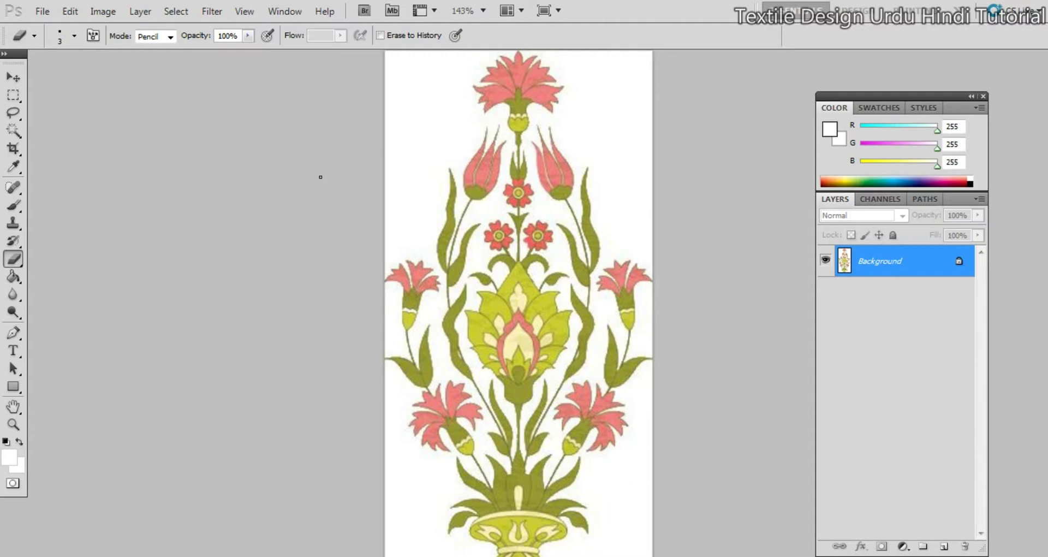
Set the image resolution to 300 pixels/inch with Nearest Neighbor resampling and view the artwork at print size
left_click(104, 12)
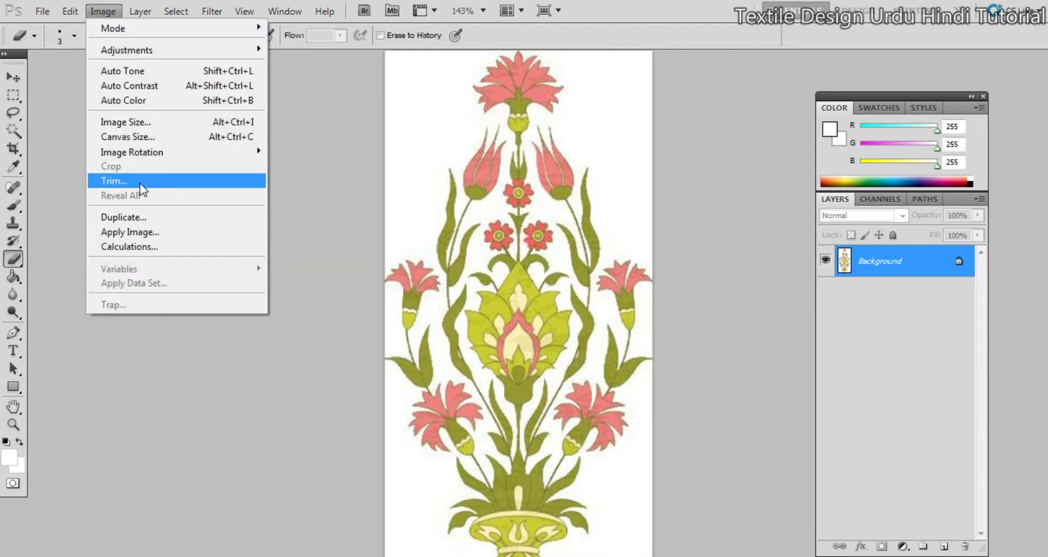
left_click(143, 123)
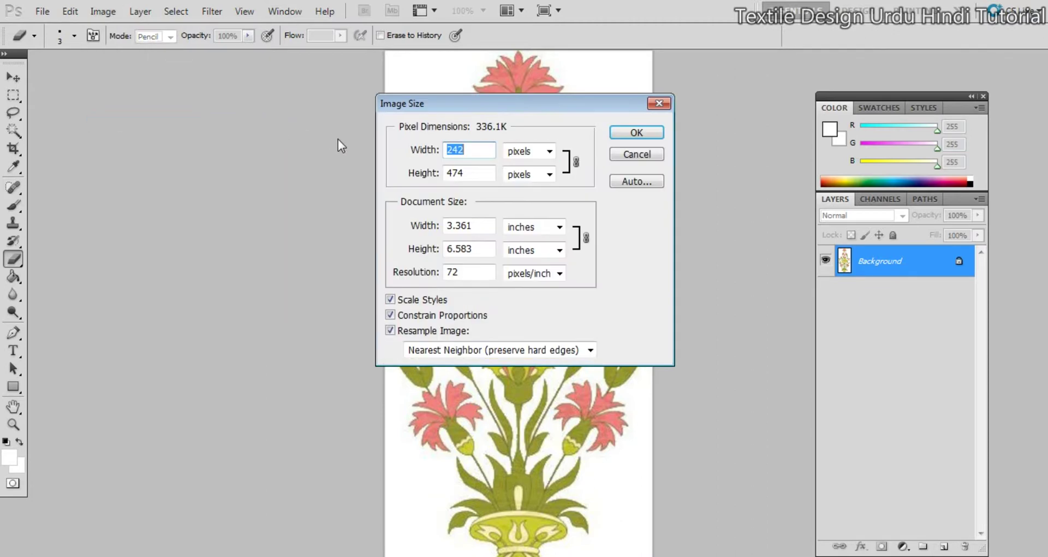
left_click(484, 275)
left_click_drag(483, 275, 402, 289)
type("300")
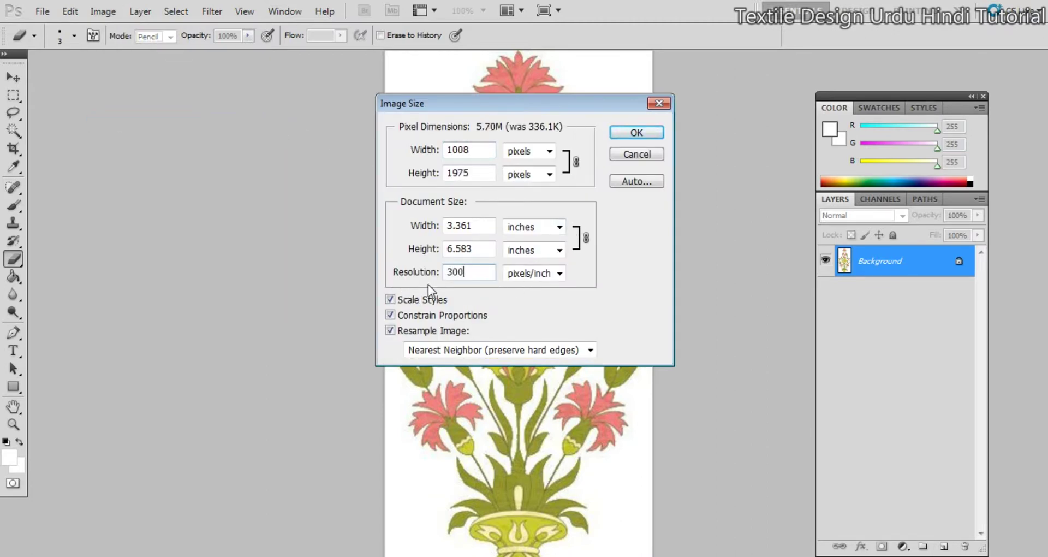
left_click(637, 134)
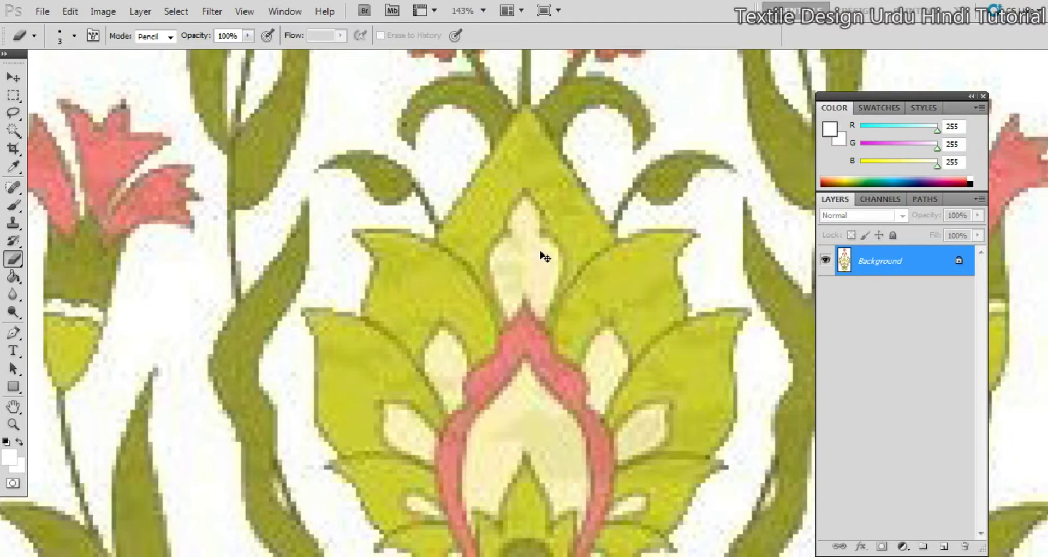
key("ctrl+minus")
key("ctrl+minus")
key("ctrl+minus")
key("ctrl+minus")
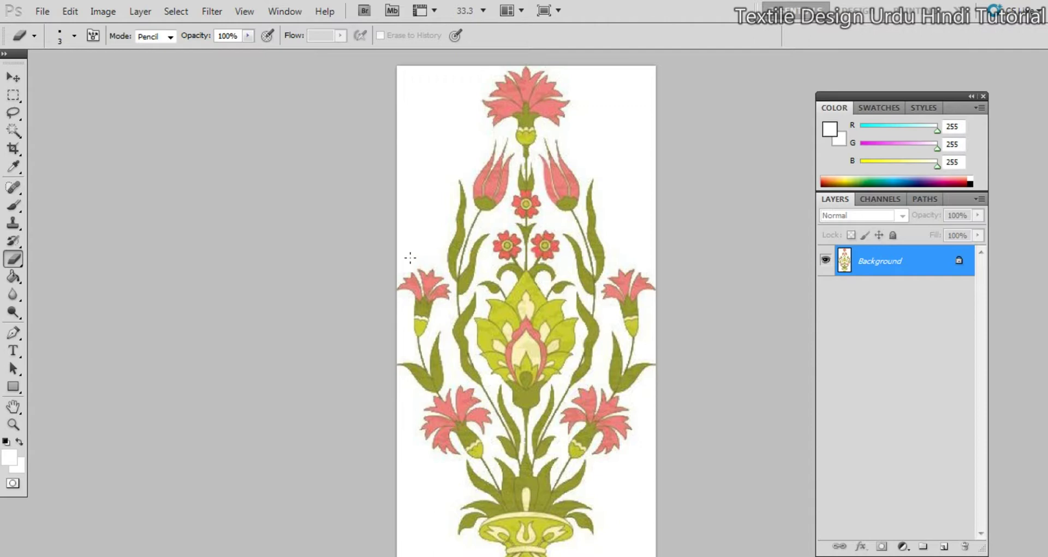
right_click(523, 278)
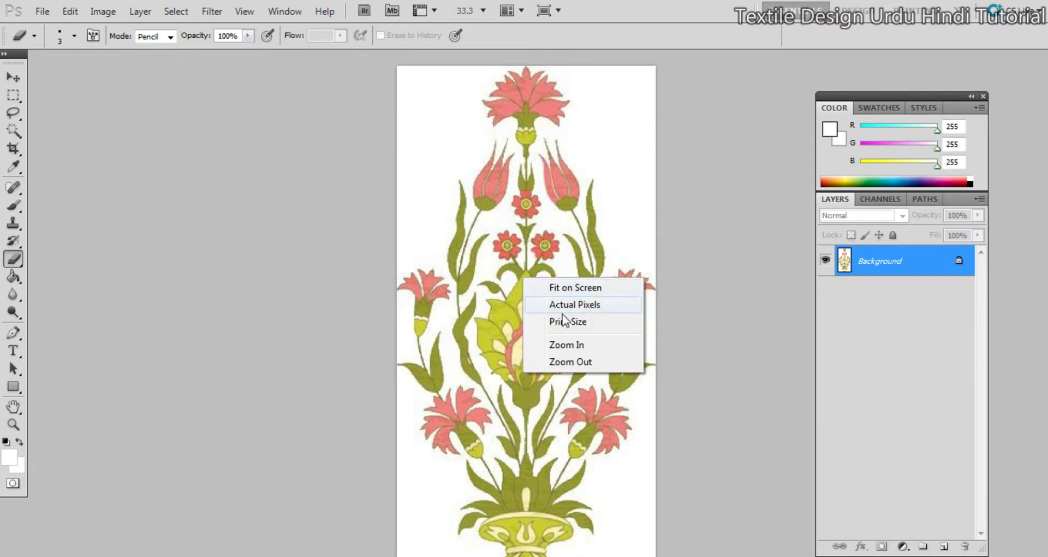
left_click(567, 321)
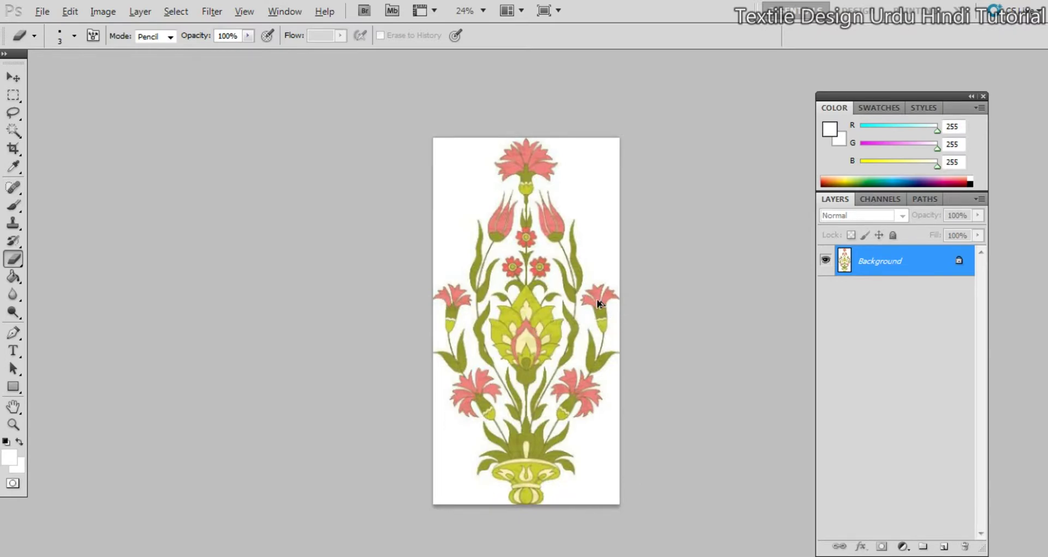
Resize the image to a height of 8 inches with constrained proportions and check it at print size
key("ctrl+alt+i")
double_click(468, 249)
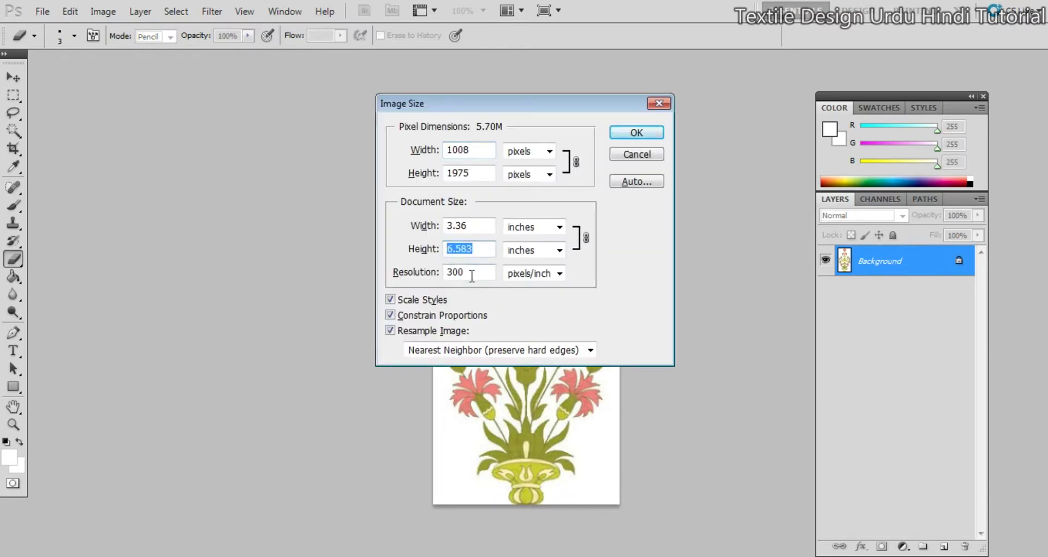
type("8")
left_click(635, 133)
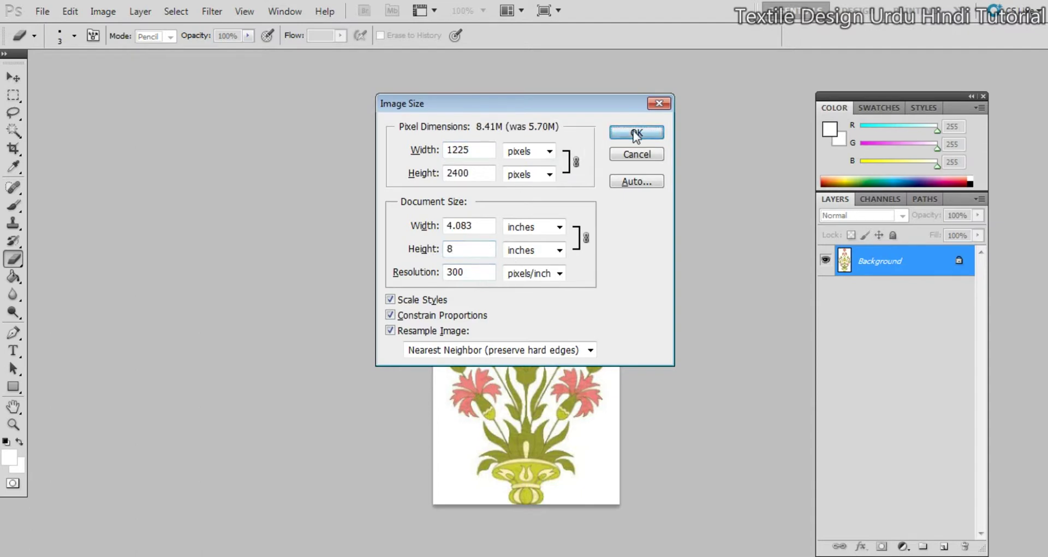
right_click(541, 326)
left_click(605, 366)
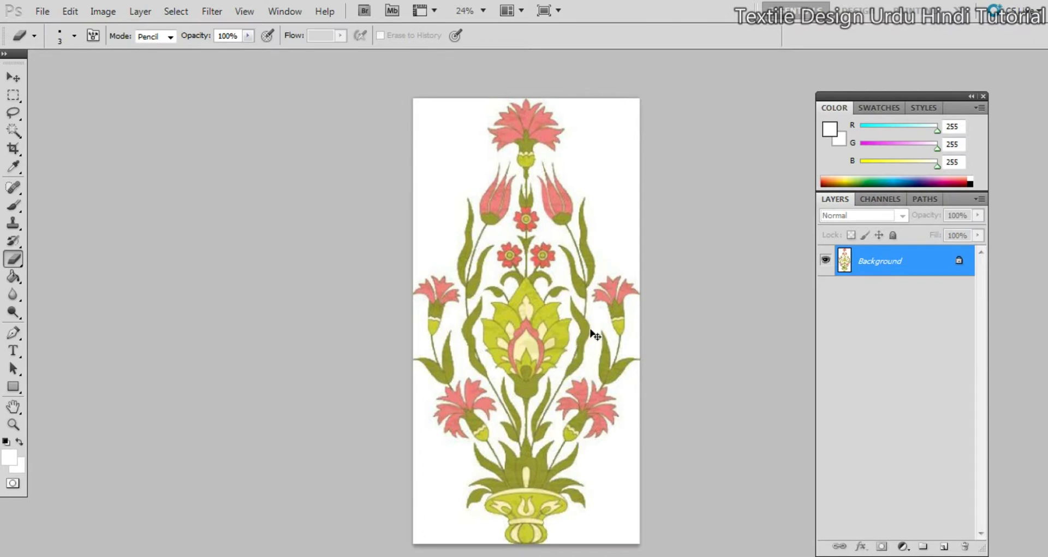
Set the document height to 10 inches with constrained proportions and view the result at print size
key("ctrl+alt+i")
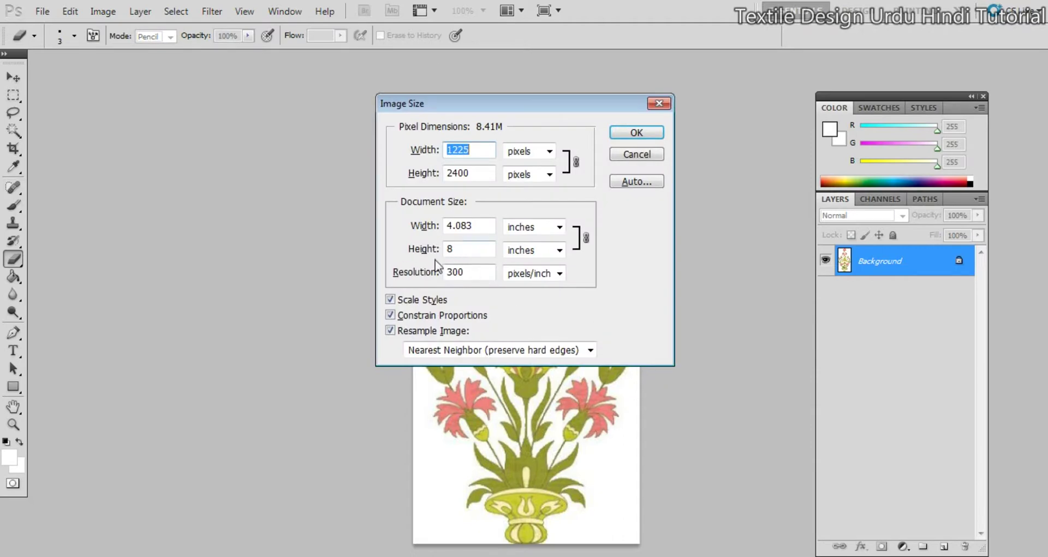
double_click(450, 249)
type("10")
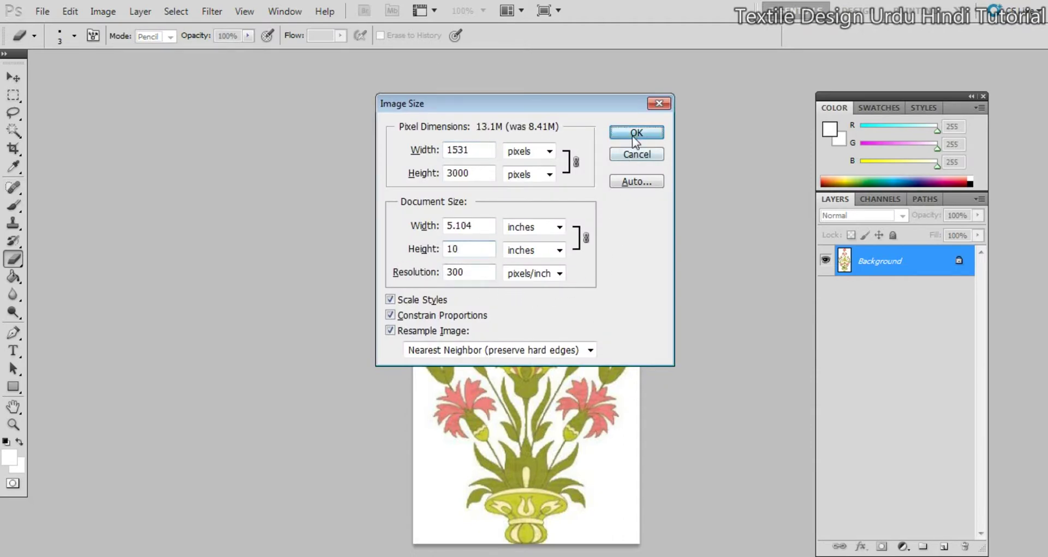
left_click(637, 132)
right_click(561, 340)
left_click(606, 386)
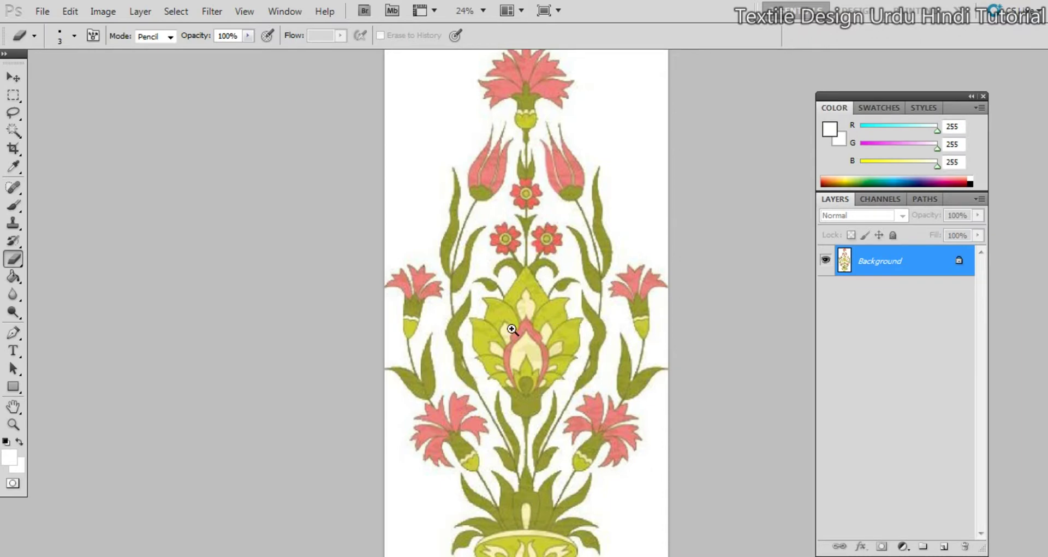
Activate the Pencil tool for drawing along the upper rim of the vase
left_click_drag(511, 328, 601, 309)
scroll(472, 315, "down", 5)
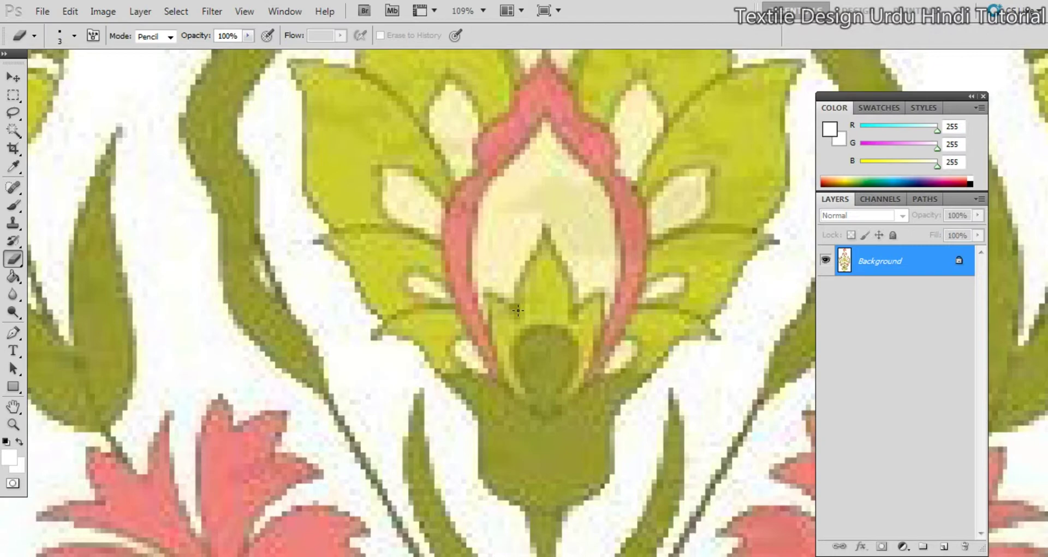
left_click_drag(563, 370, 526, 372)
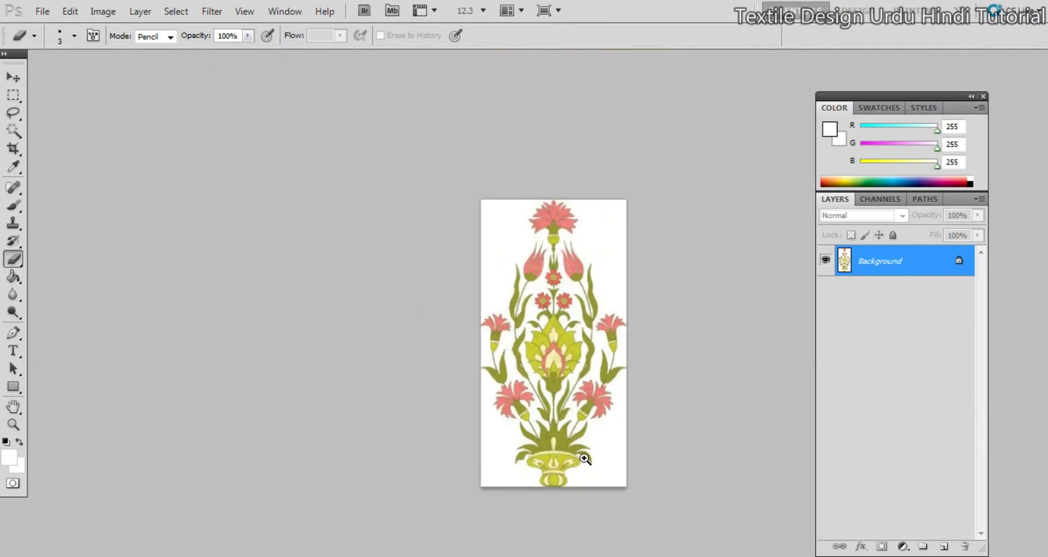
mouse_move(536, 445)
left_mouse_down()
mouse_move(638, 452)
mouse_move(649, 423)
left_mouse_up()
left_click_drag(694, 347, 524, 370)
key("v")
key("b")
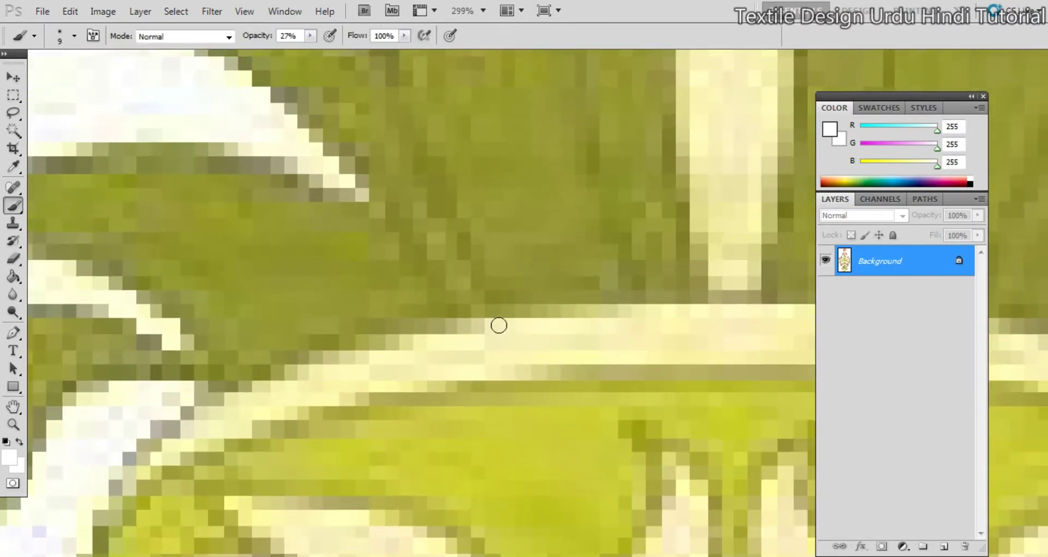
key("shift+b")
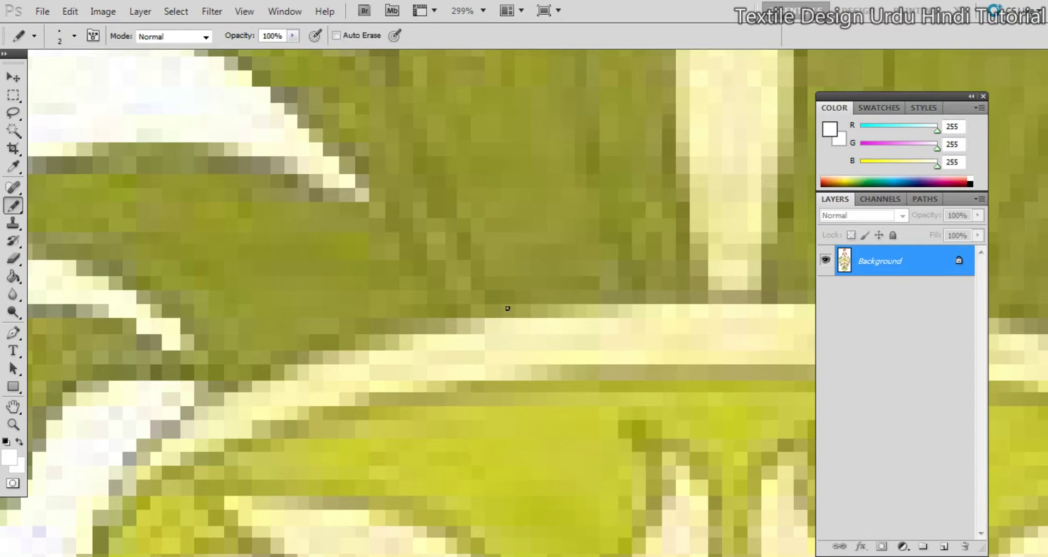
Set the Pencil size to 4 px, trying and undoing white strokes along the vase's upper rim
mouse_move(537, 302)
left_mouse_down()
mouse_move(453, 309)
mouse_move(324, 347)
left_mouse_up()
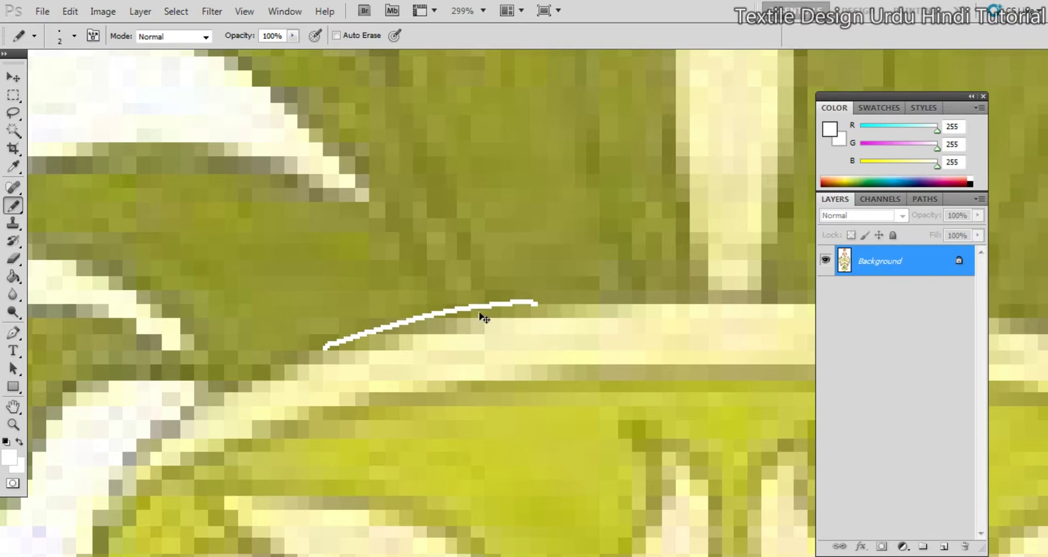
key("ctrl+z")
key("bracketright")
key("bracketright")
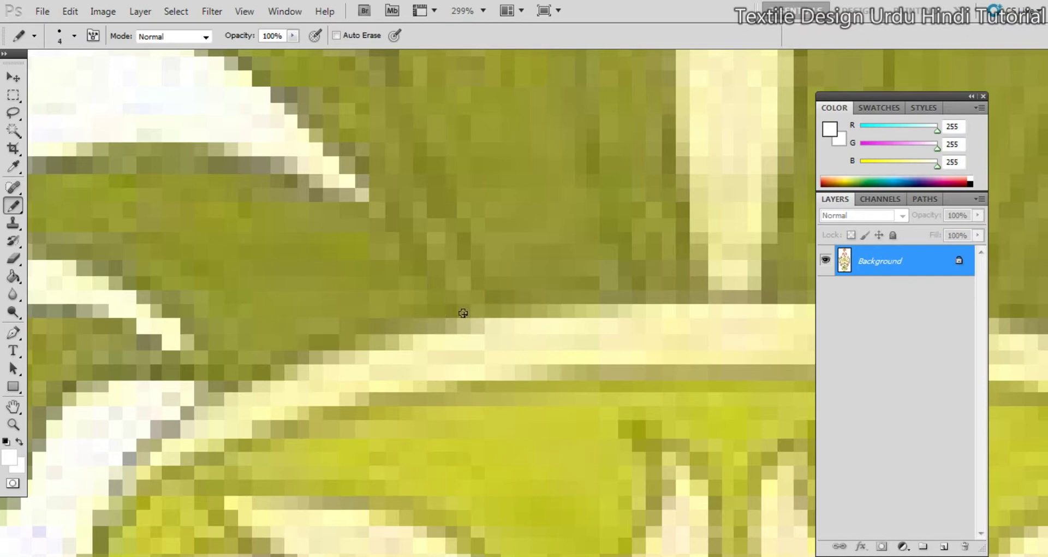
left_click_drag(372, 330, 491, 316)
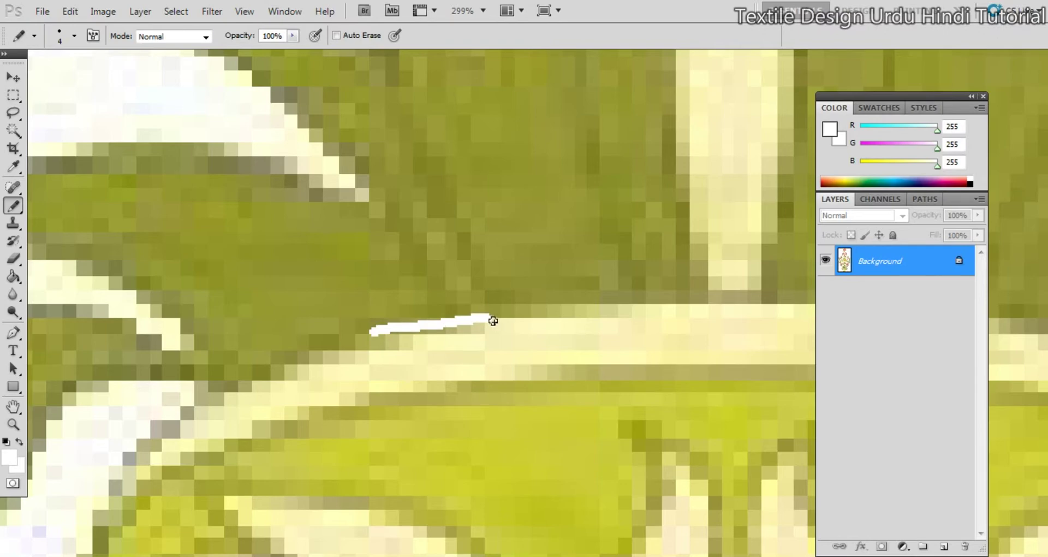
key("ctrl+z")
Draw a 4 px white Pencil stroke just below the vase's cream rim, check it at print size, and undo it
left_click_drag(477, 399, 402, 353)
left_click_drag(262, 369, 604, 330)
right_click(562, 336)
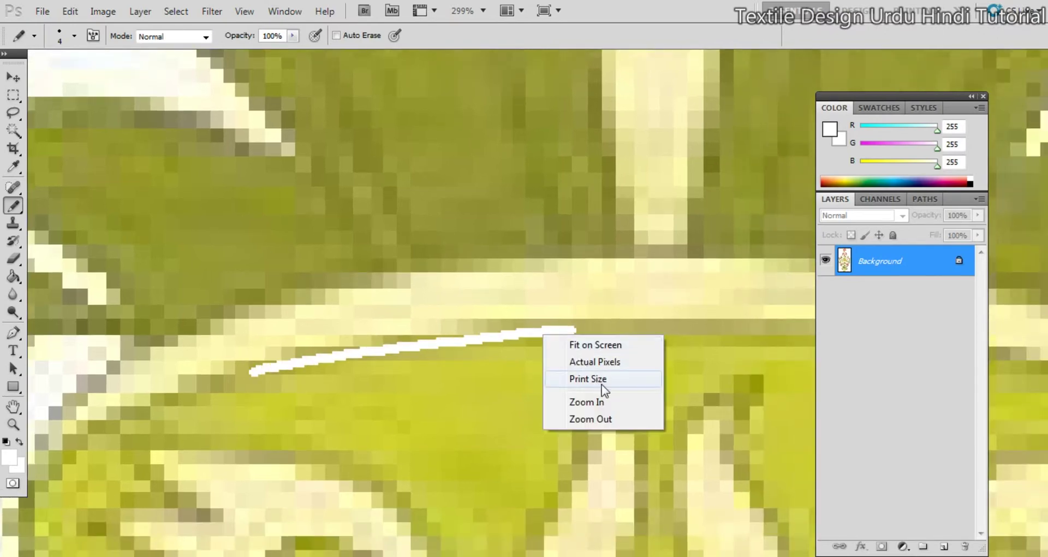
left_click(602, 381)
left_click_drag(485, 340, 604, 345)
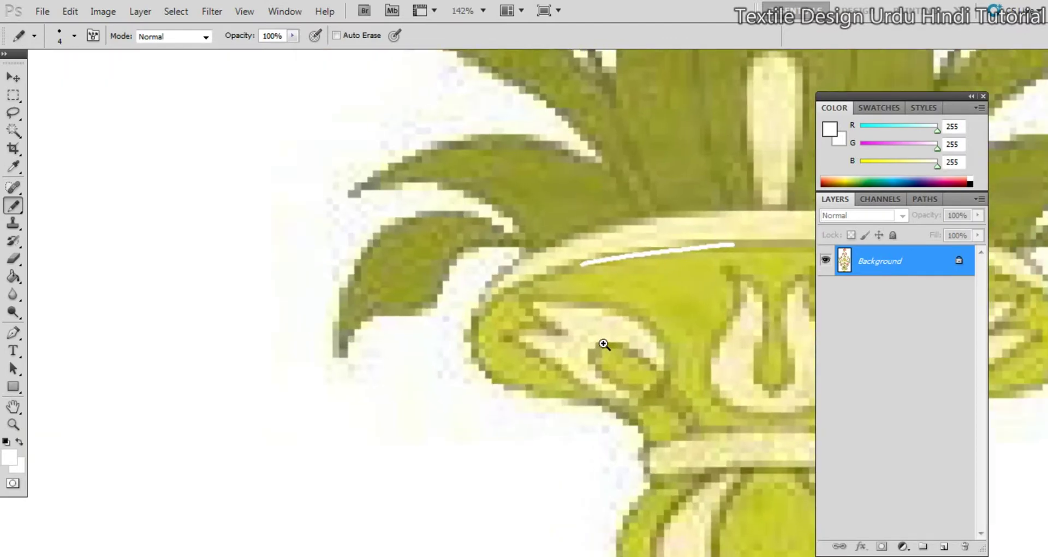
key("ctrl+z")
Set the foreground color to pure red (R 255, G 0, B 0)
left_click(9, 457)
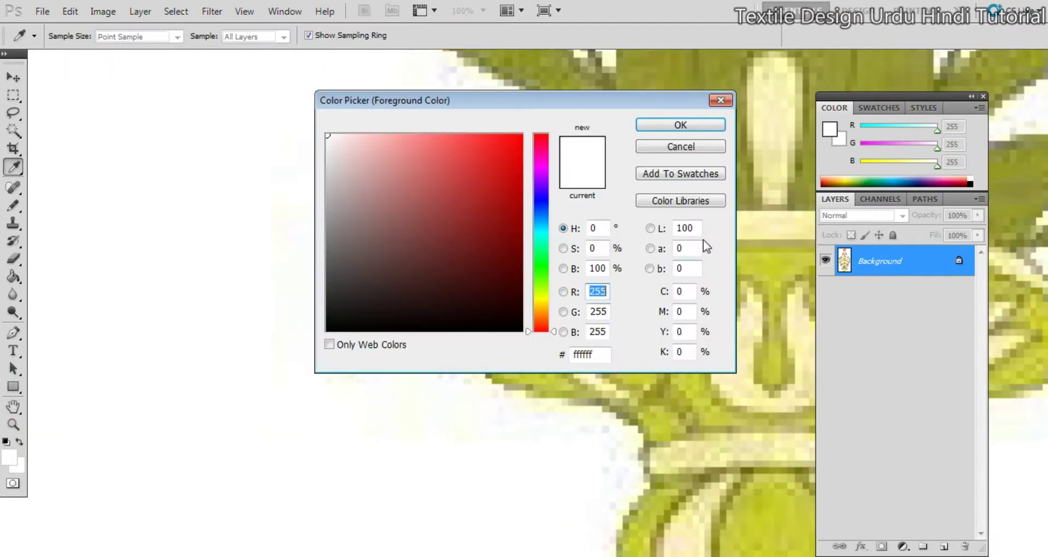
left_click_drag(501, 161, 527, 131)
left_click(677, 127)
Draw a 4 px red Pencil stroke under the vase's rim, check it at print size, and undo it
left_click_drag(640, 311, 464, 330)
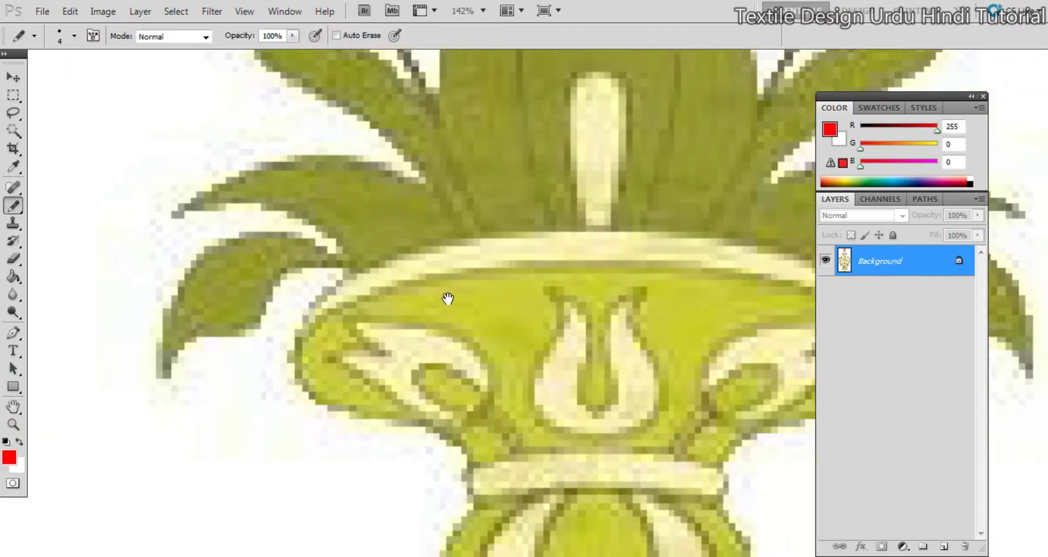
mouse_move(383, 290)
left_mouse_down()
mouse_move(532, 269)
mouse_move(703, 263)
left_mouse_up()
right_click(589, 300)
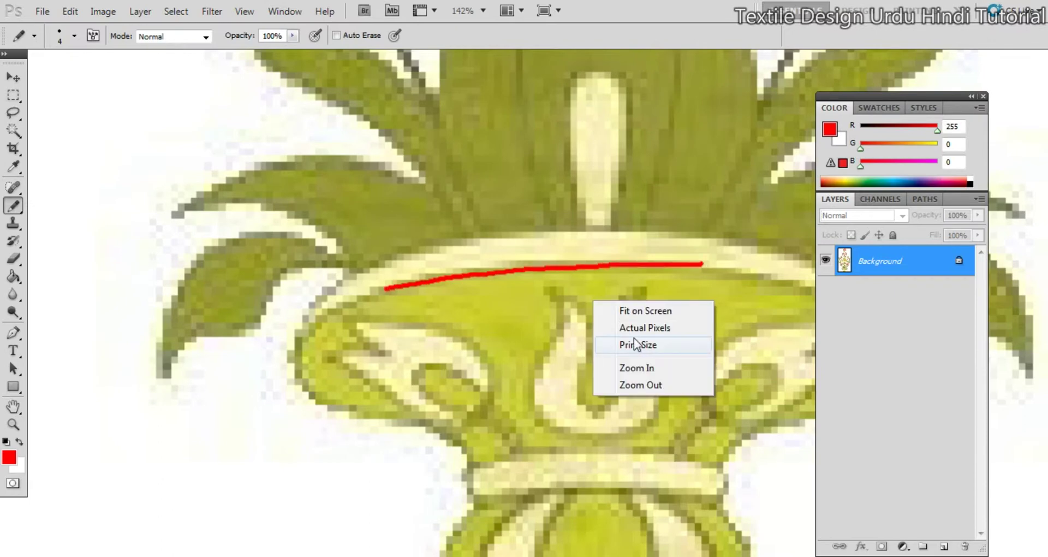
left_click(637, 344)
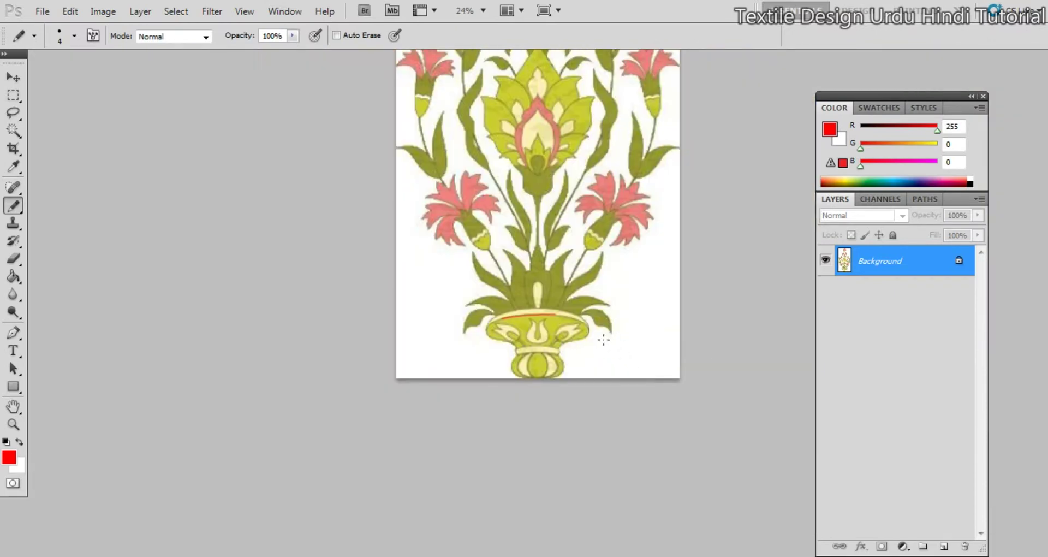
left_click(548, 326, "ctrl")
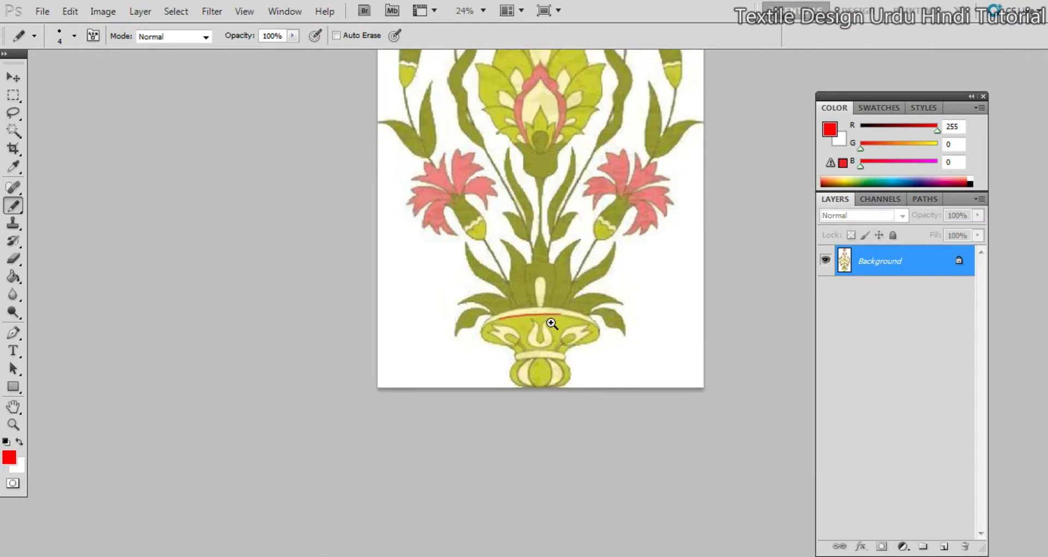
key("ctrl+z")
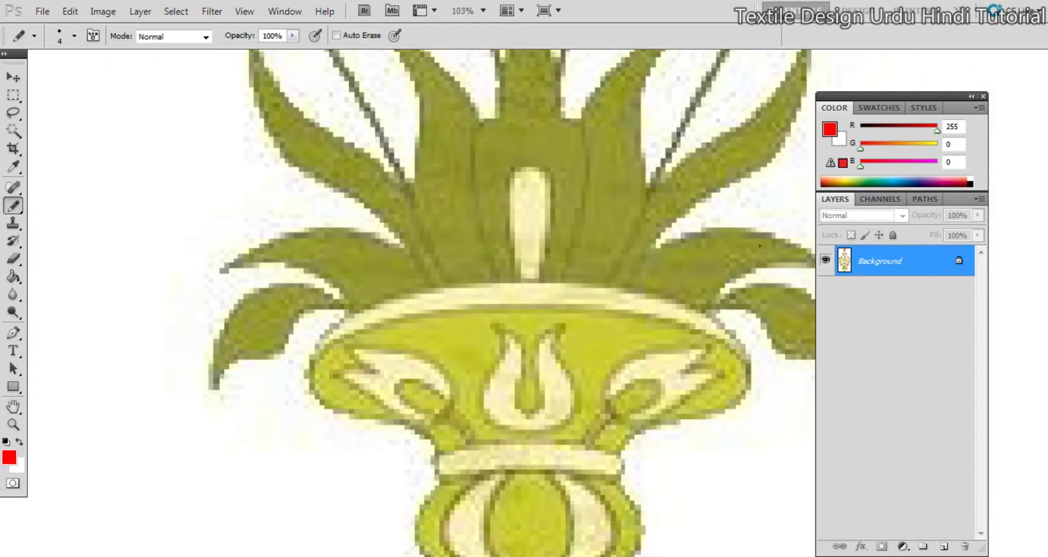
Hide the floating Color and Layers panels and display them again, twice
left_click(983, 96)
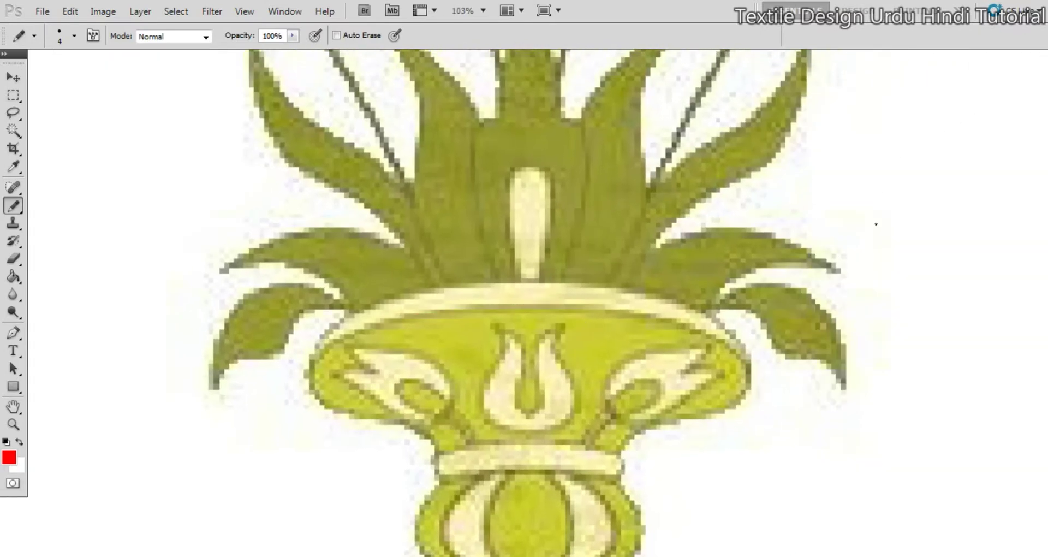
key("F7")
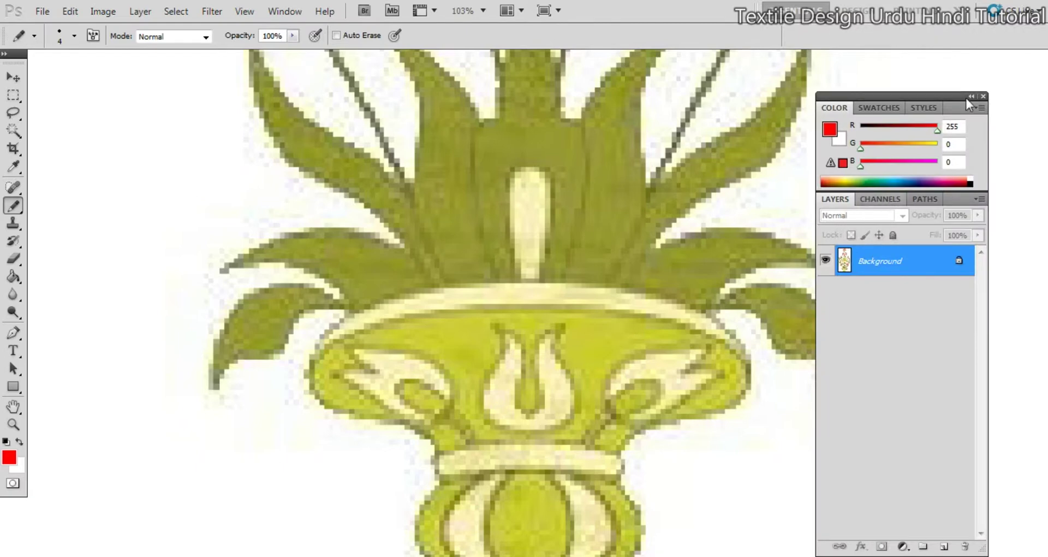
left_click(983, 97)
key("F7")
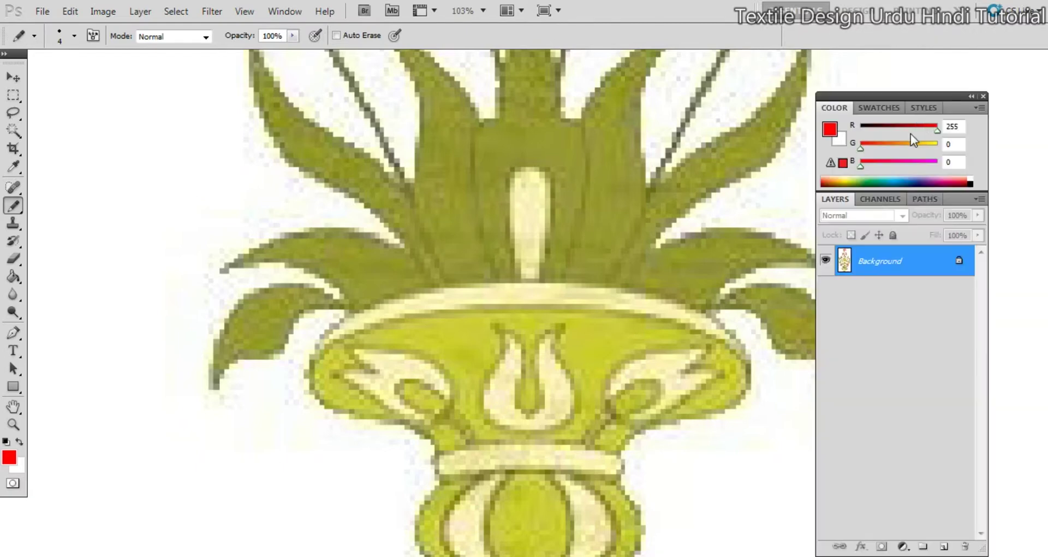
Show the image's channels and detach the Layers, Channels and Paths group from the Color group
left_click(876, 198)
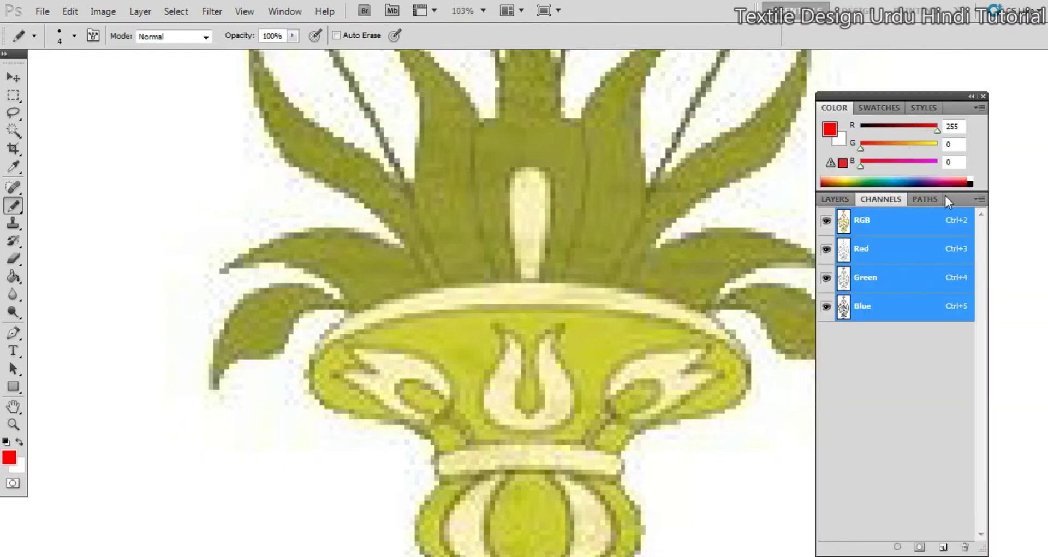
mouse_move(945, 195)
left_mouse_down()
mouse_move(976, 133)
mouse_move(950, 205)
mouse_move(958, 197)
mouse_move(932, 199)
left_mouse_up()
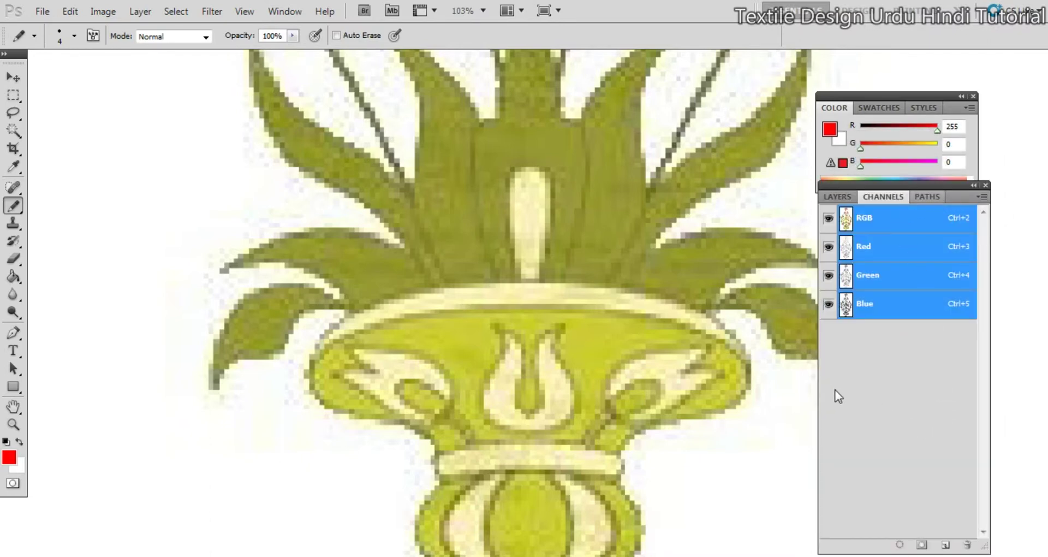
left_click_drag(621, 357, 532, 358)
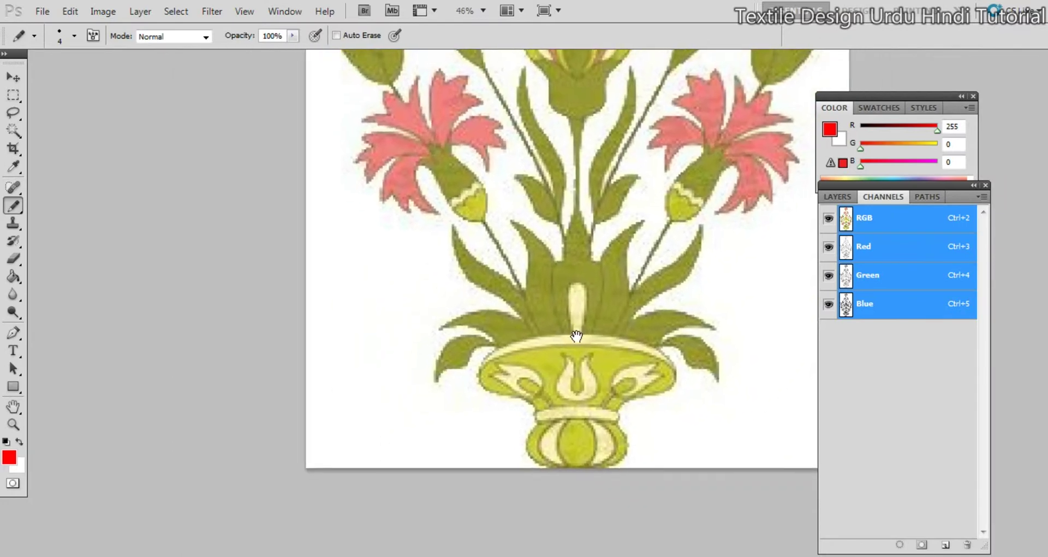
left_click_drag(593, 331, 561, 388)
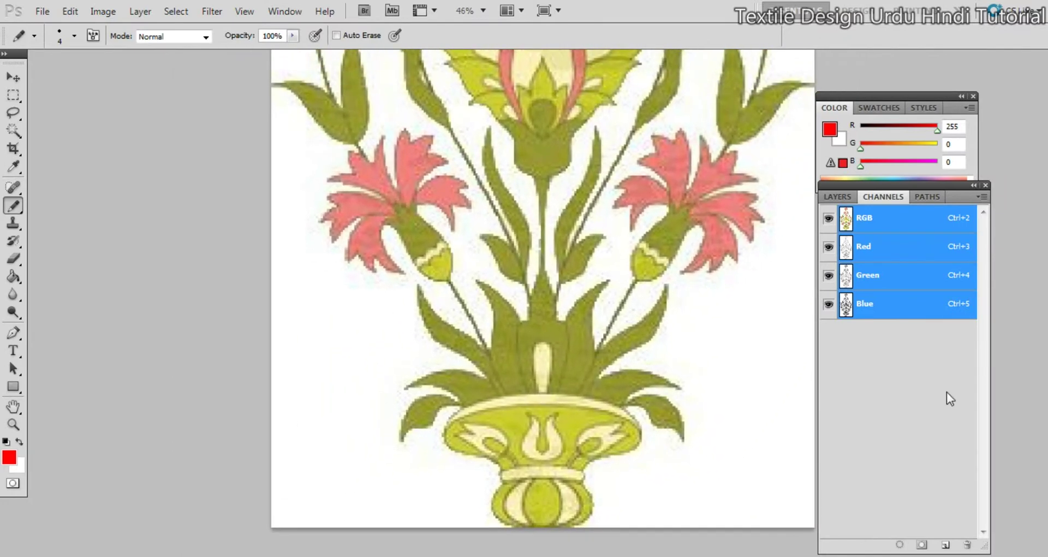
Create a spot channel named Outline with its ink color's red value set to 255
left_click(946, 546)
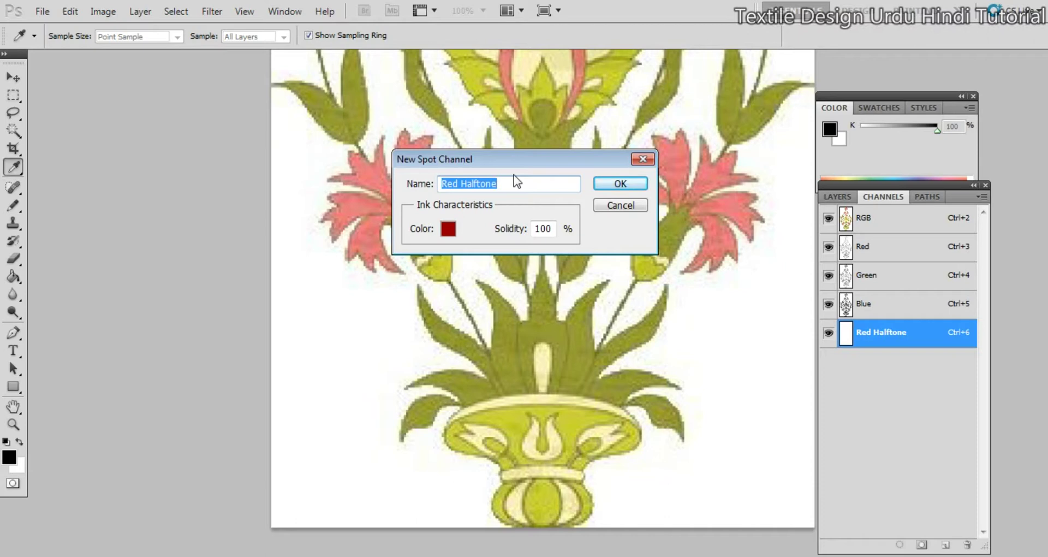
type("Outlin")
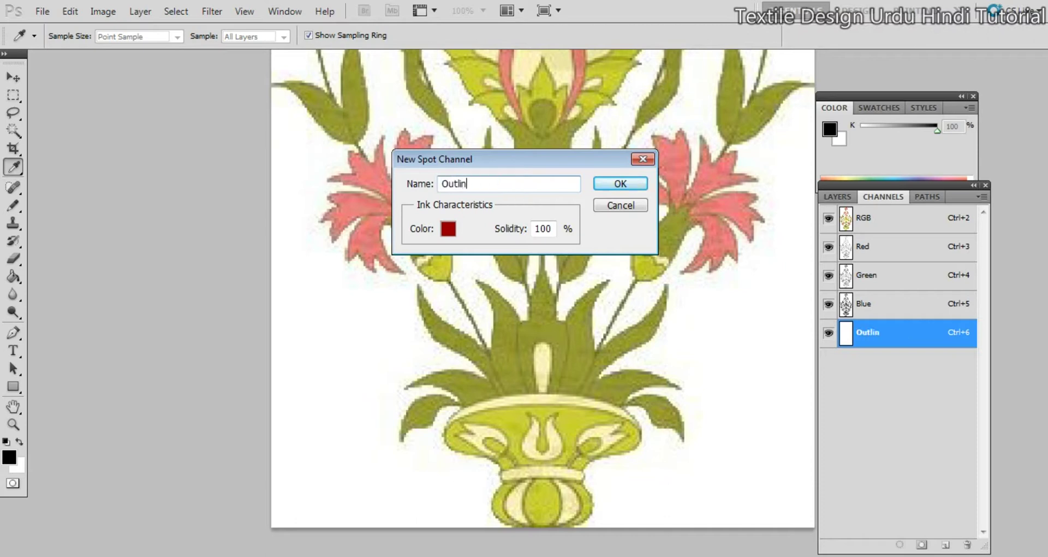
type("e")
left_click(448, 228)
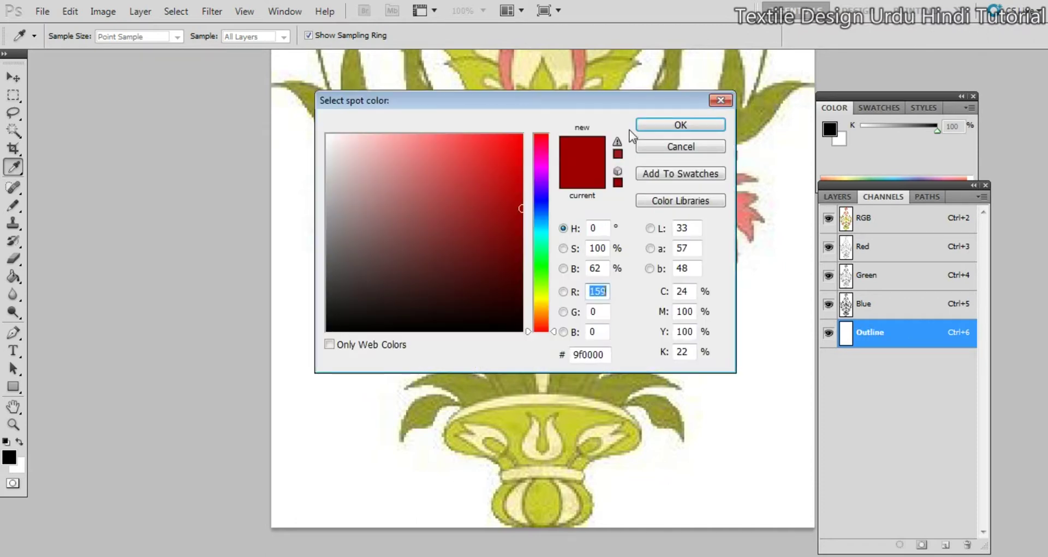
type("255")
left_click(677, 124)
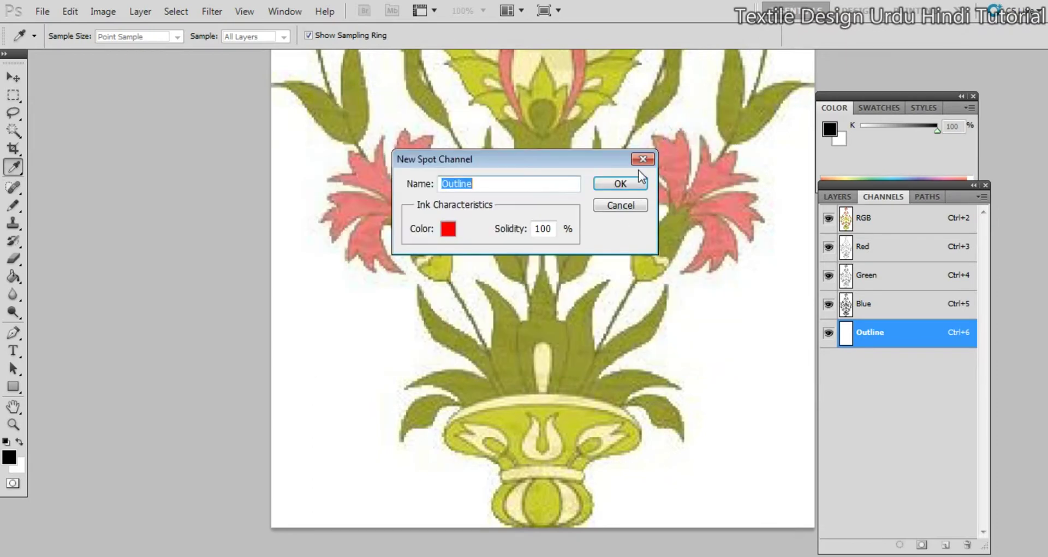
left_click(617, 183)
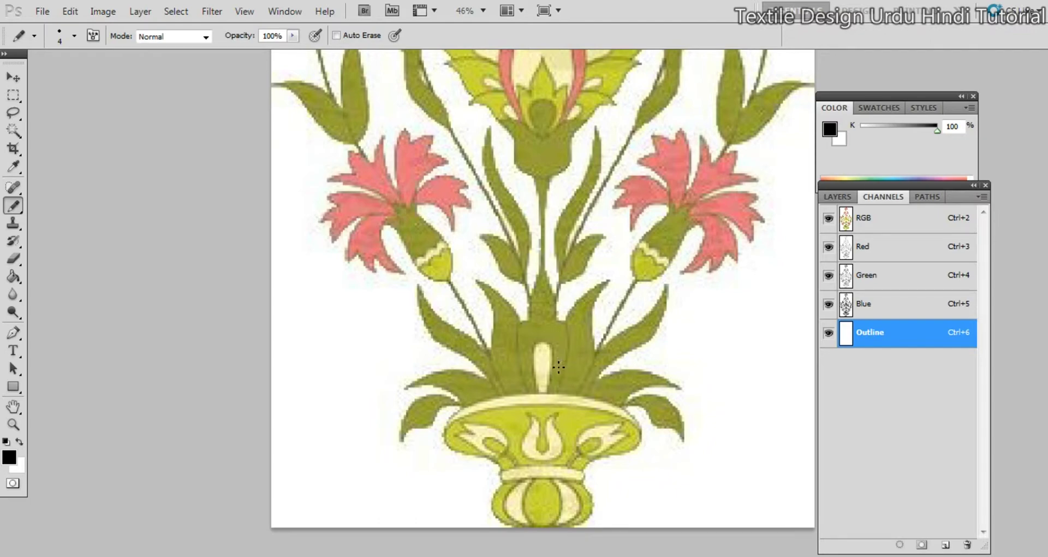
Show the rulers and place a vertical guide along the vase motif's center line
scroll(554, 377, "up", 5, "alt")
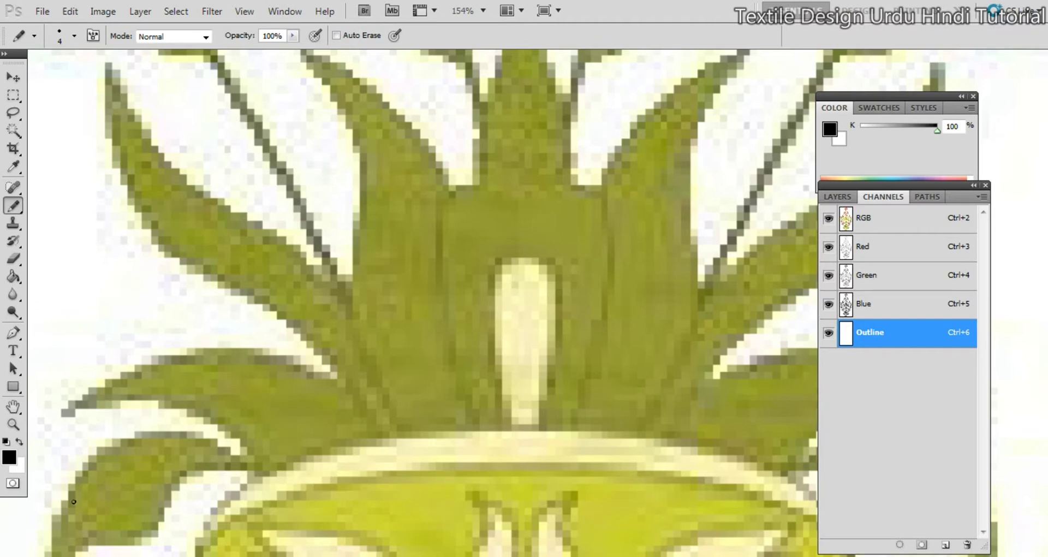
key("ctrl+r")
left_click_drag(7, 529, 527, 428)
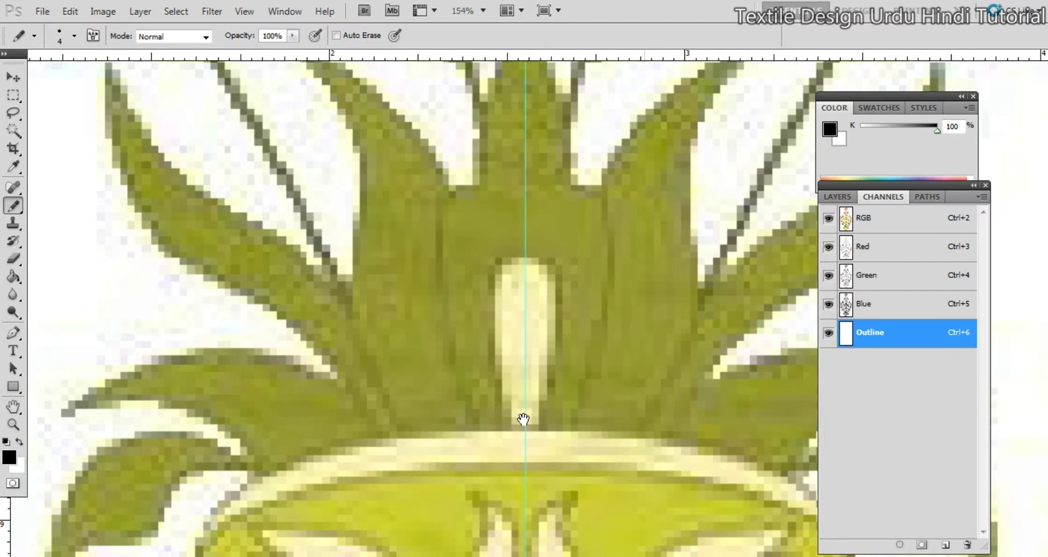
scroll(523, 419, "down", 10)
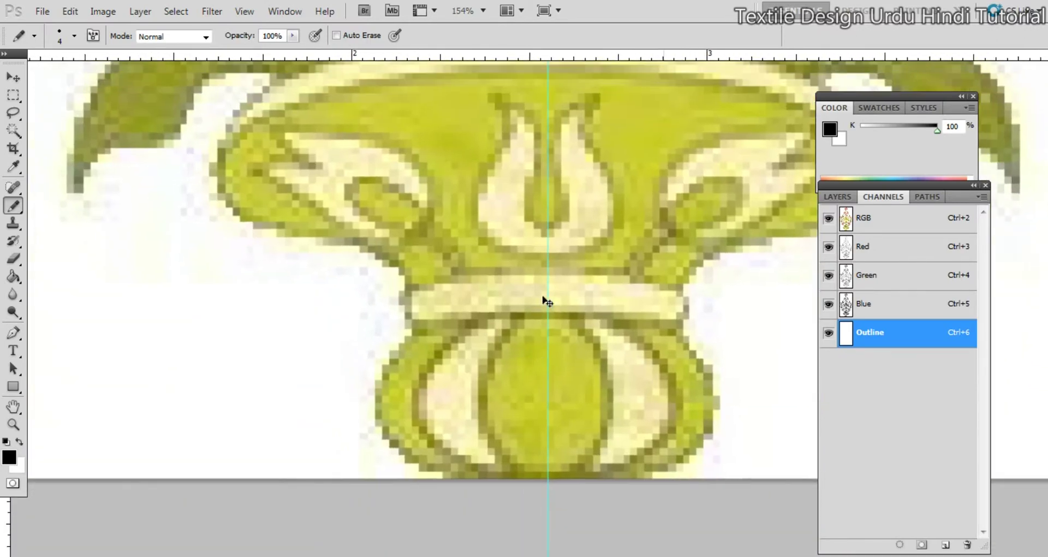
left_click_drag(548, 291, 538, 314)
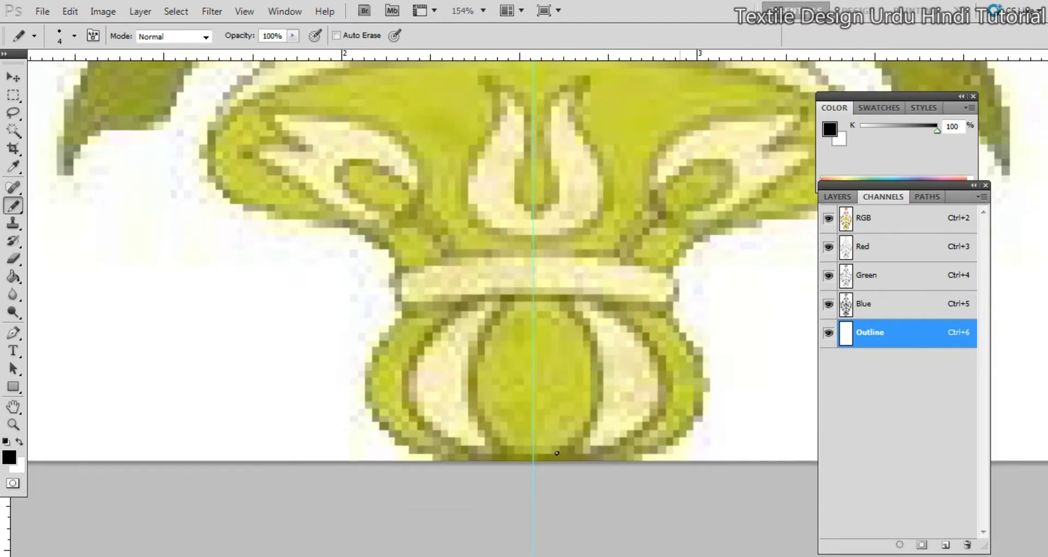
left_click_drag(549, 349, 505, 314)
left_click_drag(525, 243, 504, 403)
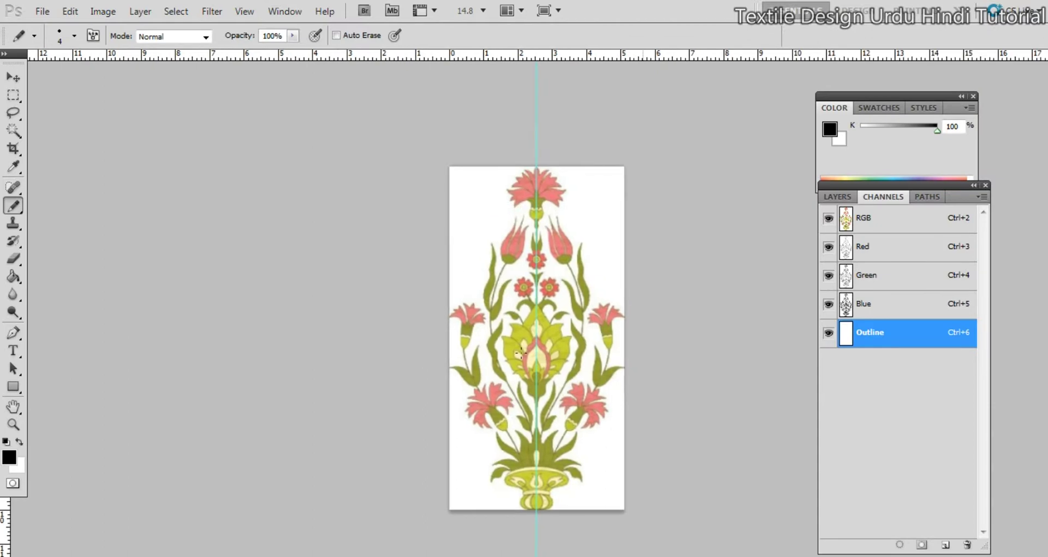
Enlarge the canvas to 7 inches wide and 12 inches high with the motif anchored in the center
key("alt+i")
key("s")
left_click_drag(524, 204, 426, 244)
type("7")
type("12")
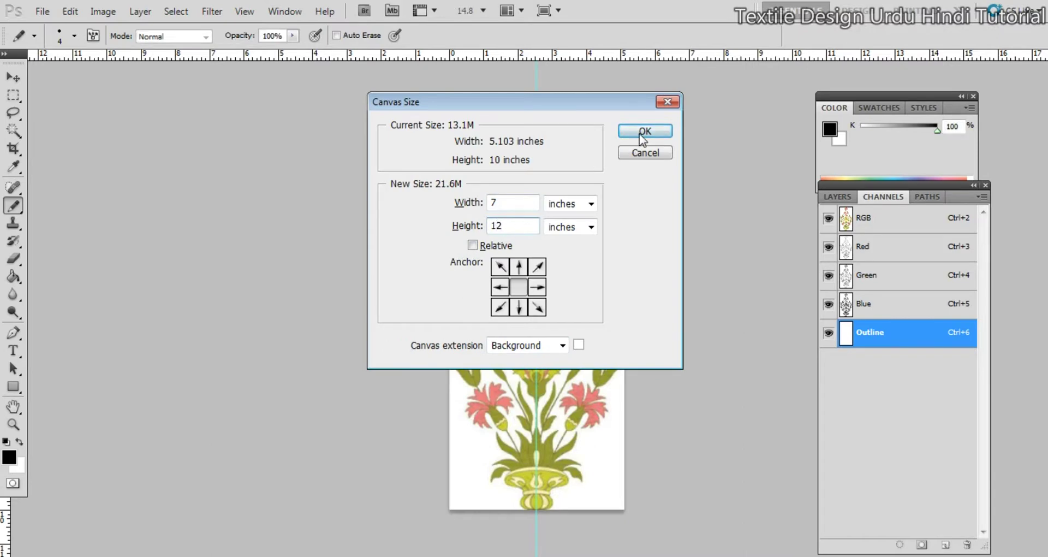
left_click(641, 132)
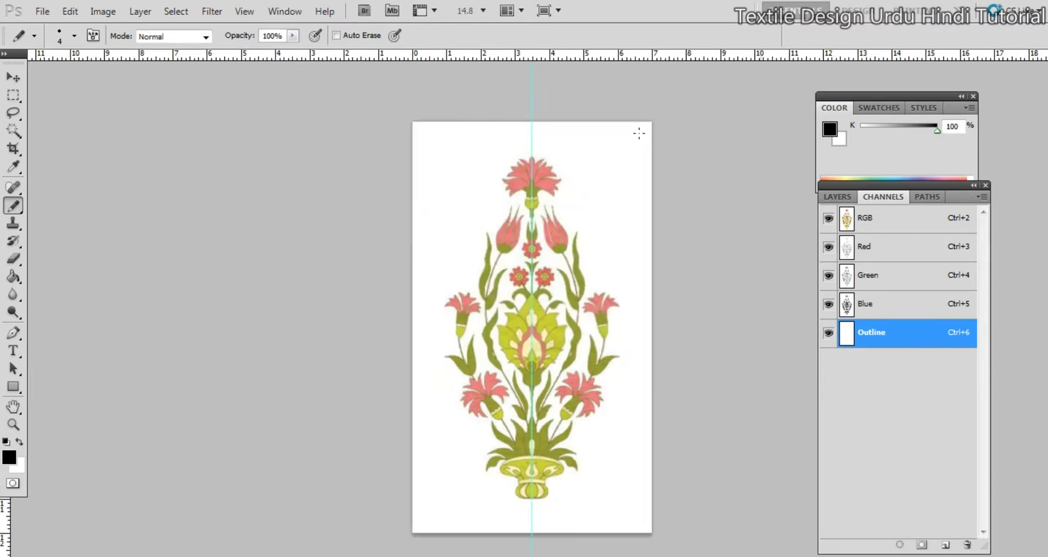
Check the canvas size settings twice without changing them
key("ctrl+alt+c")
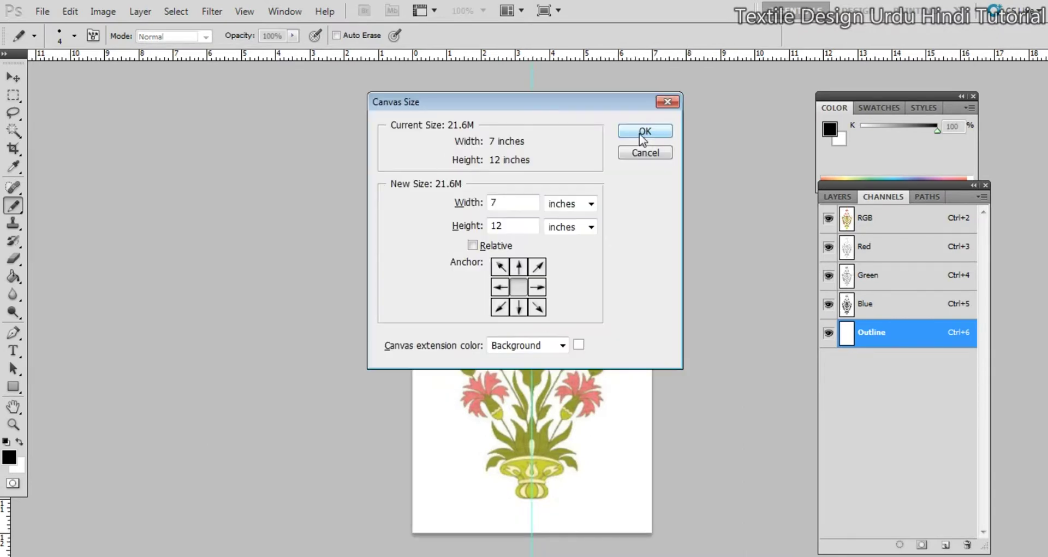
left_click(640, 133)
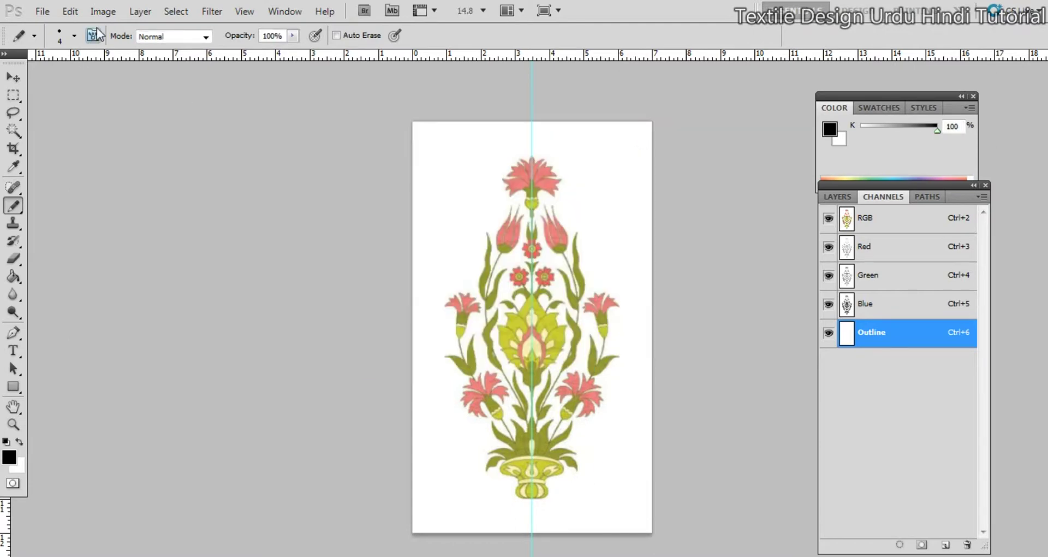
left_click(102, 11)
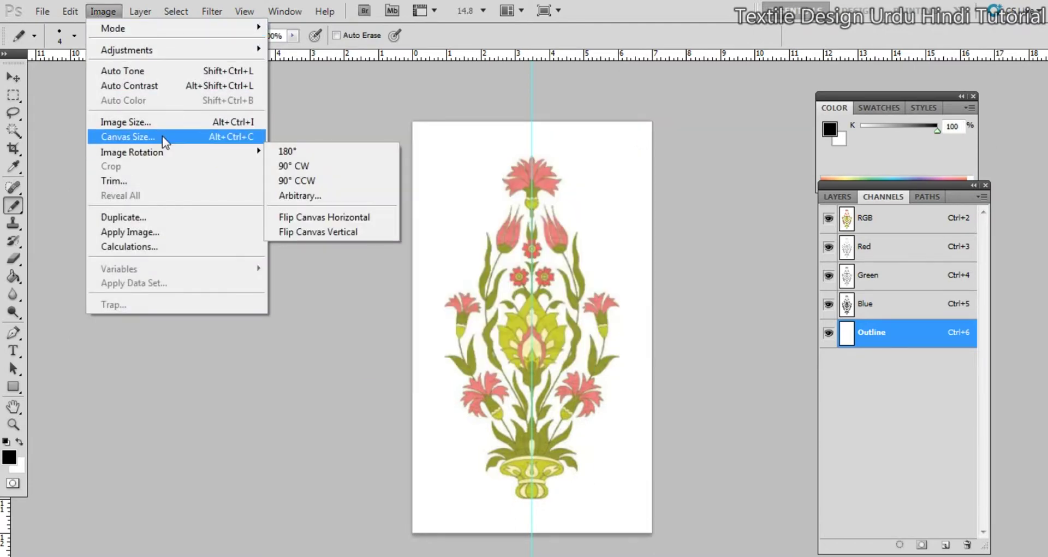
left_click(180, 137)
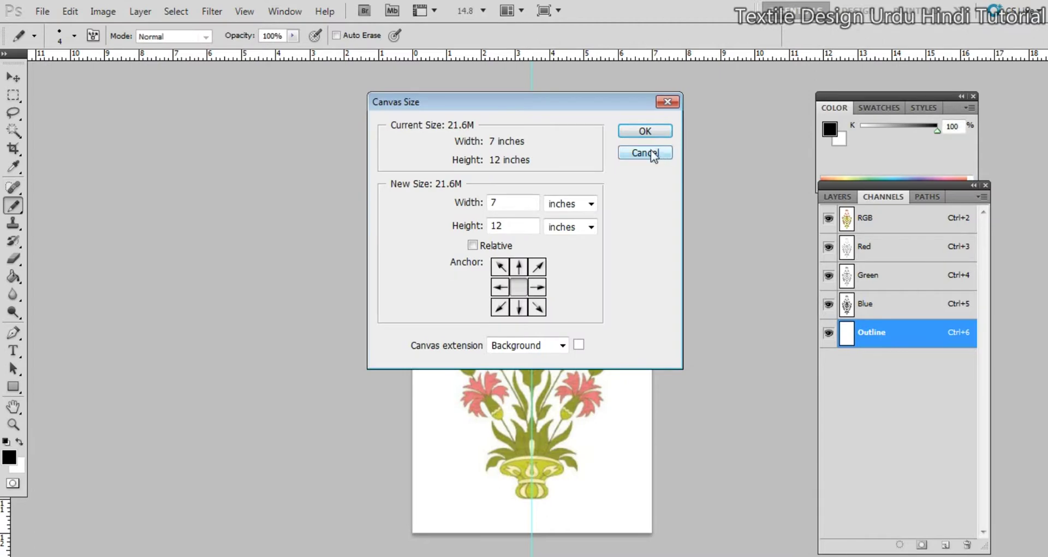
left_click(645, 153)
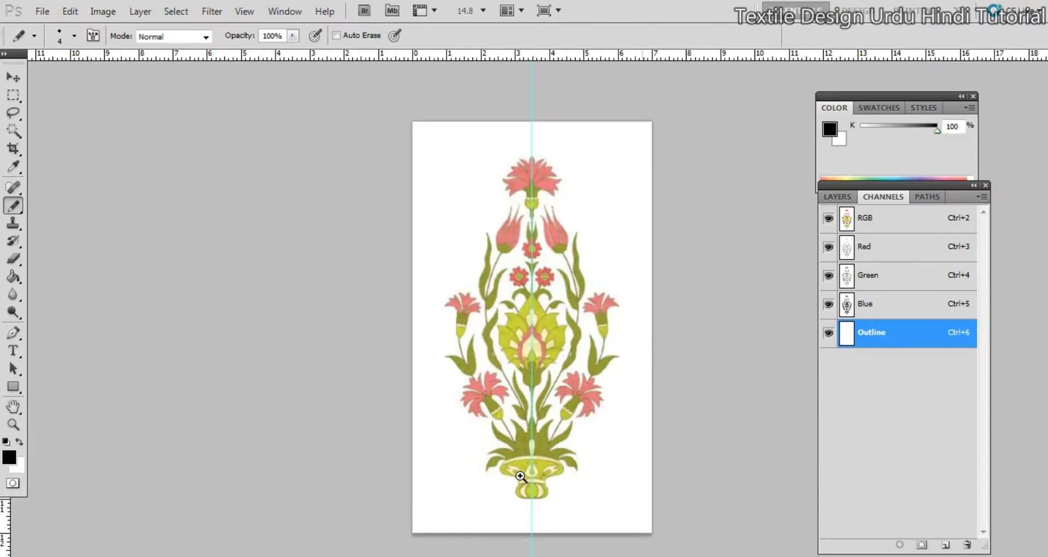
Trace the left half of the vase's narrow collar band in the Outline channel with the 4 px Pencil
left_click_drag(498, 477, 460, 364)
left_click_drag(522, 422, 588, 417)
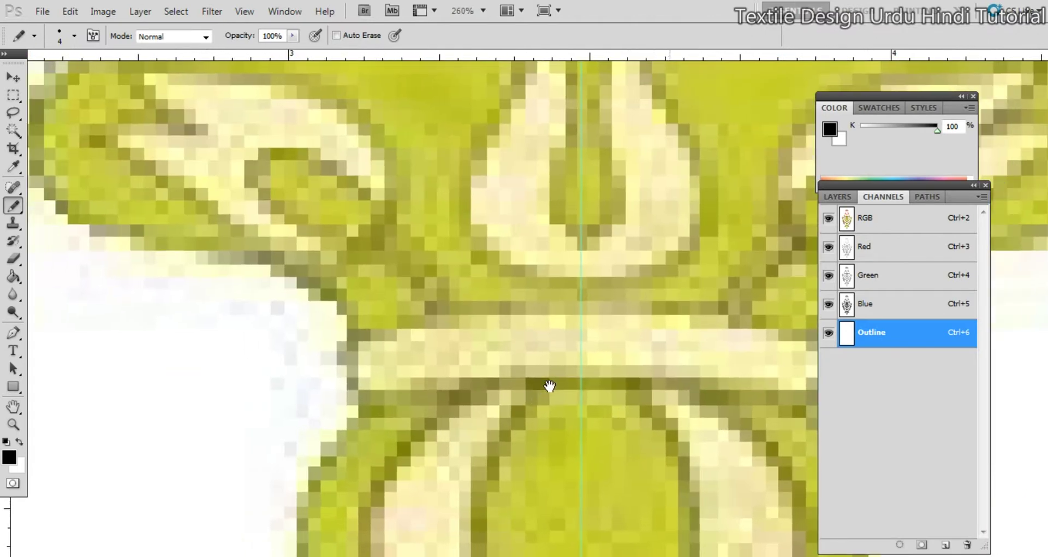
key("v")
left_click_drag(505, 336, 518, 334)
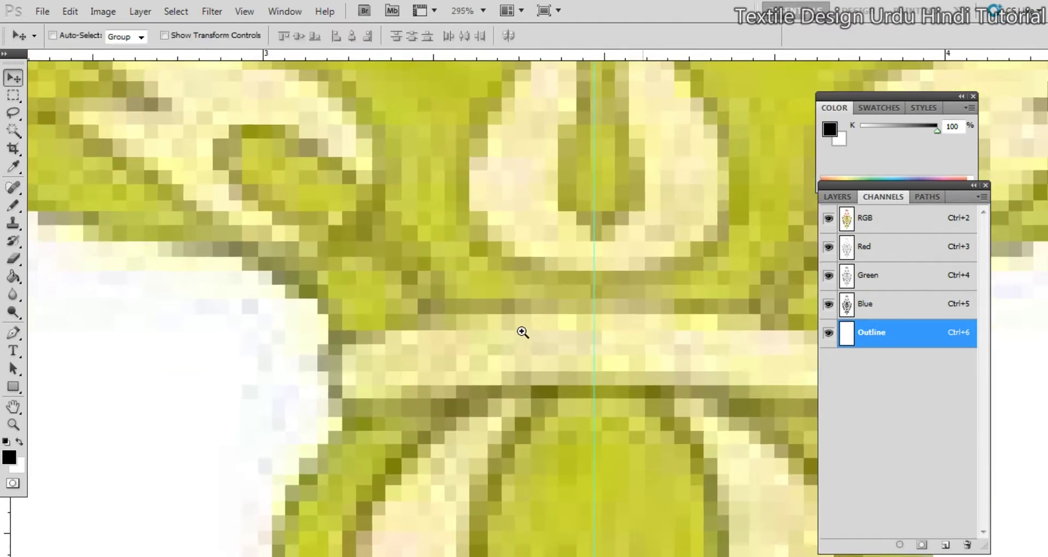
key("b")
mouse_move(627, 300)
left_mouse_down()
mouse_move(390, 317)
mouse_move(336, 383)
mouse_move(637, 379)
left_mouse_up()
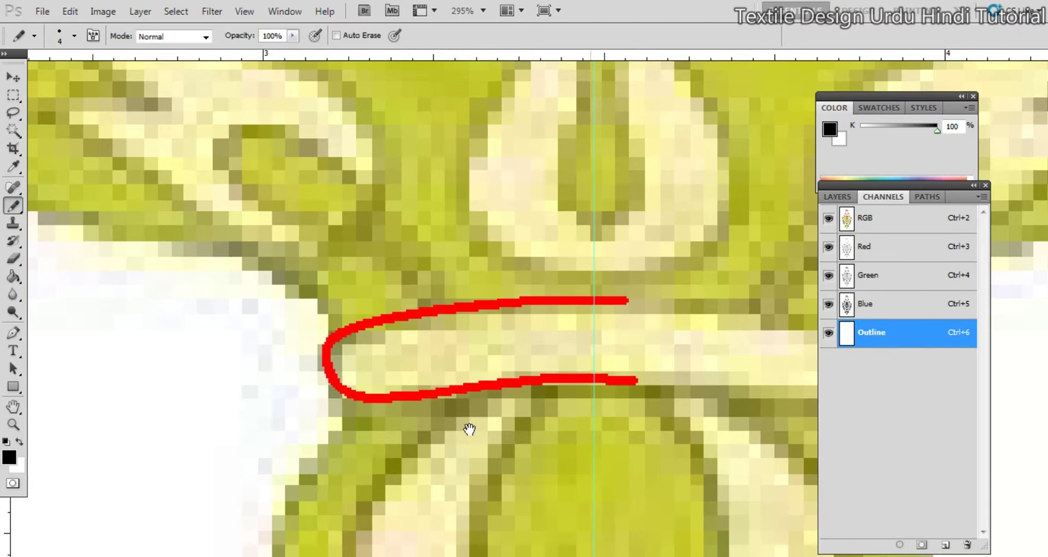
Trace the left outer edge and the two inner curves of the vase's bulb below the collar with the Pencil
left_click_drag(468, 428, 494, 240)
mouse_move(512, 205)
left_mouse_down()
mouse_move(450, 229)
mouse_move(391, 314)
mouse_move(407, 416)
mouse_move(531, 489)
mouse_move(738, 500)
left_mouse_up()
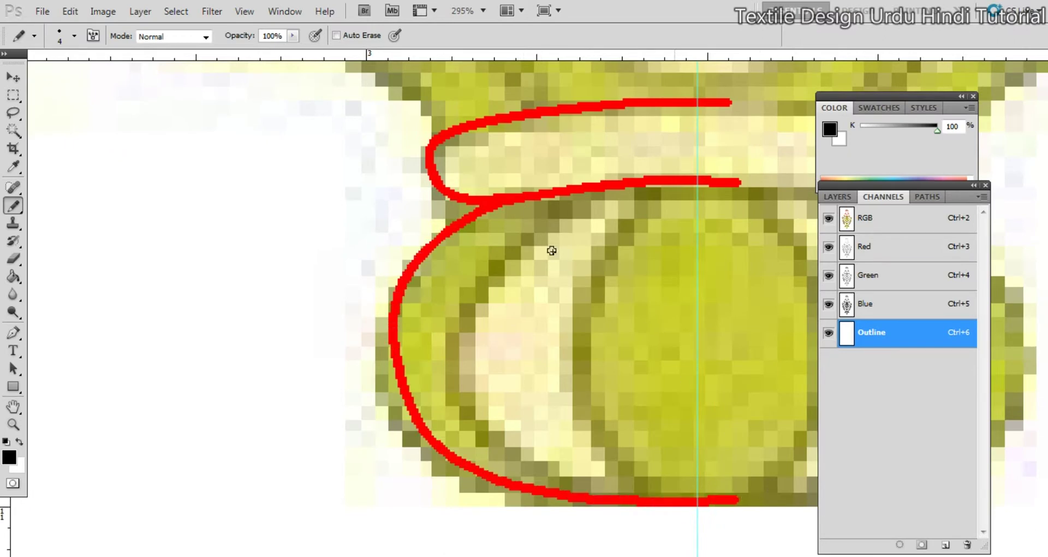
mouse_move(599, 188)
left_mouse_down()
mouse_move(490, 278)
mouse_move(458, 336)
mouse_move(474, 405)
mouse_move(514, 449)
mouse_move(628, 499)
left_mouse_up()
left_click_drag(620, 387, 555, 431)
mouse_move(603, 226)
left_mouse_down()
mouse_move(534, 290)
mouse_move(500, 364)
mouse_move(509, 451)
mouse_move(541, 500)
mouse_move(606, 542)
left_mouse_up()
left_click_drag(473, 234, 506, 425)
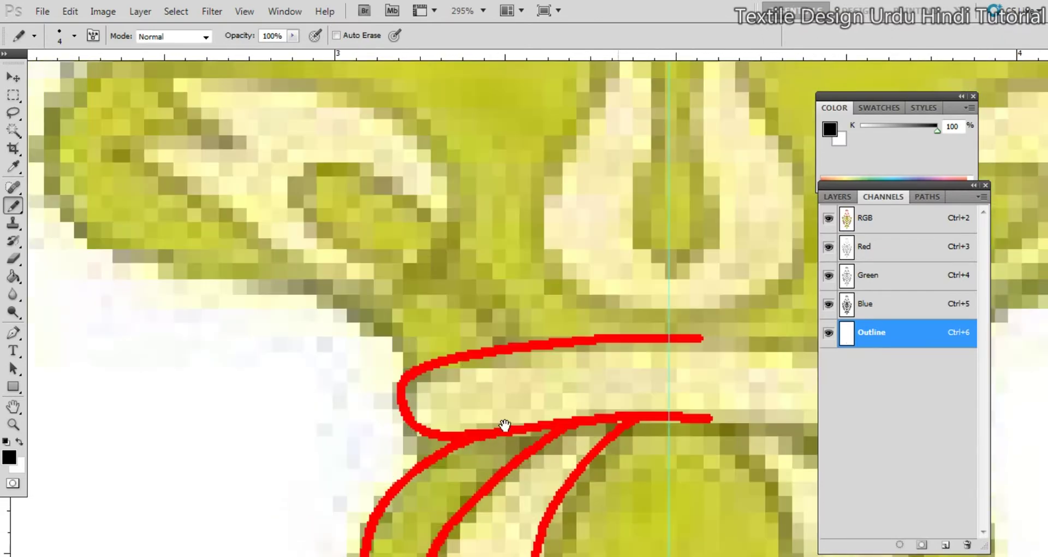
Draw a Pen path along the lower and upper edges of the vase rim's left half, starting and ending at the guide
scroll(506, 344, "down", 5)
left_click_drag(566, 324, 557, 373)
key("o")
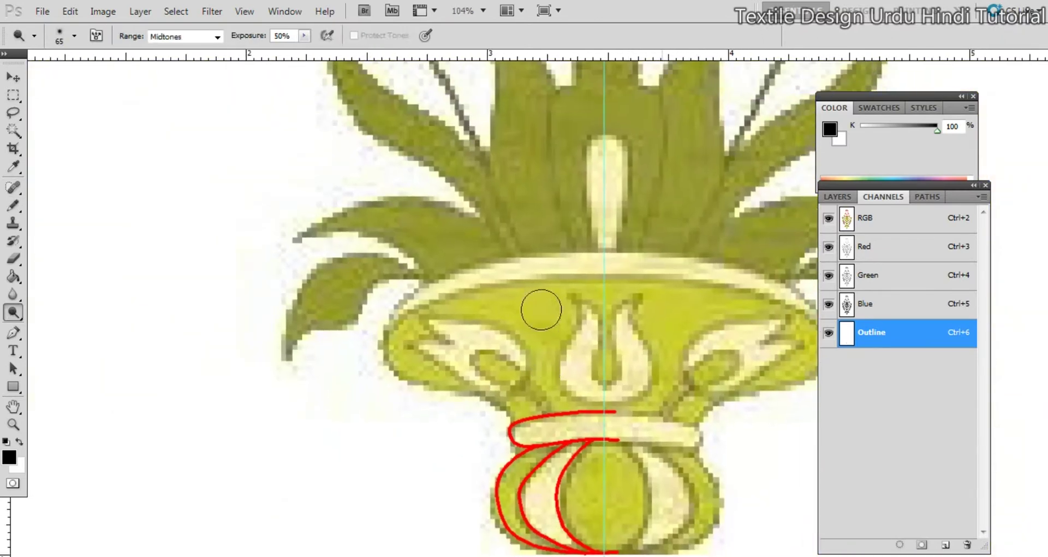
key("p")
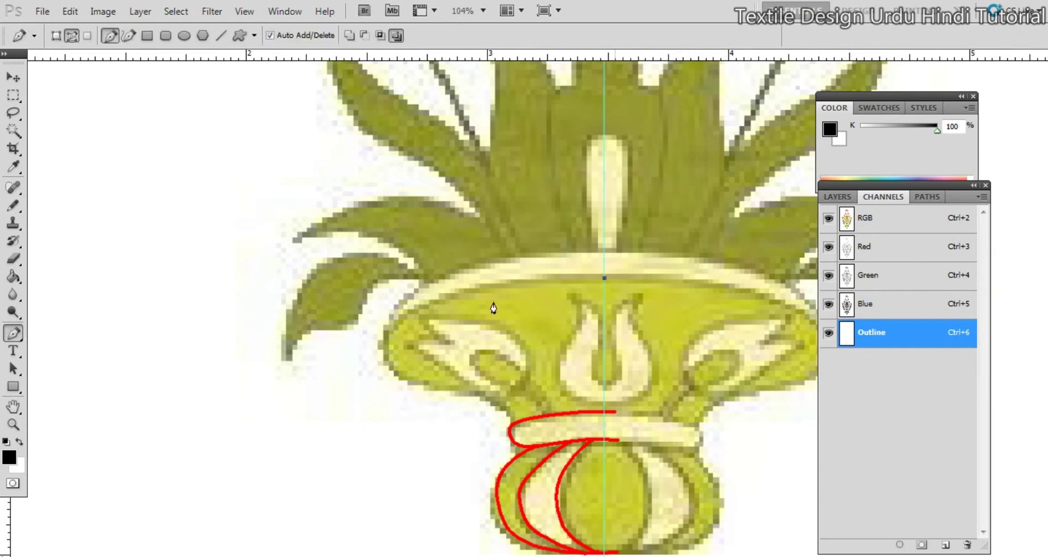
left_click_drag(389, 331, 458, 264)
left_click_drag(604, 252, 421, 241)
left_click(500, 247, "ctrl")
right_click(640, 285)
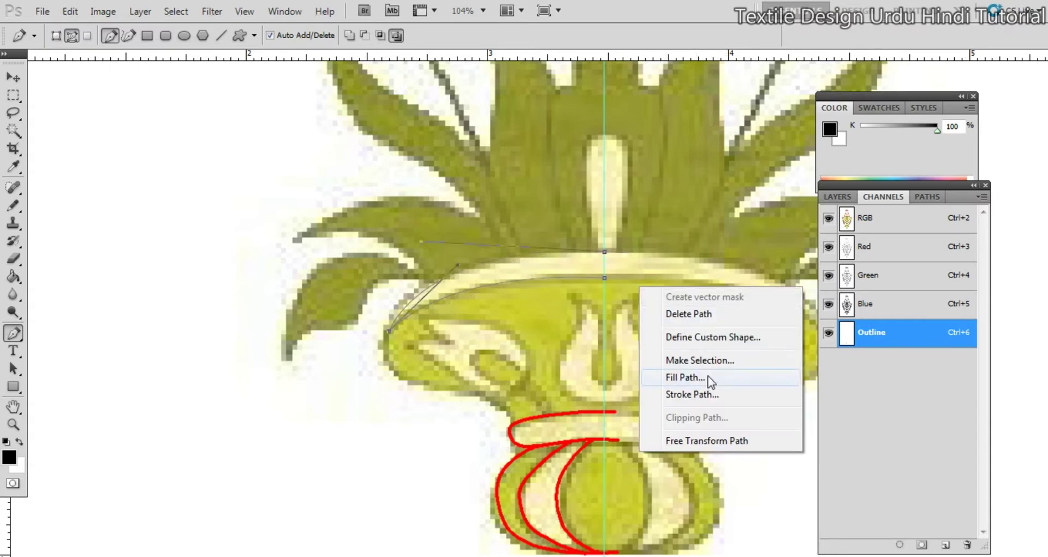
left_click(573, 372)
Nudge the rim path's lower anchor on the guide slightly upward and refine the path's curve
left_click(604, 278, "ctrl")
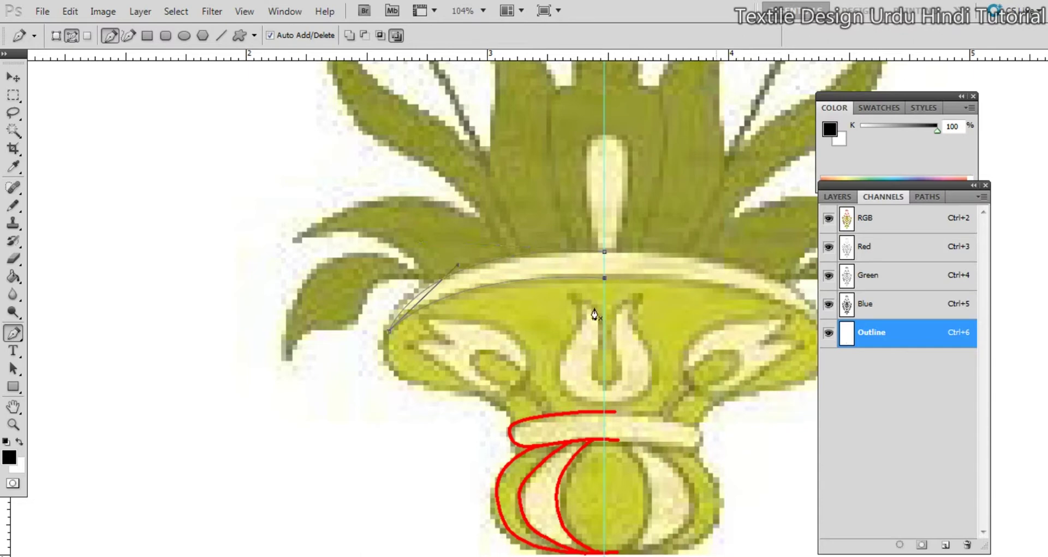
key("Up")
key("Up")
key("Up")
key("Up")
left_click(502, 300, "ctrl")
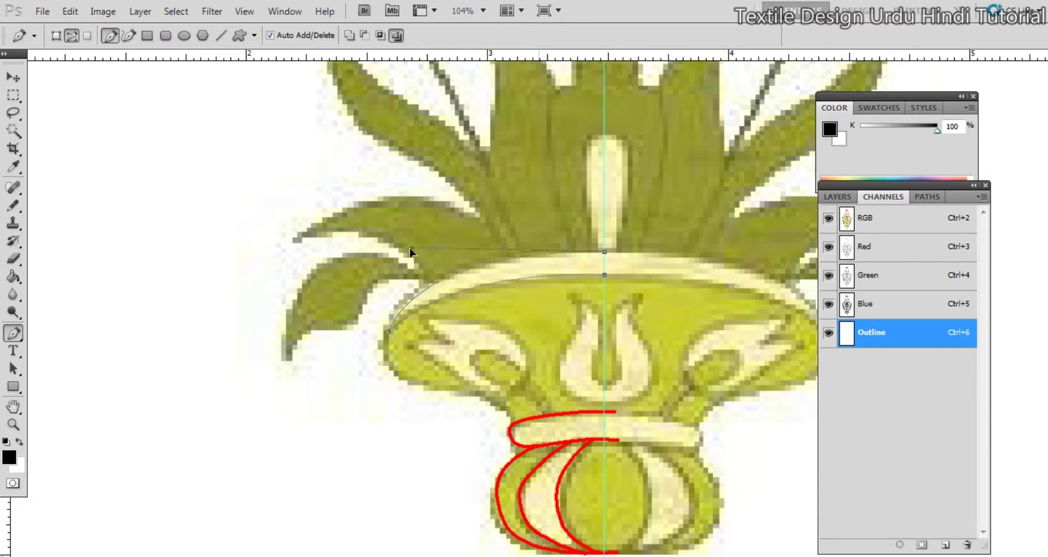
Stroke the rim path in the Outline channel and delete the path
right_click(647, 276)
left_click(728, 391)
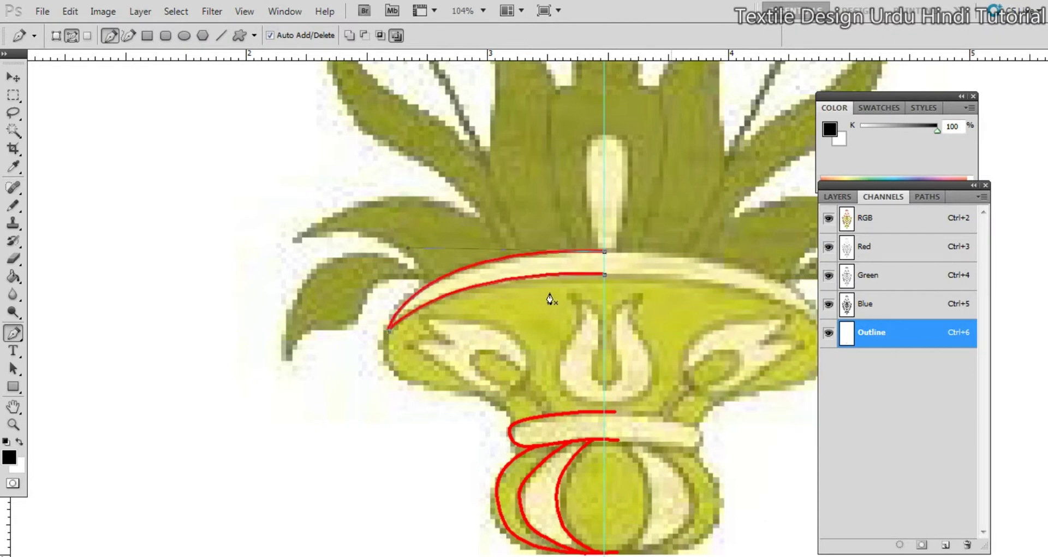
right_click(605, 315)
left_click(657, 344)
Draw a Pen path along the vase's left underside between the collar band and the rim's pointed end
left_click(454, 364, "ctrl")
left_click(452, 364, "ctrl")
left_click_drag(445, 358, 473, 337)
left_click_drag(286, 241, 279, 261)
left_click_drag(373, 334, 358, 253)
left_click_drag(634, 422, 639, 453)
left_click_drag(264, 182, 220, 339)
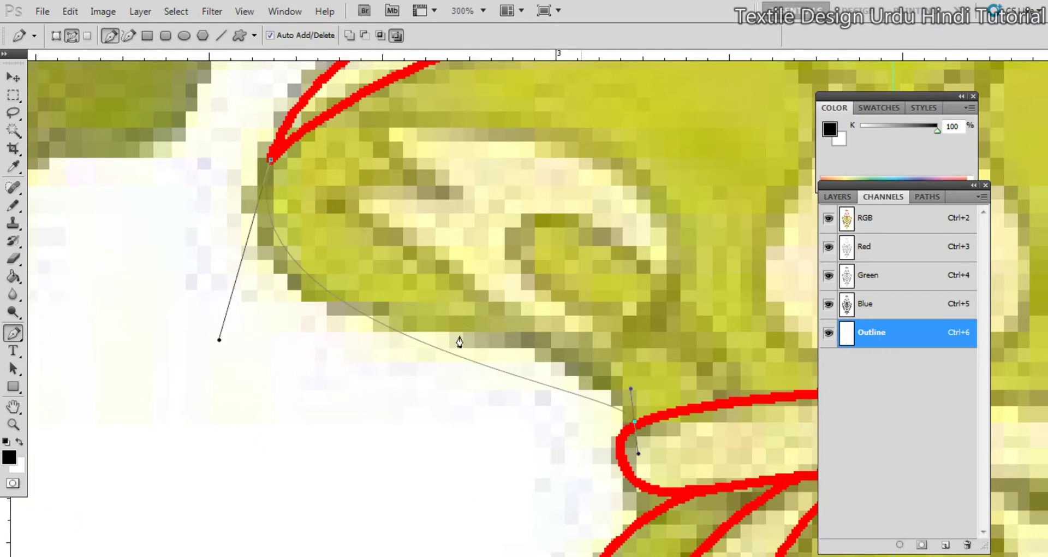
Add anchor points to the underside path and reshape it to follow the vase's contour
left_click(551, 386)
left_click_drag(551, 386, 517, 337)
left_click_drag(327, 280, 323, 299)
key("ctrl+z")
left_click(326, 279)
scroll(391, 361, "down", 2)
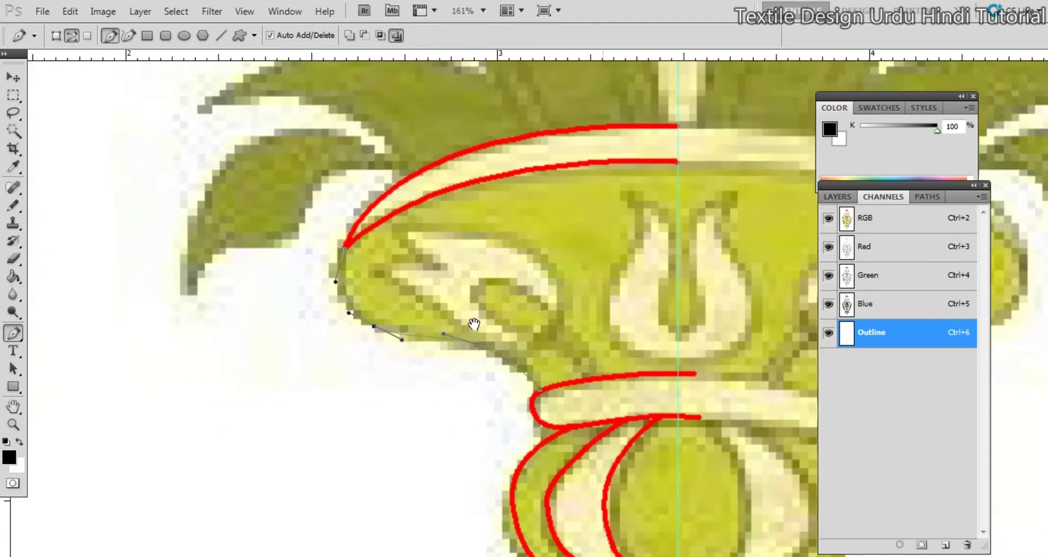
Stroke the underside path in the Outline channel and delete the path
right_click(533, 303)
left_click(612, 413)
right_click(516, 300)
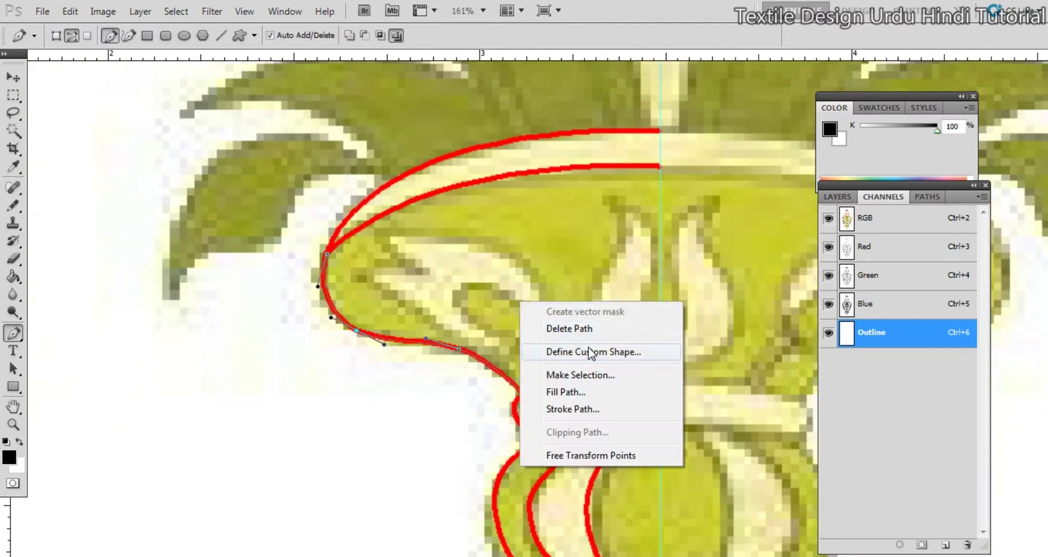
left_click(601, 328)
Draw a Pen path around the small stem shape above the collar's left half, stroke it, and delete the path
left_click(511, 325, "ctrl")
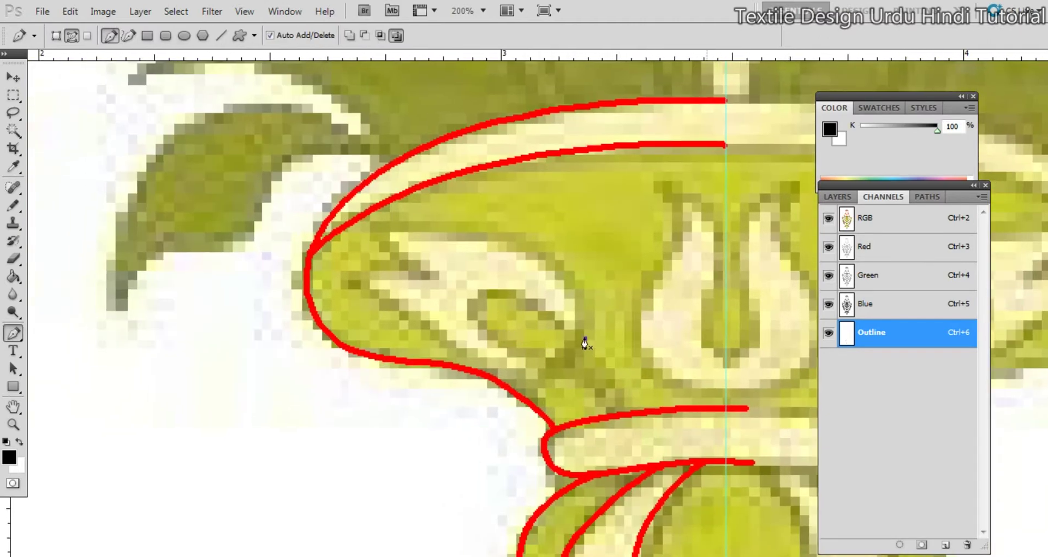
left_click(632, 409)
left_click_drag(575, 344, 543, 373)
right_click(628, 332)
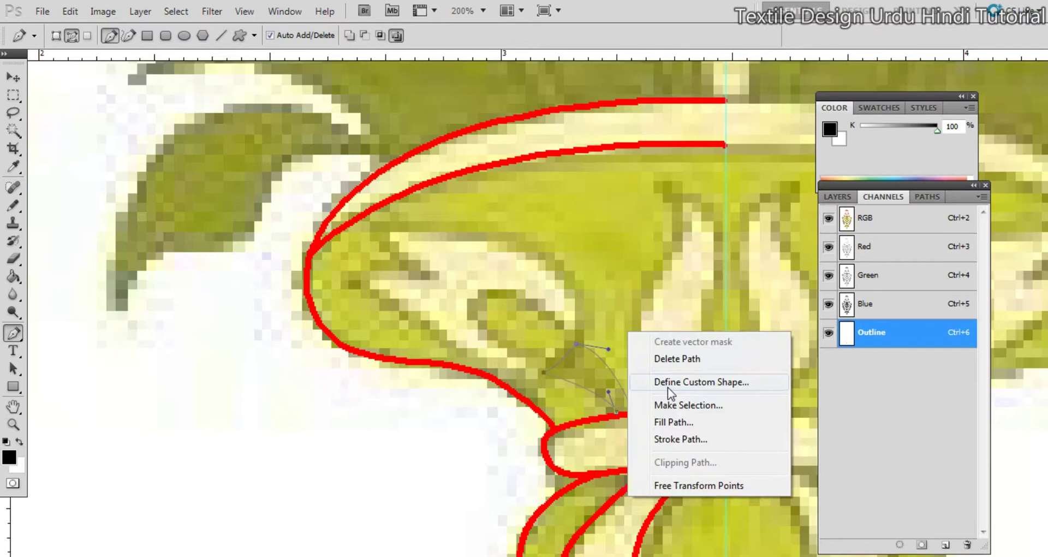
left_click(709, 440)
right_click(555, 303)
left_click(620, 336)
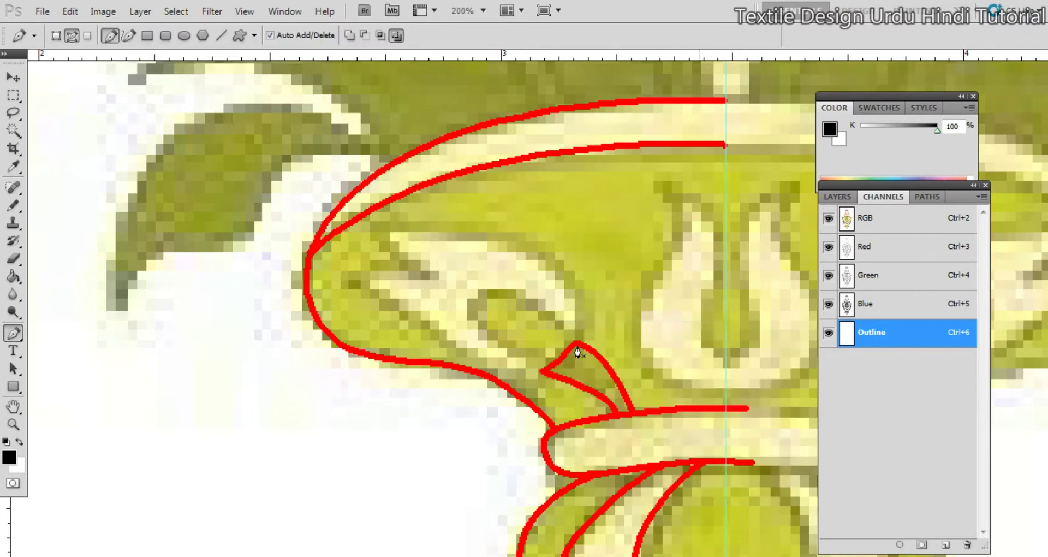
Draw a Pen path from the small stem shape around the side flower's upper edge to the notch between its petal tips
left_click_drag(577, 341, 569, 332)
left_click_drag(516, 304, 573, 337)
left_click_drag(439, 262, 425, 240)
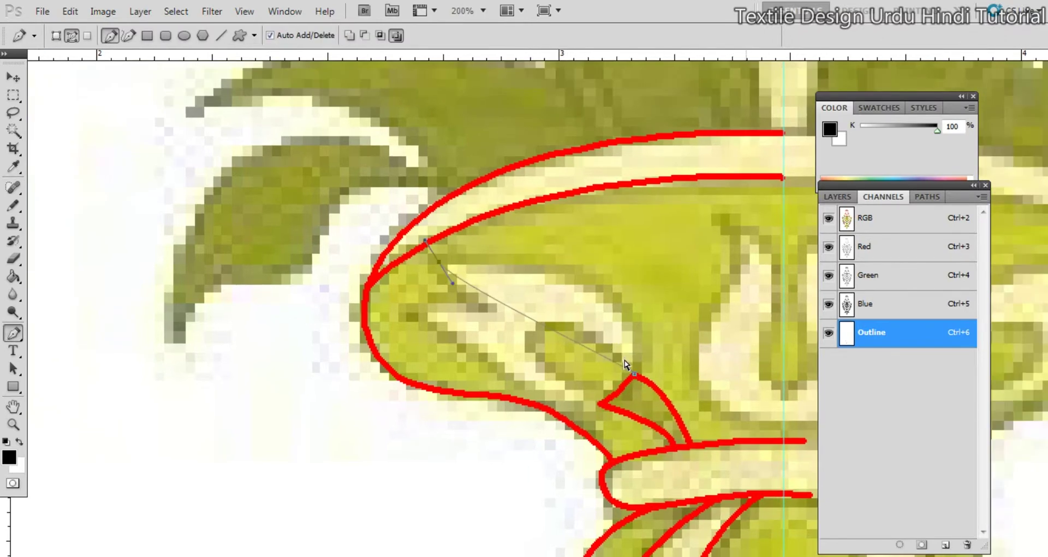
left_click_drag(635, 374, 638, 229)
left_click(559, 275)
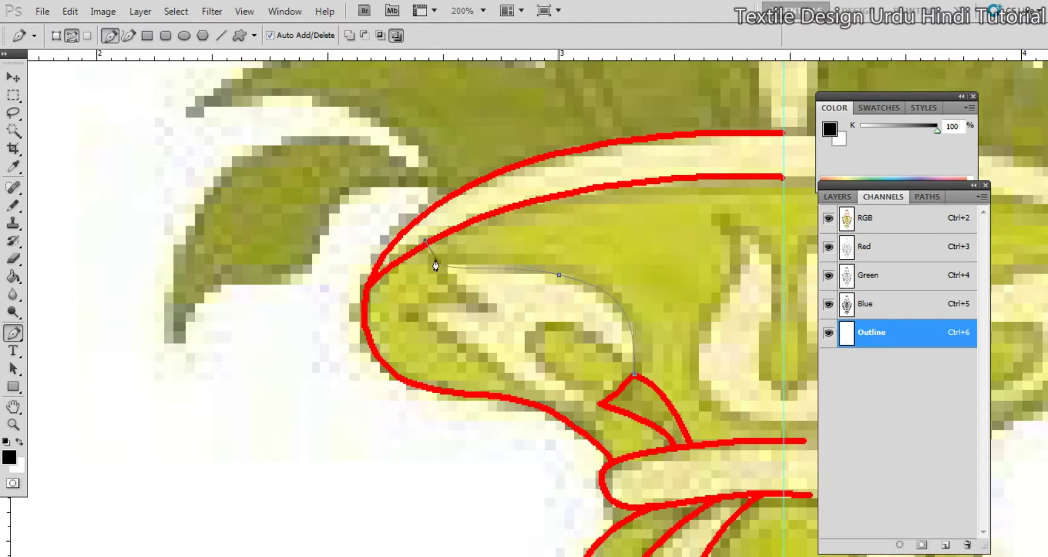
left_click_drag(493, 313, 519, 315)
left_click(493, 312, "alt")
Continue the side flower's path around its lower petal tip to the stem, adding and adjusting an anchor along the underside
left_click_drag(413, 321, 445, 324)
left_click_drag(601, 403, 656, 387)
left_click_drag(445, 326, 494, 333)
left_click(516, 372)
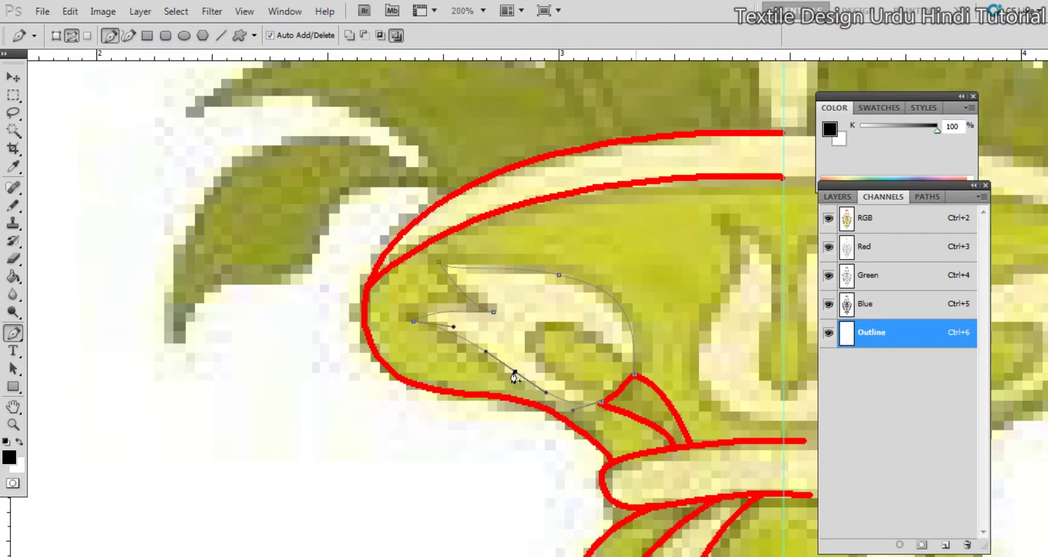
left_click_drag(516, 372, 499, 377)
left_click_drag(601, 402, 583, 397)
Draw a separate Pen path looping around the green inner area of the side flower, between the stem's two upper corners
left_click_drag(635, 375, 549, 278)
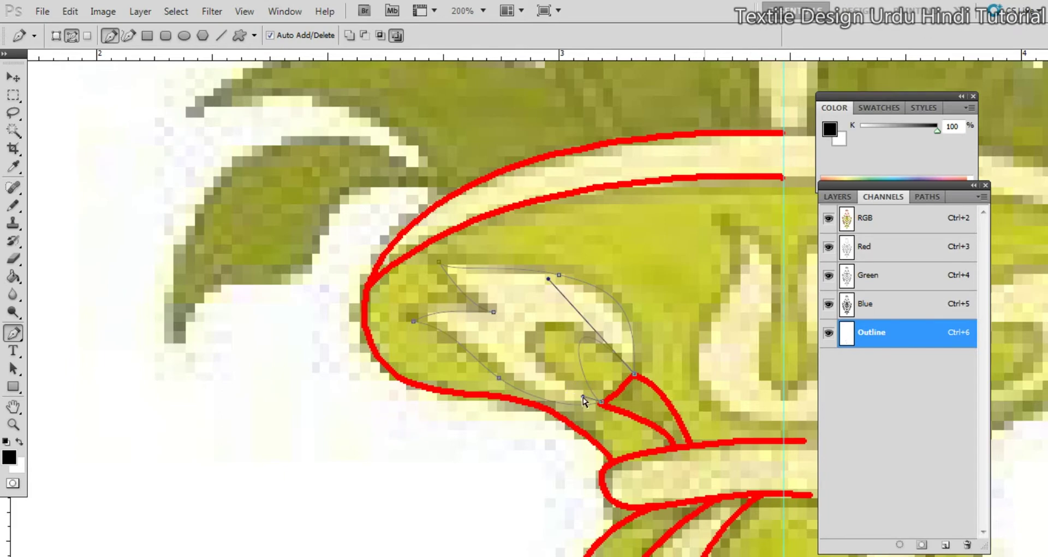
left_click_drag(583, 397, 470, 355)
left_click_drag(747, 338, 580, 355)
left_click(580, 355, "ctrl")
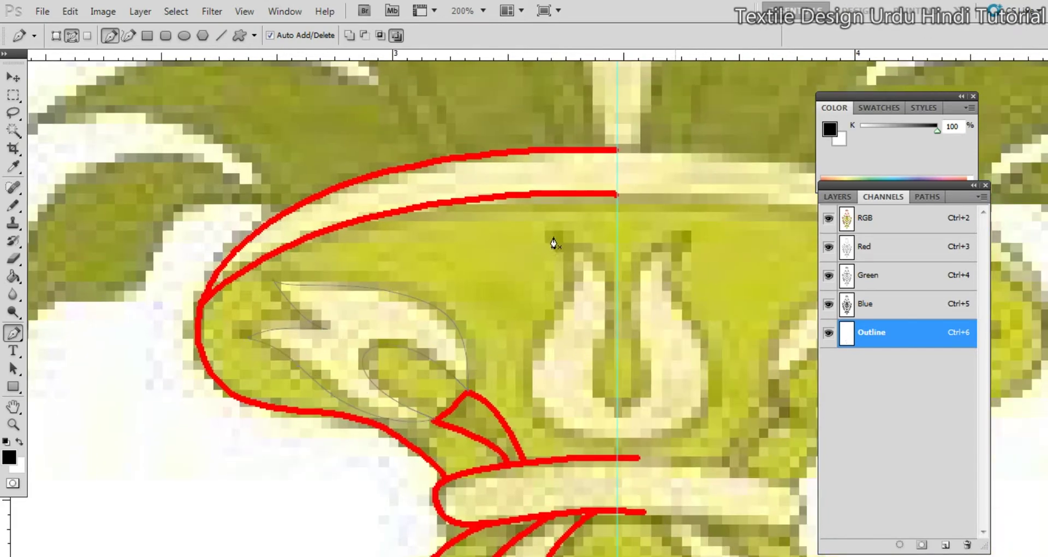
Draw a Pen path down the left outer contour of the vase's central flame-shaped motif to the centre guide
mouse_move(558, 312)
left_mouse_down()
mouse_move(529, 332)
mouse_move(552, 318)
left_mouse_up()
left_click_drag(617, 437, 507, 435)
left_click_drag(552, 319, 526, 337)
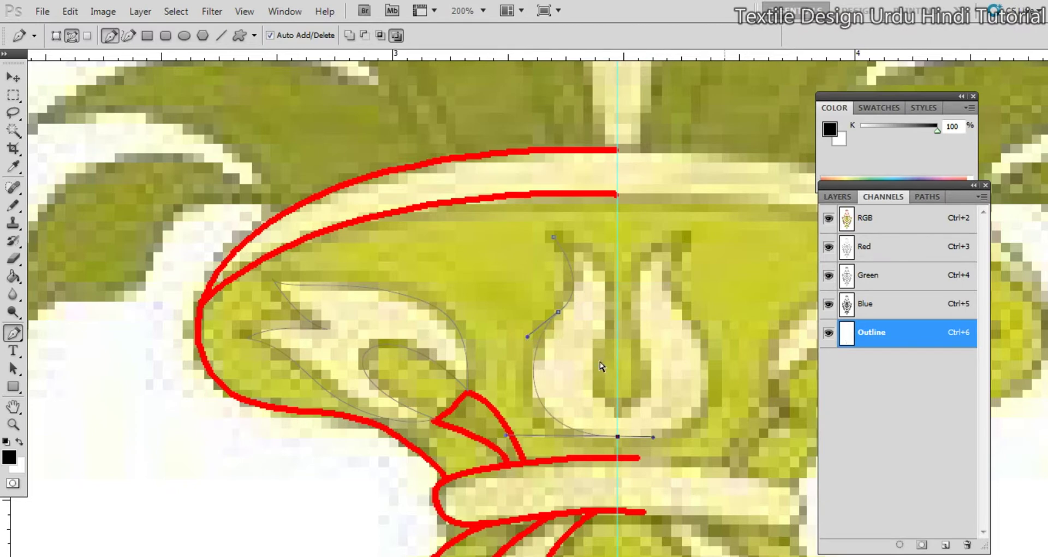
left_click(600, 361, "ctrl")
Draw the inner contour of the central motif's left half from its tip to the guide and reshape it with an added anchor
left_click(554, 237)
left_click(592, 251, "ctrl")
left_click_drag(465, 270, 468, 279)
left_click_drag(602, 337, 642, 409)
left_click(602, 338, "alt")
left_click(600, 376)
left_click_drag(599, 377, 589, 381)
Draw a Pen path from the vase rim along the upper edge of the curved side leaf and fit it to the contour
scroll(587, 325, "down", 3)
left_click_drag(431, 314, 565, 357)
scroll(556, 352, "up", 3)
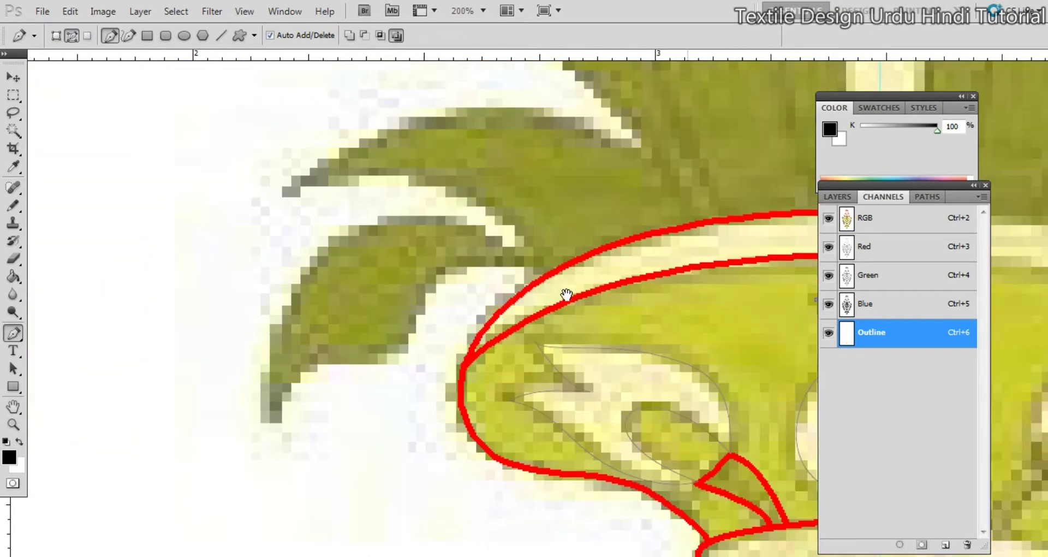
left_click_drag(663, 243, 698, 326)
left_click(738, 306, "ctrl")
left_click(737, 306)
left_click_drag(330, 274, 480, 131)
left_click_drag(564, 230, 602, 208)
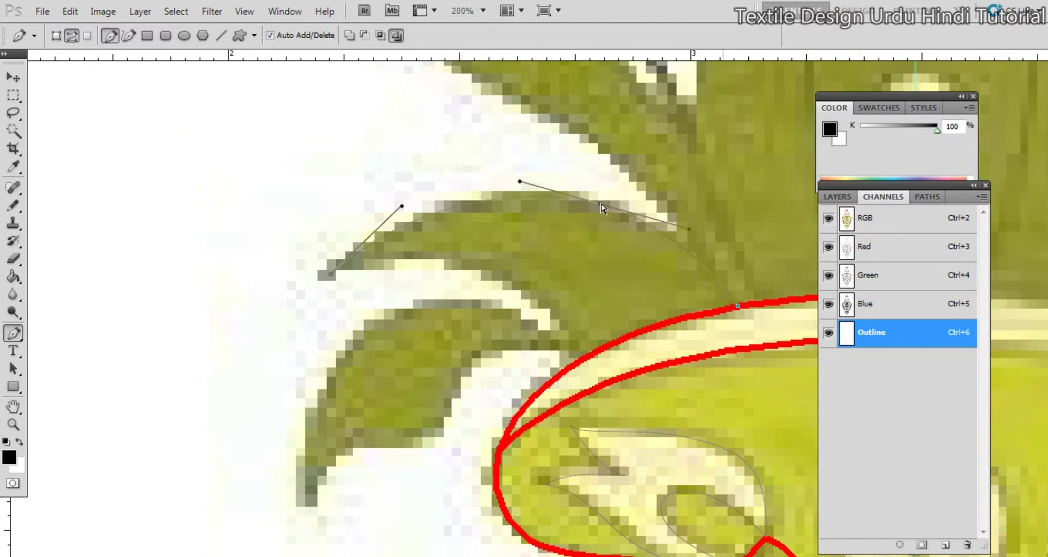
Draw the underside of the curved side leaf from its tip back to the rim, adding an anchor to follow the curve
left_click(579, 359)
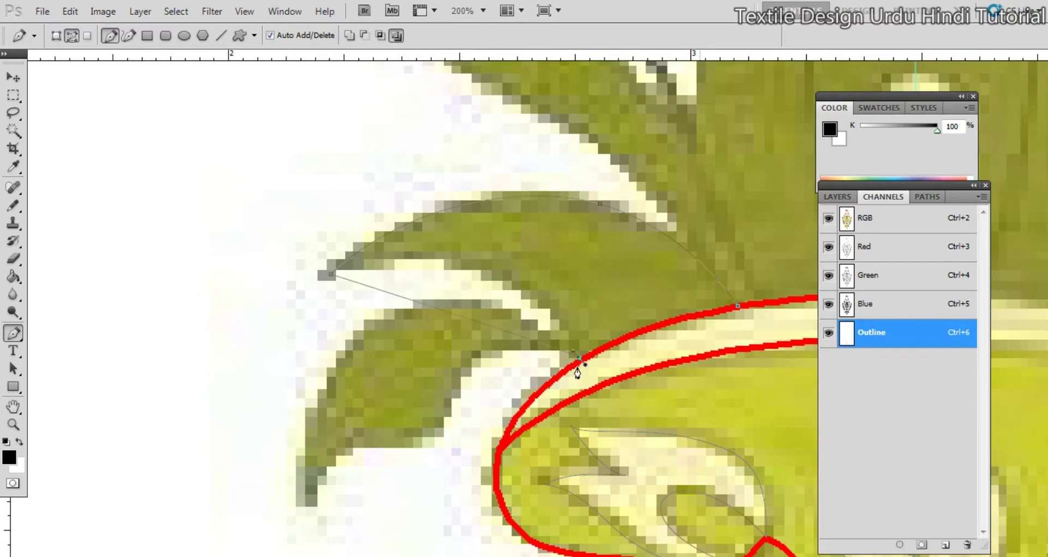
left_click_drag(572, 353, 502, 226)
left_click(478, 276)
left_click_drag(479, 276, 490, 271)
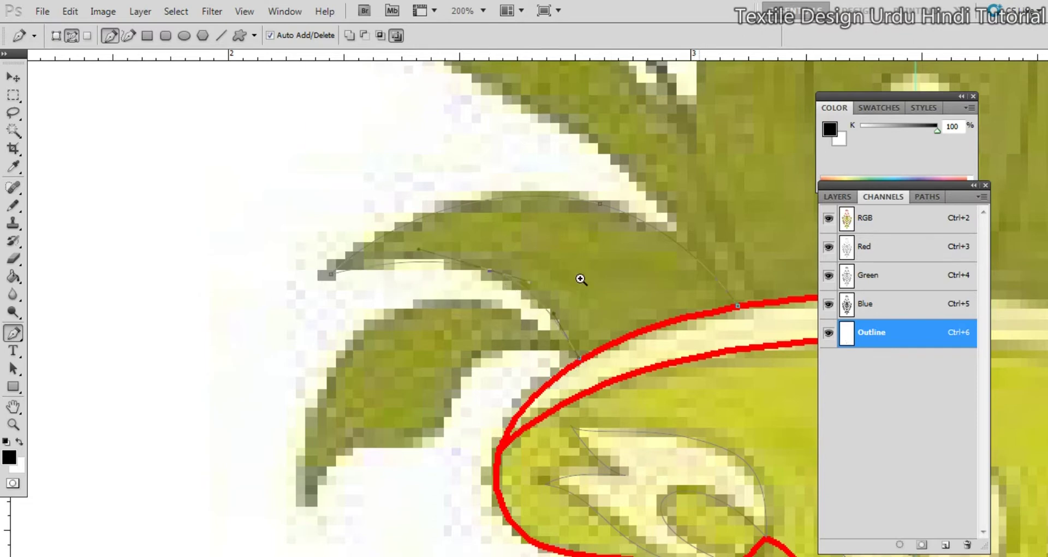
left_click(595, 284, "alt")
left_click_drag(594, 287, 554, 291)
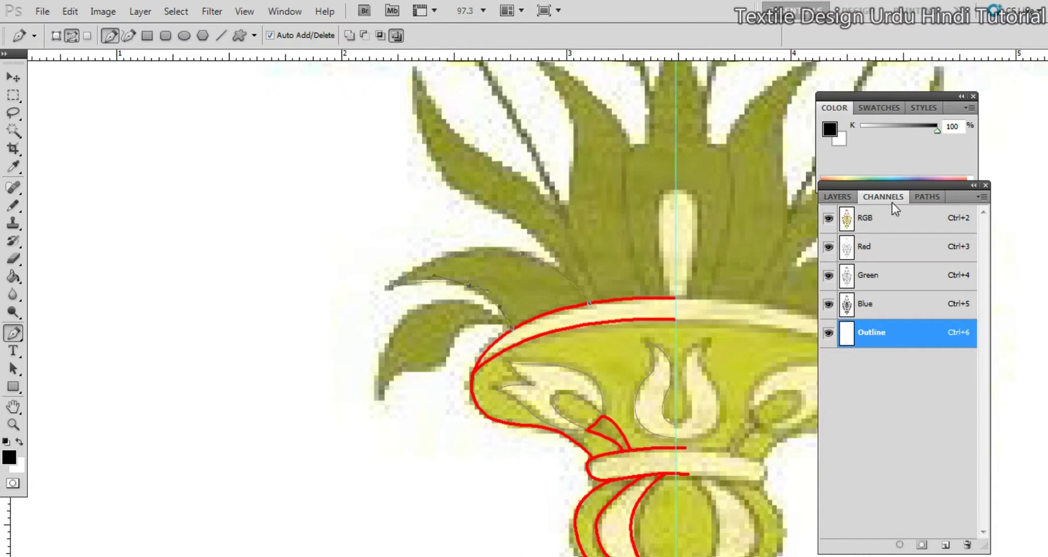
Convert the Background into a regular layer at 75% opacity and reselect the Outline channel
left_click(873, 218)
left_click(837, 196)
double_click(901, 264)
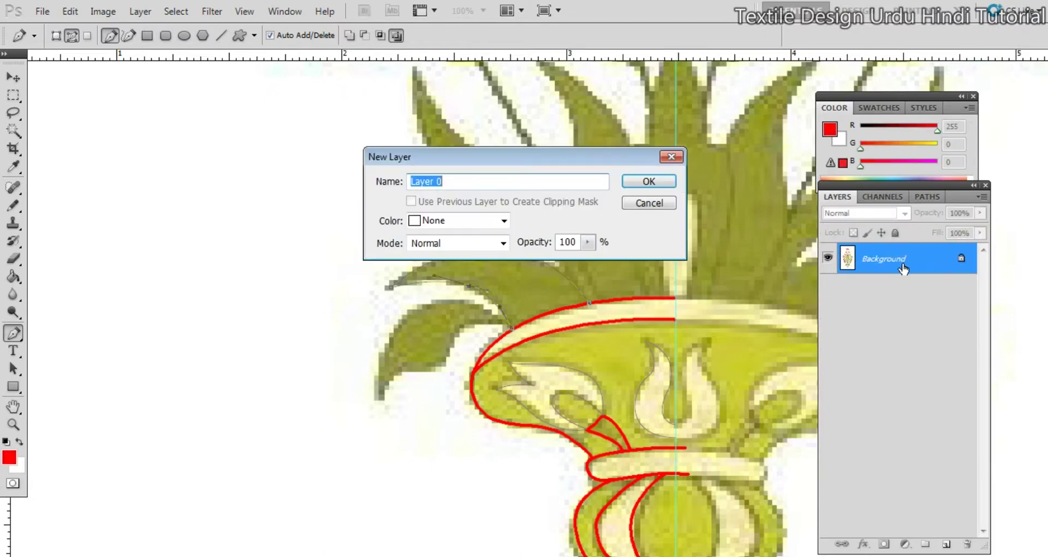
left_click(661, 189)
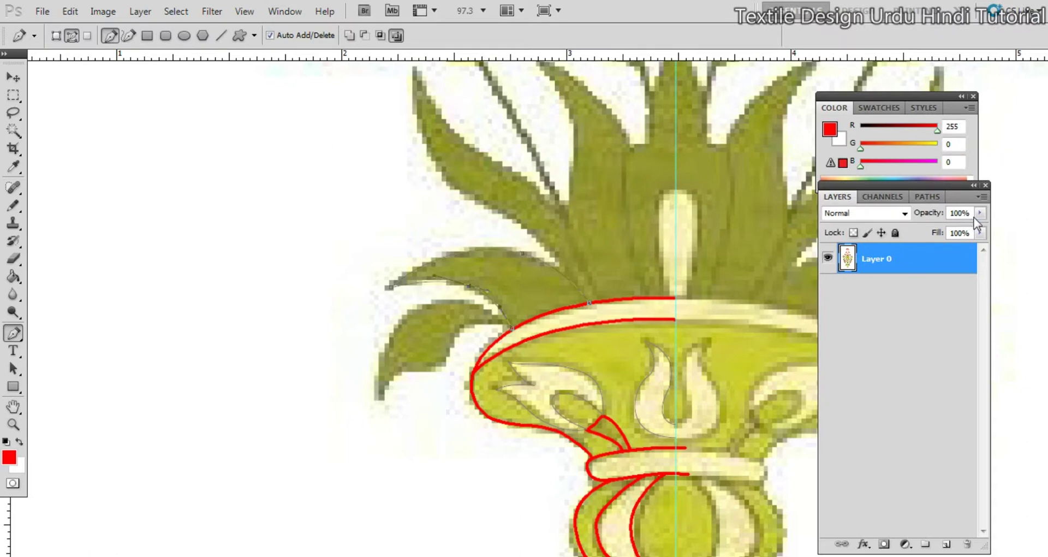
left_click(980, 213)
left_click_drag(942, 229, 958, 229)
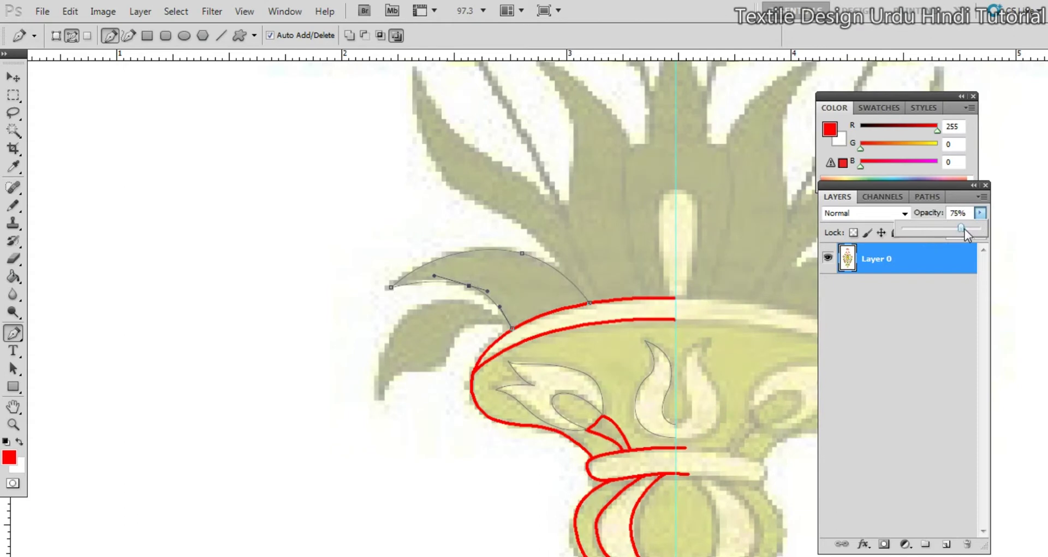
left_click(882, 197)
left_click(868, 336)
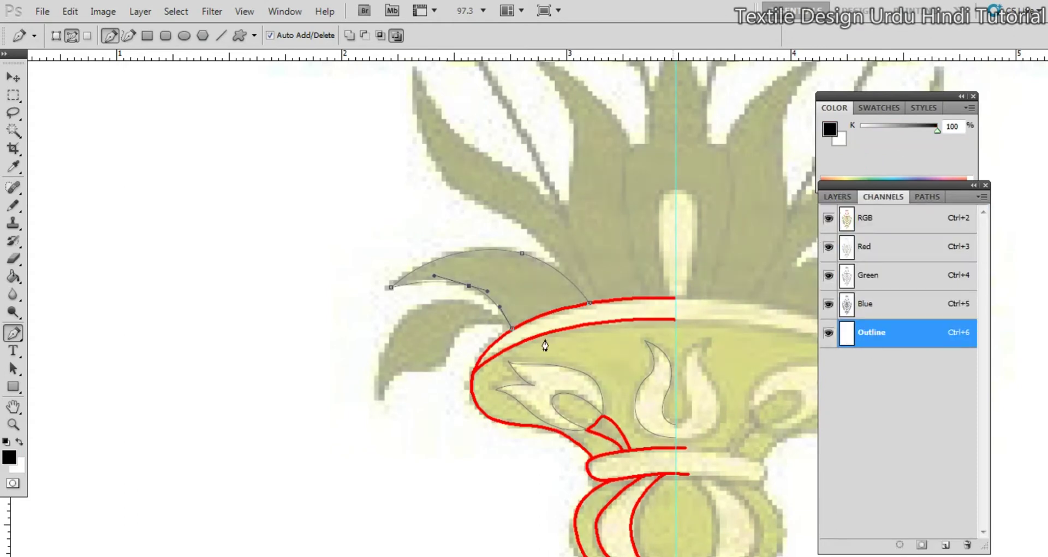
Draw a Pen path over the upper edge of the lowest side leaf, from its tip to the leaf above
left_click_drag(468, 342, 548, 334)
left_click(543, 315, "ctrl")
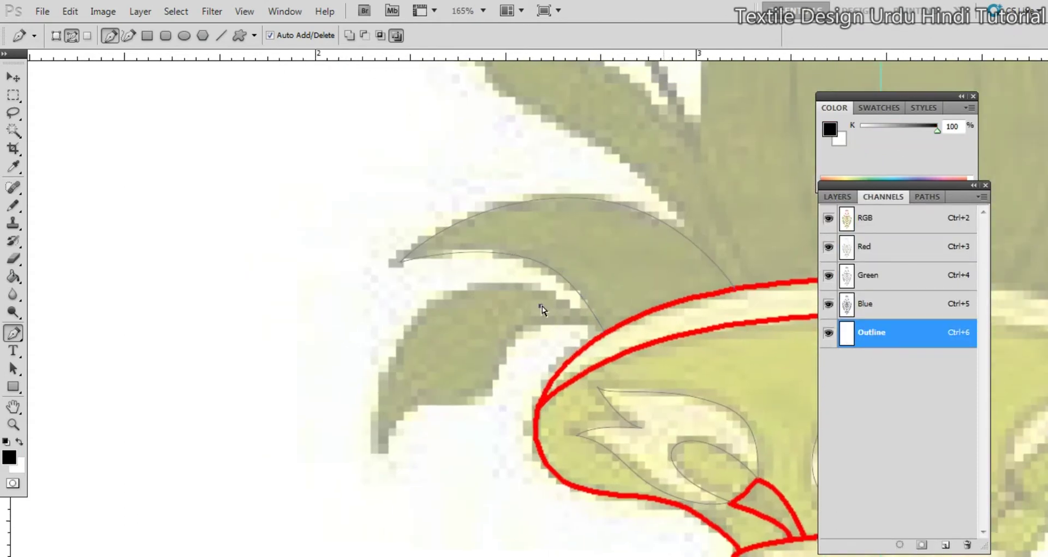
left_click_drag(377, 444, 379, 463)
left_click_drag(581, 319, 486, 243, "alt")
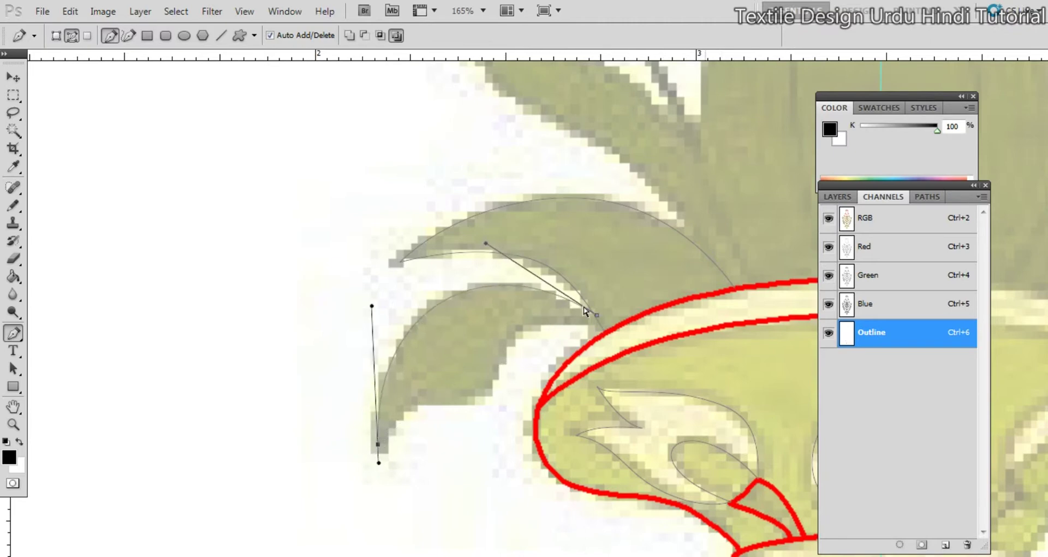
left_click(596, 317, "ctrl")
Draw the lowest leaf's underside from its tip to its base and adjust the handles to match the contour
left_click_drag(378, 443, 403, 420)
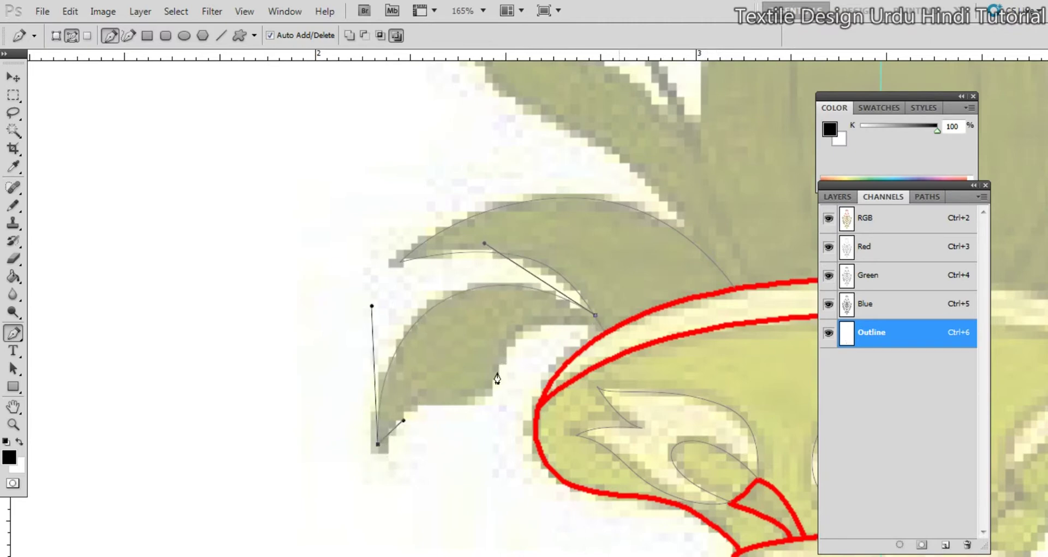
left_click_drag(497, 373, 497, 340)
left_click_drag(403, 419, 417, 374, "ctrl")
left_click_drag(565, 335, 458, 325)
left_click(526, 329)
left_click_drag(527, 323, 608, 322, "ctrl")
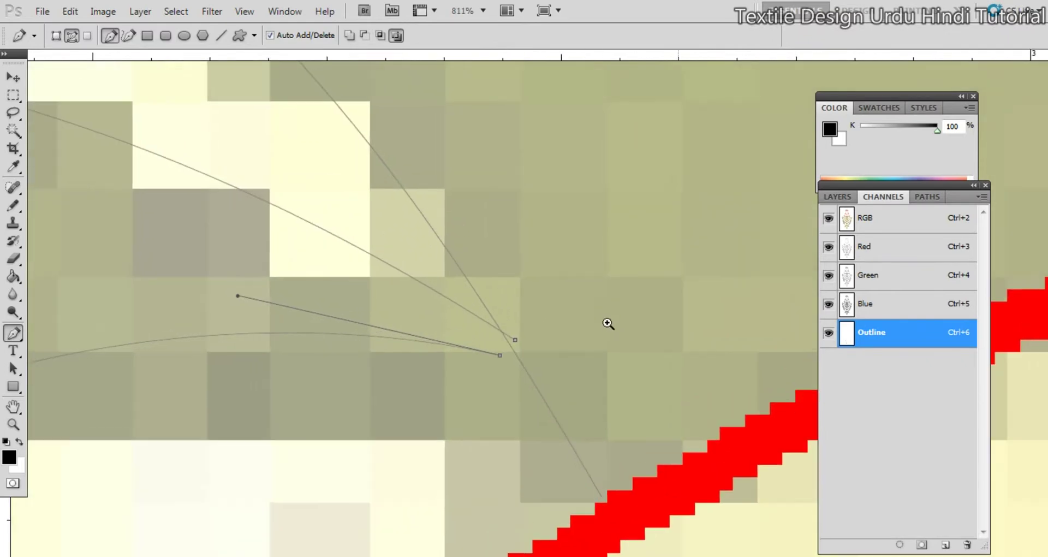
Align the lowest leaf's path ends with the edge of the curved leaf above it
left_click_drag(515, 340, 488, 339, "ctrl")
left_click(434, 343, "ctrl")
left_click_drag(377, 391, 403, 442, "ctrl")
left_click_drag(468, 370, 383, 452)
left_click(512, 352, "ctrl")
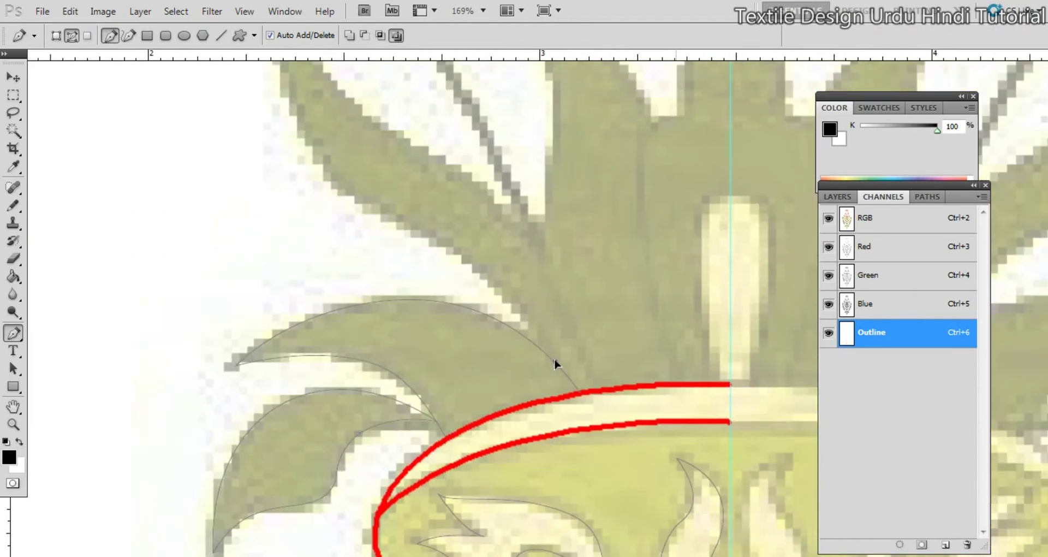
Draw a Pen path along the outer edge of the long slender leaf from its base to its tip and reshape it
left_click_drag(554, 359, 530, 344)
left_click_drag(489, 328, 571, 450)
left_click_drag(358, 106, 346, 308)
left_click_drag(613, 467, 561, 328, "ctrl")
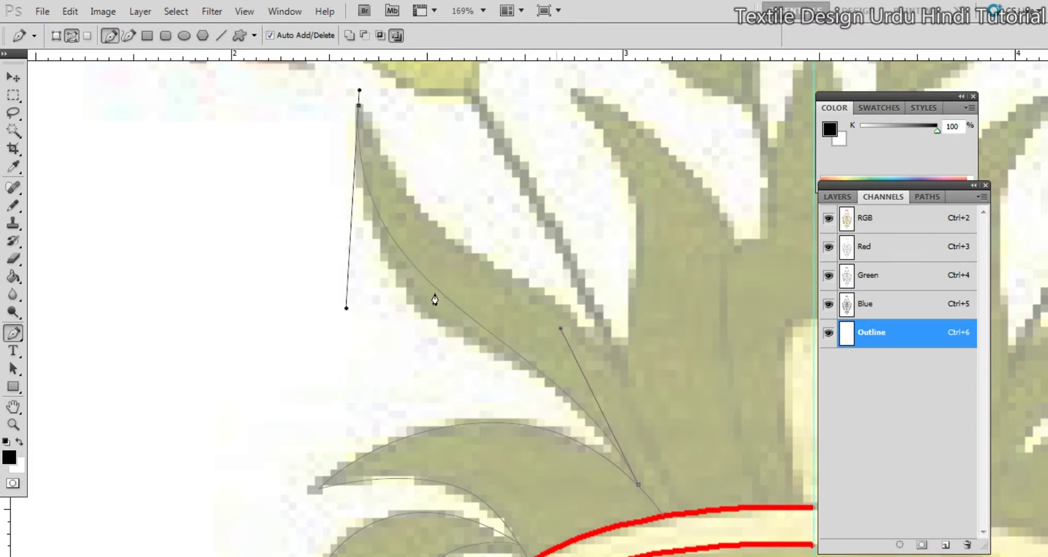
left_click(439, 293)
left_click_drag(440, 293, 428, 308, "ctrl")
Draw the long slender leaf's inner edge from its tip down to the rim, adding anchors to follow the contour
left_click_drag(359, 106, 368, 137, "alt")
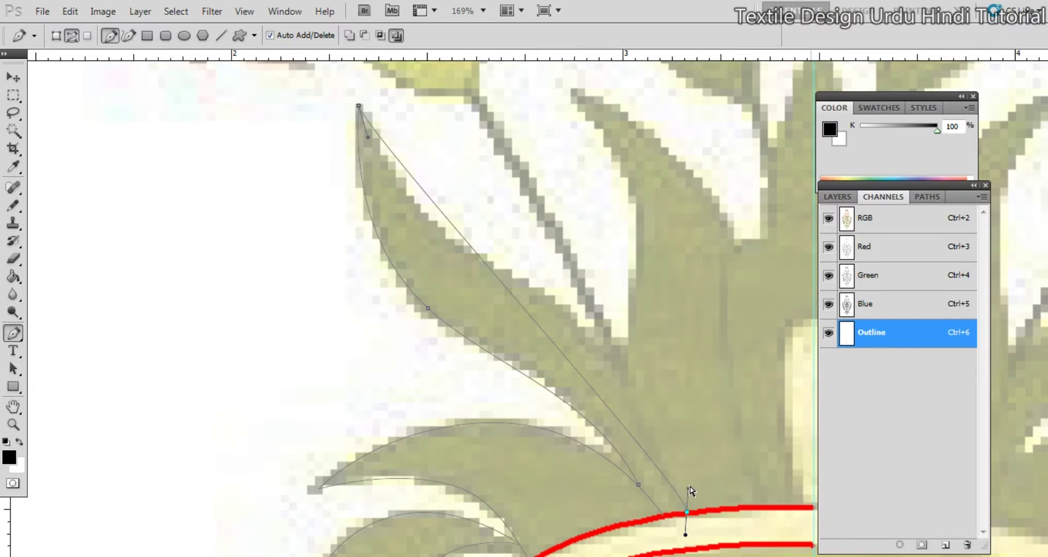
left_click_drag(690, 490, 553, 174)
left_click_drag(453, 170, 451, 246)
left_click(448, 183)
left_click(533, 274, "ctrl")
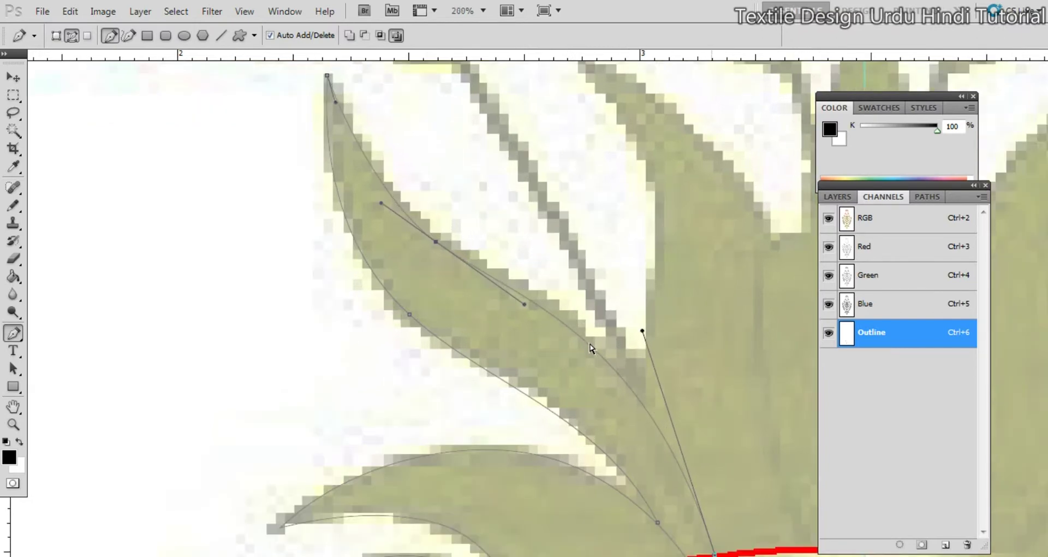
left_click(590, 344)
left_click_drag(591, 345, 520, 314)
left_click_drag(610, 316, 560, 373)
left_click(583, 450, "ctrl")
Draw a Pen path from the rim up the inner edge of the tall leaf beside the centre and reshape it
left_click_drag(580, 454, 550, 401)
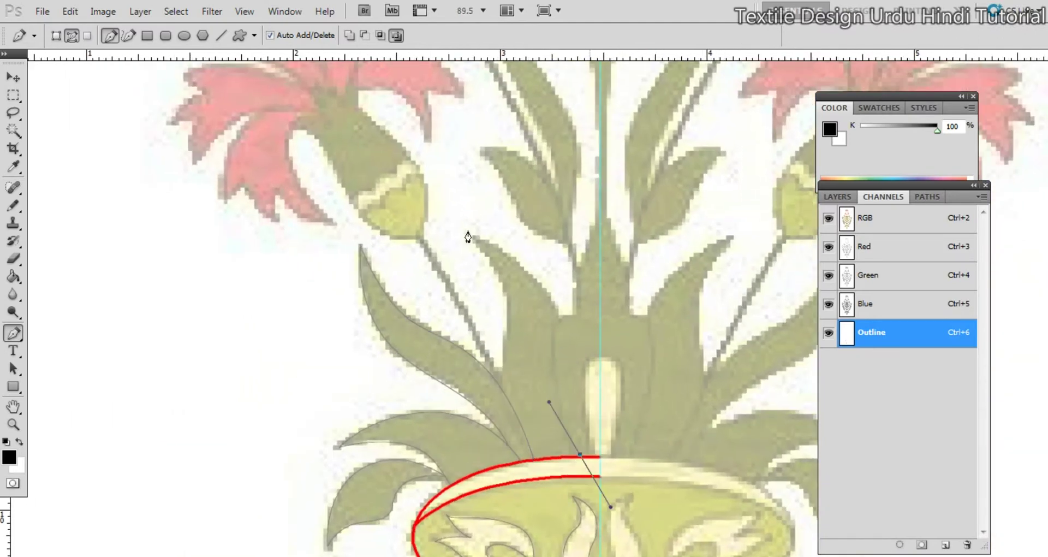
left_click_drag(468, 232, 634, 291)
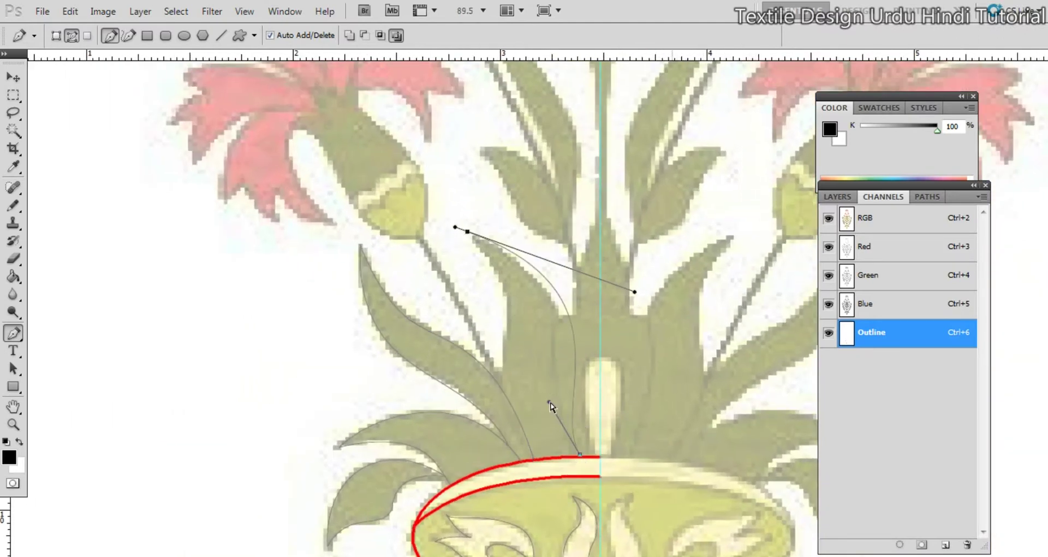
left_click_drag(549, 402, 519, 381)
left_click(545, 280)
left_click_drag(546, 280, 542, 289)
left_click_drag(468, 231, 482, 249)
Draw the tall leaf's outer edge from its tip down to the slender leaf and add an anchor midway
left_click_drag(527, 398, 480, 257)
left_click_drag(463, 200, 529, 262)
left_click(489, 304)
left_click_drag(489, 305, 484, 301)
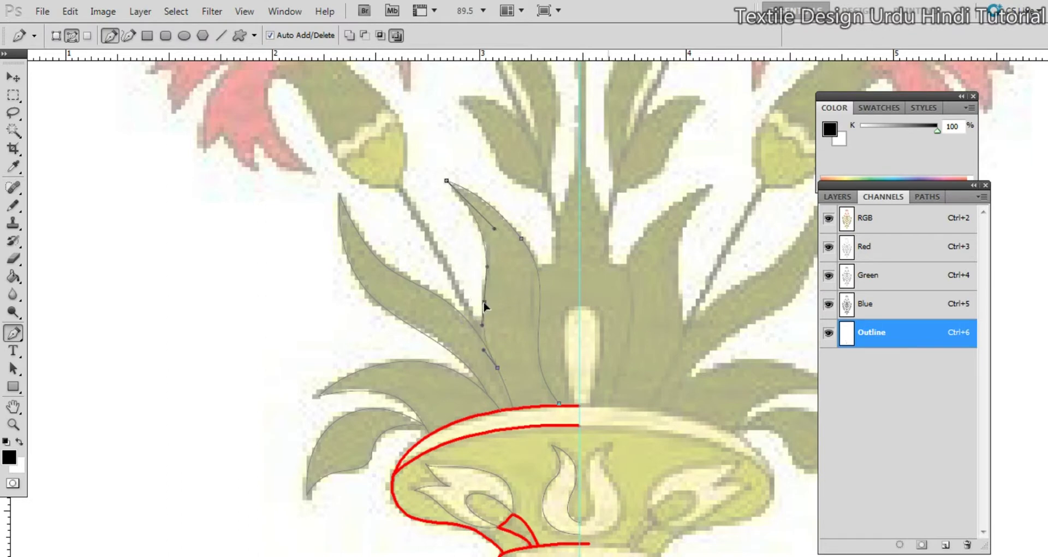
Refine the tall leaf's outer path where it meets the inner edge of the long slender leaf
left_click_drag(474, 364, 586, 391)
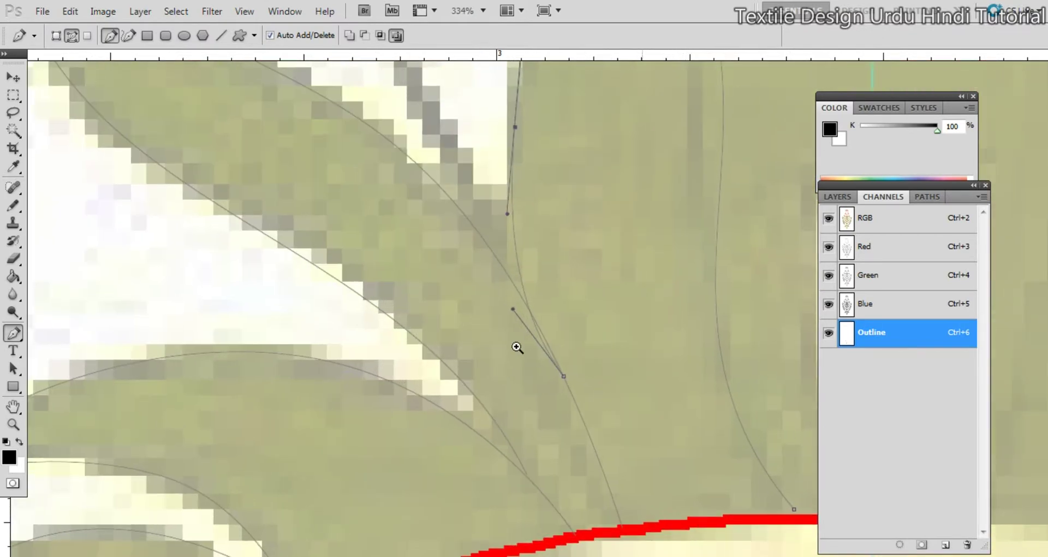
left_click_drag(564, 345, 616, 344)
left_click_drag(411, 237, 440, 216)
left_click_drag(598, 263, 494, 273)
left_click_drag(622, 252, 607, 357)
left_click_drag(599, 366, 568, 345)
left_click(484, 295, "ctrl")
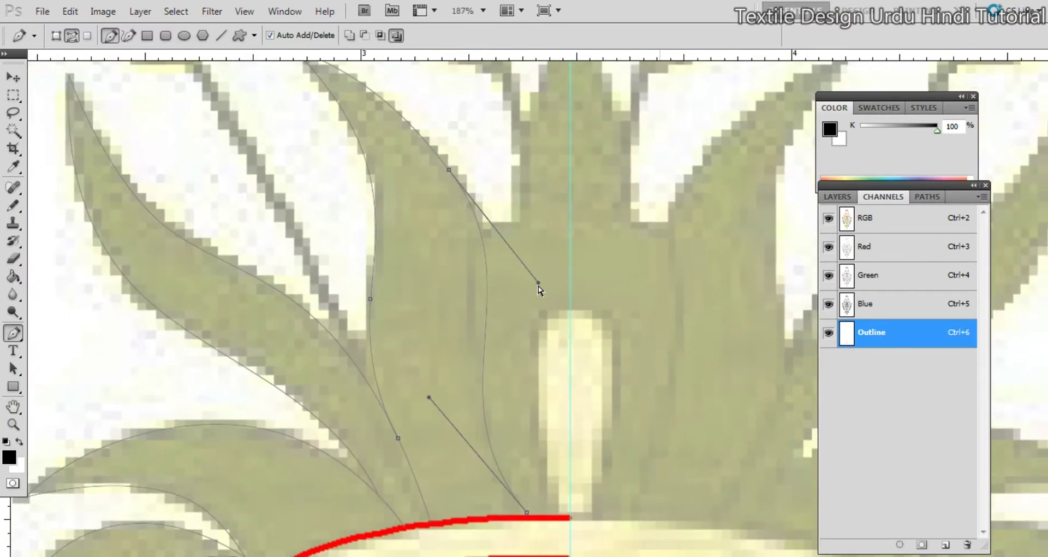
Reshape the tall leaf's inner path by moving its middle anchor and adjusting the handles near the shoulder and tip
left_click_drag(539, 284, 508, 319)
left_click(535, 428, "ctrl")
left_click_drag(540, 250, 511, 243)
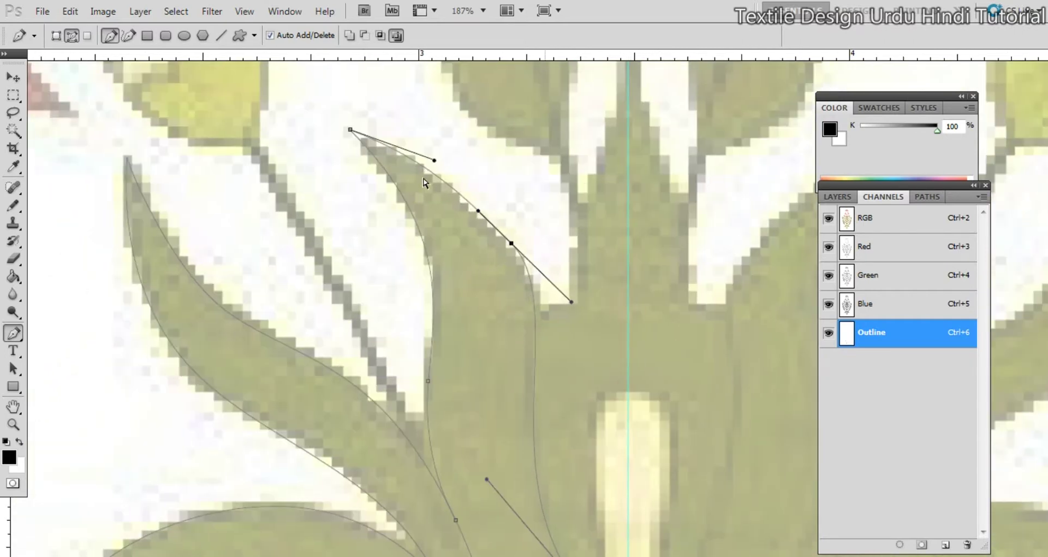
left_click_drag(433, 160, 411, 155)
left_click(457, 168, "ctrl")
left_click_drag(566, 341, 502, 312)
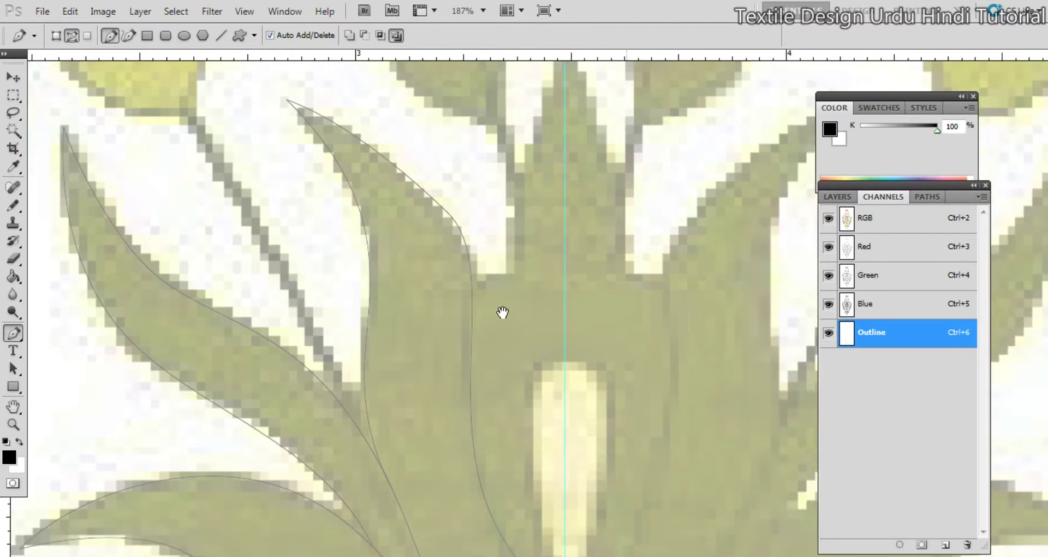
Add an anchor on the tall leaf's inner edge below the tip and fine-tune the curve around its shoulder
mouse_move(494, 241)
left_mouse_down()
mouse_move(454, 267)
mouse_move(494, 260)
left_mouse_up()
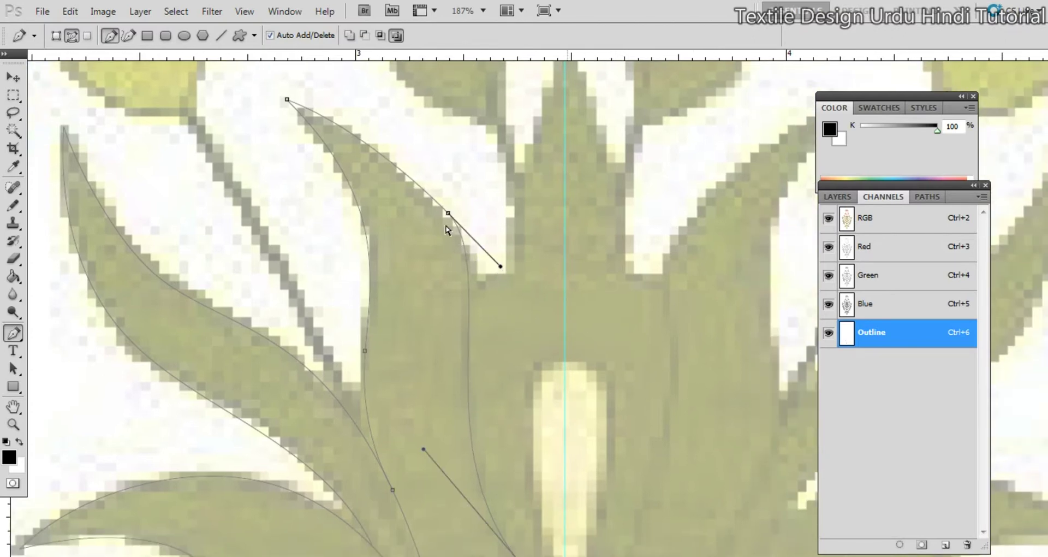
left_click_drag(440, 216, 447, 224)
left_click(383, 155)
left_click_drag(382, 155, 381, 150)
left_click_drag(448, 213, 421, 189)
left_click(512, 243, "ctrl")
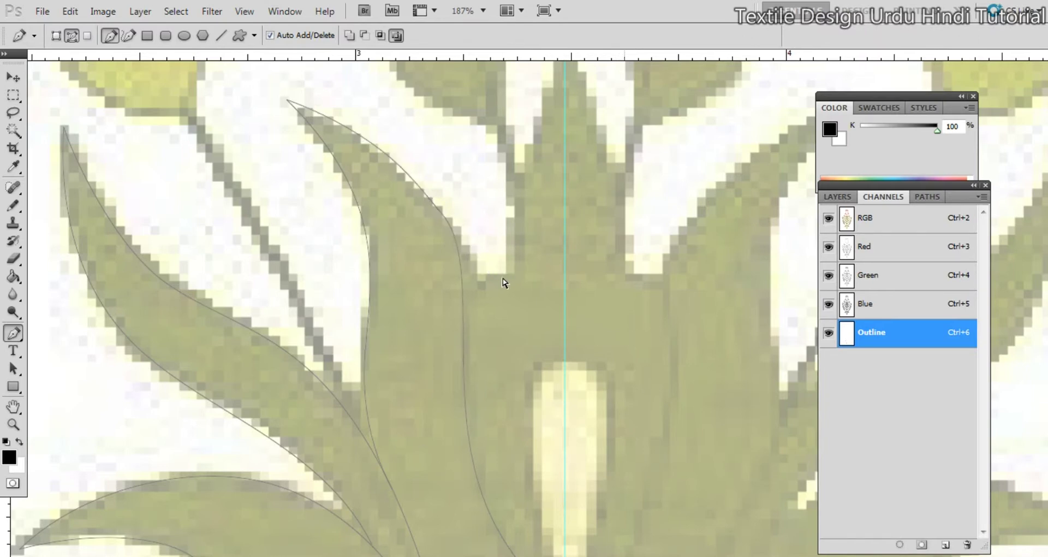
left_click_drag(431, 292, 431, 292)
left_click_drag(493, 276, 495, 284)
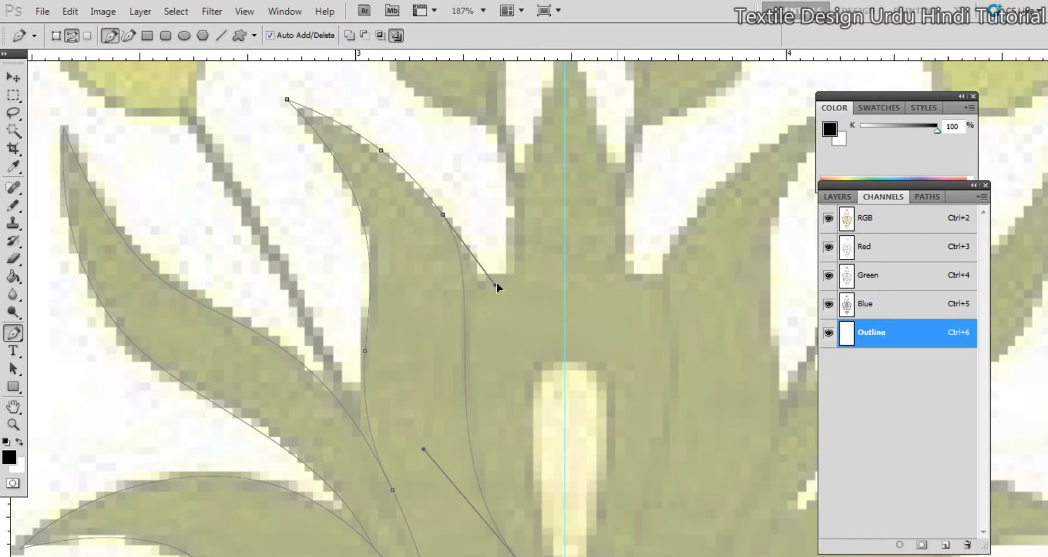
left_click(543, 388, "ctrl")
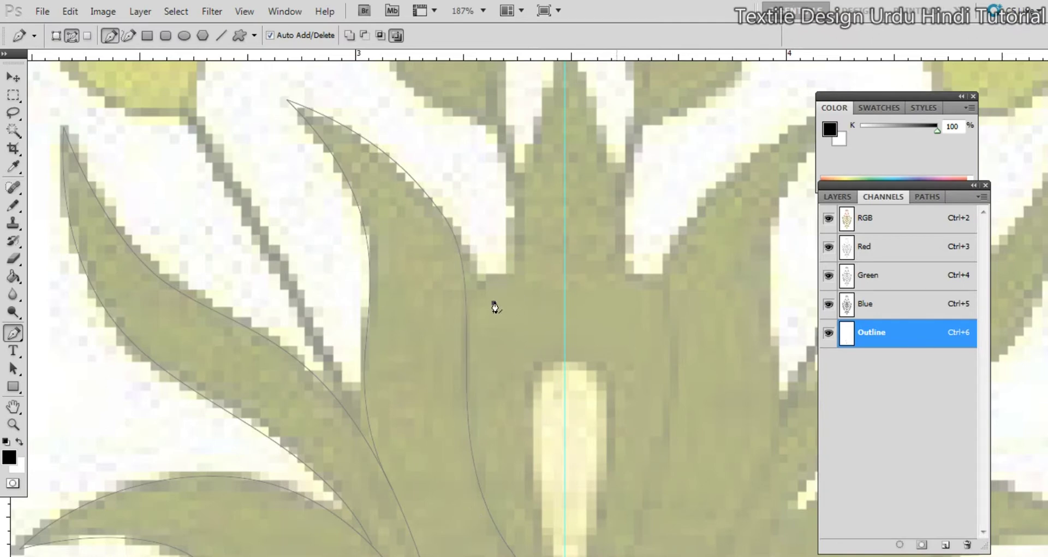
Trace the central pointed leaf's left half from its shoulder up to the tip on the centre guide, and end the path
left_click_drag(520, 279, 577, 301)
left_click(520, 280, "alt")
left_click_drag(562, 144, 533, 295)
left_click_drag(537, 211, 474, 277)
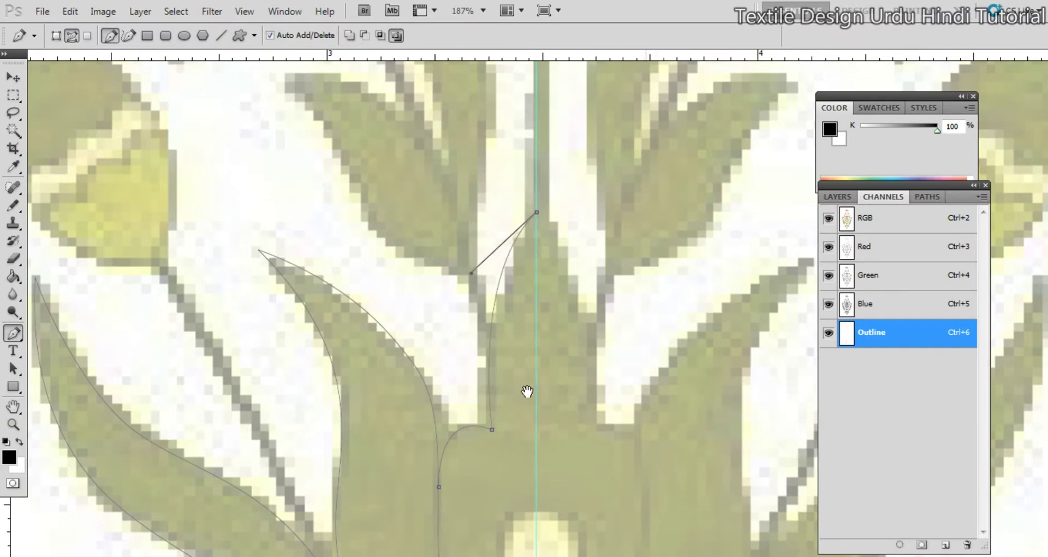
left_click_drag(529, 484, 571, 298)
left_click(538, 310, "ctrl")
Trace the left half of the cream slot in the central leaf, from its rounded top on the guide down to the vase rim
left_click_drag(538, 412, 547, 300)
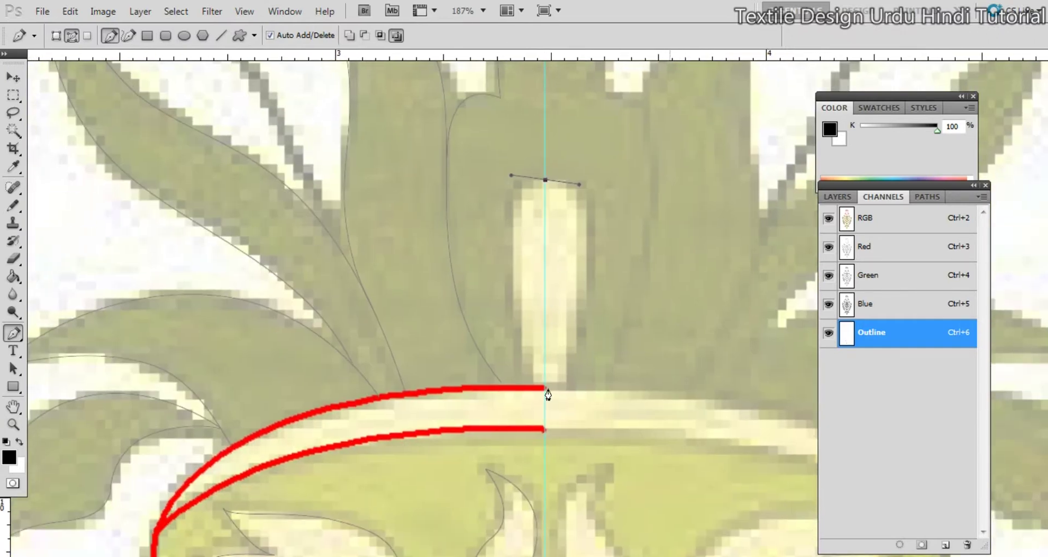
left_click_drag(545, 387, 602, 416)
left_click_drag(580, 184, 477, 173)
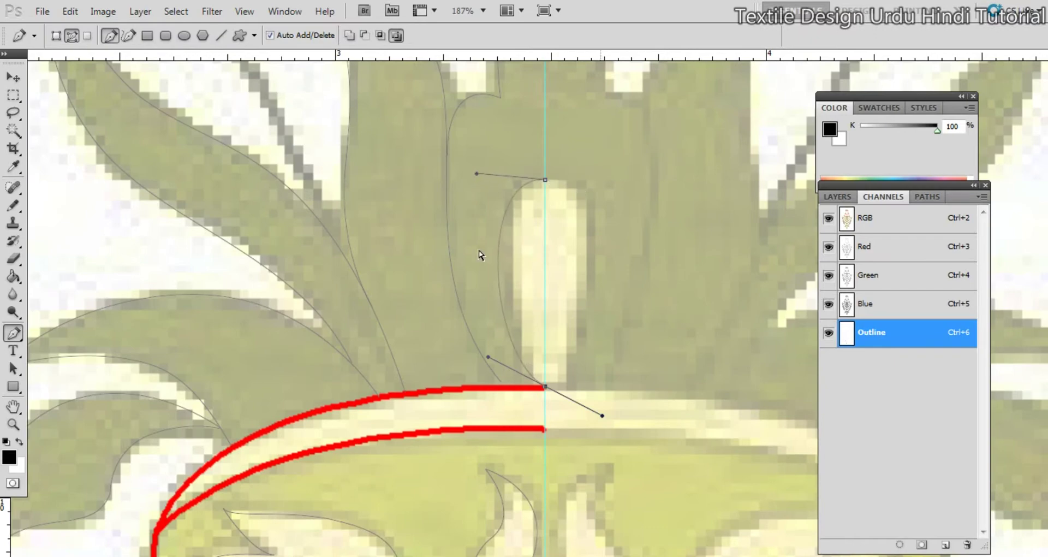
left_click_drag(490, 359, 515, 316)
left_click_drag(549, 283, 503, 362)
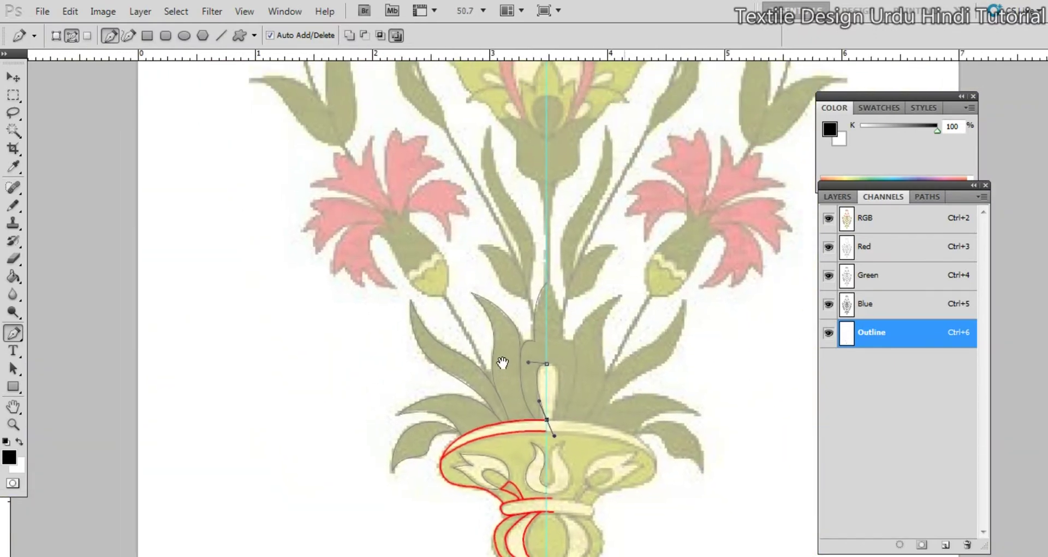
left_click_drag(504, 311, 574, 232)
left_click_drag(562, 449, 555, 230)
left_click_drag(613, 360, 508, 277)
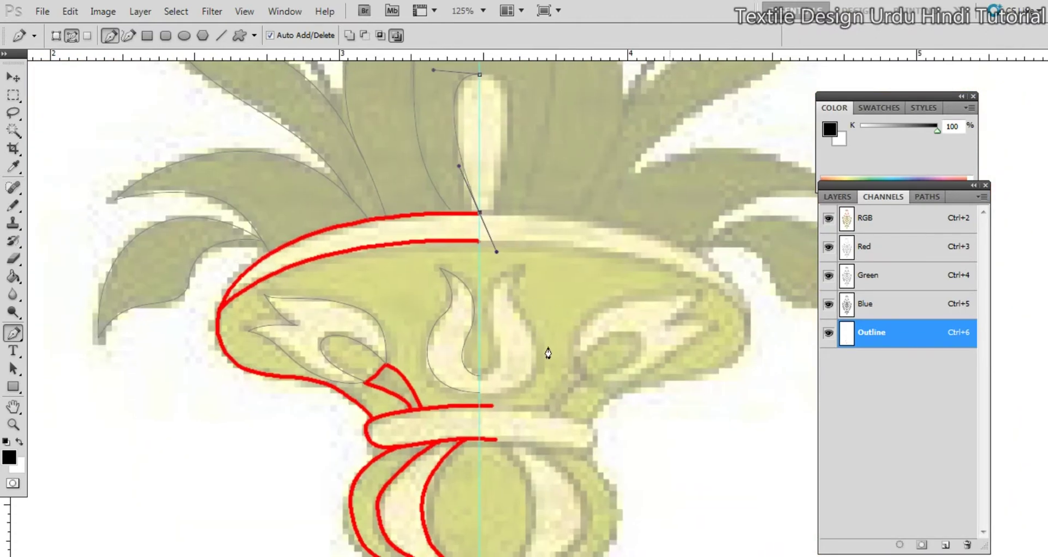
left_click_drag(471, 280, 551, 511)
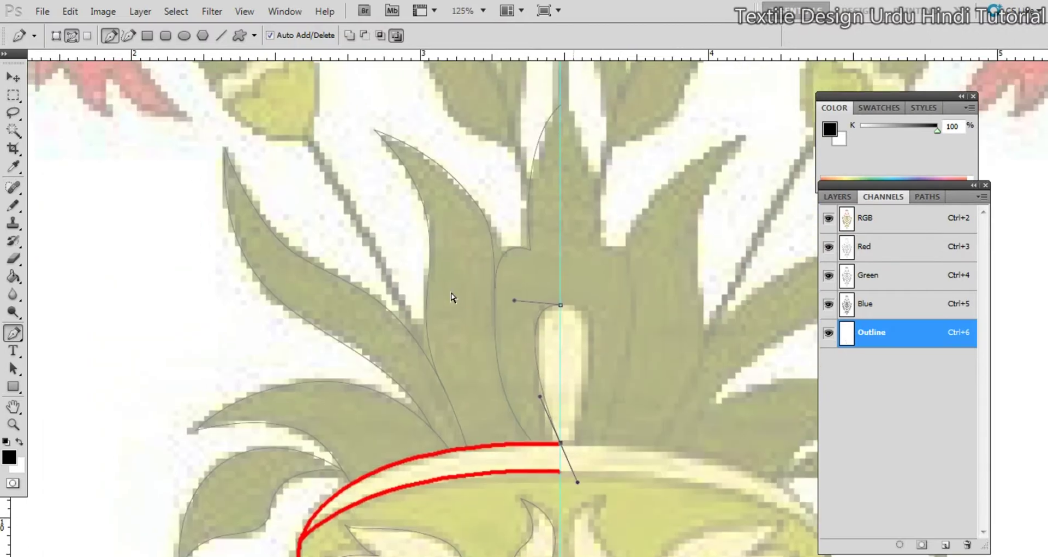
left_click(459, 282)
key("ctrl+z")
left_click(460, 280, "ctrl")
Trace the small leaf above the tall leaf as a closed path, curving its outer edge inward near the tip
left_click_drag(444, 192, 503, 433)
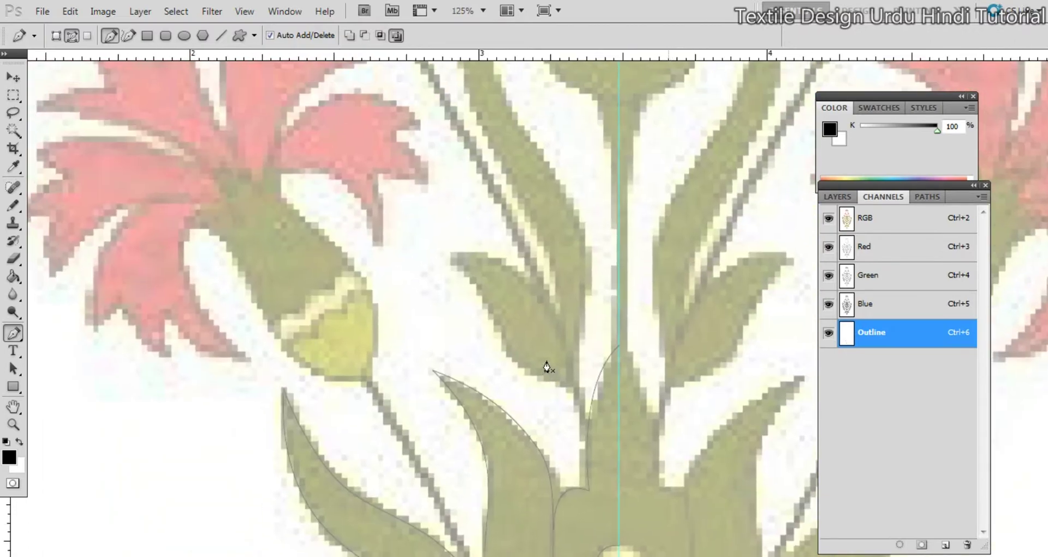
key("o")
key("p")
left_click_drag(455, 254, 579, 255)
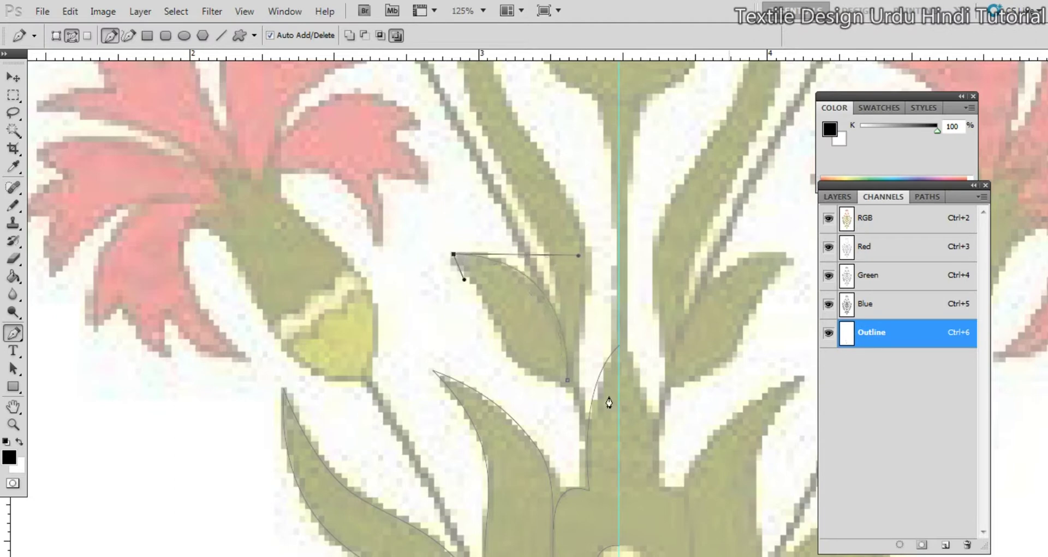
left_click_drag(568, 381, 484, 380)
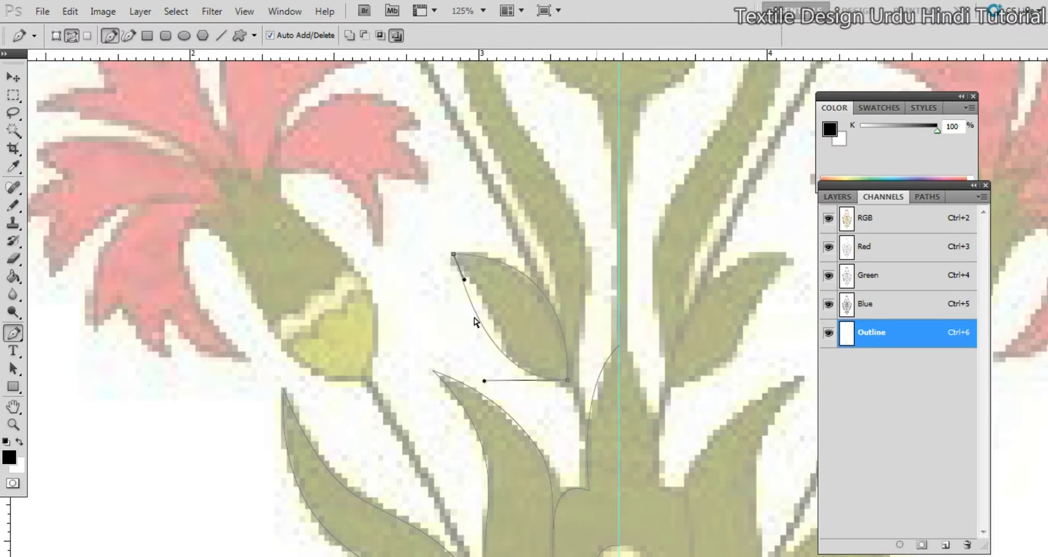
left_click_drag(462, 279, 512, 297)
key("ctrl+z")
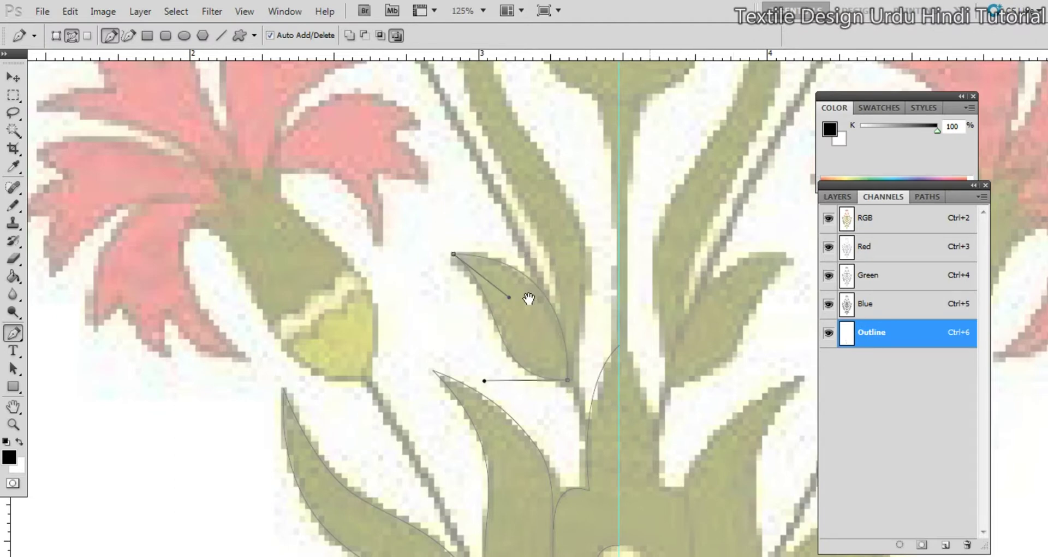
left_click_drag(590, 336, 569, 377)
left_click(569, 376, "ctrl")
key("alt")
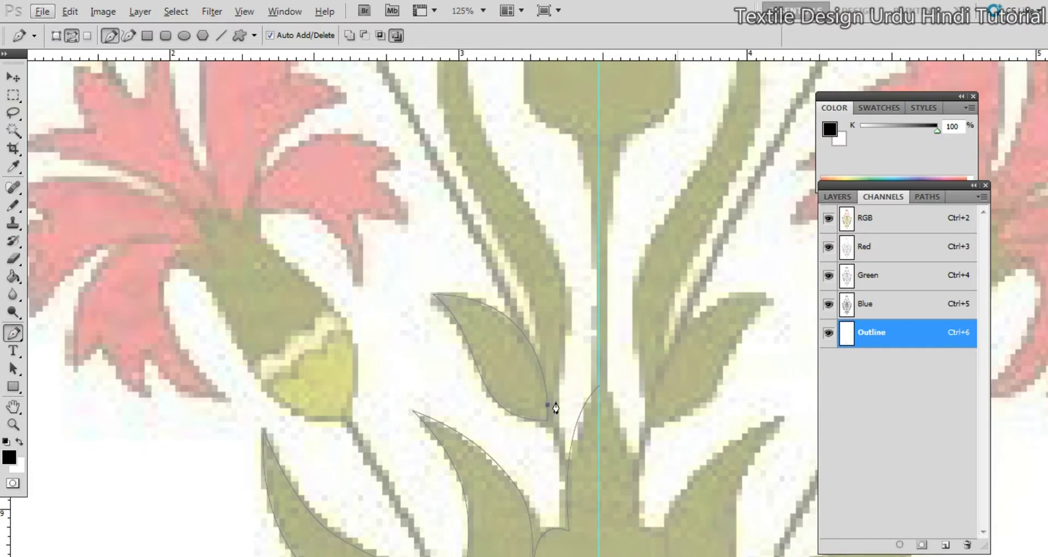
key("ctrl+z")
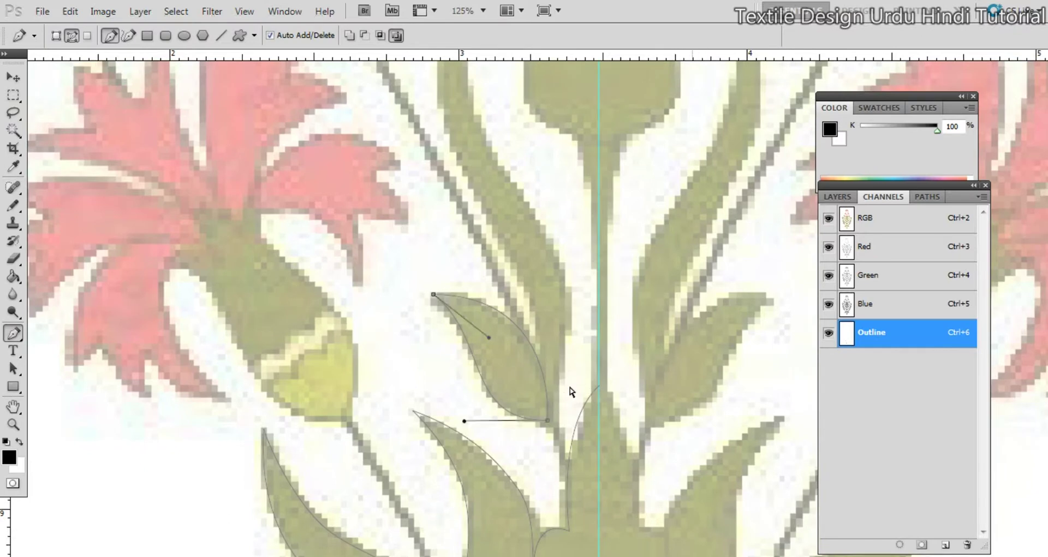
left_click(569, 388, "ctrl")
left_click_drag(549, 402, 573, 363)
key("ctrl+z")
left_click_drag(548, 404, 572, 381)
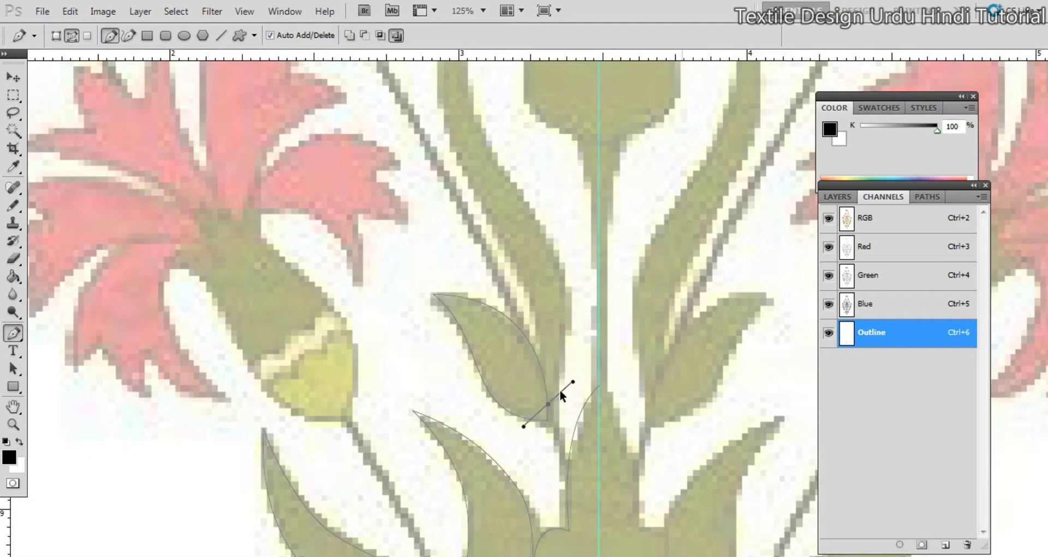
key("ctrl+z")
left_click_drag(566, 377, 530, 409, "ctrl")
left_click(548, 404)
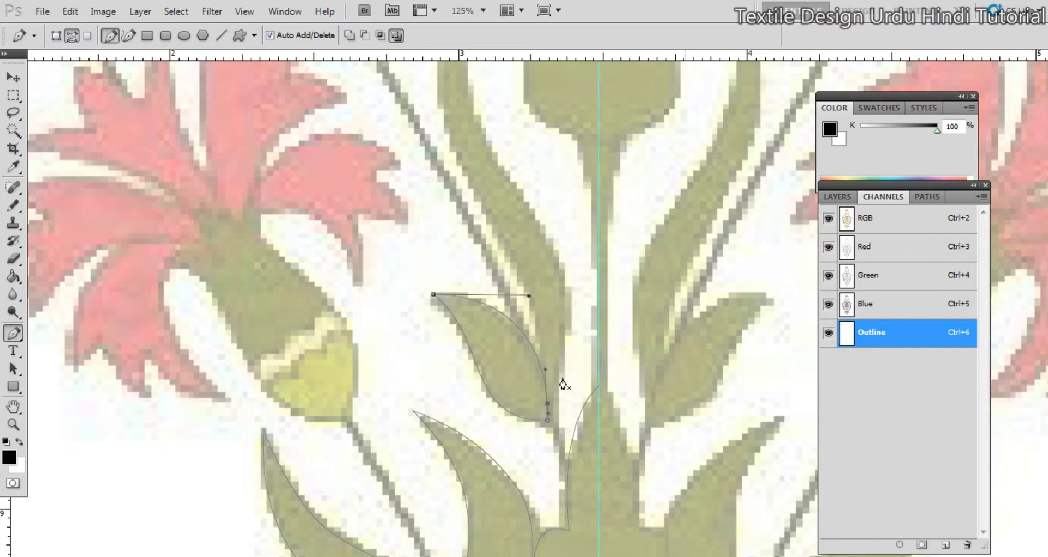
left_click_drag(555, 264, 524, 205)
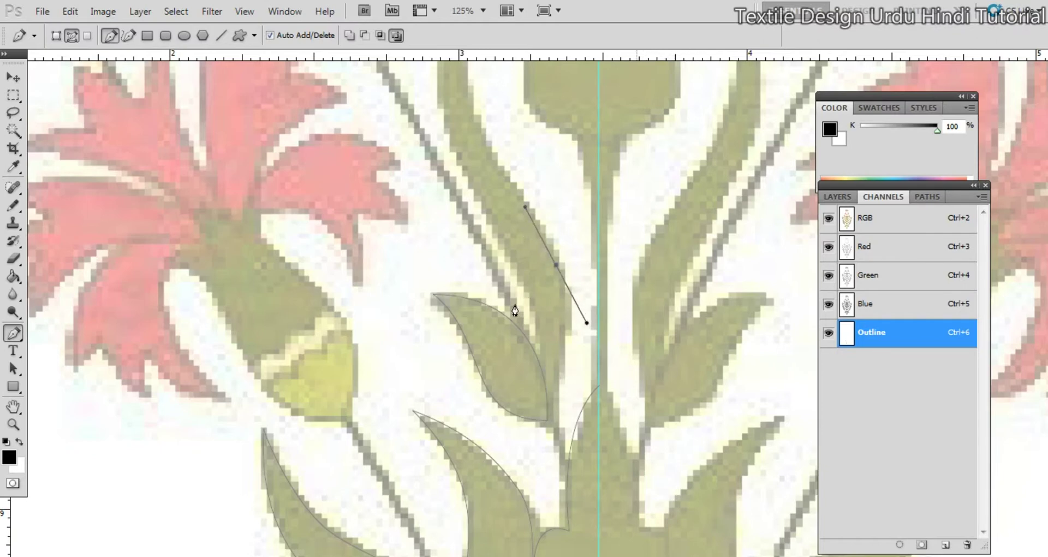
key("ctrl+z")
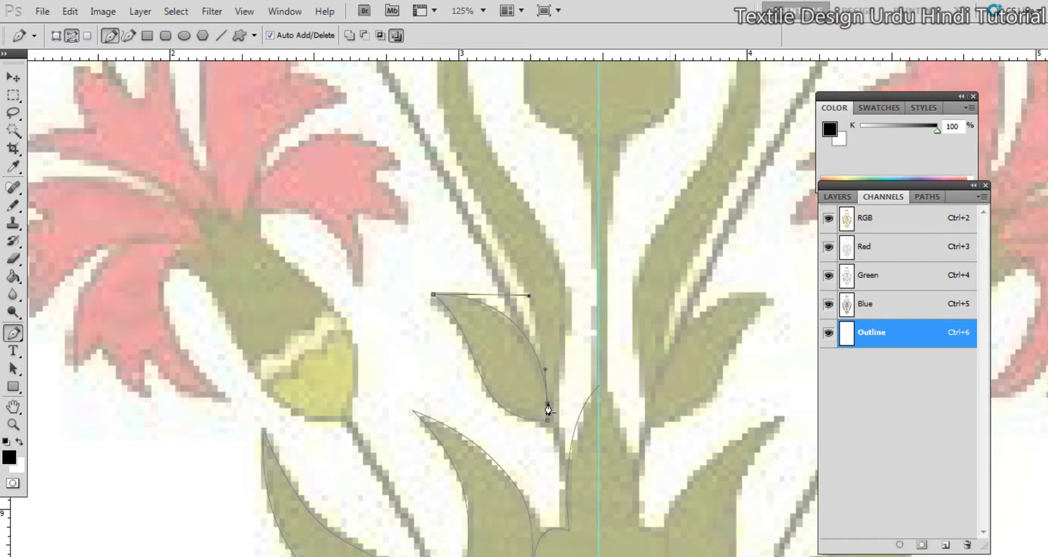
left_click_drag(547, 400, 573, 418)
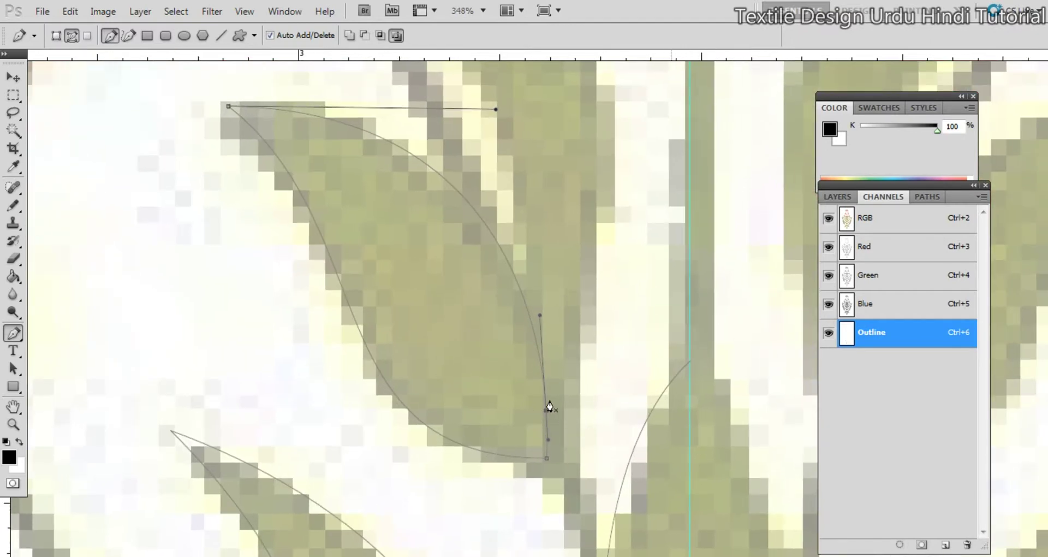
left_click_drag(603, 144, 558, 102)
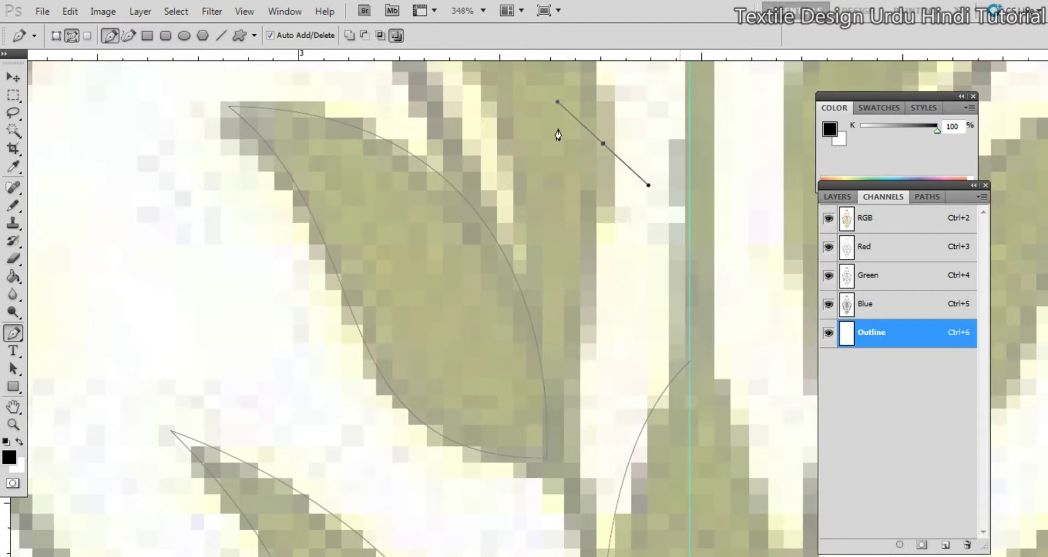
key("ctrl+z")
left_click_drag(584, 288, 508, 328)
left_click(576, 318, "ctrl")
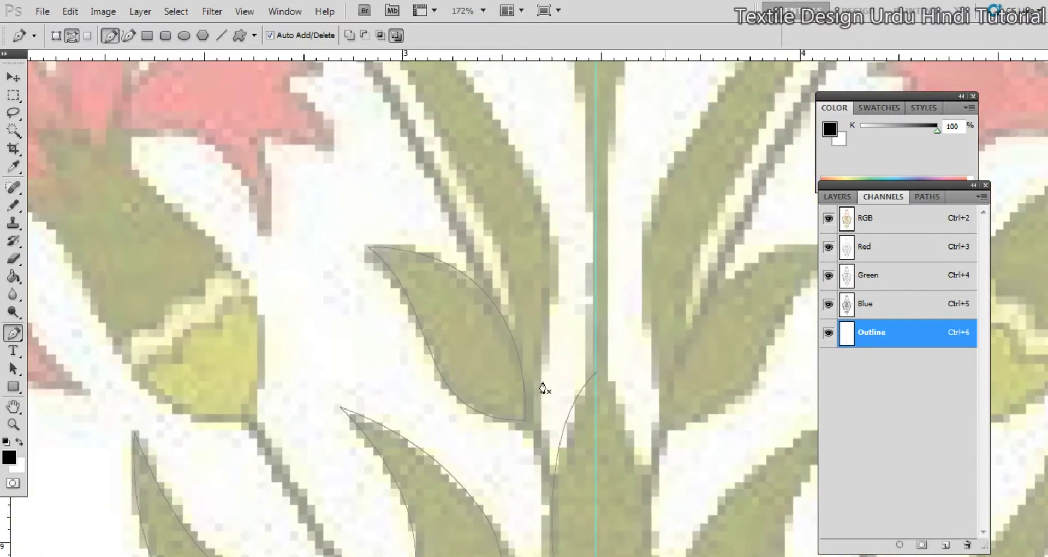
Trace the slender curved leaf's right edge from the small leaf's base up to its tip, adding an anchor on the upper part
left_click_drag(540, 392, 564, 343)
left_click_drag(540, 392, 526, 411)
mouse_move(550, 361)
left_mouse_down()
mouse_move(539, 393)
mouse_move(563, 366)
left_mouse_up()
key("super")
key("super")
left_click_drag(532, 294, 568, 386)
left_click(567, 348, "alt")
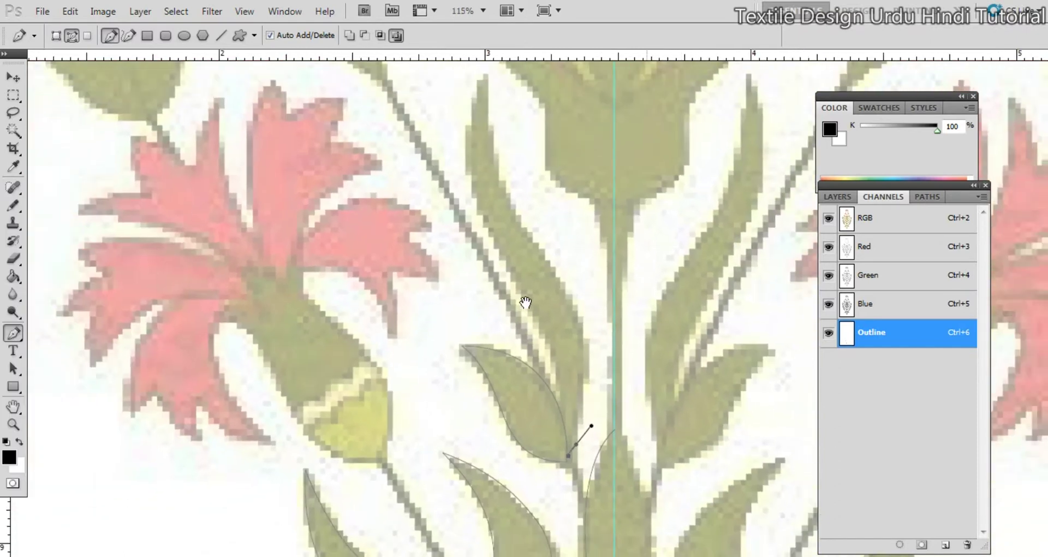
left_click_drag(526, 301, 532, 346)
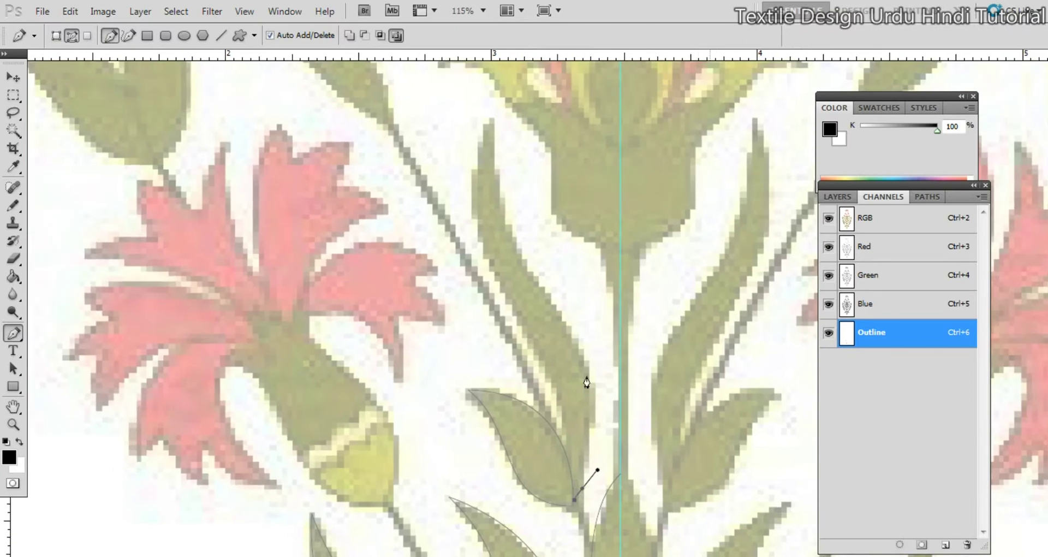
left_click_drag(495, 124, 467, 211)
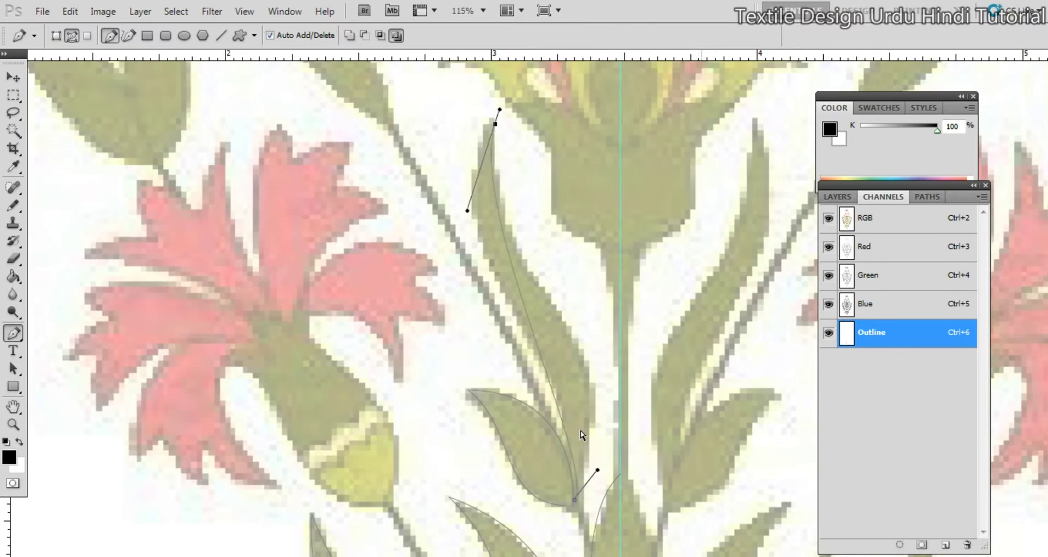
left_click_drag(598, 473, 676, 322)
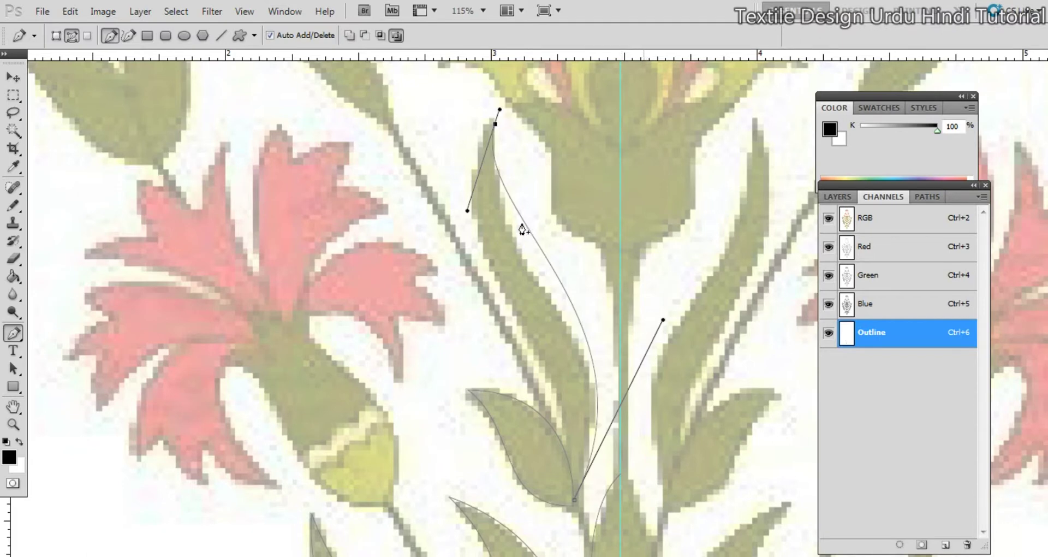
left_click(521, 260)
left_click(495, 124, "ctrl")
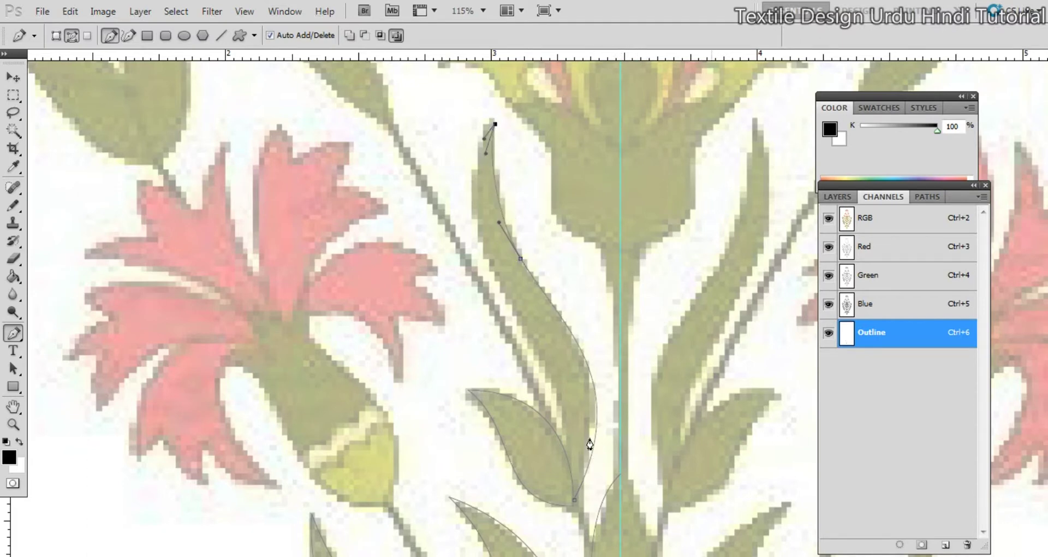
Draw the slender curved leaf's left edge from its tip down to the small leaf and adjust its handles to fit the curve
left_click_drag(590, 439, 567, 462)
left_click(583, 326, "ctrl")
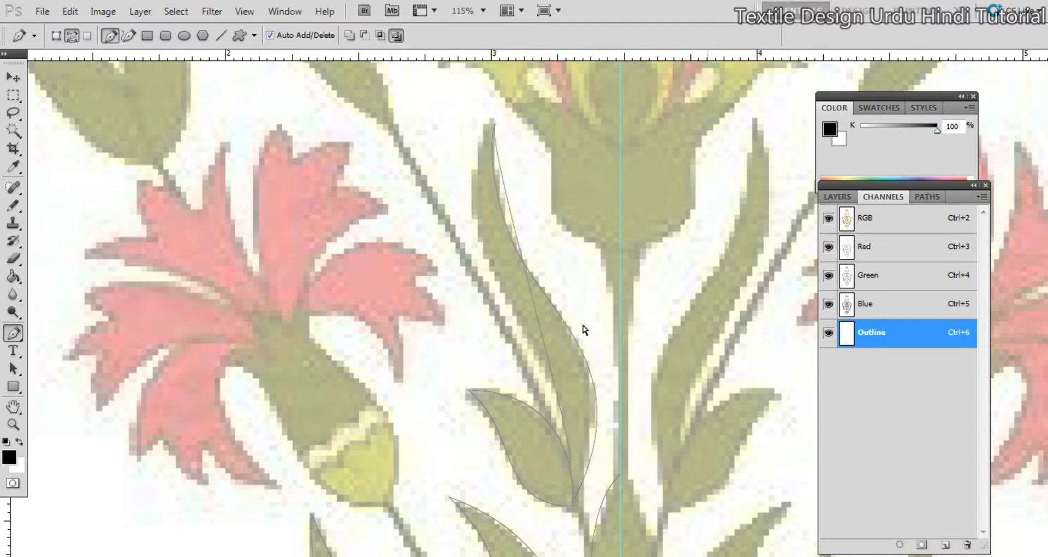
left_click(495, 124, "ctrl")
left_click_drag(495, 124, 416, 254)
left_click_drag(579, 450, 573, 341)
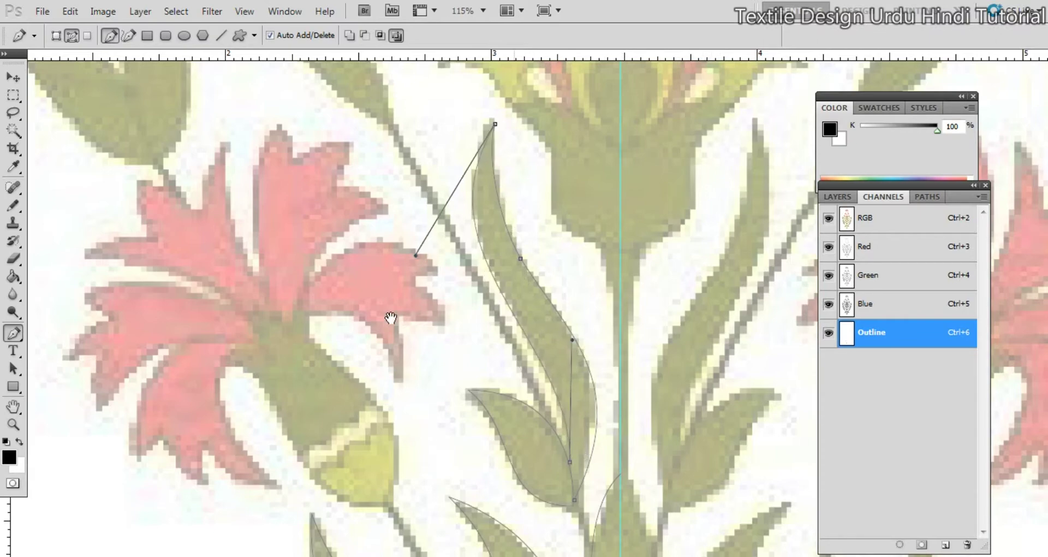
left_click_drag(391, 317, 457, 326)
left_click_drag(565, 305, 583, 349)
left_click(568, 310, "ctrl")
Trace the central flower's green calyx from the stem on the guide up its left side to the outer tip
left_click_drag(583, 349, 650, 353)
left_click_drag(555, 296, 572, 401)
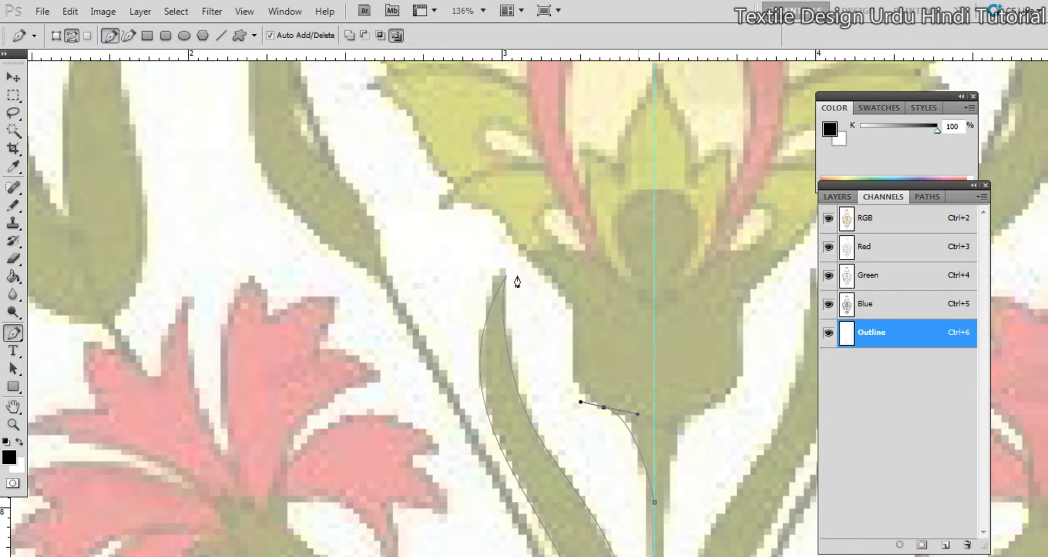
left_click_drag(517, 252, 485, 250)
left_click_drag(577, 402, 521, 377)
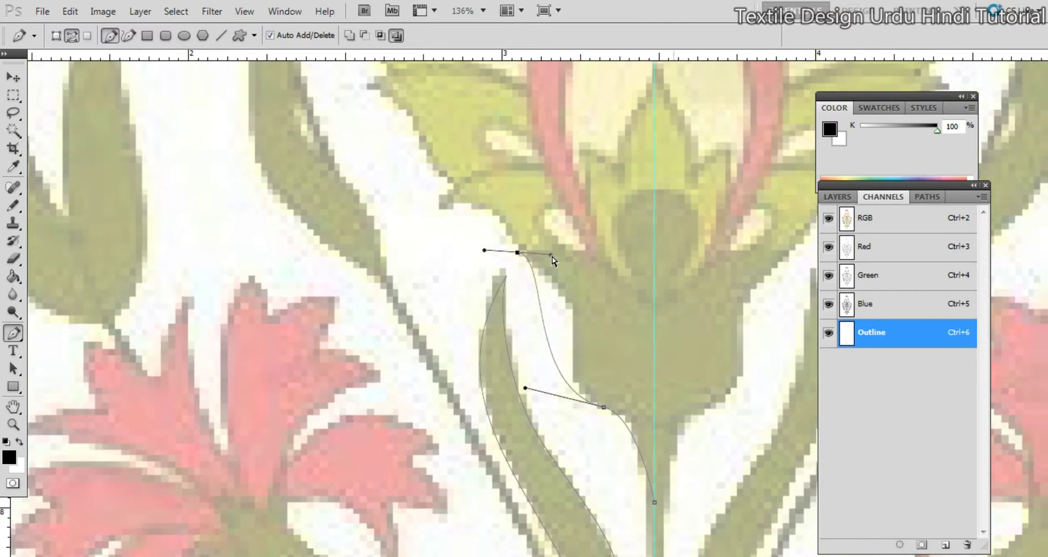
left_click_drag(552, 255, 696, 389)
left_click(518, 254, "alt")
Draw the calyx's upper edge from its outer tip to the guide and trace the left half of the green oval above it
left_click_drag(651, 317, 629, 368)
left_click(632, 359, "alt")
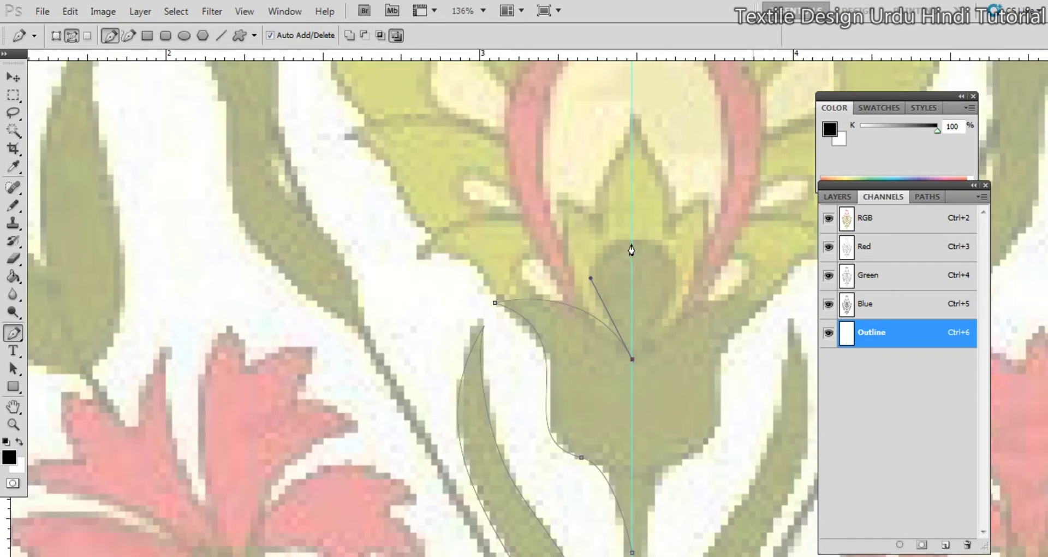
left_click_drag(632, 241, 727, 242)
left_click_drag(653, 225, 631, 304)
left_click(627, 300, "ctrl")
Trace the left half of the yellow-green pointed sepals around the oval, from the central tip down to the calyx
left_click_drag(611, 201, 596, 224)
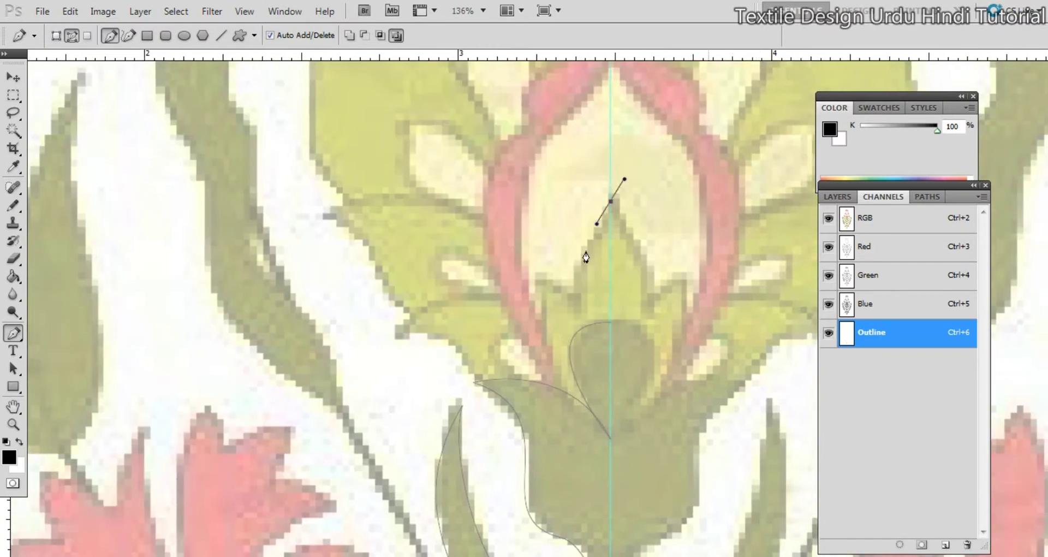
left_click_drag(576, 298, 589, 335)
left_click_drag(540, 277, 572, 280)
left_click_drag(575, 361, 560, 311)
left_click_drag(557, 345, 530, 325)
left_click_drag(534, 204, 534, 338)
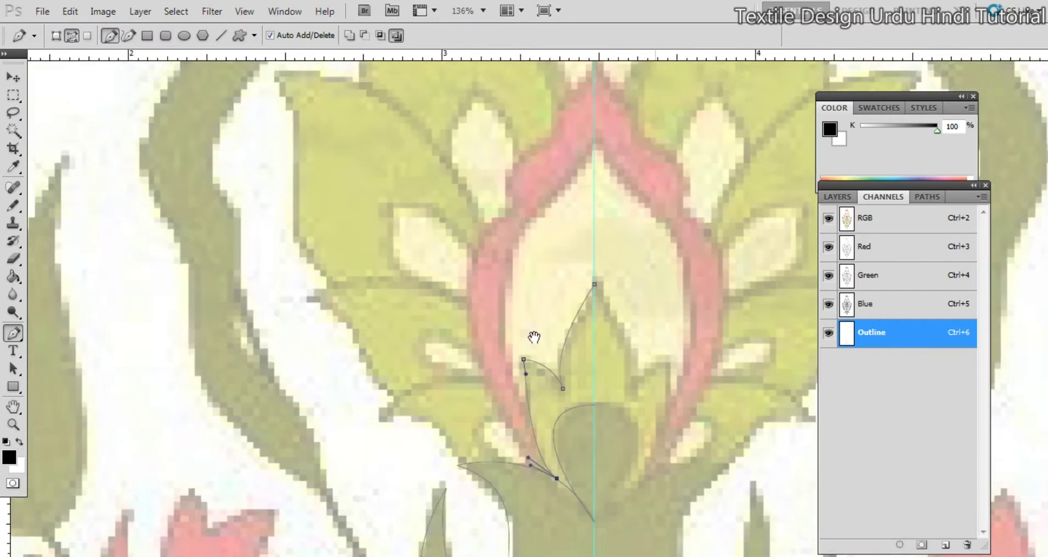
Trace the left edge of the flower's cream centre from its tip on the guide down to the calyx, and end the path
left_click_drag(594, 148, 624, 128)
left_click_drag(564, 167, 529, 265)
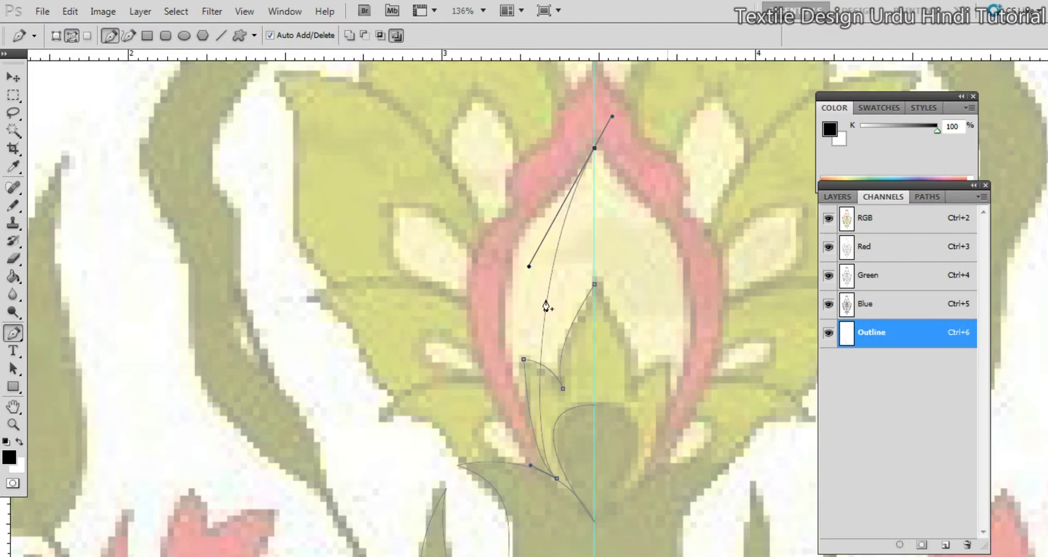
left_click_drag(548, 301, 507, 276)
left_click_drag(514, 232, 518, 294)
left_click(539, 186, "ctrl")
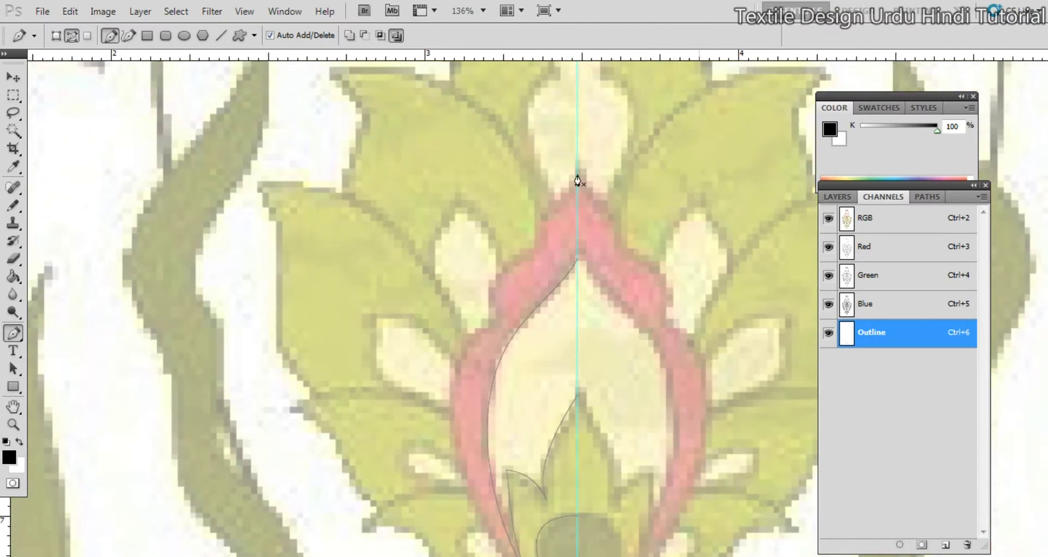
Trace the pink band's outer left edge from its peak on the guide around both lobes down to the calyx
left_click_drag(577, 174, 566, 204)
left_click_drag(540, 253, 545, 283)
left_click(540, 254, "alt")
left_click(489, 322)
left_click_drag(489, 322, 500, 392)
left_click(489, 322, "alt")
left_click_drag(489, 322, 494, 318)
left_click_drag(495, 398, 538, 248)
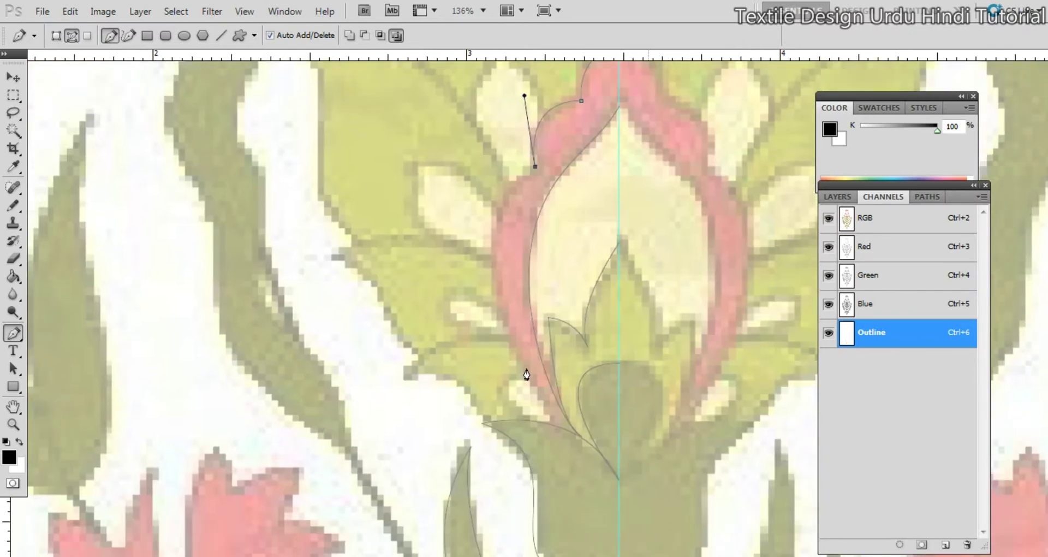
left_click_drag(524, 376, 435, 248)
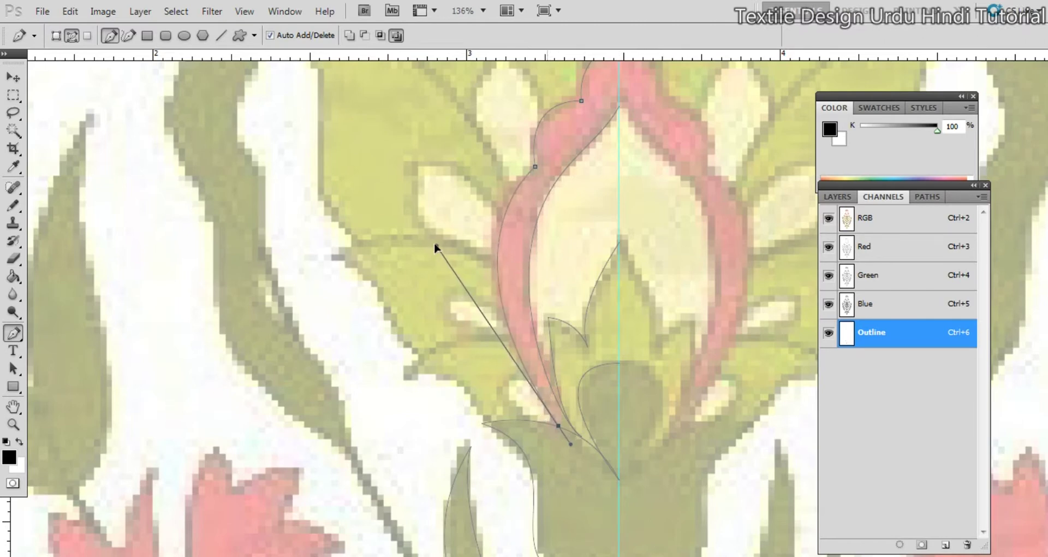
Refine the lower left curve of the pink band's outer edge with an extra anchor and end the path
left_click_drag(535, 197, 492, 328)
left_click(495, 258)
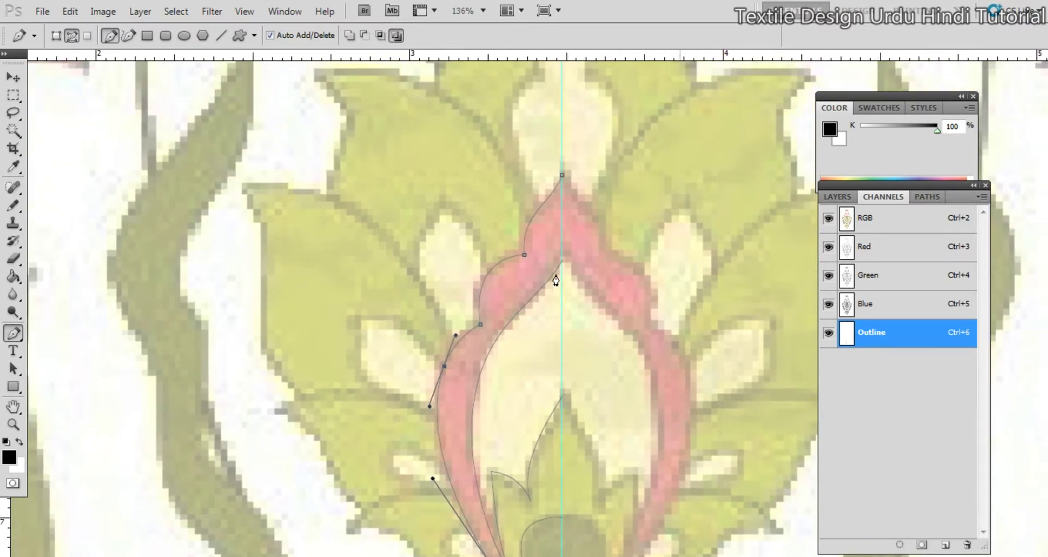
left_click(414, 329, "ctrl")
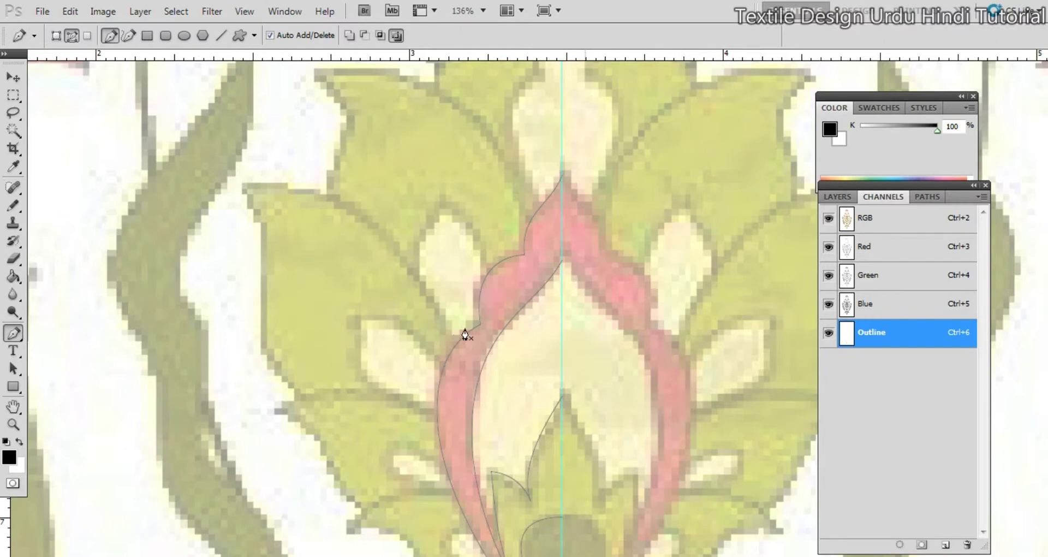
Trace the lowest yellow-green petal left of the pink band, out to its tip and back to the calyx, and end the path
left_click_drag(519, 371, 544, 280)
left_click(553, 368)
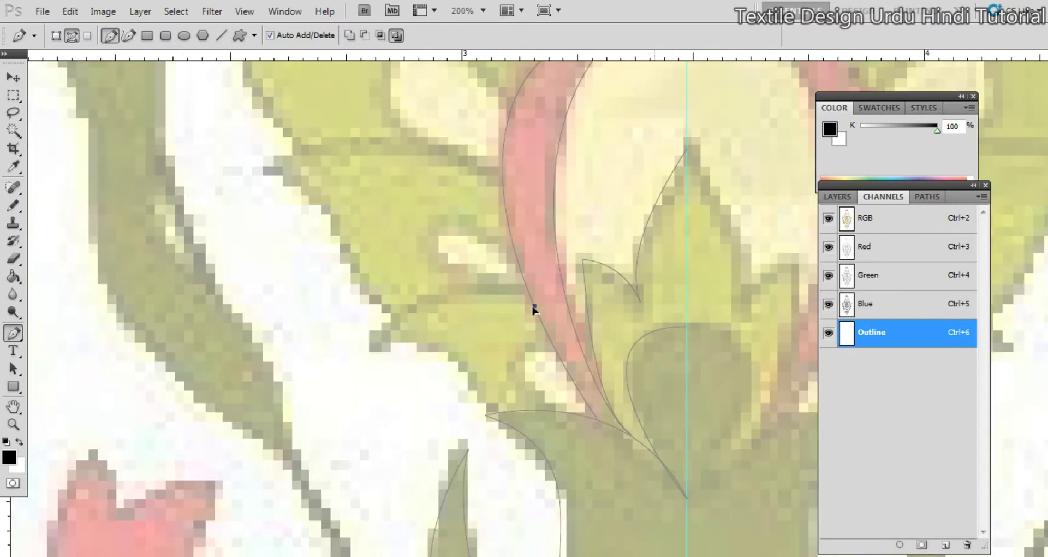
left_click_drag(379, 336, 406, 338)
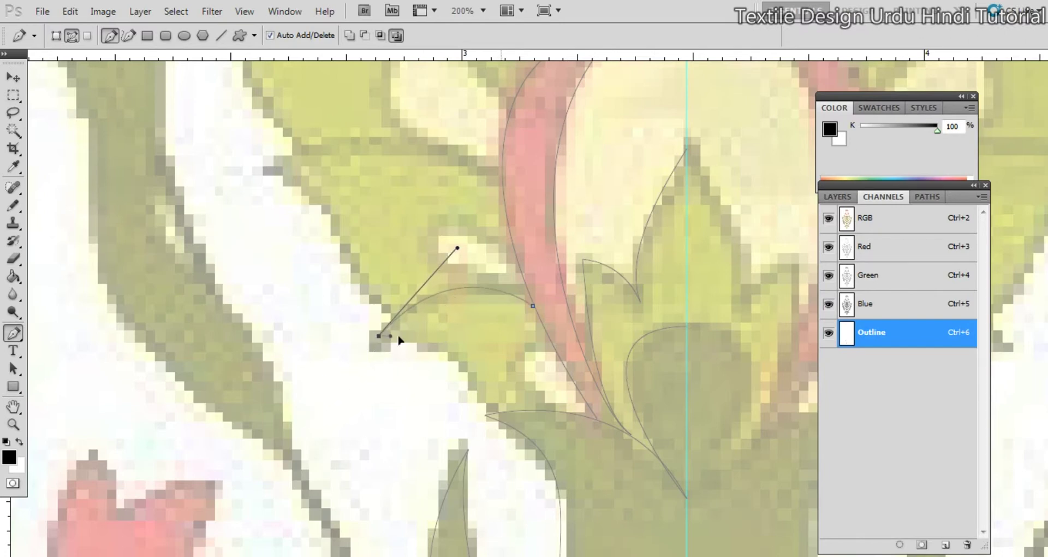
left_click_drag(479, 384, 419, 382)
left_click_drag(406, 339, 467, 344)
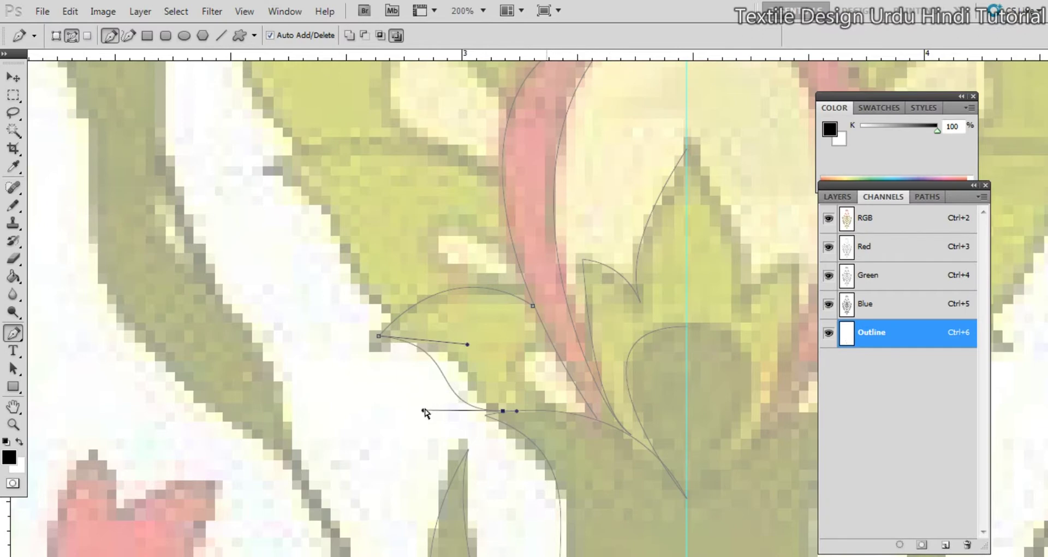
left_click_drag(424, 410, 467, 394)
left_click(505, 381, "ctrl")
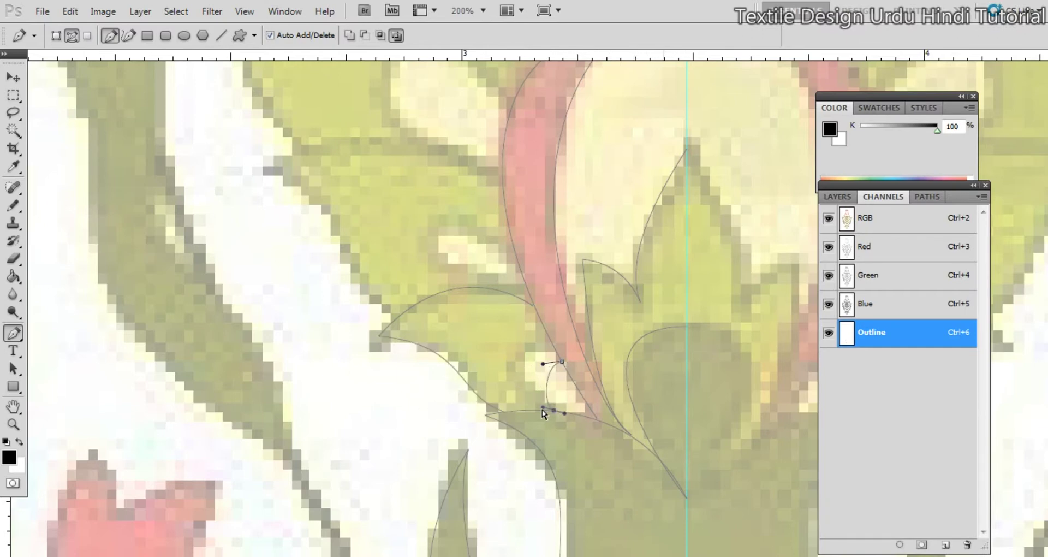
Trace the small cream spots in the lowest and second petals beside the pink band, ending each path
left_click_drag(553, 410, 481, 391)
left_click_drag(542, 365, 508, 315)
left_click_drag(474, 297, 435, 336)
left_click(510, 309, "ctrl")
left_click_drag(522, 330, 494, 241)
left_click(482, 308)
left_click_drag(482, 309, 470, 309)
left_click_drag(469, 260, 513, 328)
left_click(514, 321, "ctrl")
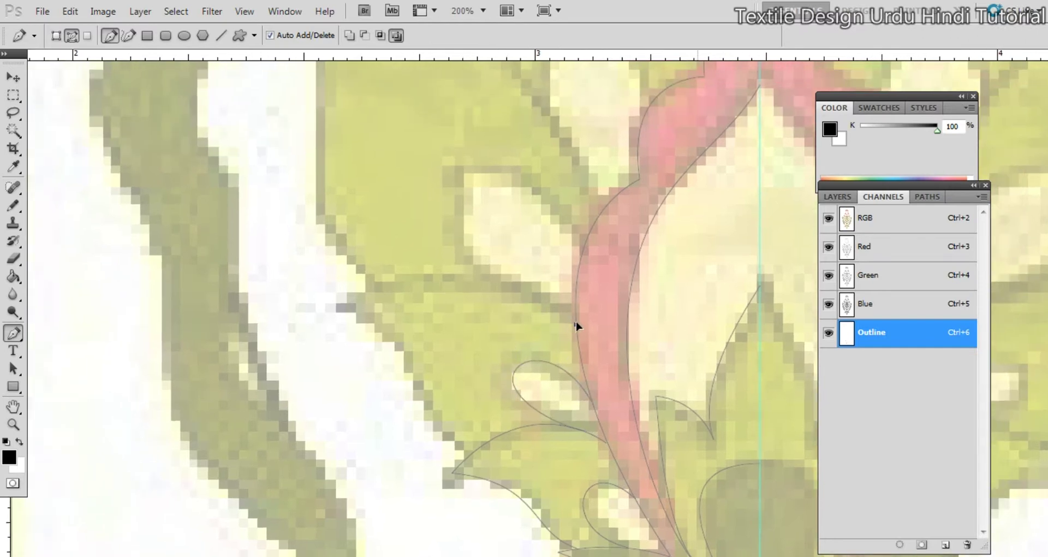
Trace the second petal's upper edge out to its tip and its outer edge down to the lowest petal, and end the path
left_click_drag(342, 300, 486, 236)
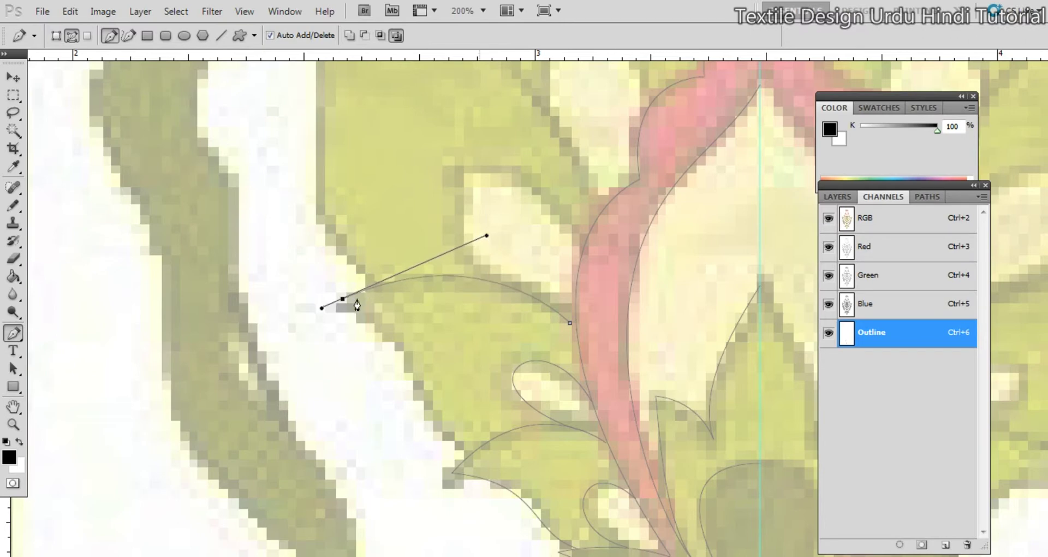
left_click(342, 300, "alt")
left_click_drag(342, 299, 369, 311)
left_click_drag(452, 379, 409, 395)
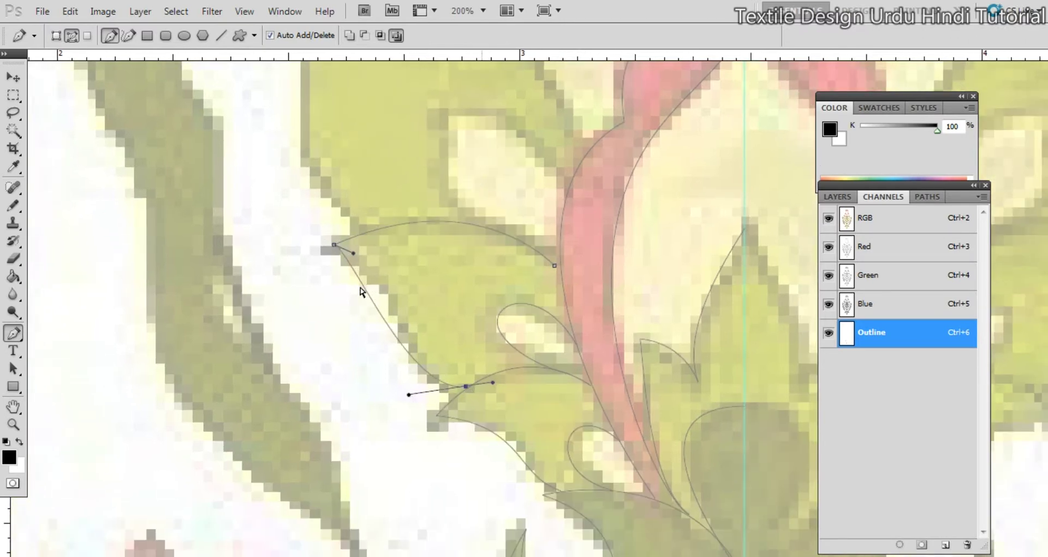
left_click_drag(353, 253, 409, 272)
left_click_drag(429, 284, 421, 392)
left_click(522, 297, "ctrl")
Trace the cream spot in the third petal from the pink band around its rounded end and back, and end the path
left_click(555, 302)
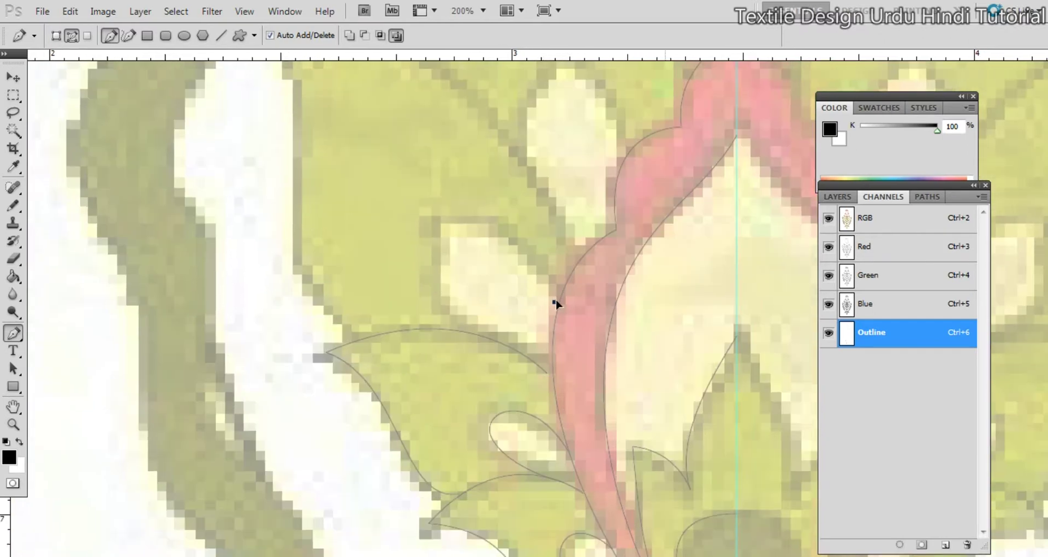
left_click_drag(559, 304, 544, 298)
left_click_drag(473, 290, 500, 346)
left_click_drag(490, 357, 446, 335)
left_click_drag(570, 356, 475, 176)
left_click(557, 406, "ctrl")
Move the inner end of the second petal's upper edge onto the pink band's outline and deselect the path
left_click(569, 426, "ctrl")
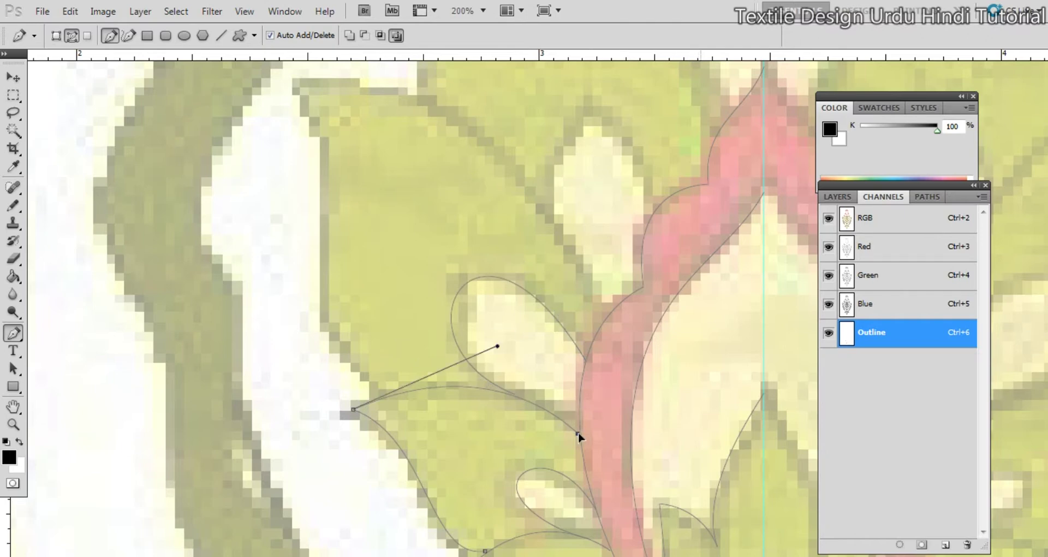
left_click_drag(578, 434, 581, 433)
left_click_drag(588, 338, 528, 447)
left_click(528, 419, "ctrl")
Trace the third petal's upper edge from the pink band out to its pointed tip, with a corner at the tip
left_click(537, 404)
left_click_drag(417, 319, 531, 366)
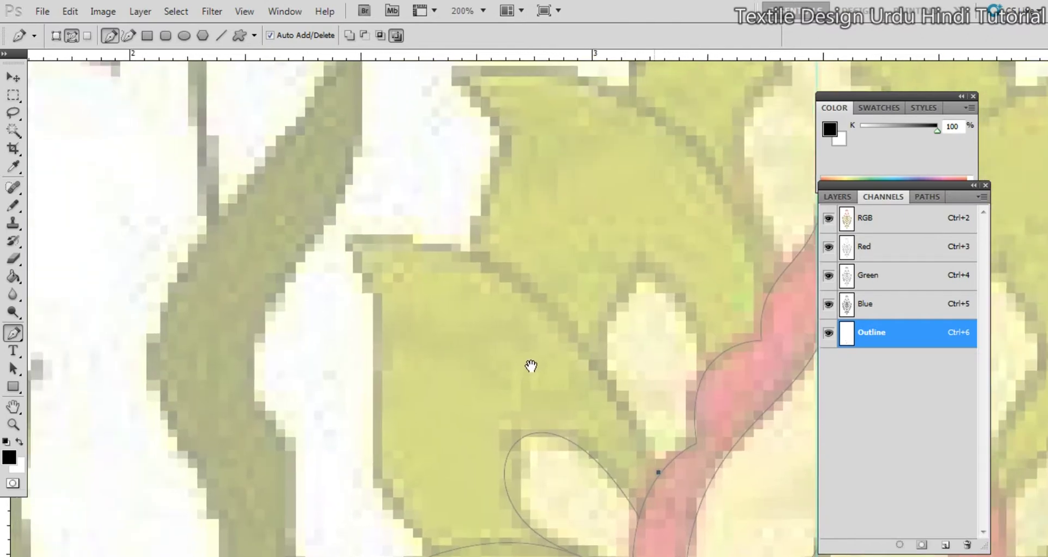
left_click_drag(349, 236, 582, 226)
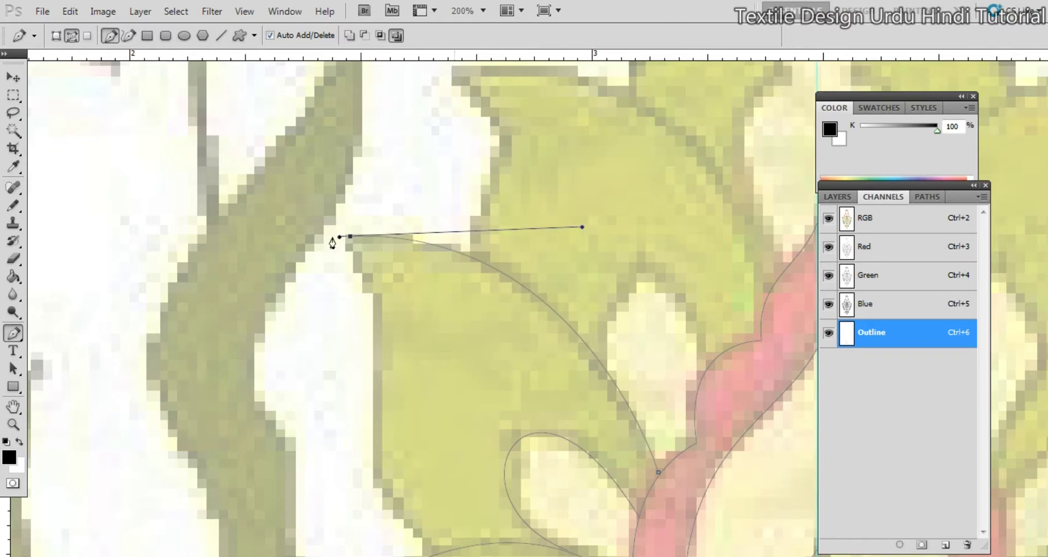
left_click_drag(358, 253, 356, 254)
Trace the third petal's outer edge down to the second petal, shape it with an extra anchor, and end the path
left_click_drag(473, 418, 459, 251)
left_click_drag(404, 343, 323, 350)
left_click_drag(347, 135, 368, 203)
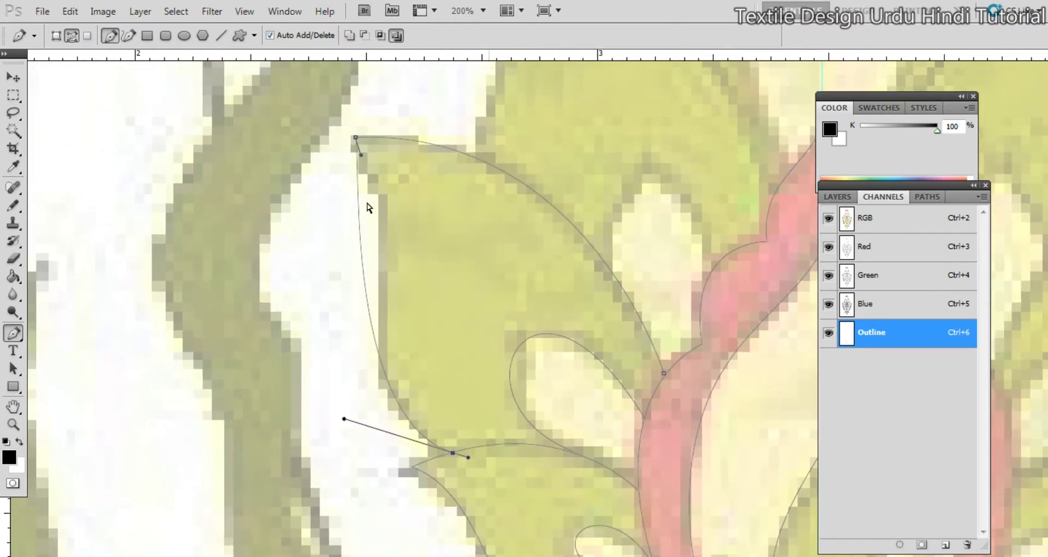
left_click_drag(360, 155, 442, 267)
left_click(395, 314)
left_click_drag(395, 315, 382, 301)
left_click_drag(437, 301, 301, 511)
left_click(521, 355, "ctrl")
Trace the fourth petal's upper edge from the pink band near its peak out to the petal's tip, with a corner there
left_click(582, 376)
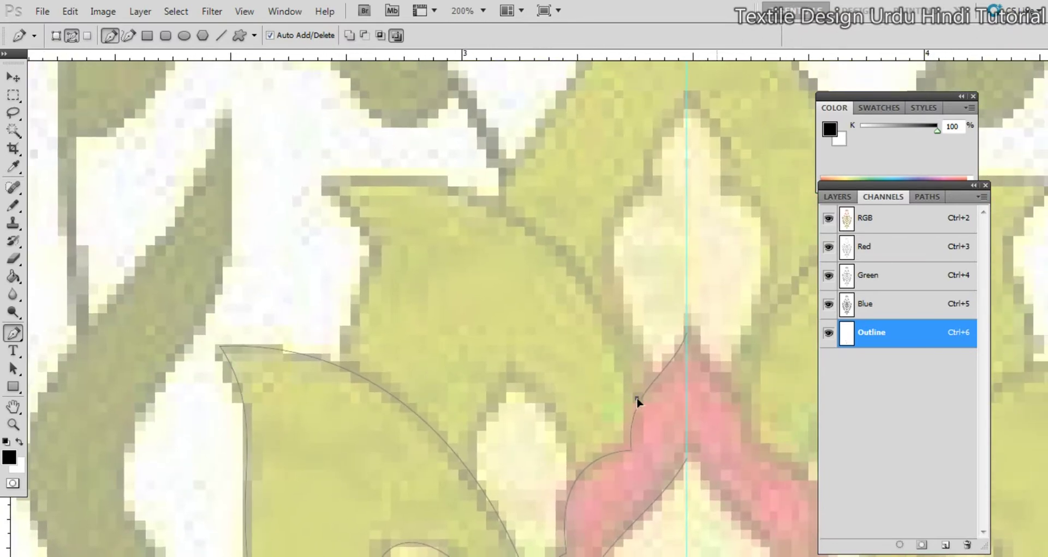
left_click_drag(468, 284, 502, 333)
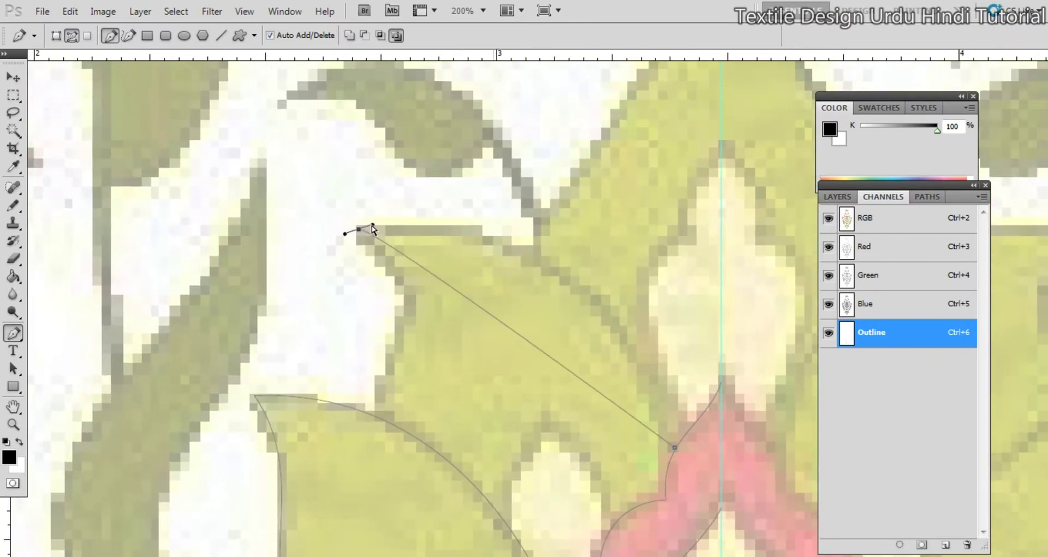
left_click_drag(359, 229, 633, 201)
left_click_drag(359, 230, 364, 250)
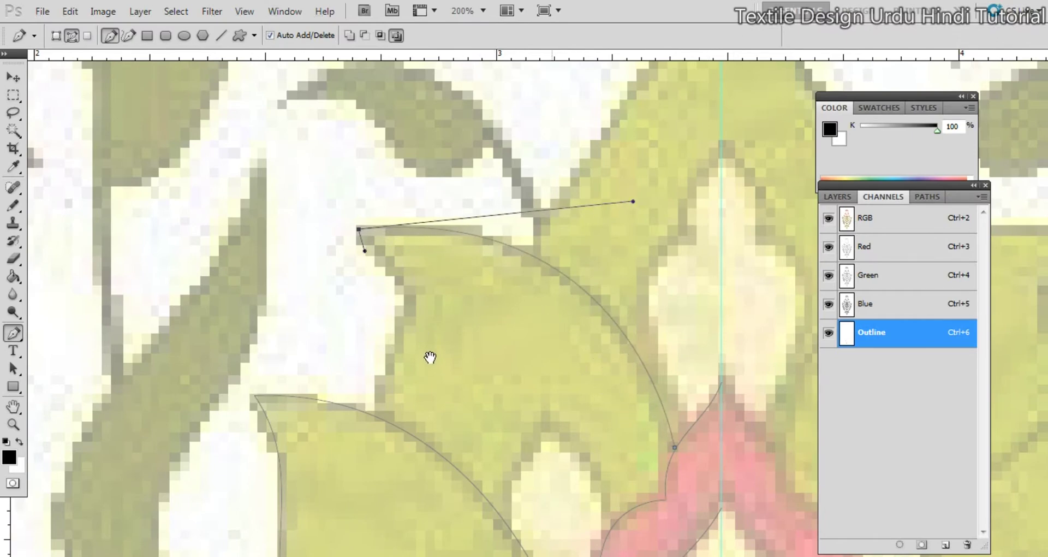
Trace the fourth petal's outer edge down to the third petal, fit it to the artwork with an extra anchor, and end the path
left_click_drag(429, 356, 430, 256)
left_click_drag(431, 317, 420, 340)
left_click_drag(390, 224, 400, 264)
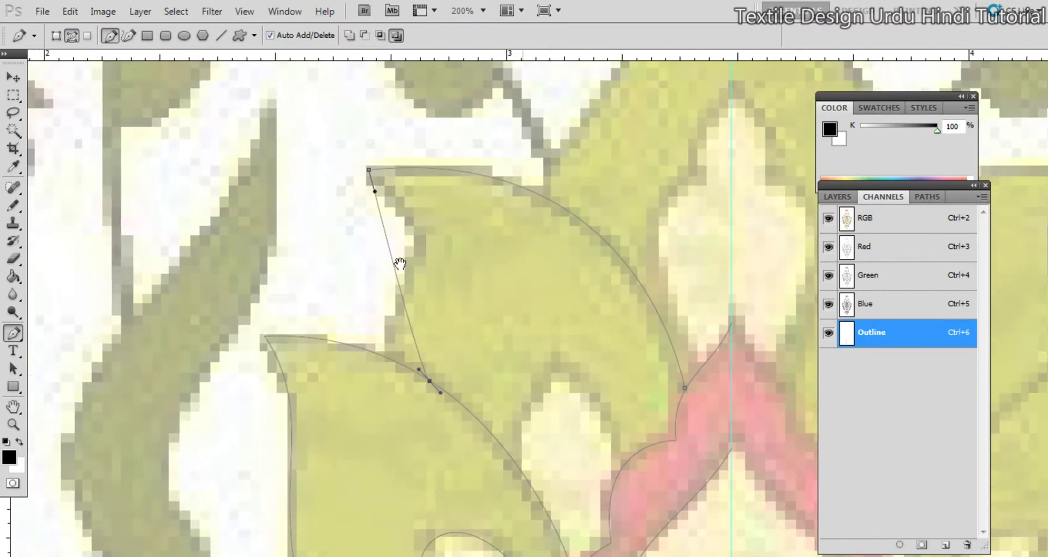
left_click_drag(375, 192, 454, 239)
left_click(428, 305)
left_click_drag(428, 305, 401, 305)
left_click_drag(546, 371, 504, 309)
left_click(481, 359, "ctrl")
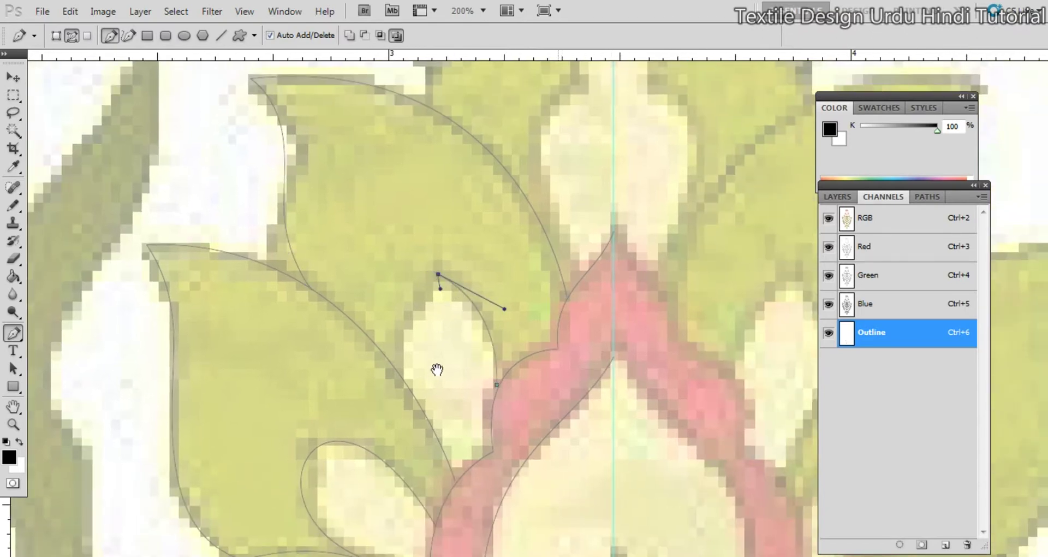
Trace the left side of the fourth petal's cream spot from its peak down to the third petal's edge and end the path
left_click_drag(437, 370, 437, 309)
left_click_drag(421, 344, 377, 280)
left_click_drag(461, 250, 341, 447)
left_click(453, 301, "ctrl")
Trace the left edge of the top petal's cream shape from its tip on the guide through the notch down to the pink band
mouse_move(481, 208)
left_mouse_down()
mouse_move(468, 279)
mouse_move(517, 187)
left_mouse_up()
key("ctrl+z")
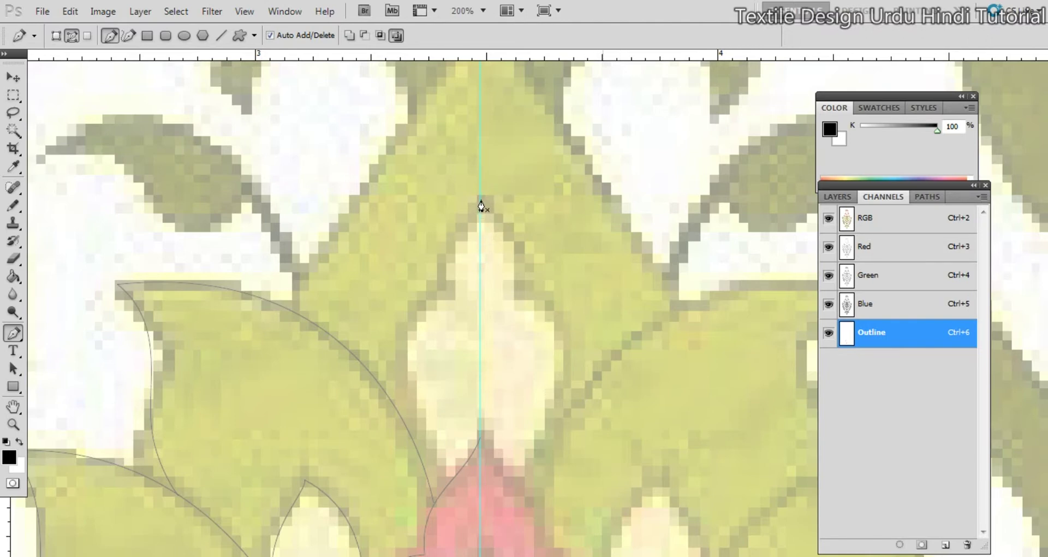
left_click_drag(480, 199, 493, 195)
left_click_drag(439, 288, 453, 333)
left_click_drag(494, 202, 419, 231)
left_click_drag(438, 288, 433, 307)
left_click_drag(431, 426, 469, 341)
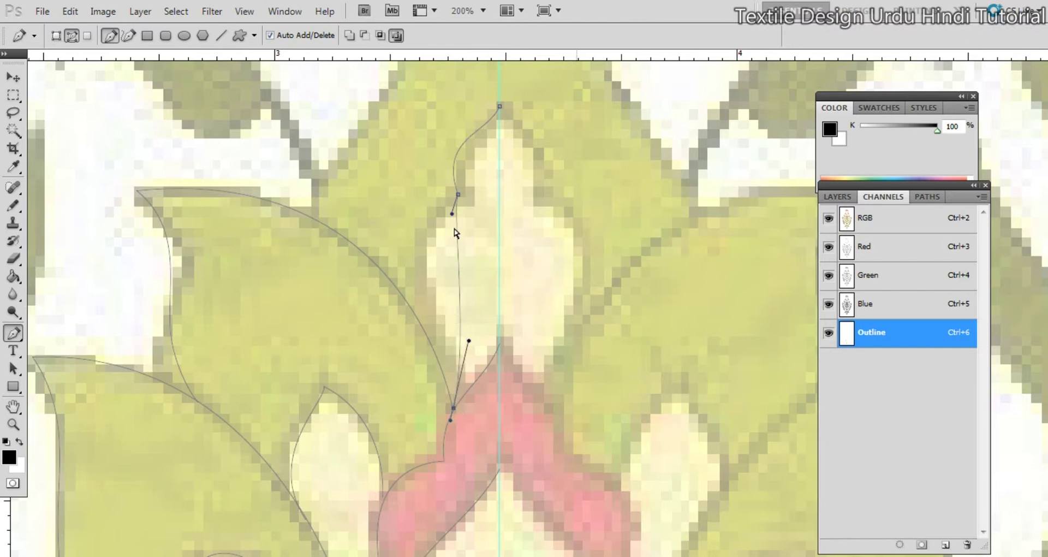
Shape the cream shape's curve below the notch with an extra anchor so it bulges along the artwork's left edge
left_click_drag(452, 213, 363, 236)
left_click_drag(441, 336, 445, 330)
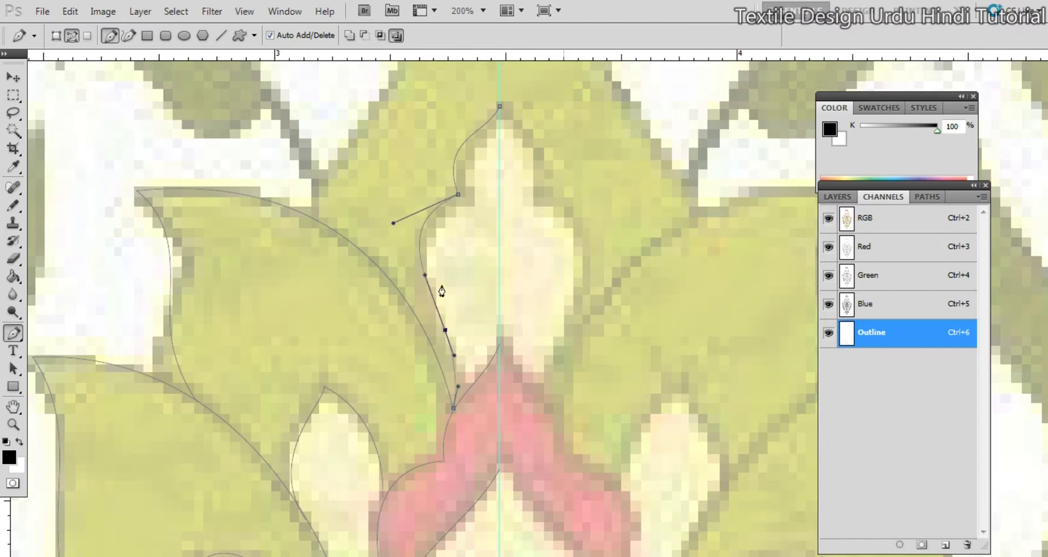
left_click_drag(442, 254, 471, 344)
left_click_drag(474, 419, 475, 430)
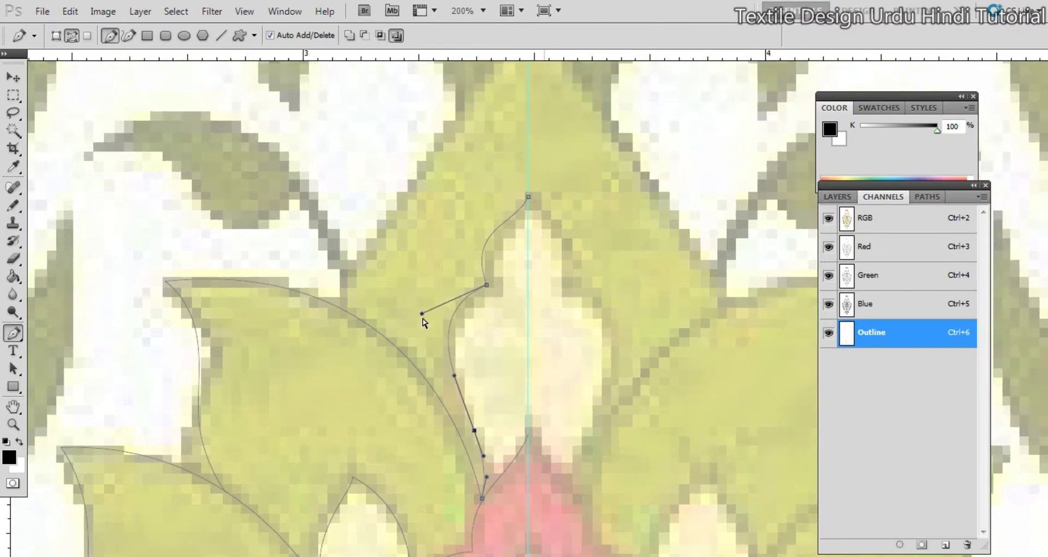
left_click_drag(422, 313, 433, 309)
Refine the cream shape's curve between the notch and its tip on the guide, and deselect the path
left_click_drag(511, 289, 562, 365)
left_click(533, 330, "ctrl")
left_click_drag(517, 302, 533, 309)
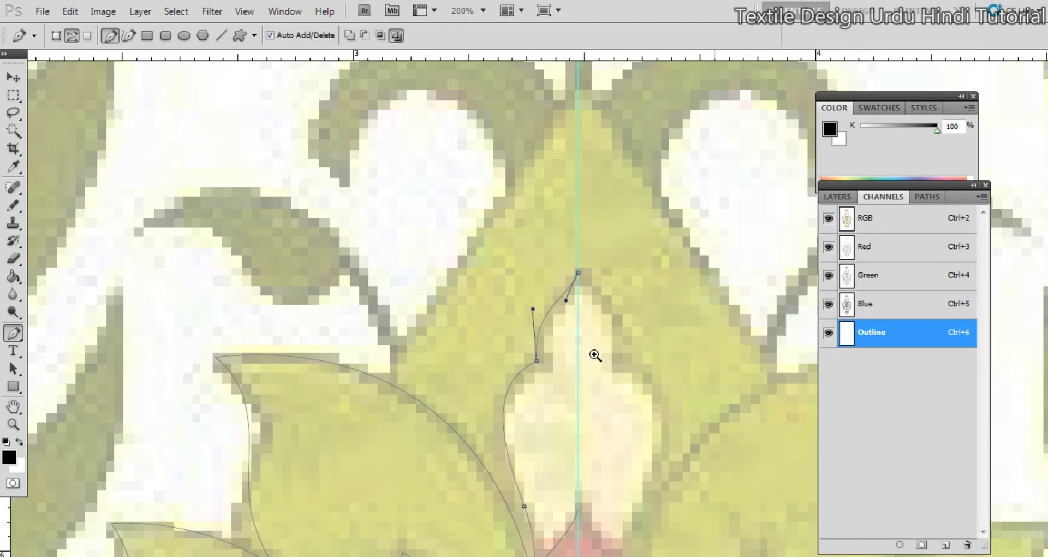
left_click_drag(600, 348, 566, 328)
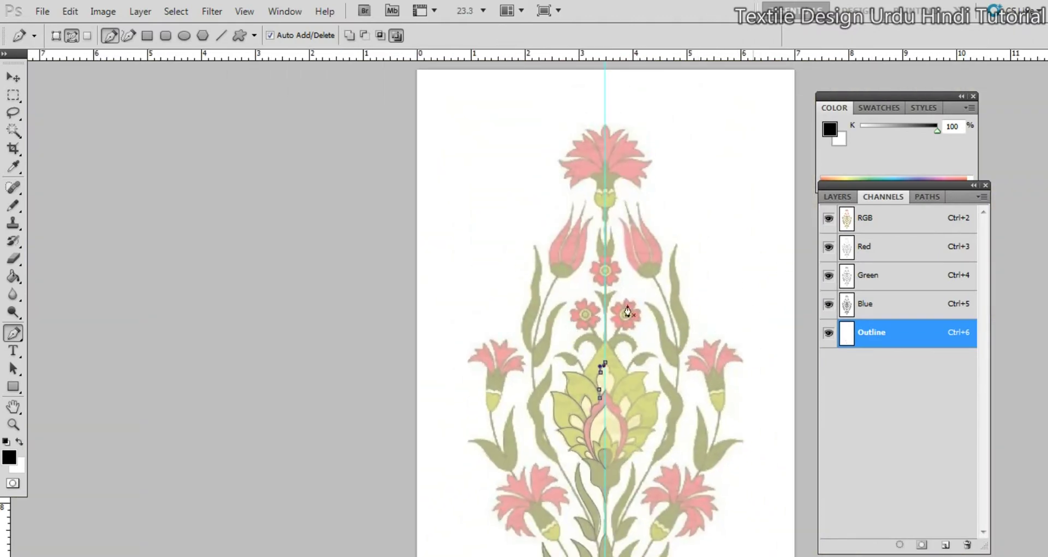
left_click_drag(602, 360, 648, 342)
key("Escape")
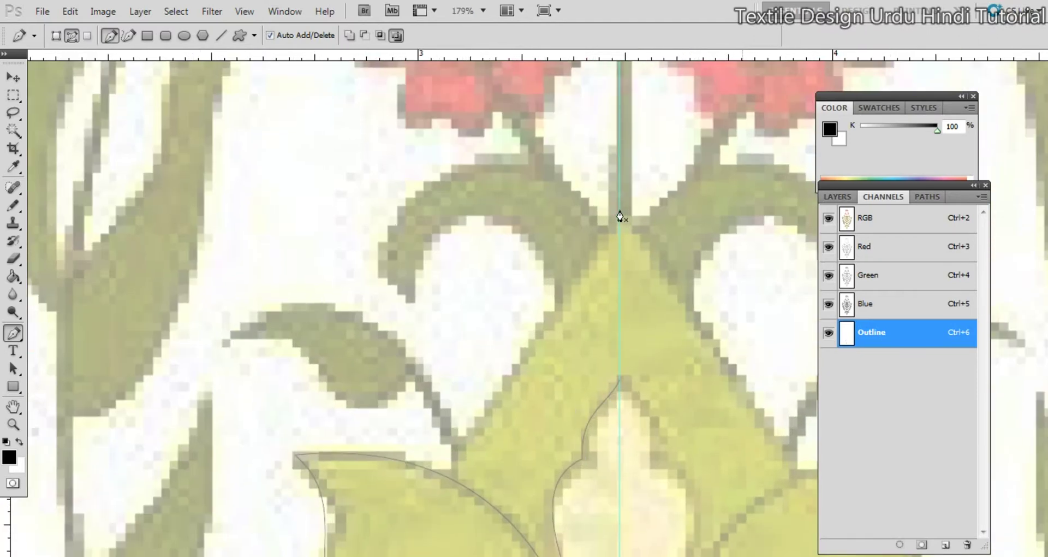
Trace the top petal's outer left edge from its apex on the guide down to the fourth petal and end the path
left_click_drag(619, 210, 635, 182)
left_click_drag(483, 455, 440, 415)
left_click_drag(605, 237, 584, 291)
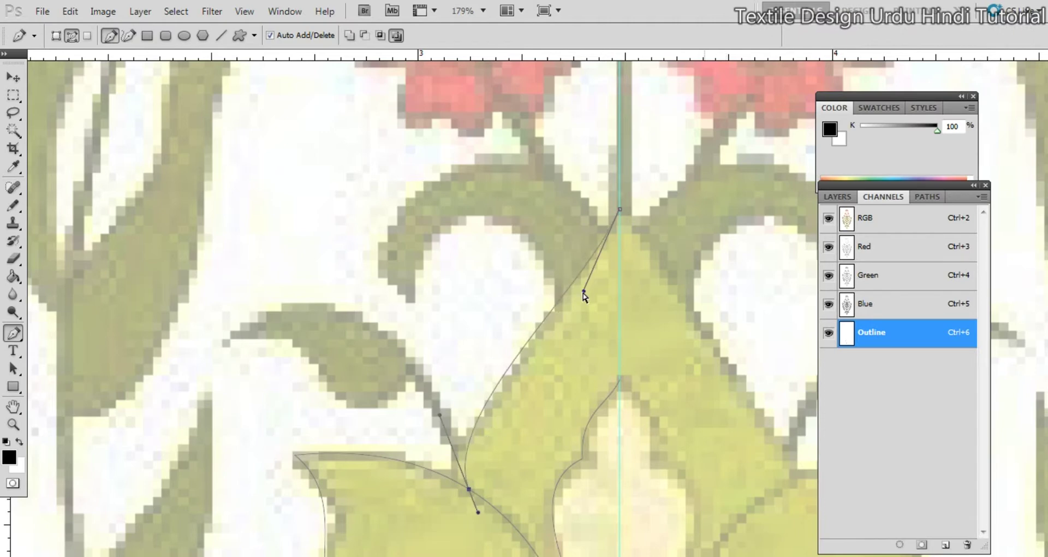
left_click_drag(553, 347, 511, 384)
left_click(544, 329, "ctrl")
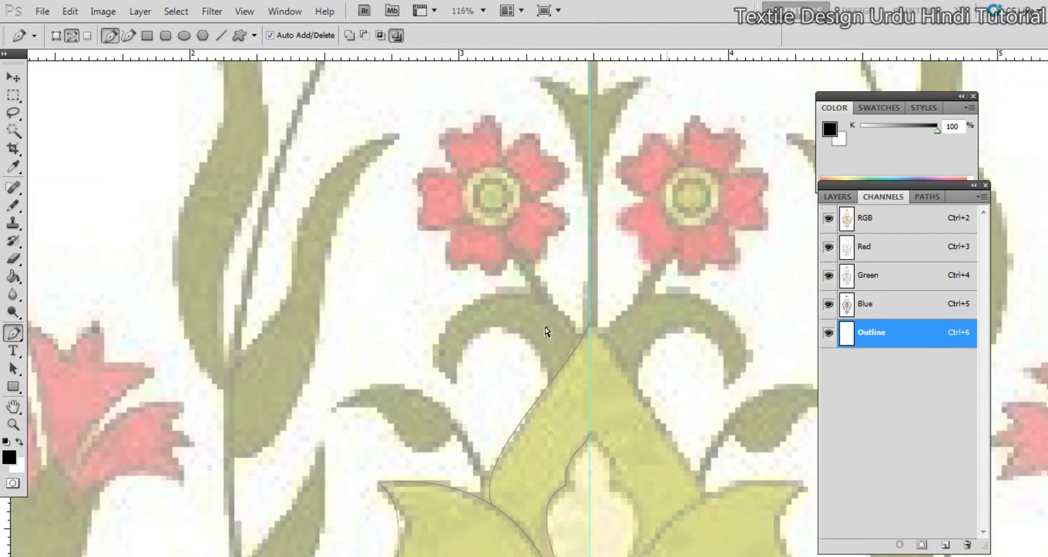
Trace the curled olive leaf left of the flower's apex, along its outer arc to the tip and its inner arc back to the petal
left_click_drag(585, 334, 566, 333)
left_click_drag(566, 333, 605, 347)
left_click_drag(486, 393, 433, 342)
left_click_drag(600, 347, 580, 291)
key("ctrl+z")
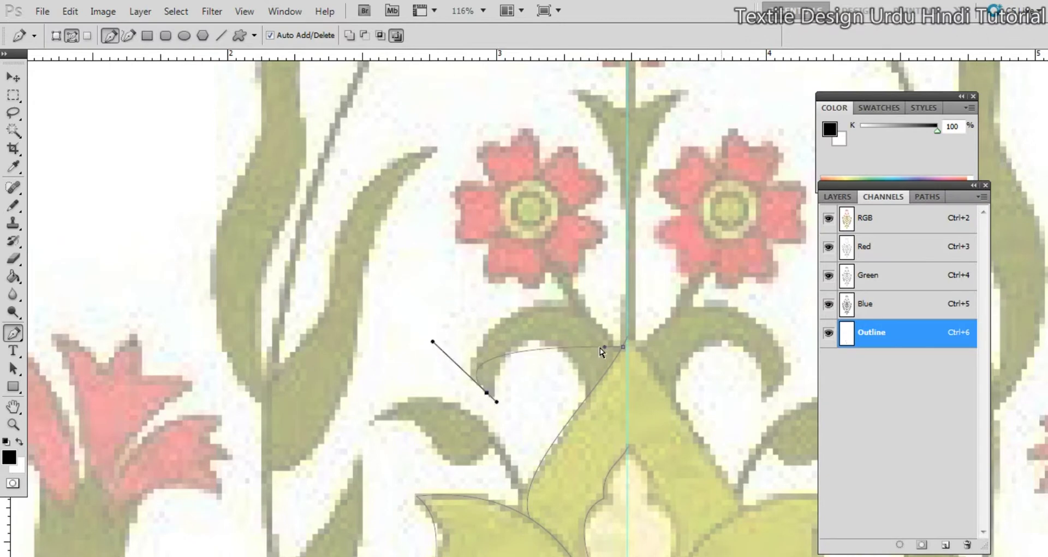
left_click_drag(604, 347, 544, 249)
left_click_drag(487, 393, 511, 384)
left_click_drag(561, 382, 559, 314)
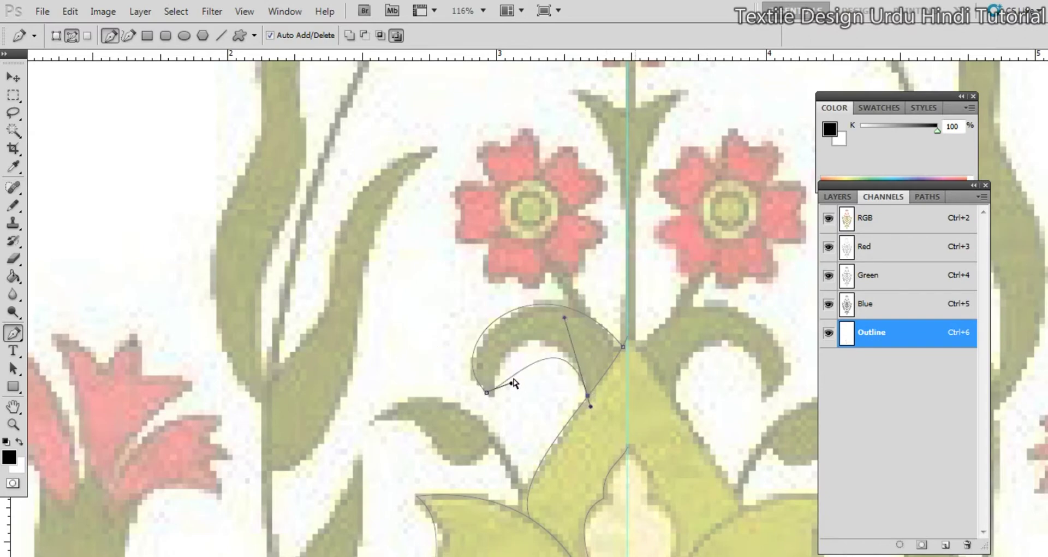
left_click_drag(512, 383, 501, 321)
Trace the left half of the small forked leaf below the upper red blossom, from the stem to its tip and back to the guide
left_click_drag(580, 333, 481, 339)
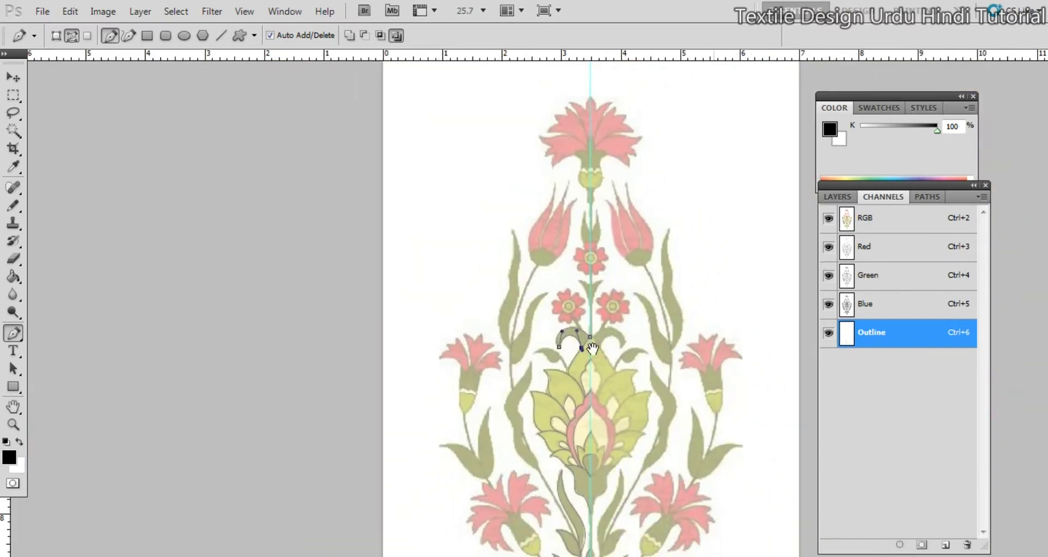
scroll(594, 354, "up", 5)
left_click_drag(601, 328, 570, 306)
scroll(580, 357, "up", 5)
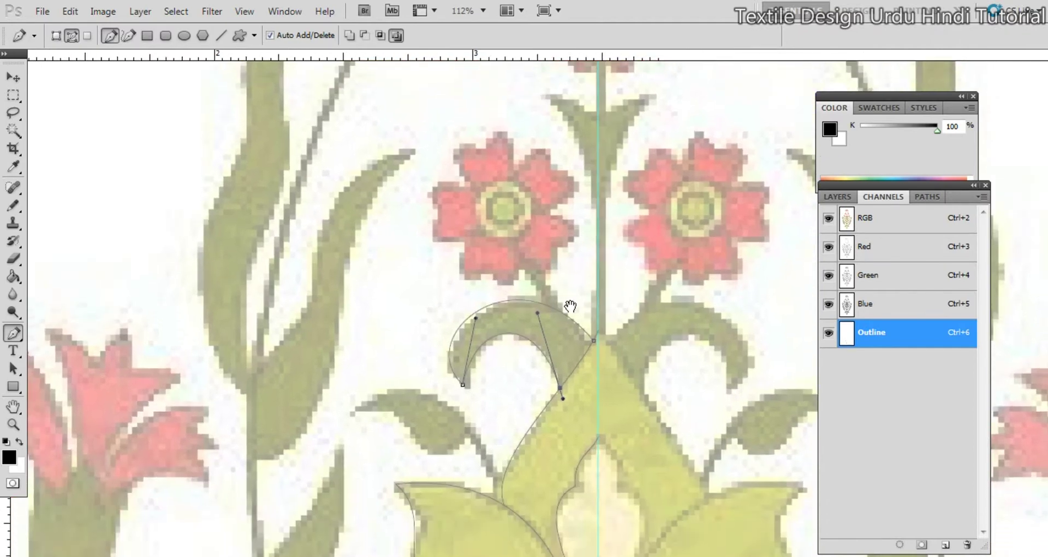
scroll(584, 333, "down", 2)
scroll(632, 333, "up", 3)
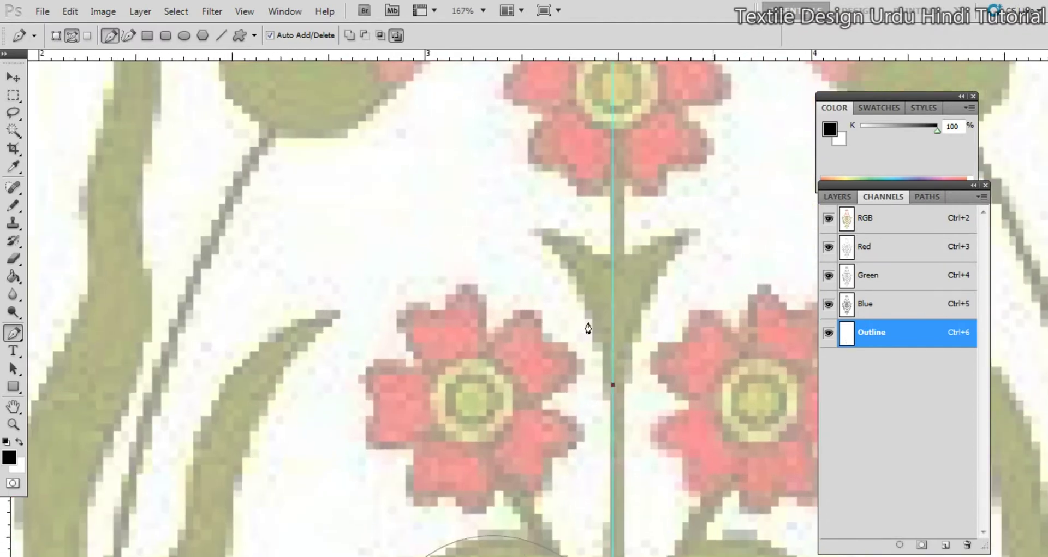
left_click_drag(531, 233, 574, 256)
left_click_drag(613, 290, 622, 350)
left_click_drag(640, 226, 629, 334)
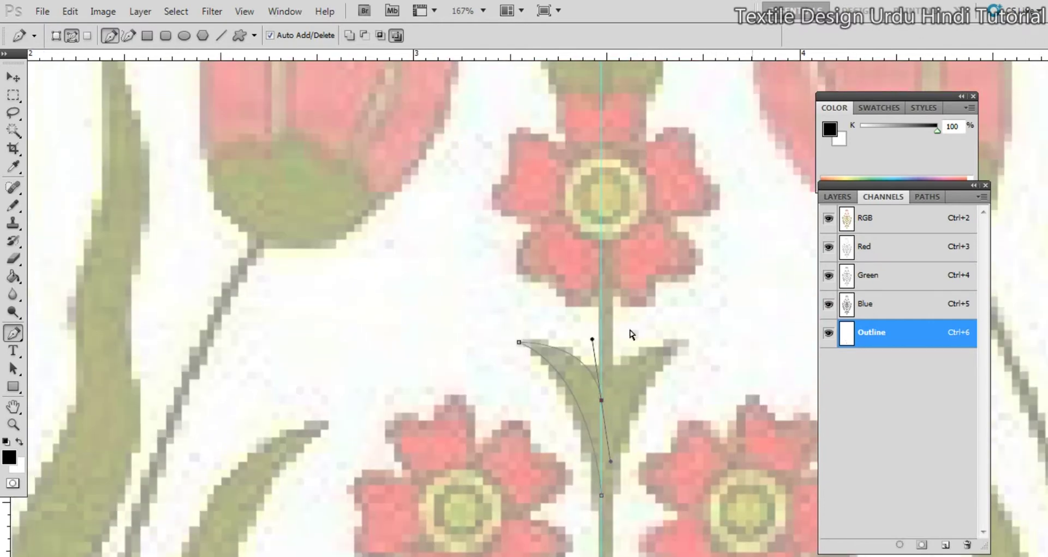
left_click(629, 334, "ctrl")
Trace the left half of the green calyx above the upper small red blossom, from the guide to its tip and back
left_click_drag(575, 207, 562, 419)
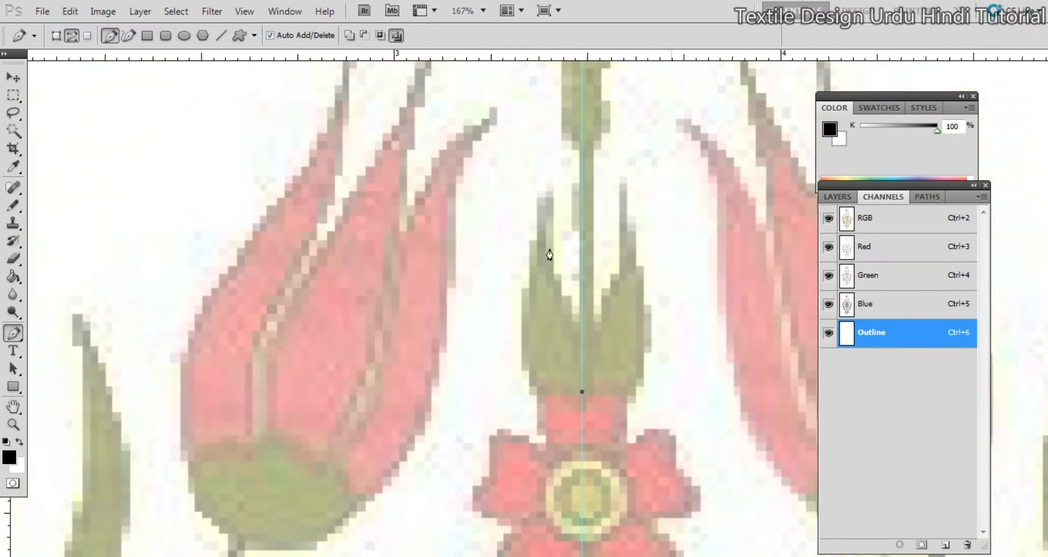
left_click_drag(544, 202, 550, 175)
left_click_drag(557, 298, 569, 295)
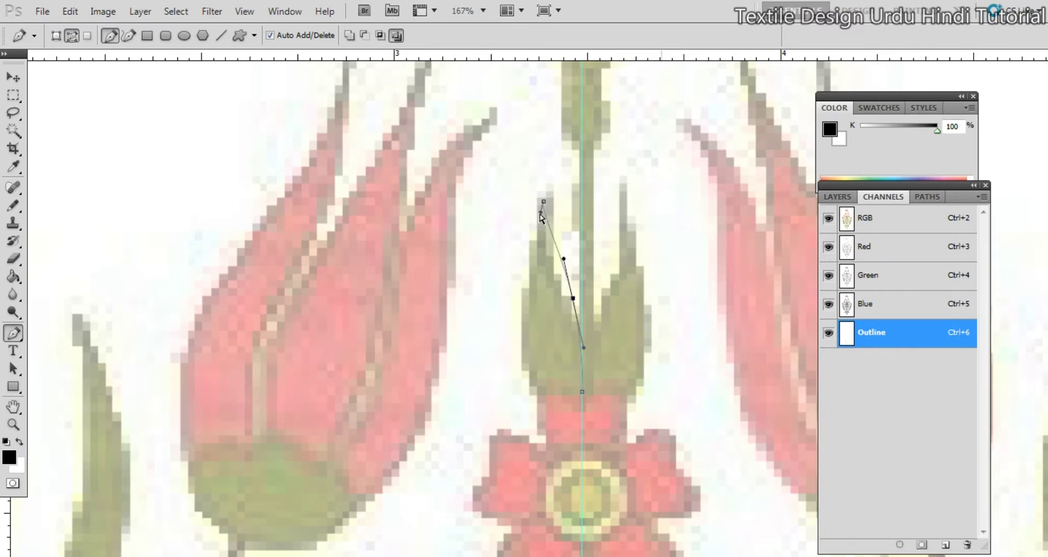
left_click_drag(540, 213, 534, 248)
left_click_drag(573, 298, 568, 307)
left_click(543, 202)
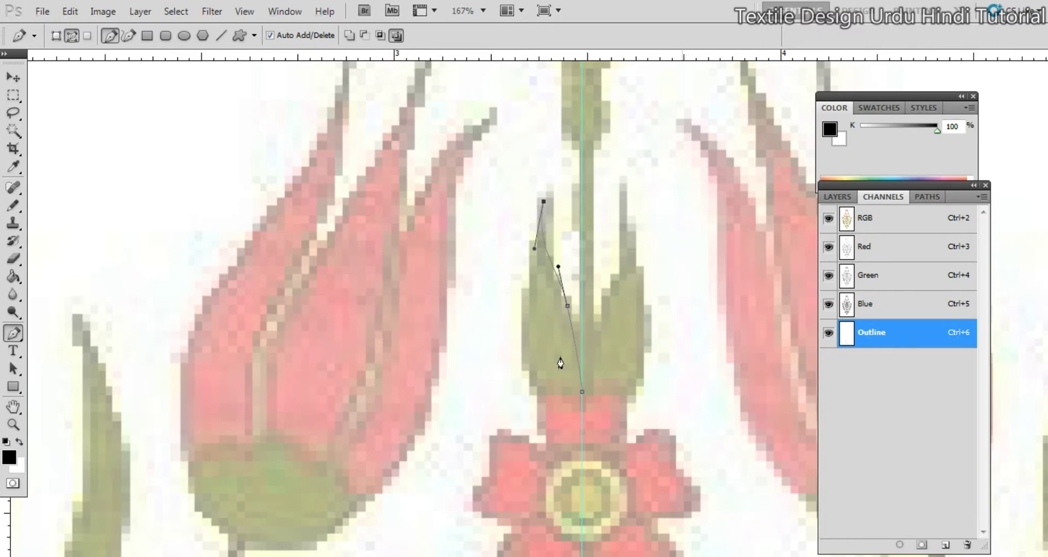
left_click_drag(544, 392, 581, 455)
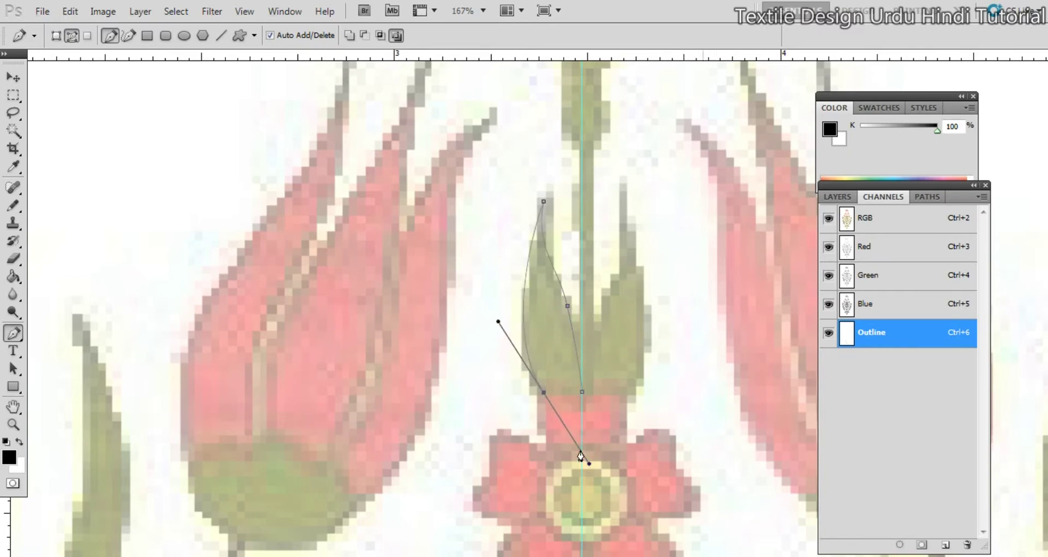
left_click_drag(582, 392, 582, 409)
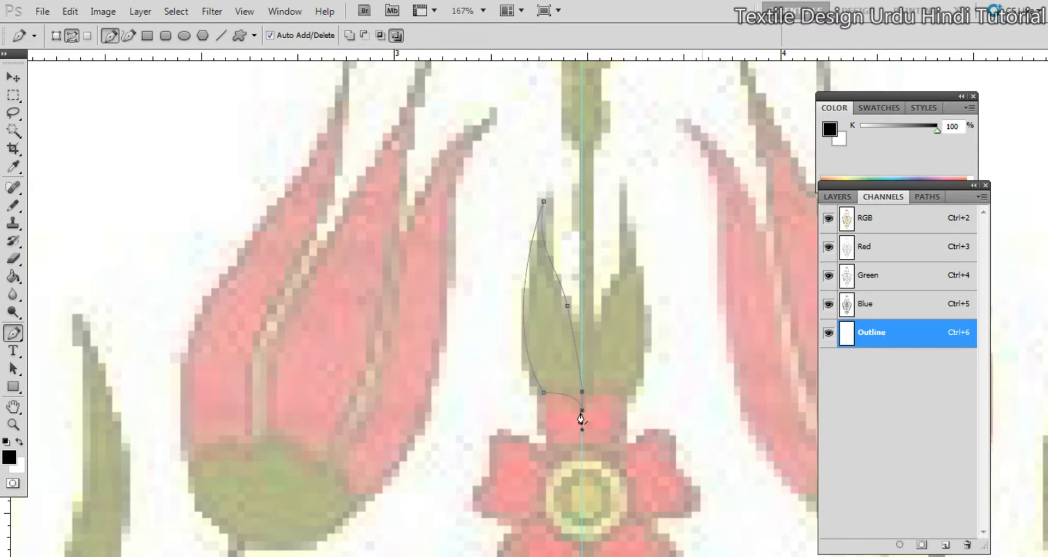
Trace the left edge of the thickened green stem below the yellow bulb, from the guide up to the bulb's underside
left_click_drag(586, 265, 587, 400)
left_click_drag(582, 287, 588, 396)
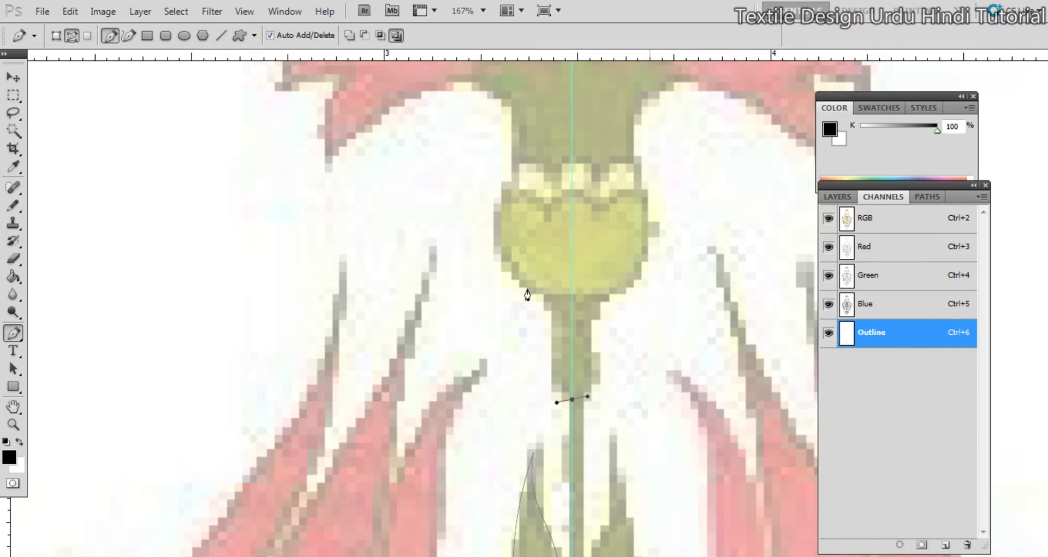
left_click_drag(529, 286, 511, 279)
left_click_drag(588, 396, 540, 391)
left_click_drag(510, 279, 517, 282)
Trace the yellow bulb's left side and notched top edge to the guide, and add its base line across to the guide
left_click_drag(498, 287, 524, 399)
left_click_drag(532, 300, 539, 279)
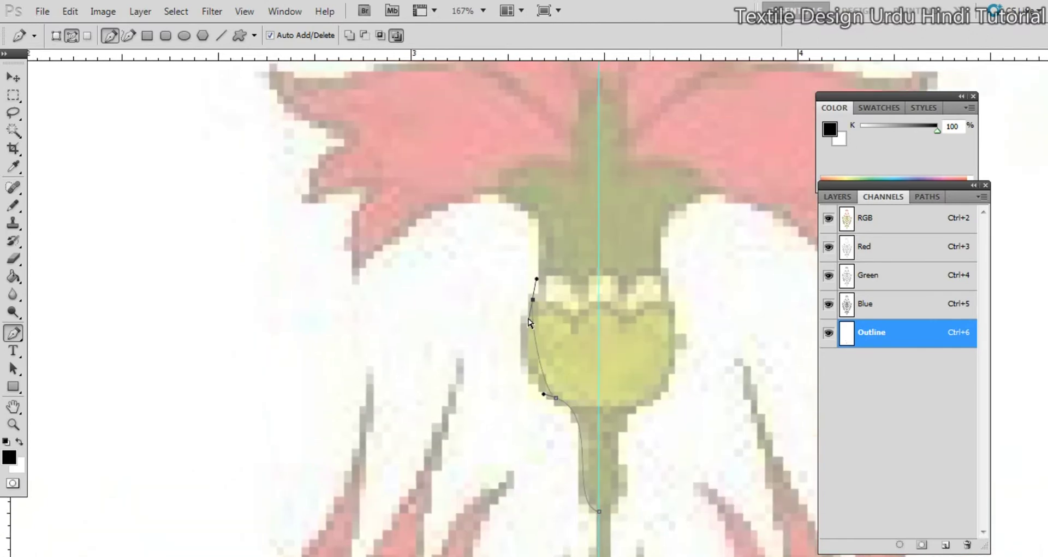
left_click_drag(528, 320, 513, 363)
left_click(533, 300)
left_click_drag(576, 332, 578, 348)
left_click_drag(599, 304, 622, 297)
left_click_drag(618, 351, 624, 314)
left_click(616, 359, "ctrl")
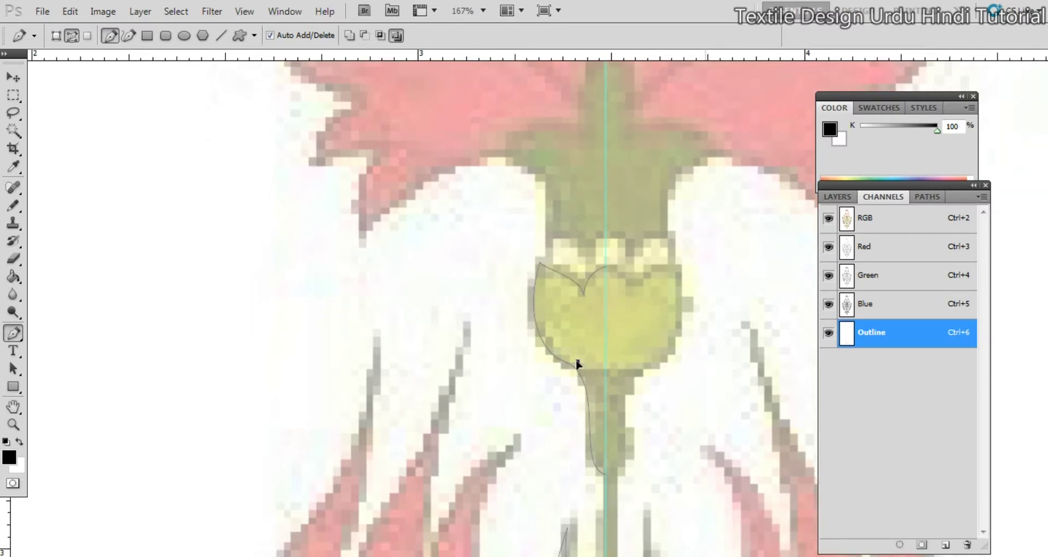
left_click_drag(606, 371, 623, 371)
Trace the left cream scallops above the yellow bulb, from the guide through the notch to the outer corner, and deselect the path
scroll(578, 365, "up", 2)
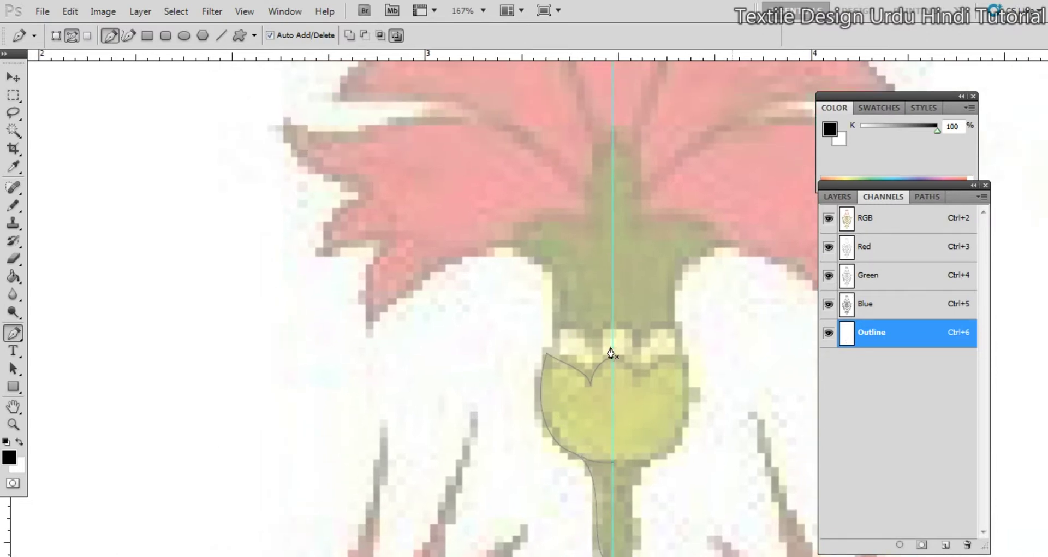
scroll(625, 342, "up", 2)
left_click(613, 339)
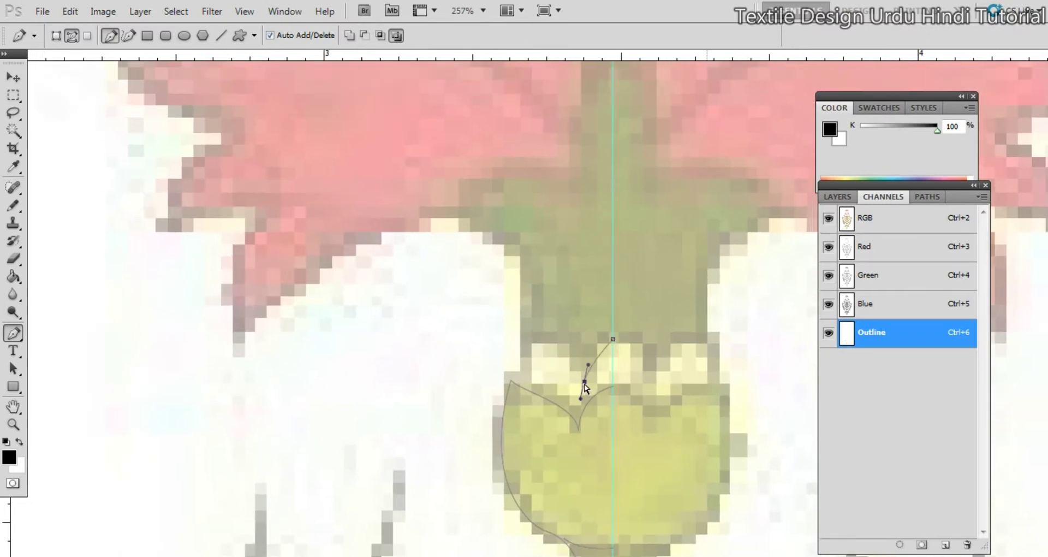
left_click_drag(581, 424, 522, 391)
left_click(570, 375, "ctrl")
left_click_drag(581, 425, 578, 427)
left_click_drag(531, 367, 512, 319)
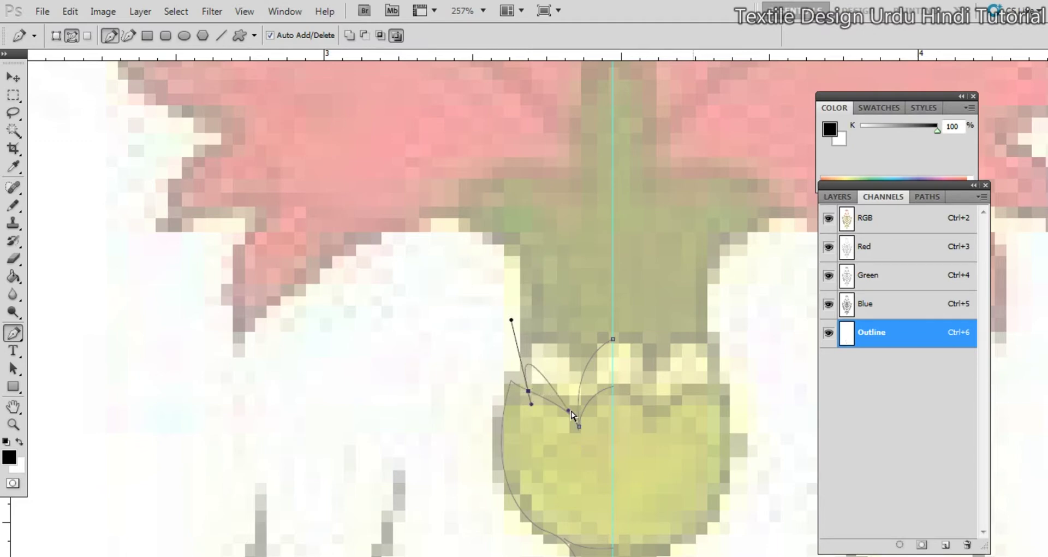
left_click_drag(569, 410, 566, 388)
left_click(605, 297, "ctrl")
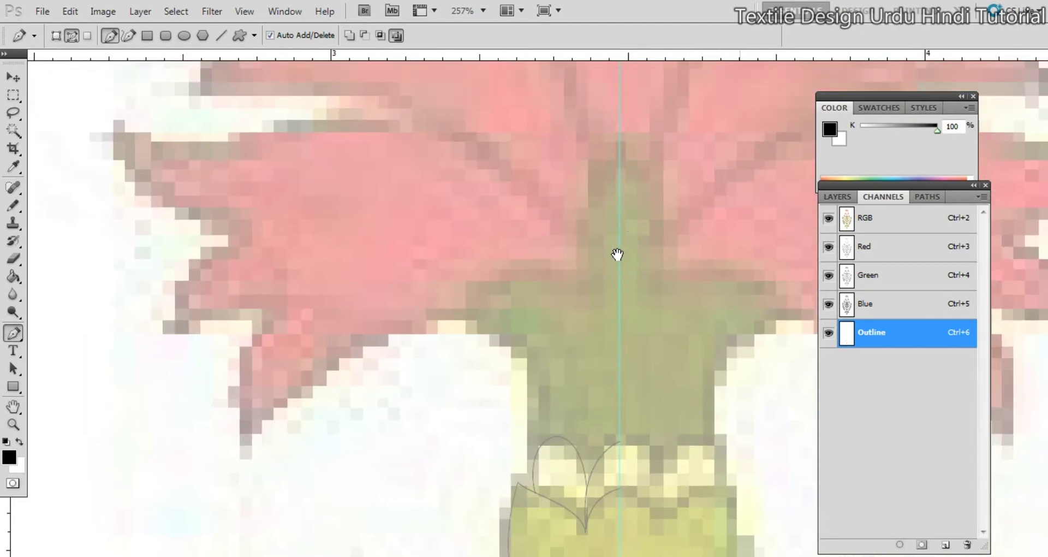
Trace the top flower's green calyx from its apex on the guide down to the inner corner and out to its left tip
left_click_drag(617, 254, 590, 375)
left_click_drag(559, 333, 576, 372)
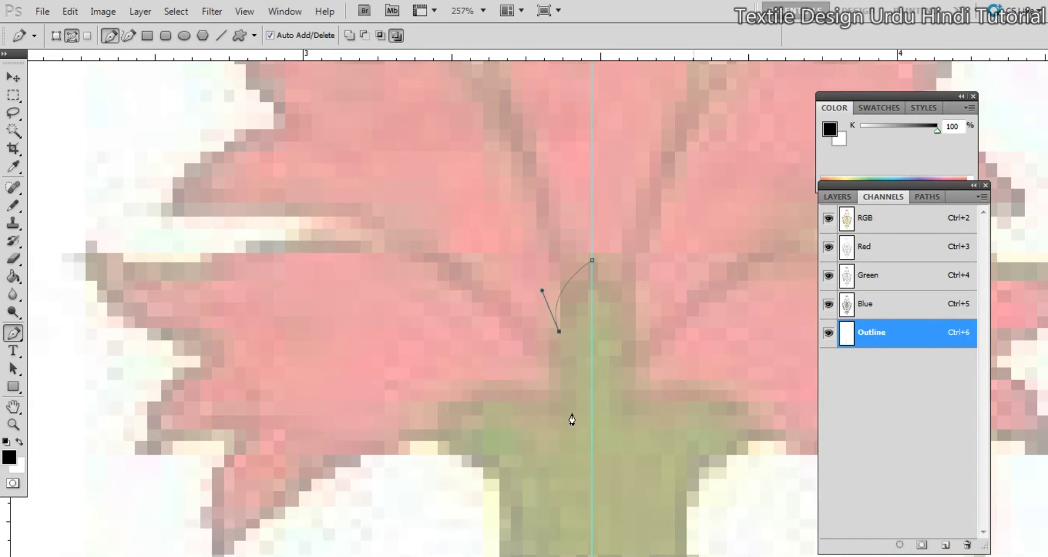
mouse_move(571, 419)
left_mouse_down()
mouse_move(569, 437)
mouse_move(559, 420)
left_mouse_up()
left_click_drag(431, 427, 418, 444)
left_click_drag(442, 409, 466, 376)
left_click_drag(559, 419, 561, 377)
left_click_drag(489, 424, 498, 341)
left_click(434, 347)
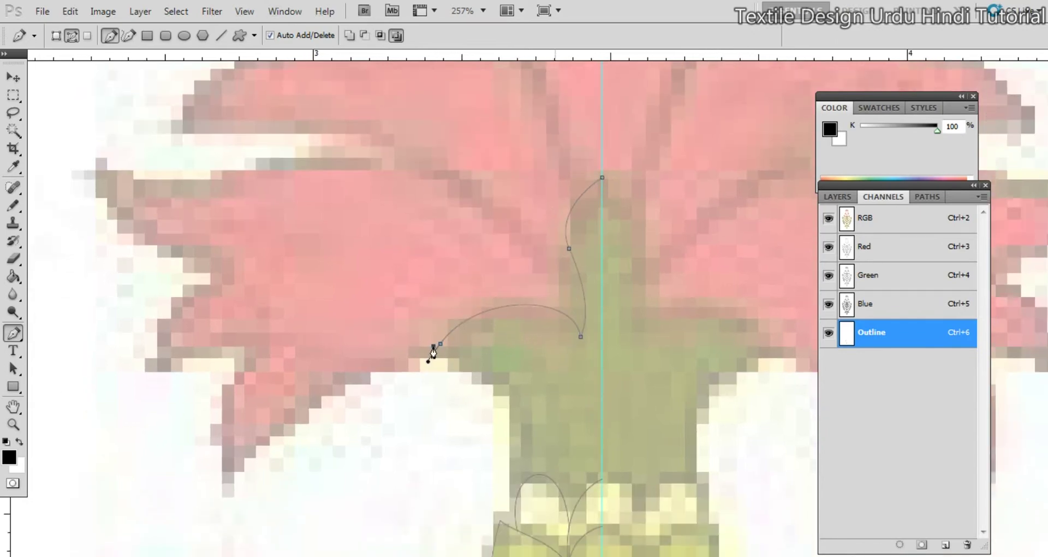
Trace the calyx's outer left edge from its tip down to the cream scallops and bend the curve to fit
left_click(440, 345, "ctrl")
left_click_drag(518, 495, 547, 339)
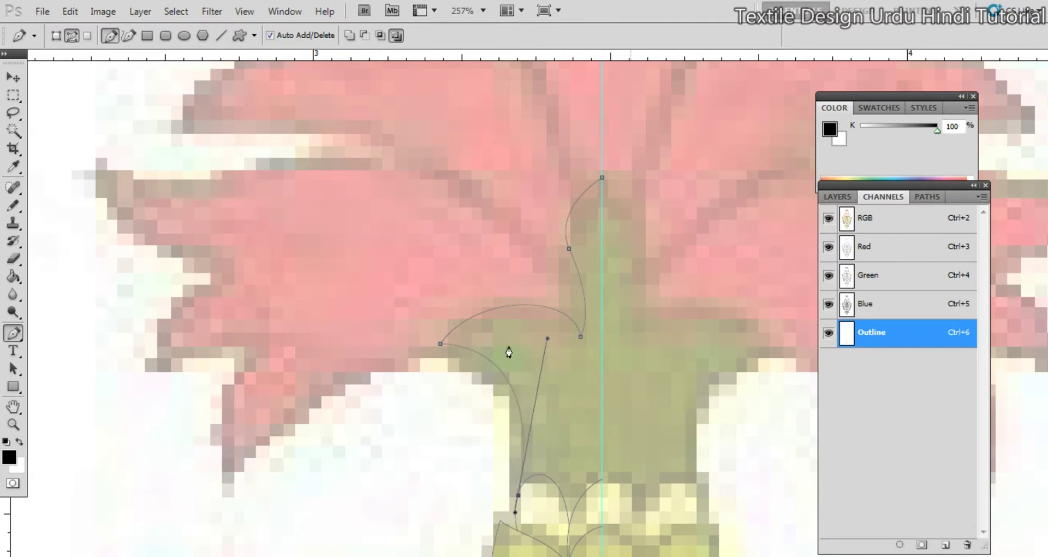
left_click(489, 361)
left_click_drag(490, 362, 486, 383)
Examine the whole vase motif to see how far the tracing has come
left_click(552, 341, "alt")
left_click_drag(545, 306, 559, 352)
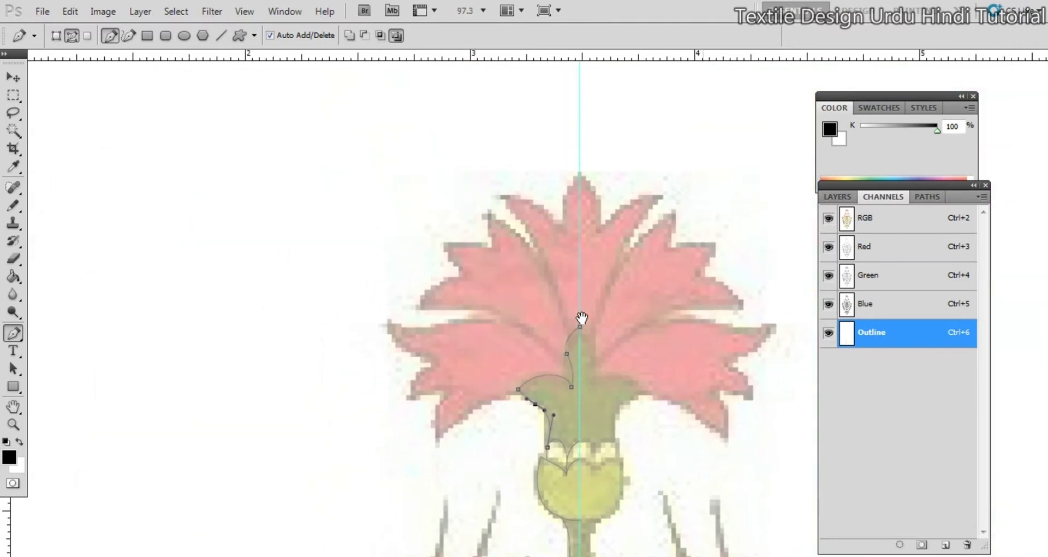
left_click_drag(597, 433, 519, 358)
left_click_drag(592, 505, 570, 247)
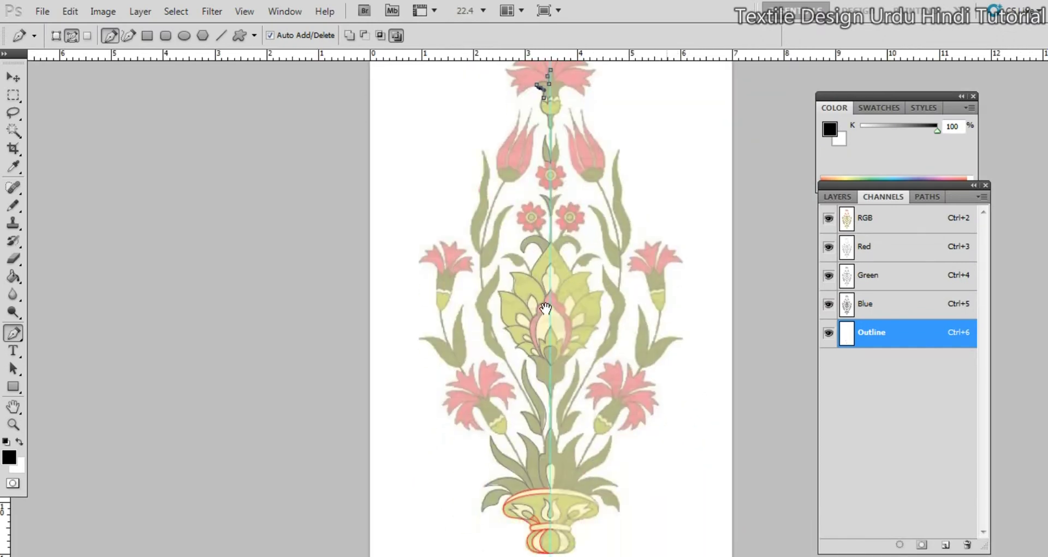
left_click_drag(549, 295, 554, 350)
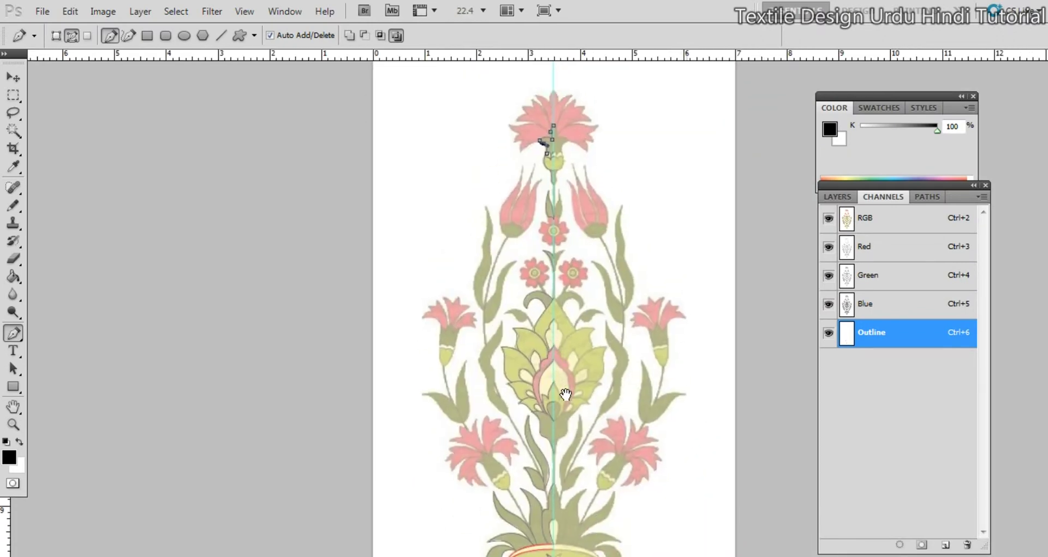
left_click_drag(564, 393, 568, 307)
left_click_drag(567, 298, 612, 294)
left_click_drag(556, 267, 557, 424)
left_click_drag(540, 307, 551, 430)
left_click_drag(544, 270, 538, 425)
left_click_drag(547, 270, 587, 406)
left_click_drag(555, 296, 549, 432)
left_click_drag(557, 278, 580, 354)
Trace the top flower's central petal from its apex on the guide over the left side tip down to the calyx, and deselect it
left_click_drag(573, 291, 541, 366)
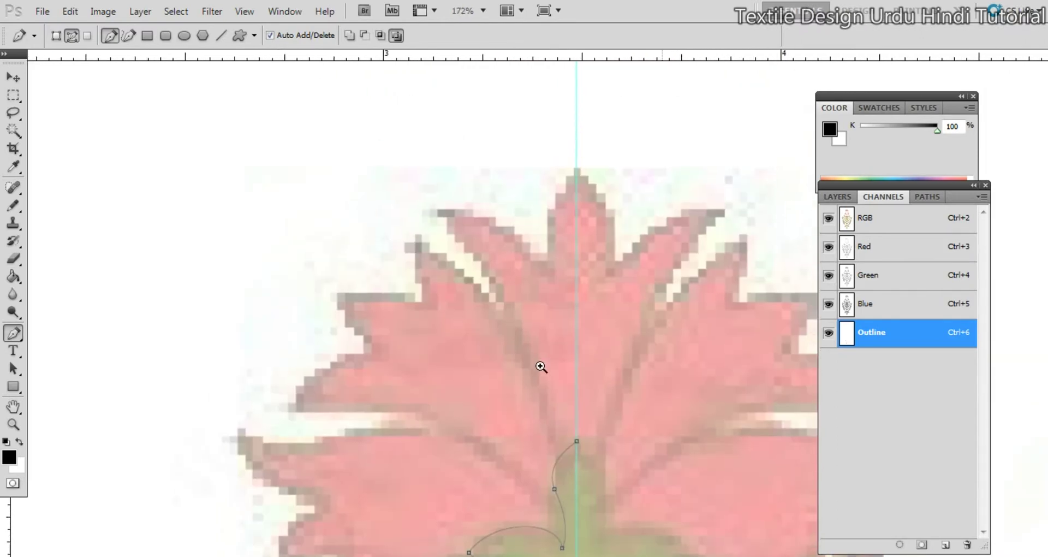
left_click_drag(547, 256, 552, 294)
left_click_drag(440, 207, 462, 223)
left_click(448, 209, "ctrl")
left_click_drag(551, 435, 522, 343)
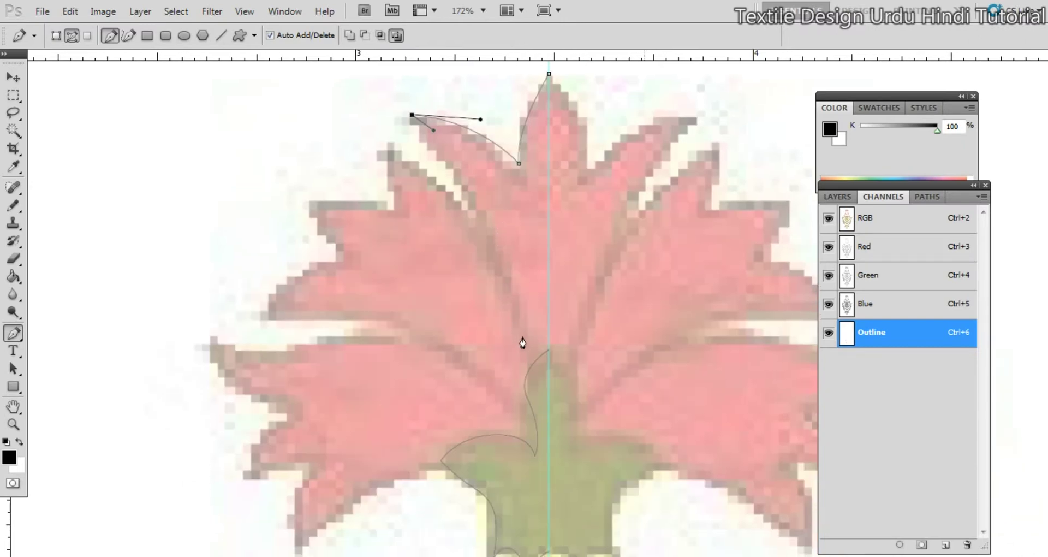
left_click(527, 364)
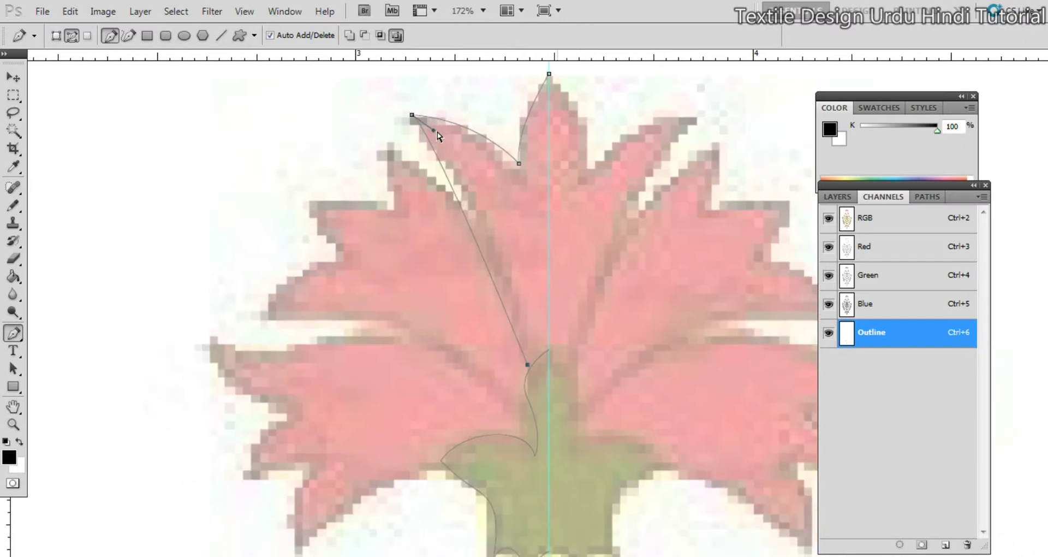
left_click_drag(437, 133, 503, 233, "ctrl")
left_click(448, 246, "ctrl")
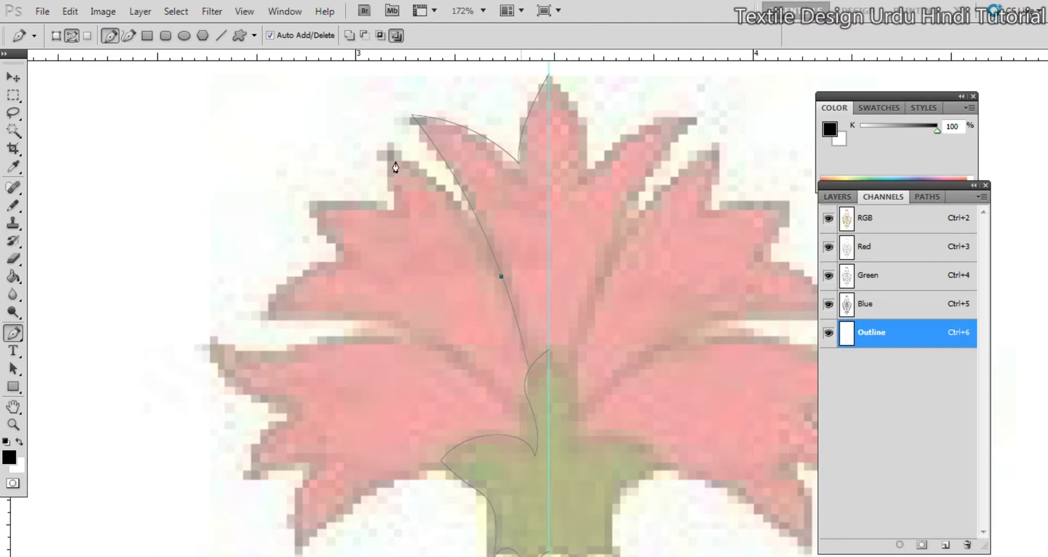
Trace the second petal's inner edge, upper tip, notch and left tip down to its lower notch, bending the segments to fit
left_click(385, 151)
left_click(421, 189)
left_click_drag(420, 188, 355, 198, "ctrl")
left_click(386, 151)
left_click(394, 211)
left_click(312, 202)
left_click(347, 205)
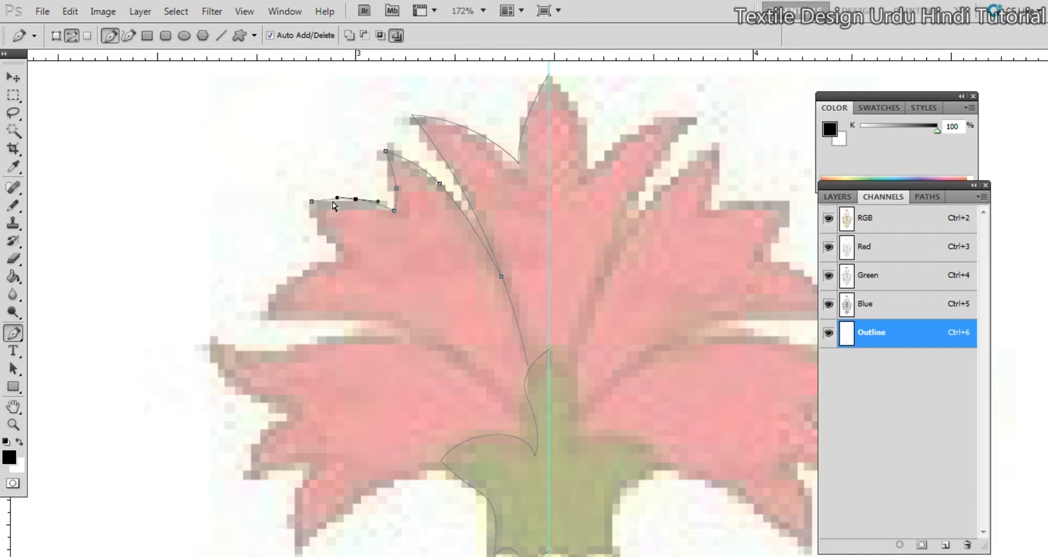
left_click(344, 254)
left_click(325, 230)
left_click_drag(326, 229, 322, 232, "ctrl")
key("super")
key("super")
key("super")
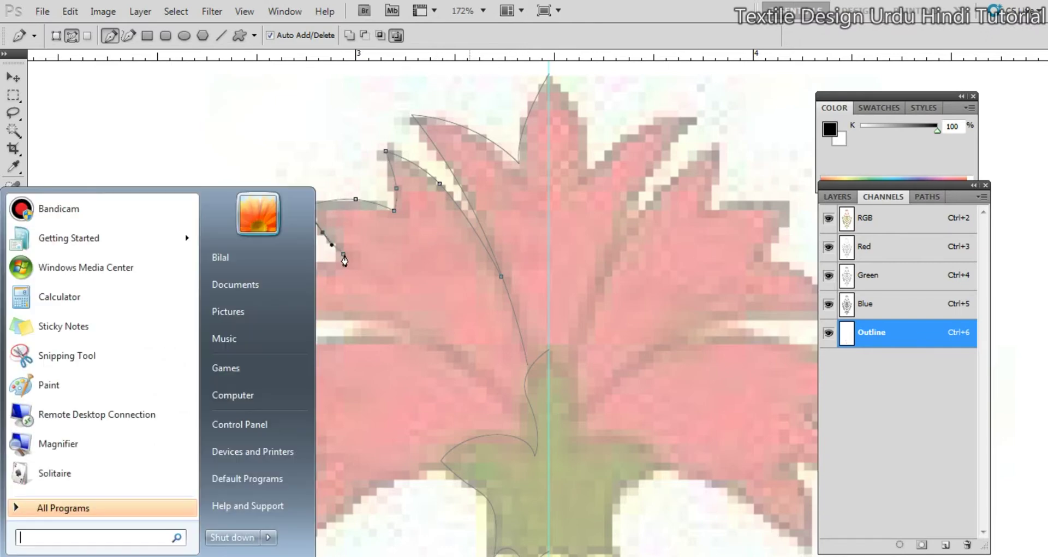
key("super")
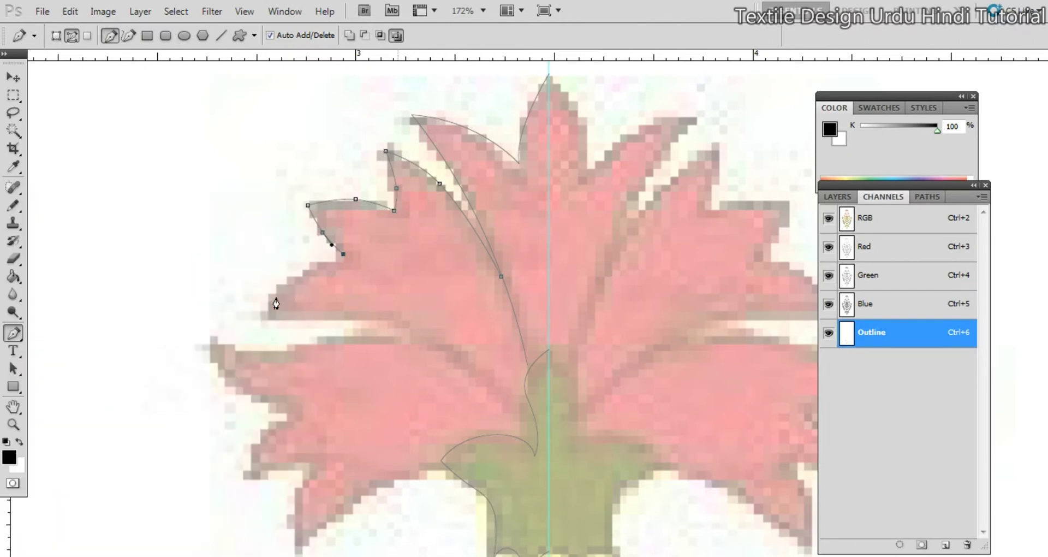
Trace the second petal's lowest tip and its curved underside down to the green calyx
left_click_drag(266, 310, 261, 358)
left_click(266, 312, "alt")
left_click_drag(501, 409, 416, 302)
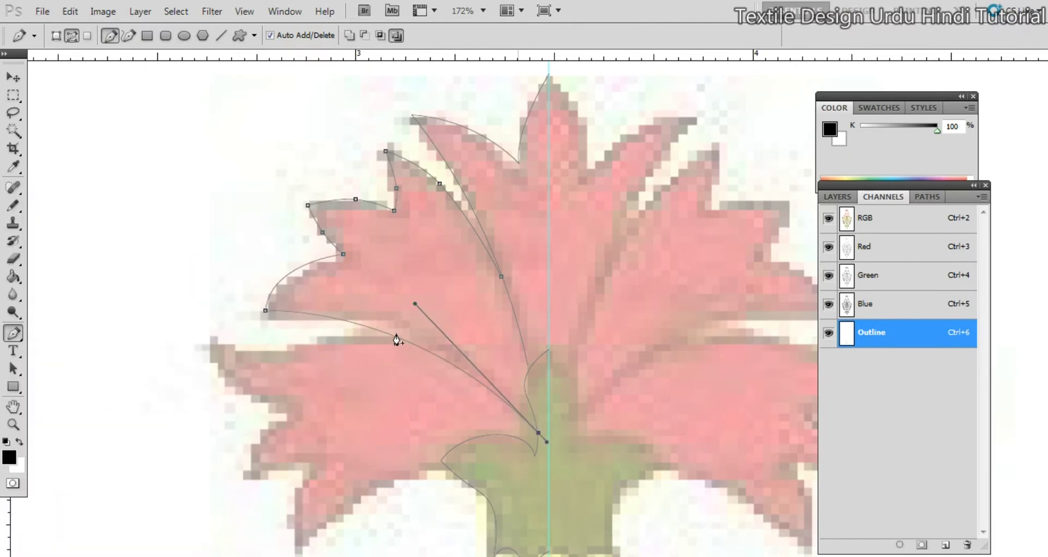
left_click(396, 337)
left_click_drag(396, 337, 414, 328, "ctrl")
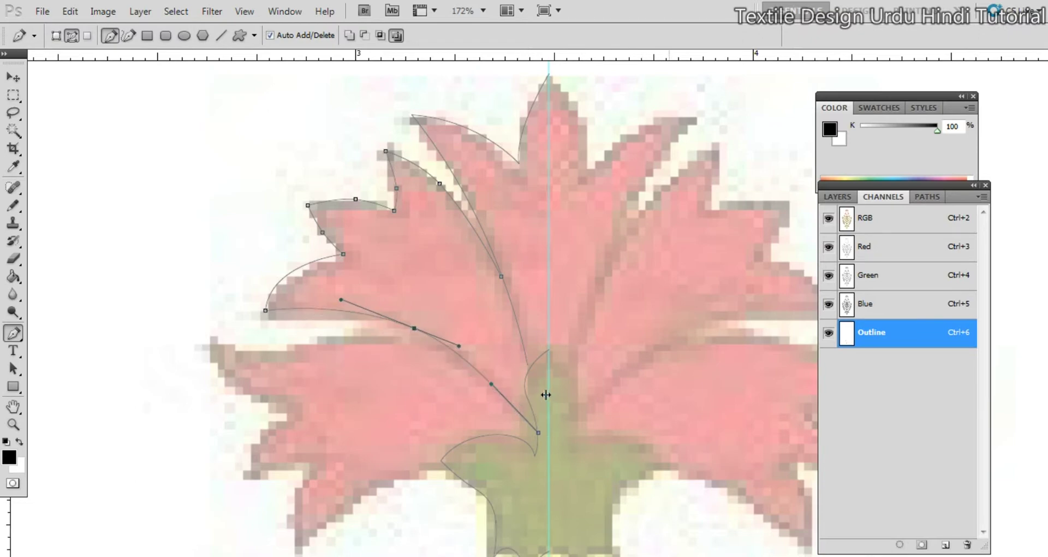
Adjust the calyx curve and the end of the second petal's underside so that they meet cleanly
scroll(543, 432, "up", 2)
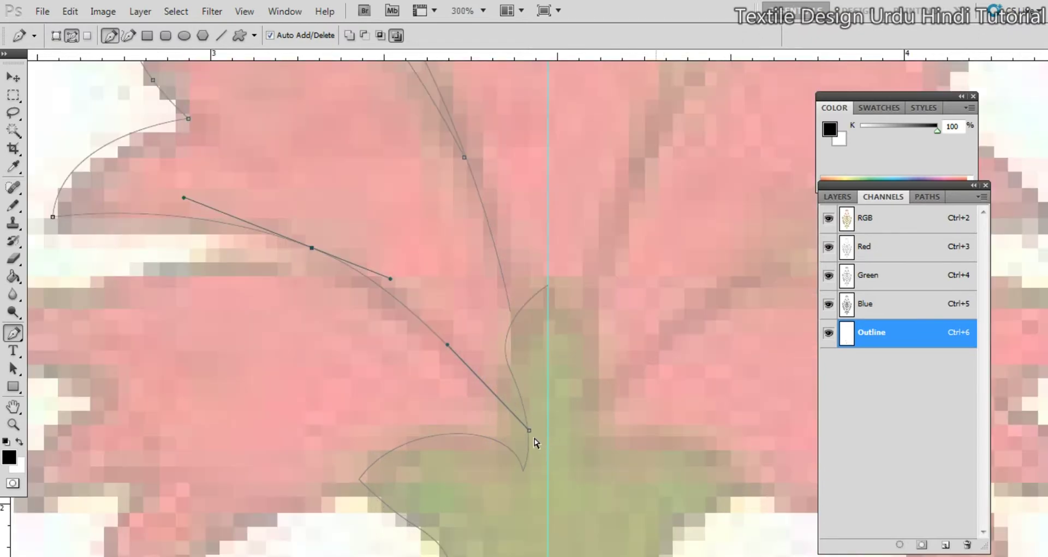
left_click(537, 436, "ctrl")
left_click_drag(540, 431, 520, 415, "ctrl")
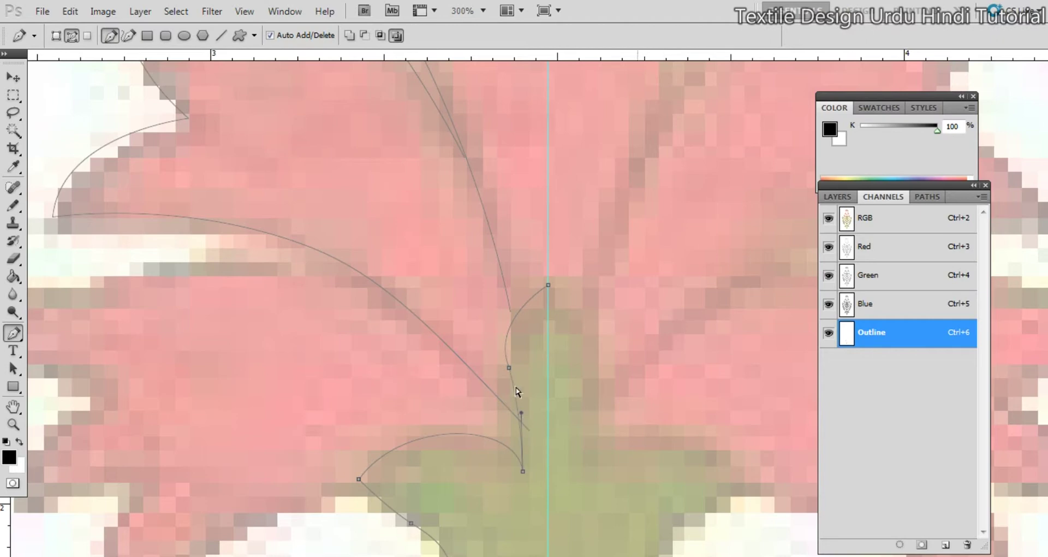
left_click_drag(509, 367, 506, 385, "ctrl")
left_click(519, 423, "ctrl")
mouse_move(519, 426)
left_mouse_down("ctrl")
mouse_move(526, 435)
mouse_move(513, 430)
left_mouse_up("ctrl")
left_click_drag(436, 349, 459, 350, "ctrl")
Trace the third petal's upper edge from the second petal's underside out to its left tip, and bend it to fit
left_click_drag(358, 349, 558, 364)
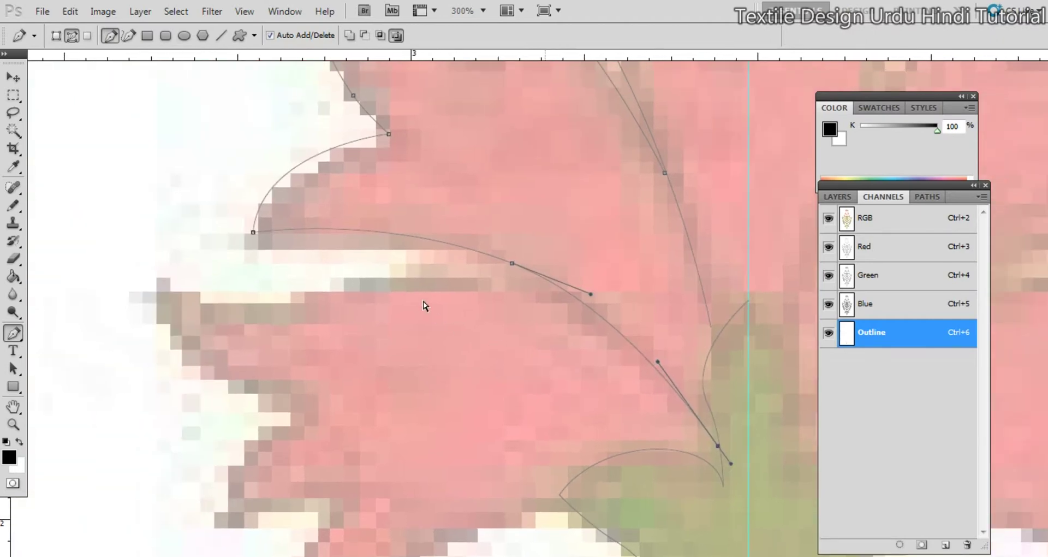
left_click(436, 301)
left_click_drag(600, 315, 567, 315)
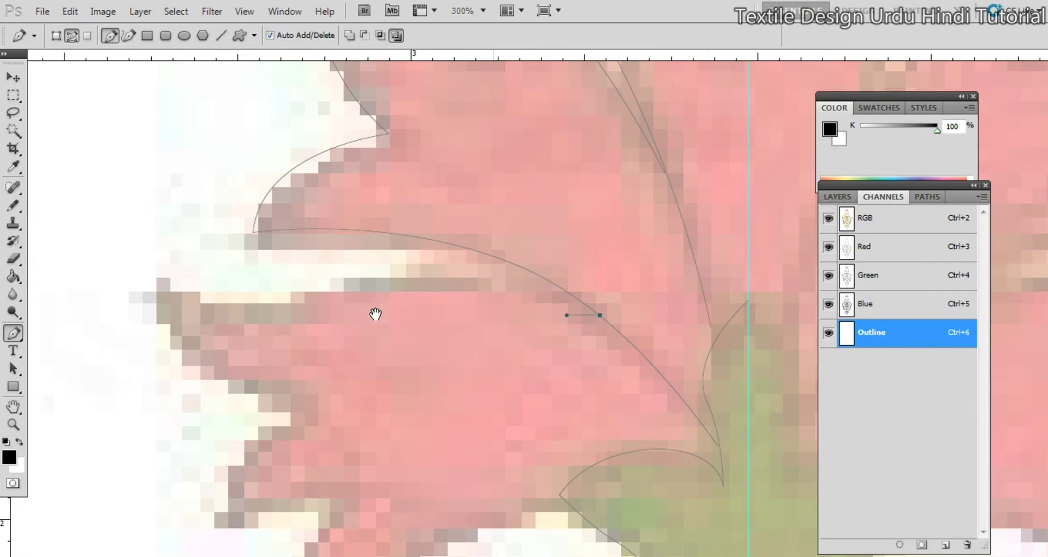
left_click_drag(375, 313, 486, 322)
left_click_drag(256, 302, 195, 263)
left_click_drag(676, 325, 492, 206, "ctrl")
left_click(394, 289)
left_click_drag(394, 289, 415, 303, "ctrl")
left_click(255, 303)
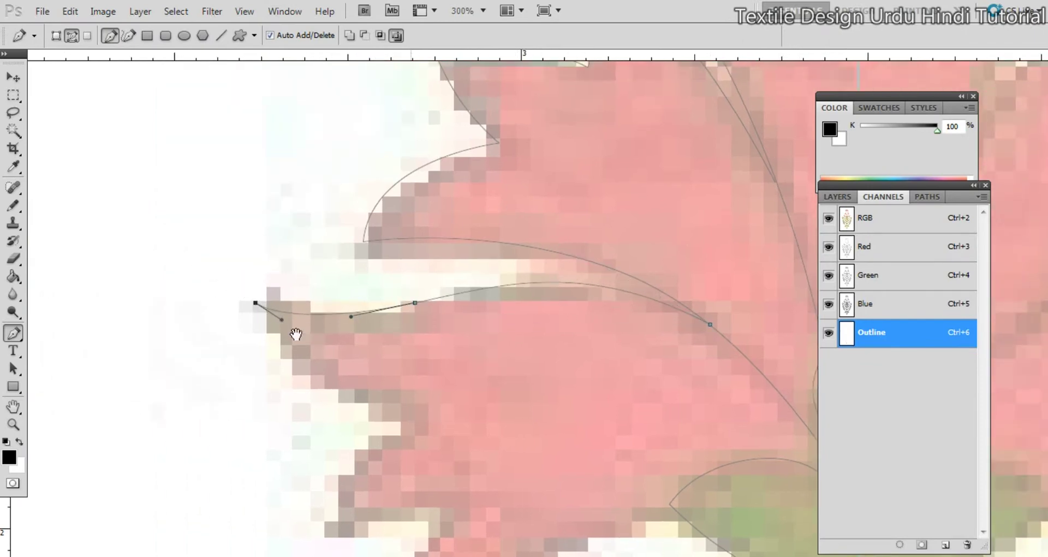
Lay straight path segments along the third petal's jagged outer edge, through its notches and tips, back to the calyx
left_click_drag(370, 395, 577, 309)
key("ctrl+z")
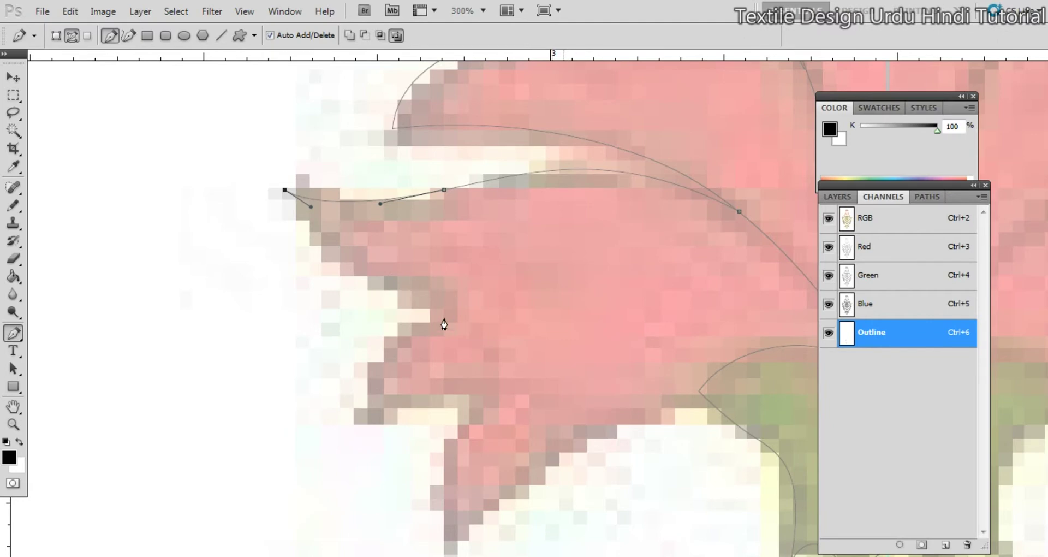
left_click(451, 308)
left_click(348, 419)
left_click(498, 392)
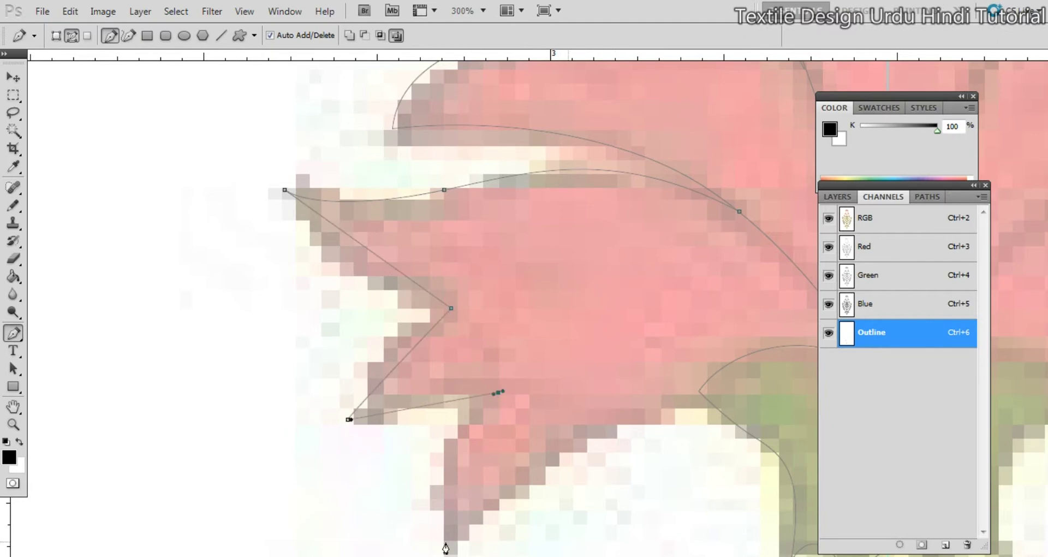
left_click_drag(449, 542, 457, 538)
left_click(717, 414)
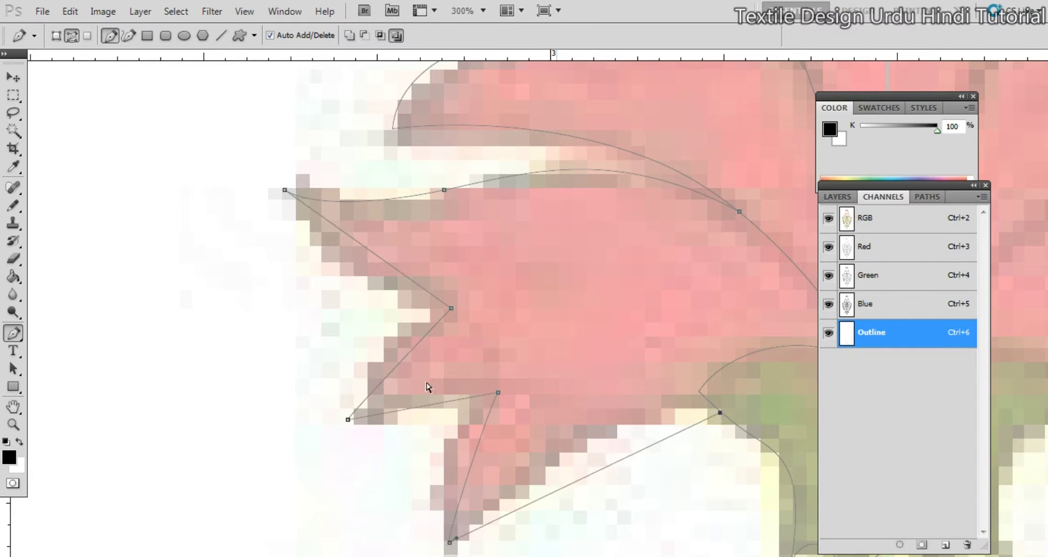
Bend the third petal's straight outer segments into curves that follow its notches, tips and lower edge back to the calyx
left_click_drag(362, 247, 343, 263)
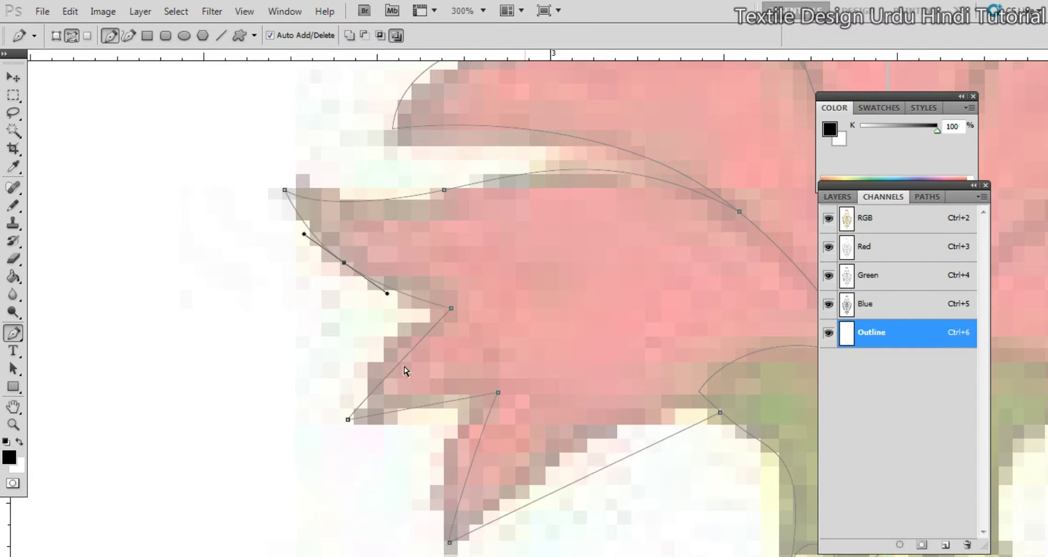
left_click_drag(402, 361, 384, 344)
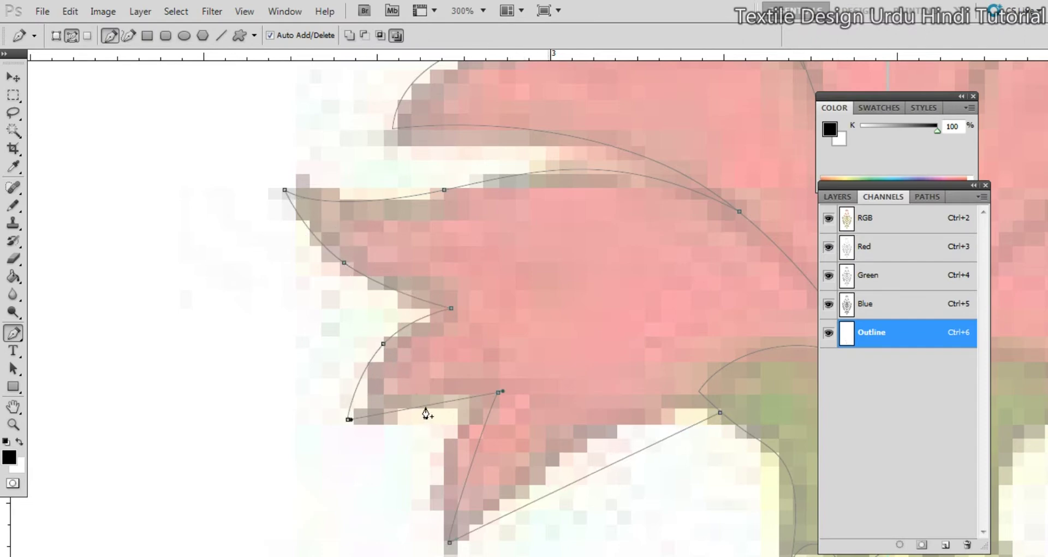
left_click_drag(426, 405, 425, 398)
left_click_drag(465, 459, 404, 367)
left_click_drag(521, 394, 521, 393)
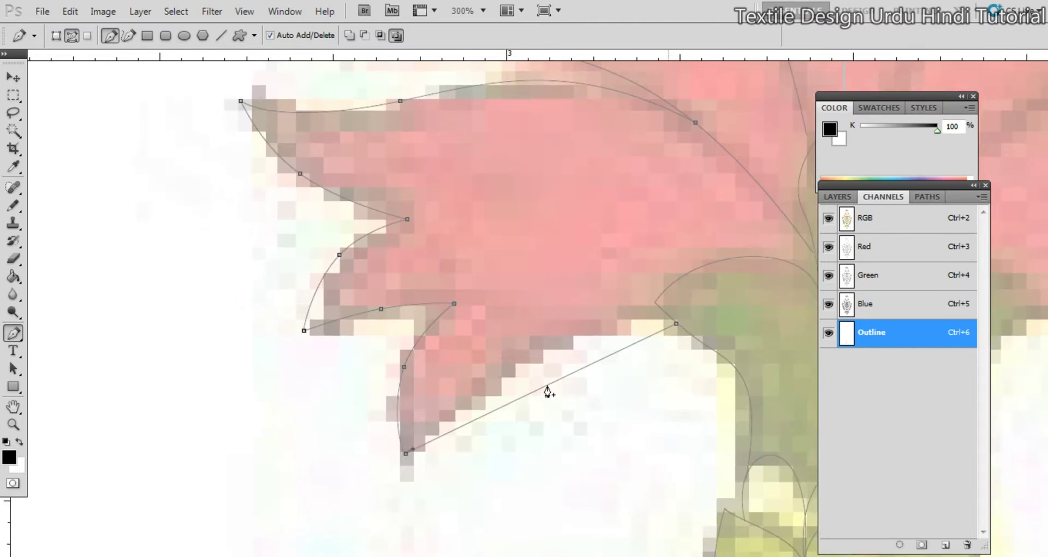
left_click(529, 394)
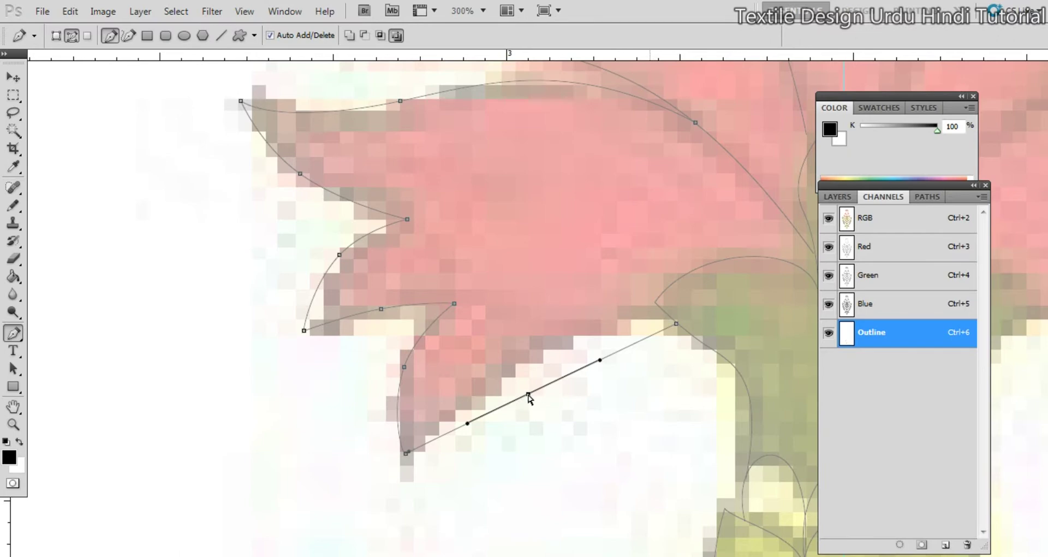
left_click_drag(528, 394, 537, 356)
scroll(554, 324, "down", 4)
left_click(560, 365, "ctrl")
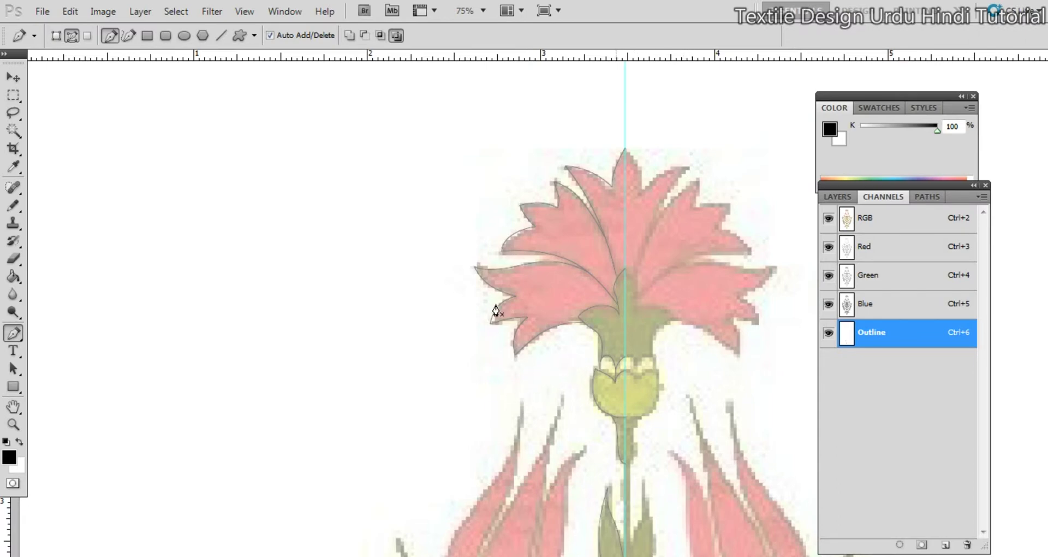
Trace the left tulip's right outer edge between its green base and the right petal's tip, and bend it to fit
scroll(579, 328, "down", 5)
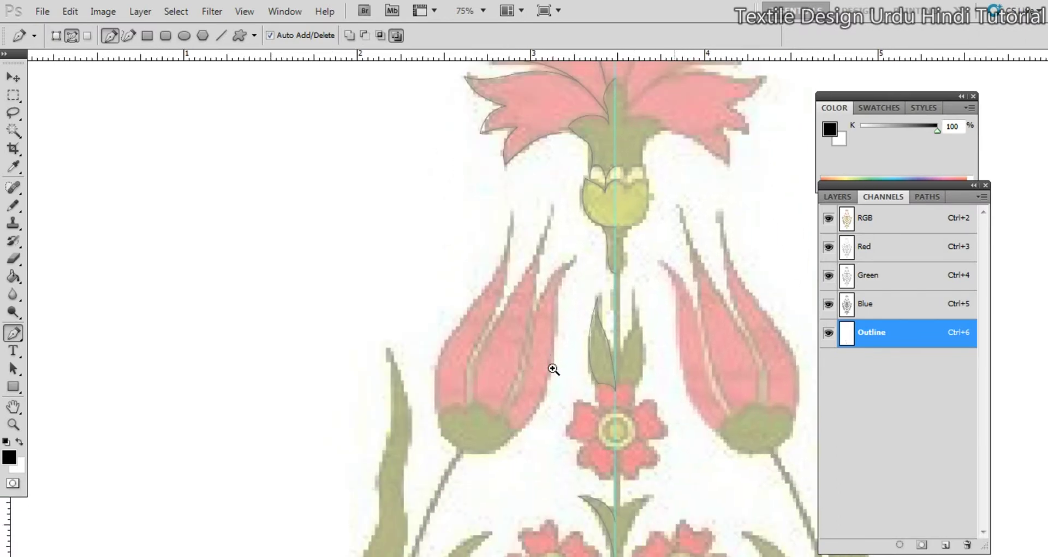
scroll(552, 368, "up", 2)
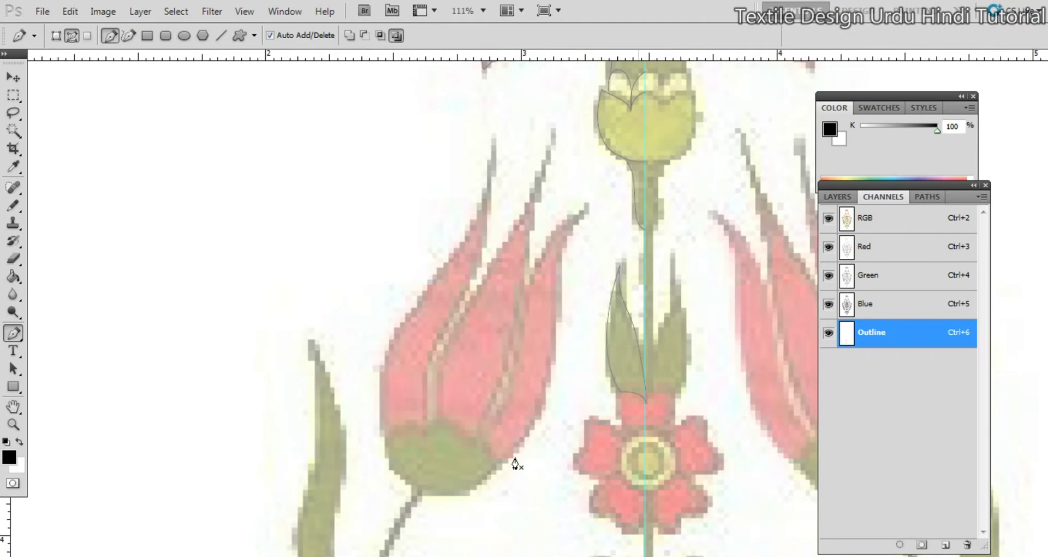
left_click(587, 213)
left_click_drag(534, 358, 545, 400)
left_click_drag(580, 256, 563, 259)
left_click(581, 257, "ctrl")
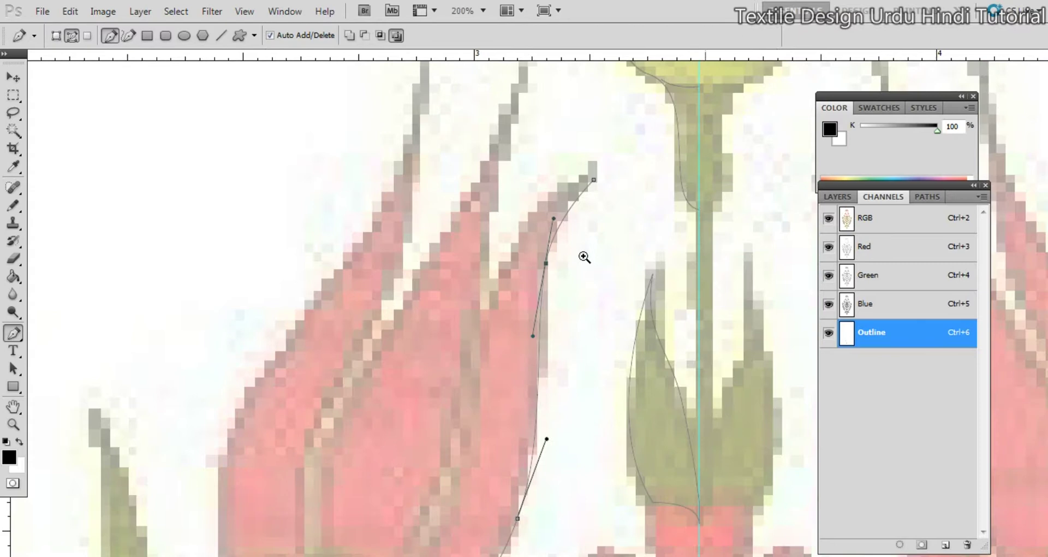
Trace the inner edge of the tulip's right petal from its tip down to the green base and curve it to fit
left_click(594, 179)
left_click_drag(443, 491, 471, 358)
left_click(429, 439)
left_click_drag(437, 430, 398, 542)
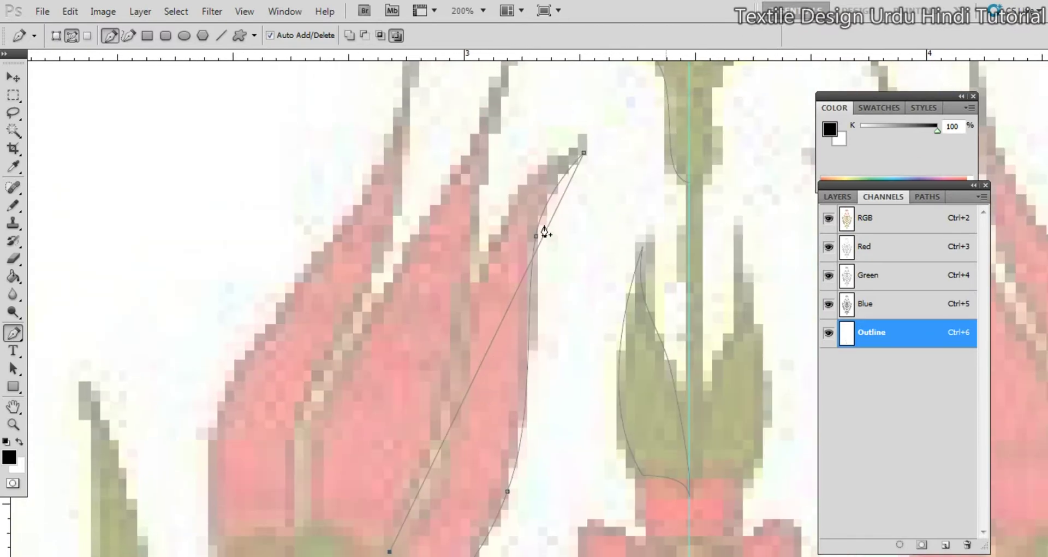
left_click_drag(540, 252, 503, 227)
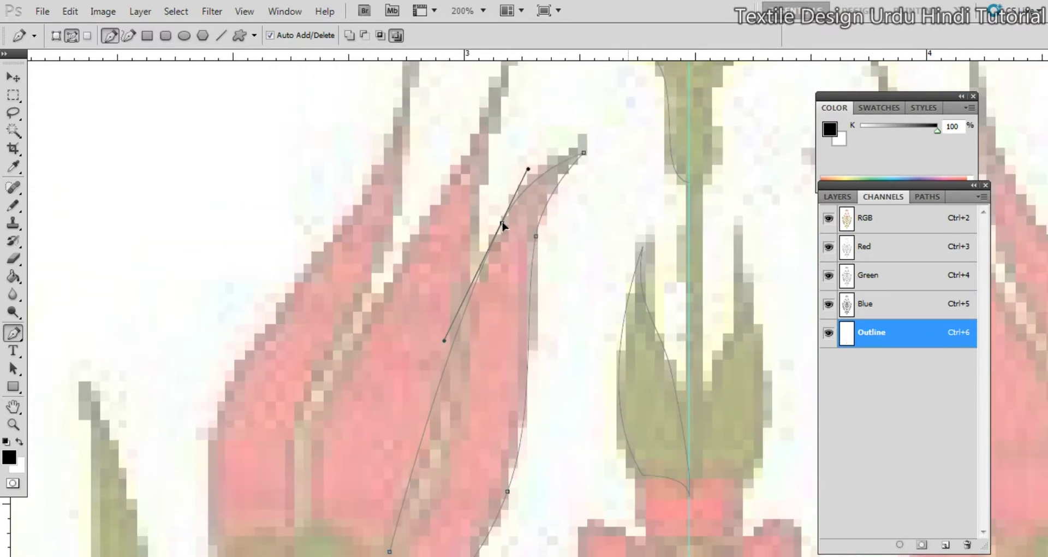
left_click(431, 415)
left_click_drag(429, 411, 455, 440)
left_click_drag(455, 283, 443, 313)
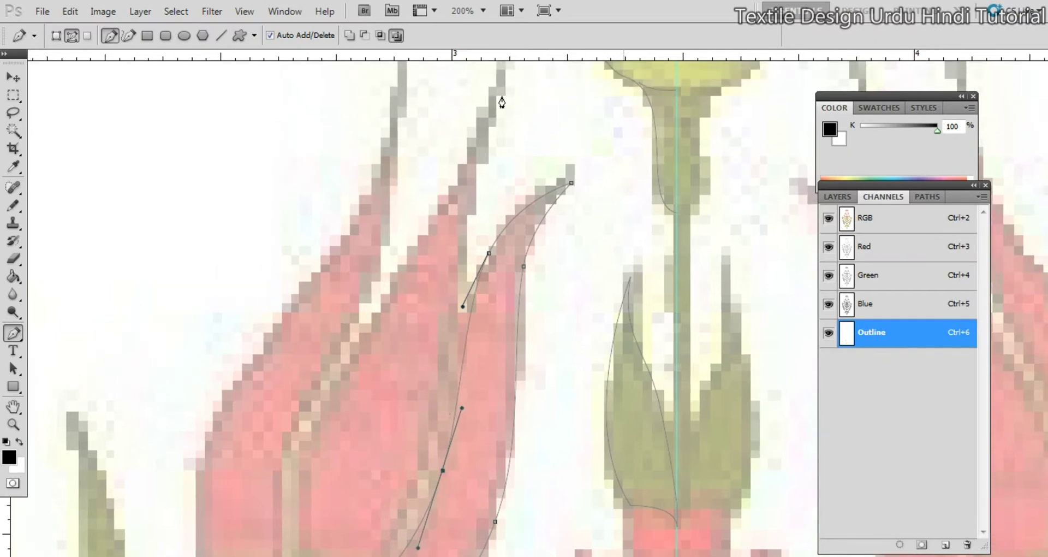
Trace the right edge of the tulip's middle petal from the green base up to its tip, curving it to fit
left_click(493, 92)
left_click(413, 427)
left_click_drag(413, 427, 430, 452)
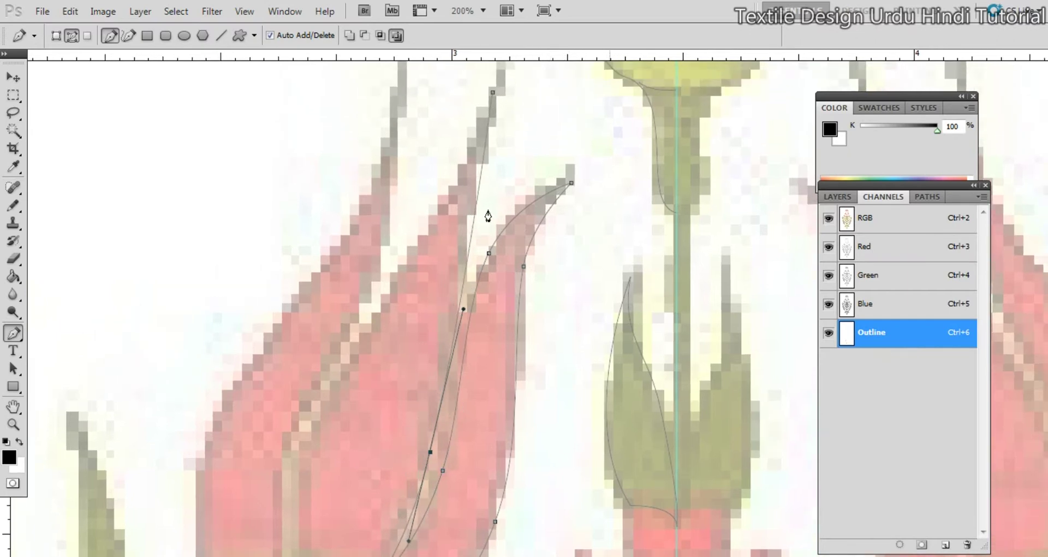
left_click(479, 182)
left_click_drag(479, 183, 471, 187)
left_click(492, 96)
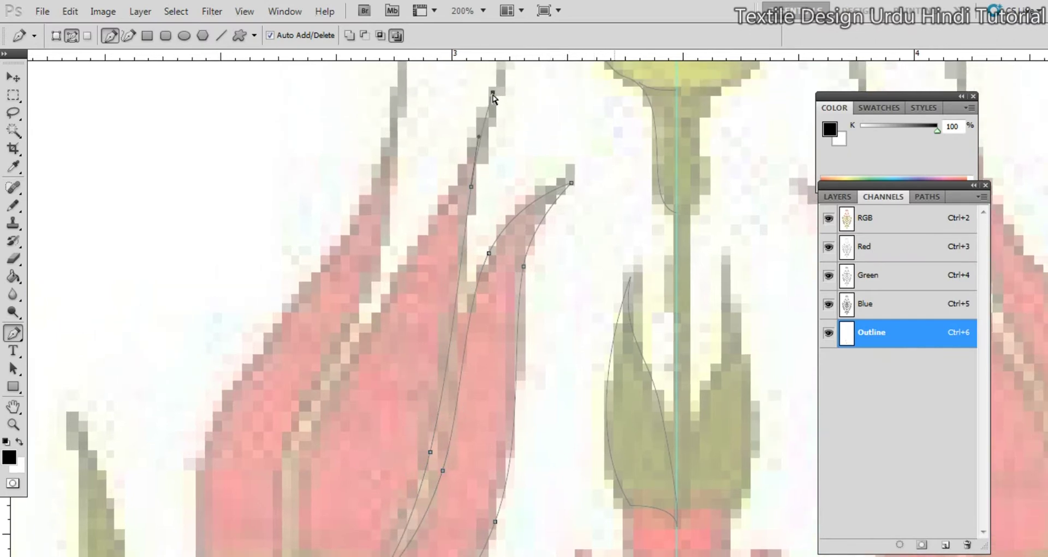
Trace the left edge of the tulip's middle petal from its tip down to the green base and curve it
left_click(290, 548)
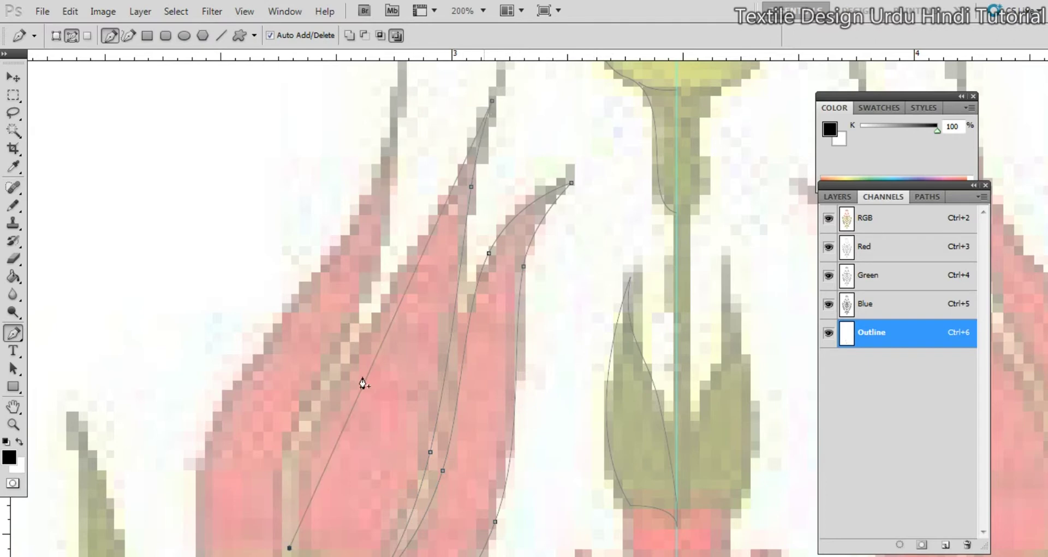
left_click_drag(365, 381, 337, 380)
left_click_drag(434, 204, 437, 227)
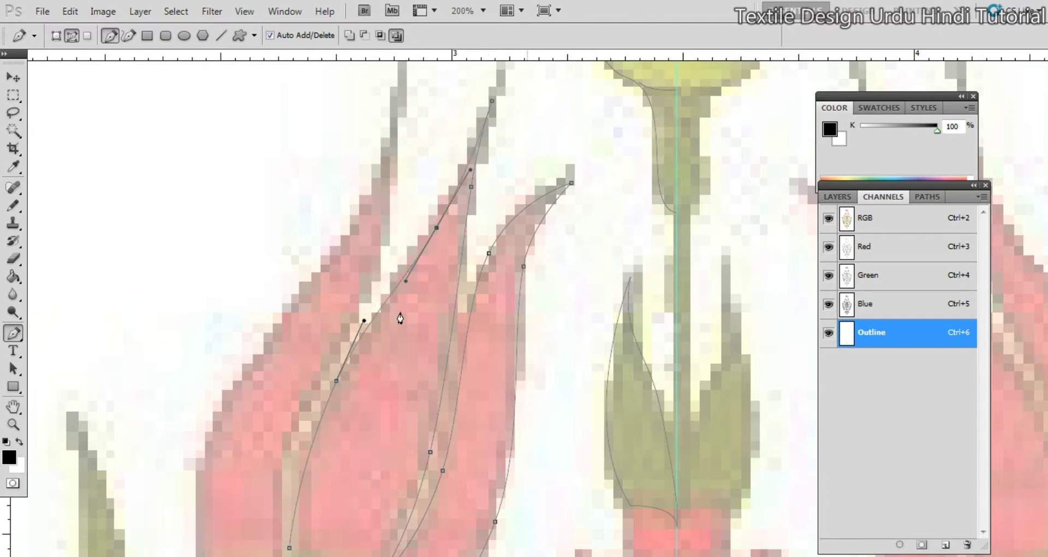
Trace the inner edge of the tulip's left petal from the green base up to its tip and bend it to fit
left_click(290, 549)
left_click_drag(358, 311, 394, 304)
left_click(424, 142)
left_click_drag(370, 368, 339, 392)
left_click_drag(383, 314, 368, 372)
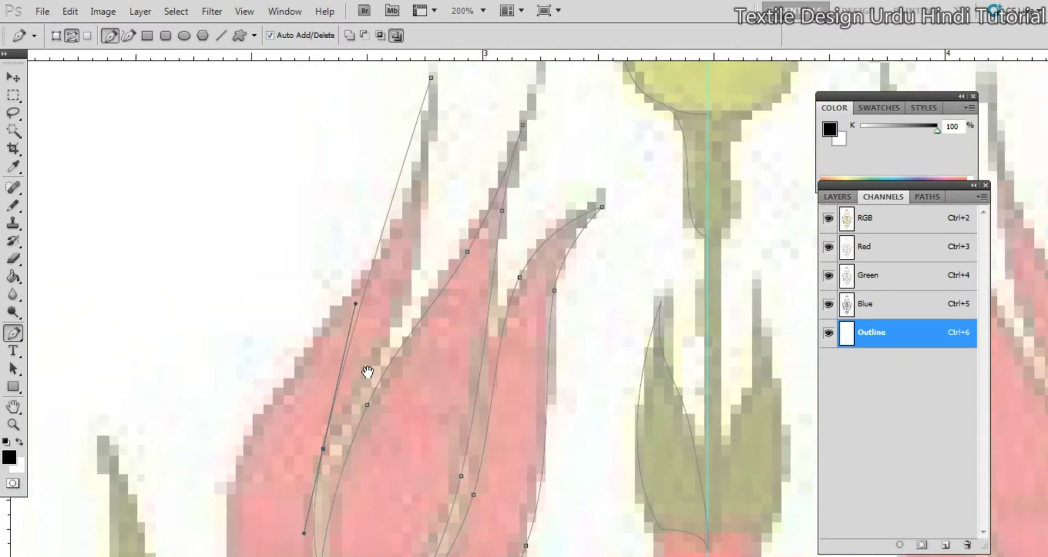
left_click_drag(389, 203, 419, 245)
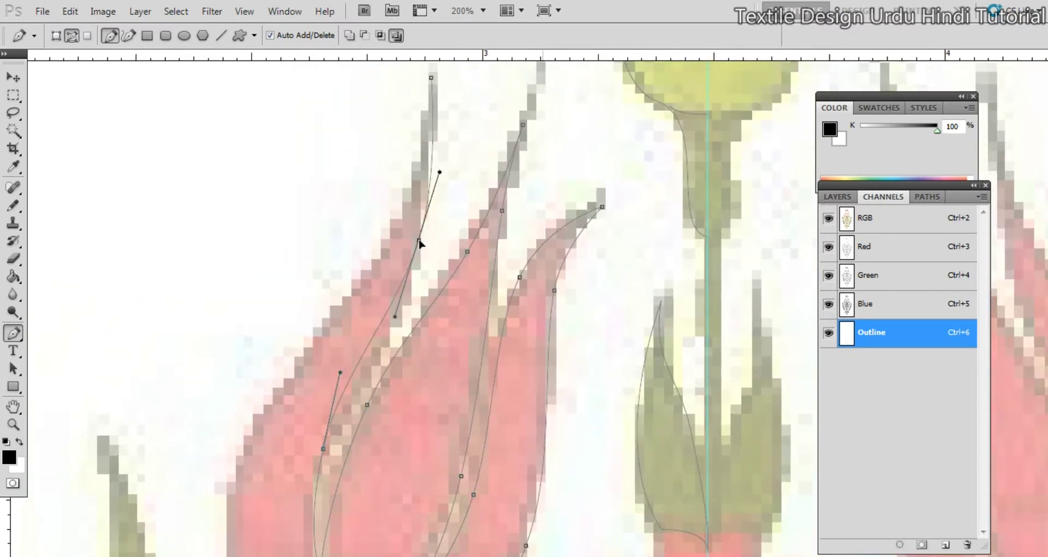
left_click_drag(431, 79, 424, 98)
Trace the outer edge of the tulip's left petal from its tip down to the green base and bend it outward
left_click(400, 190, "alt")
left_click_drag(375, 382, 448, 341)
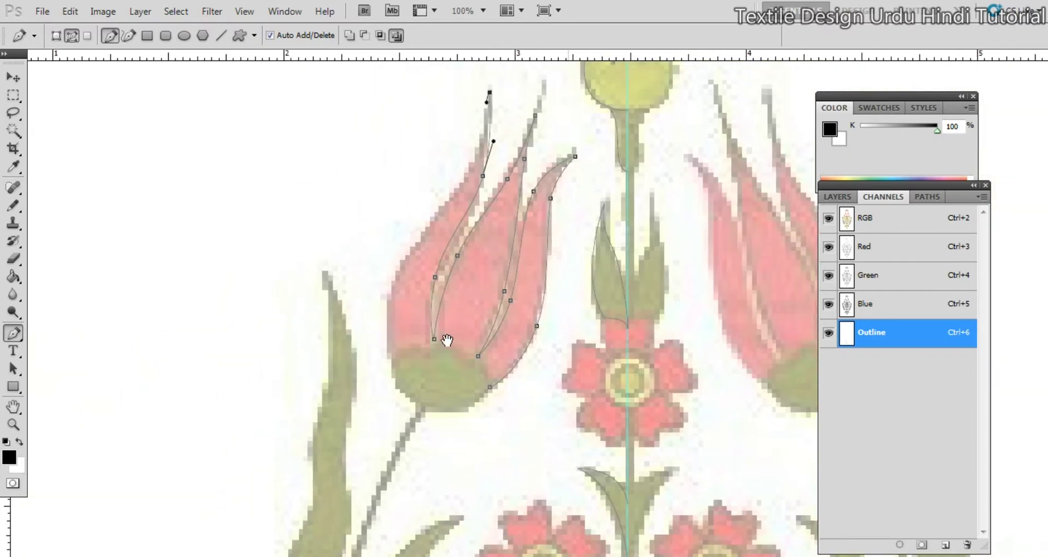
left_click_drag(390, 362, 433, 427)
left_click_drag(420, 329, 440, 410)
left_click_drag(507, 183, 476, 331)
left_click_drag(416, 365, 431, 341)
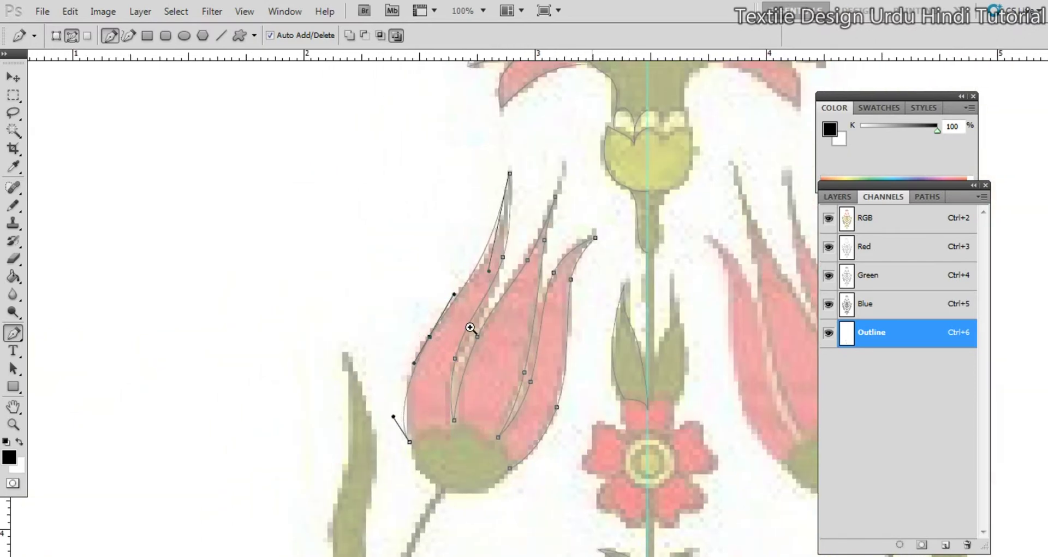
Adjust the left petal's outer curve and move its lower end onto the edge of the tulip's green base
left_click(470, 327, "ctrl")
left_click_drag(506, 214, 524, 192)
left_click_drag(450, 414, 473, 208)
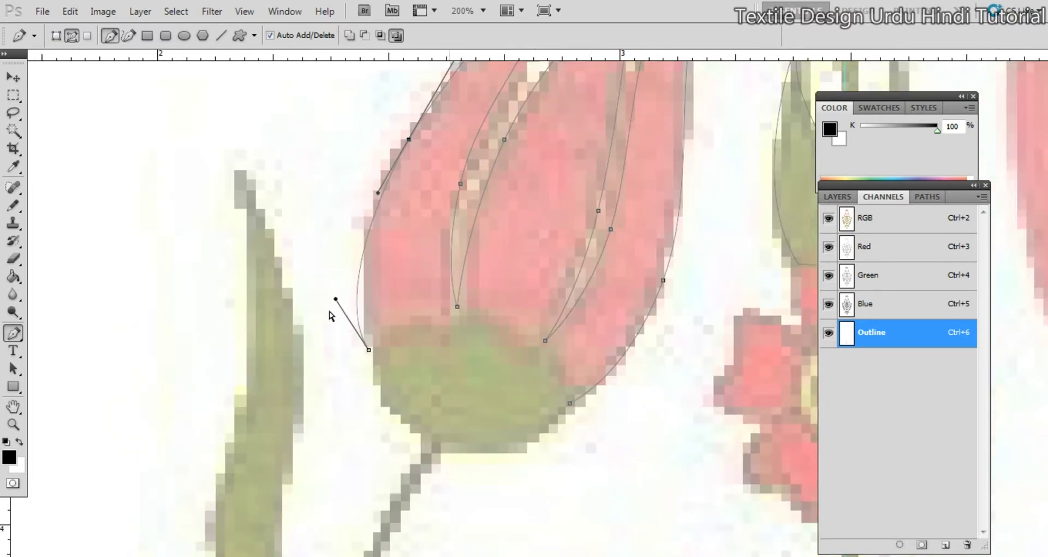
left_click_drag(336, 299, 343, 274)
left_click(369, 349, "ctrl")
left_click(381, 345, "ctrl")
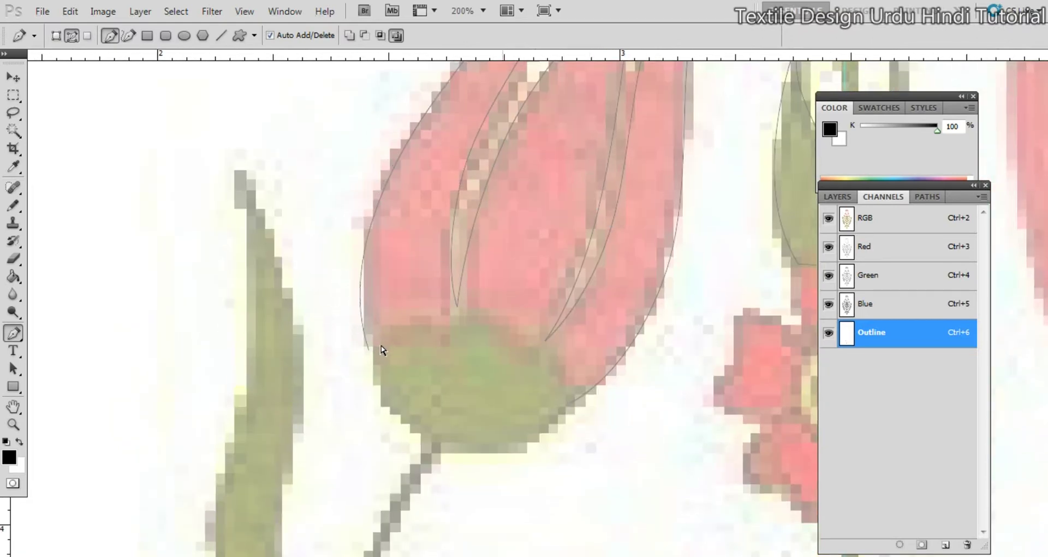
left_click_drag(369, 350, 376, 345)
left_click(489, 327, "alt")
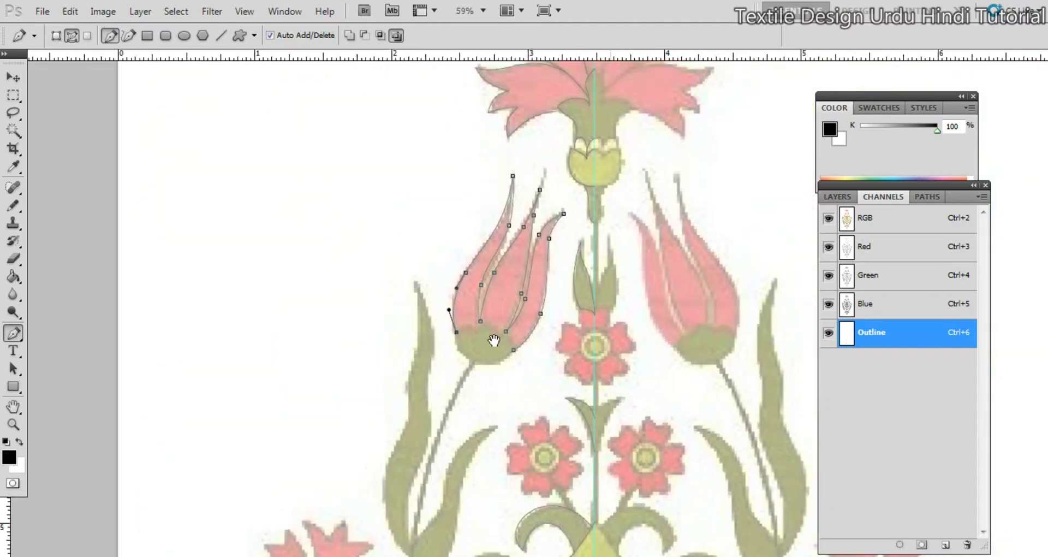
Trace the rounded underside of the tulip's green base between its two outer edges and adjust the curve handles
left_click_drag(494, 341, 607, 317)
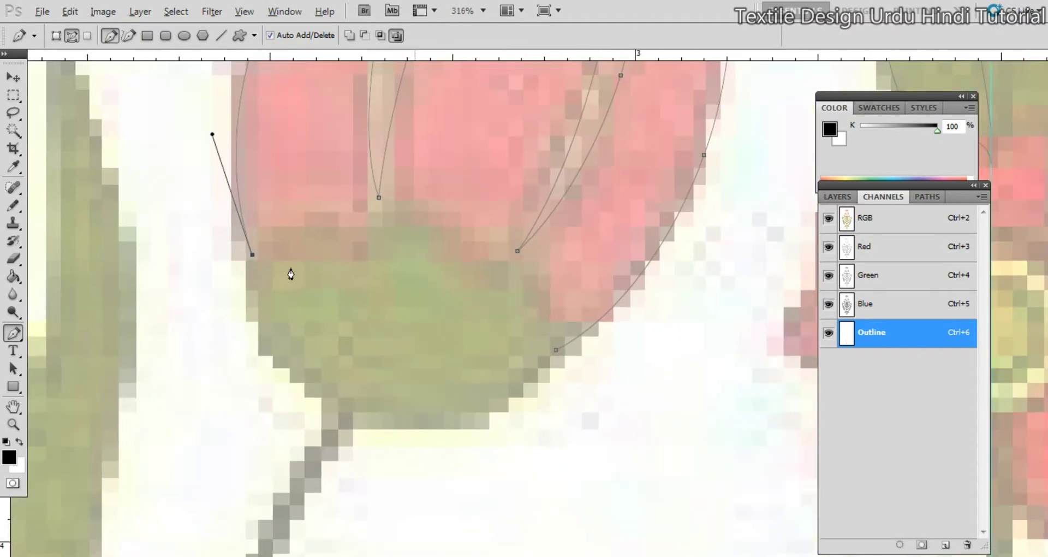
left_click_drag(252, 255, 270, 288)
left_click_drag(456, 382, 455, 479)
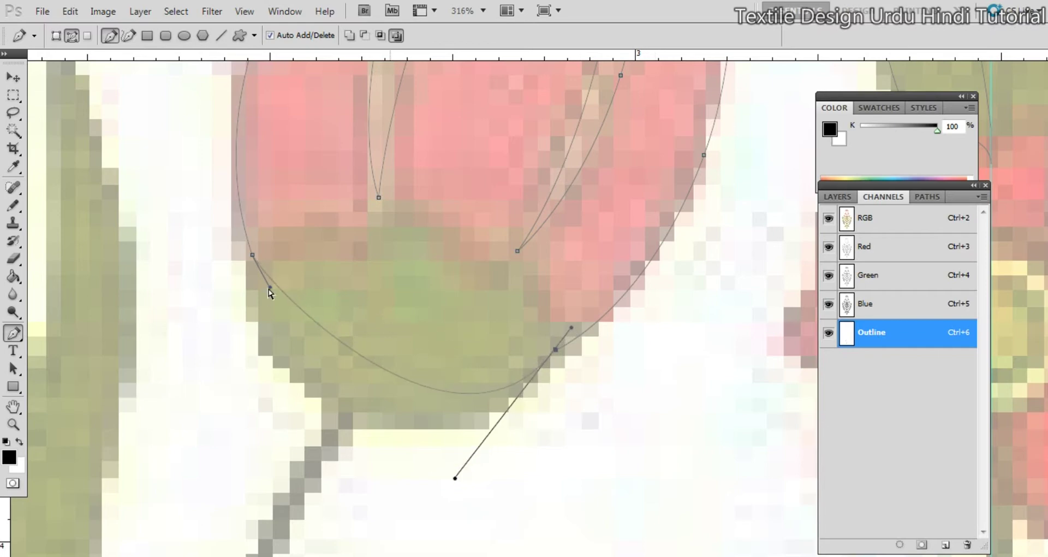
left_click_drag(270, 287, 266, 449)
left_click_drag(442, 367, 394, 363)
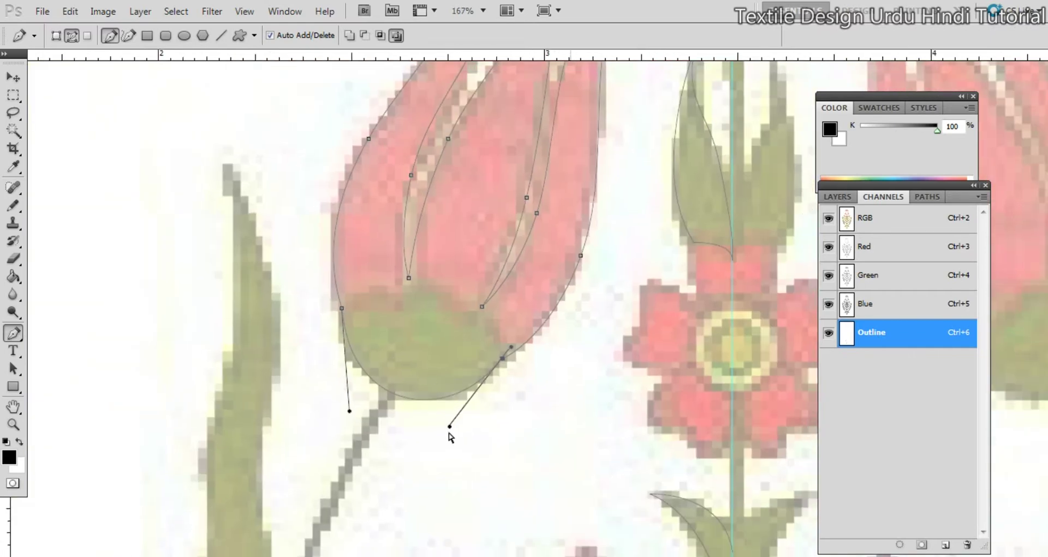
left_click_drag(449, 426, 439, 421)
Trace the right edge of the upright leaf above the lower-left carnation, from the leaf pair's base up to its tip
left_click_drag(321, 439, 435, 332)
left_click_drag(415, 375, 343, 386)
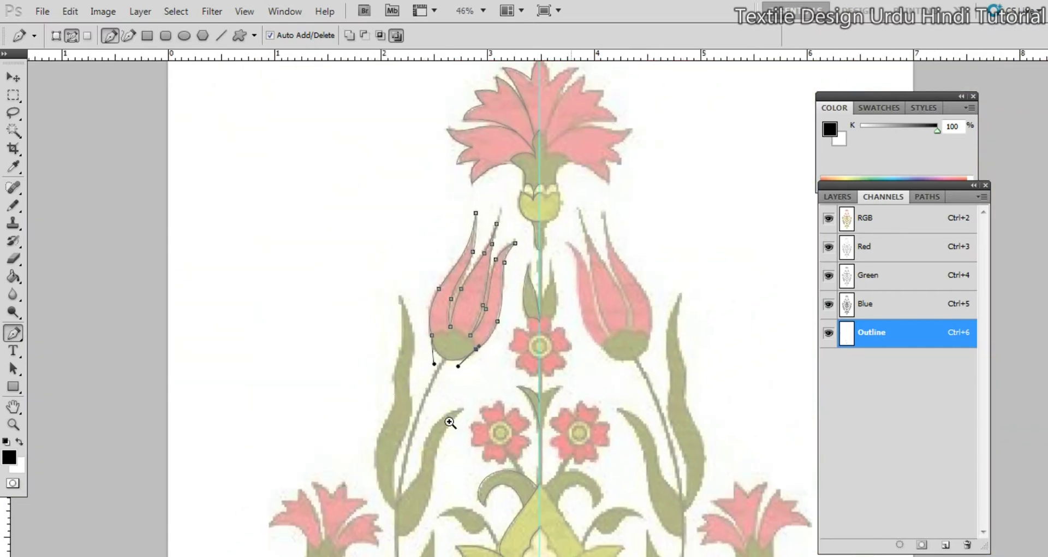
left_click_drag(479, 418, 449, 322)
left_click_drag(413, 420, 453, 273)
left_click_drag(477, 445, 447, 292)
left_click_drag(442, 385, 437, 322)
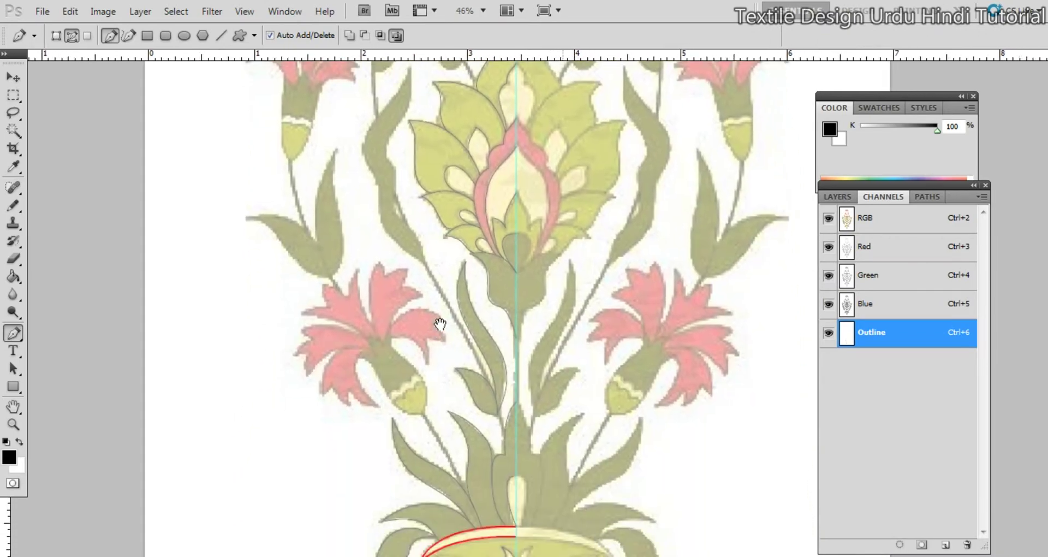
left_click_drag(392, 282, 508, 409)
left_click_drag(451, 360, 498, 362)
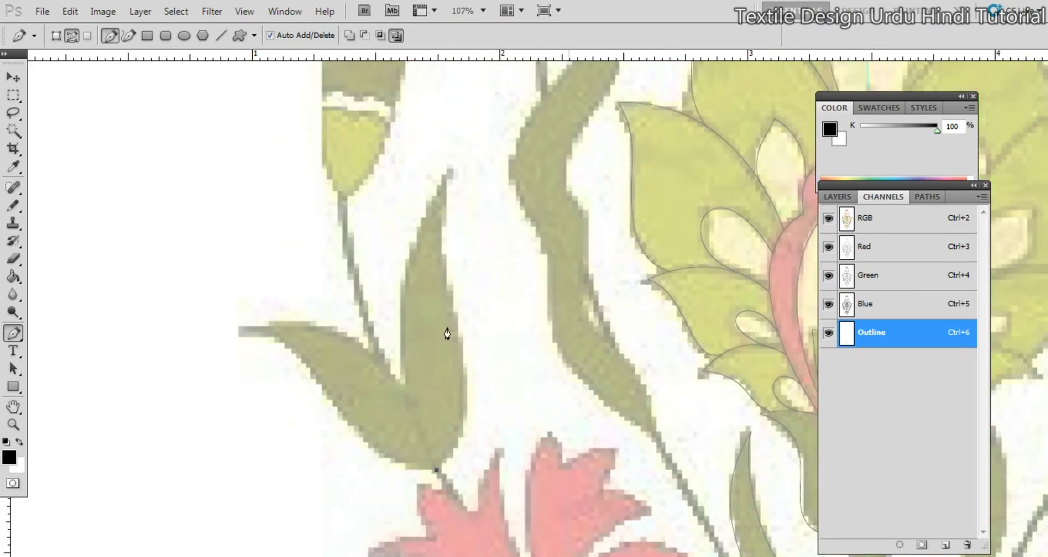
left_click_drag(451, 173, 414, 224)
left_click(429, 368)
left_click_drag(430, 368, 475, 389)
left_click(451, 247)
left_click_drag(451, 248, 443, 253)
left_click(452, 173)
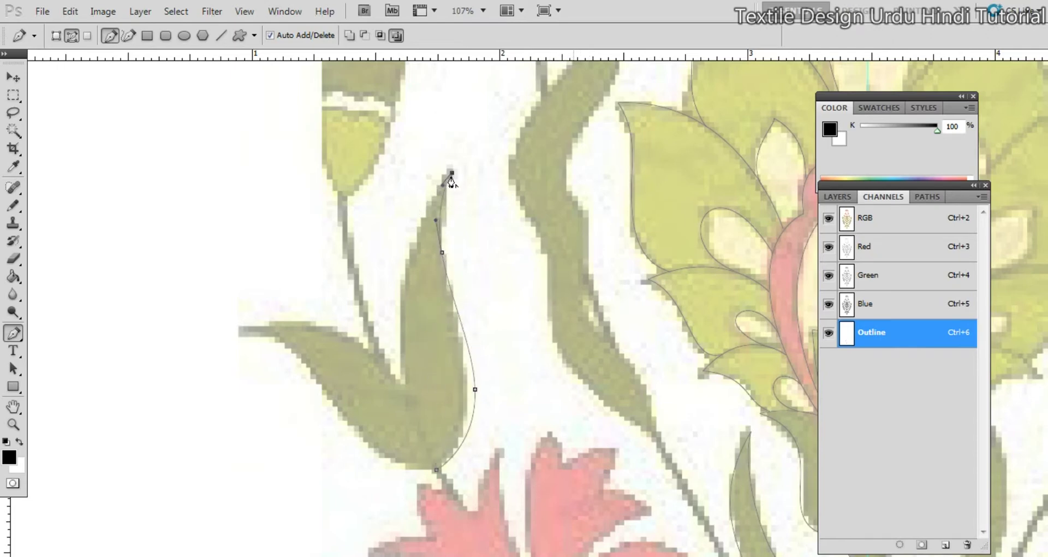
Trace the upright leaf's left edge to the notch, then the side leaf's upper edge and underside back to the base
left_click_drag(405, 381, 440, 487)
left_click(405, 381, "alt")
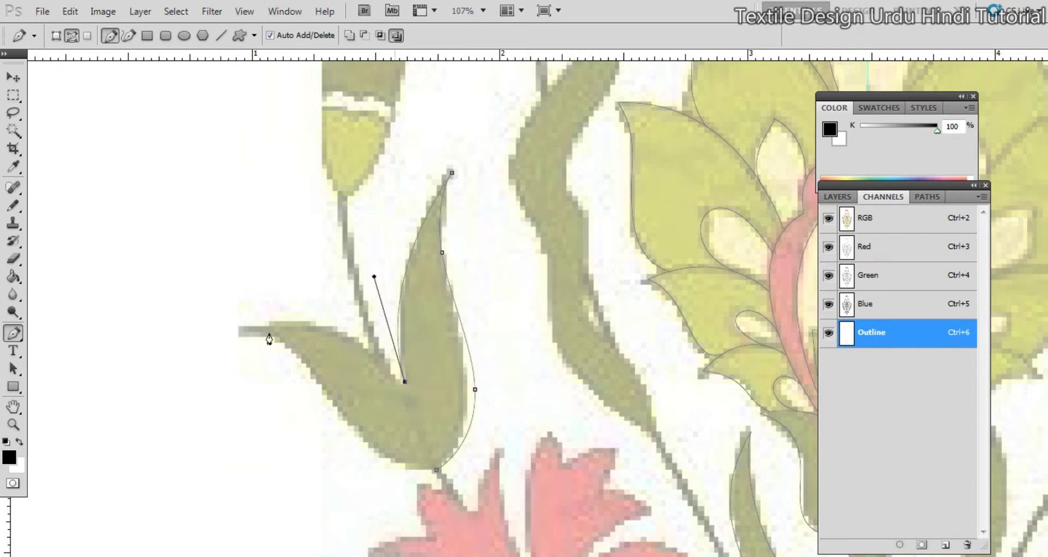
left_click_drag(251, 330, 146, 358)
left_click(252, 330, "alt")
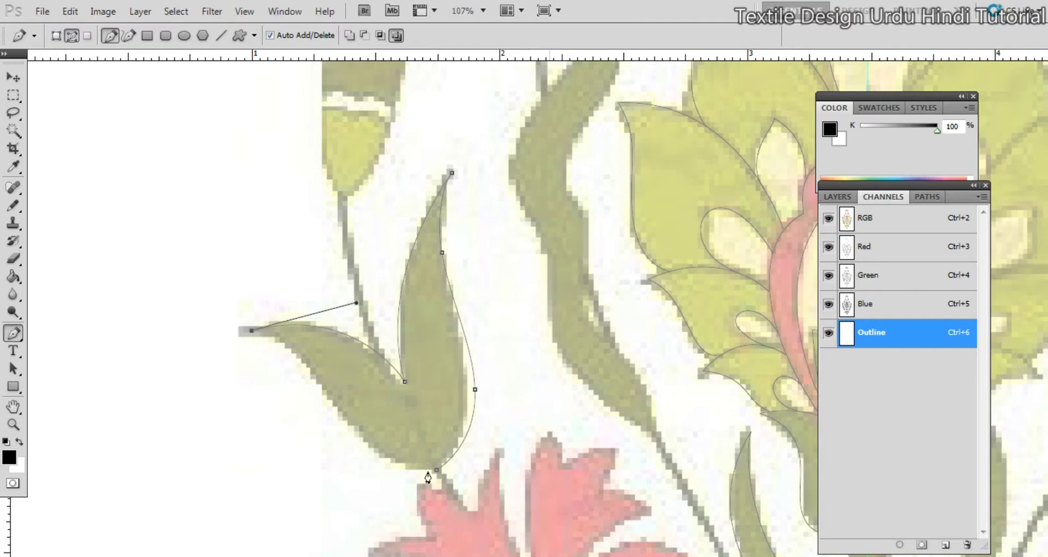
left_click_drag(428, 473, 473, 456)
left_click_drag(282, 358, 309, 367)
left_click_drag(381, 439, 364, 443)
Trace the left carnation's yellow cup with its scalloped pale rim, down to the top of the stem
left_click_drag(383, 351, 454, 431)
left_click(397, 486, "ctrl")
left_click_drag(460, 419, 453, 421)
left_click_drag(385, 340, 399, 453)
left_click_drag(373, 316, 452, 433)
left_click(481, 412, "ctrl")
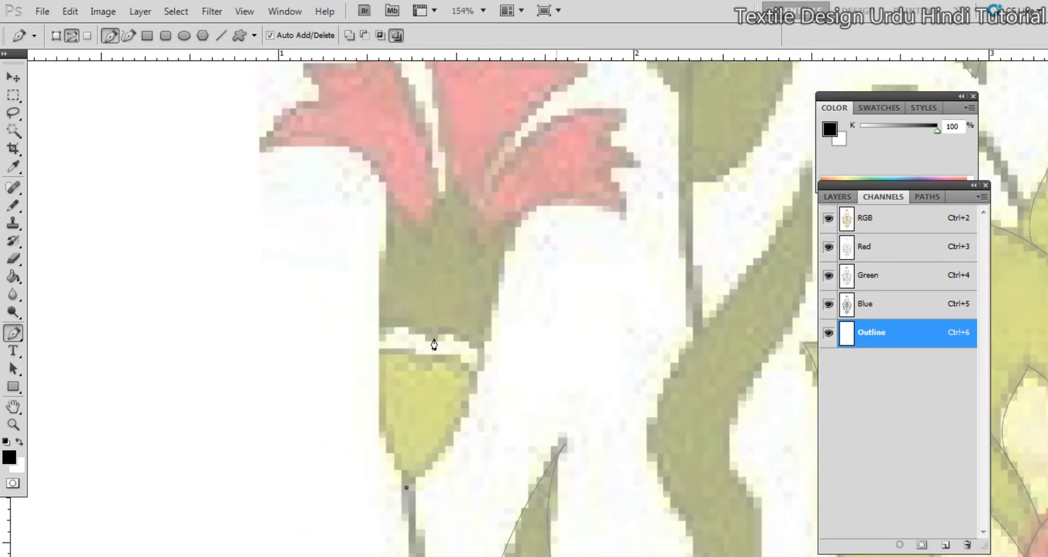
left_click_drag(433, 335, 381, 364)
left_click_drag(441, 396, 467, 402)
left_click_drag(478, 363, 422, 340)
left_click_drag(376, 373, 407, 327)
left_click_drag(406, 487, 427, 515)
Trace the upper edge of the left carnation's right petal from the green calyx out to its upper tip and curve it
left_click_drag(452, 371, 428, 431)
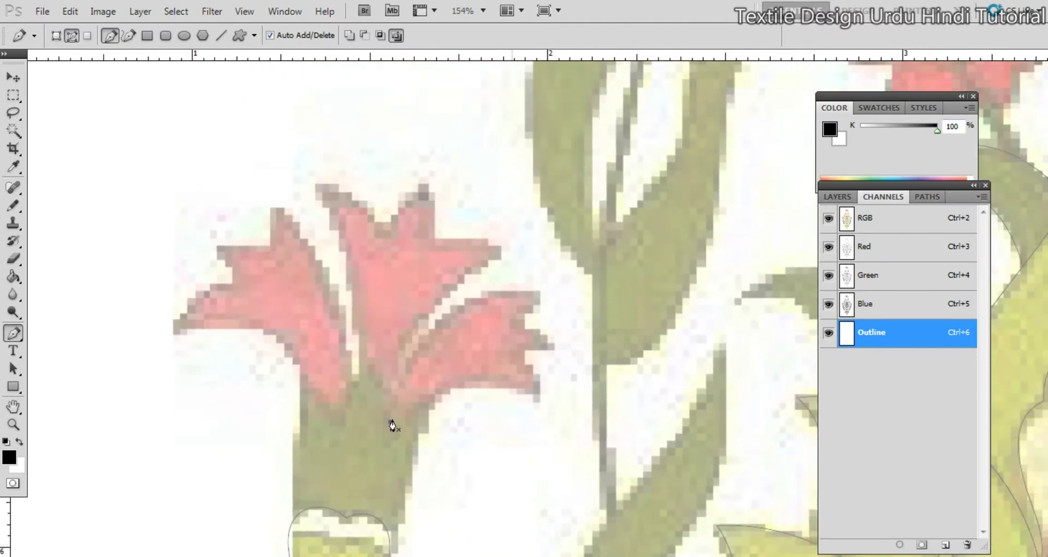
mouse_move(539, 292)
left_mouse_down()
mouse_move(550, 291)
mouse_move(433, 284)
left_mouse_up()
mouse_move(451, 324)
left_mouse_down()
mouse_move(447, 314)
mouse_move(498, 317)
mouse_move(573, 361)
left_mouse_up()
left_click(535, 328, "ctrl")
left_click(536, 328, "ctrl")
Lay straight path segments along the right petal's jagged outer edge, through its notches and tips, back to the calyx
left_click(545, 258)
left_click(498, 316, "alt")
left_click(572, 367)
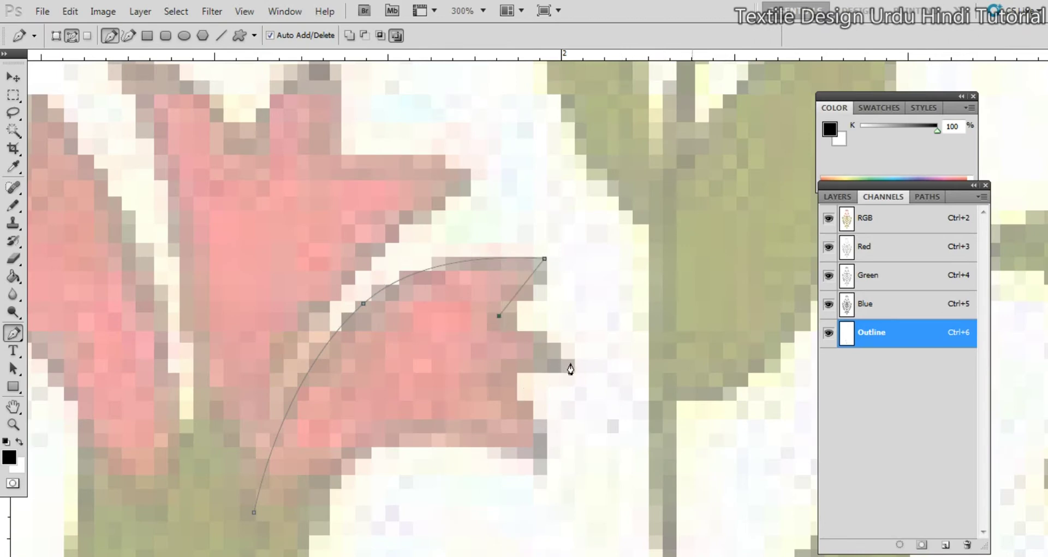
left_click(503, 377)
left_click(548, 473)
left_click(254, 513)
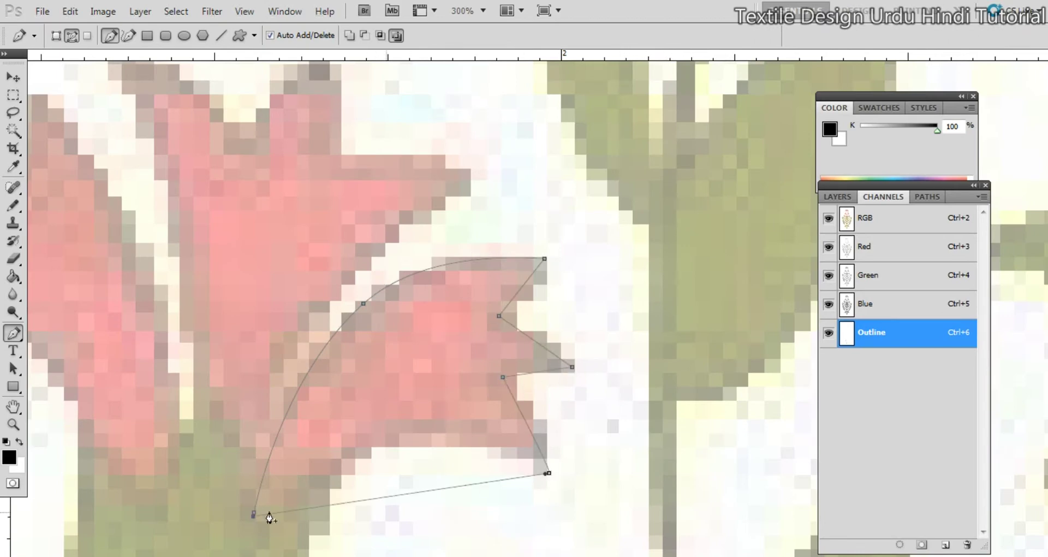
Curve the left carnation's right petal along its underside and jagged outer edge, and finish that path
left_click_drag(435, 494, 424, 442)
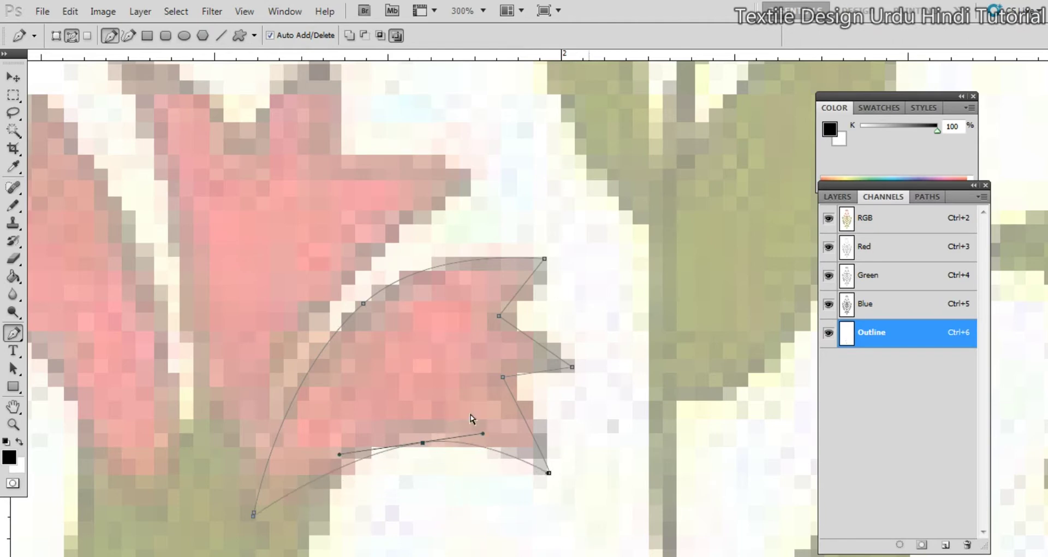
left_click_drag(525, 421, 539, 415)
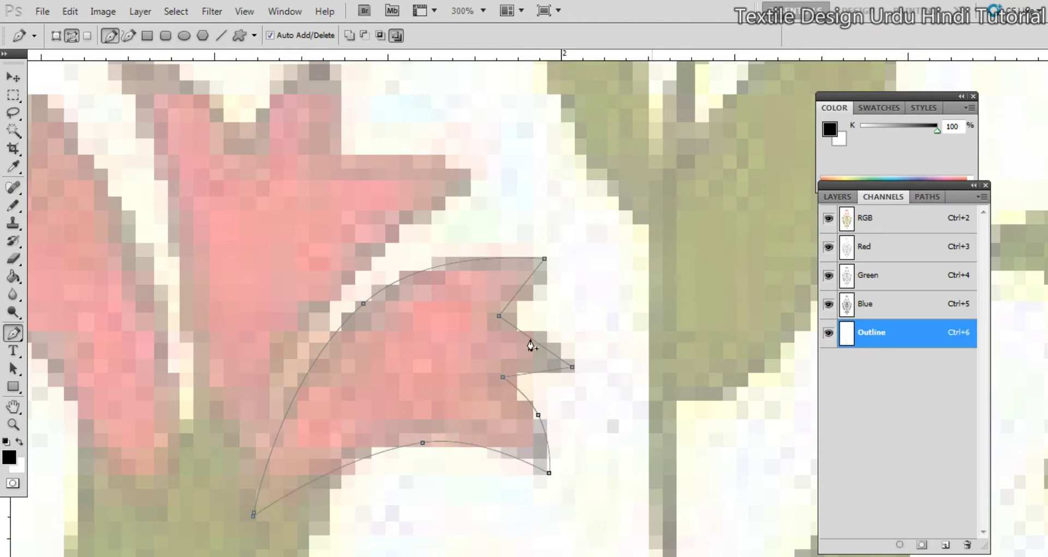
left_click_drag(527, 337, 540, 332)
left_click_drag(542, 372, 531, 364)
left_click(522, 288)
left_click_drag(522, 288, 513, 287)
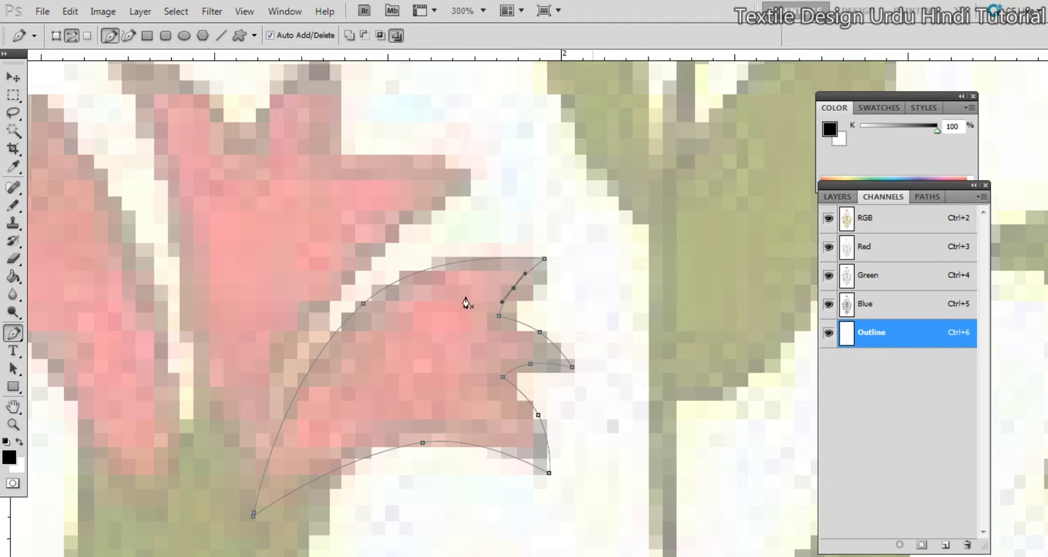
left_click_drag(341, 378, 424, 351)
left_click_drag(344, 349, 346, 371)
left_click(347, 411, "ctrl")
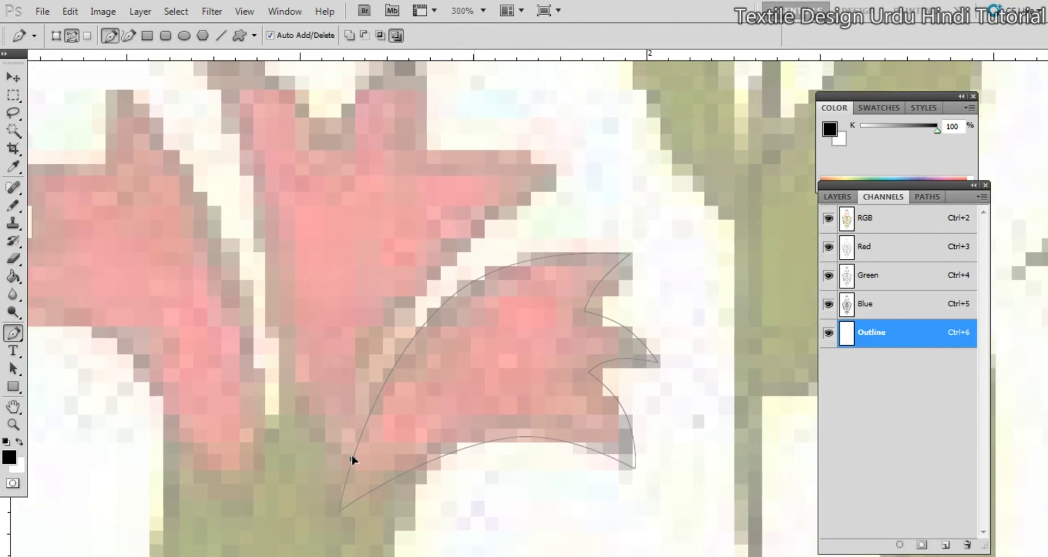
Lay a closed path of straight segments around the left carnation's middle petal, through its tips and notches from the calyx
left_click_drag(557, 211, 545, 258)
left_click(539, 231)
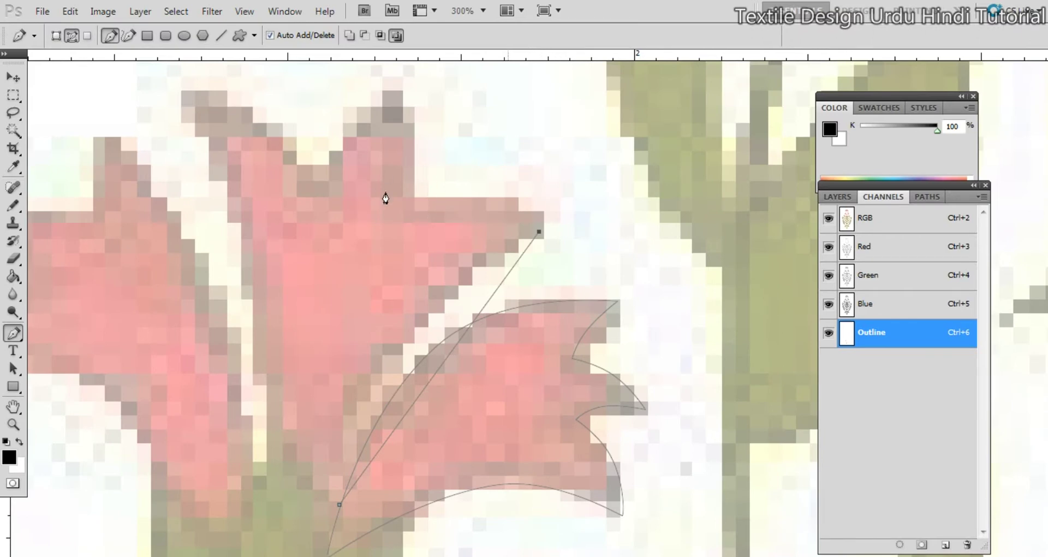
left_click(410, 206)
left_click(399, 106)
left_click(318, 175)
left_click(399, 103)
left_click(314, 182)
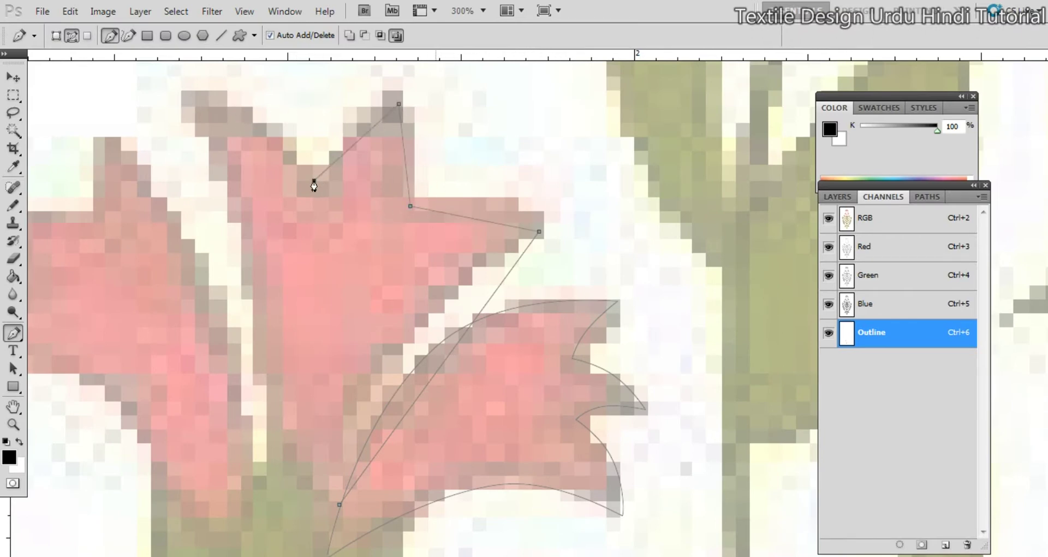
left_click(190, 96)
left_click(339, 507)
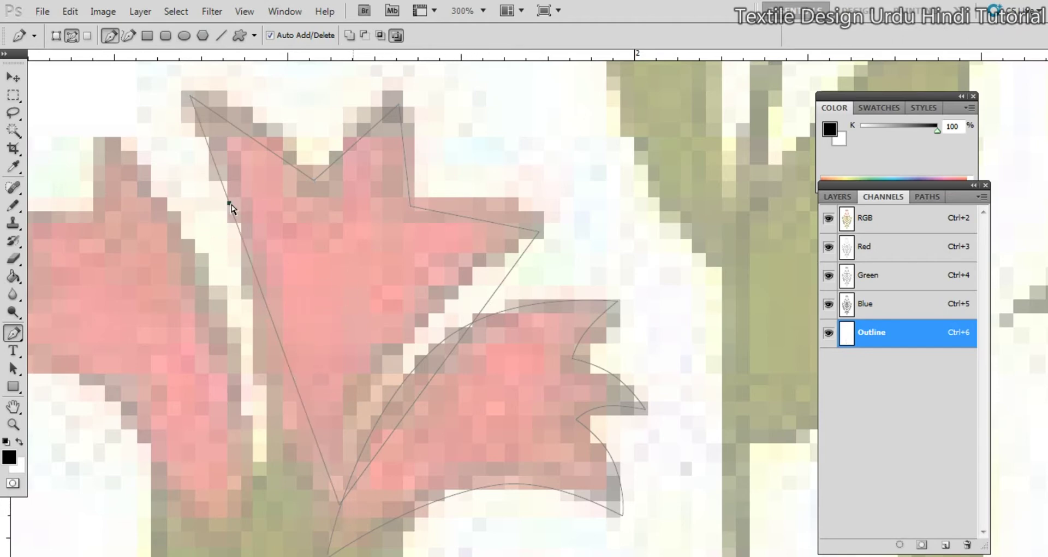
Curve the middle petal's right edge, the upper side of its right tip and both sides of its central point
left_click_drag(376, 234, 463, 193)
left_click_drag(446, 370, 394, 352)
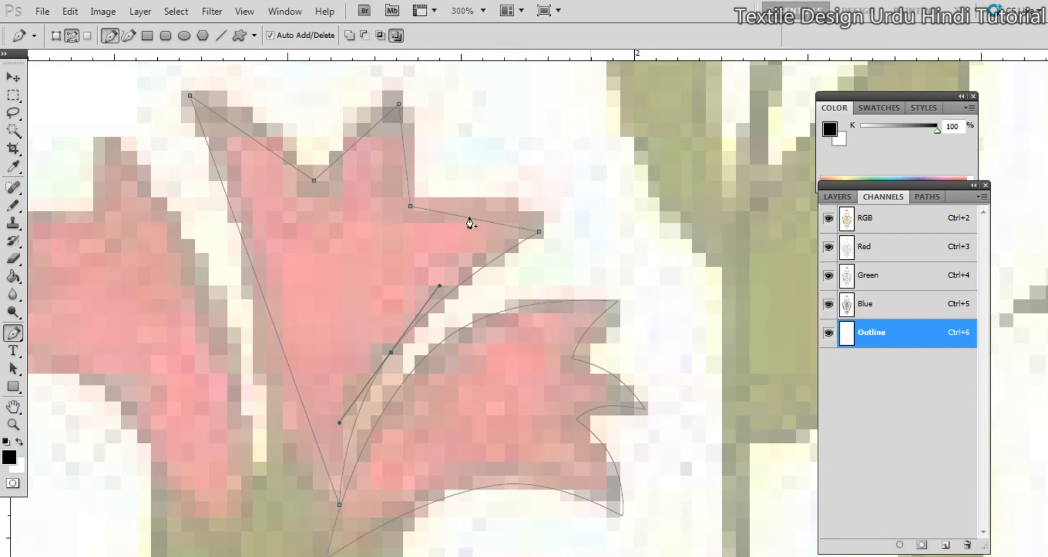
left_click_drag(480, 187, 493, 204)
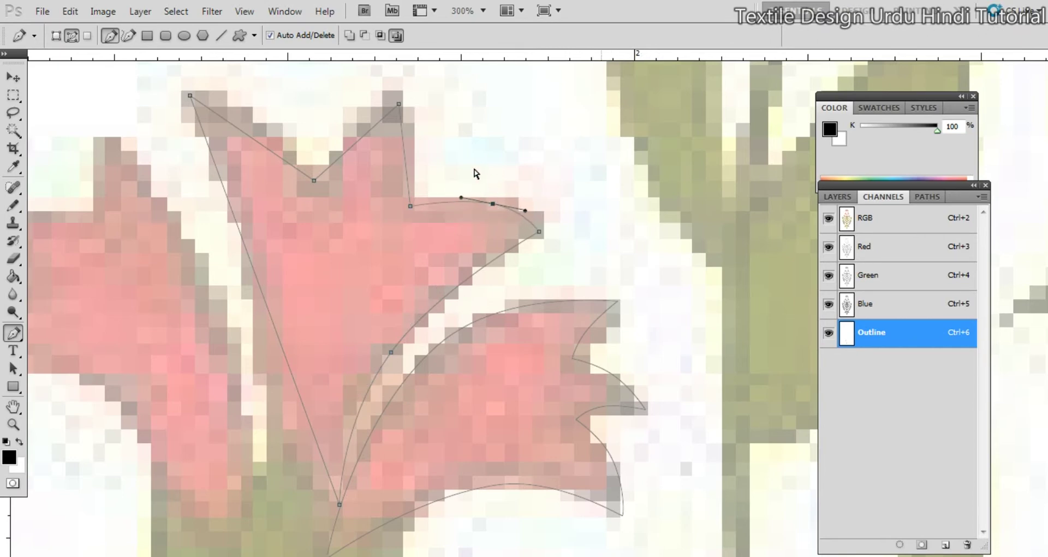
left_click(404, 156)
left_click_drag(405, 156, 340, 135)
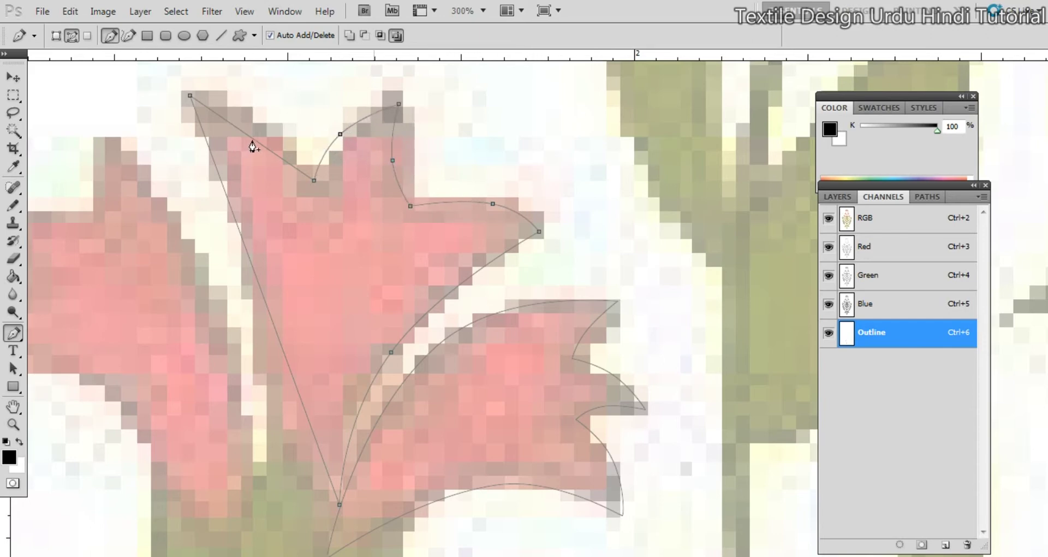
Curve the middle petal's upper-left notch and its long left edge to follow the motif, and finish that path
left_click_drag(252, 143, 264, 125)
left_click_drag(276, 332, 266, 378)
left_click(211, 190)
left_click_drag(211, 191, 241, 204)
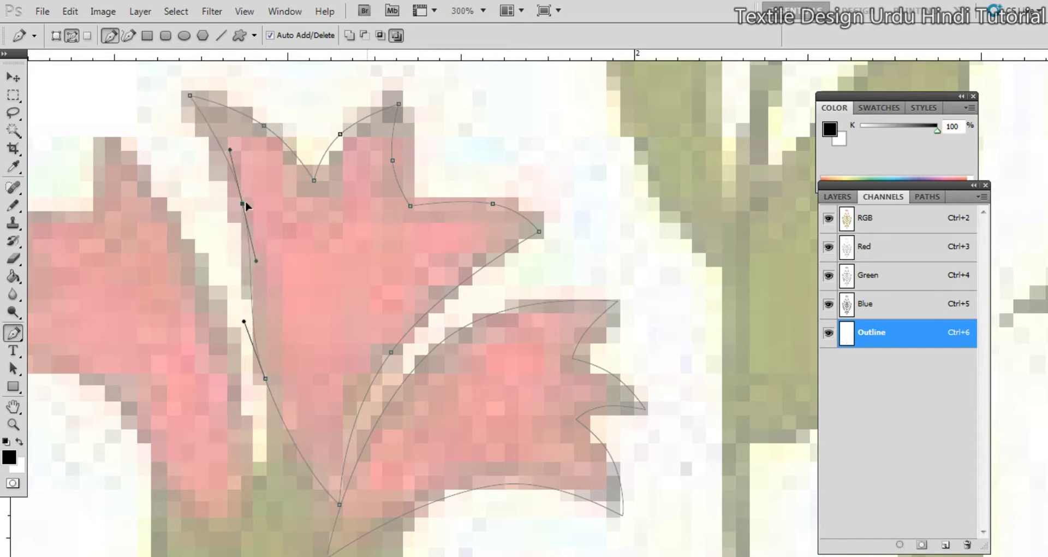
left_click(213, 132)
left_click_drag(212, 134, 212, 144)
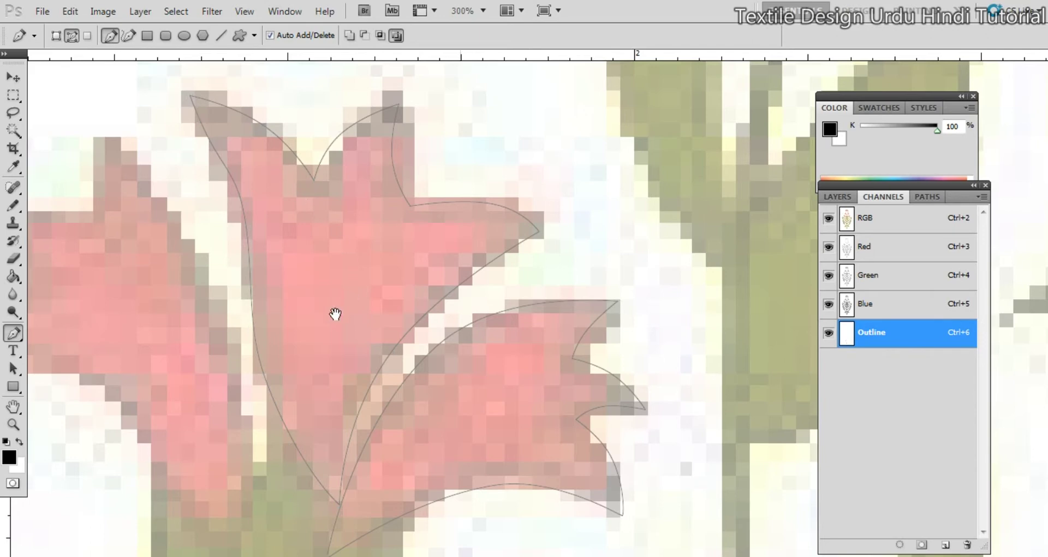
Lay a closed path of straight segments around the left carnation's left petal, through its tips and notches from the calyx
scroll(339, 246, "down", 3)
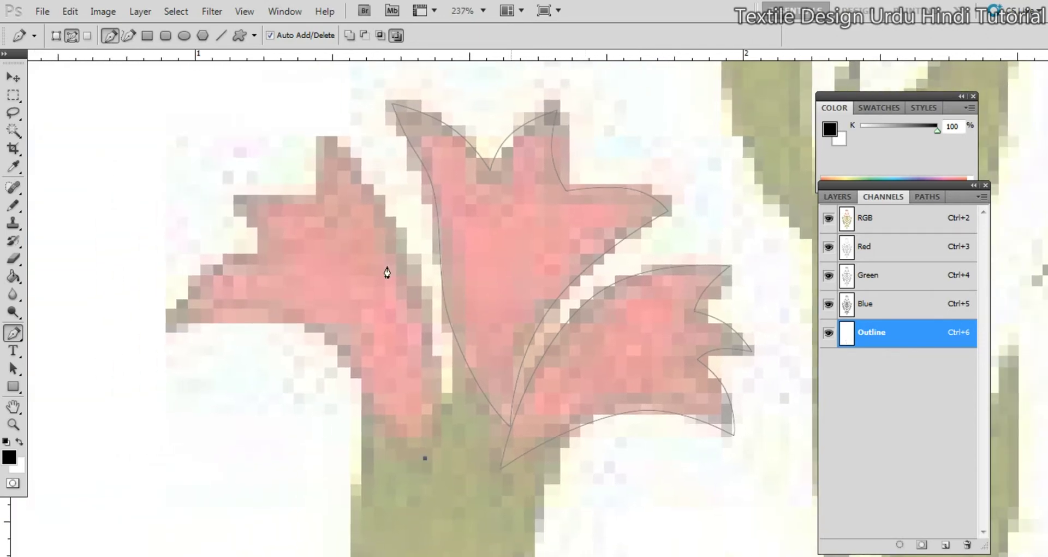
left_click(330, 139)
left_click(320, 207)
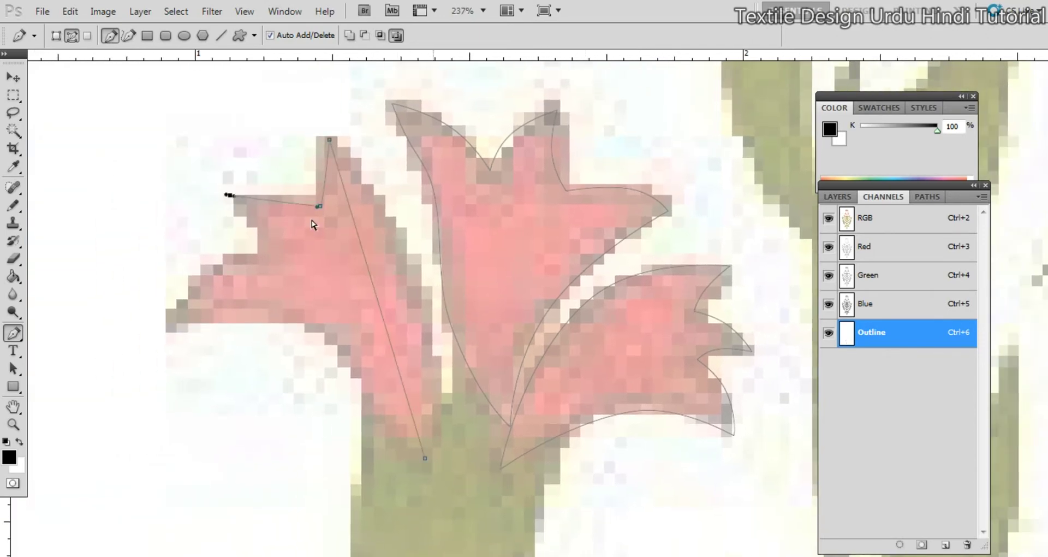
left_click(236, 196)
left_click(269, 250)
left_click(165, 327)
left_click(424, 459)
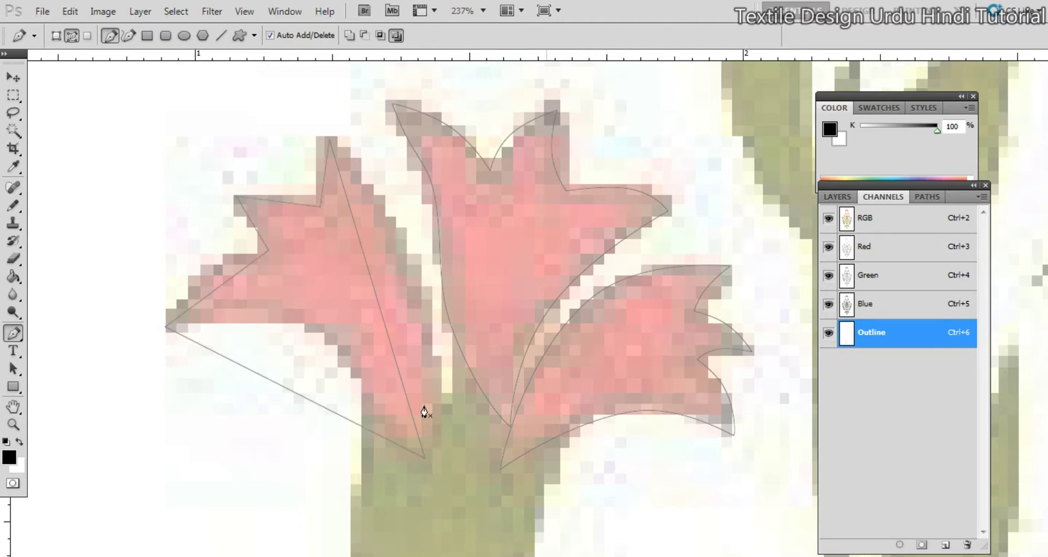
Curve the left petal's right edge and the sides of its upper notches, extending its top tip slightly upward
left_click(376, 297)
left_click_drag(376, 297, 415, 276)
left_click(323, 181)
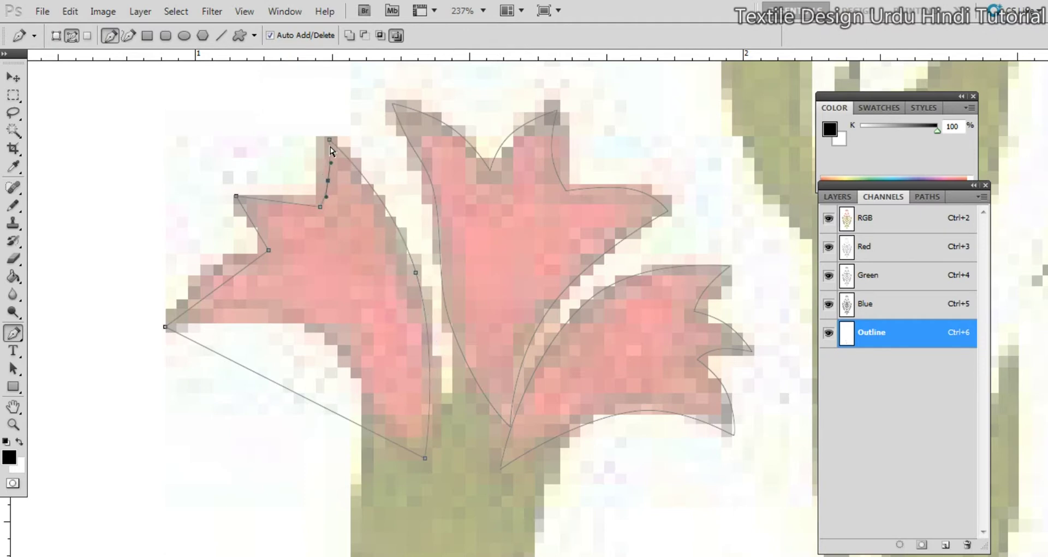
left_click_drag(328, 140, 325, 133)
left_click(281, 201)
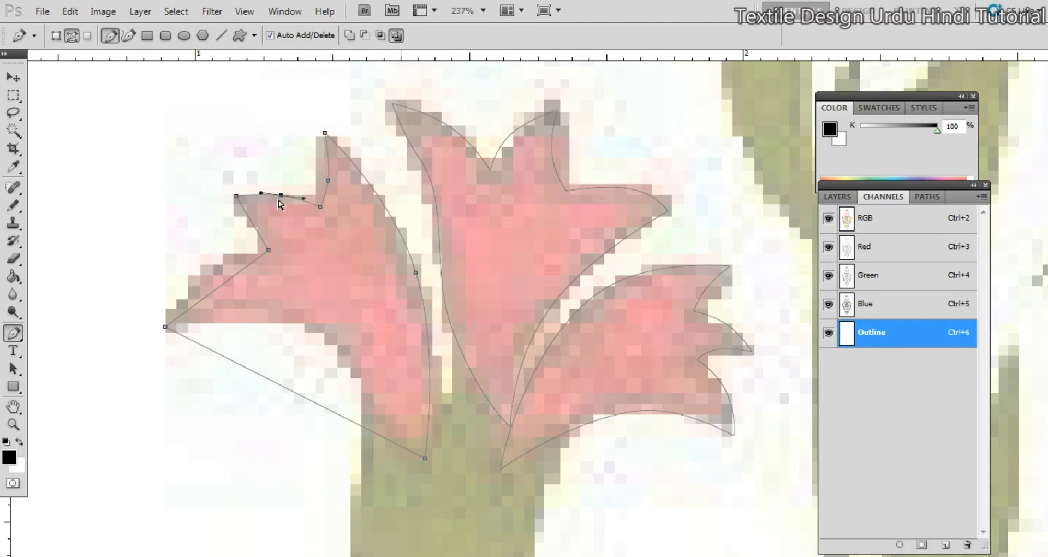
left_click_drag(280, 201, 260, 223)
Curve the left petal's lower outer edge and underside to match the motif, and finish that path
left_click(218, 294)
left_click_drag(218, 293, 211, 267)
left_click(273, 381)
left_click_drag(272, 381, 314, 334)
scroll(419, 335, "down", 8)
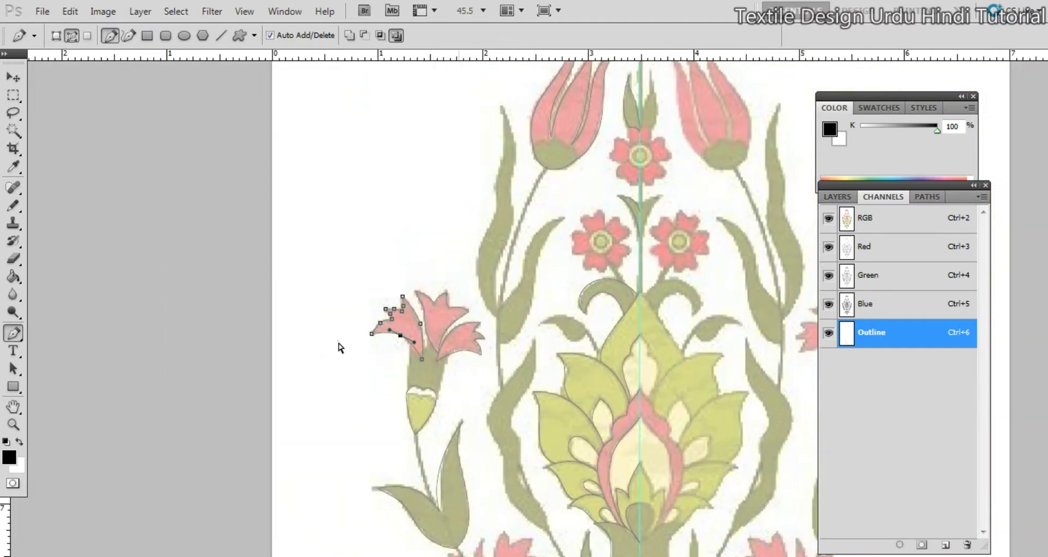
left_click(338, 348, "ctrl")
Start a path at the base of the wavy leaf beside the central flower and trace its right edge to the inner bend
left_click_drag(538, 346, 450, 266)
left_click_drag(474, 404, 462, 378)
left_click_drag(421, 322, 450, 381)
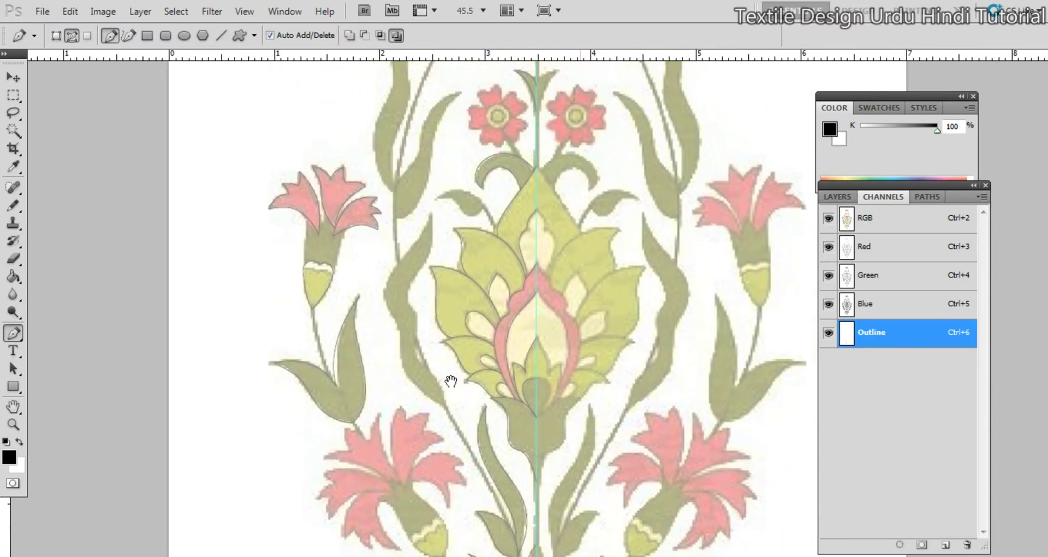
left_click_drag(476, 464, 454, 445)
left_click_drag(454, 348, 496, 378)
left_click_drag(424, 301, 498, 340)
left_click(423, 302, "alt")
left_click_drag(408, 266, 456, 416)
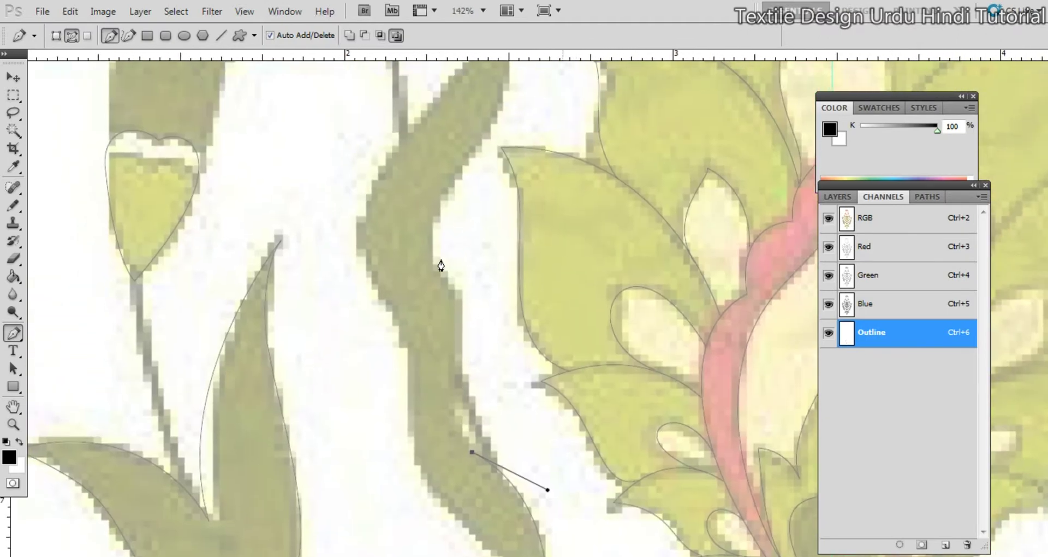
left_click_drag(443, 276, 480, 313)
left_click_drag(443, 445, 428, 404)
left_click_drag(449, 320, 432, 308)
Trace the wavy leaf's right edge from the inner bend to its upper tip, and curve it to the leaf
left_click_drag(415, 287, 429, 419)
left_click_drag(523, 155, 556, 254)
left_click_drag(446, 440, 412, 363)
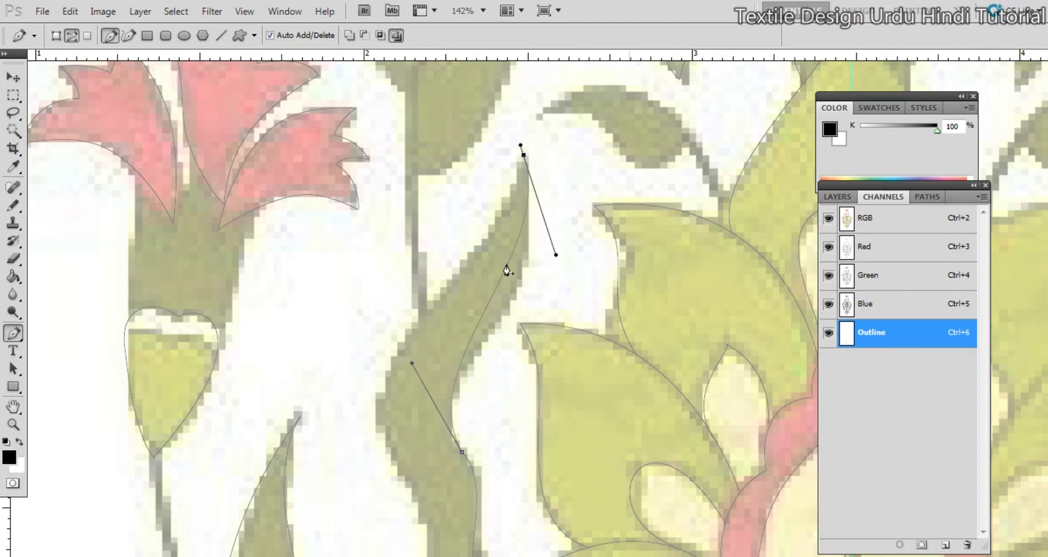
left_click(508, 262)
left_click_drag(509, 262, 520, 287)
left_click_drag(505, 208, 502, 217)
scroll(483, 262, "down", 2)
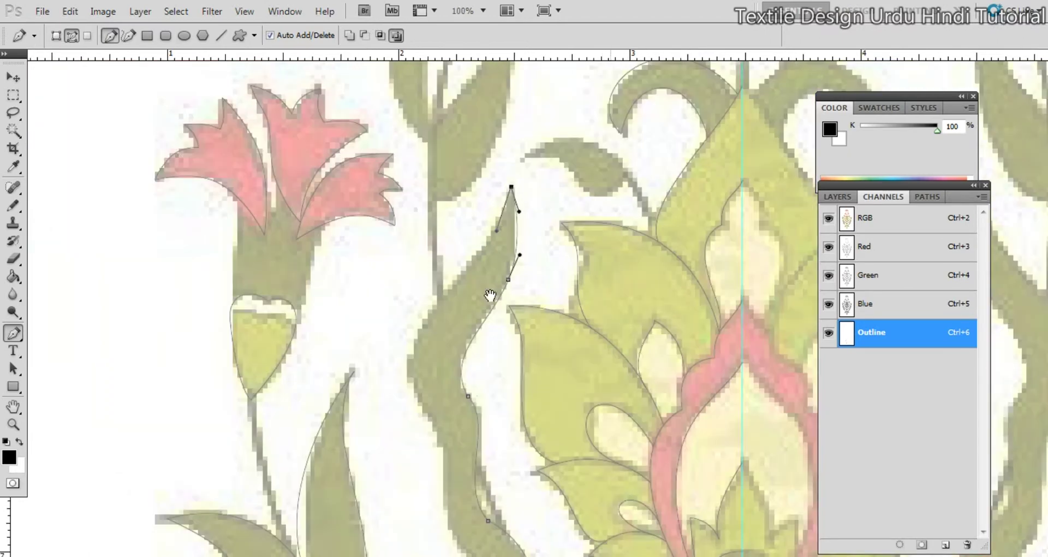
Trace the wavy leaf's left edge from its tip around the outer bend and adjust the curve to fit
left_click_drag(480, 403, 510, 409)
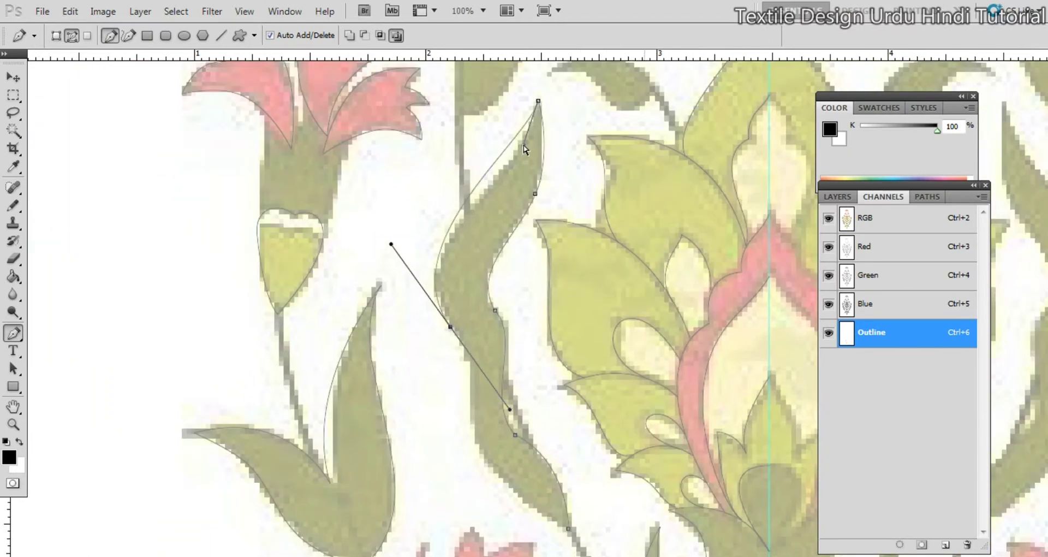
left_click_drag(523, 145, 520, 178)
left_click_drag(392, 244, 408, 229)
left_click(451, 327, "alt")
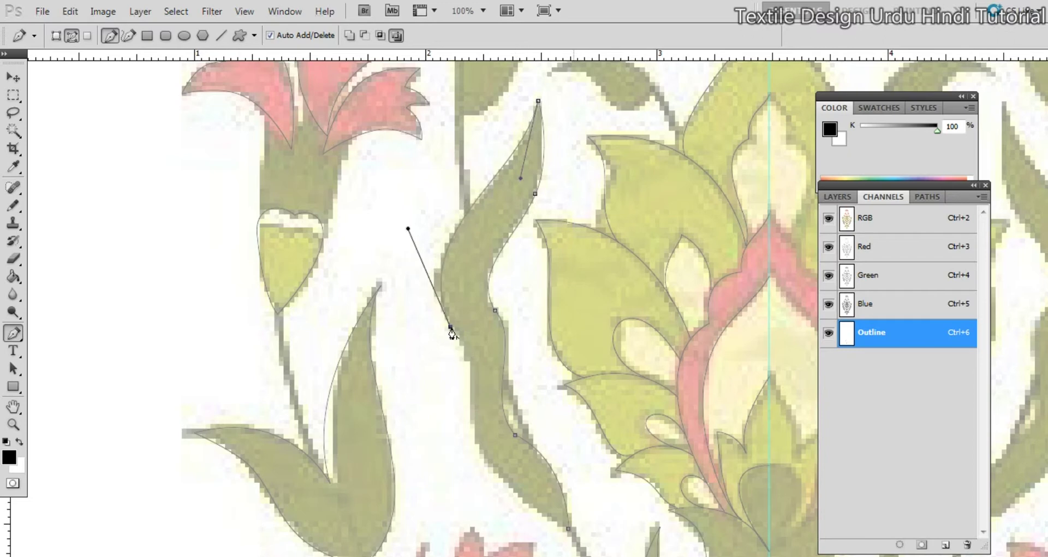
Trace the wavy leaf's lower left edge back to the base, close the path and curve the last segment outward
left_click_drag(472, 402, 440, 367)
left_click_drag(444, 330, 441, 350)
left_click_drag(467, 383, 424, 291)
left_click(498, 369)
left_click(418, 258, "ctrl")
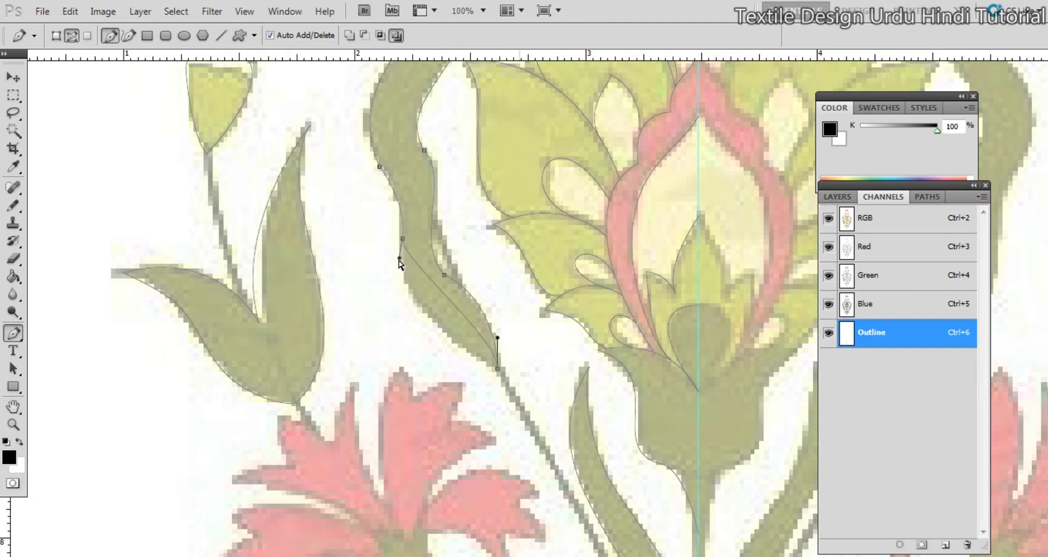
left_click_drag(401, 260, 401, 346)
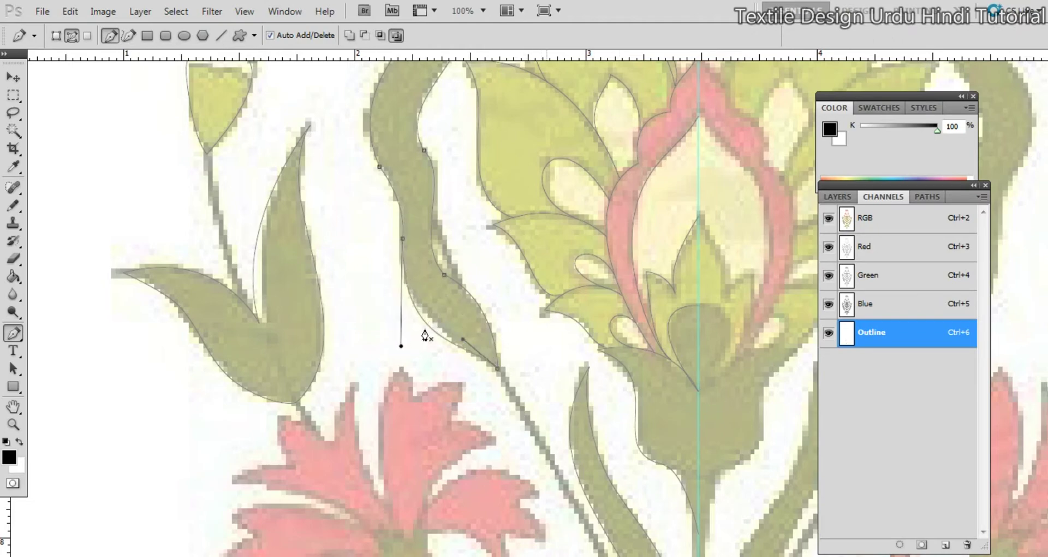
Trace the right edge of the curved leaf below the tulip stem, from its base to its pointed tip
scroll(402, 321, "up", 10)
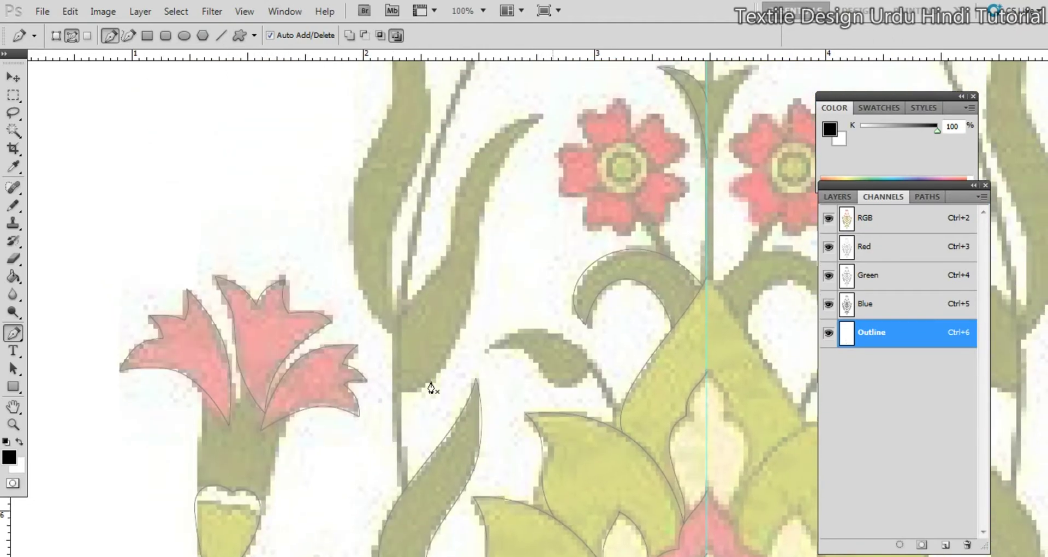
left_click_drag(403, 390, 426, 378)
left_click_drag(529, 124, 399, 252)
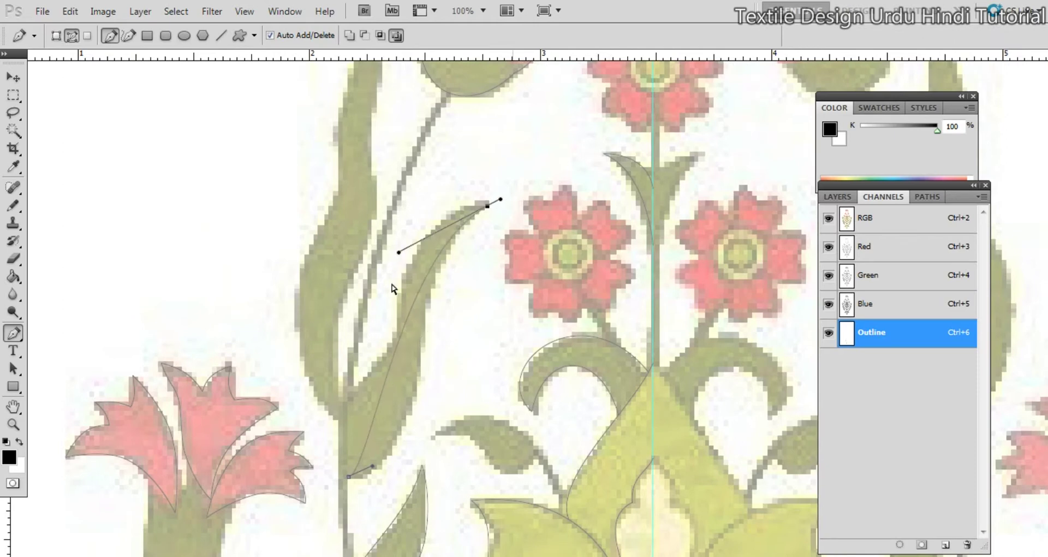
left_click_drag(388, 385, 417, 403)
left_click(488, 207)
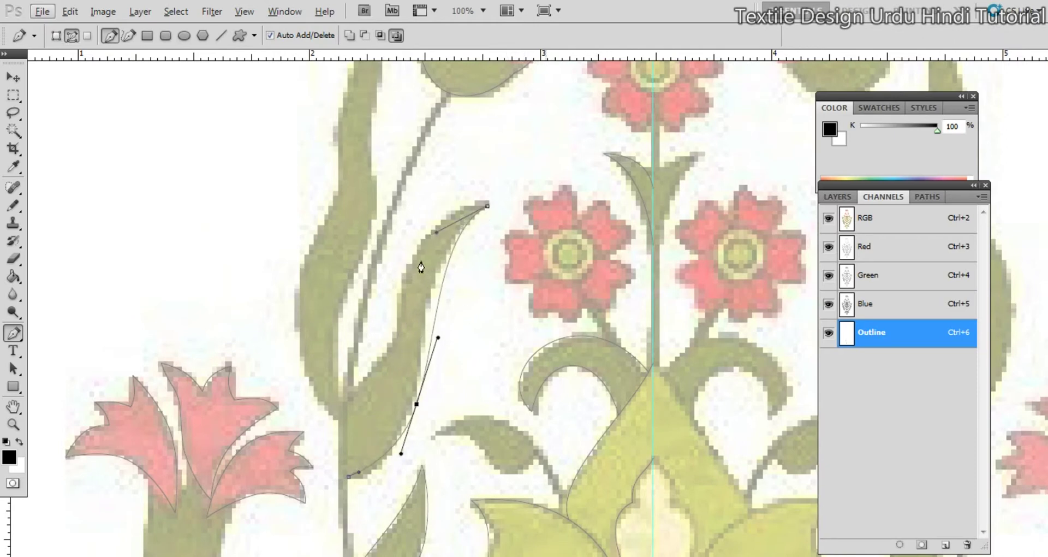
Trace the curved leaf's left edge from the tip back down to the base and close the path
mouse_move(397, 287)
left_mouse_down()
mouse_move(384, 366)
mouse_move(408, 290)
left_mouse_up()
left_click(397, 288, "alt")
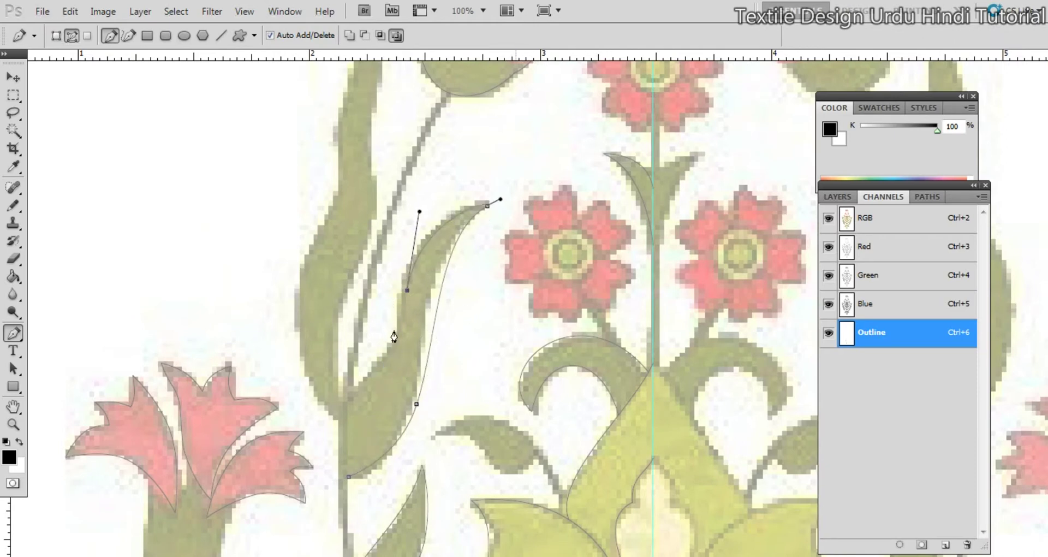
mouse_move(351, 391)
left_mouse_down()
mouse_move(316, 406)
mouse_move(341, 426)
mouse_move(334, 398)
left_mouse_up()
left_click(350, 476)
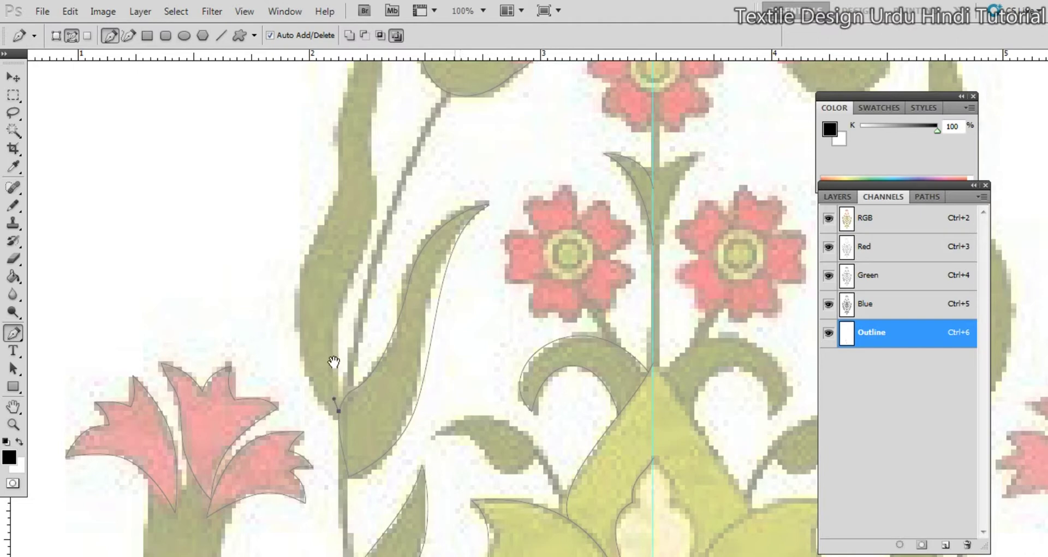
Trace the right edge of the tall leaf left of the tulip, from its base up to its pointed tip
left_click_drag(336, 355, 341, 455)
left_click_drag(374, 254, 365, 235)
left_click_drag(343, 511, 321, 427)
left_click_drag(381, 273, 398, 344)
left_click_drag(373, 254, 458, 355)
left_click_drag(410, 425, 400, 399)
left_click_drag(416, 321, 422, 257)
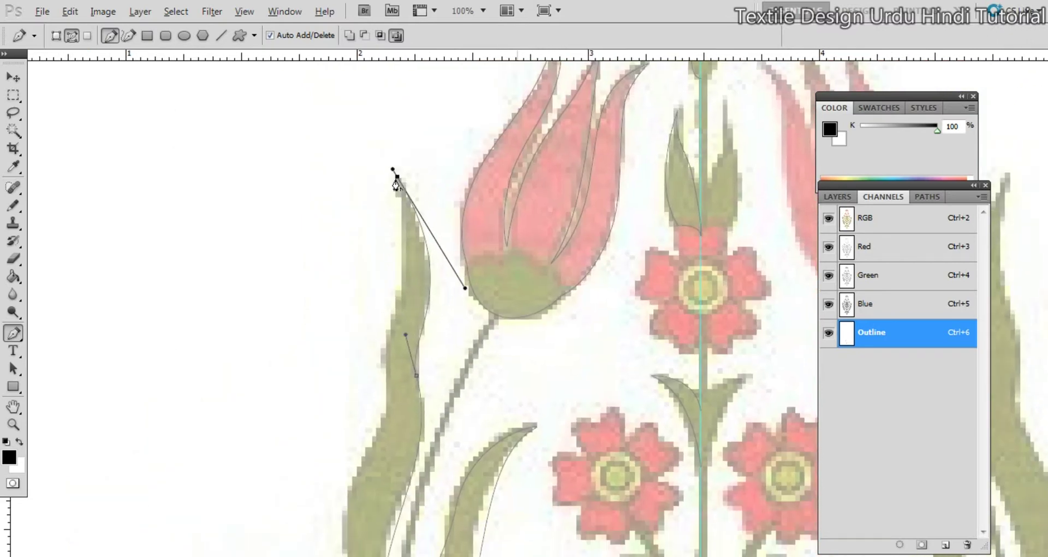
Trace the tall leaf's upper left edge from the tip down to the bend at mid-height
left_click_drag(397, 179, 405, 218)
left_click_drag(411, 316, 405, 232)
left_click_drag(383, 295, 405, 356)
left_click_drag(400, 133, 421, 188)
left_click_drag(383, 297, 385, 320)
Trace the tall leaf's lower left edge to the base, close the path and fit its curve to the leaf
left_click_drag(387, 381, 421, 230)
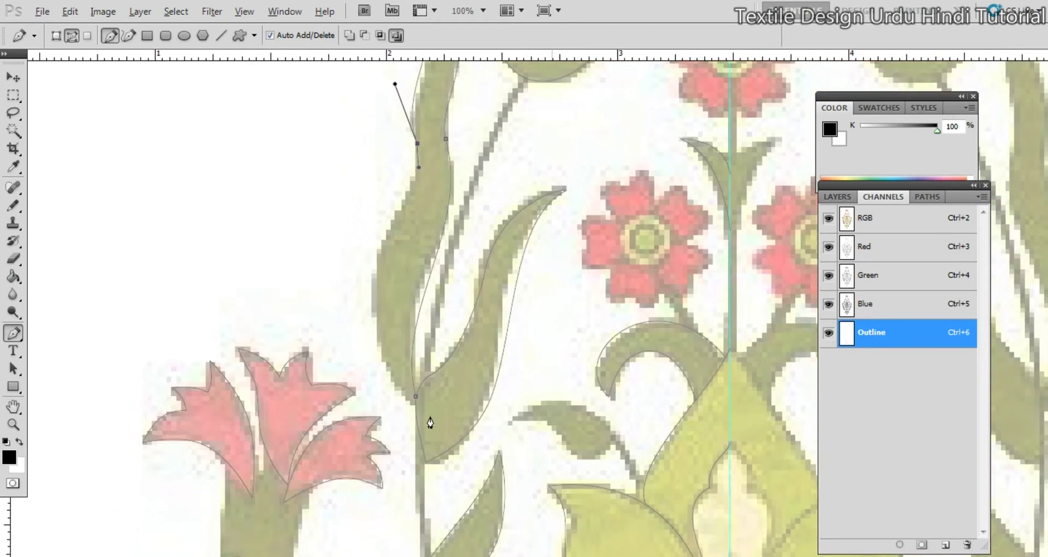
left_click_drag(401, 400, 322, 331)
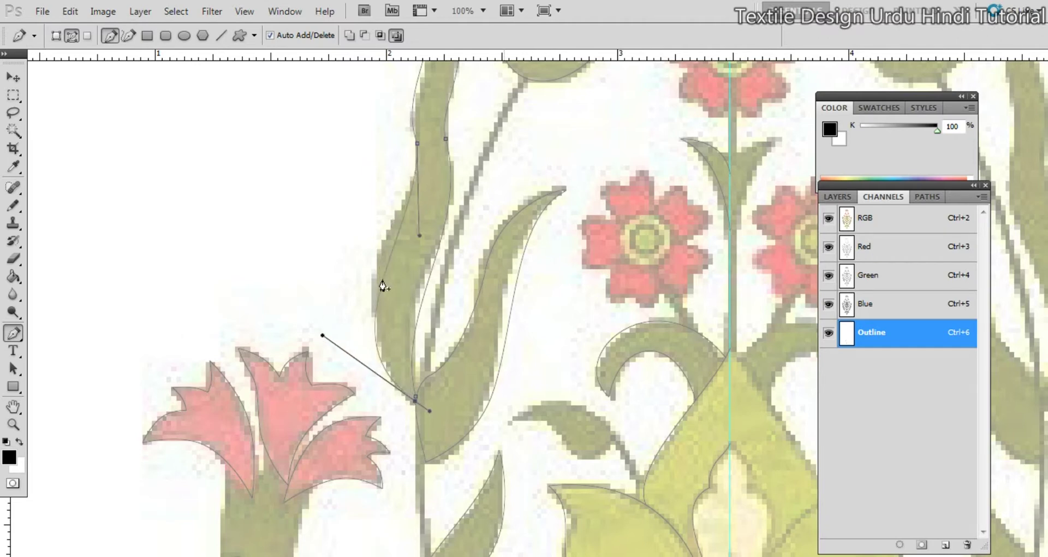
left_click_drag(382, 255, 395, 342)
left_click(415, 253, "ctrl")
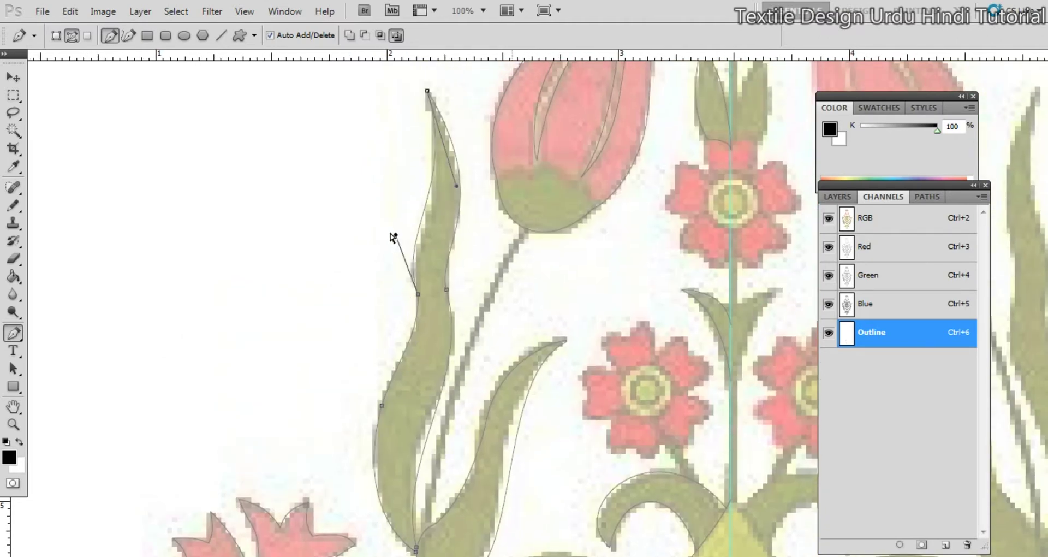
Refine the tall leaf's left edge by adjusting the curve handles around its mid-height bend to follow the leaf
left_click_drag(394, 234, 401, 217)
left_click_drag(458, 188, 449, 191)
left_click_drag(499, 326, 524, 322)
left_click_drag(419, 325, 470, 350)
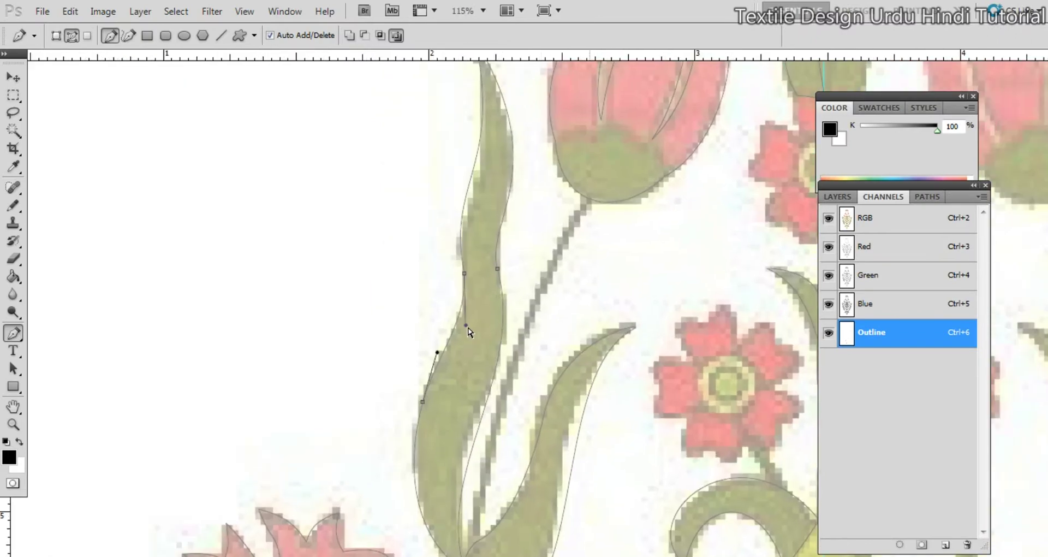
scroll(519, 305, "down", 5)
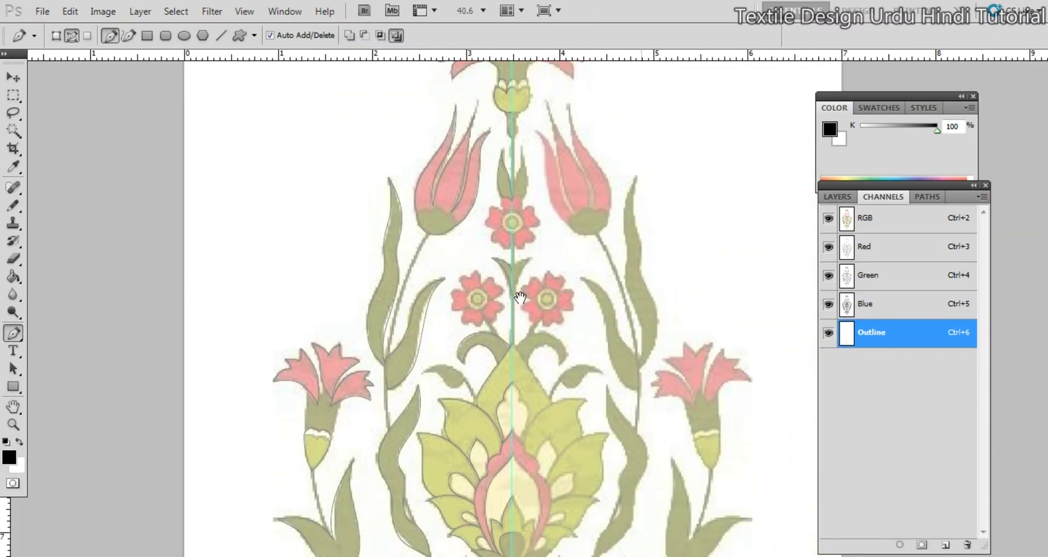
Outline the small curved leaf beside the central flower in red, freehand with the 4 px Pencil tool
scroll(514, 295, "down", 3)
scroll(613, 283, "up", 6)
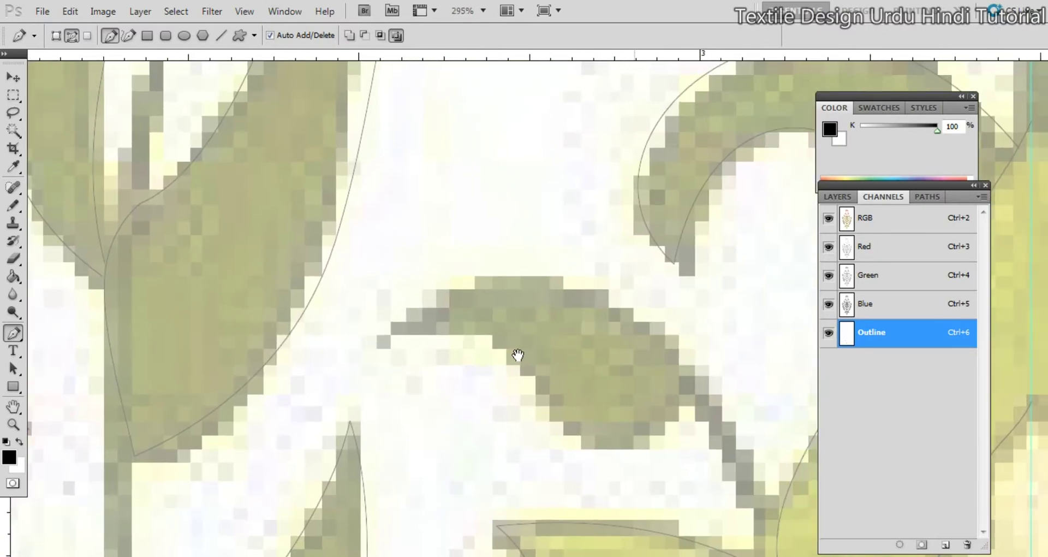
key("b")
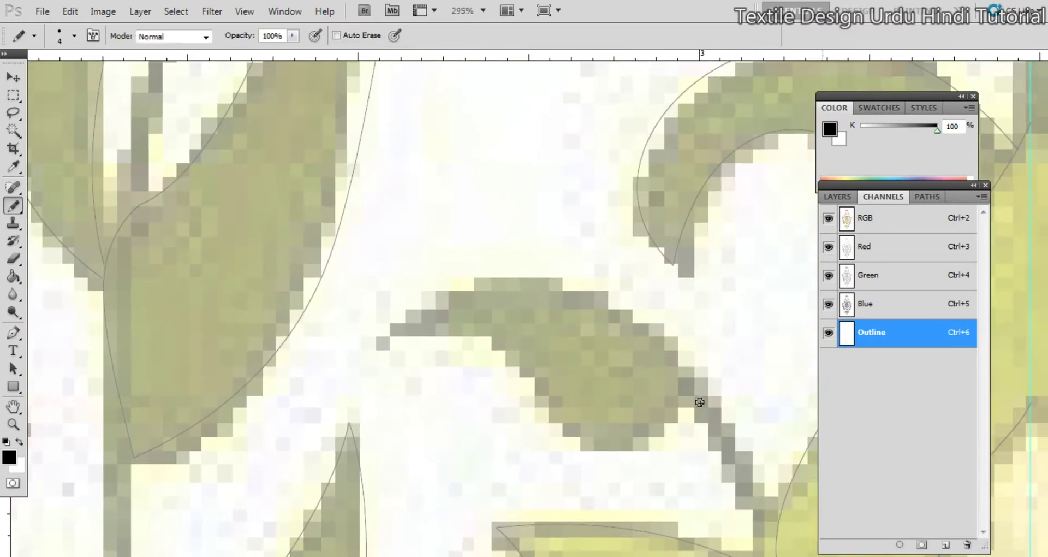
mouse_move(700, 402)
left_mouse_down()
mouse_move(656, 334)
mouse_move(614, 301)
mouse_move(529, 279)
mouse_move(438, 287)
mouse_move(373, 324)
mouse_move(476, 334)
mouse_move(578, 431)
mouse_move(634, 436)
mouse_move(689, 395)
left_mouse_up()
Review the motif's left half from the side leaves down to the vase base for parts still drawn freehand or untraced
scroll(548, 350, "down", 6)
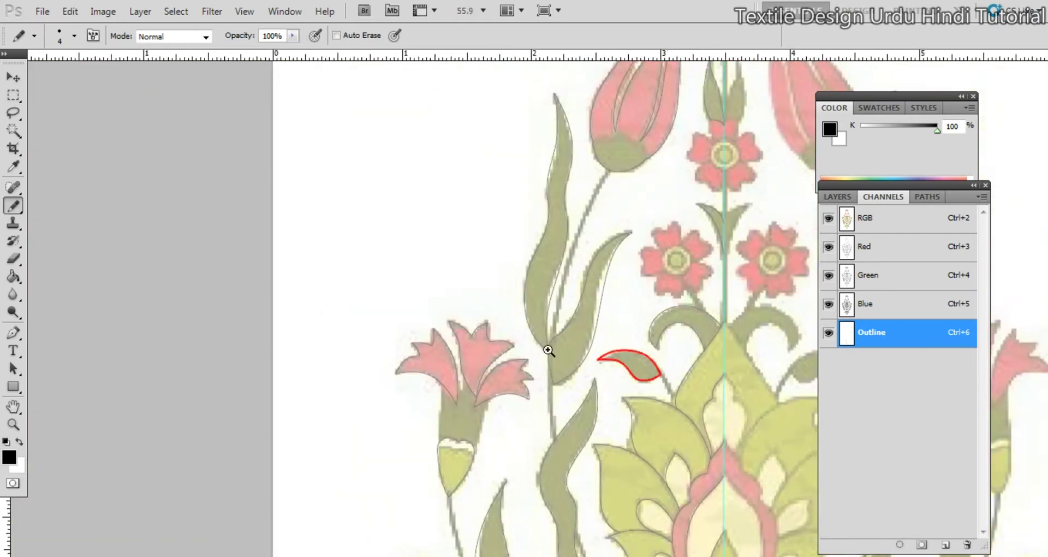
left_click_drag(548, 350, 536, 350)
left_click_drag(647, 390, 536, 268)
left_click_drag(610, 379, 585, 293)
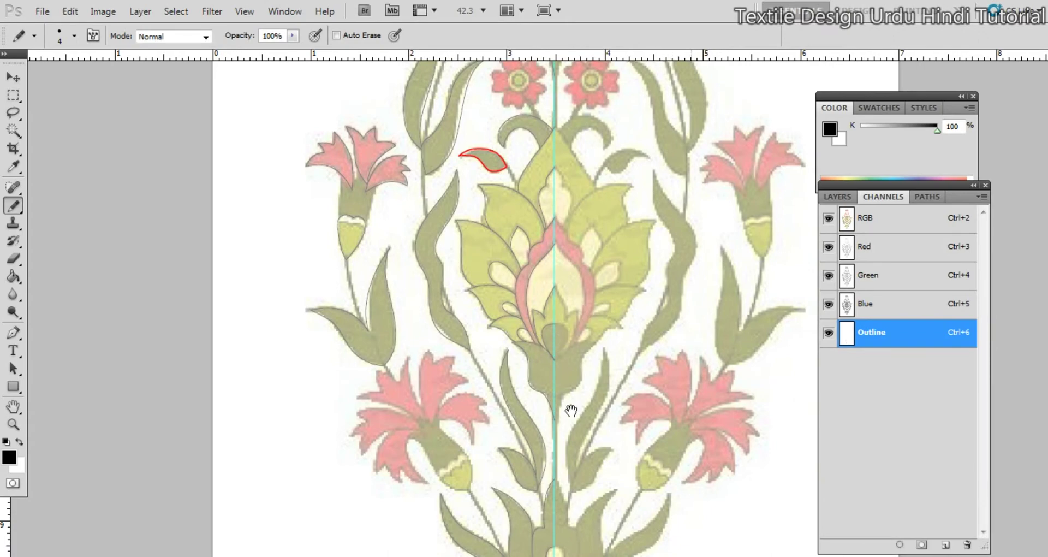
left_click_drag(585, 442, 548, 228)
left_click_drag(554, 350, 544, 308)
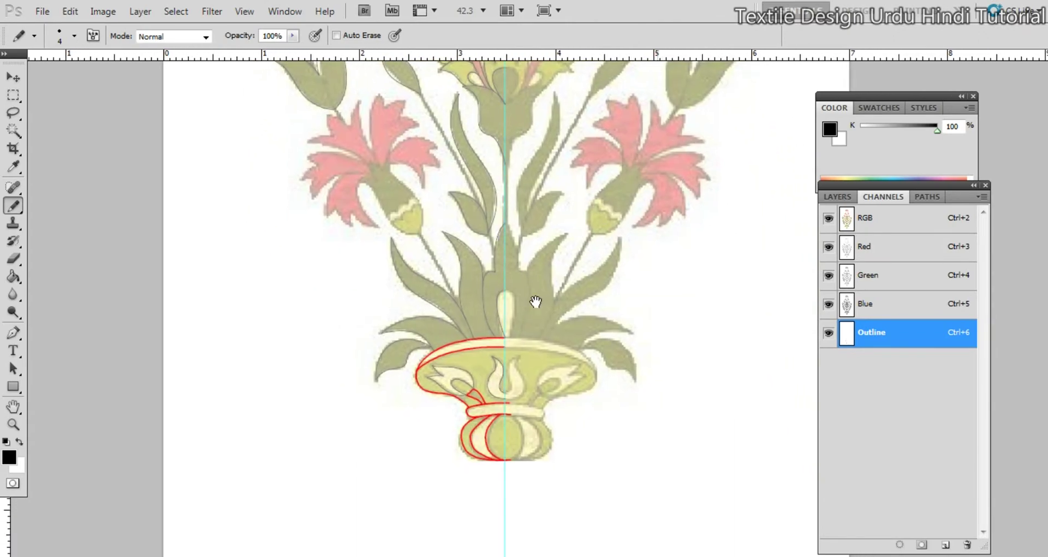
left_click_drag(503, 159, 546, 382)
left_click_drag(520, 226, 517, 415)
left_click_drag(485, 230, 499, 393)
left_click_drag(508, 245, 477, 192)
left_click_drag(512, 411, 482, 235)
key("ctrl+minus")
left_click_drag(518, 377, 505, 359)
left_click(462, 400, "ctrl")
left_click_drag(537, 407, 522, 346)
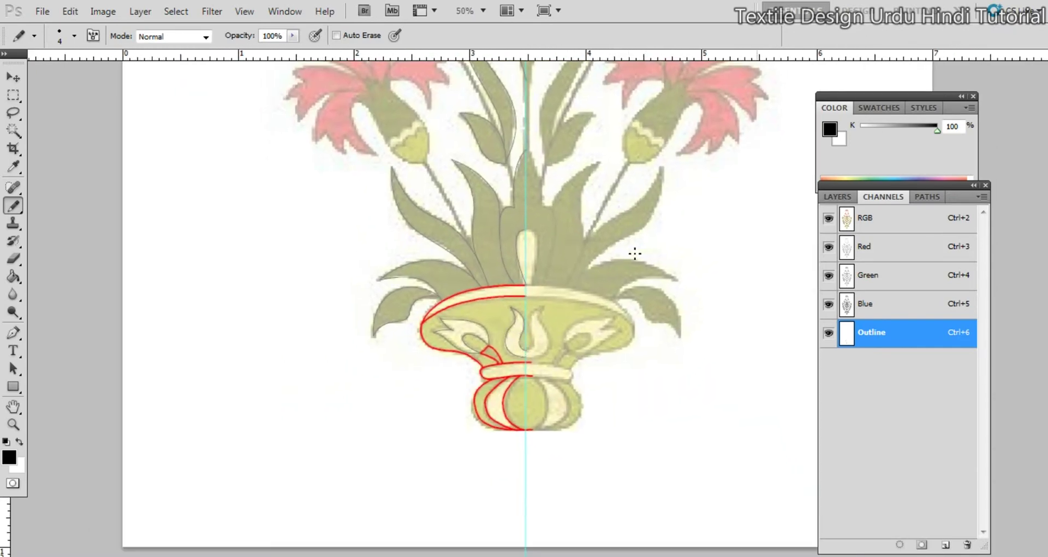
Enlarge the Eraser to 60 px and erase the red pencil lines of the vase's round base below the neck band
left_click_drag(515, 401, 594, 393)
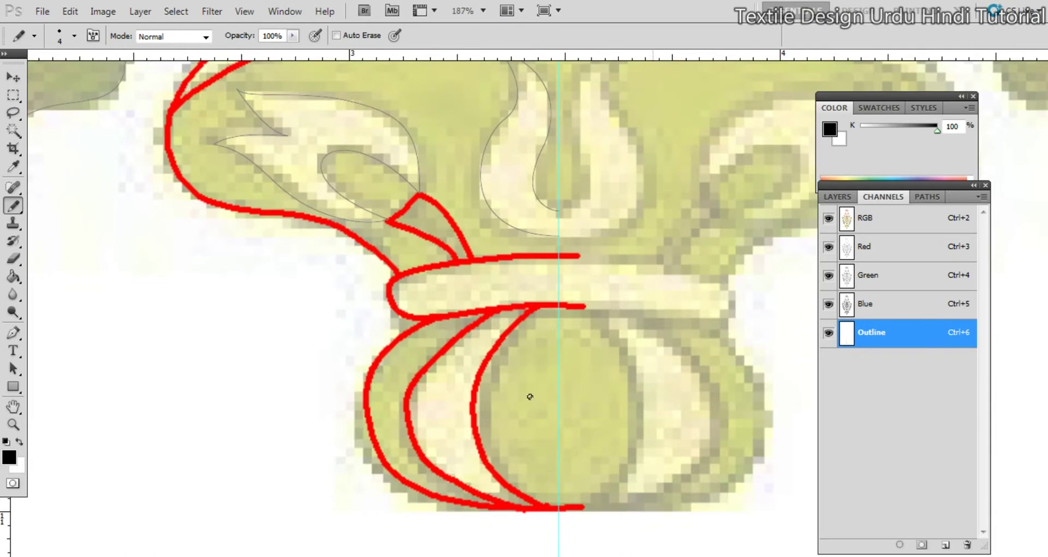
key("e")
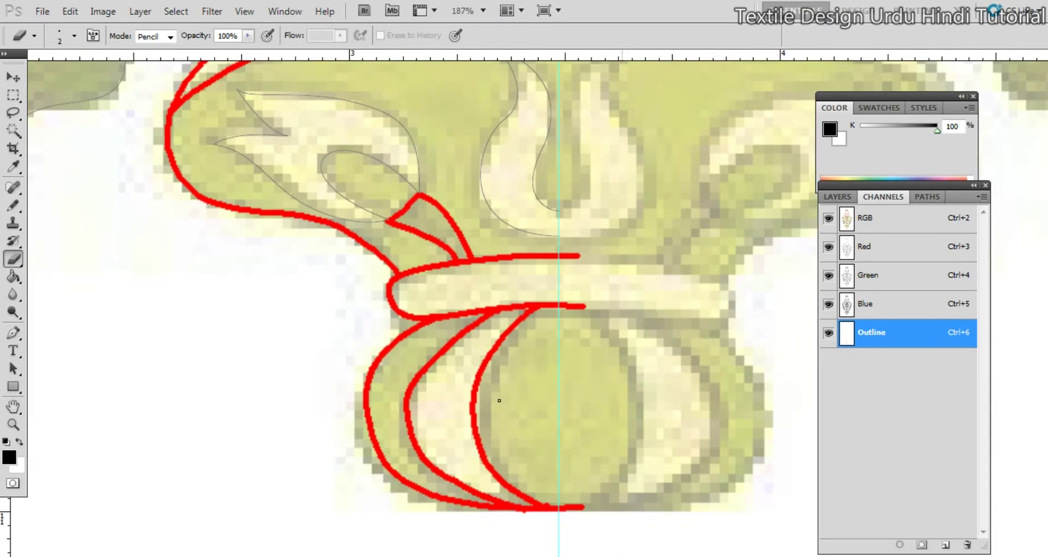
key("bracketright")
key("bracketright")
key("bracketright")
key("bracketright")
key("bracketright")
key("bracketright")
key("bracketright")
key("bracketright")
key("bracketright")
key("bracketright")
key("bracketright")
key("bracketright")
key("bracketright")
mouse_move(584, 491)
left_mouse_down()
mouse_move(399, 483)
mouse_move(499, 444)
mouse_move(488, 427)
mouse_move(513, 415)
left_mouse_up()
mouse_move(468, 368)
left_mouse_down()
mouse_move(493, 369)
mouse_move(344, 400)
mouse_move(431, 360)
mouse_move(489, 376)
mouse_move(555, 351)
mouse_move(571, 378)
mouse_move(513, 355)
mouse_move(404, 366)
left_mouse_up()
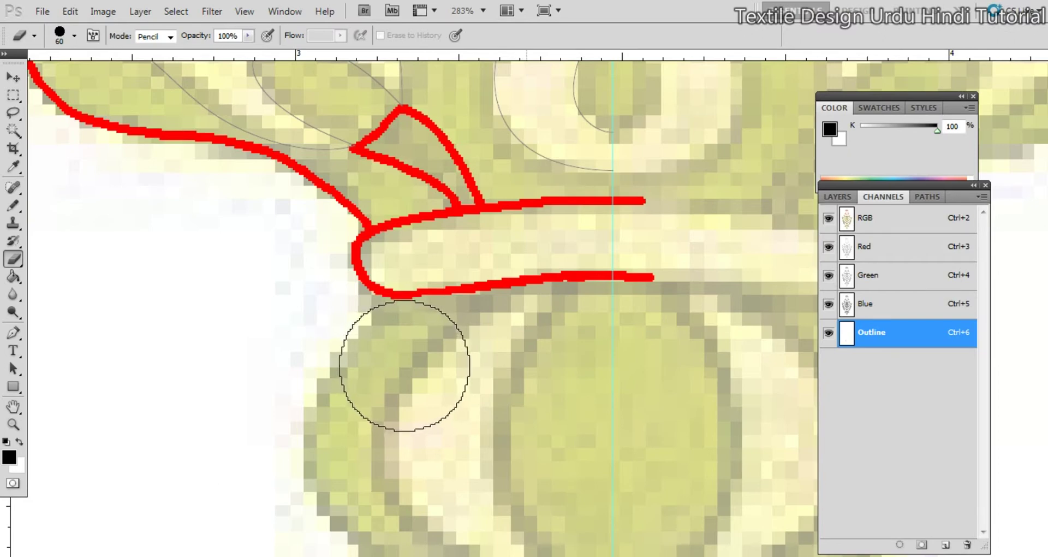
Try the Eraser's Brush mode, set it back to Pencil mode, and return to the Pencil tool at the neck band
key("b")
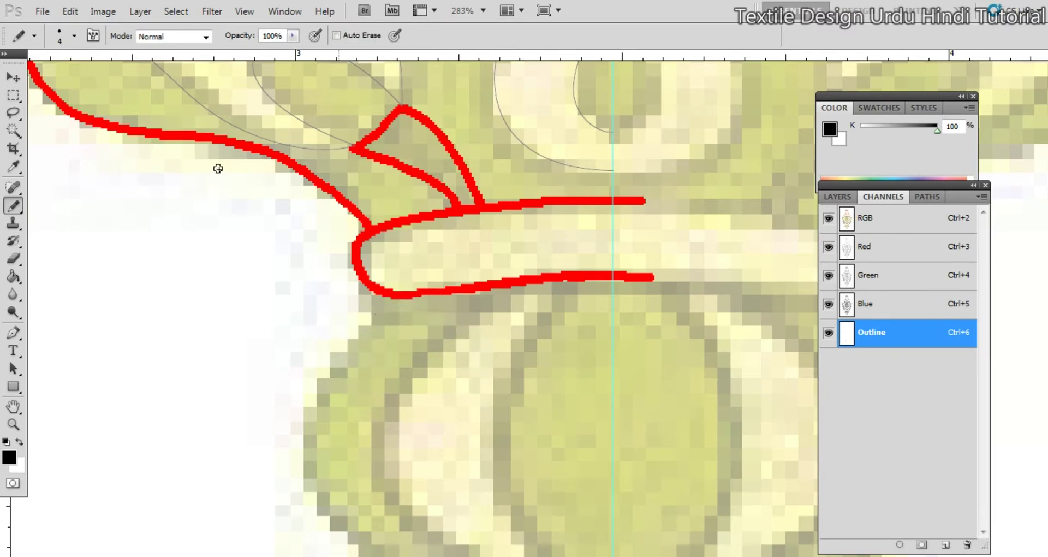
key("e")
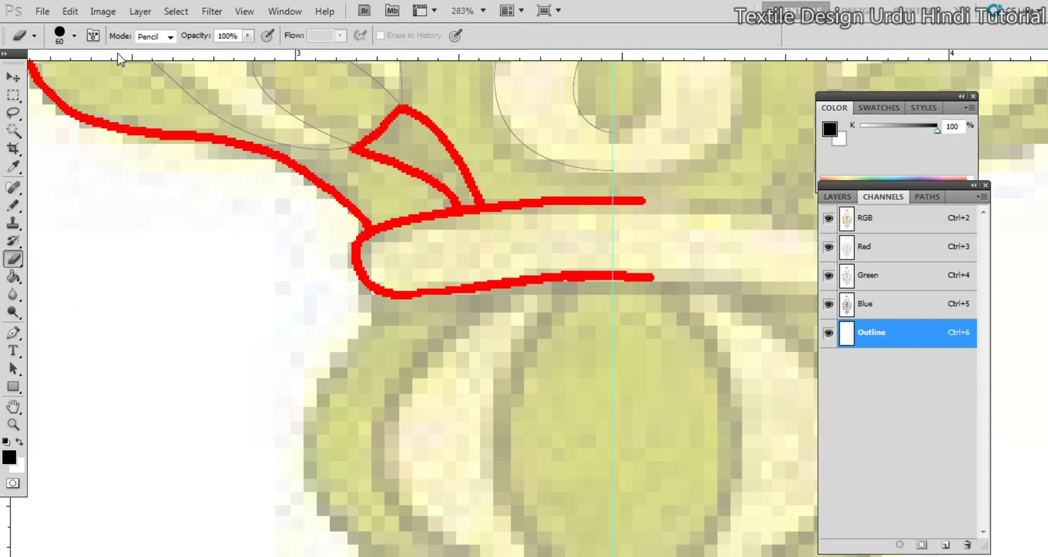
left_click(171, 37)
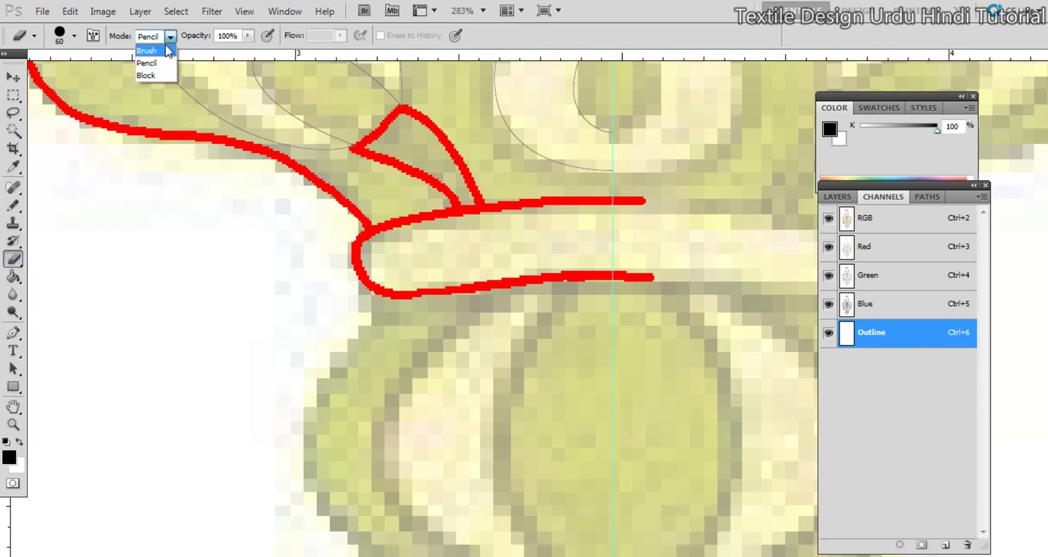
left_click(155, 50)
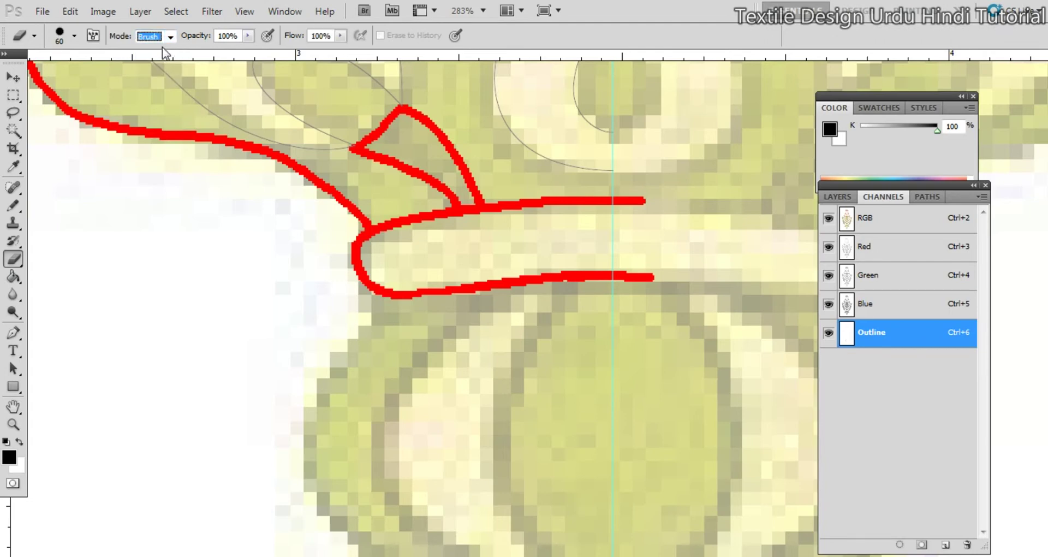
left_click(169, 40)
left_click(152, 59)
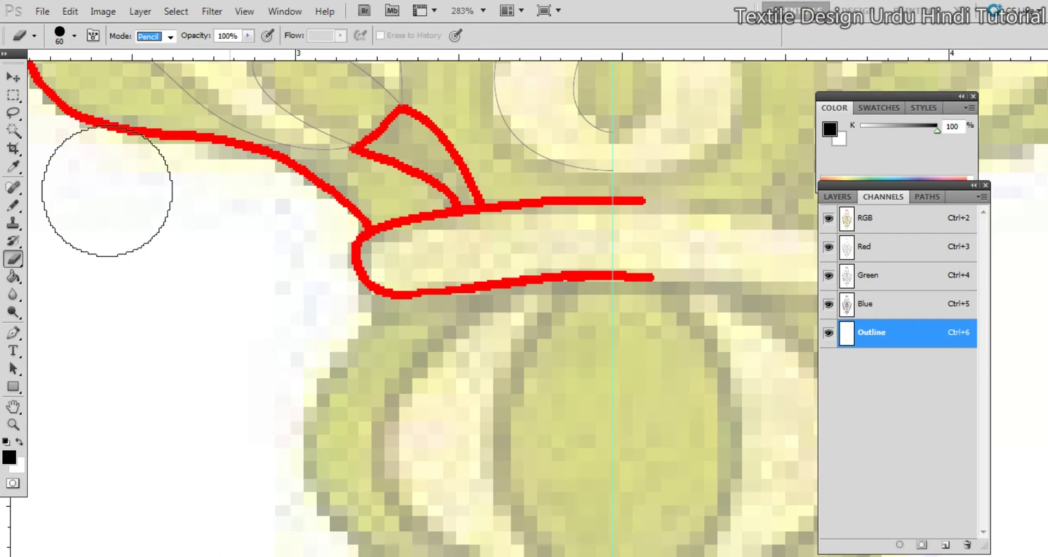
left_click(13, 205)
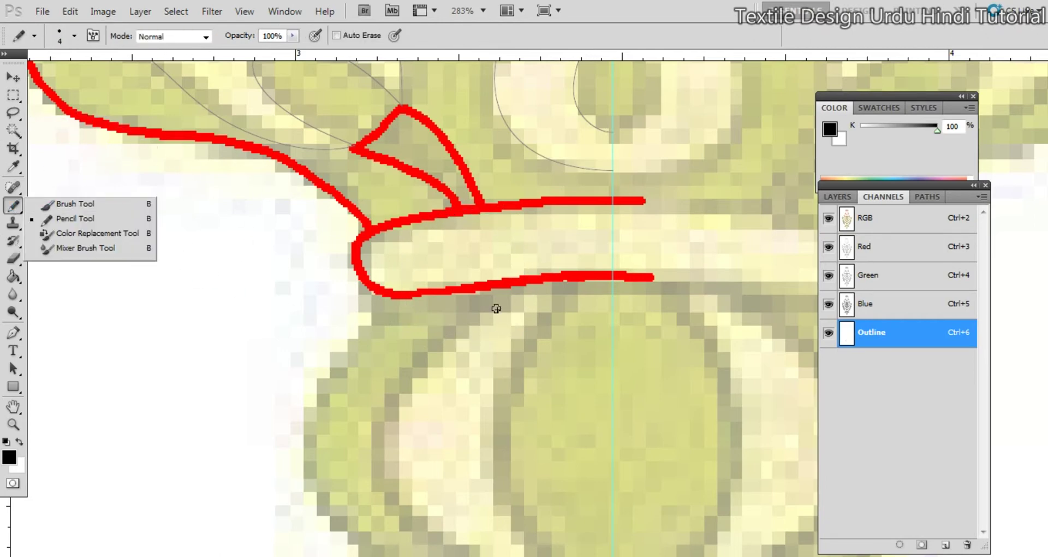
left_click(444, 238)
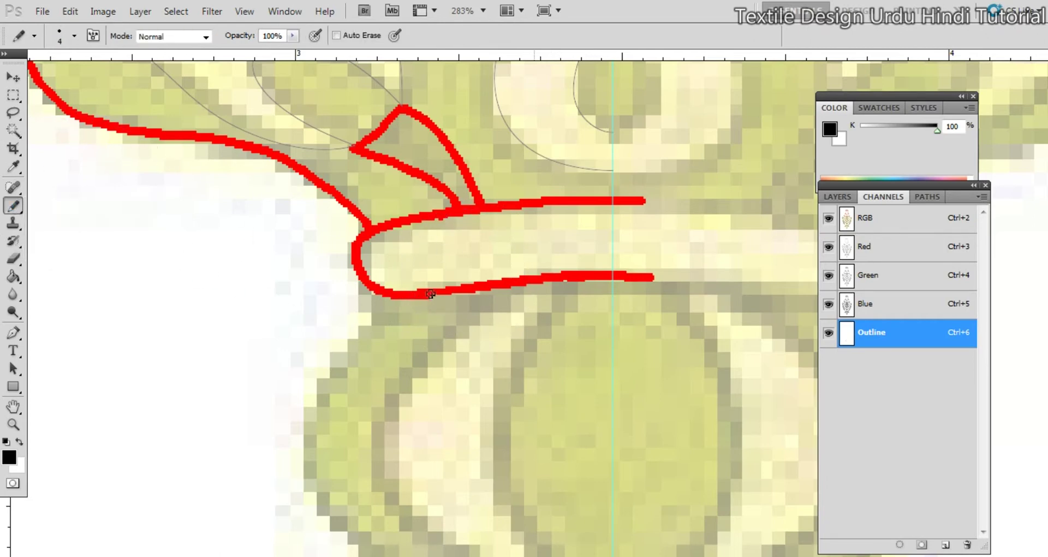
Trace the left side of the base's central oval with the Pen tool, from the neck band to the bottom at the guide
key("p")
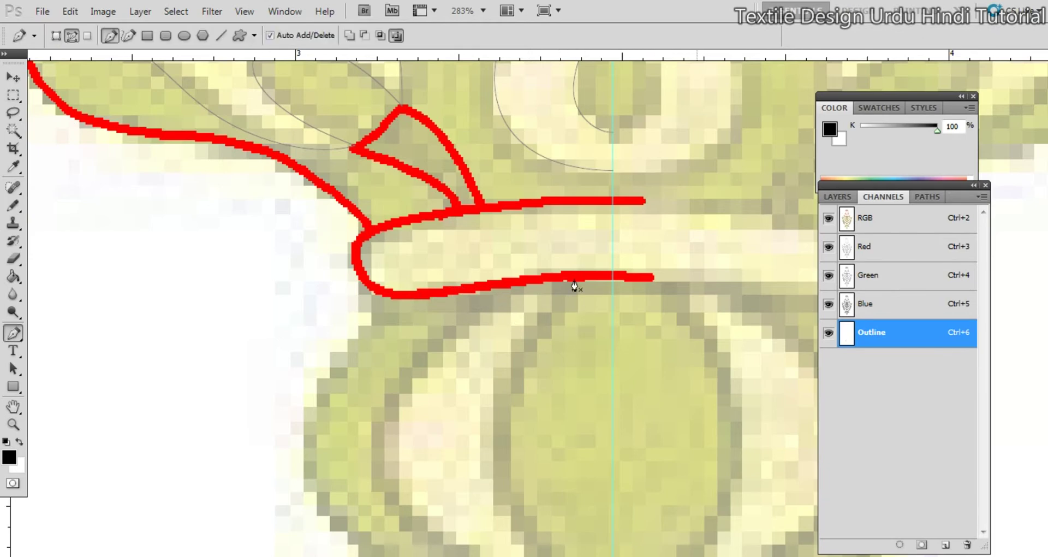
left_click_drag(575, 285, 563, 305)
scroll(608, 451, "down", 3)
left_click_drag(613, 447, 695, 446)
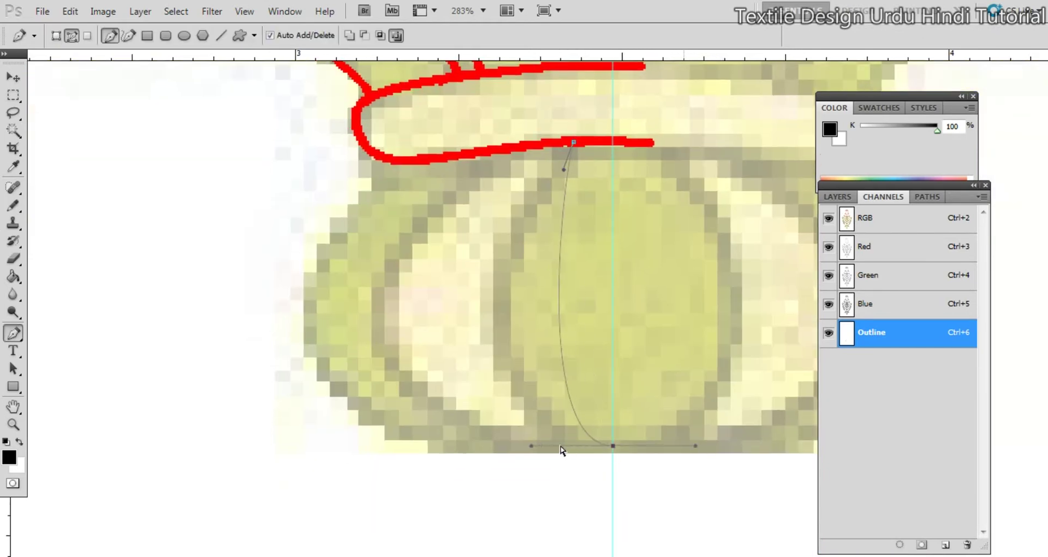
left_click_drag(531, 447, 486, 441)
left_click_drag(564, 174, 484, 176)
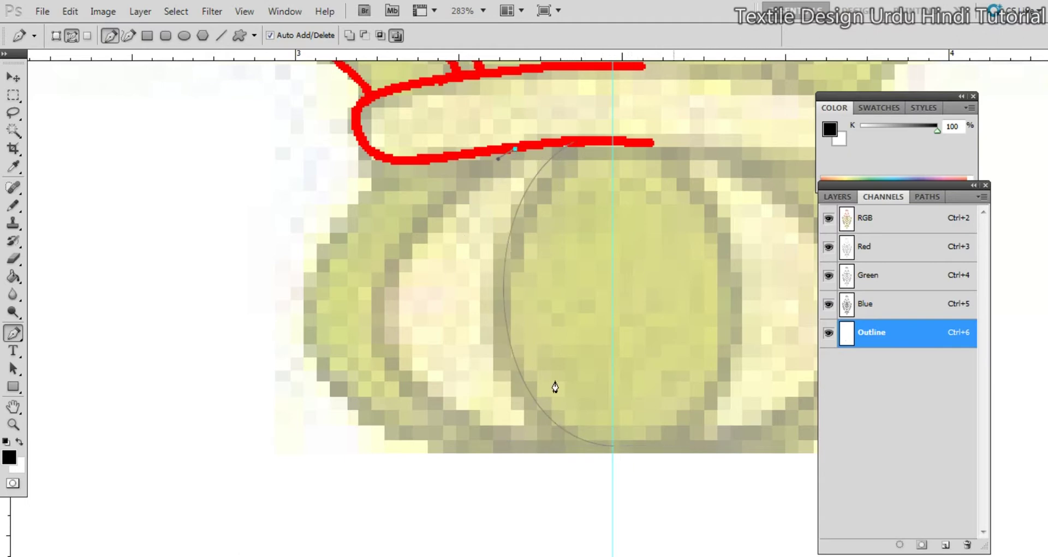
Trace the outer edge of the base's cream segment from the neck band to the bottom centre and fit its curve
left_click_drag(611, 452, 628, 454)
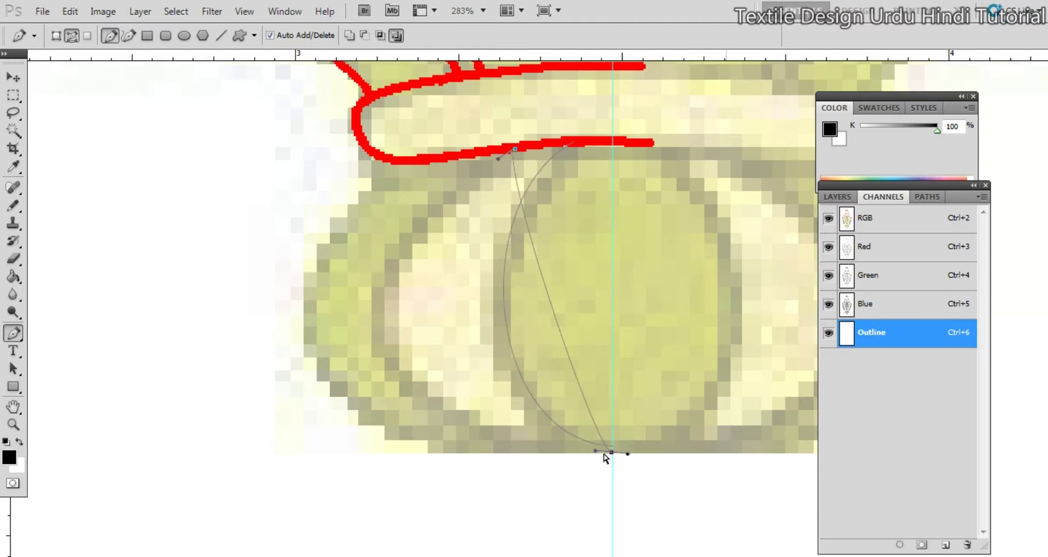
left_click(430, 454)
left_click_drag(498, 160, 300, 233)
left_click(410, 321)
left_click_drag(410, 322, 384, 334)
left_click(365, 225, "ctrl")
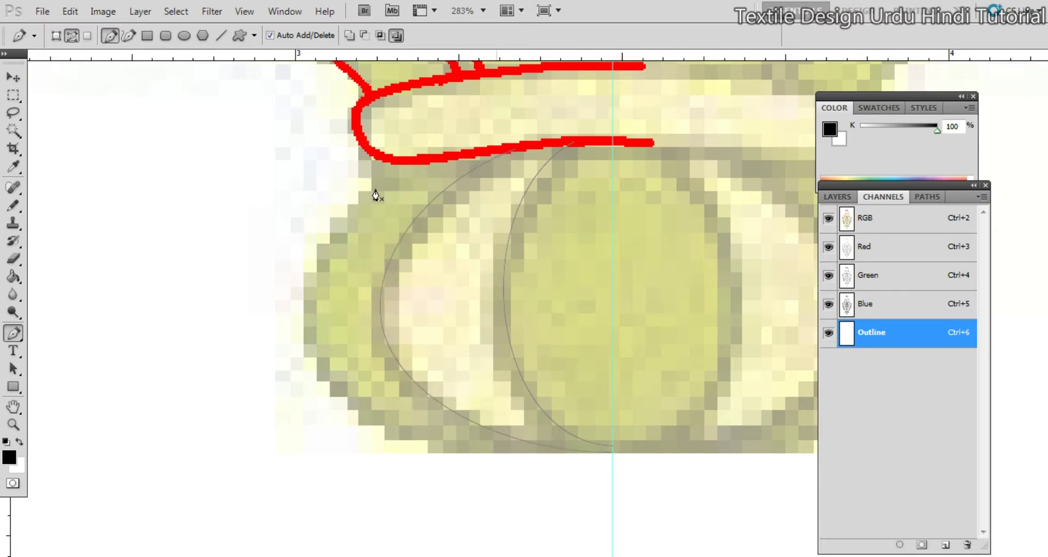
left_click(510, 158, "ctrl")
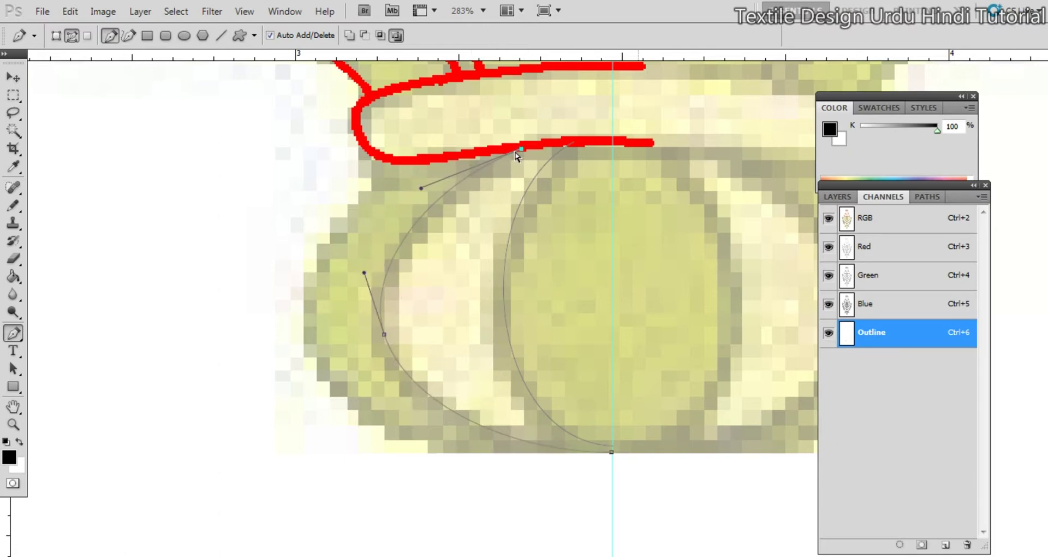
left_click_drag(364, 273, 370, 256)
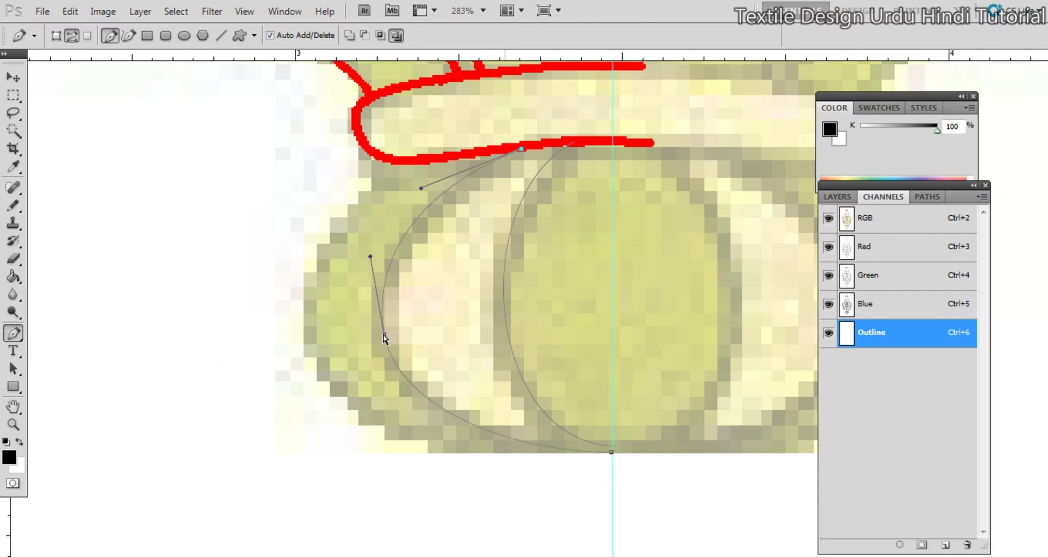
left_click_drag(384, 335, 379, 341)
left_click(358, 299, "ctrl")
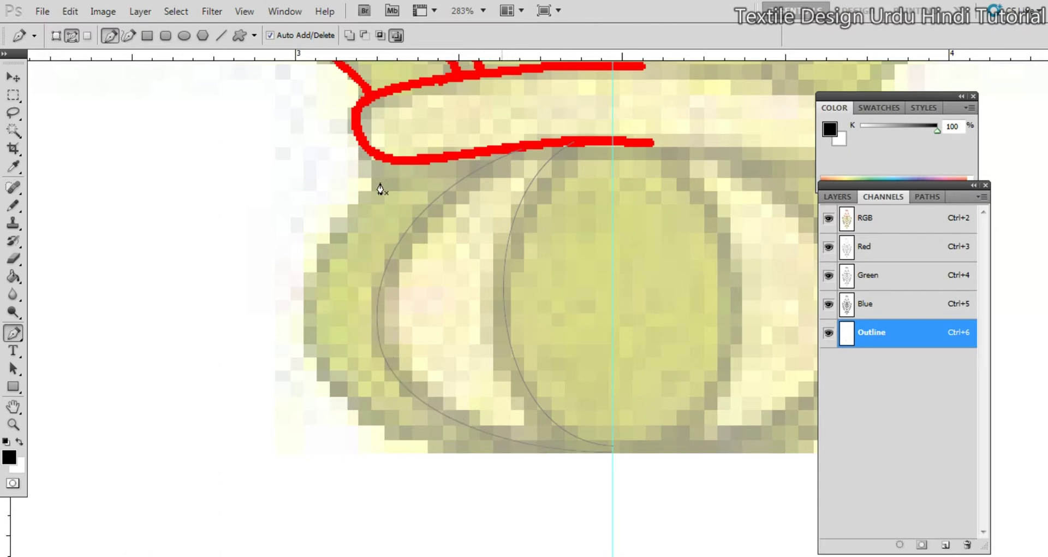
Trace the base's outer left contour from the neck band to the bottom centre, adding anchor points to fit the curve
left_click(422, 162)
scroll(410, 262, "down", 1)
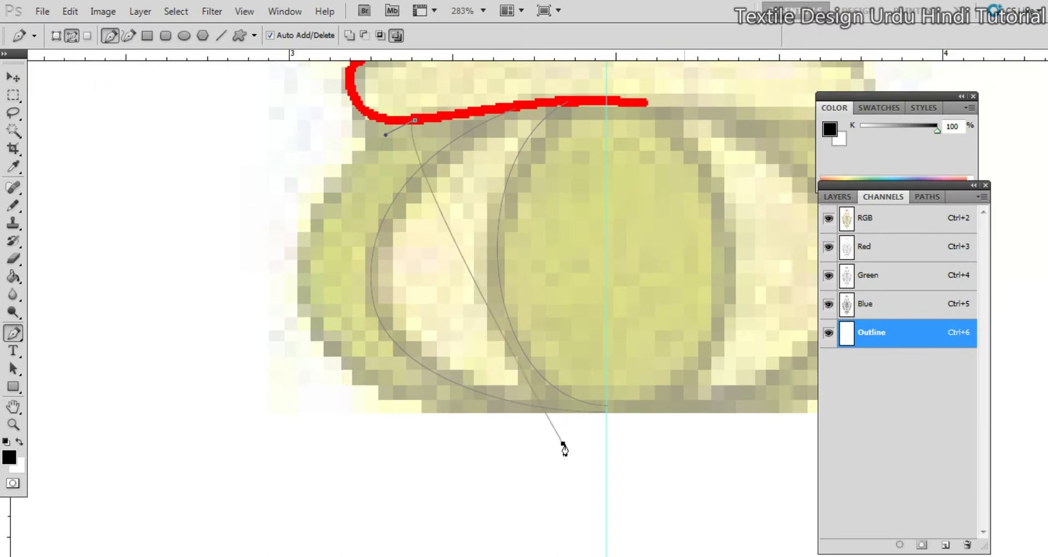
left_click_drag(563, 443, 160, 426)
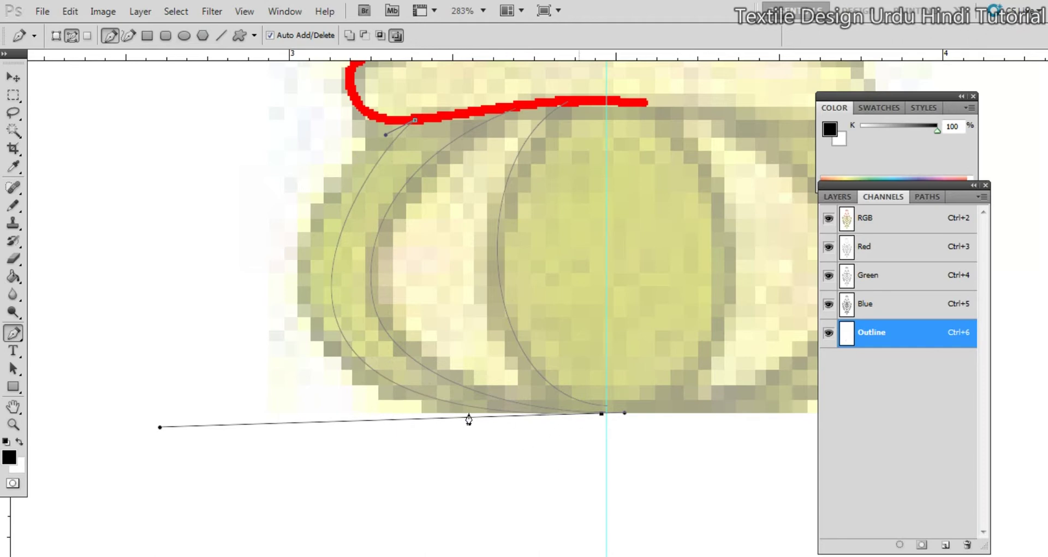
left_click_drag(386, 137, 328, 140)
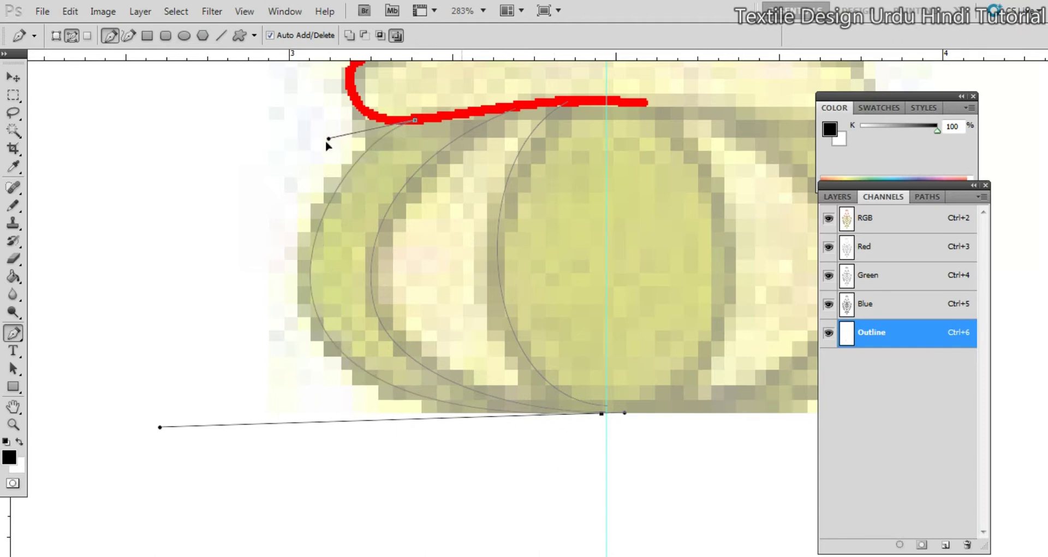
left_click(319, 216)
left_click(341, 351)
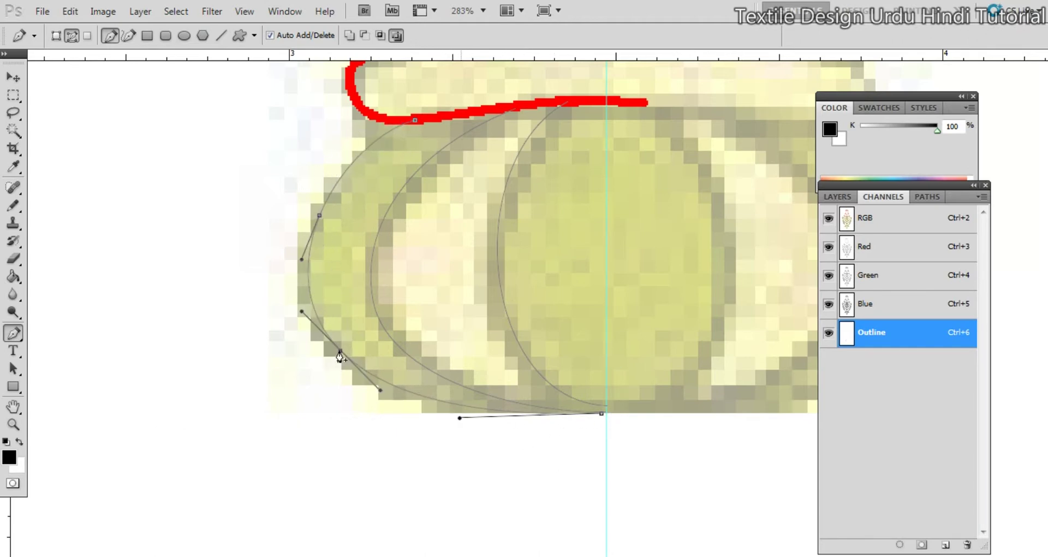
left_click_drag(341, 351, 339, 357)
Select all traced paths of the motif's left half with the Path Selection tool and stroke them with the Pencil, without simulated pressure
scroll(491, 322, "down", 5)
left_click_drag(491, 285, 441, 430)
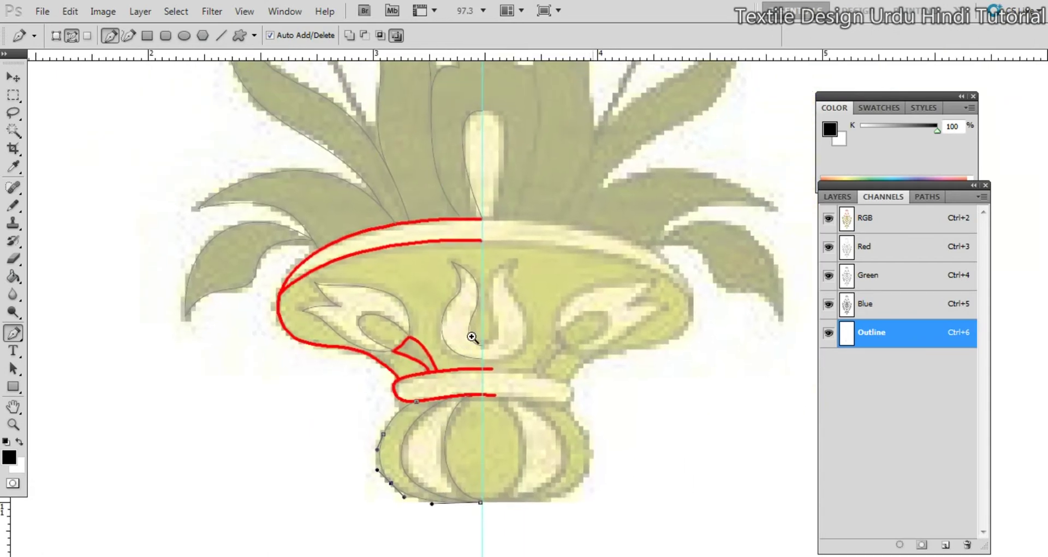
scroll(473, 334, "down", 7)
left_click_drag(441, 190, 458, 322)
scroll(462, 315, "down", 2)
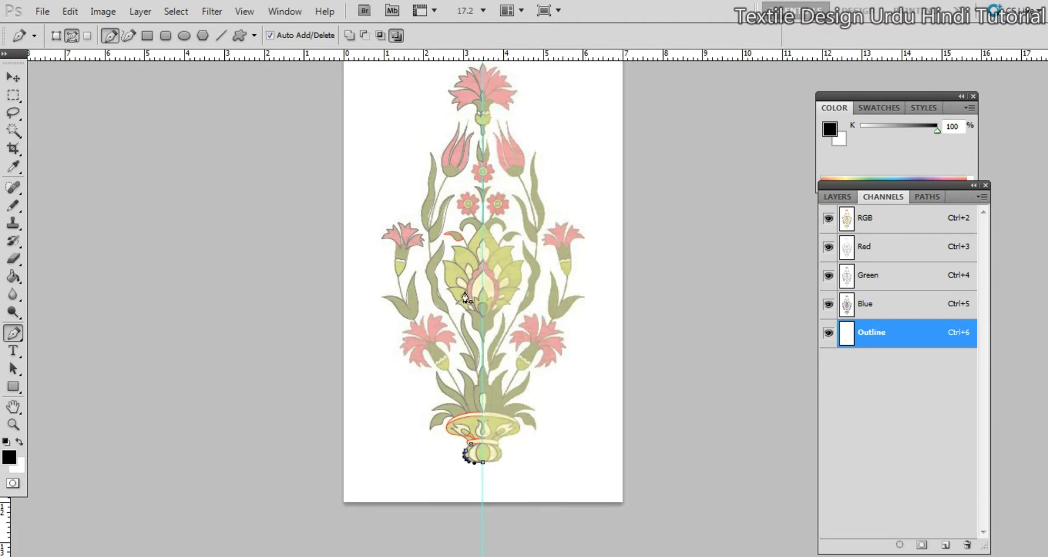
left_click_drag(459, 283, 473, 315)
key("a")
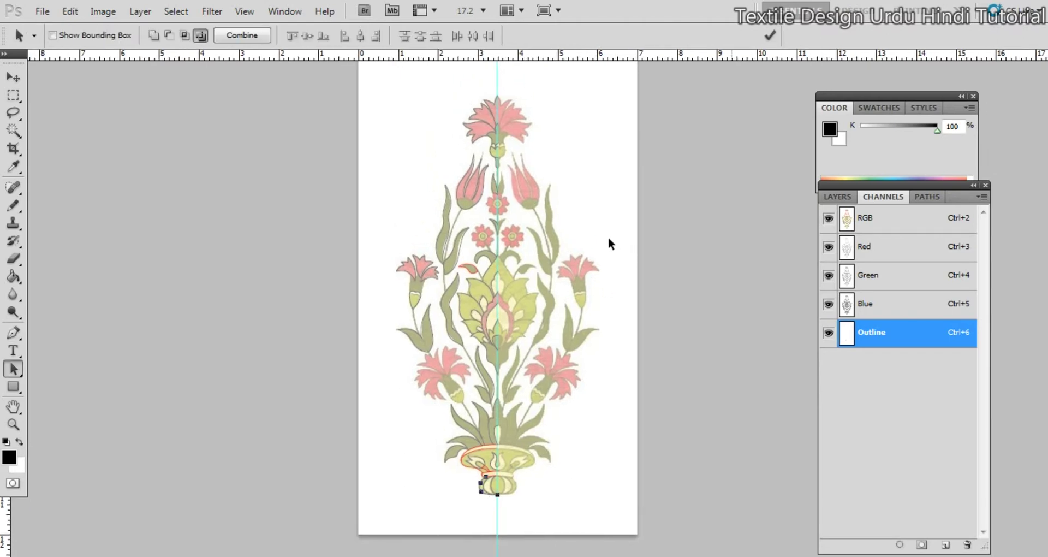
left_click(15, 369)
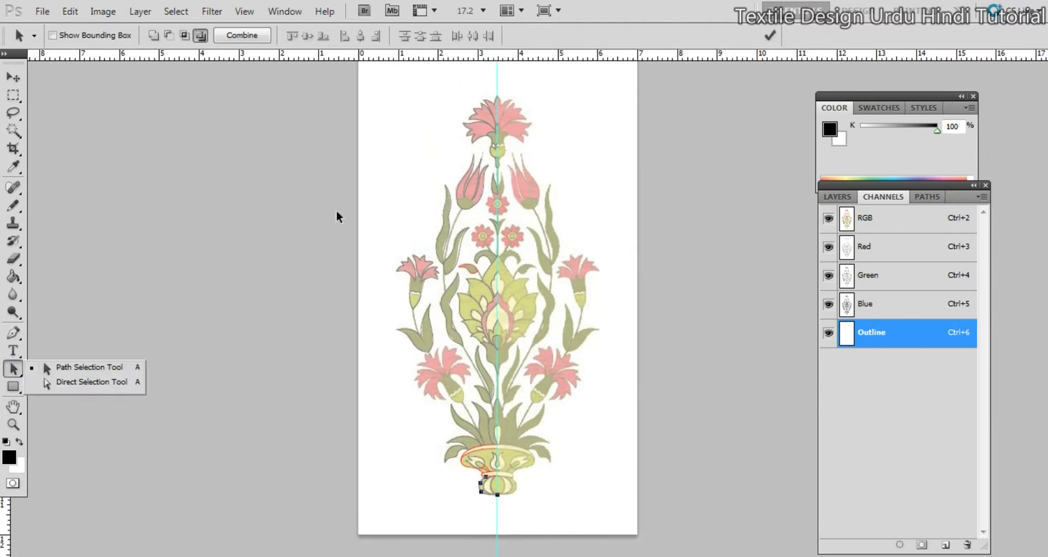
left_click(384, 120)
left_click_drag(356, 75, 683, 507)
right_click(584, 220)
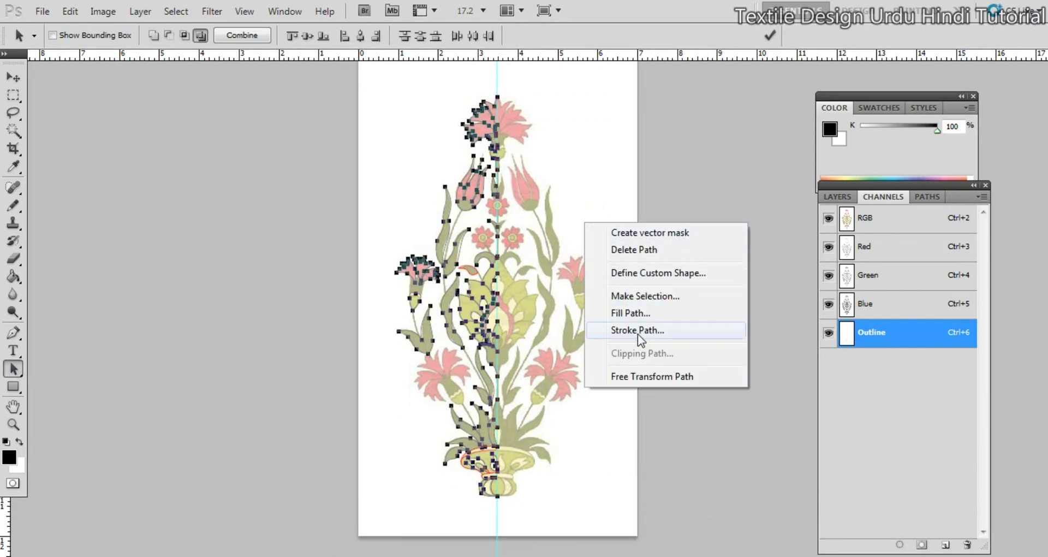
left_click(637, 331)
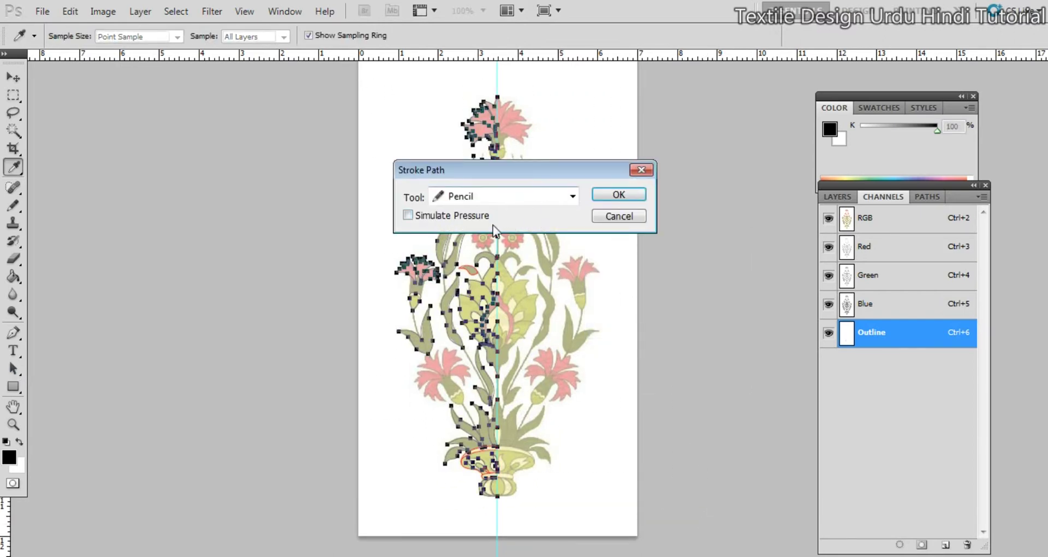
left_click(617, 197)
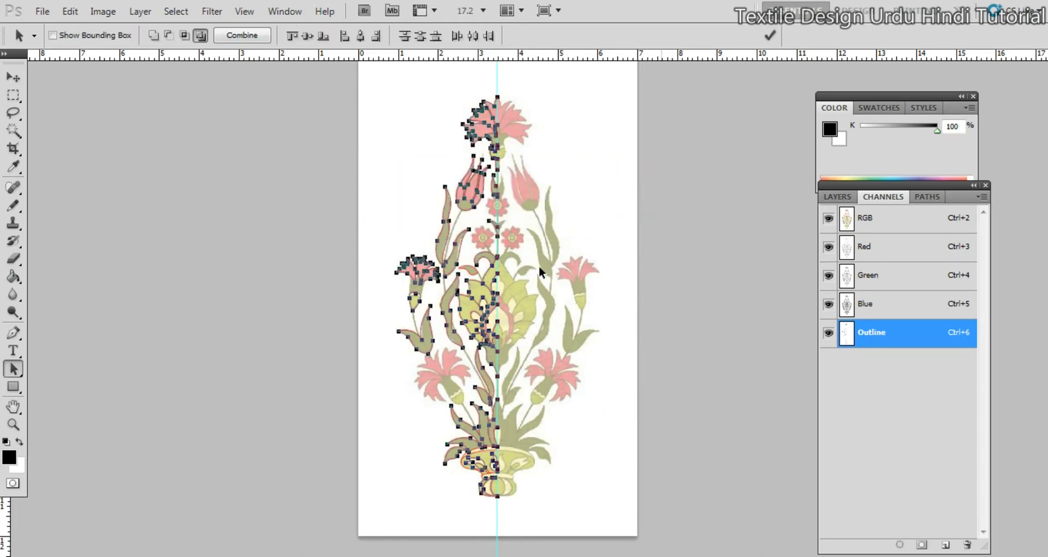
Switch to the Pencil tool, hide the paths and show only the Outline channel to examine the stroked linework
key("b")
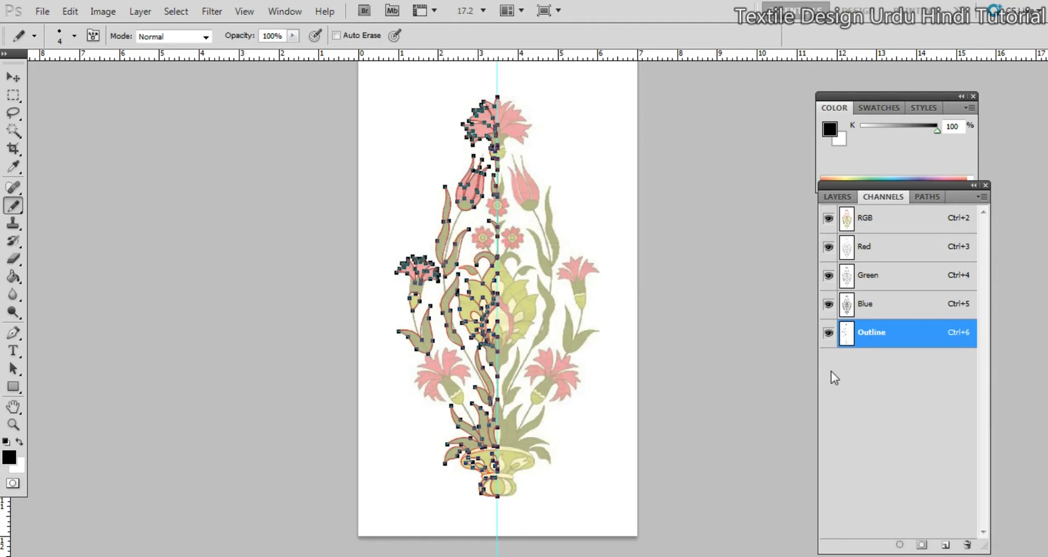
key("ctrl+shift+h")
left_click_drag(434, 317, 519, 323)
right_click(594, 309)
left_click(647, 355)
key("ctrl+6")
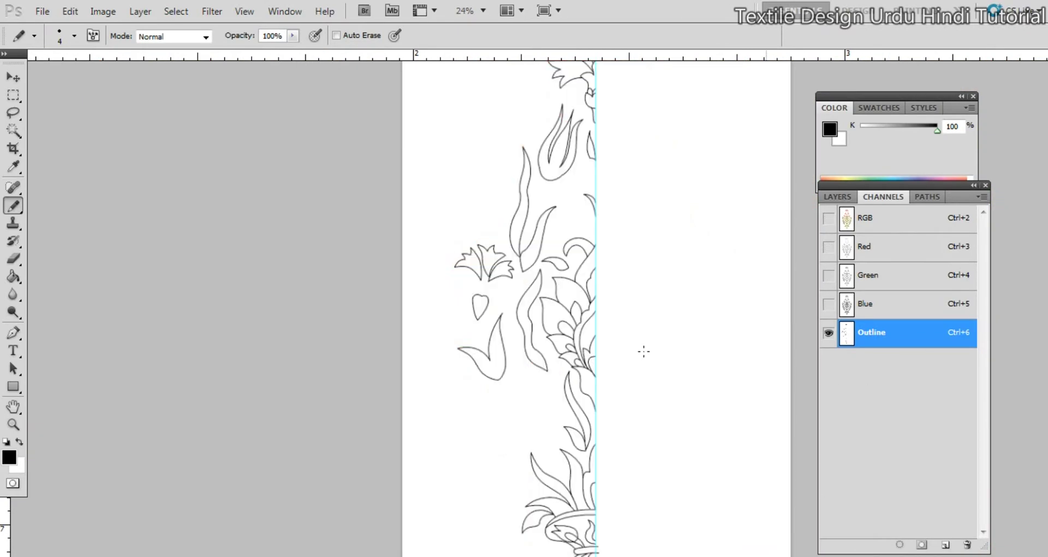
left_click_drag(559, 369, 608, 339)
Undo the path stroke and toggle the colour channels' visibility to compare the traced paths with the artwork
key("grave")
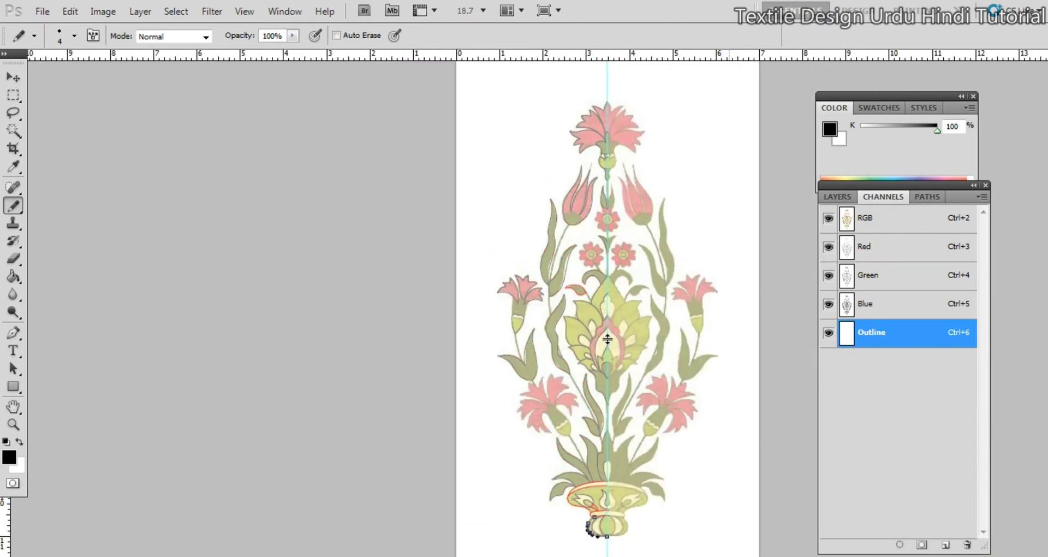
left_click_drag(502, 323, 554, 325)
left_click_drag(657, 339, 497, 313)
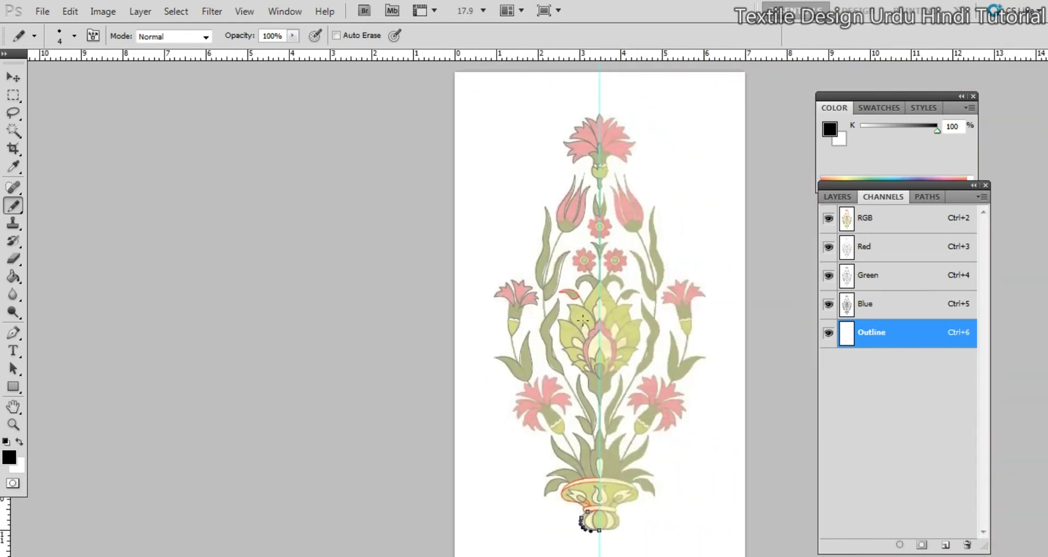
key("grave")
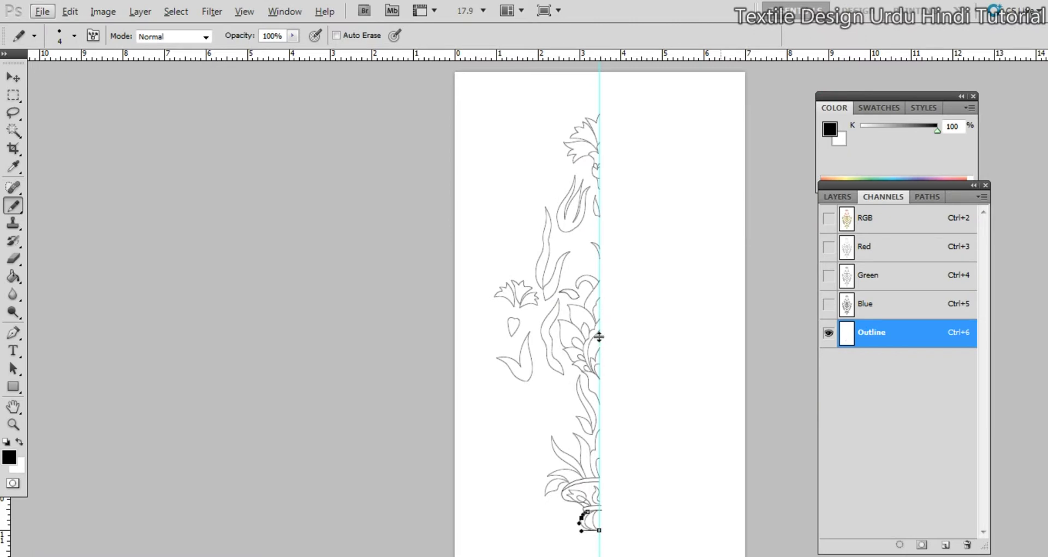
left_click_drag(601, 368, 690, 374)
left_click_drag(691, 333, 605, 344)
left_click_drag(631, 324, 498, 352)
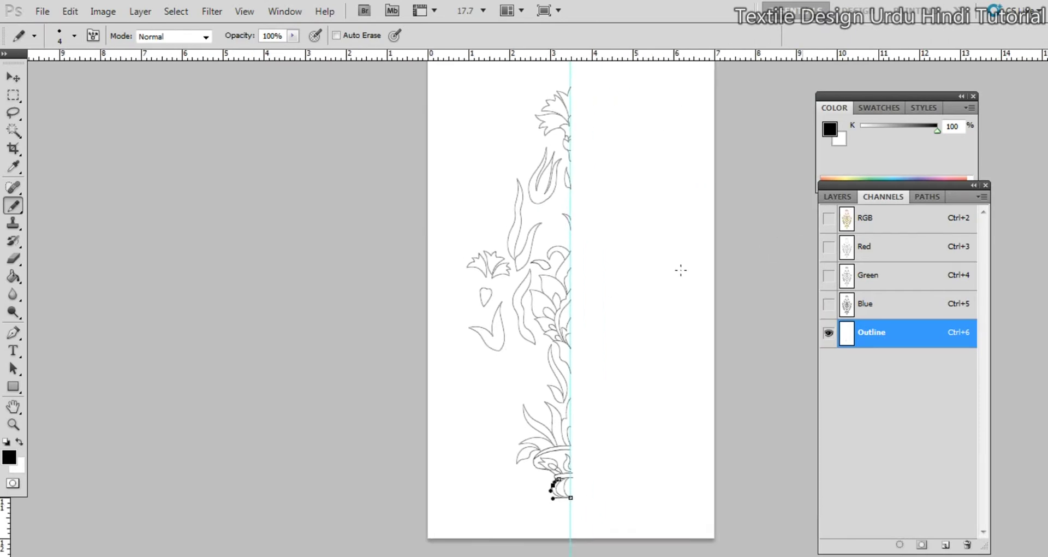
key("grave")
Try deleting all the traced paths on the motif, undoing the deletion each time
key("a")
mouse_move(403, 81)
left_mouse_down()
mouse_move(613, 233)
mouse_move(720, 540)
left_mouse_up()
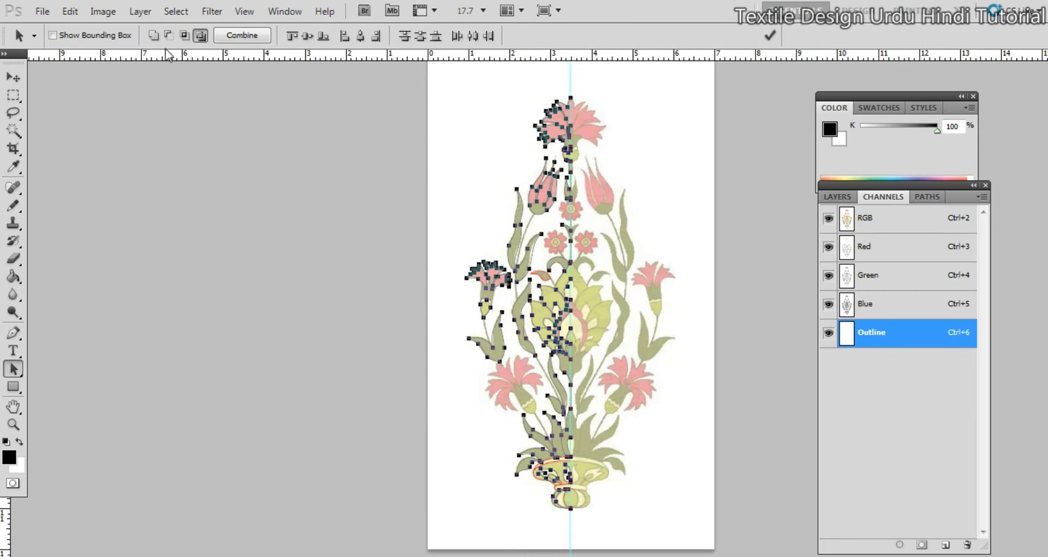
key("b")
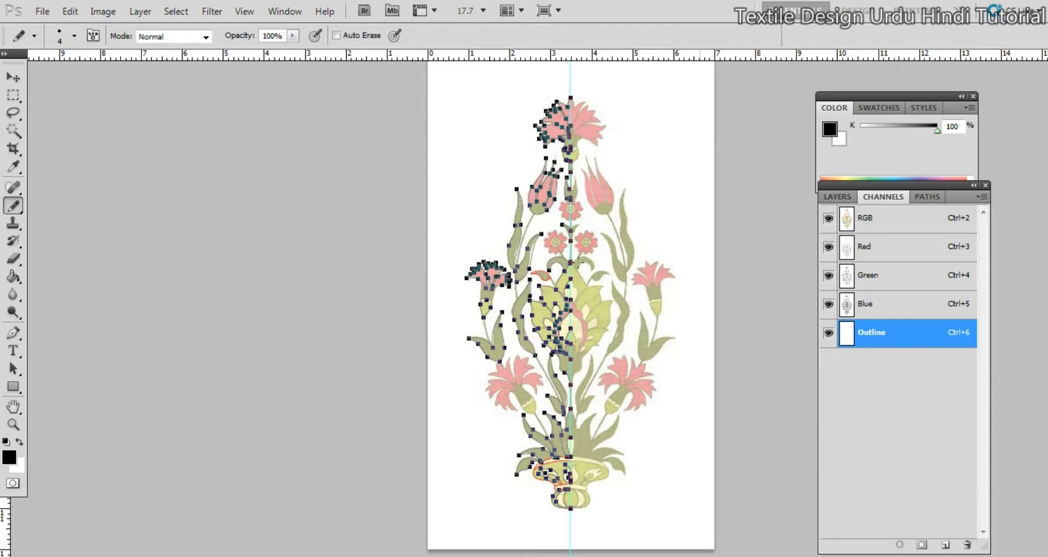
key("a")
mouse_move(446, 88)
left_mouse_down()
mouse_move(455, 117)
mouse_move(487, 137)
mouse_move(765, 556)
left_mouse_up()
key("Delete")
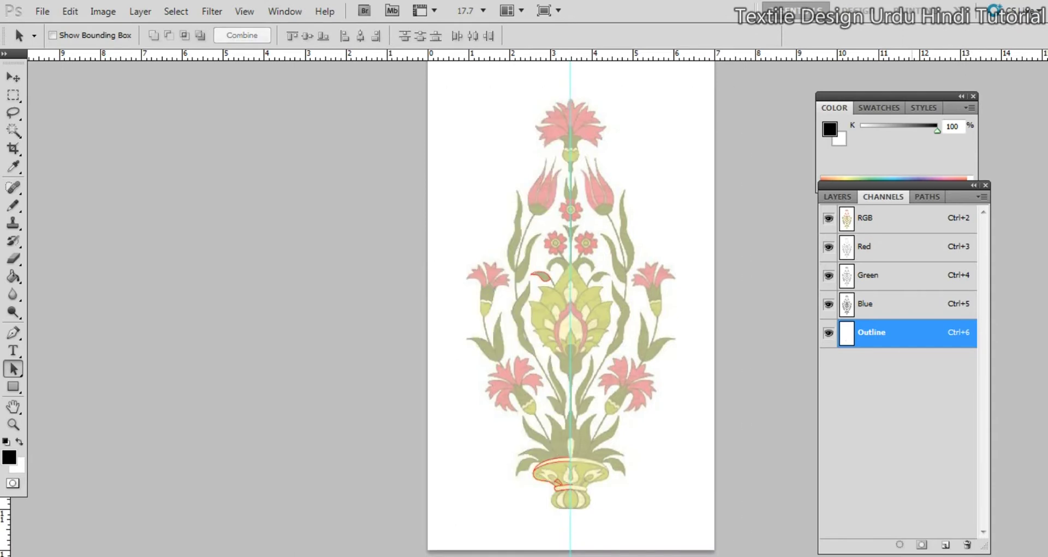
key("ctrl+z")
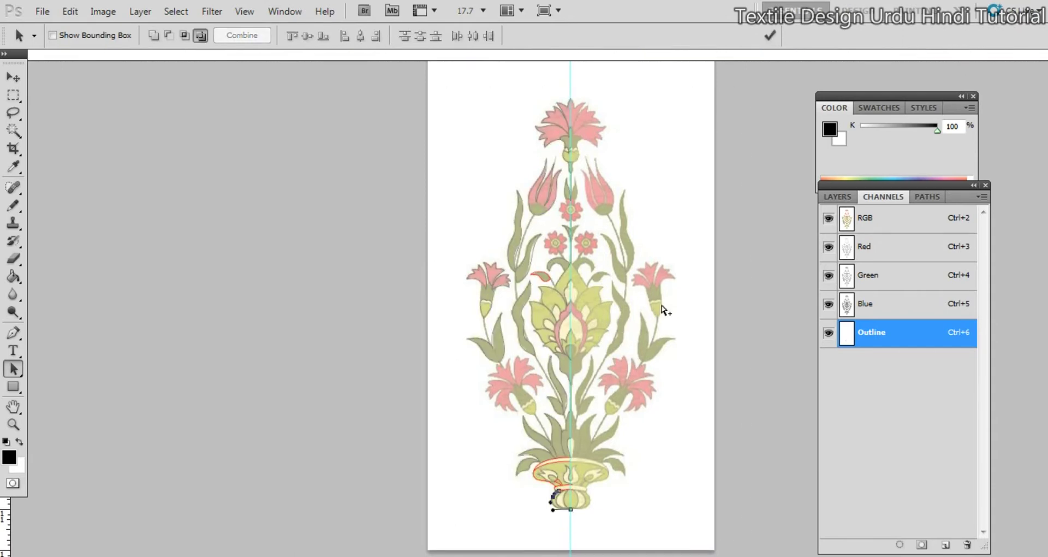
left_click_drag(438, 85, 747, 526)
key("Delete")
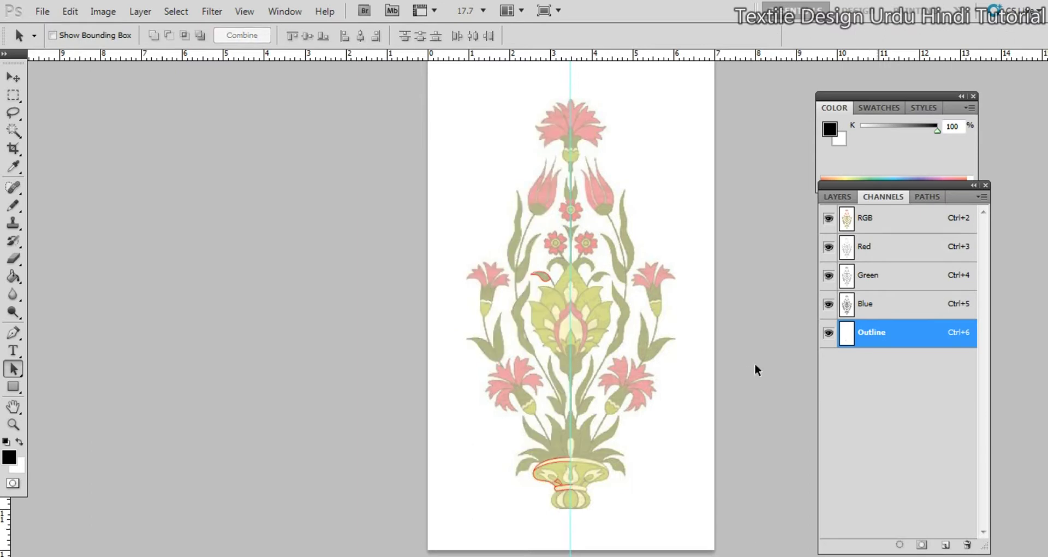
key("ctrl+z")
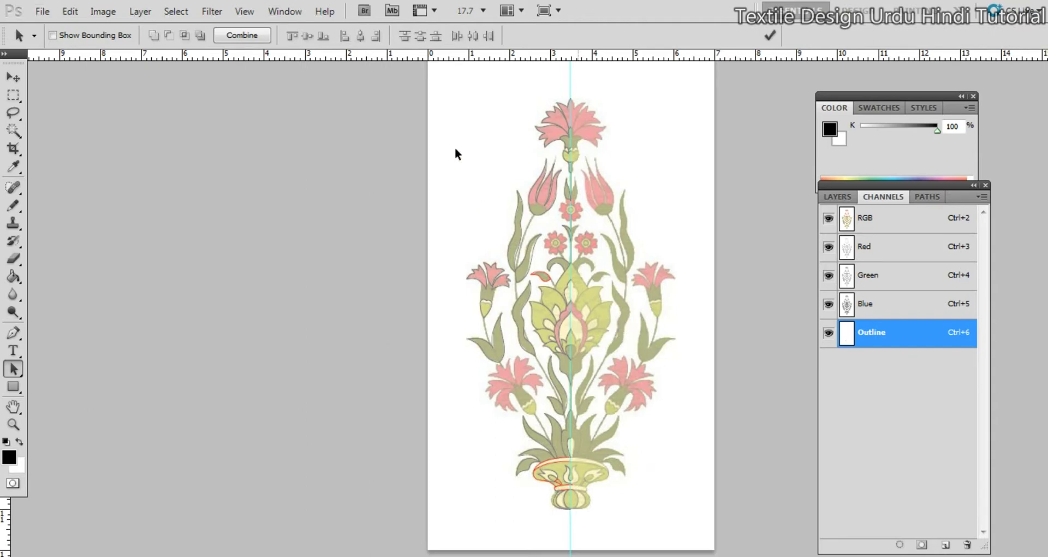
Select the restored paths across the motif's left half and apply a Pencil stroke along them in the Outline channel
left_click_drag(424, 90, 634, 431)
left_click_drag(556, 273, 647, 290)
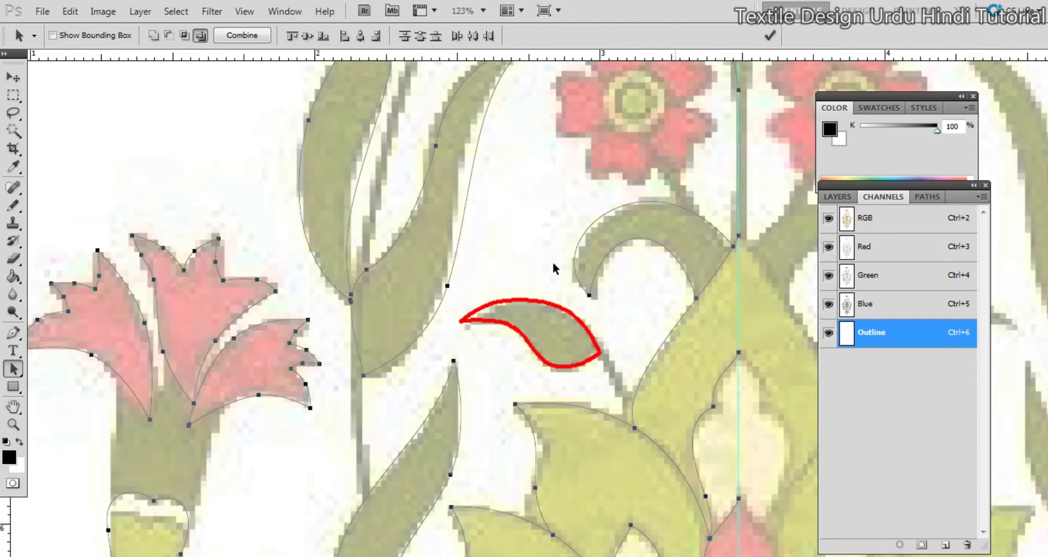
right_click(523, 252)
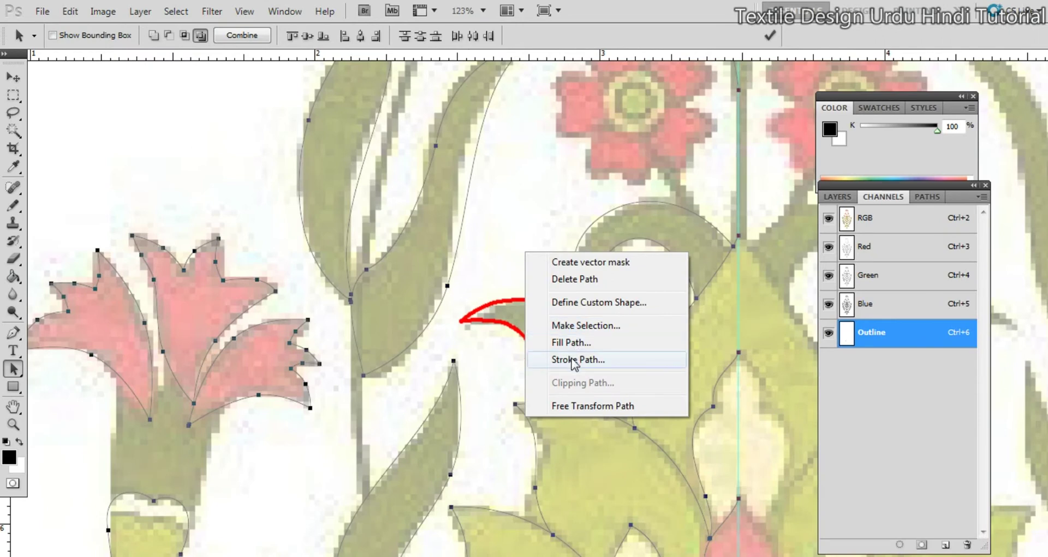
left_click(573, 362)
left_click(612, 194)
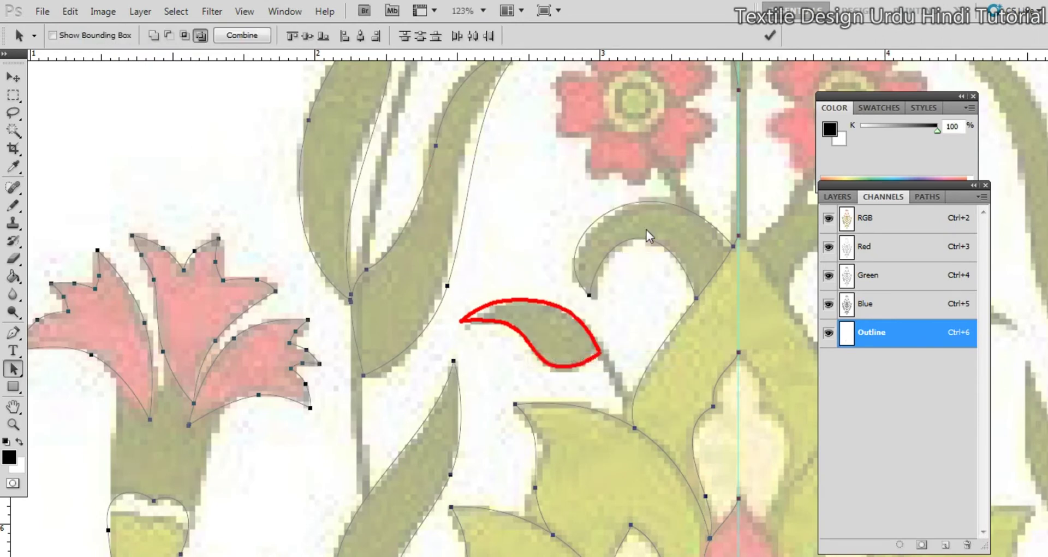
right_click(546, 292)
left_click(862, 407)
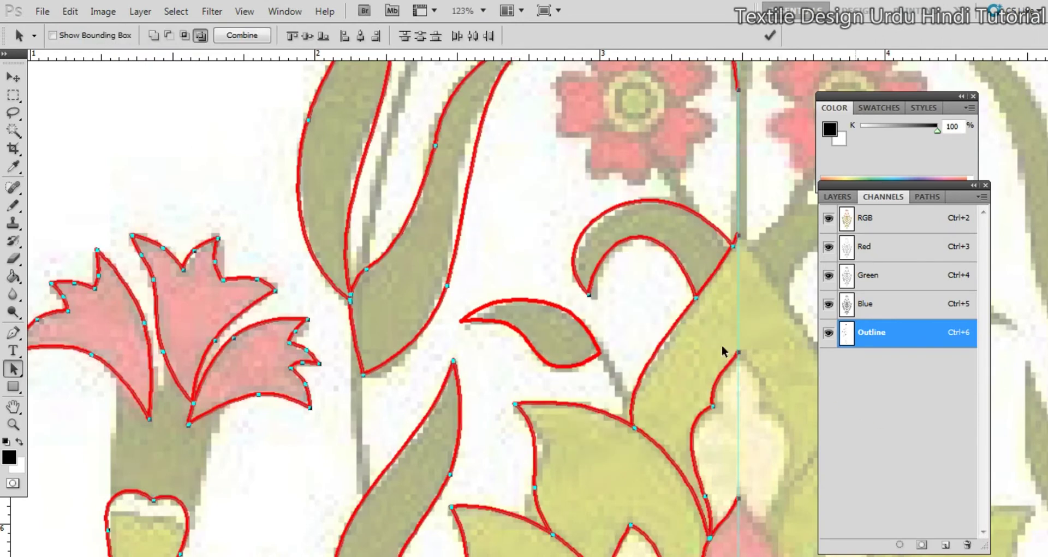
Check the traced left half by viewing the Outline channel alone, and bring the colour reference back
right_click(589, 311)
left_click(620, 376)
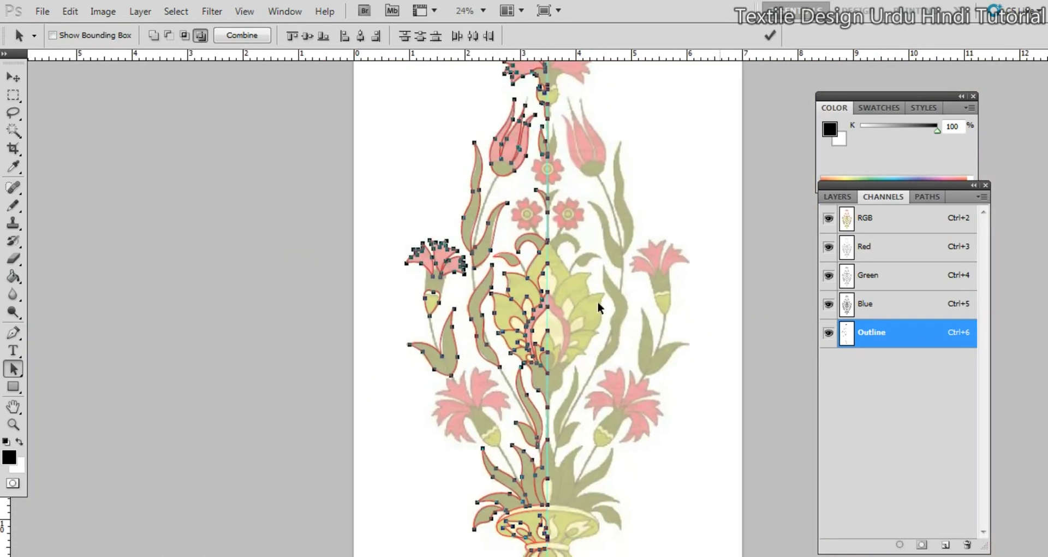
left_click_drag(548, 283, 562, 343)
key("grave")
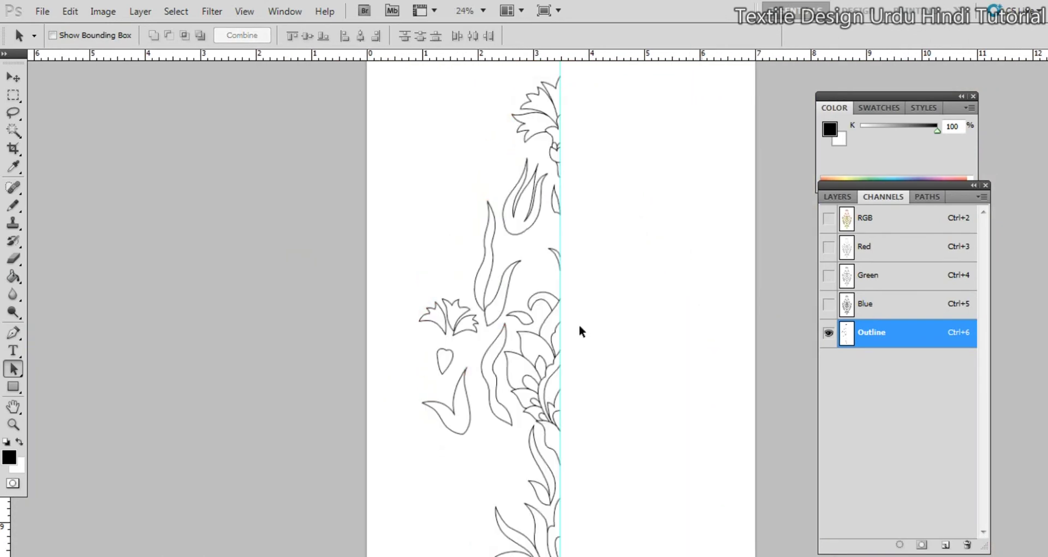
key("grave")
Trace the scalloped yellow tip and the cream band above it on the lower-left carnation with the 4 px Pencil
left_click_drag(571, 480, 564, 350)
left_click_drag(501, 487, 658, 395)
left_click_drag(761, 374, 465, 248)
left_click_drag(466, 249, 498, 403)
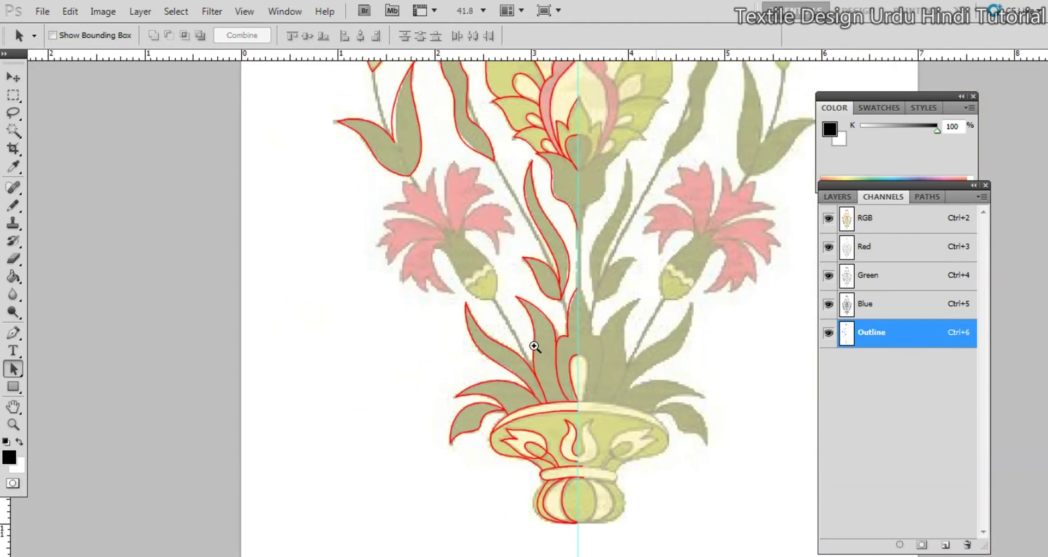
mouse_move(443, 266)
left_mouse_down()
mouse_move(541, 342)
mouse_move(583, 286)
left_mouse_up()
key("b")
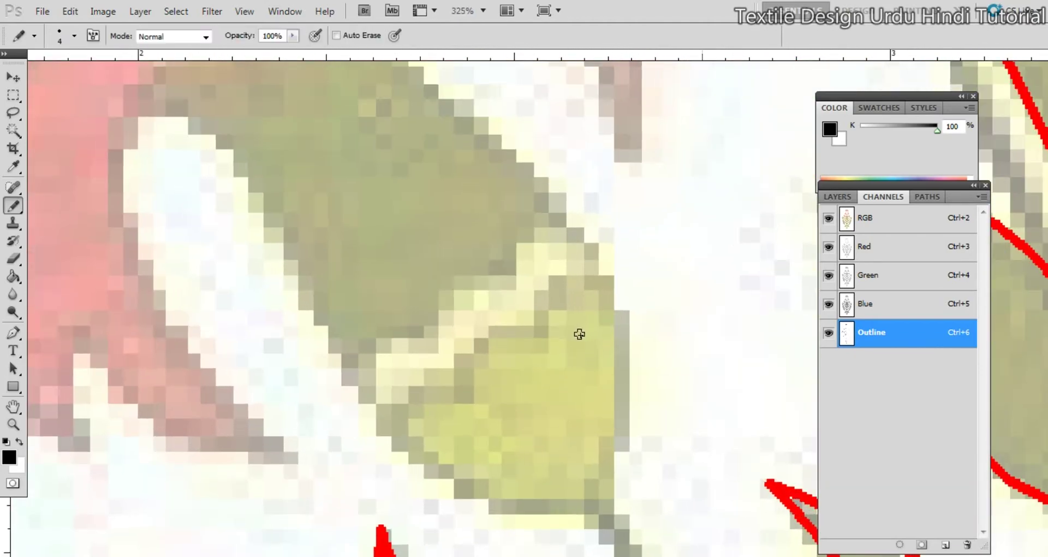
mouse_move(594, 489)
left_mouse_down()
mouse_move(592, 290)
mouse_move(465, 362)
mouse_move(402, 423)
mouse_move(537, 501)
mouse_move(593, 490)
left_mouse_up()
left_click_drag(578, 426, 620, 516)
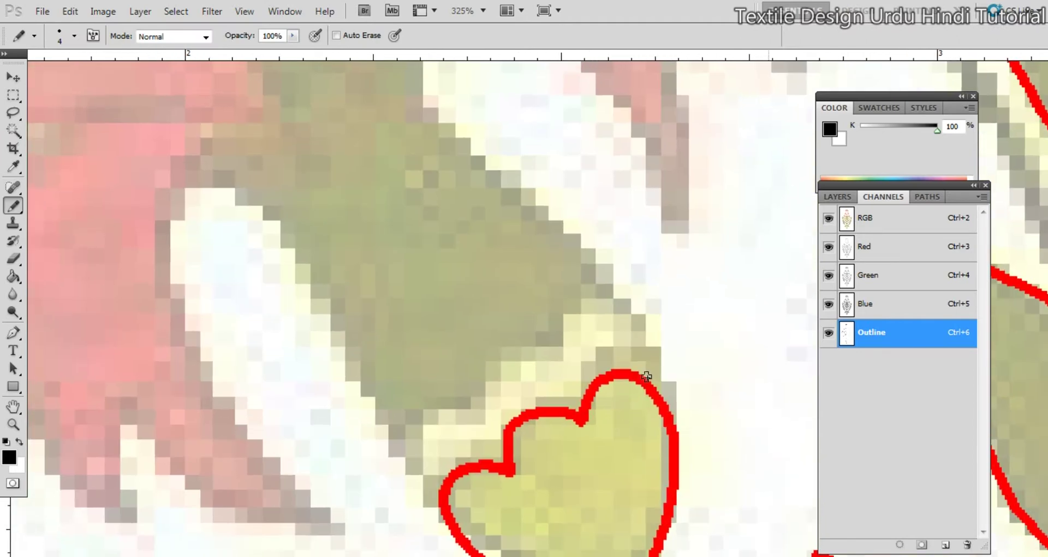
mouse_move(647, 382)
left_mouse_down()
mouse_move(594, 310)
mouse_move(547, 356)
mouse_move(473, 373)
mouse_move(461, 395)
mouse_move(397, 435)
mouse_move(440, 493)
left_mouse_up()
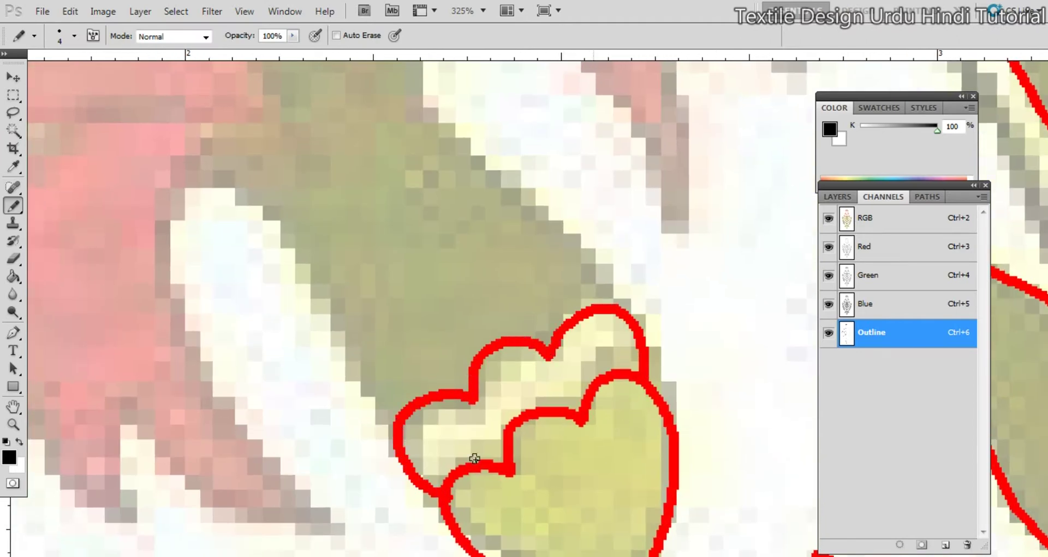
Trace the green calyx and the right-hand petals of the lower-left carnation, undoing the last stray stroke
mouse_move(569, 303)
left_mouse_down()
mouse_move(412, 308)
mouse_move(515, 360)
mouse_move(572, 466)
left_mouse_up()
mouse_move(583, 402)
left_mouse_down()
mouse_move(576, 496)
mouse_move(574, 302)
mouse_move(539, 364)
left_mouse_up()
left_click_drag(401, 409, 462, 335)
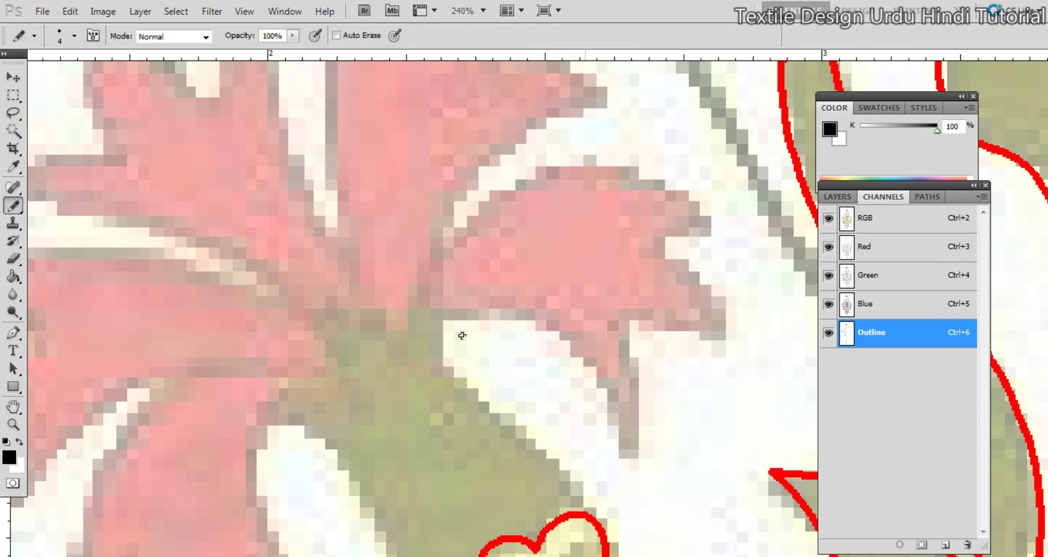
left_click_drag(582, 420, 632, 312)
mouse_move(629, 405)
left_mouse_down()
mouse_move(586, 334)
mouse_move(514, 287)
mouse_move(478, 210)
mouse_move(434, 243)
mouse_move(384, 208)
mouse_move(395, 276)
mouse_move(308, 300)
mouse_move(364, 324)
mouse_move(446, 455)
left_mouse_up()
left_click_drag(525, 318, 391, 485)
mouse_move(346, 375)
left_mouse_down()
mouse_move(492, 395)
mouse_move(525, 439)
mouse_move(546, 498)
mouse_move(556, 470)
mouse_move(532, 384)
mouse_move(644, 393)
mouse_move(609, 331)
mouse_move(554, 307)
mouse_move(525, 387)
mouse_move(517, 379)
mouse_move(596, 371)
mouse_move(522, 320)
mouse_move(413, 315)
mouse_move(334, 342)
mouse_move(311, 428)
mouse_move(340, 398)
mouse_move(464, 327)
mouse_move(455, 304)
mouse_move(336, 277)
mouse_move(368, 389)
mouse_move(407, 406)
mouse_move(449, 302)
mouse_move(374, 297)
mouse_move(315, 332)
left_mouse_up()
left_click_drag(350, 343, 405, 350)
key("ctrl+z")
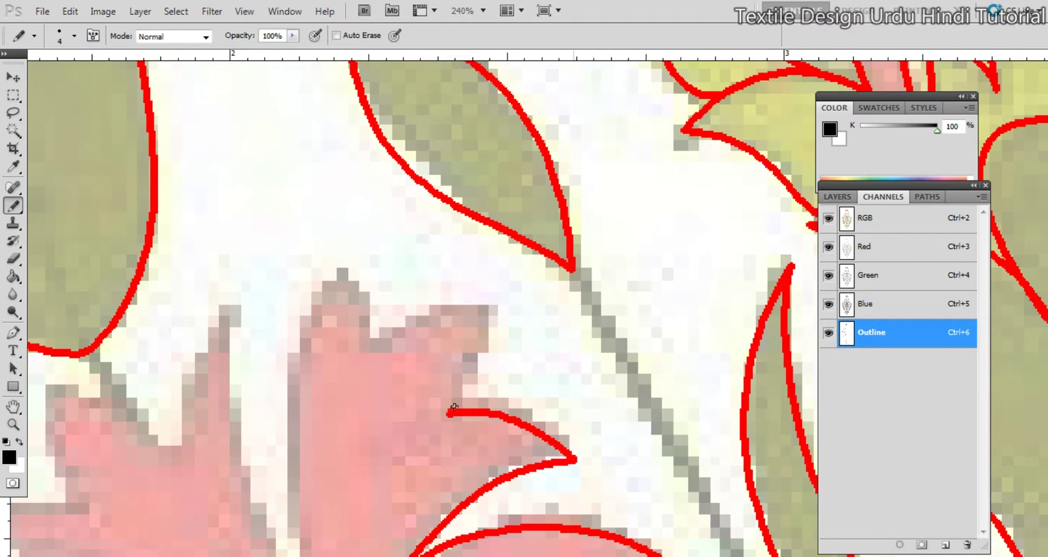
Trace the notched tip and left edge of the carnation's top petal, cleaning the line end with the Eraser
mouse_move(454, 407)
left_mouse_down()
mouse_move(484, 311)
mouse_move(375, 337)
mouse_move(473, 387)
left_mouse_up()
mouse_move(474, 387)
left_mouse_down()
mouse_move(489, 347)
mouse_move(457, 317)
mouse_move(418, 370)
mouse_move(399, 479)
mouse_move(439, 398)
mouse_move(451, 331)
left_mouse_up()
key("e")
left_click_drag(459, 288, 441, 347)
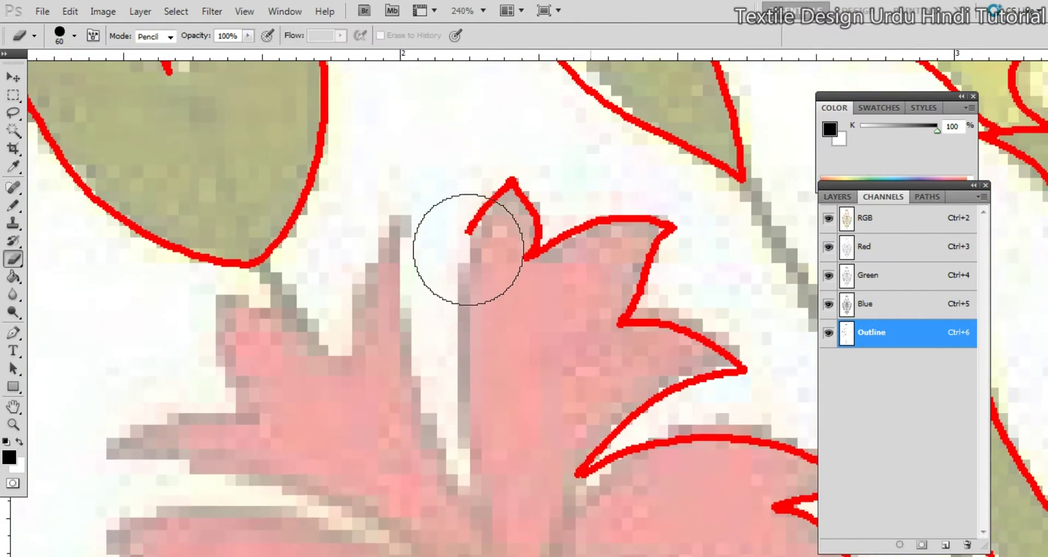
key("b")
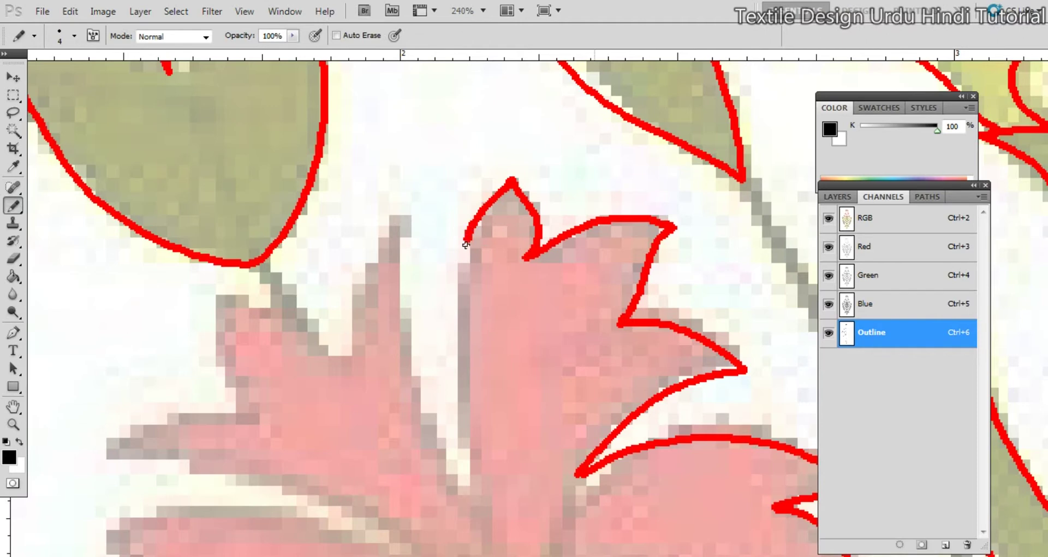
mouse_move(466, 244)
left_mouse_down()
mouse_move(459, 355)
mouse_move(478, 480)
mouse_move(424, 412)
mouse_move(404, 331)
mouse_move(403, 222)
mouse_move(374, 245)
mouse_move(340, 363)
mouse_move(547, 368)
mouse_move(515, 360)
mouse_move(459, 318)
mouse_move(391, 299)
mouse_move(402, 372)
mouse_move(438, 417)
mouse_move(383, 413)
mouse_move(276, 440)
mouse_move(366, 421)
mouse_move(462, 296)
mouse_move(434, 275)
mouse_move(410, 293)
mouse_move(612, 309)
mouse_move(711, 356)
mouse_move(749, 395)
mouse_move(640, 320)
mouse_move(658, 301)
mouse_move(611, 285)
mouse_move(514, 261)
mouse_move(392, 263)
mouse_move(329, 281)
mouse_move(396, 319)
mouse_move(398, 334)
mouse_move(309, 395)
mouse_move(382, 394)
mouse_move(360, 478)
mouse_move(369, 510)
mouse_move(484, 409)
mouse_move(533, 393)
left_mouse_up()
Trace the jagged left and lower petals of the lower-left carnation
left_click_drag(533, 393, 507, 279)
left_click_drag(625, 225, 629, 145)
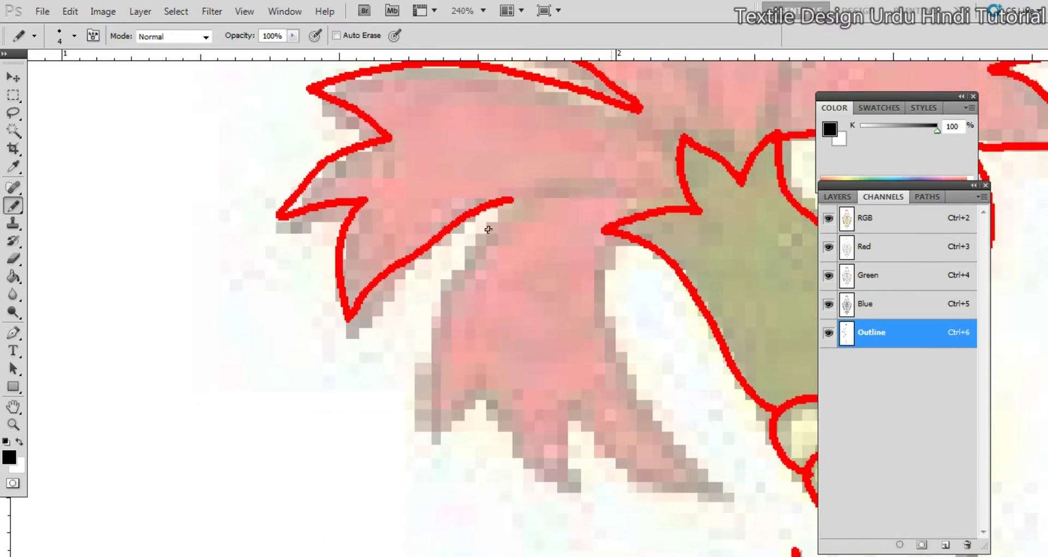
mouse_move(492, 216)
left_mouse_down()
mouse_move(430, 408)
mouse_move(436, 438)
mouse_move(489, 385)
mouse_move(501, 428)
mouse_move(566, 484)
mouse_move(578, 404)
mouse_move(594, 435)
mouse_move(669, 483)
mouse_move(711, 488)
mouse_move(623, 387)
mouse_move(602, 320)
mouse_move(628, 241)
left_mouse_up()
left_click_drag(665, 283, 562, 310)
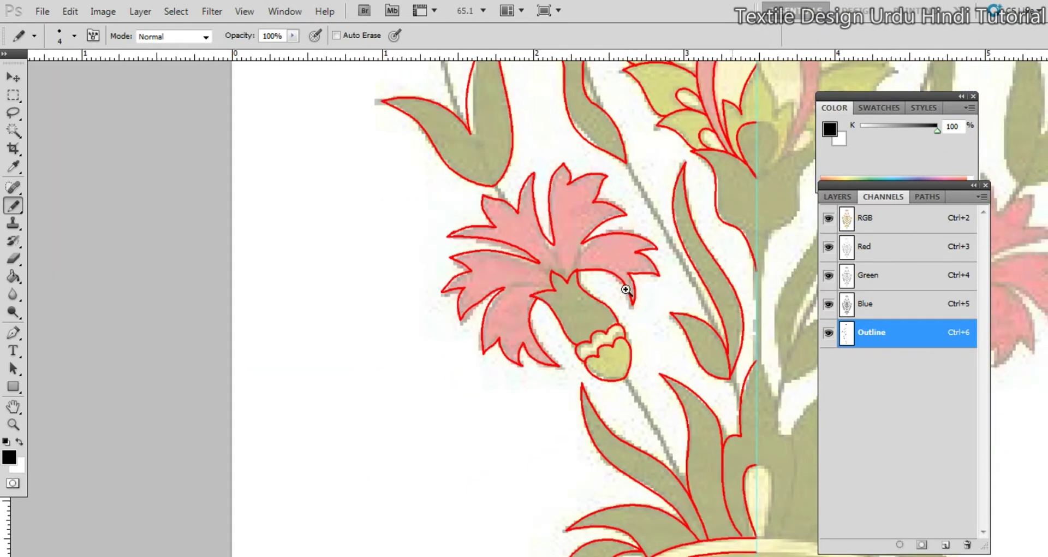
Review the carnation linework in the Outline channel without the reference, and restore the colour channels
right_click(636, 295)
left_click(705, 341)
key("ctrl+6")
left_click_drag(609, 265, 568, 363)
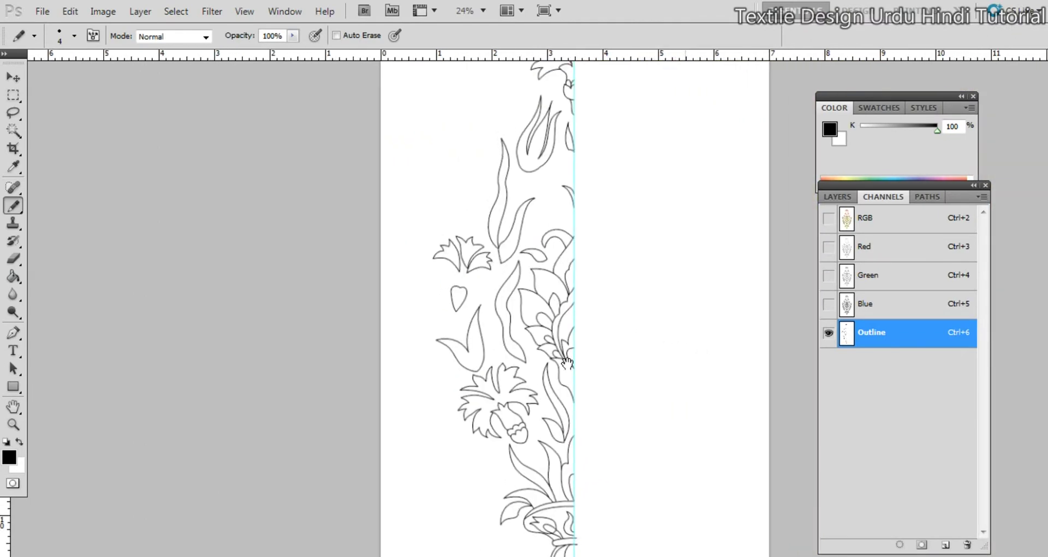
key("grave")
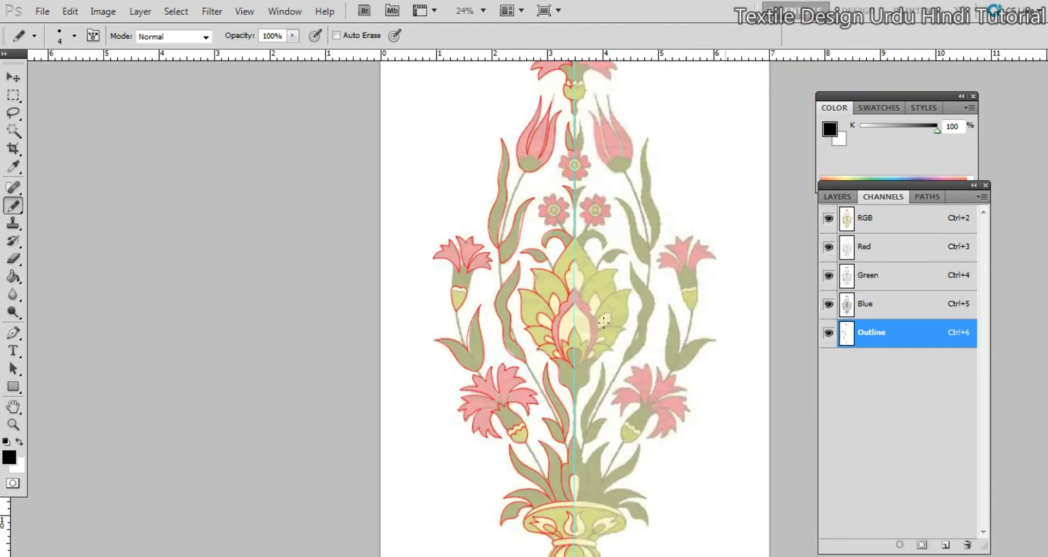
Close the gaps between the lower-left carnation's petals and its calyx with connecting pencil lines
left_click_drag(584, 403, 568, 315)
left_click_drag(458, 312, 513, 314, "ctrl")
left_click_drag(513, 314, 650, 309, "ctrl")
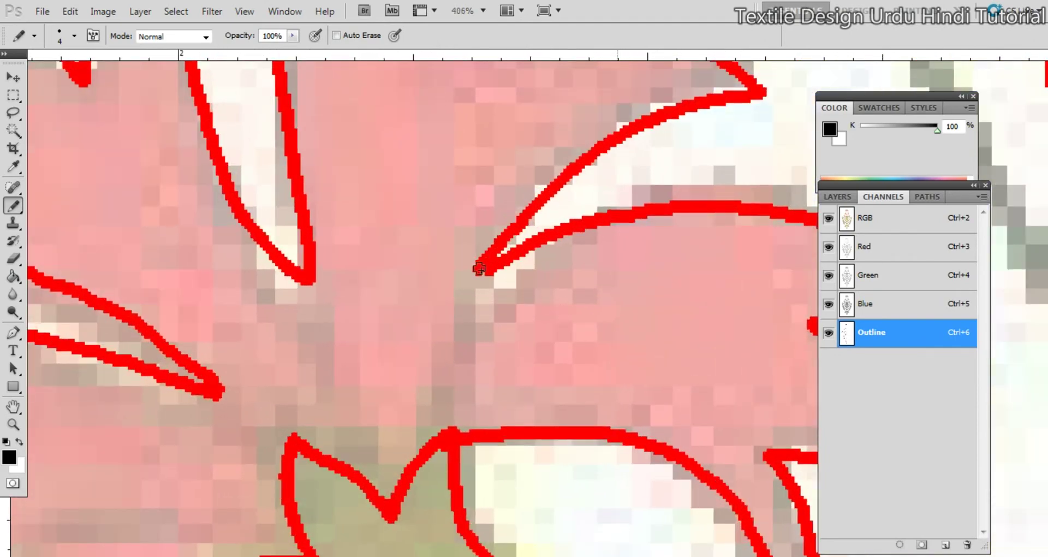
mouse_move(479, 268)
left_mouse_down()
mouse_move(433, 364)
mouse_move(445, 434)
left_mouse_up()
mouse_move(316, 306)
left_mouse_down()
mouse_move(460, 292)
mouse_move(525, 480)
left_mouse_up()
left_click_drag(410, 426, 620, 328)
left_click_drag(569, 273, 643, 329)
left_click_drag(641, 364, 668, 228)
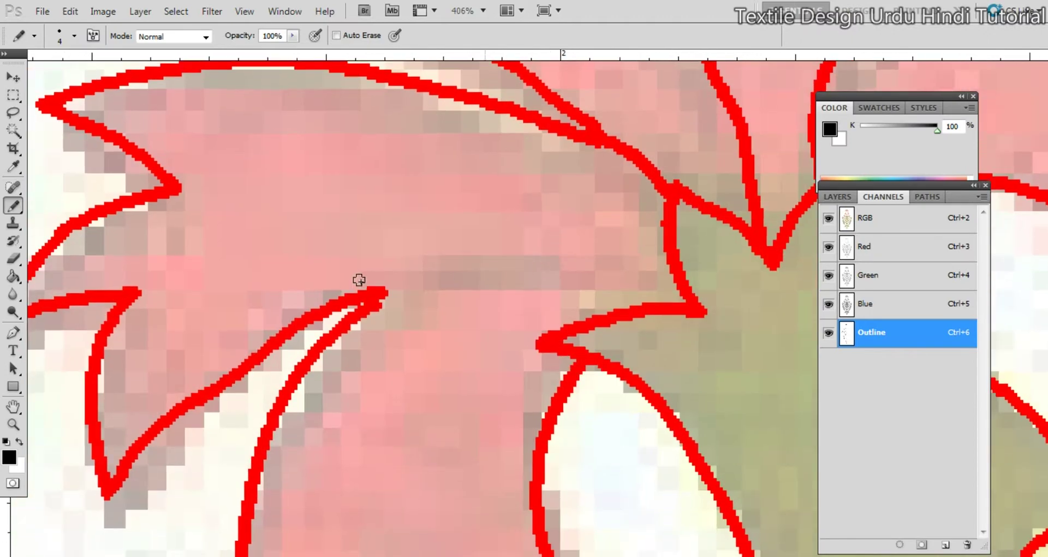
mouse_move(369, 303)
left_mouse_down()
mouse_move(427, 292)
mouse_move(663, 313)
left_mouse_up()
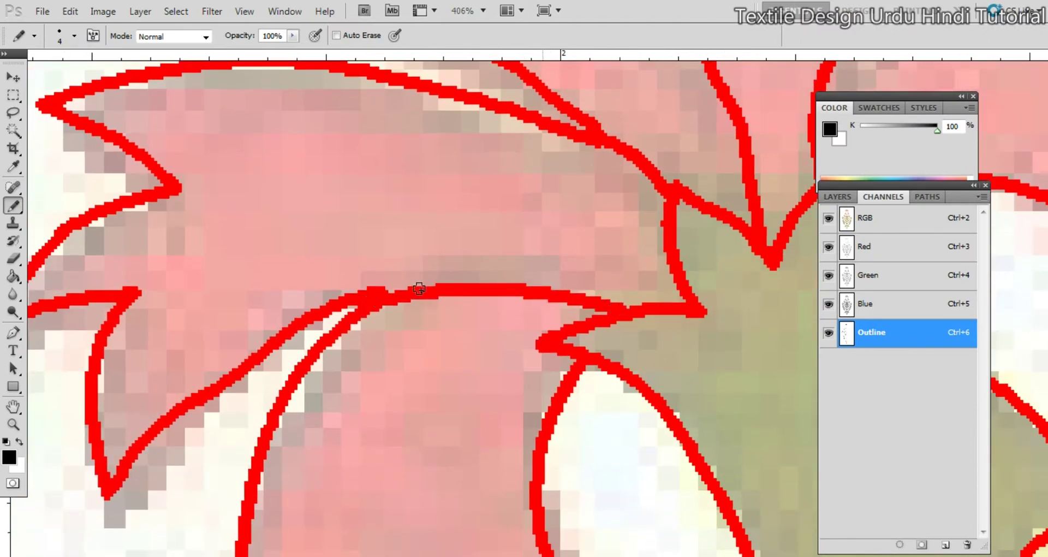
left_click_drag(492, 284, 475, 285)
left_click_drag(484, 278, 501, 346)
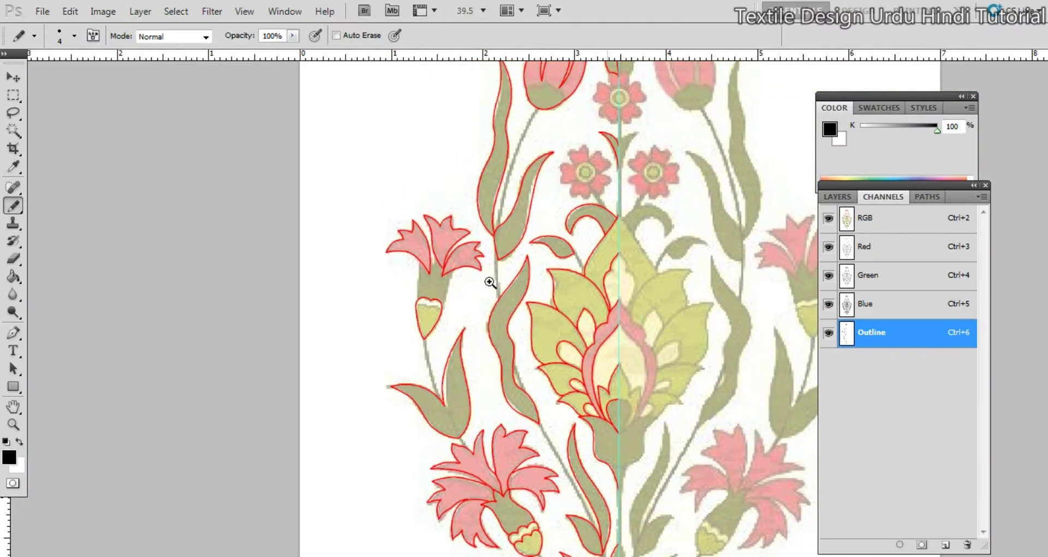
Outline the missing green calyxes of the upper-left carnation and the tulip bud
left_click_drag(491, 283, 509, 295)
left_click_drag(509, 297, 453, 399)
mouse_move(435, 309)
left_mouse_down()
mouse_move(498, 311)
mouse_move(557, 382)
mouse_move(535, 300)
mouse_move(448, 255)
mouse_move(423, 273)
mouse_move(336, 285)
left_mouse_up()
left_click_drag(485, 324, 405, 307)
left_click_drag(627, 279, 541, 291)
left_click_drag(555, 342, 566, 158)
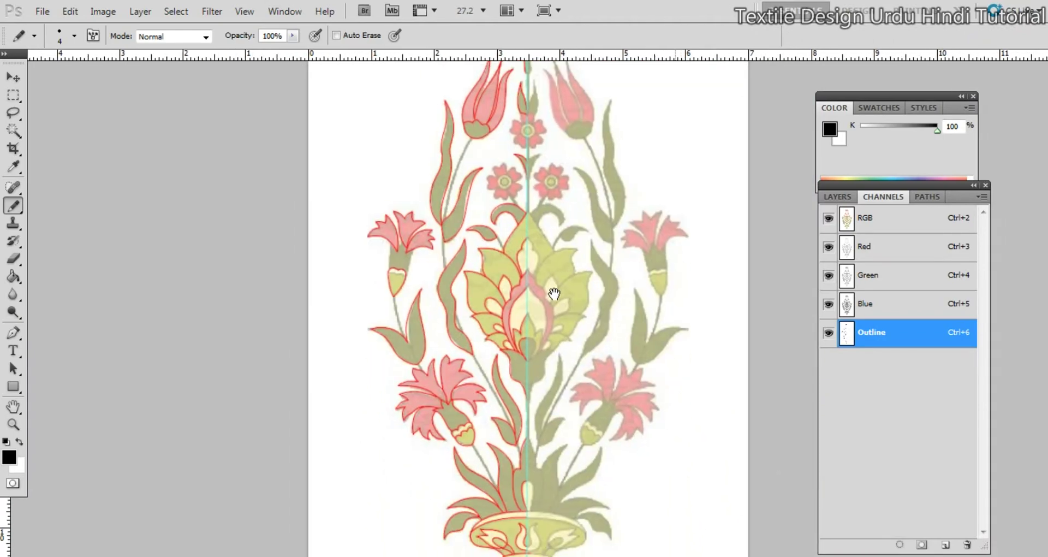
Select the round centre of the small red flower on the centre guide with the Elliptical Marquee
mouse_move(554, 296)
left_mouse_down()
mouse_move(557, 389)
mouse_move(544, 253)
mouse_move(542, 346)
mouse_move(551, 308)
left_mouse_up()
left_click_drag(522, 279, 571, 259)
left_click_drag(566, 207, 541, 365)
left_click_drag(544, 246, 564, 385)
left_click_drag(560, 337, 567, 339)
key("u")
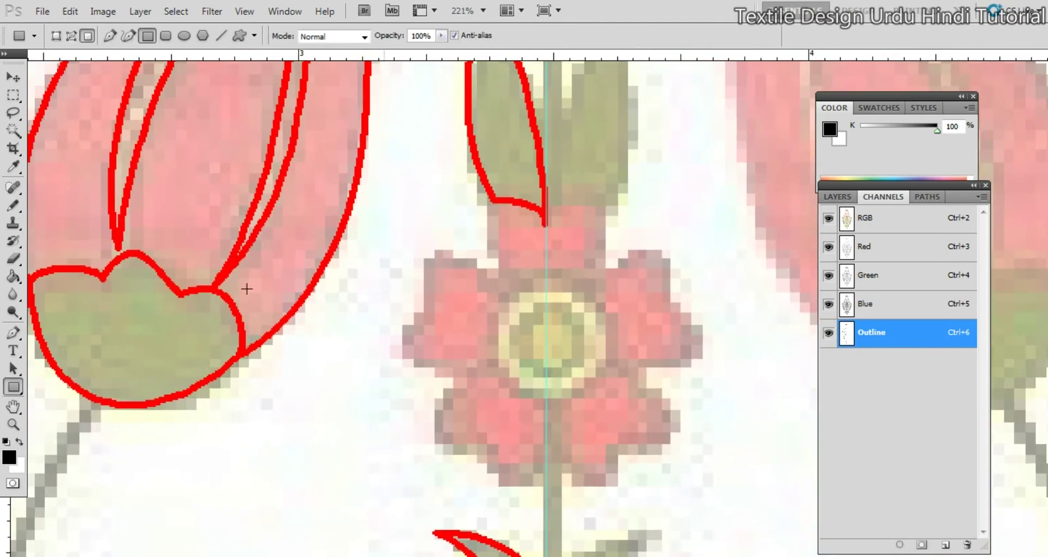
left_click_drag(13, 95, 71, 109)
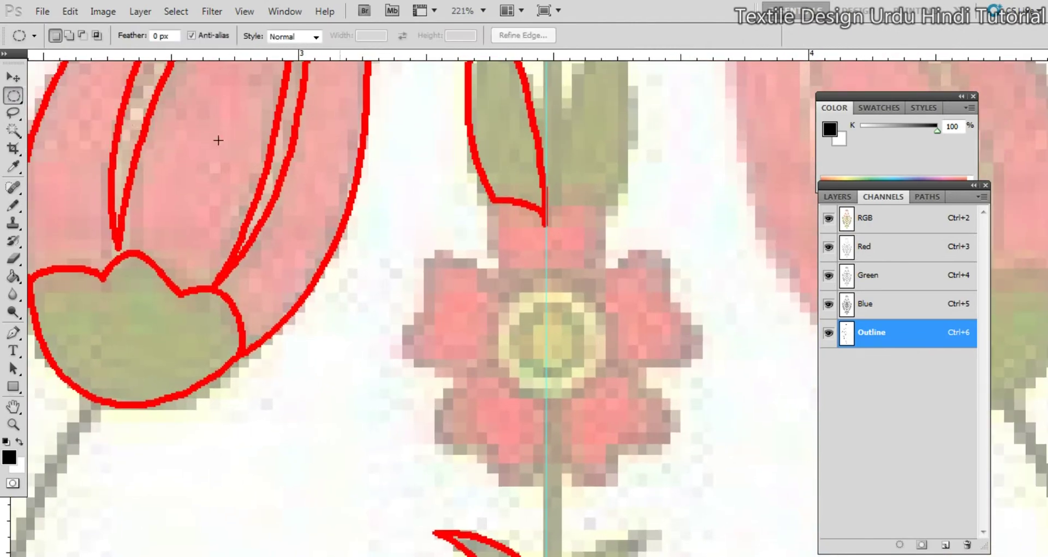
left_click_drag(14, 94, 14, 94)
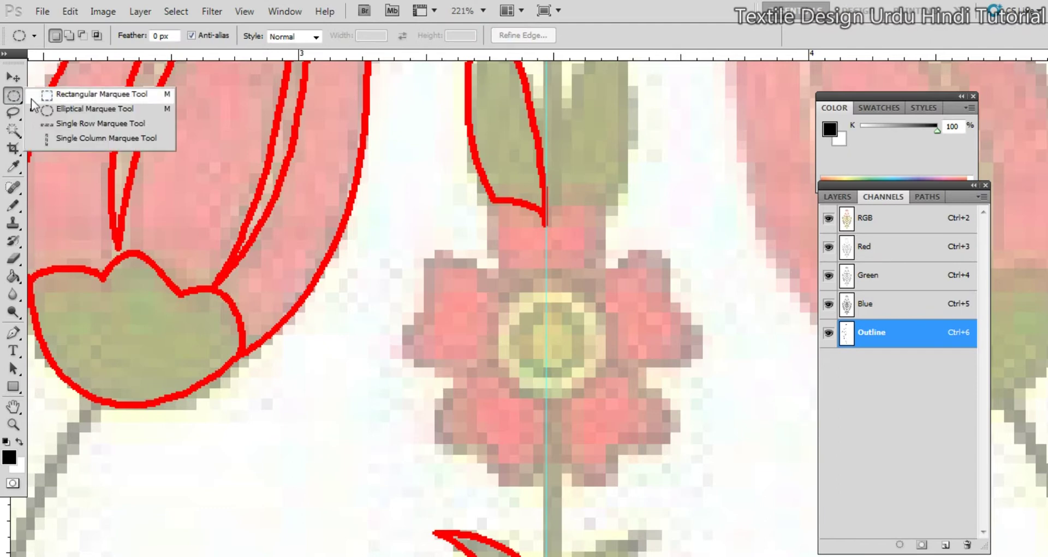
left_click(86, 114)
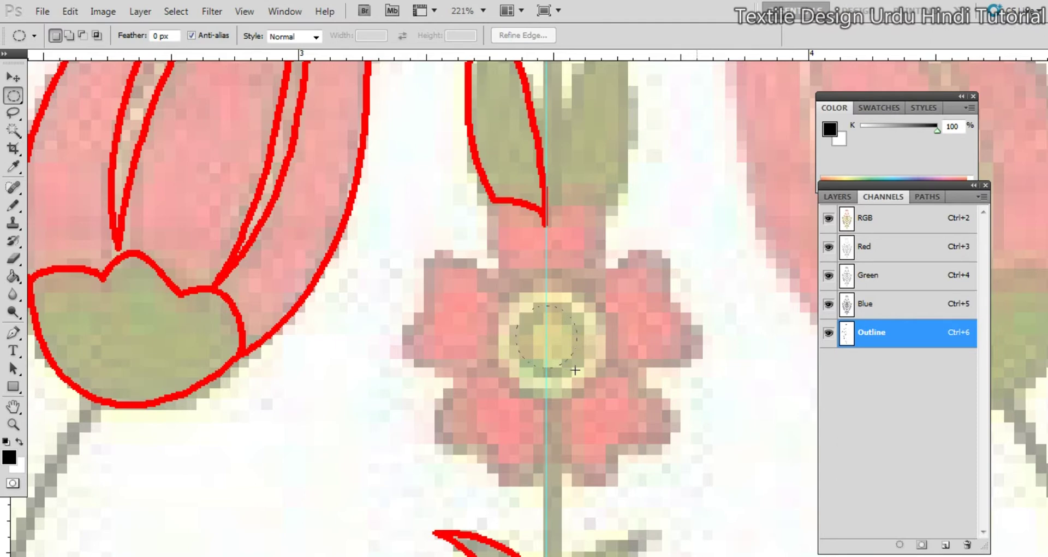
left_click_drag(573, 369, 576, 369)
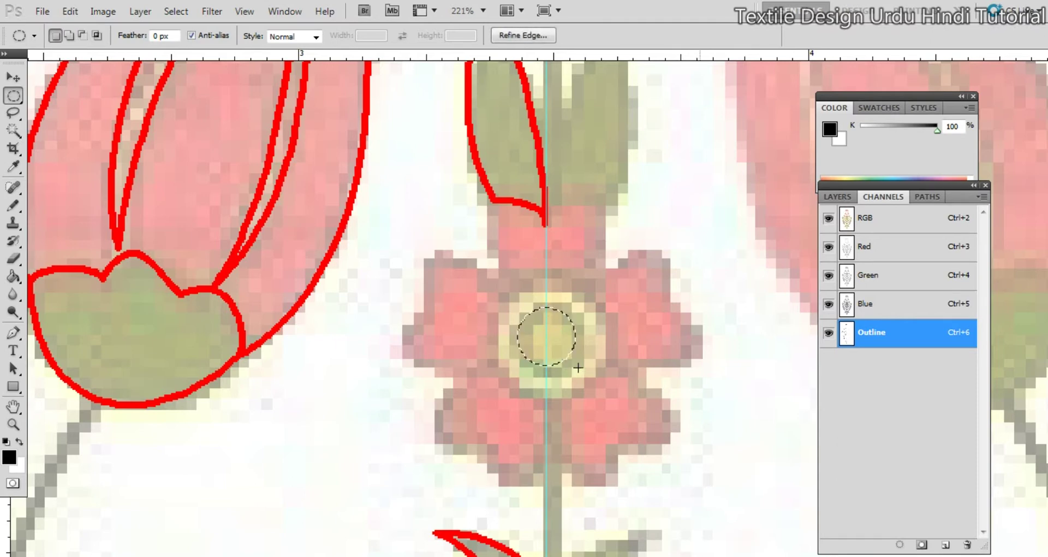
Stroke the circular selection with a 4 px black line, centred on its edge
left_click(71, 12)
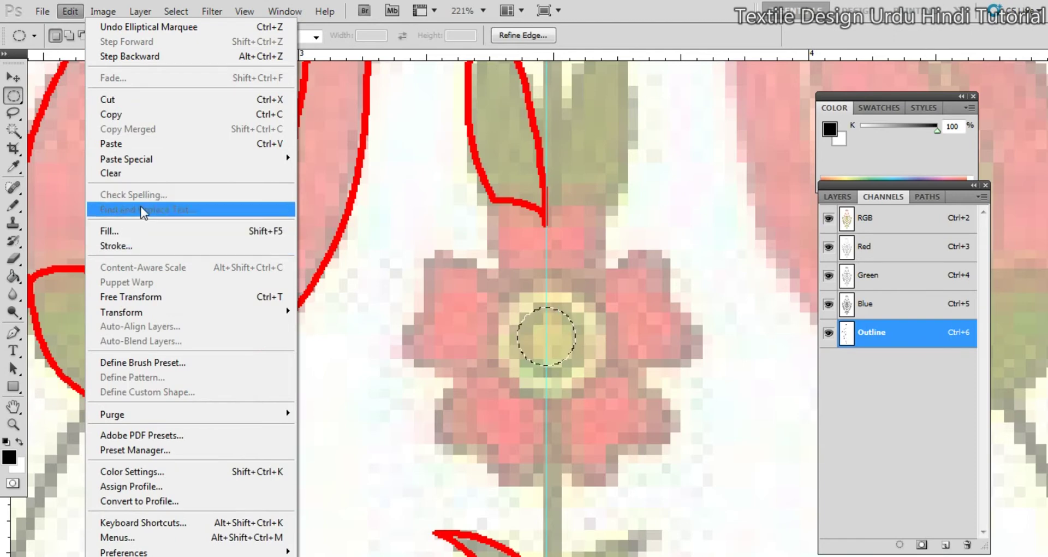
left_click(117, 245)
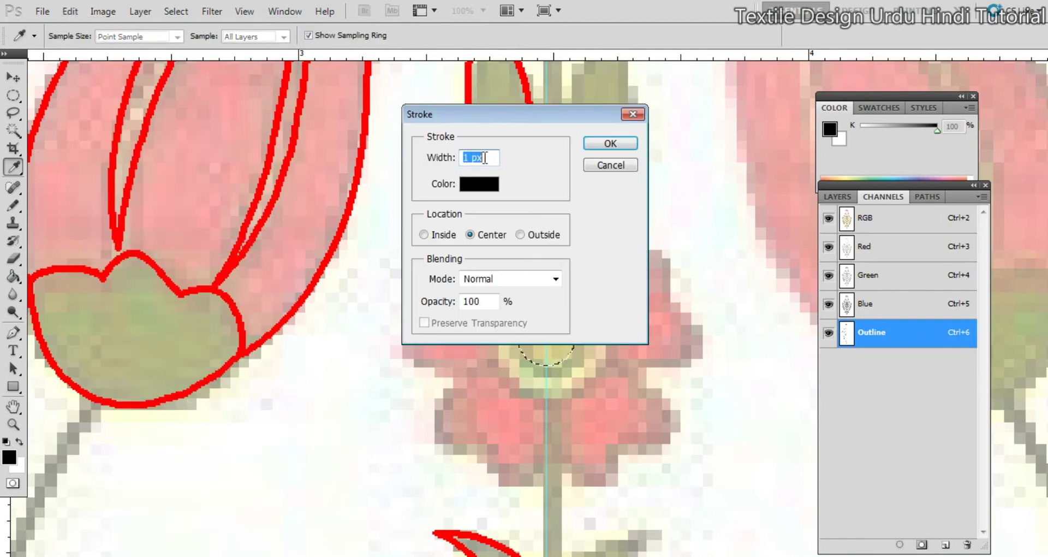
type("4")
left_click(611, 144)
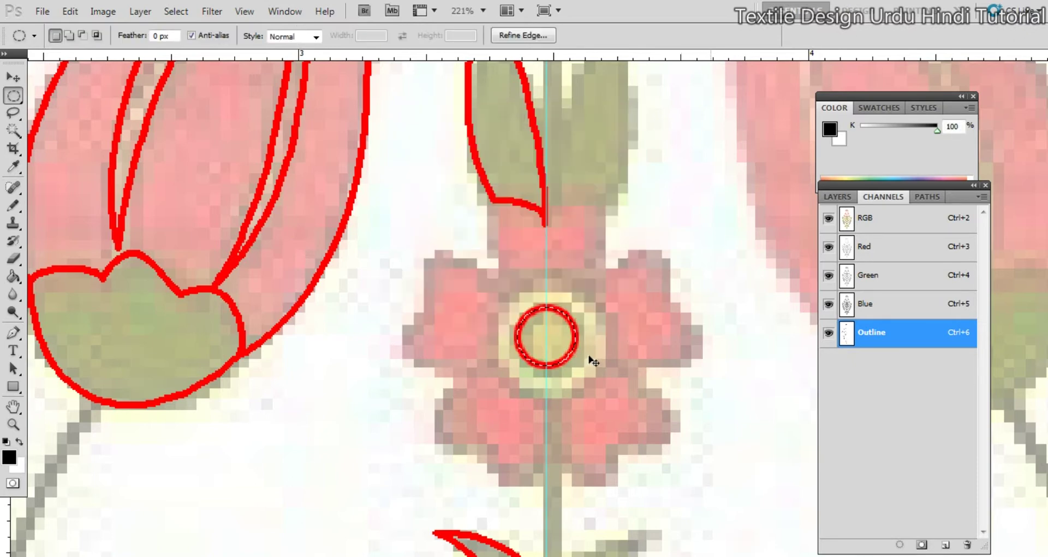
Turn off anti-aliasing for the Elliptical Marquee, undo the stroke on the flower's centre and drop the selection
left_click(192, 37)
left_click_drag(596, 348, 546, 335)
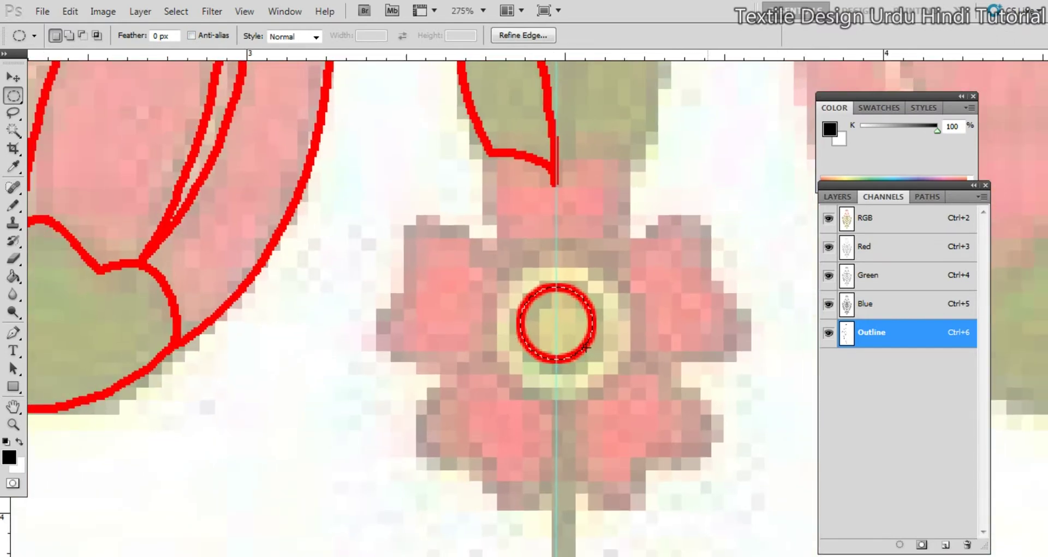
key("ctrl+z")
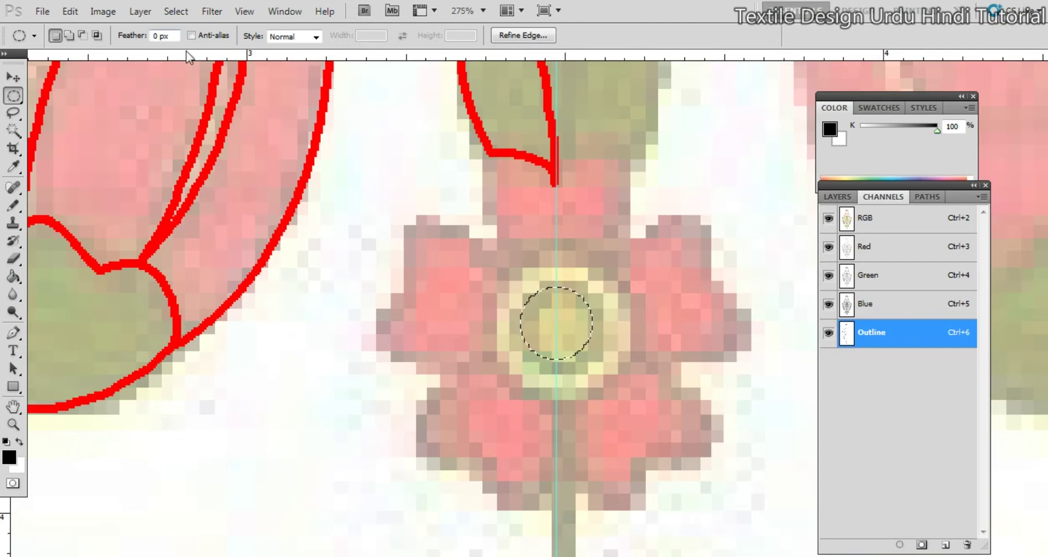
left_click(69, 11)
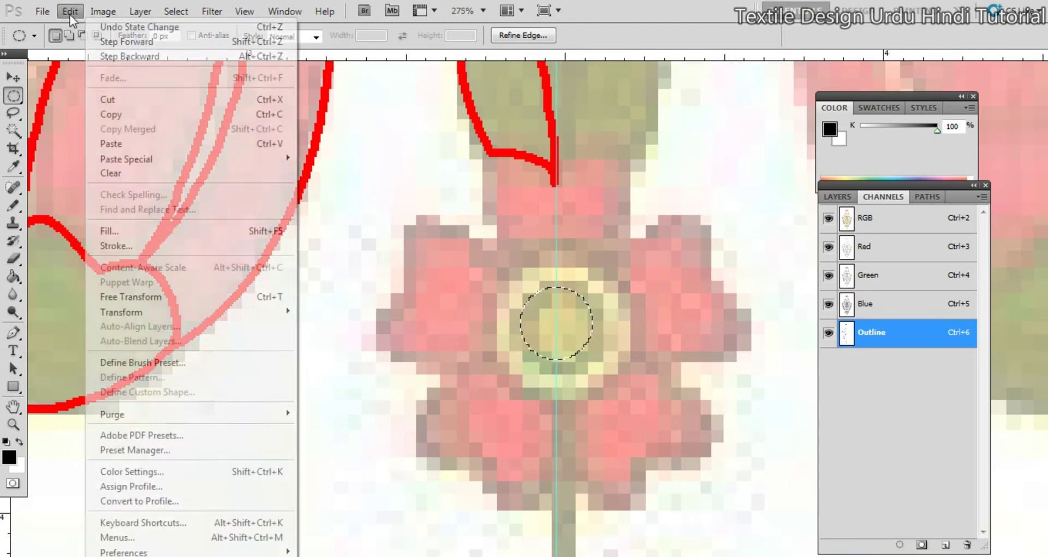
left_click(142, 114)
left_click(575, 348)
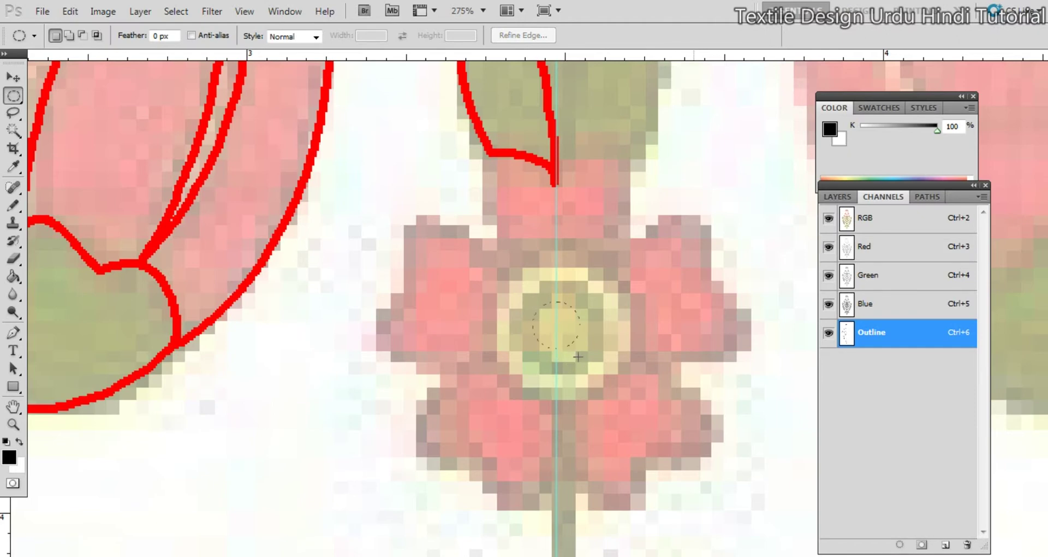
Select the flower's round centre again, stroke it with a centred 4 px black line, and deselect
left_click_drag(593, 371, 591, 360)
left_click(71, 11)
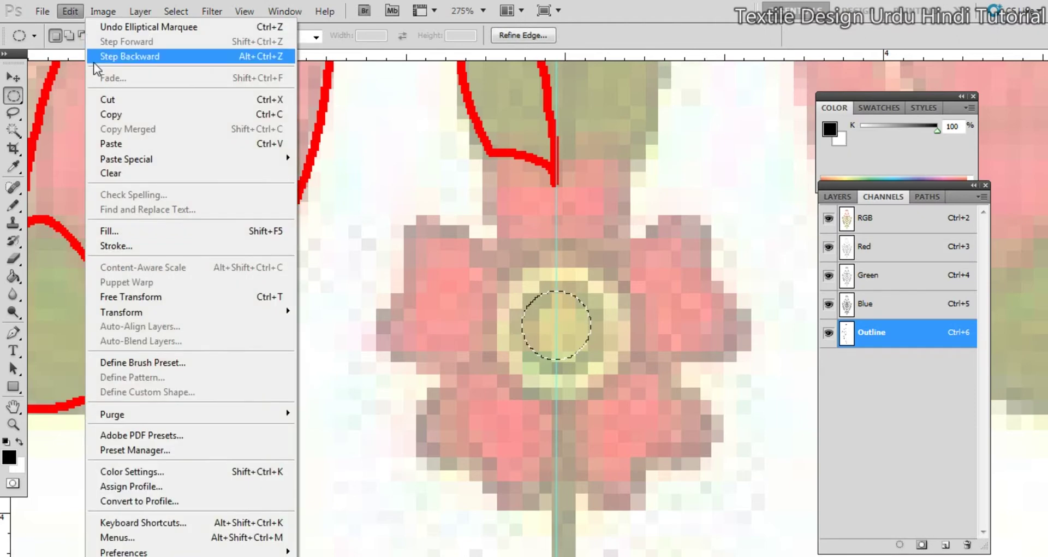
left_click(130, 247)
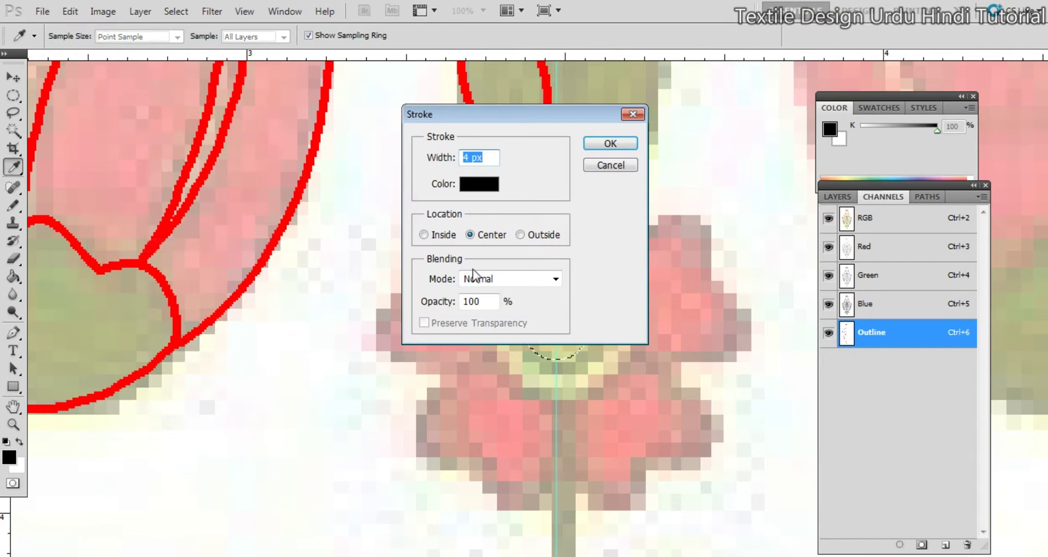
key("Return")
key("ctrl+d")
Sample white as the foreground colour inside the flower's ring and restore the last circular selection
left_click_drag(562, 329, 603, 327)
key("u")
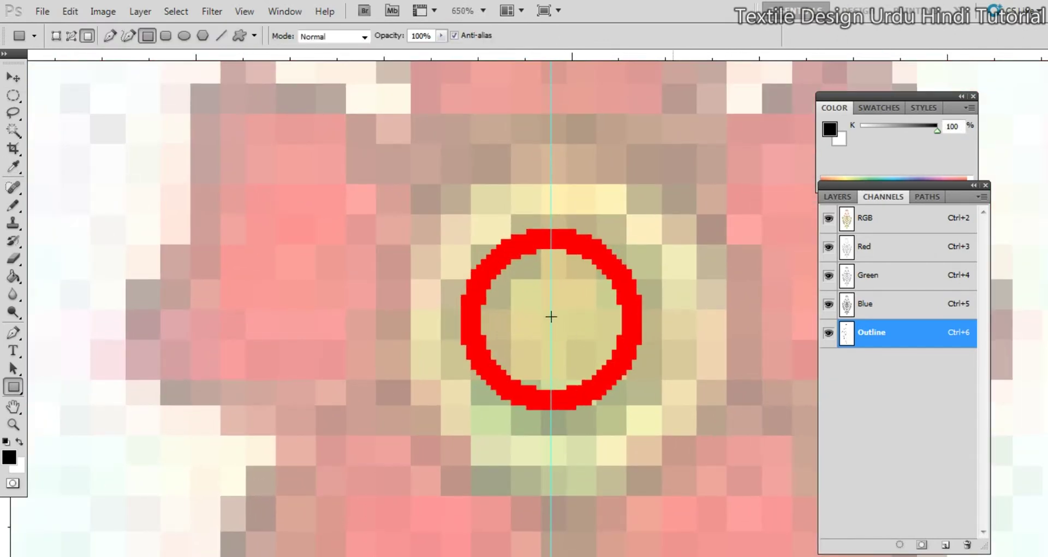
left_click(591, 360, "alt")
key("ctrl+shift+d")
left_click_drag(589, 347, 533, 339)
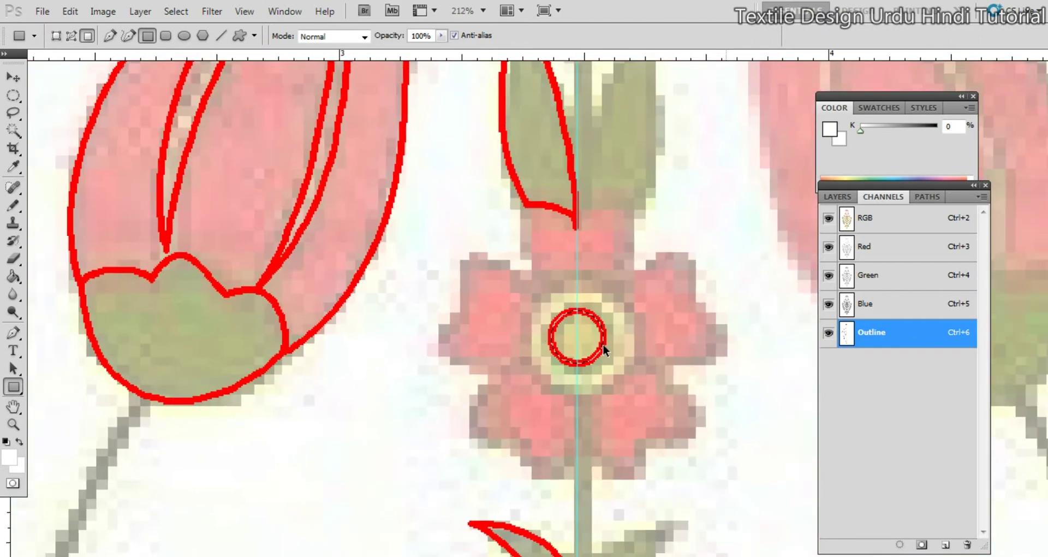
Select a larger circle around the flower's yellow ring and stroke it with a centred 4 px white line
key("m")
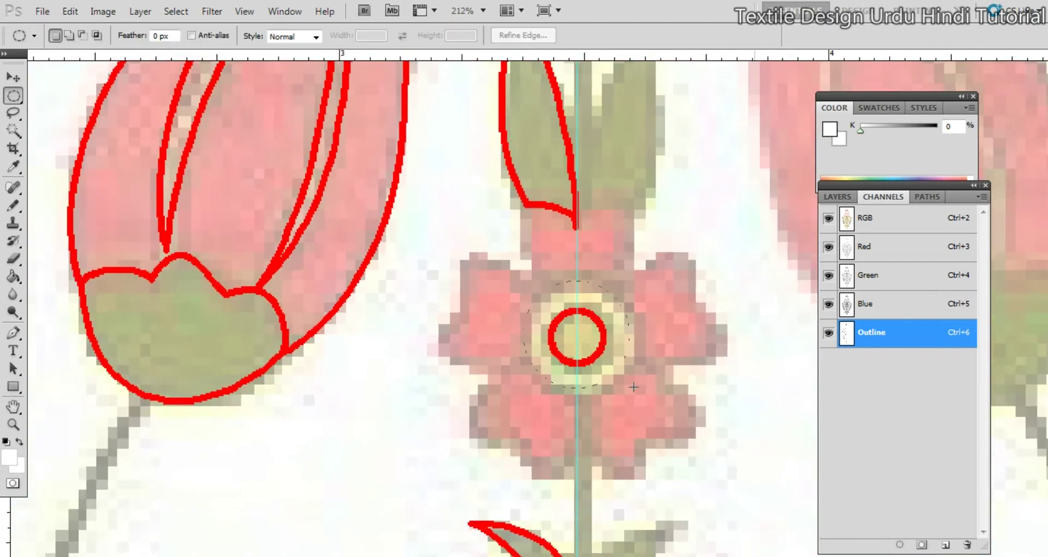
left_click_drag(633, 387, 627, 387)
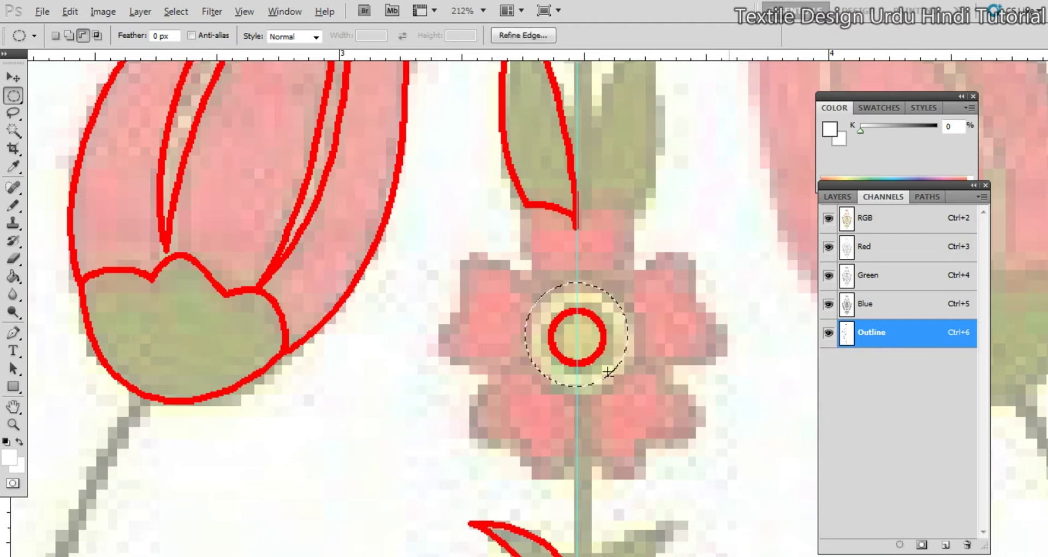
key("alt+e")
key("s")
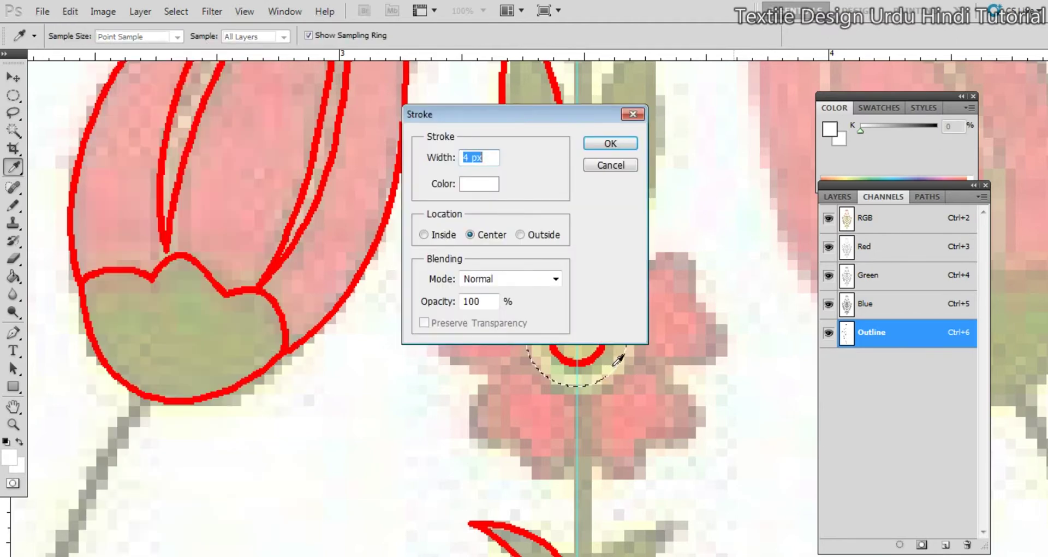
left_click(607, 143)
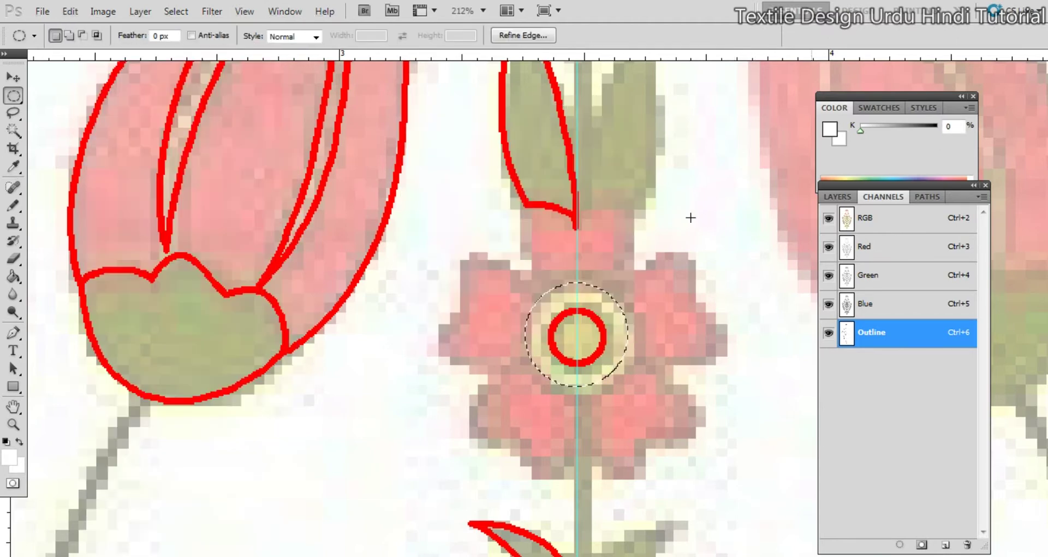
Set the foreground colour to black (000000) and stroke the larger circular selection with a centred 4 px line
left_click(9, 457)
double_click(582, 355)
type("000000")
key("Return")
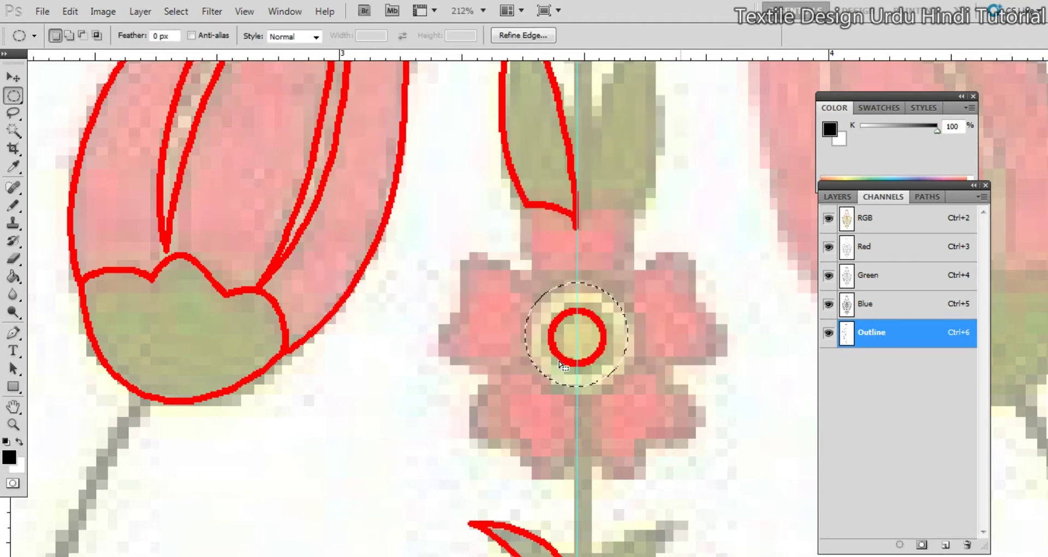
key("alt+e")
key("s")
left_click(594, 145)
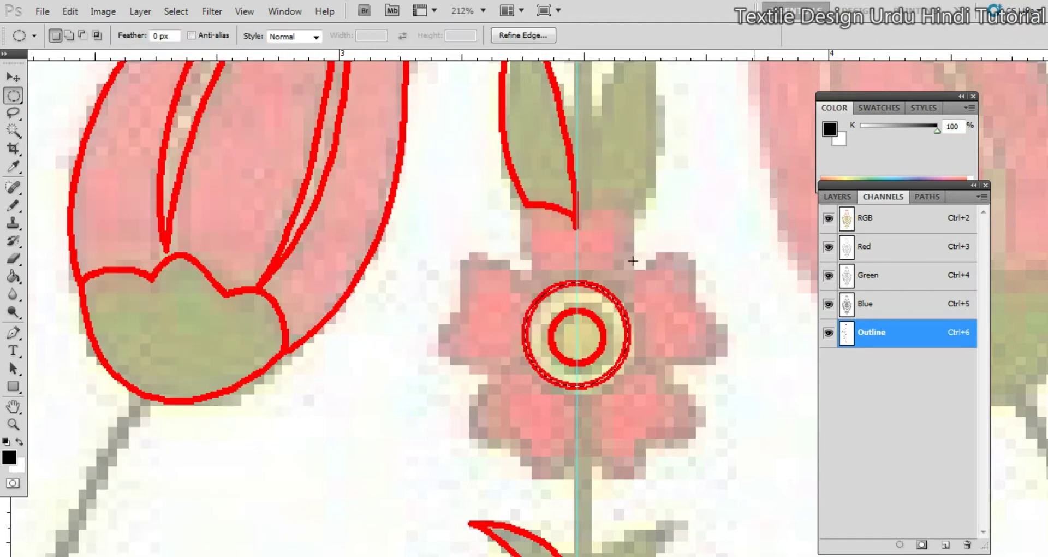
Select the outer ring's outline, shift it slightly down around the inner ring, and place a horizontal guide through the flower's centre
scroll(614, 370, "up", 2)
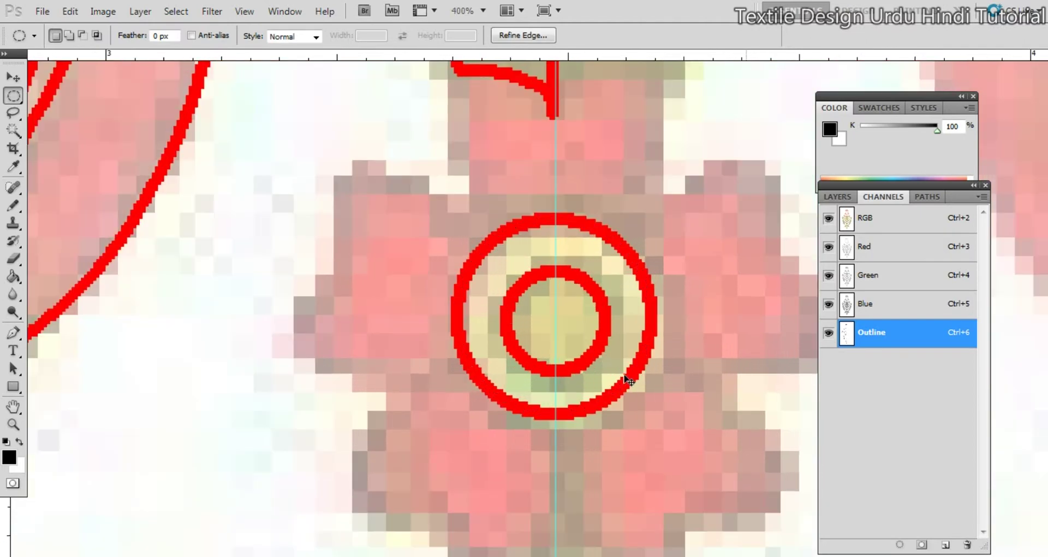
key("w")
left_click(632, 389)
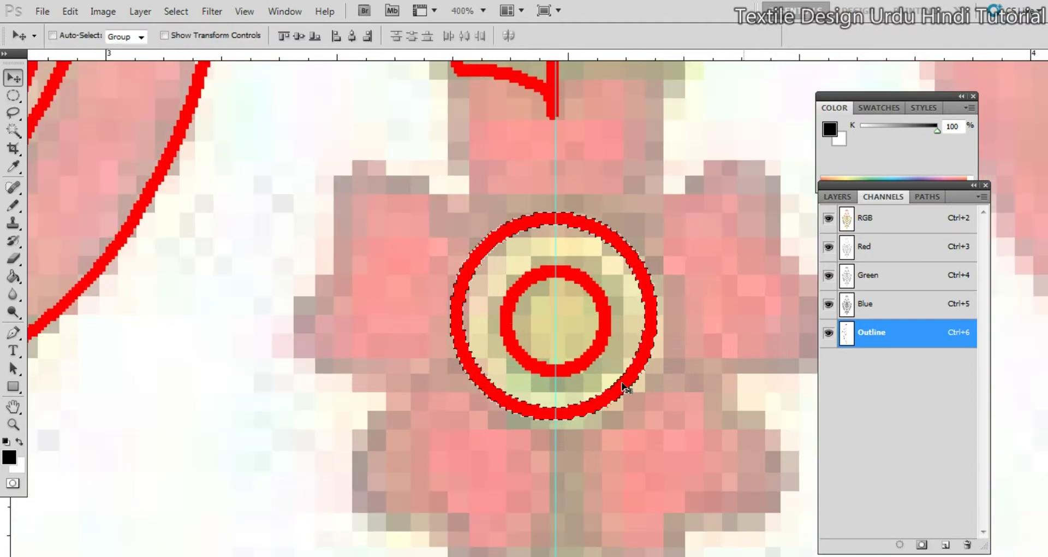
left_click_drag(622, 383, 634, 386)
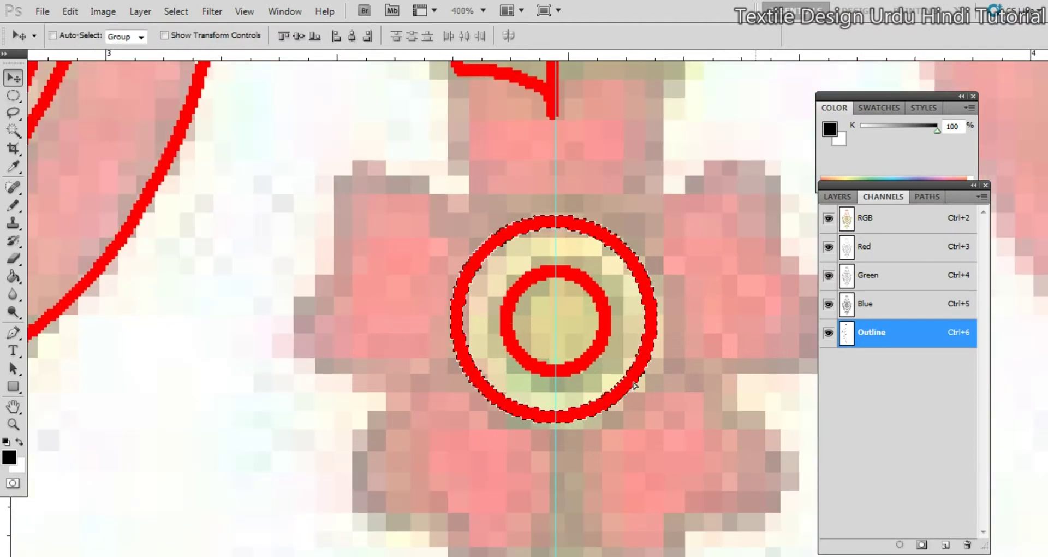
left_click_drag(552, 54, 650, 321)
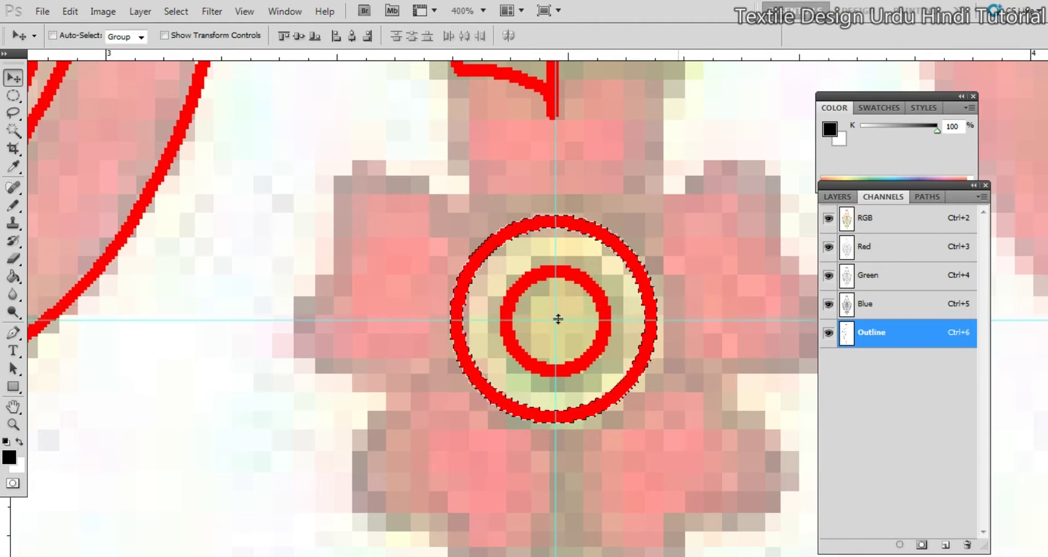
Select the inner ring's outline, shift it slightly right to centre it on the guides, and deselect
key("w")
left_click(589, 293)
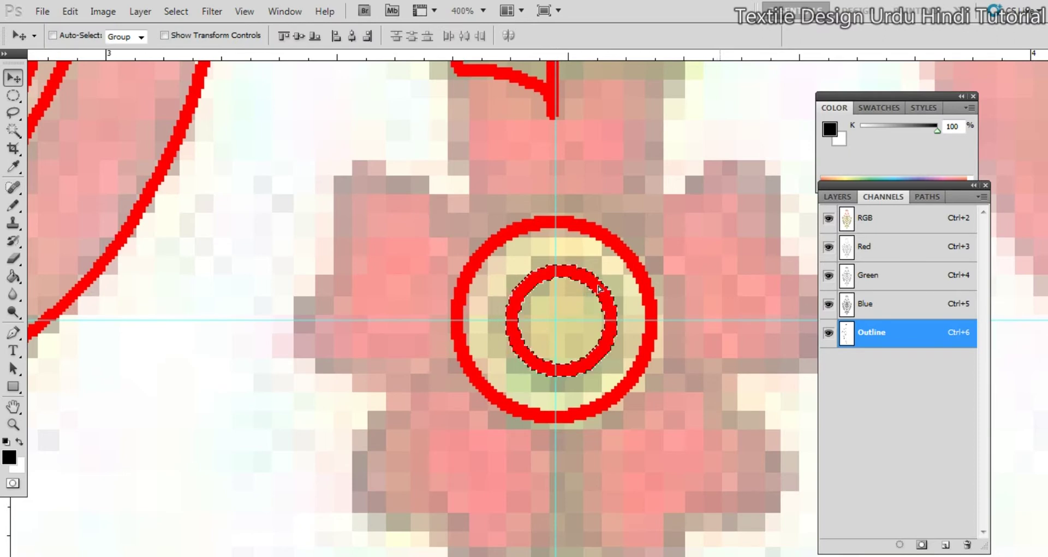
left_click(631, 264)
key("v")
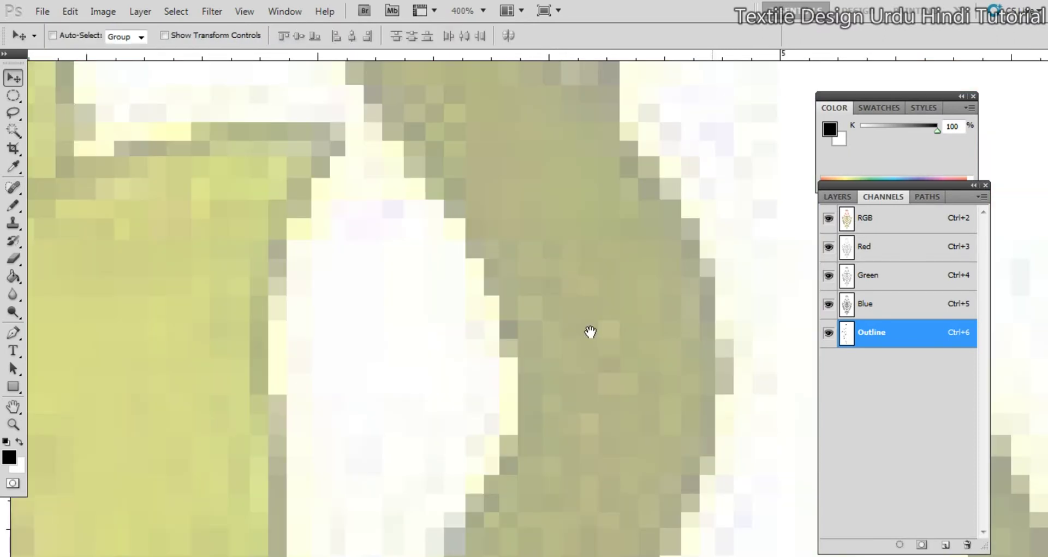
key("w")
key("ctrl+0")
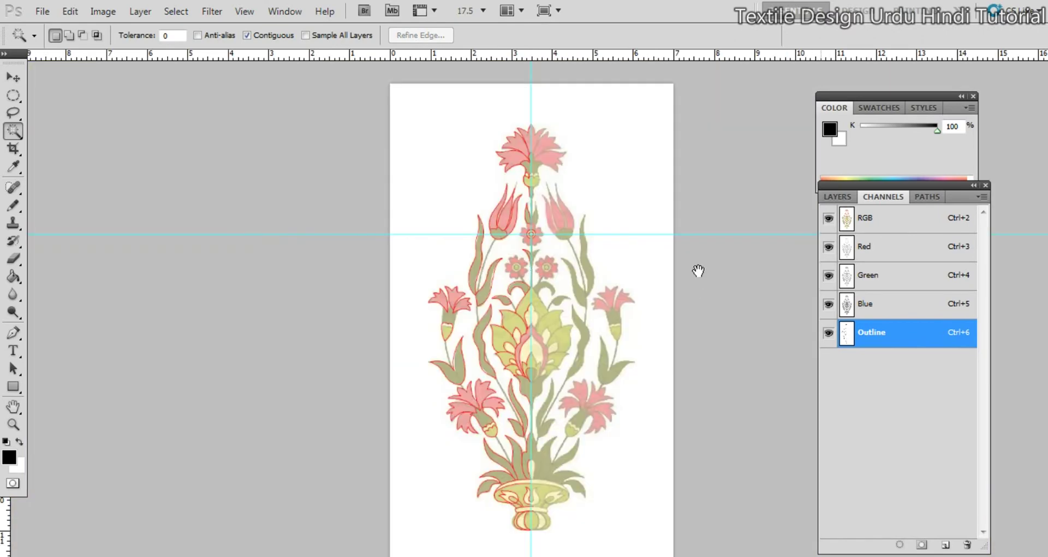
Trace the left half of the small flower's top petal and the whole left petal with the 4 px Pencil
left_click_drag(539, 233, 717, 235)
left_click_drag(534, 265, 745, 281)
left_click_drag(625, 278, 609, 301)
key("b")
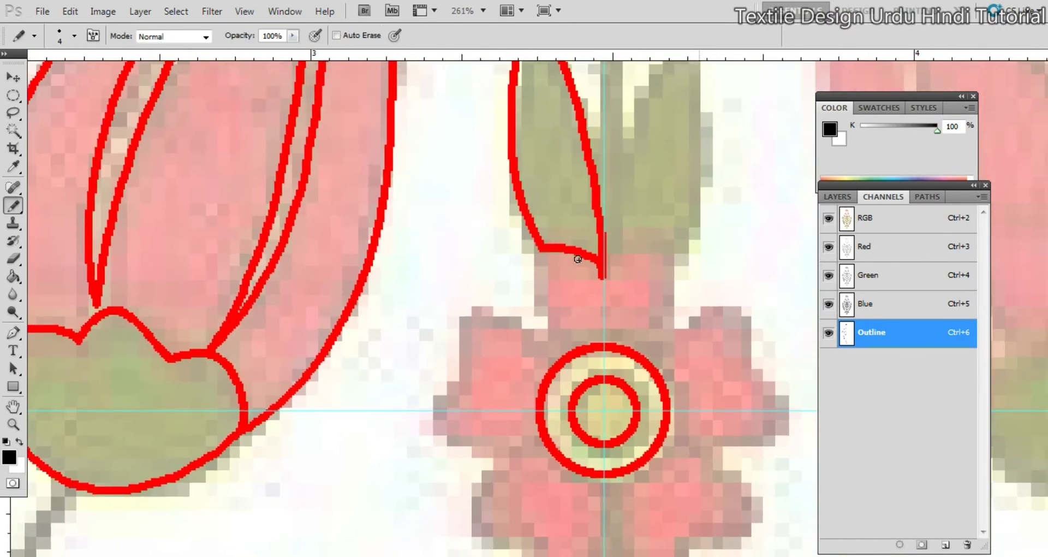
mouse_move(557, 334)
left_mouse_down()
mouse_move(524, 324)
mouse_move(459, 333)
left_mouse_up()
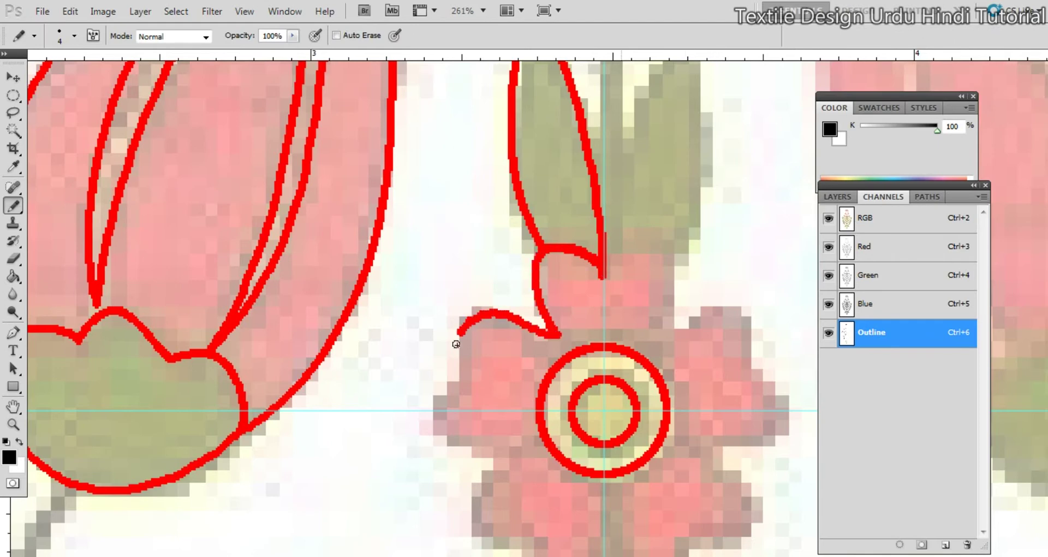
mouse_move(433, 426)
left_mouse_down()
mouse_move(486, 451)
mouse_move(488, 319)
mouse_move(476, 305)
mouse_move(452, 342)
mouse_move(500, 383)
mouse_move(505, 419)
mouse_move(553, 431)
left_mouse_up()
left_click_drag(568, 332, 606, 331)
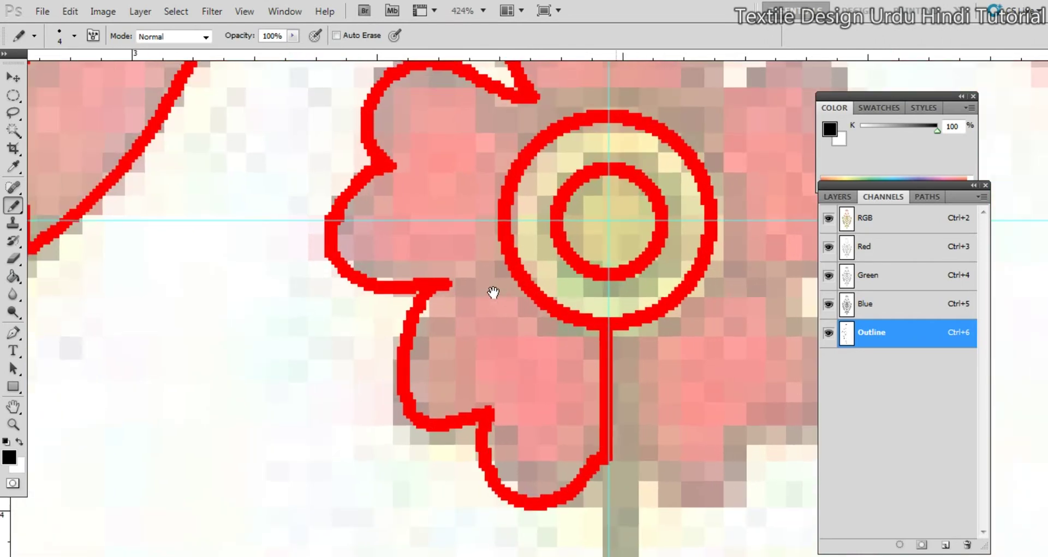
left_click_drag(494, 289, 506, 311)
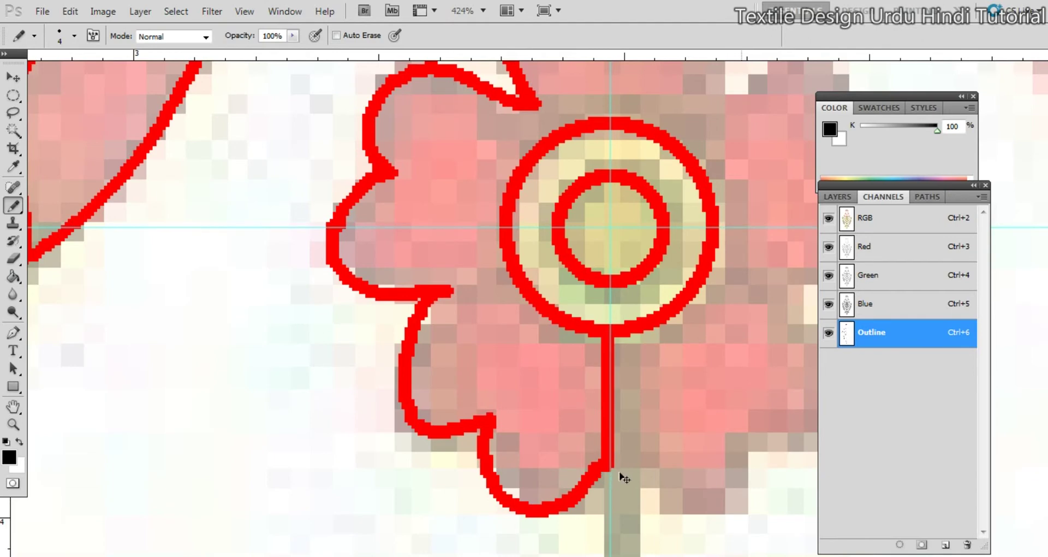
key("ctrl+z")
Hide the guides, trace the lower-left petal up to the outer ring with the Pencil, and show the guides again
key("ctrl+semicolon")
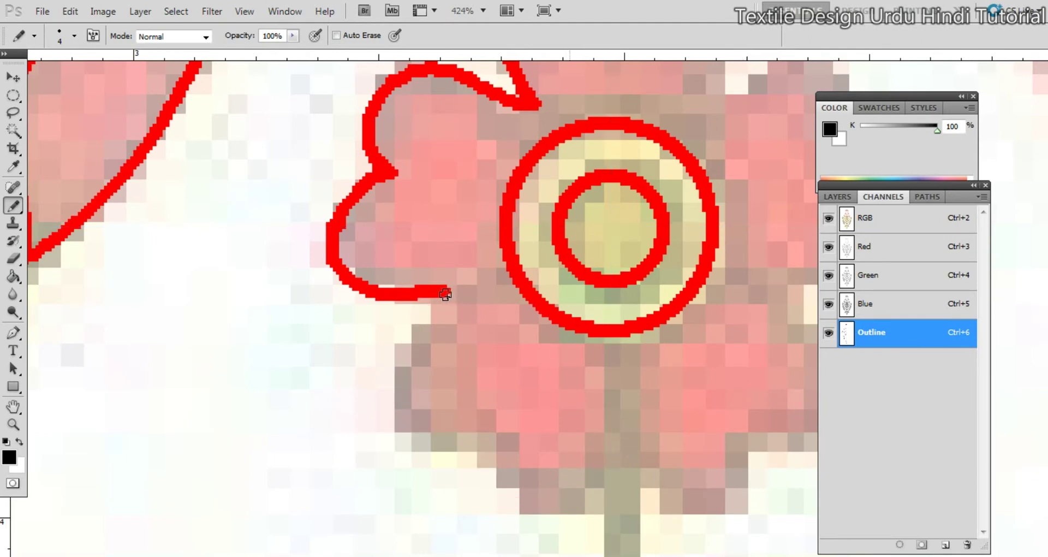
mouse_move(470, 298)
left_mouse_down()
mouse_move(415, 387)
mouse_move(479, 424)
mouse_move(517, 493)
mouse_move(576, 493)
mouse_move(618, 431)
left_mouse_up()
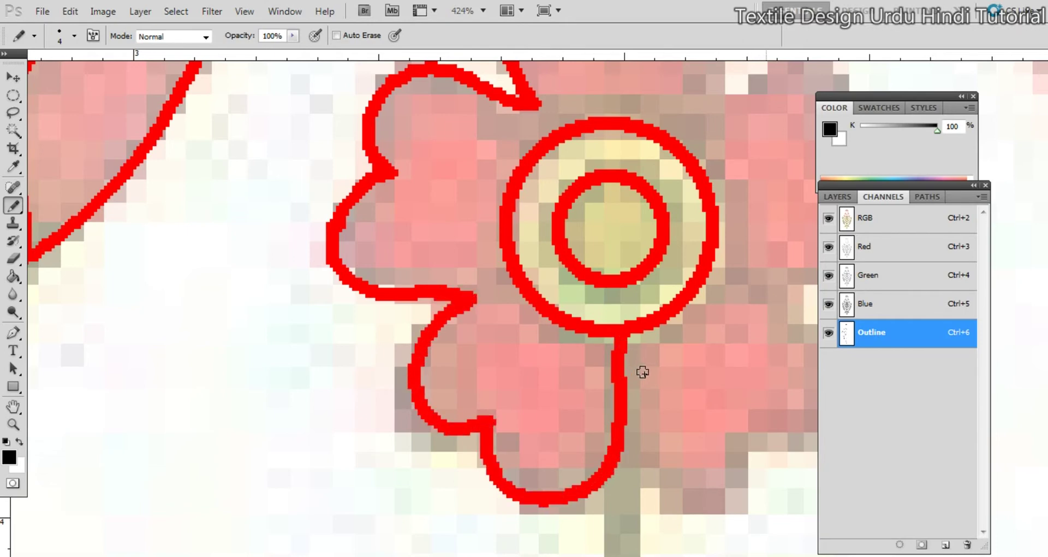
key("ctrl+semicolon")
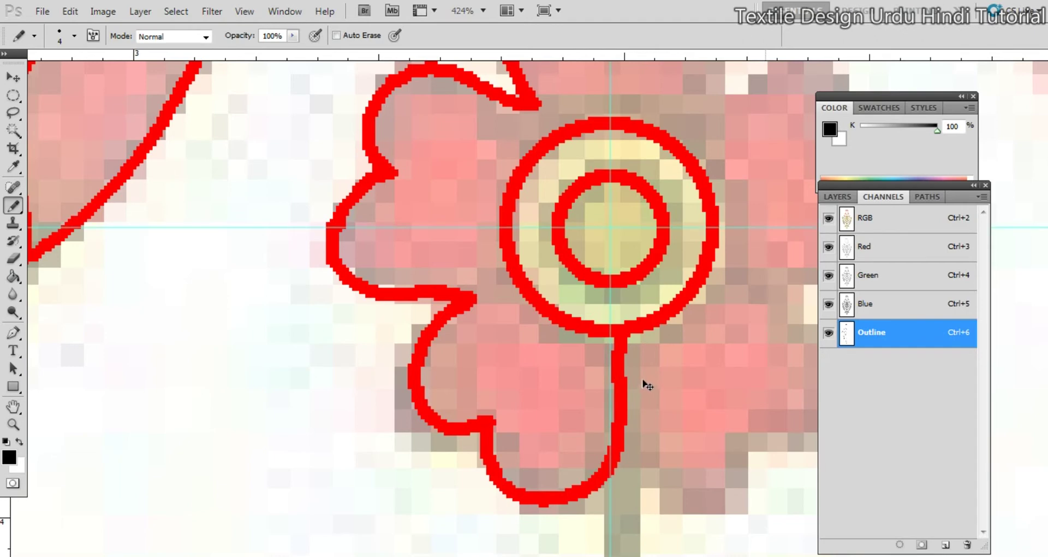
Reduce the eraser to 20 px, erase the lower petal's uneven inner edge, and redraw it straight along the centre guide
key("e")
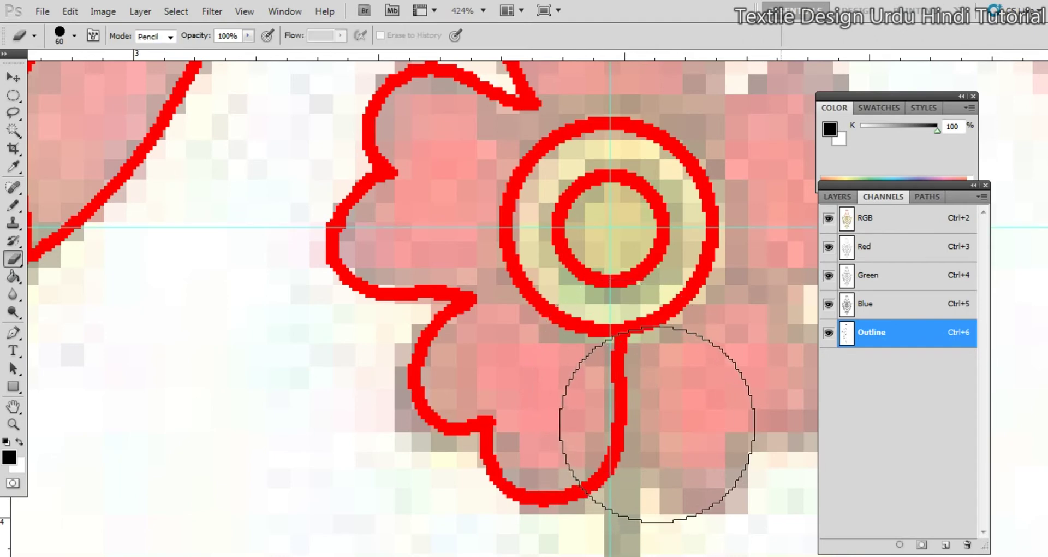
key("bracketleft")
key("bracketleft")
key("bracketleft")
key("bracketleft")
left_click(636, 384)
mouse_move(635, 383)
left_mouse_down()
mouse_move(627, 418)
mouse_move(616, 416)
mouse_move(611, 355)
left_mouse_up()
key("b")
left_click_drag(508, 335, 554, 461)
left_click_drag(618, 516, 555, 358)
left_click_drag(582, 324, 650, 394)
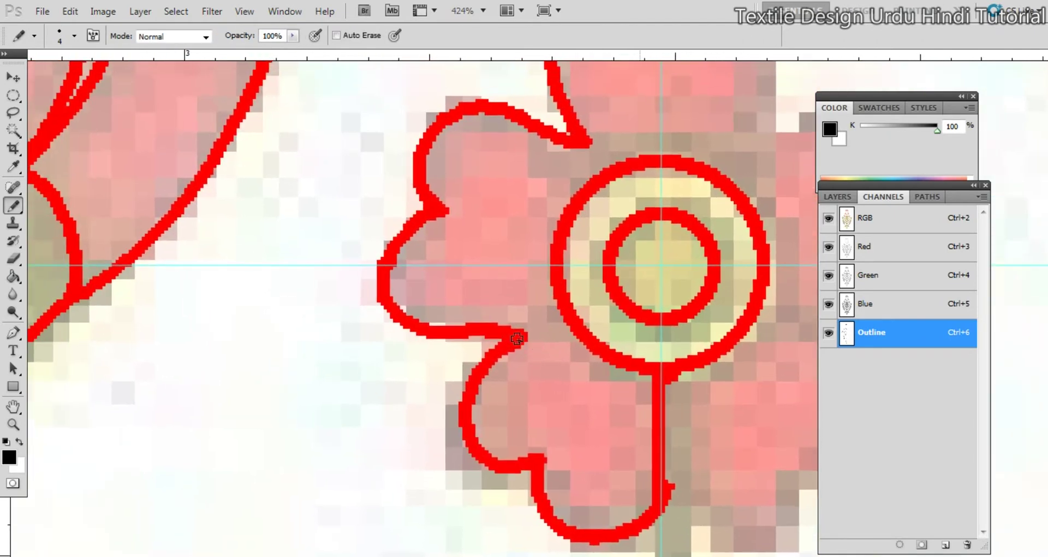
Extend the notches between the petals with the Pencil until they join the flower's outer ring
left_click_drag(548, 269, 549, 392)
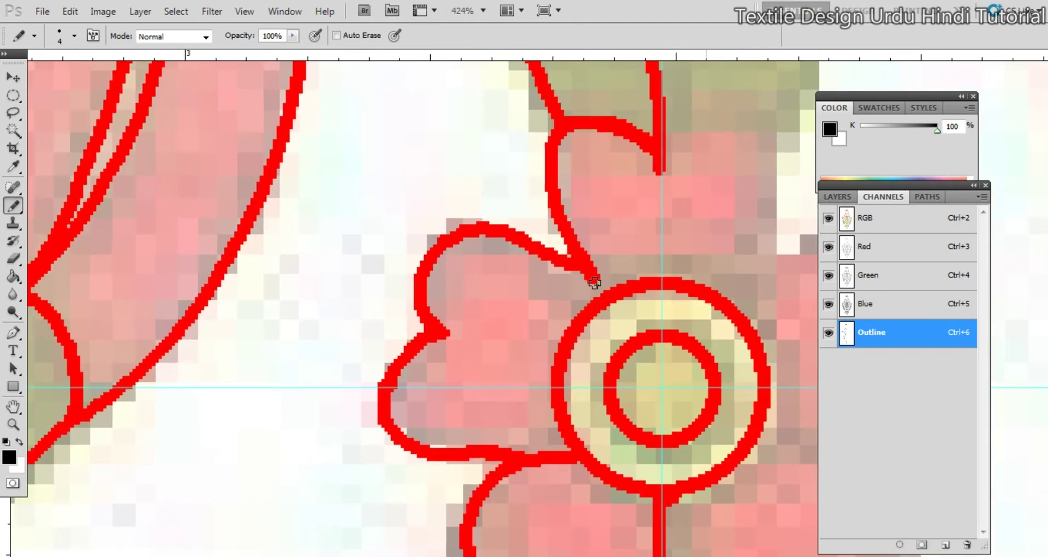
left_click_drag(613, 250, 546, 265)
mouse_move(540, 267)
left_mouse_down()
mouse_move(535, 337)
mouse_move(529, 309)
mouse_move(541, 264)
left_mouse_up()
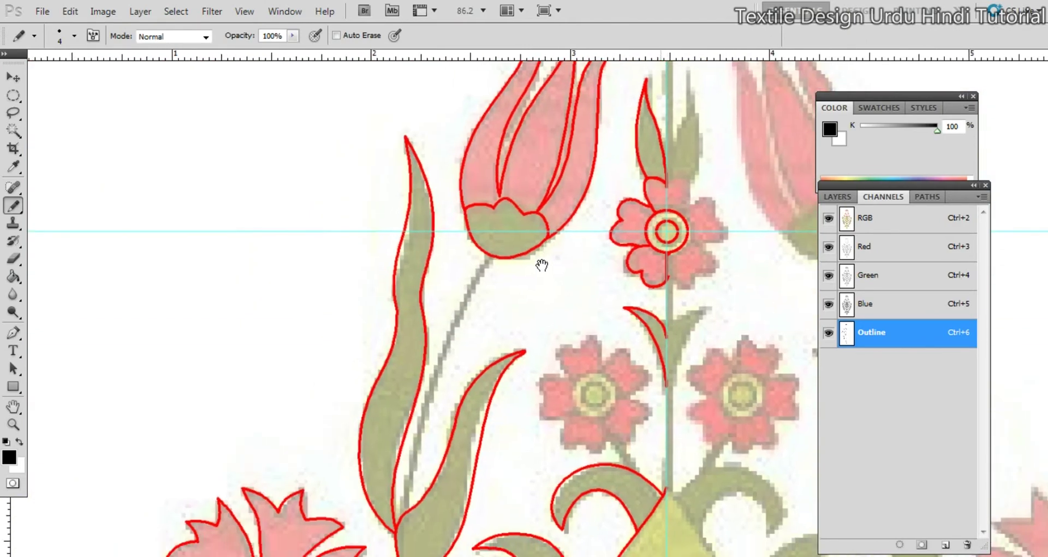
Lasso the small flower's outline, move it to the empty area on the left of the motif, and deselect
left_click_drag(551, 306, 523, 334)
left_click_drag(596, 371, 571, 334)
scroll(600, 282, "up", 6)
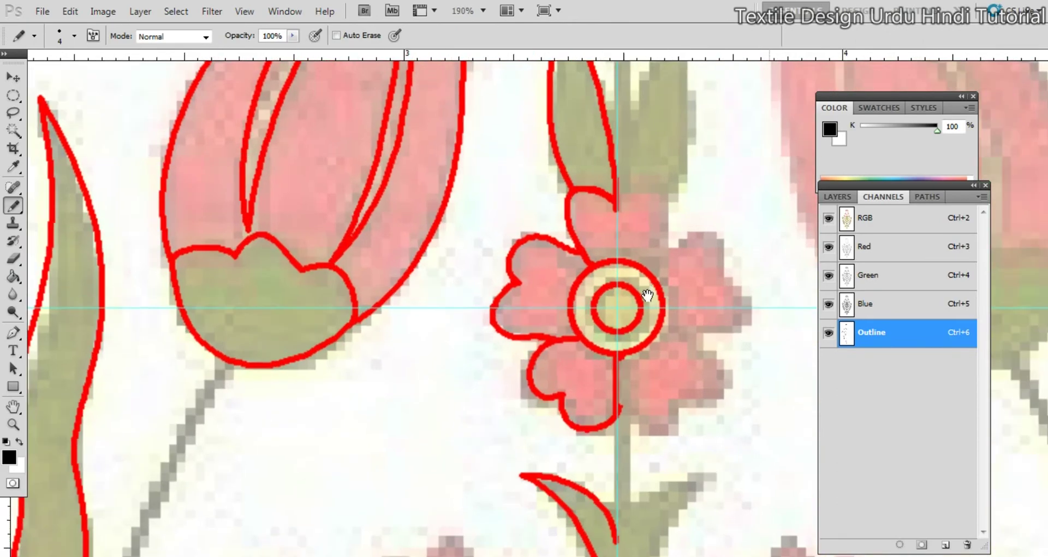
left_click_drag(603, 461, 544, 495)
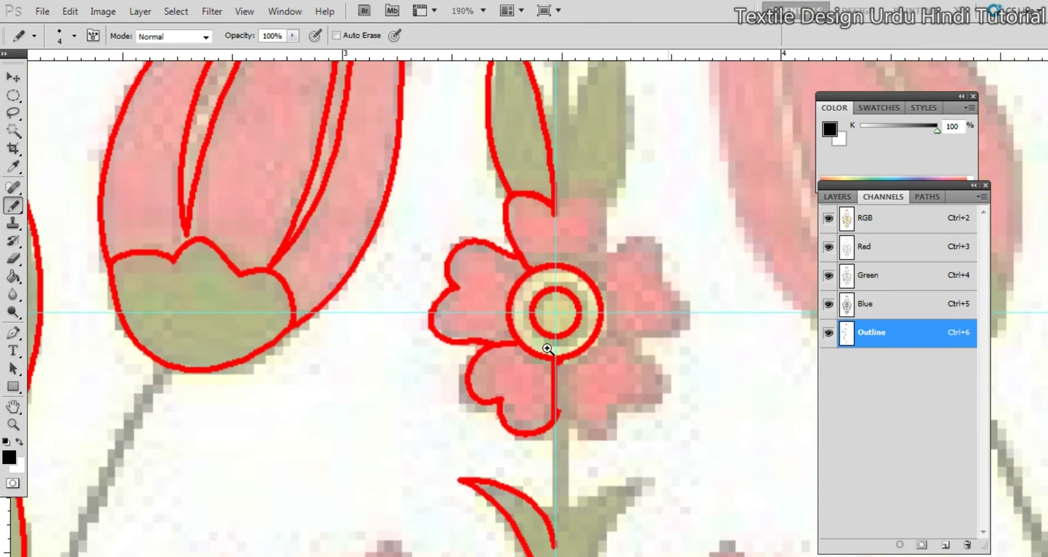
scroll(548, 347, "up", 2)
key("l")
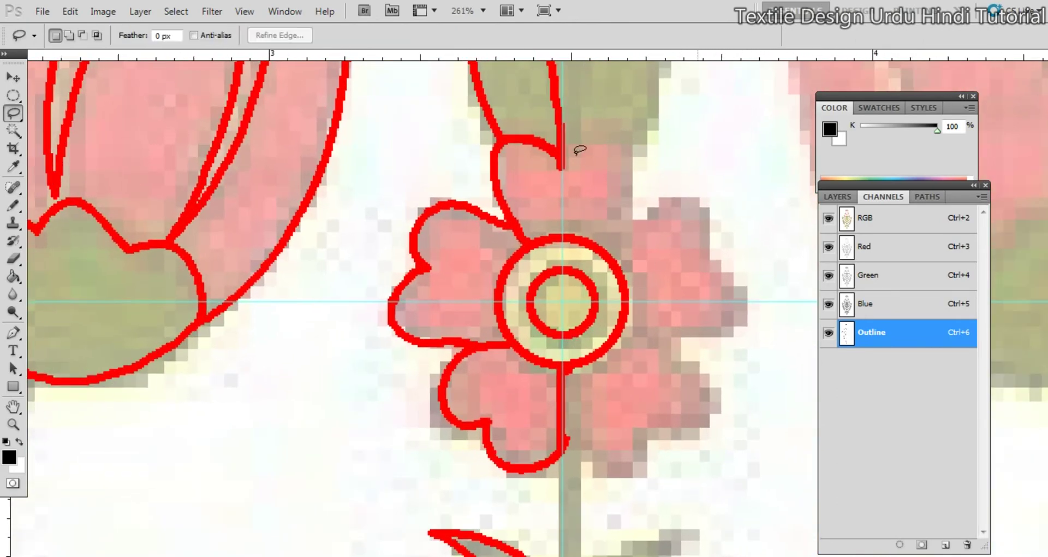
mouse_move(509, 130)
left_mouse_down()
mouse_move(462, 143)
mouse_move(365, 294)
left_mouse_up()
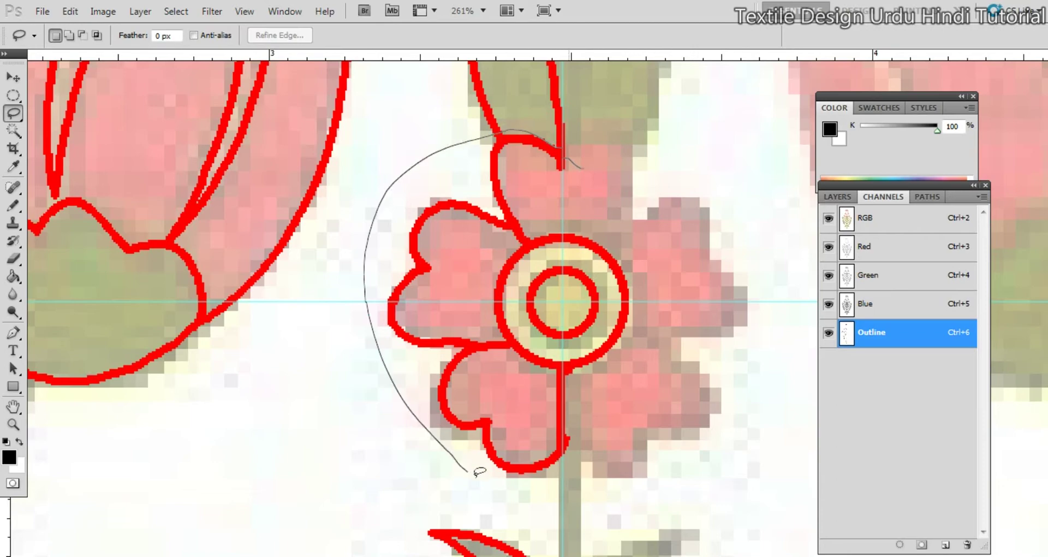
left_click_drag(480, 472, 573, 158)
scroll(567, 350, "down", 5)
key("v")
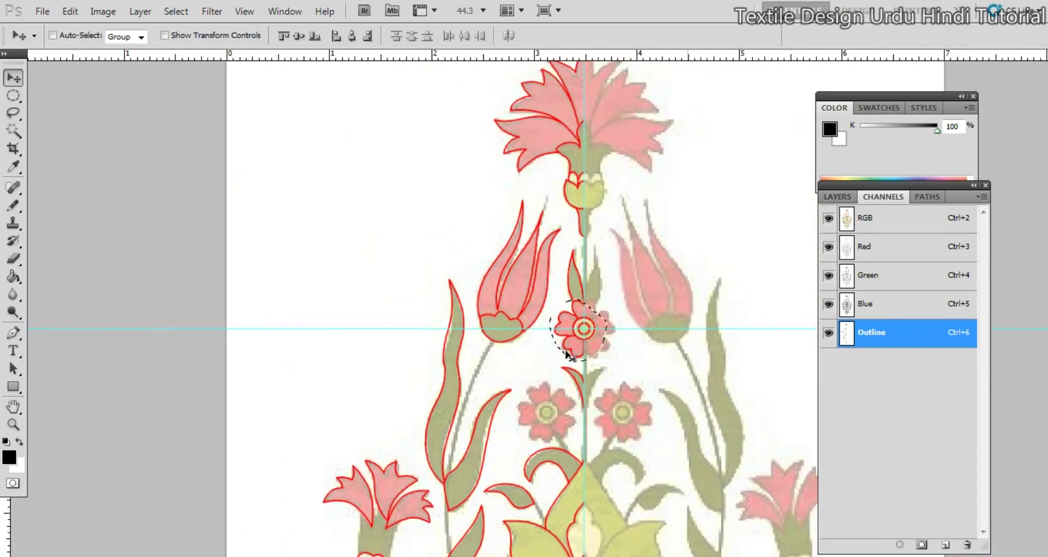
left_click_drag(566, 345, 357, 270)
key("ctrl+d")
Erase the stray leaf-outline remnants around the top petal of the moved flower with the 20 px eraser
left_click_drag(333, 224, 429, 264)
left_click_drag(463, 280, 478, 317)
left_click_drag(448, 266, 556, 261)
key("e")
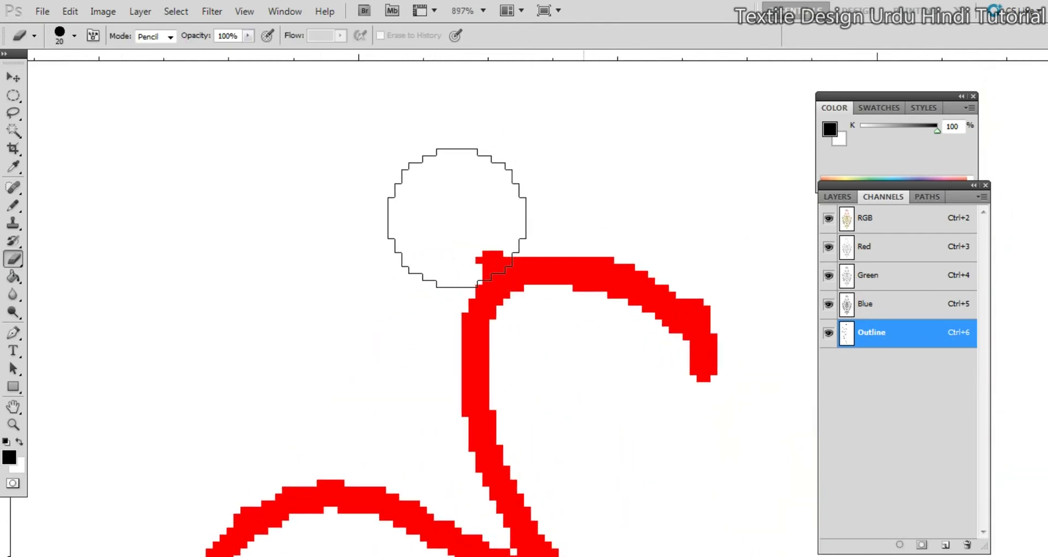
left_click_drag(601, 329, 553, 274)
key("ctrl+z")
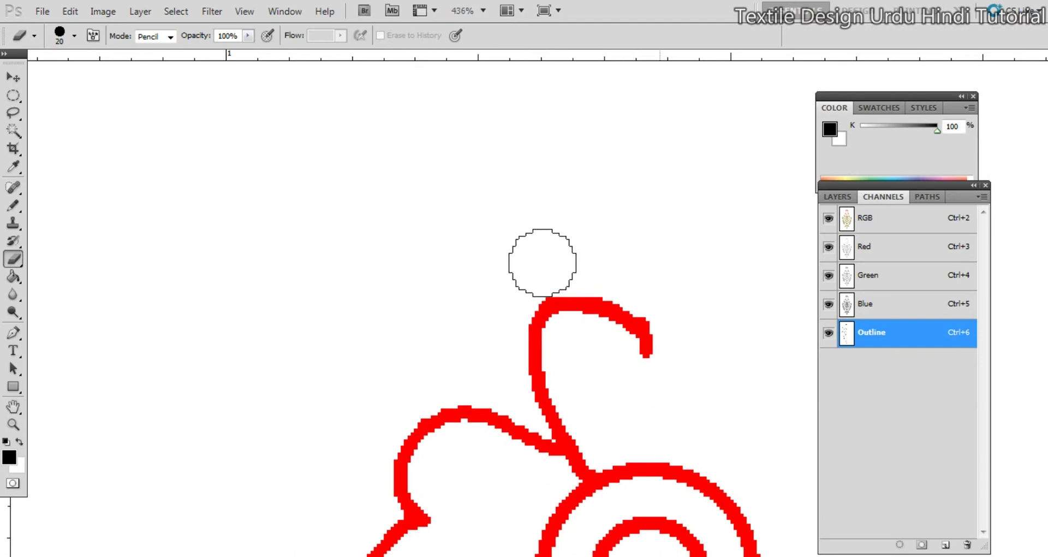
left_click_drag(639, 302, 532, 339)
left_click(593, 362)
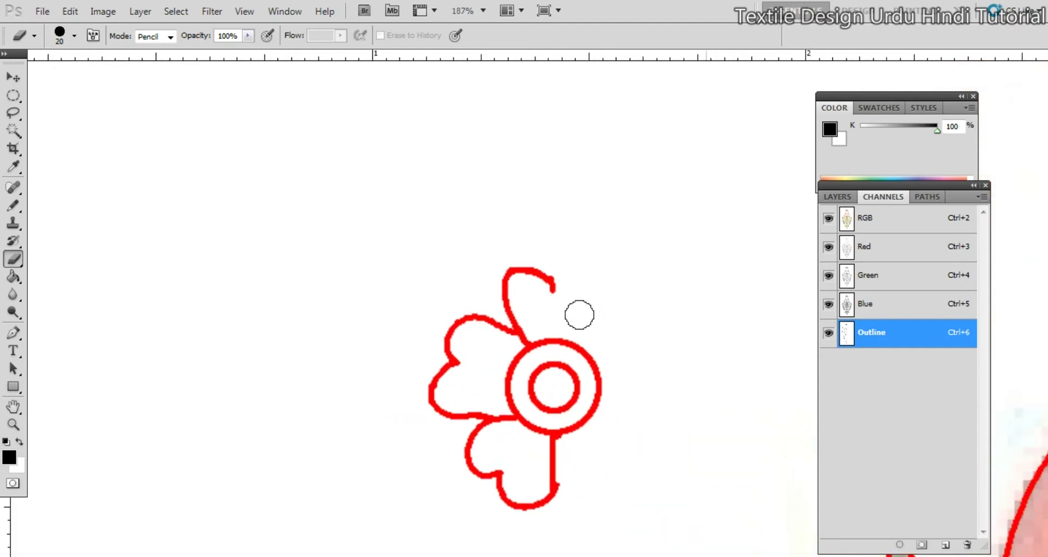
Select everything right of the moved flower's centre line with the Rectangular Marquee and delete it
key("m")
left_click_drag(545, 241, 724, 508)
left_click(628, 456)
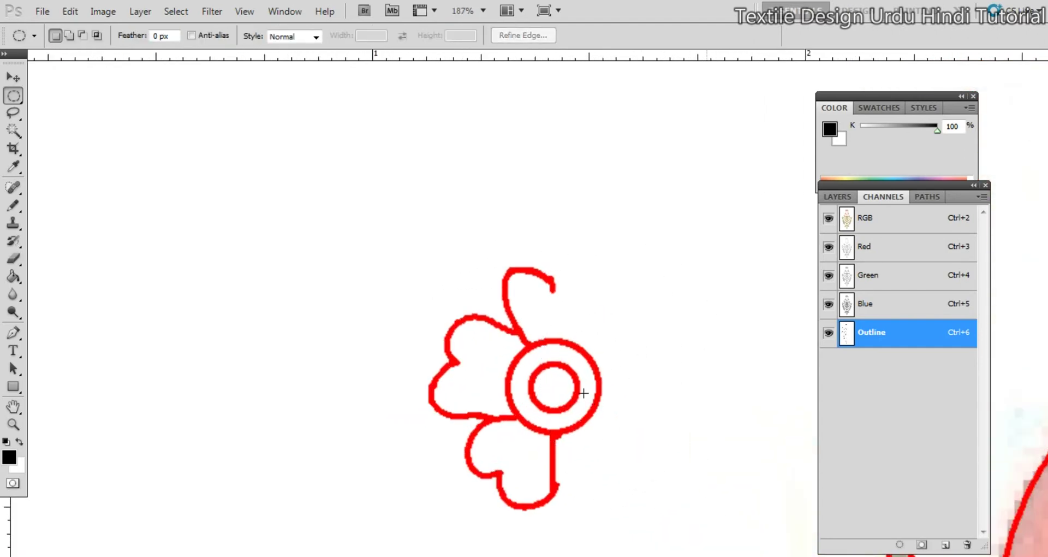
key("shift+m")
left_click_drag(532, 476, 618, 481)
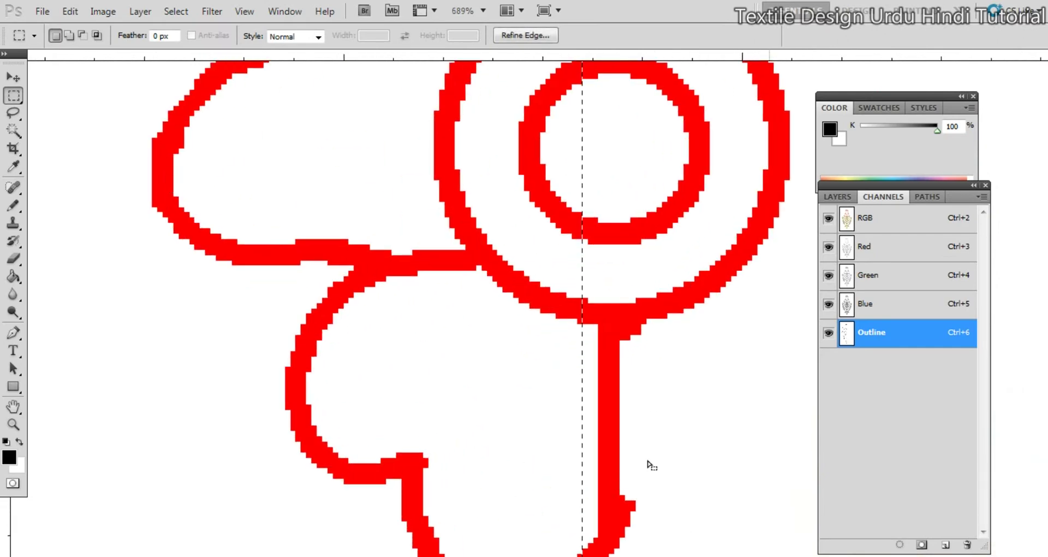
left_click_drag(669, 452, 658, 454)
key("Delete")
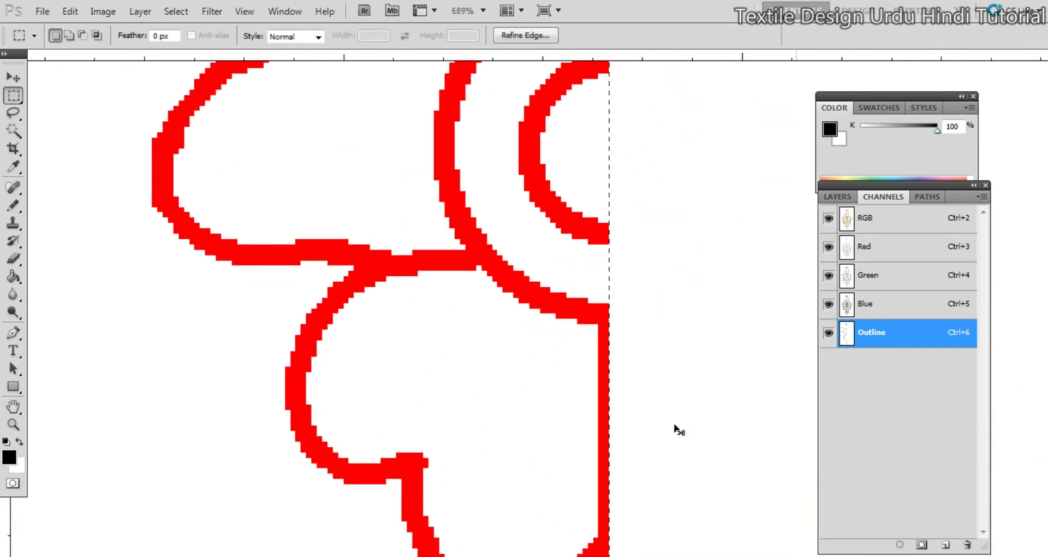
Deselect, erase the stray bump at the top petal's cut end, and smooth that petal's upper edge with the 4 px Pencil
key("ctrl+d")
left_click_drag(704, 383, 610, 280)
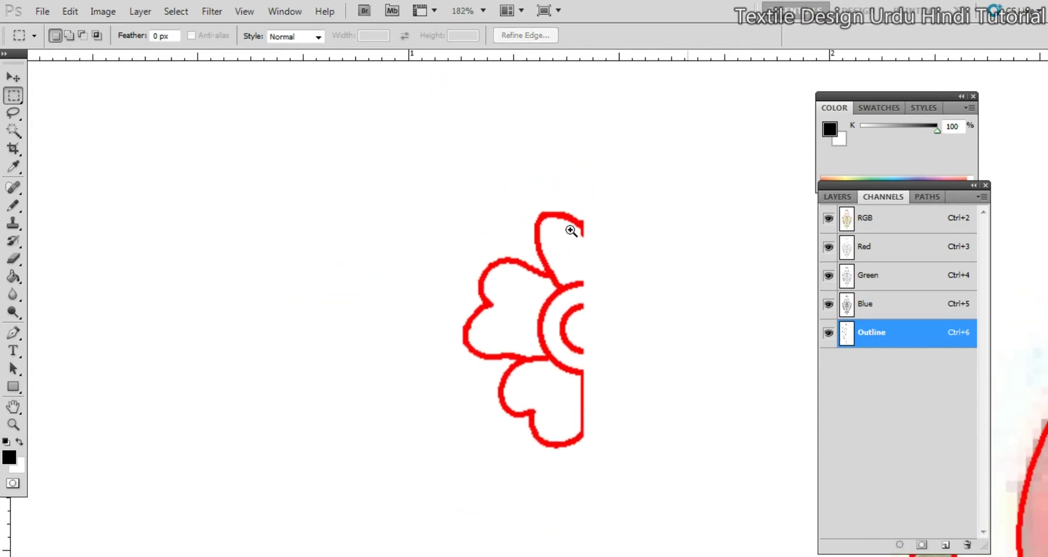
left_click_drag(571, 231, 634, 249)
key("e")
left_click(625, 273)
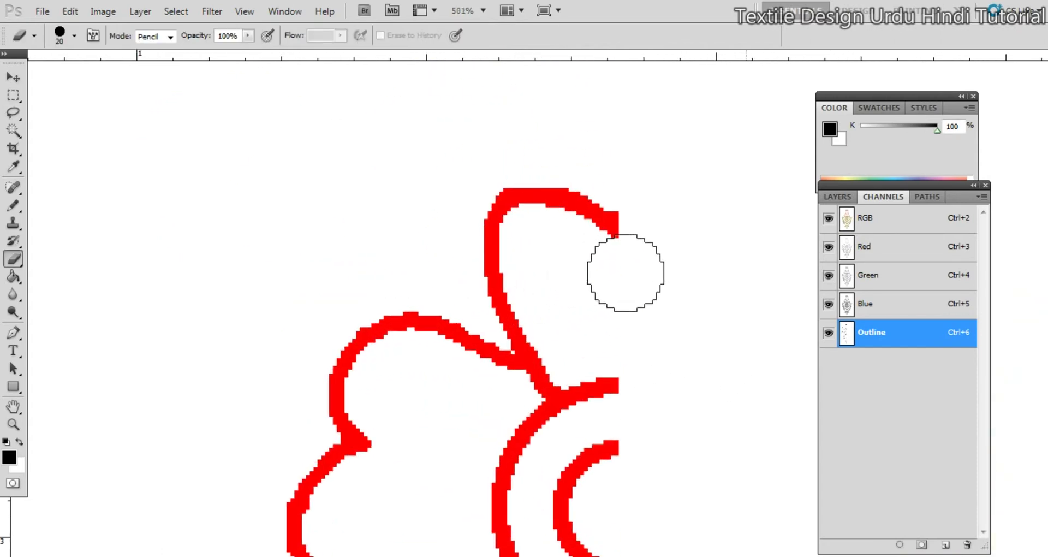
left_click(642, 189)
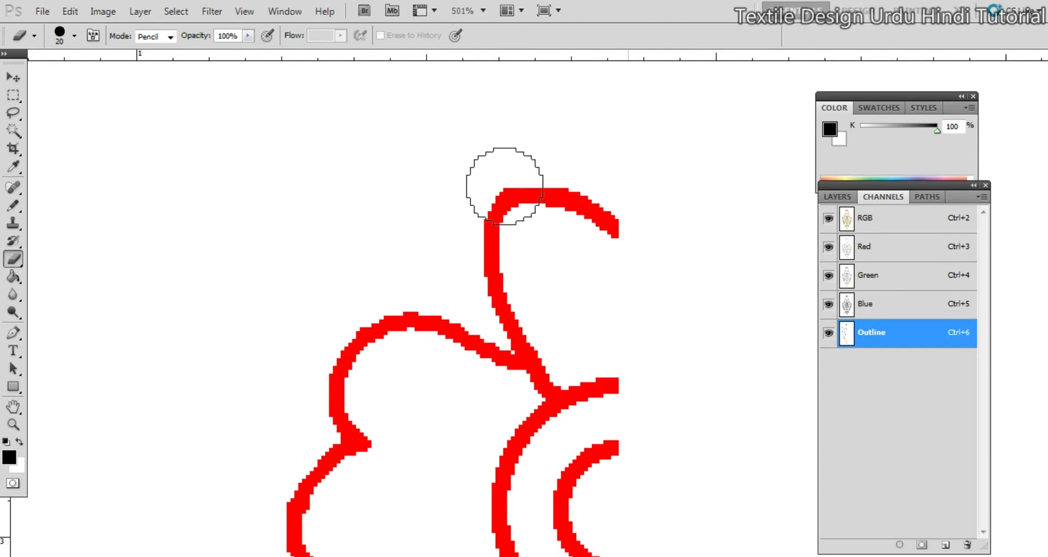
key("b")
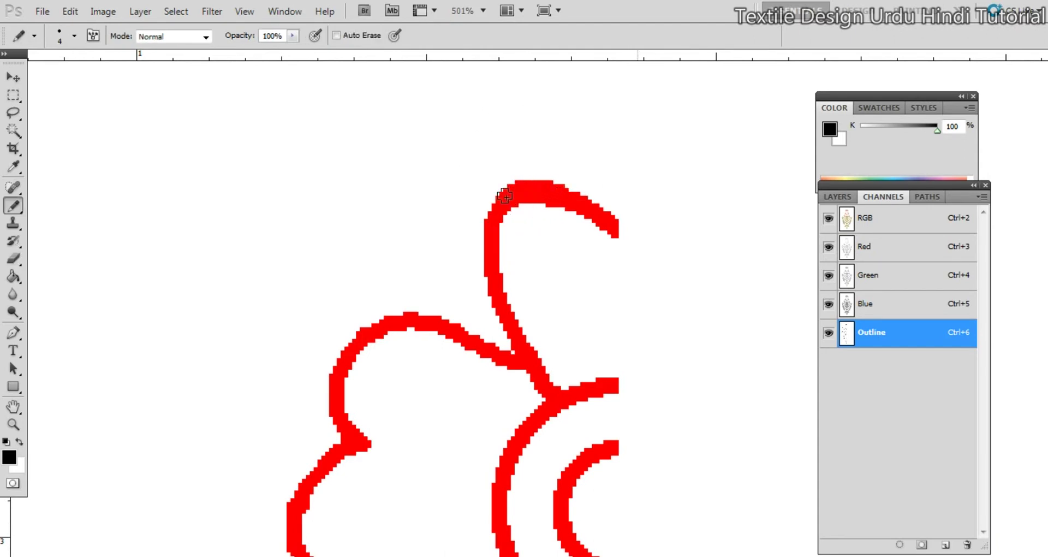
scroll(592, 357, "down", 3)
Select only the half flower's outline using the Rectangular Marquee and the Magic Wand at tolerance 0
key("m")
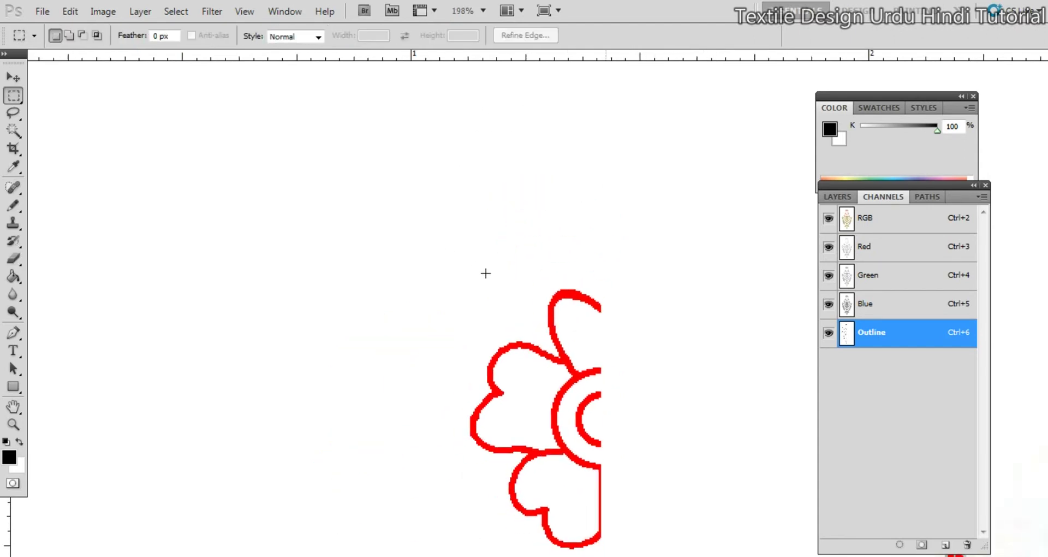
left_click_drag(593, 407, 741, 555)
left_click_drag(675, 481, 669, 495)
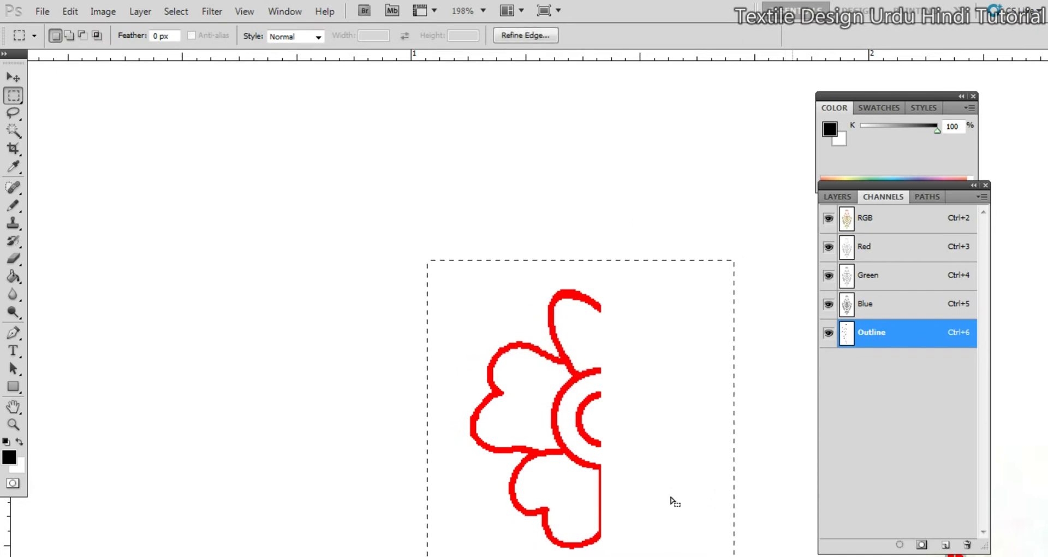
key("w")
left_click(674, 489)
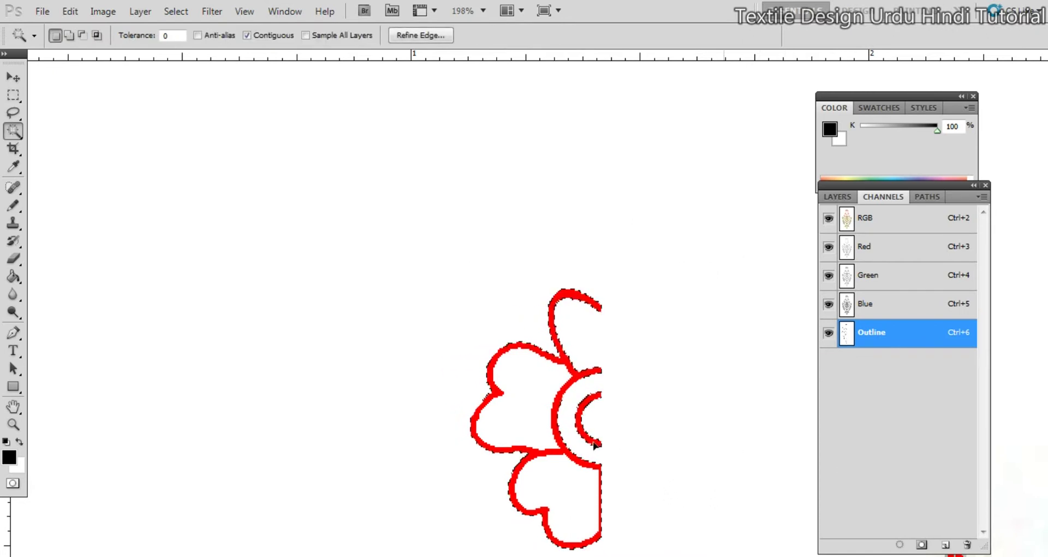
Mirror a copy of the half flower horizontally about its straight cut edge to complete the flower, and deselect
key("ctrl+t")
left_click_drag(536, 421, 602, 419)
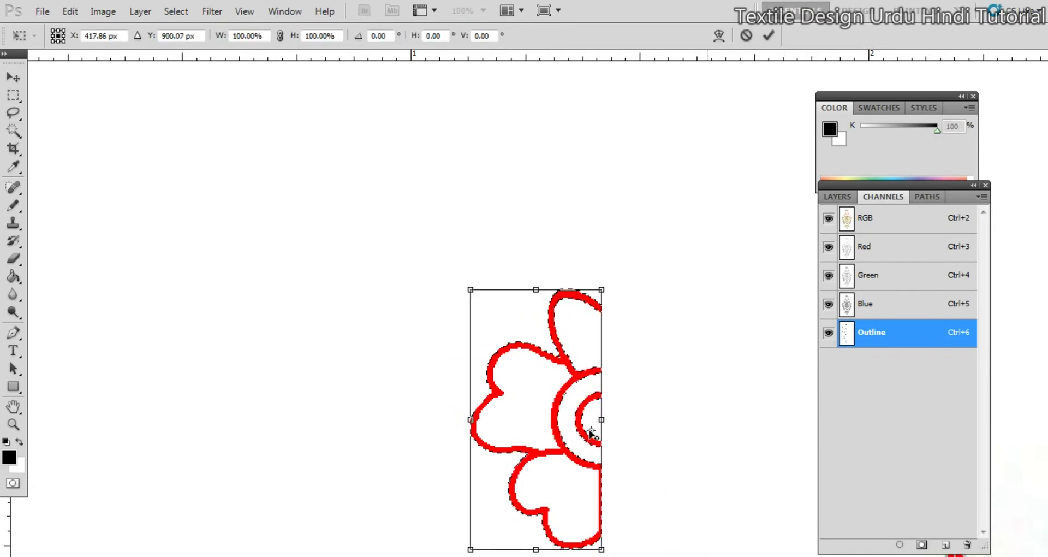
right_click(634, 379)
left_click(679, 350)
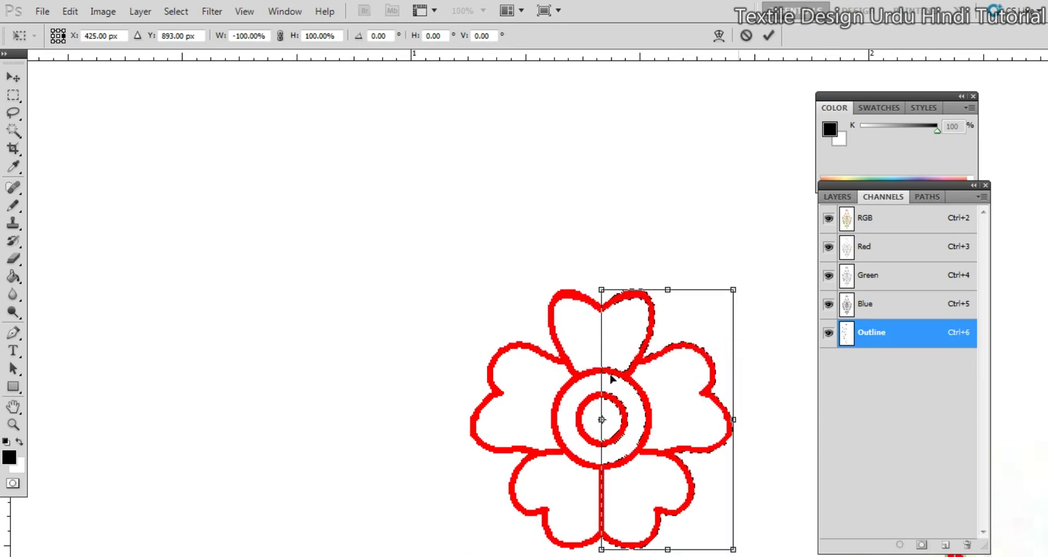
key("Return")
key("m")
scroll(553, 353, "down", 3)
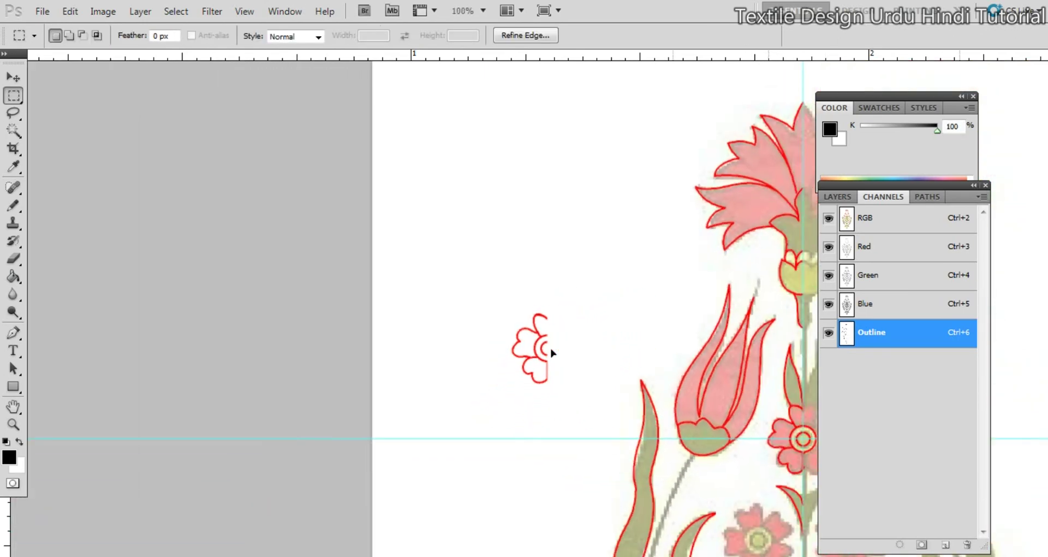
key("ctrl+d")
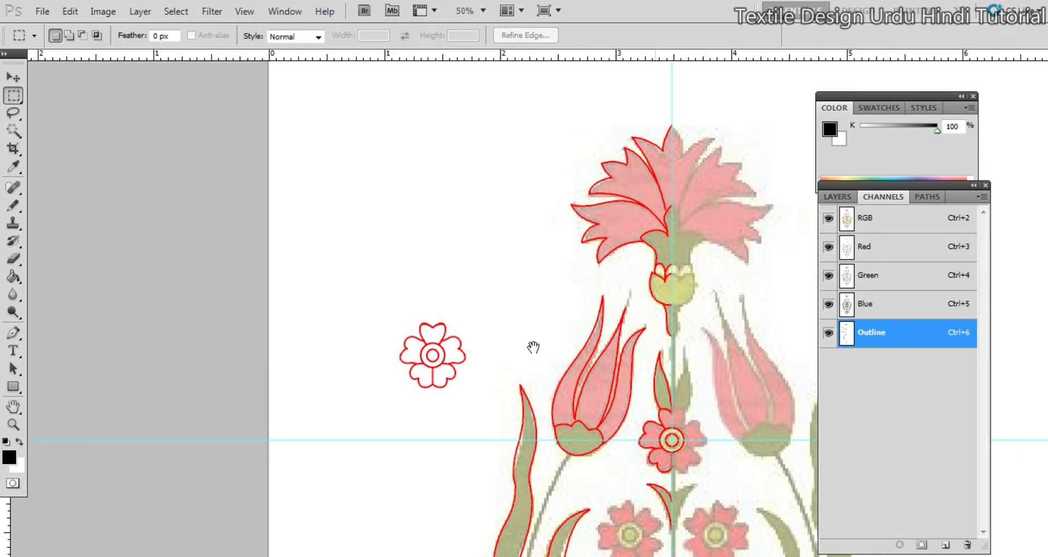
left_click(455, 355, "ctrl")
left_click(401, 343, "ctrl")
left_click_drag(354, 344, 527, 346)
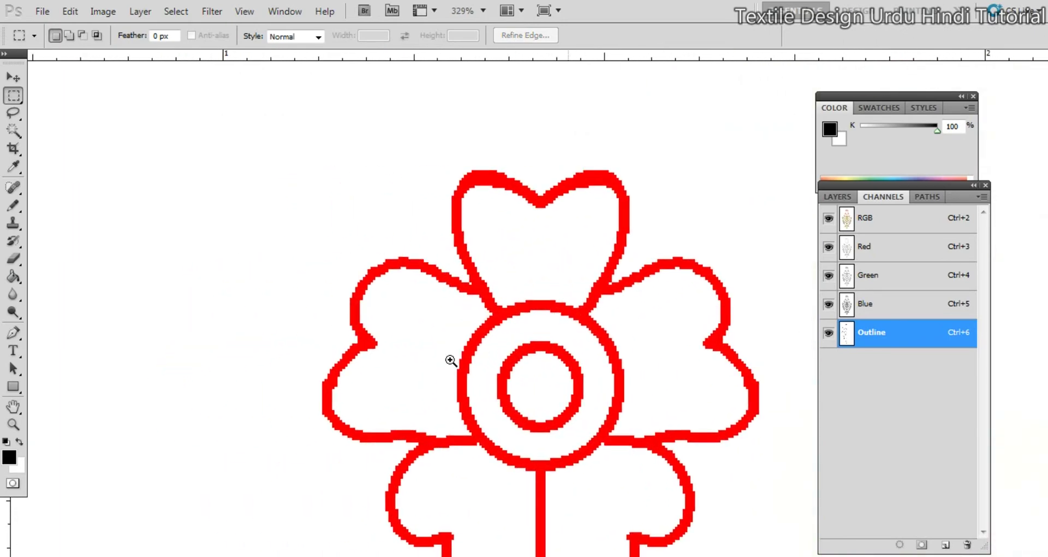
left_click(450, 360, "ctrl")
mouse_move(497, 379)
left_mouse_down()
mouse_move(491, 260)
mouse_move(524, 336)
left_mouse_up()
left_click(525, 321, "ctrl")
key("b")
left_click_drag(384, 266, 486, 294)
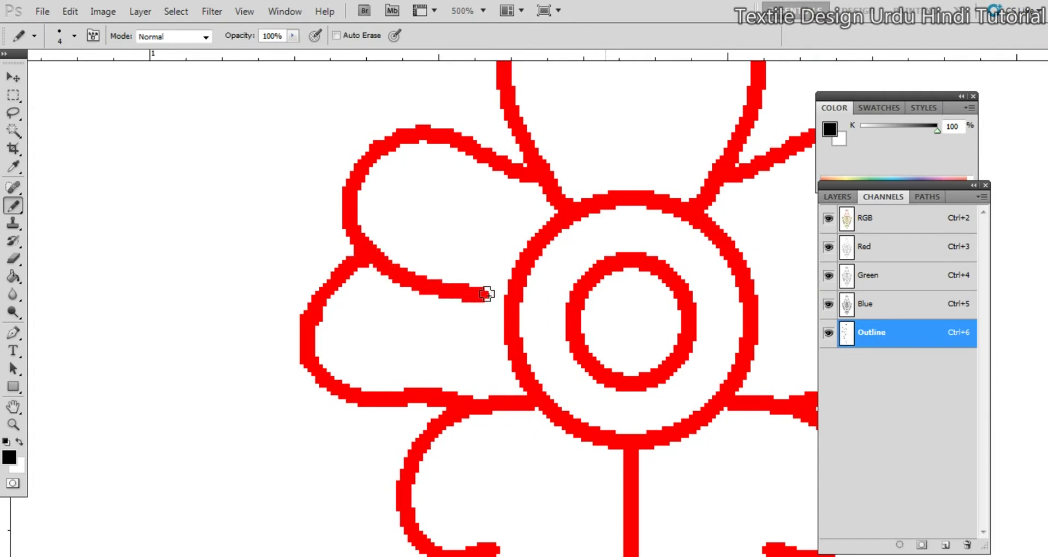
key("ctrl+z")
Erase the straight centre line between the flower's two lower petals with the 20 px eraser
left_click_drag(618, 358, 527, 204)
mouse_move(499, 264)
left_mouse_down()
mouse_move(509, 299)
mouse_move(496, 250)
left_mouse_up()
key("e")
mouse_move(536, 403)
left_mouse_down()
mouse_move(532, 355)
mouse_move(539, 433)
left_mouse_up()
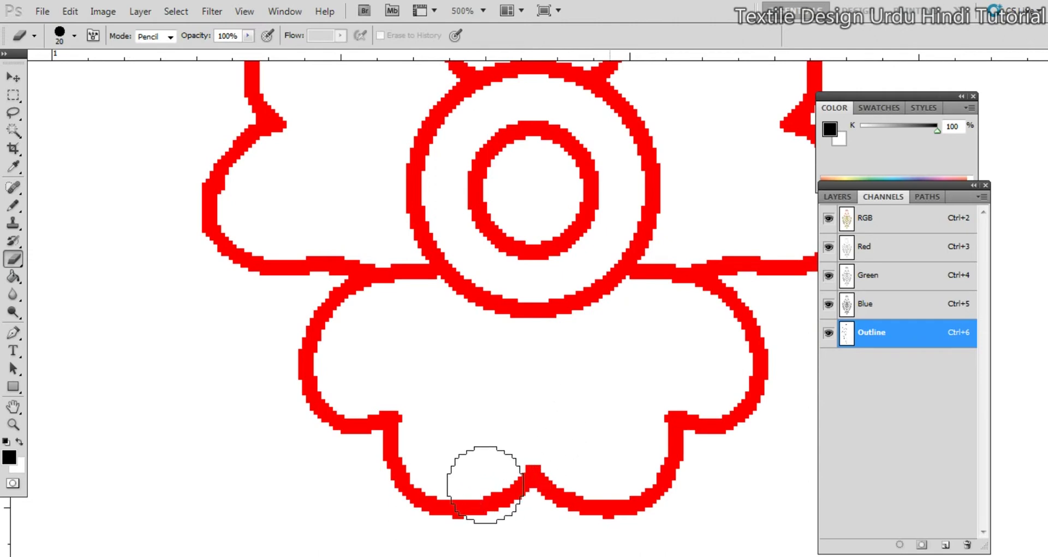
Draw a curved divider between the two lower petals from the bottom notch to the outer ring with the 4 px Pencil
key("v")
key("b")
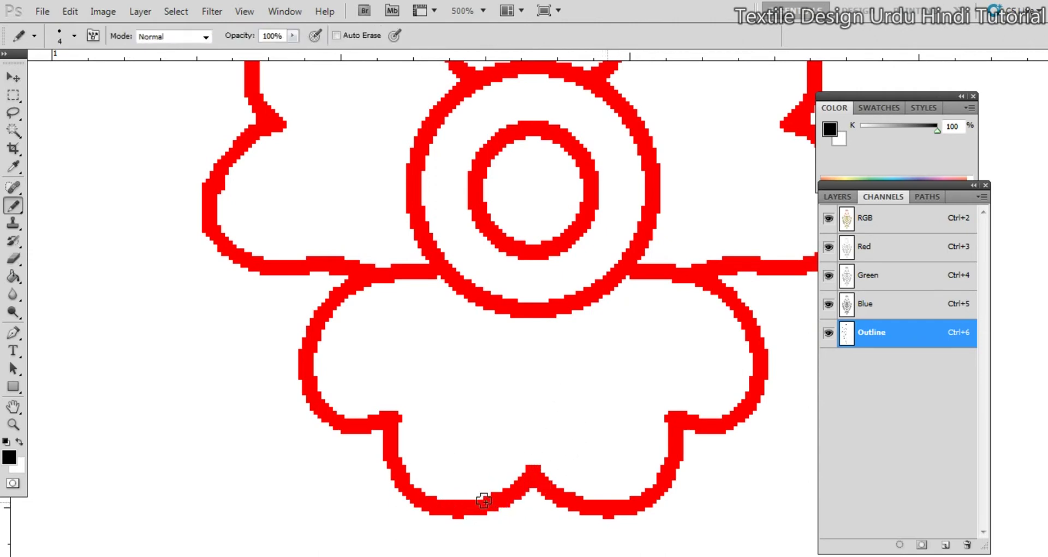
mouse_move(523, 482)
left_mouse_down()
mouse_move(545, 461)
mouse_move(551, 412)
mouse_move(525, 339)
left_mouse_up()
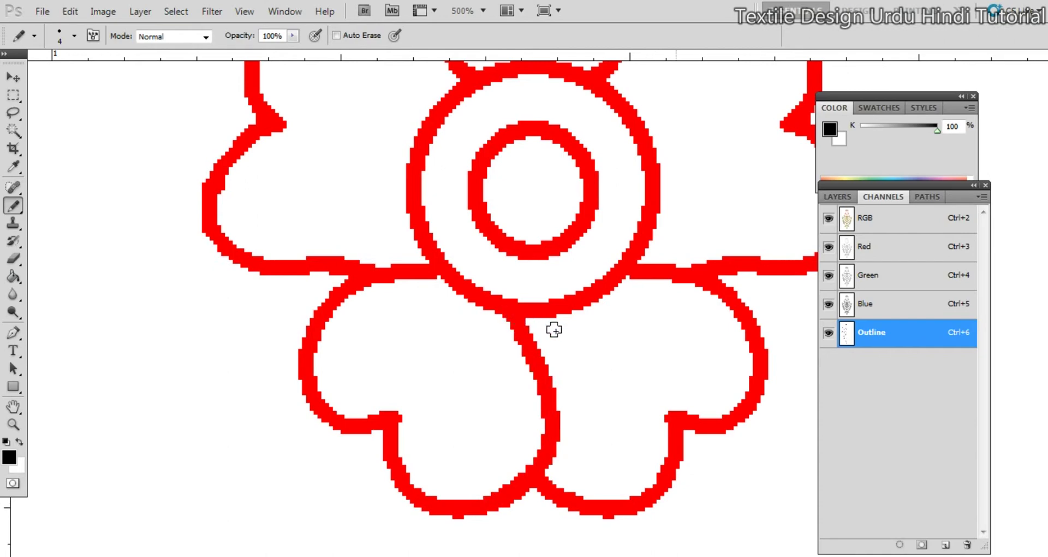
scroll(554, 329, "down", 4)
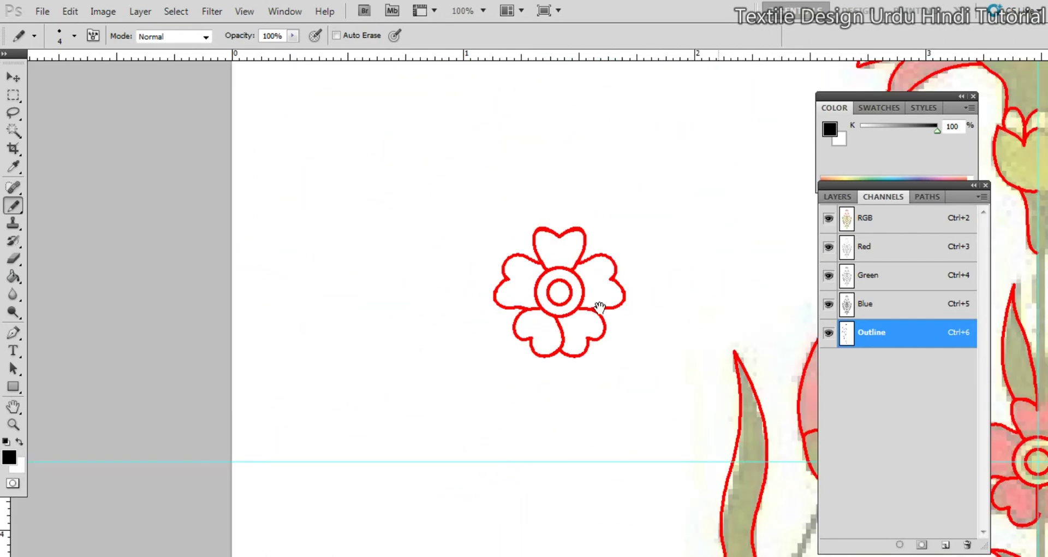
Select the complete flower outline with the Rectangular Marquee and trim the selection to its outer contour with the Magic Wand
key("m")
mouse_move(461, 190)
left_mouse_down()
mouse_move(548, 250)
mouse_move(673, 400)
left_mouse_up()
key("w")
left_click(630, 365, "alt")
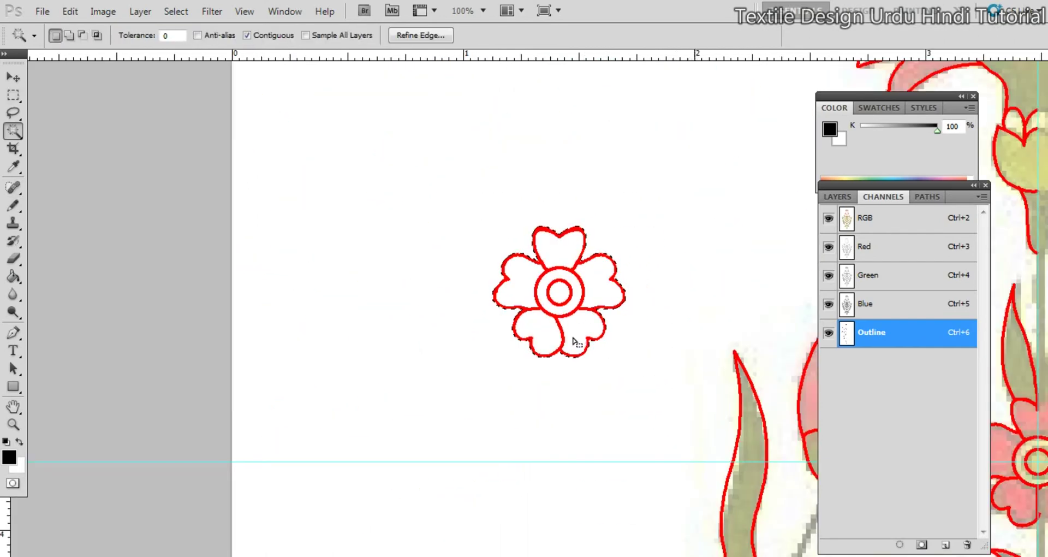
Move the flower outline onto the small pink flower just left of the centre guide, below the central flower
key("m")
mouse_move(558, 310)
left_mouse_down()
mouse_move(655, 377)
mouse_move(559, 308)
mouse_move(685, 371)
mouse_move(413, 264)
left_mouse_up()
key("v")
left_click_drag(414, 264, 471, 341)
left_click_drag(472, 341, 538, 466)
left_click_drag(538, 465, 552, 312)
left_click_drag(552, 311, 525, 391)
Rotate the flower outline with Free Transform to match the petals of the pink flower beneath it
scroll(539, 377, "up", 1)
key("ctrl+t")
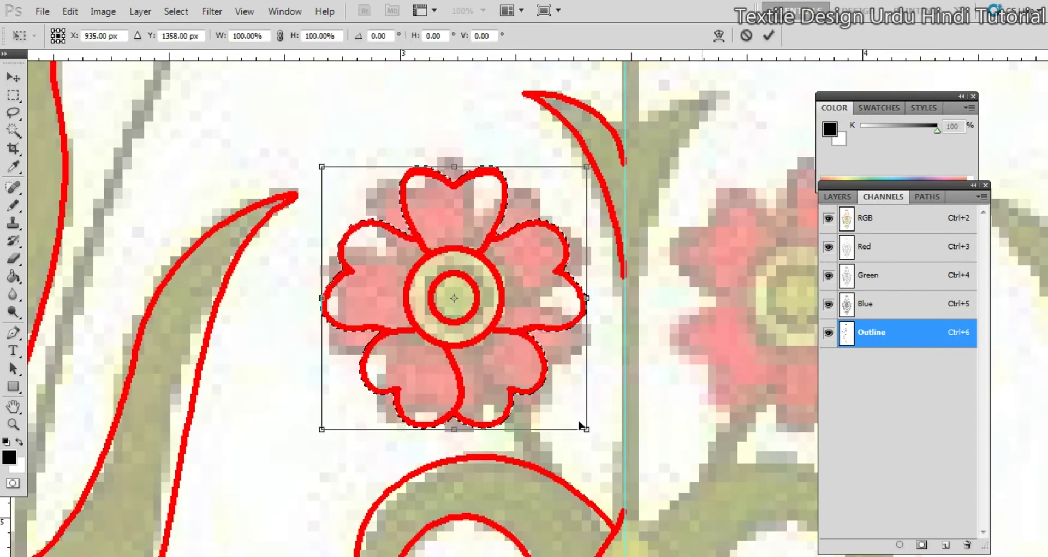
left_click_drag(581, 426, 650, 414)
key("Return")
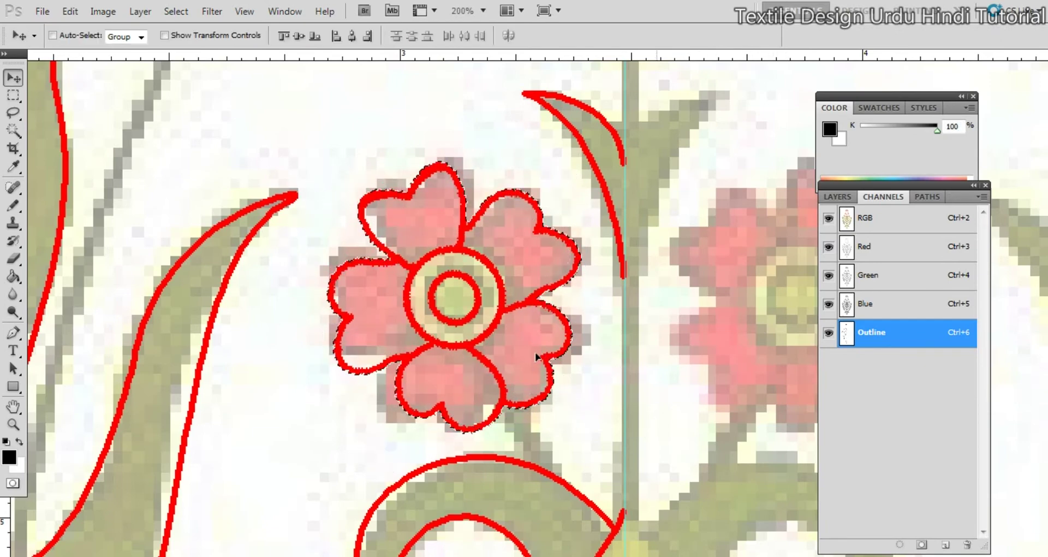
Try a duplicate of the flower outline beside the upper-left carnation and delete the duplicate
scroll(471, 338, "down", 1)
left_click_drag(472, 338, 467, 338)
left_click_drag(539, 353, 591, 280)
left_click_drag(562, 283, 589, 244)
left_click_drag(609, 203, 512, 382)
left_click_drag(564, 407, 556, 386)
left_click_drag(541, 349, 508, 351)
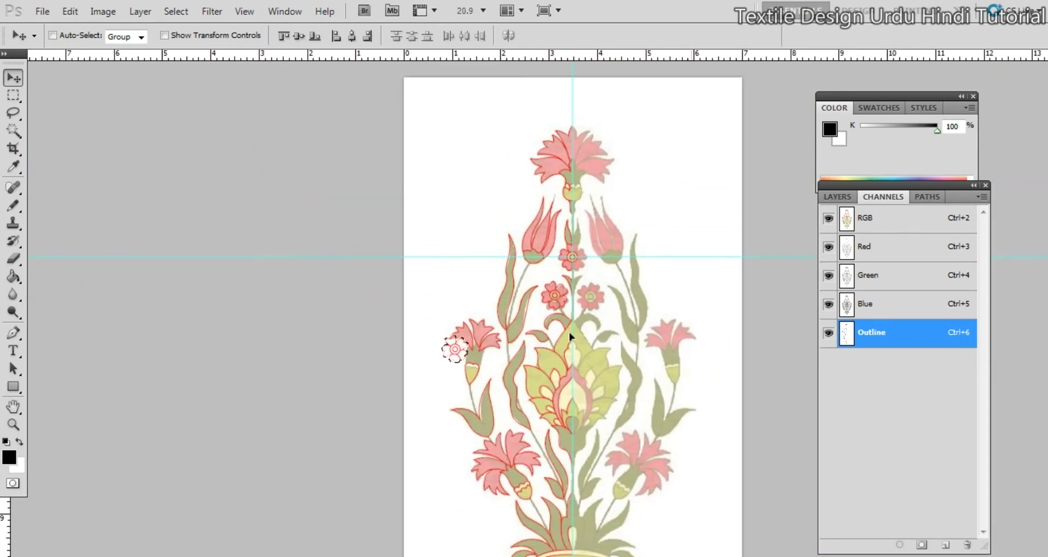
key("Delete")
Draw a straight vertical stroke on the centre guide along the stem with the 9 px Pencil
scroll(517, 330, "up", 9)
key("b")
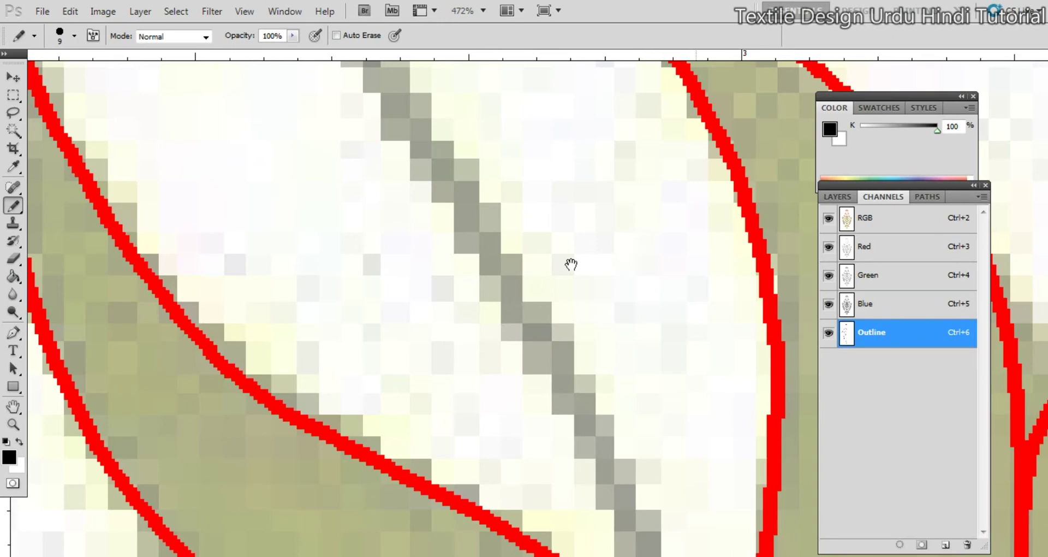
left_click_drag(571, 264, 546, 254)
left_click_drag(617, 136, 571, 306)
left_click_drag(595, 109, 531, 337)
left_click_drag(533, 188, 532, 320)
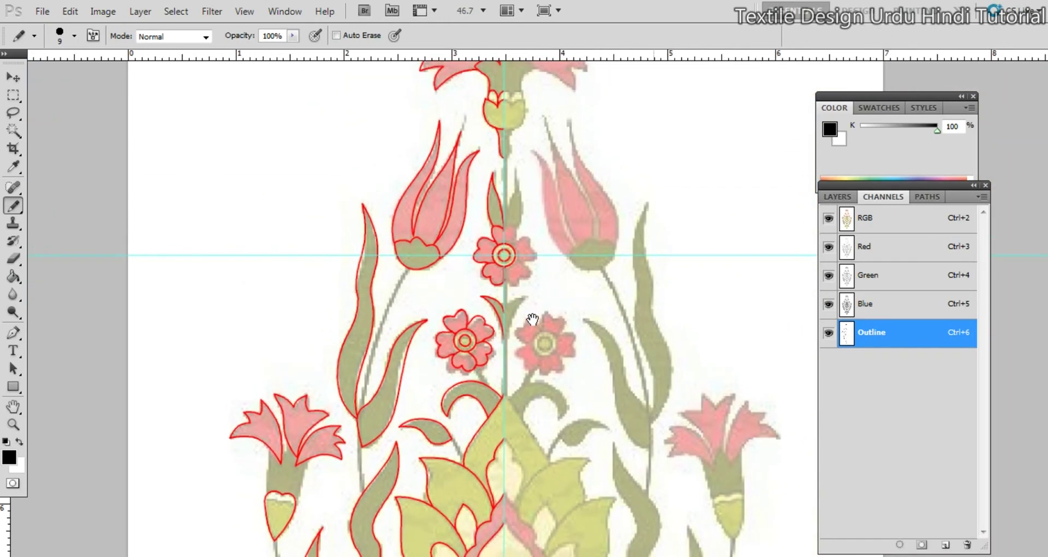
left_click_drag(507, 354, 583, 324)
left_click_drag(514, 371, 594, 309)
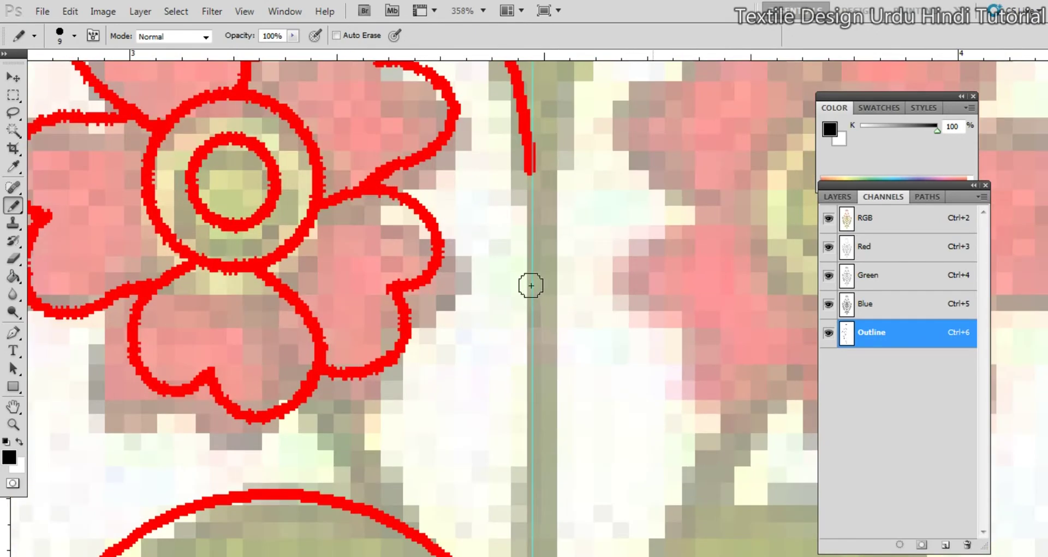
left_click_drag(531, 285, 537, 468)
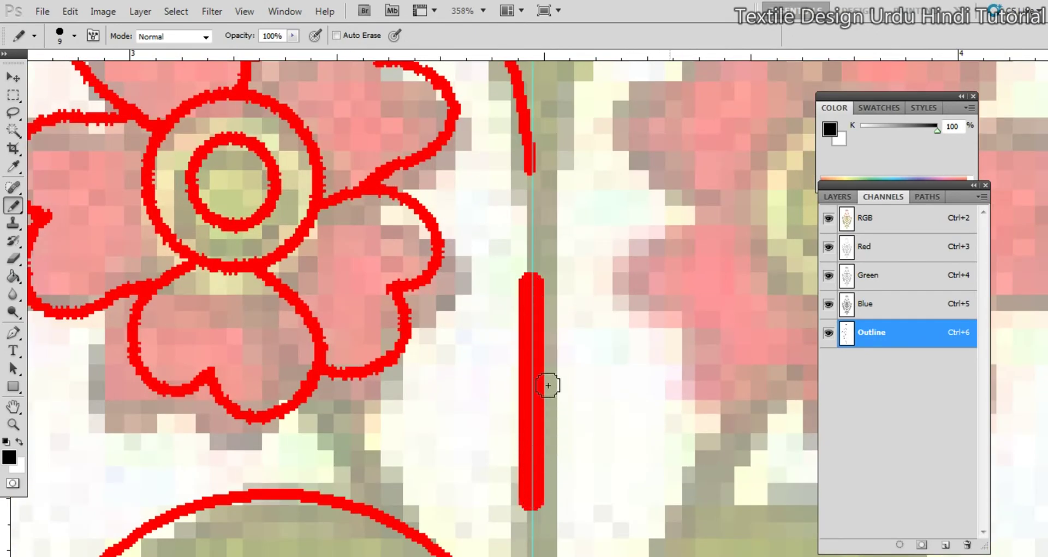
Select the vertical stroke, test its centring on the guide by nudging it one pixel sideways and back, and undo the stroke
left_click_drag(525, 327, 606, 314)
left_click_drag(554, 272, 520, 399)
key("w")
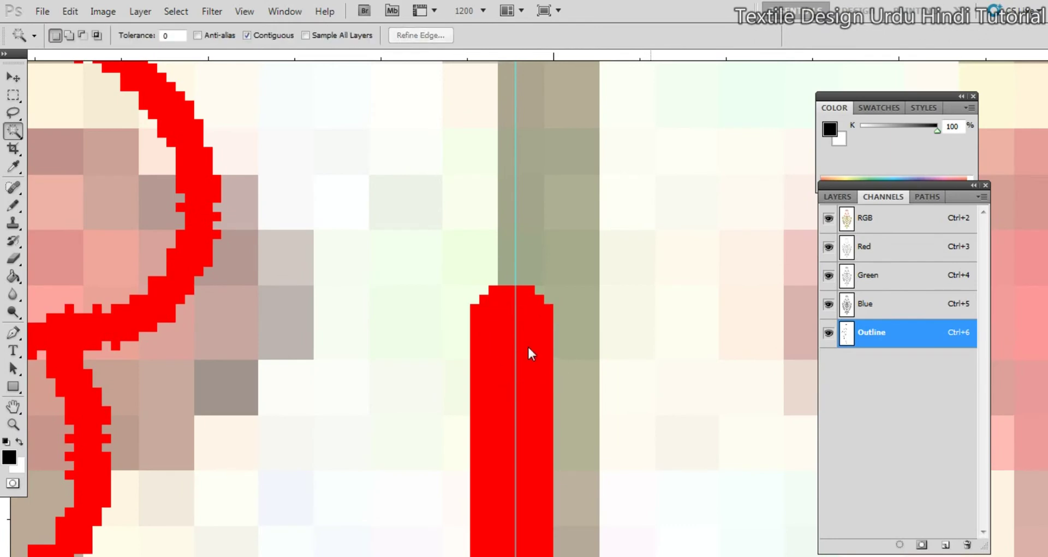
left_click(528, 347)
key("v")
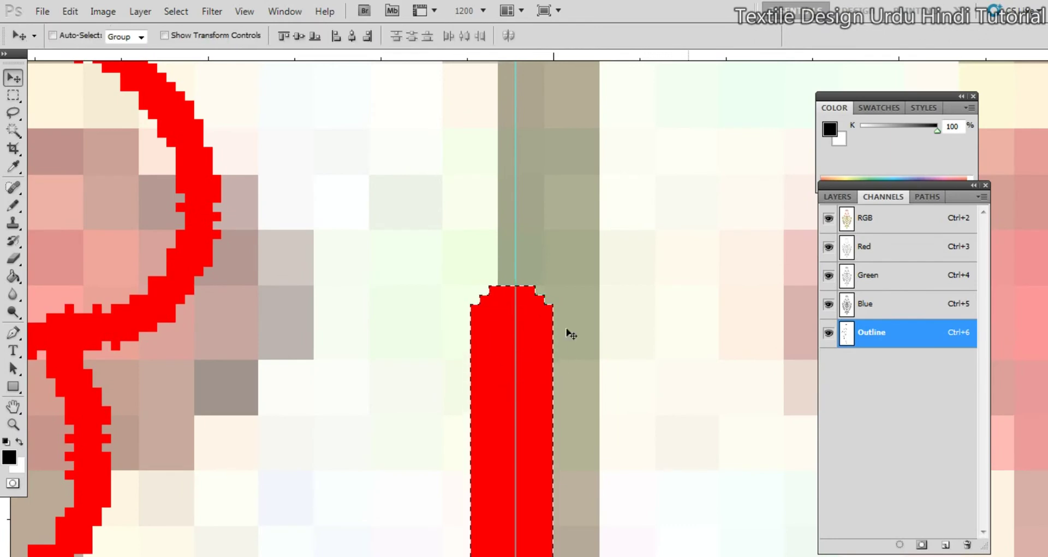
key("Right")
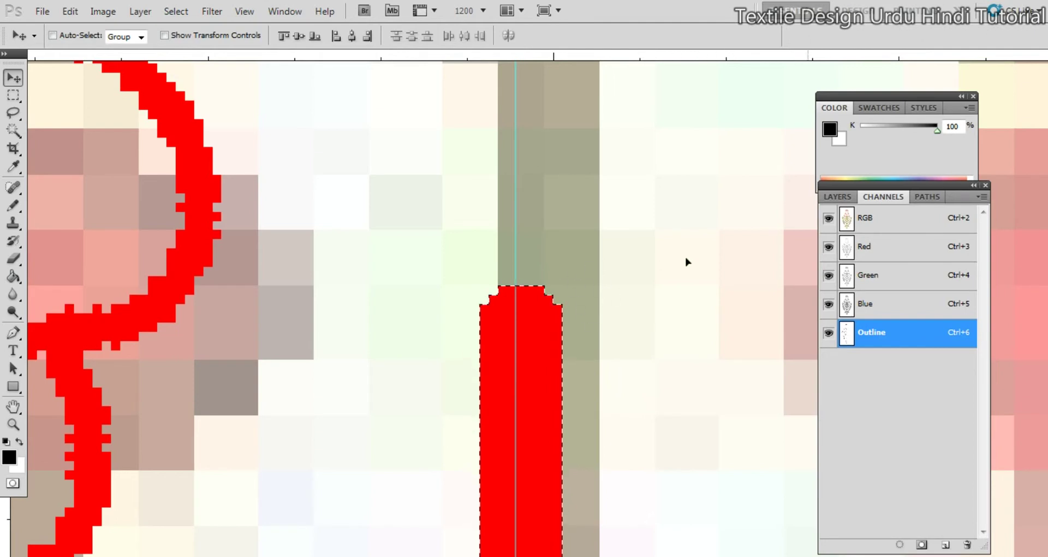
key("Left")
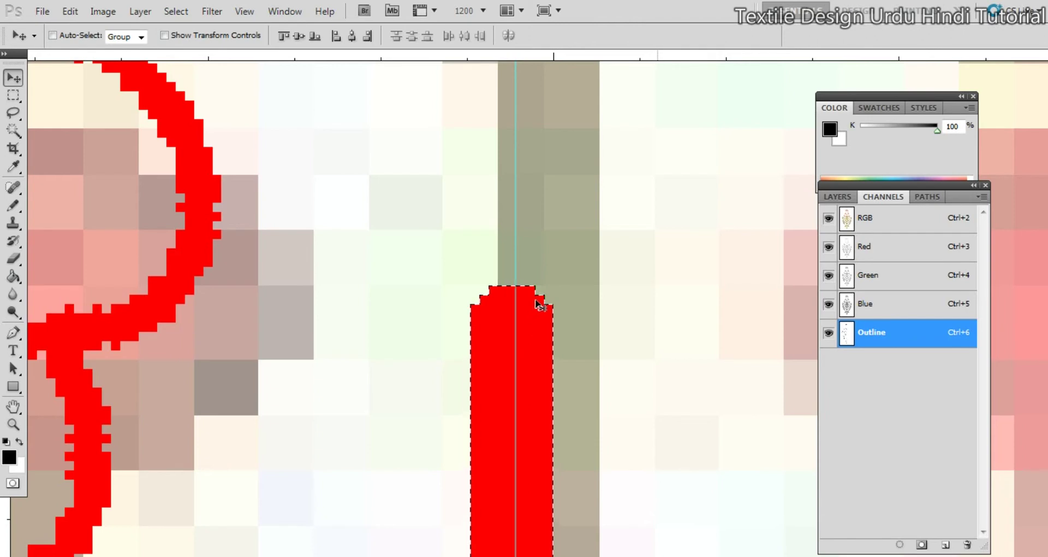
key("ctrl+d")
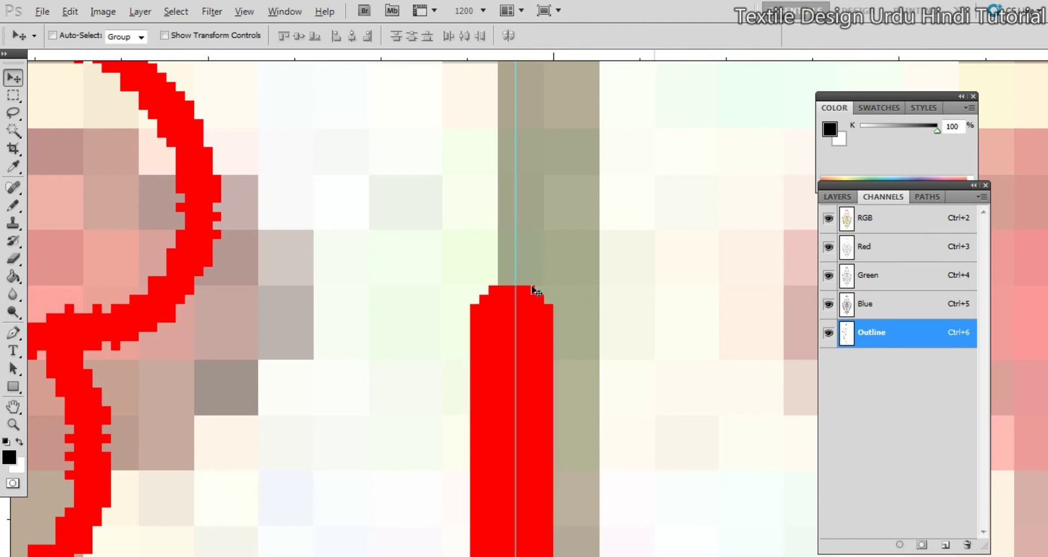
key("ctrl+alt+z")
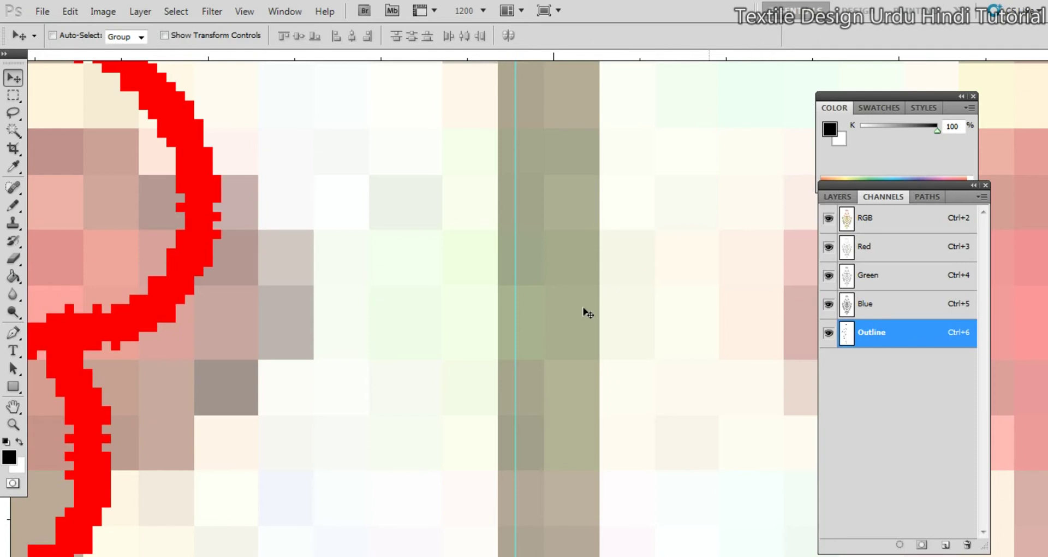
Draw a straight vertical stroke centred on the guide with the 8 px Pencil and select it with the Magic Wand
key("b")
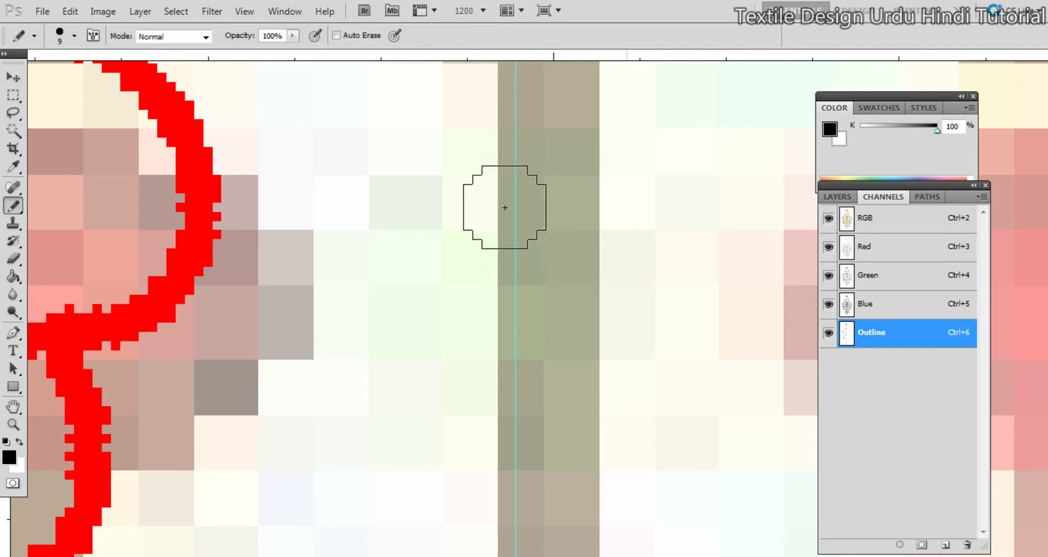
key("bracketleft")
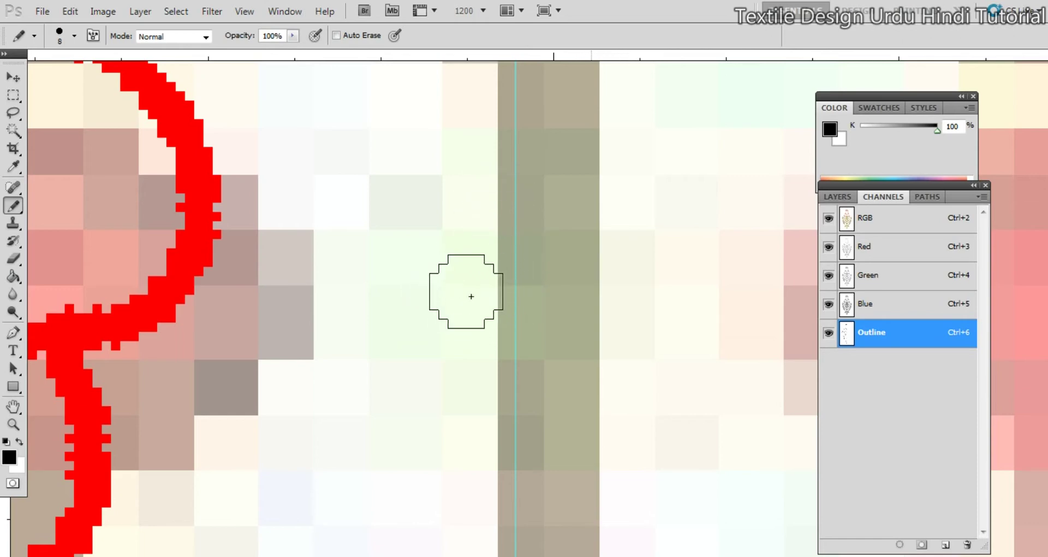
left_click_drag(511, 170, 511, 493)
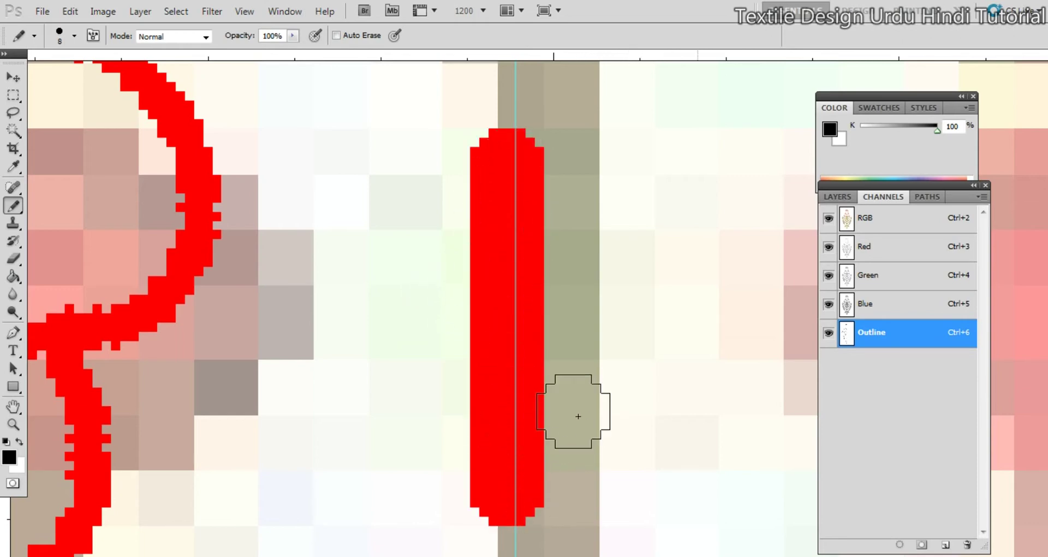
left_click_drag(598, 341, 490, 341)
key("w")
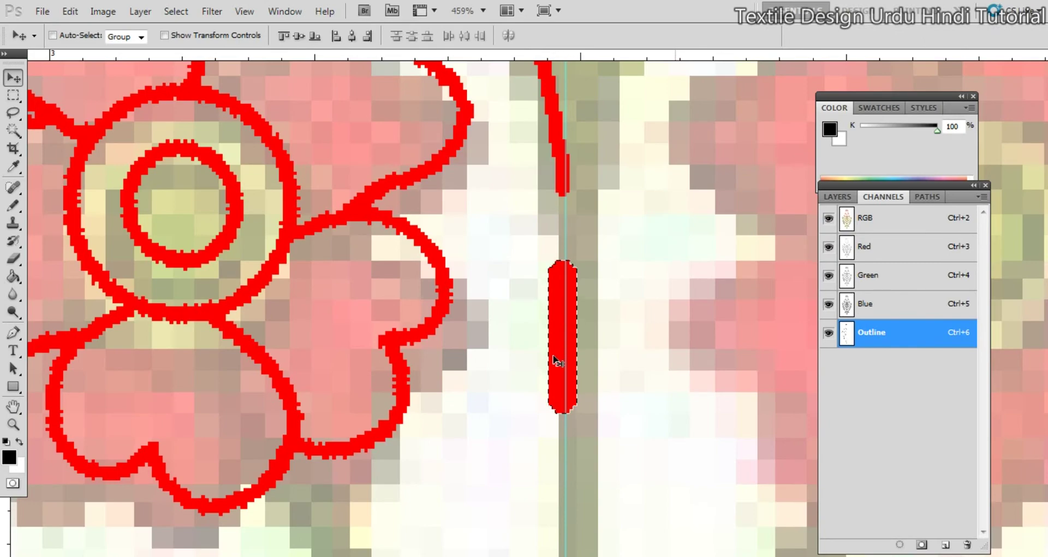
Extend the straight vertical stroke along the centre guide from the leaf pair down to the large central flower and deselect it
left_click_drag(553, 356, 580, 491)
left_click_drag(616, 464, 615, 193)
left_click_drag(594, 291, 594, 374)
left_click_drag(594, 329, 594, 426)
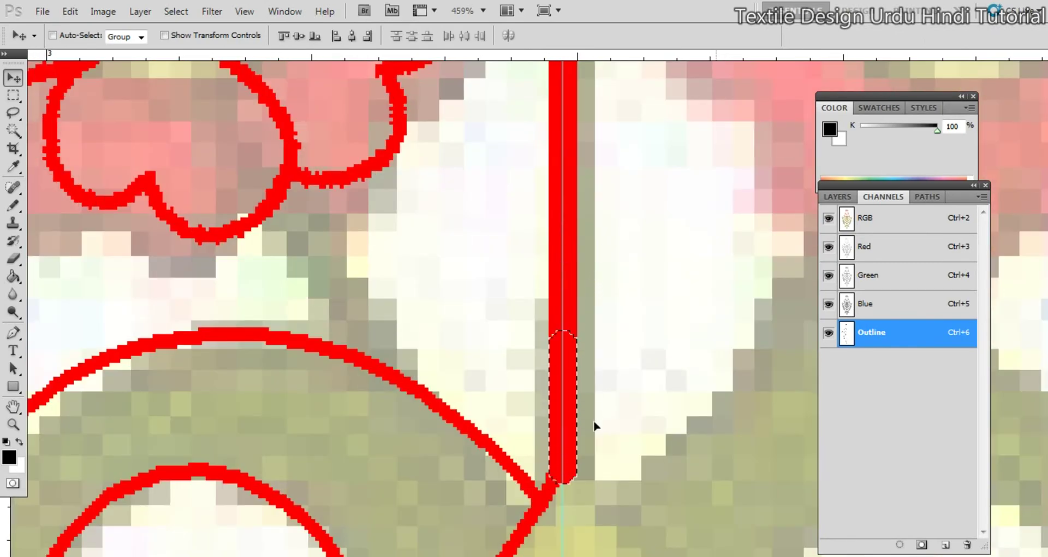
key("ctrl+d")
Trace the left tulip's stem with a Pen path from the flower's base down to the tip of the long wavy leaf
mouse_move(588, 391)
left_mouse_down()
mouse_move(497, 378)
mouse_move(537, 357)
mouse_move(474, 344)
left_mouse_up()
key("b")
key("p")
left_click_drag(464, 315, 534, 408)
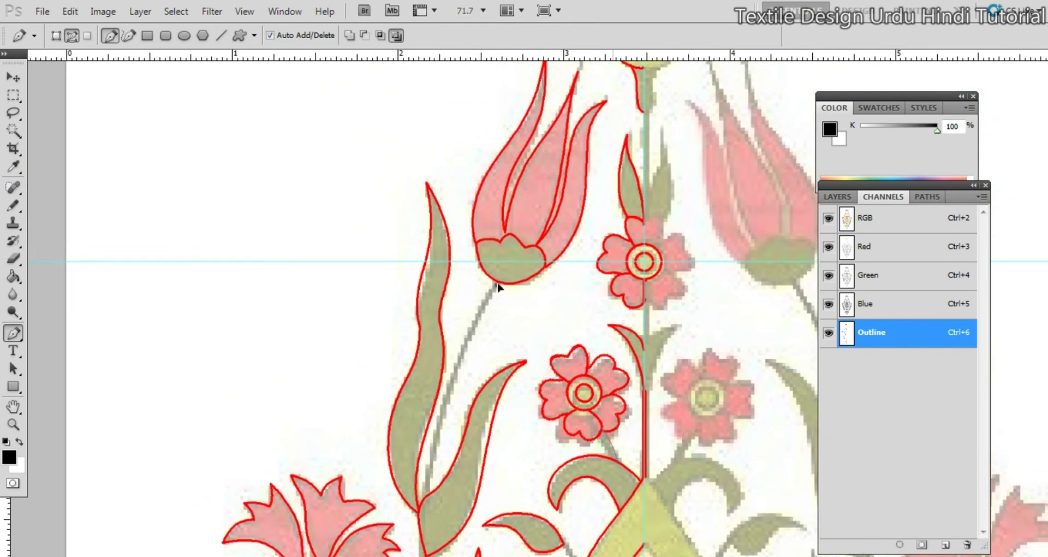
left_click_drag(474, 453, 505, 313)
left_click(473, 364)
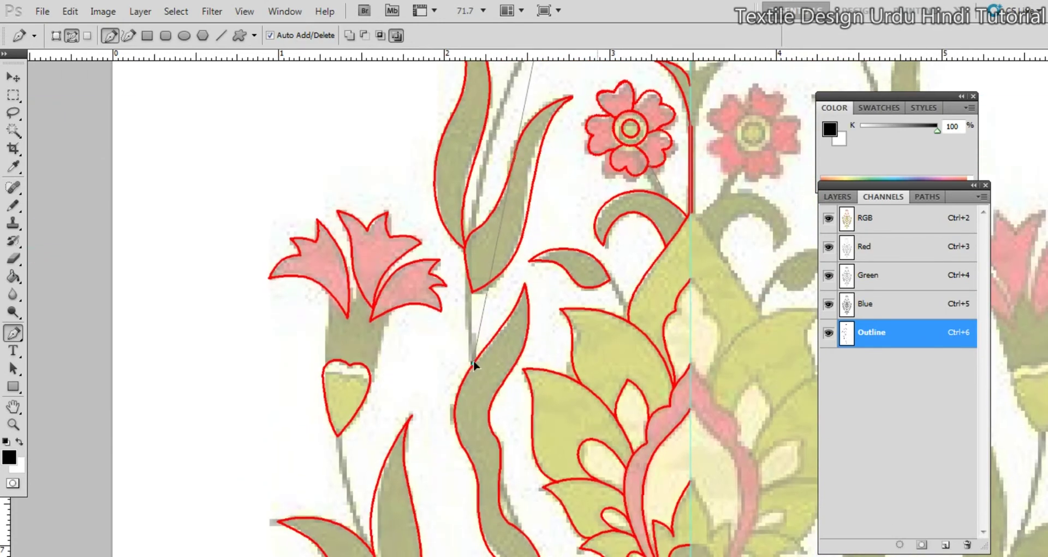
left_click_drag(514, 173, 465, 279)
left_click_drag(474, 396, 484, 342)
left_click_drag(515, 426, 593, 318)
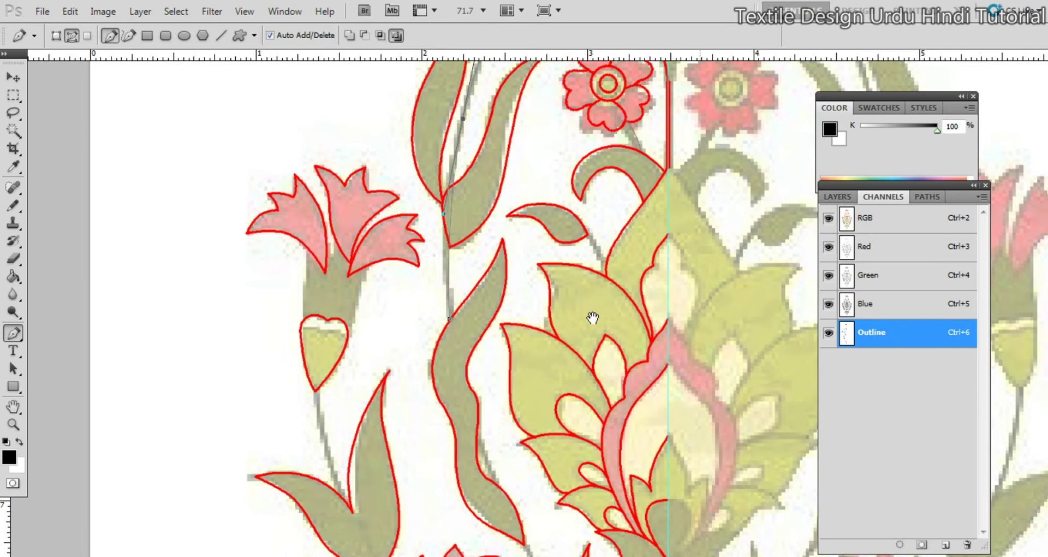
Create a new spot channel for the stems and trace the left carnation's stem with a Pen path down to the lower carnation
left_click(945, 531, "ctrl")
key("Return")
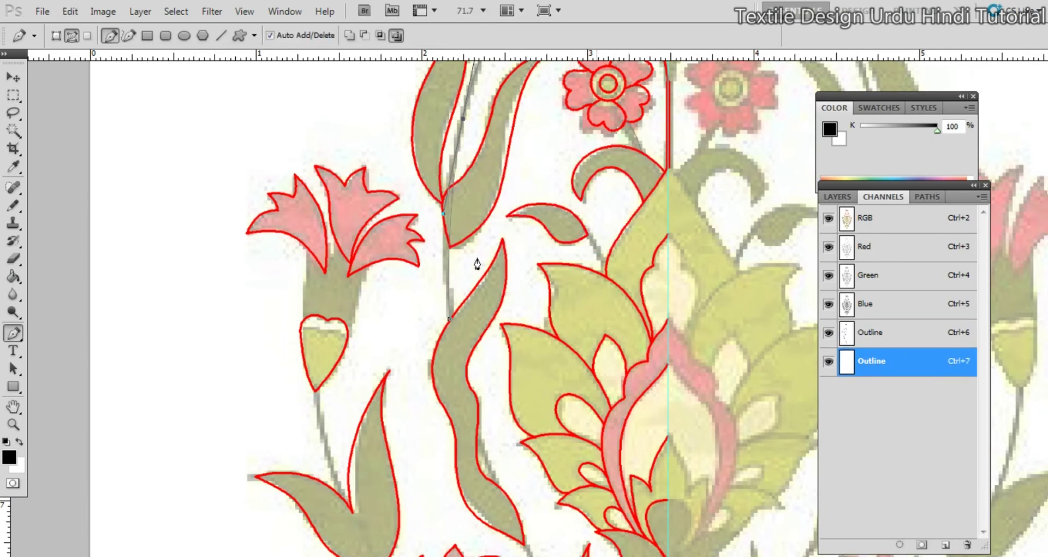
left_click_drag(383, 382, 465, 289)
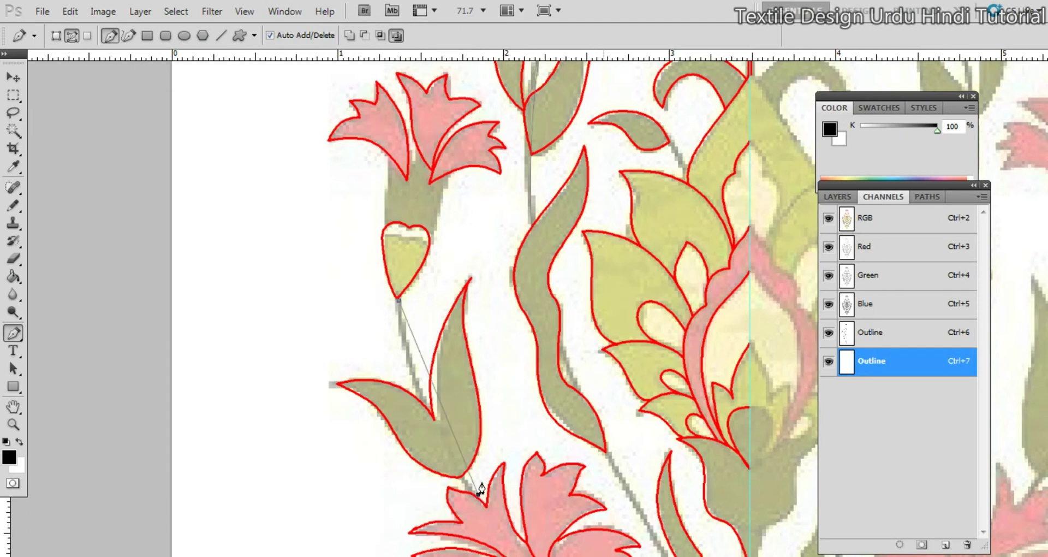
left_click(425, 371)
left_click_drag(425, 371, 422, 386)
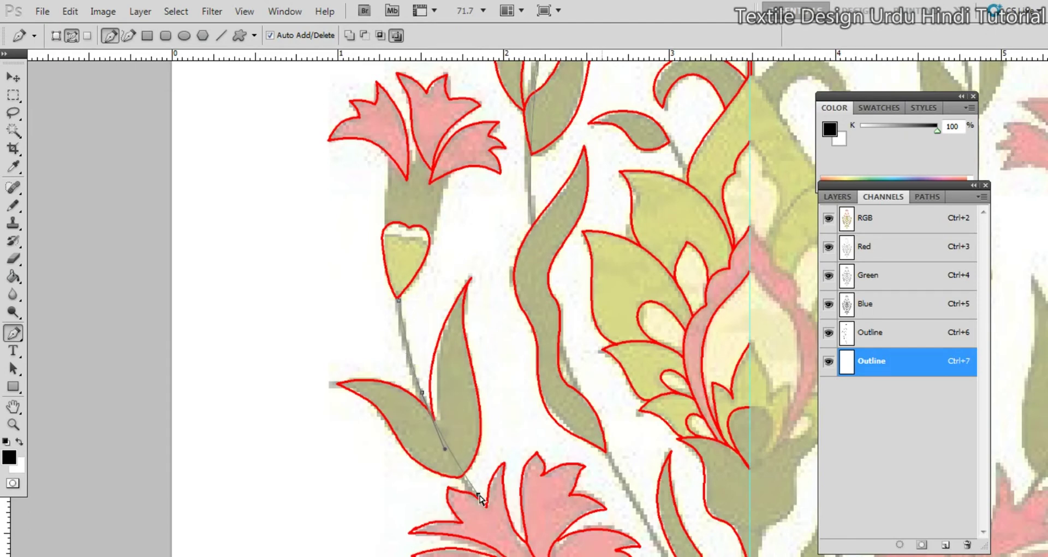
left_click_drag(479, 498, 481, 498)
Draw a Pen path along the long stem from the wavy leaf down to the leaves above the vase
left_click_drag(613, 498, 480, 389)
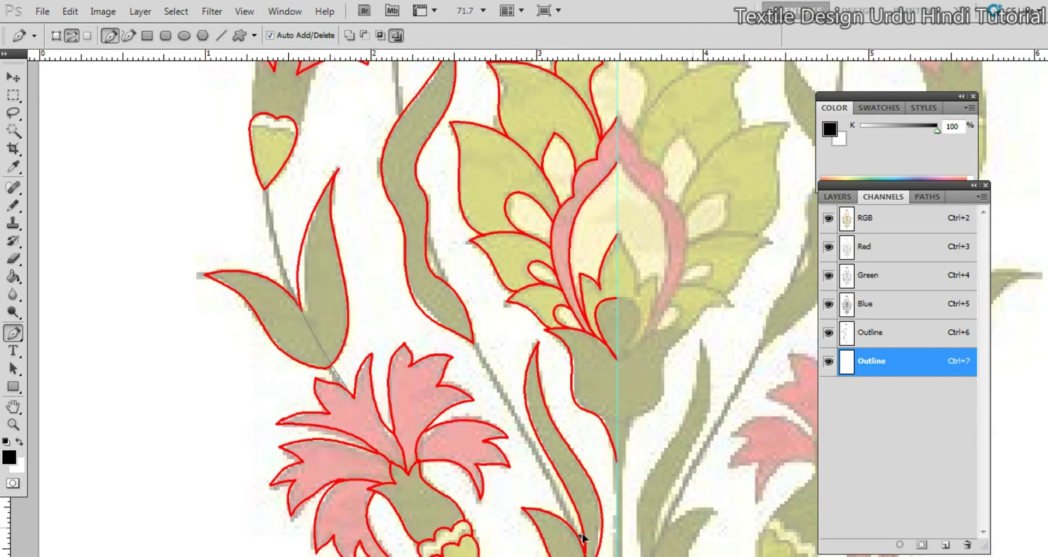
left_click_drag(599, 543, 548, 330)
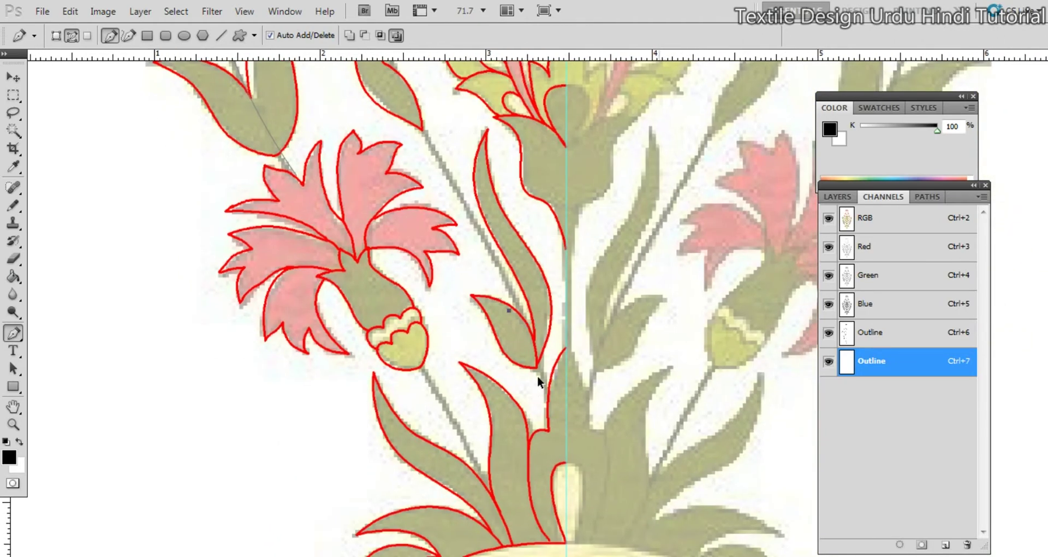
left_click(534, 356)
scroll(500, 307, "up", 10)
scroll(499, 307, "left", 3)
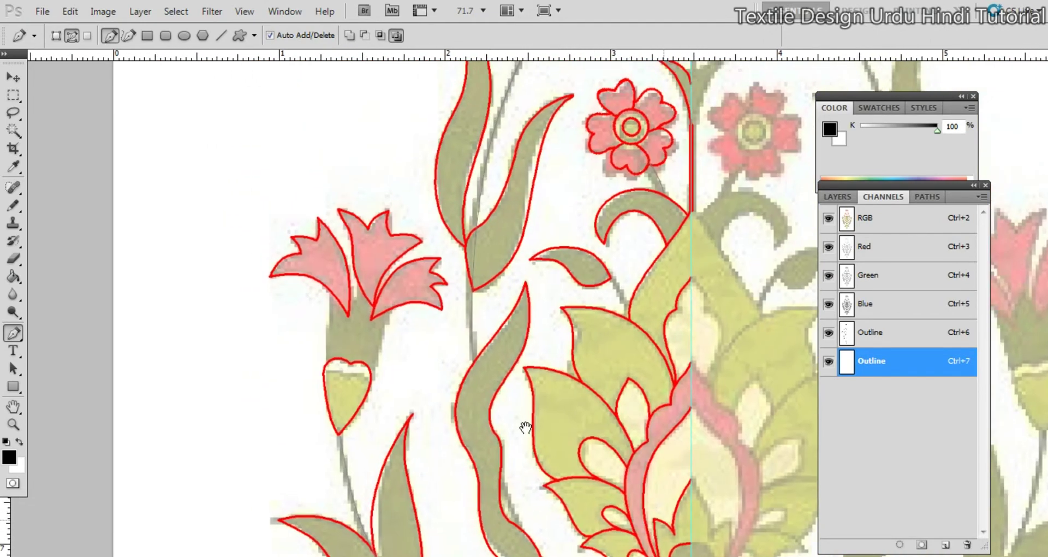
left_click_drag(532, 391, 511, 257)
left_click_drag(495, 290, 509, 316)
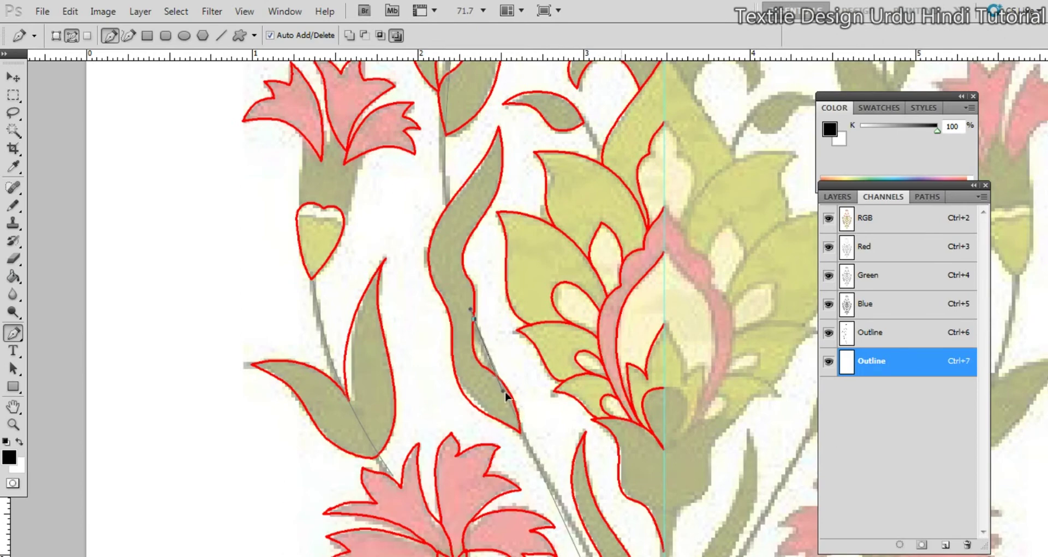
Bend the long stem's path to follow the artwork using extra anchor points, and add a path for the small flower's short stem
scroll(505, 396, "down", 3)
scroll(568, 387, "right", 1)
left_click_drag(551, 398, 576, 418)
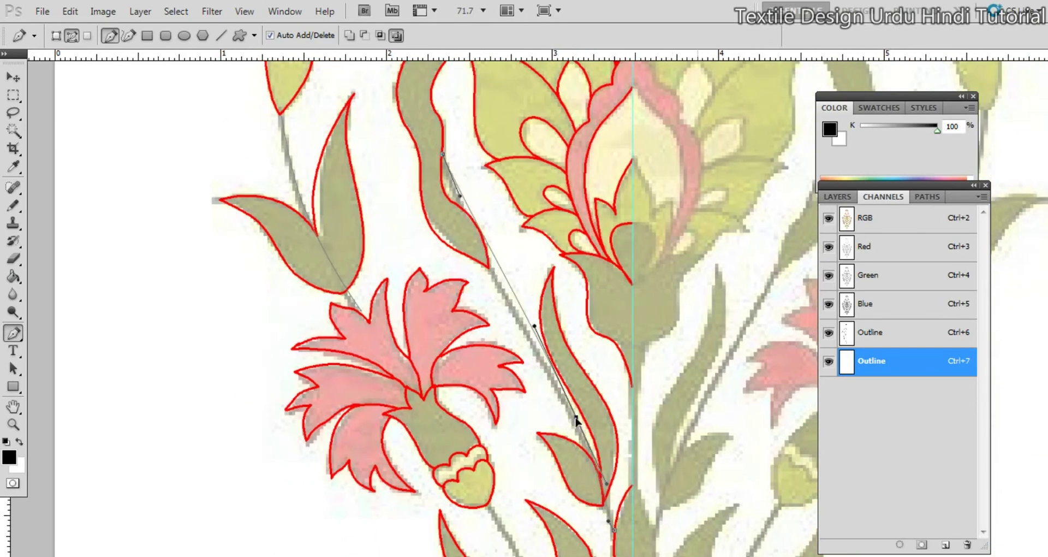
left_click_drag(509, 296, 508, 298)
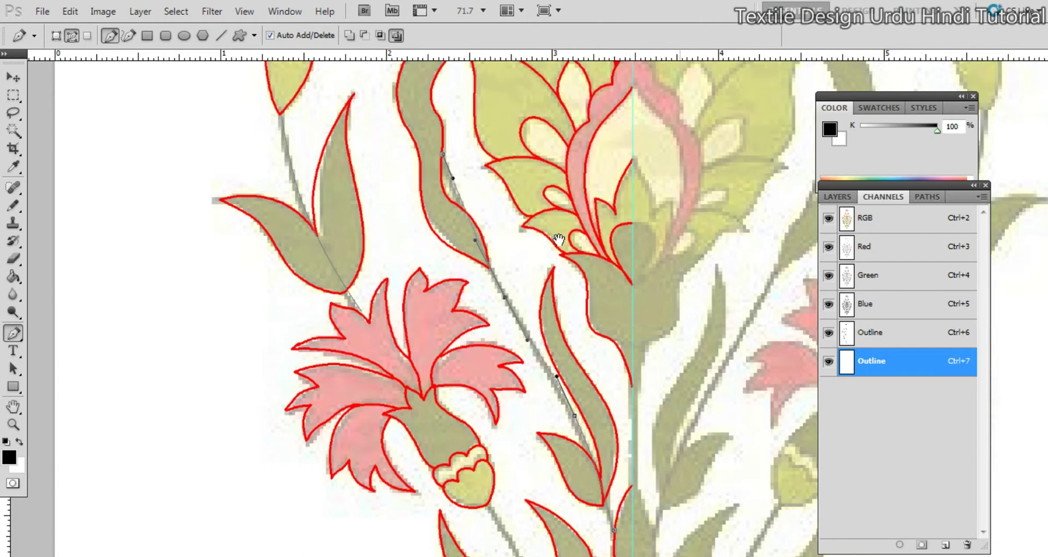
left_click_drag(559, 240, 509, 374)
left_click_drag(509, 374, 464, 316)
Select all the stem paths, stroke them in the new spot channel and hide the paths
left_click_drag(544, 331, 448, 258)
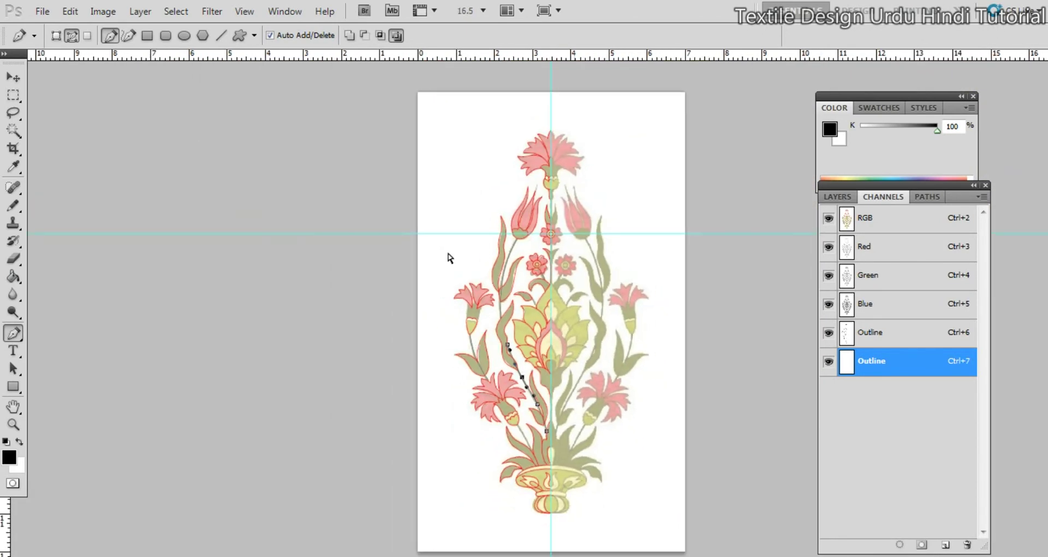
left_click_drag(397, 170, 726, 521)
right_click(613, 275)
left_click(667, 382)
key("Return")
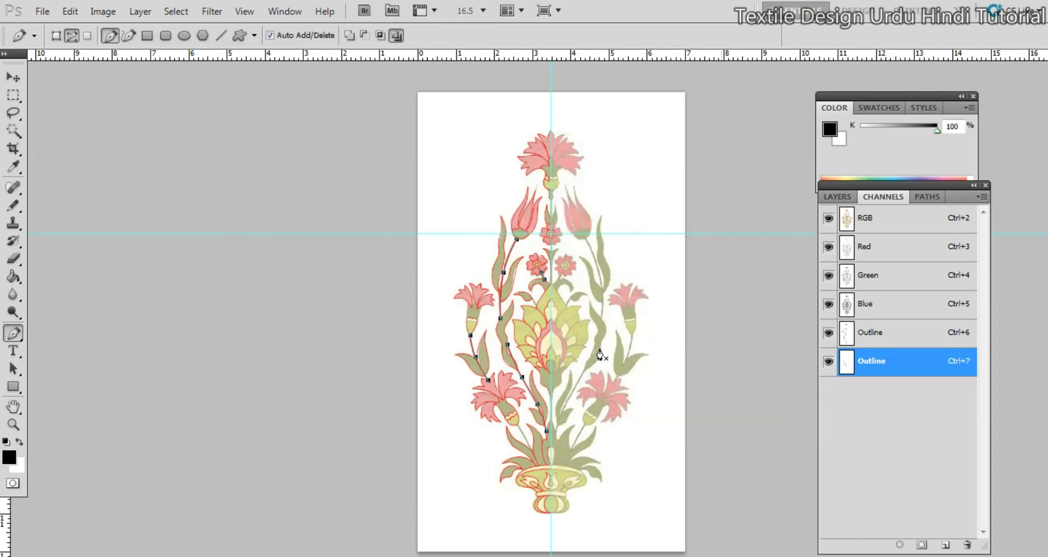
left_click_drag(543, 374, 635, 367)
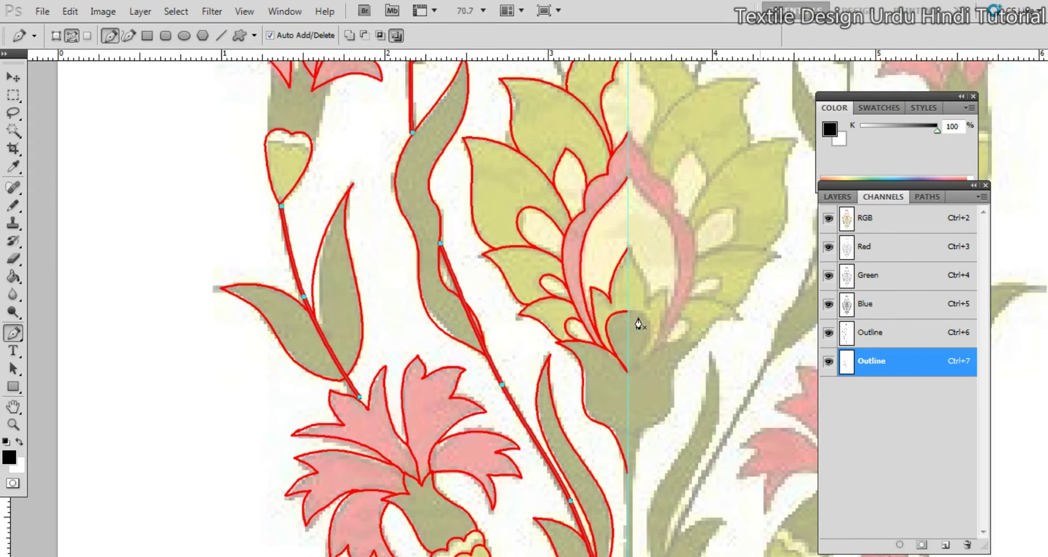
key("Return")
Set the new Outline spot channel's ink colour to blue
double_click(933, 373)
left_click(448, 227)
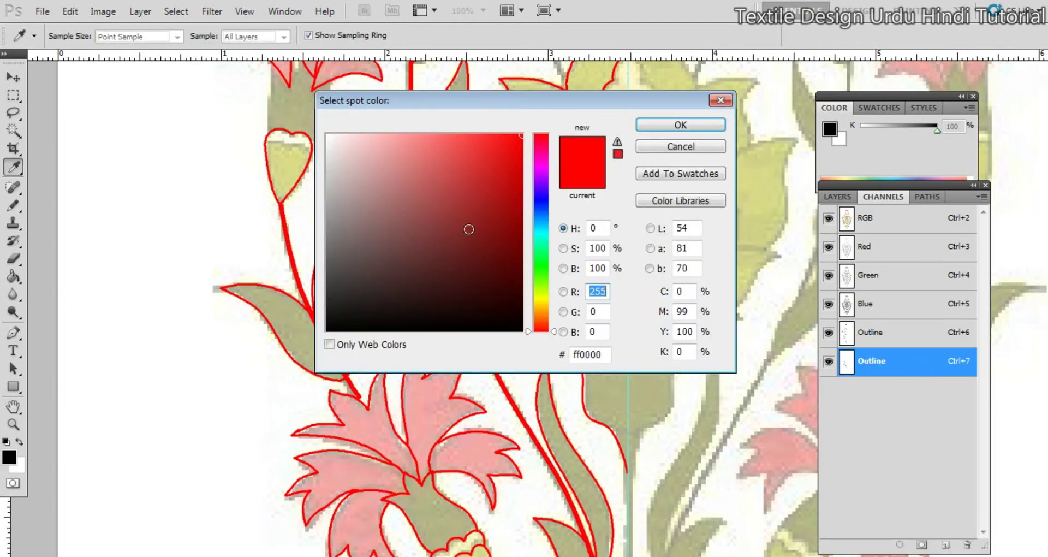
left_click(542, 200)
left_click(674, 127)
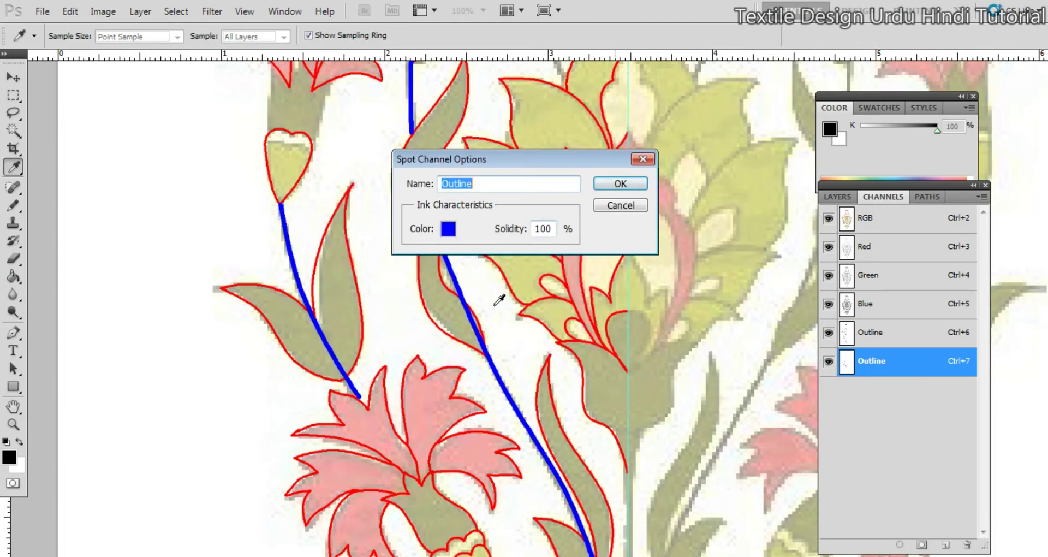
left_click(619, 190)
Trace the lower-left carnation's stem with a Pen path from its calyx down to the leaves above the vase
left_click_drag(512, 408, 538, 271)
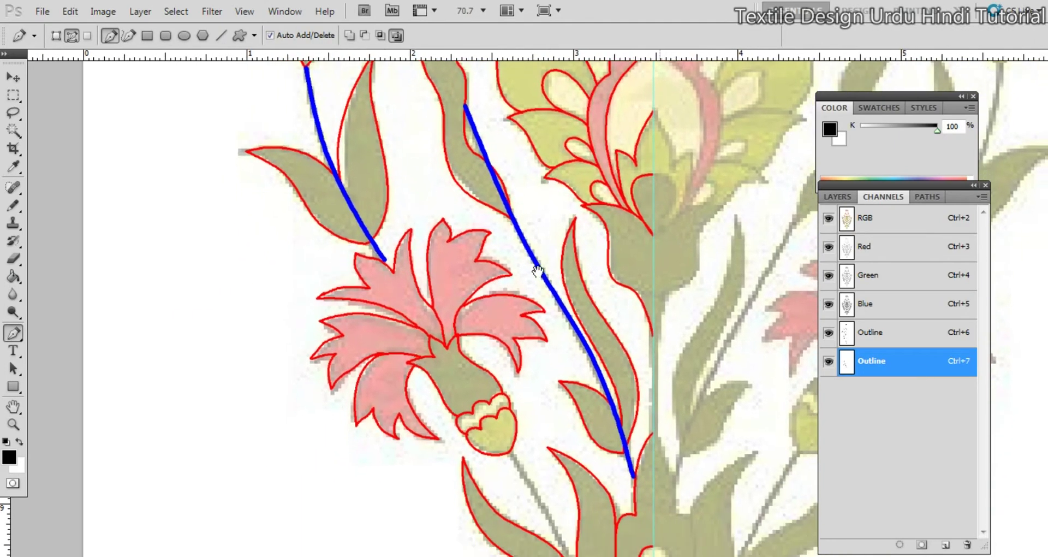
left_click_drag(516, 324, 503, 330)
left_click_drag(495, 277, 534, 458)
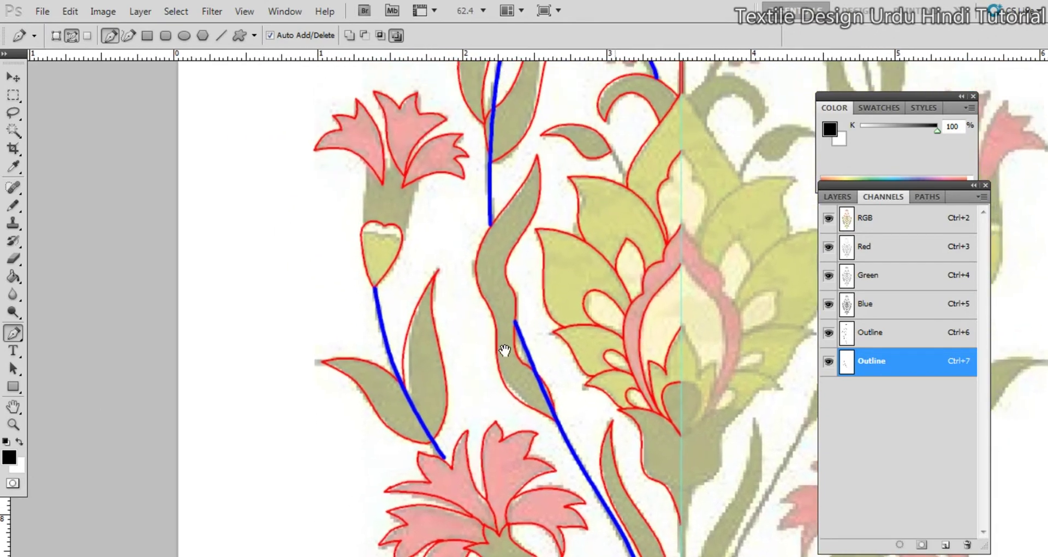
left_click_drag(549, 412, 528, 248)
left_click_drag(562, 415, 535, 284)
left_click_drag(520, 395, 568, 370)
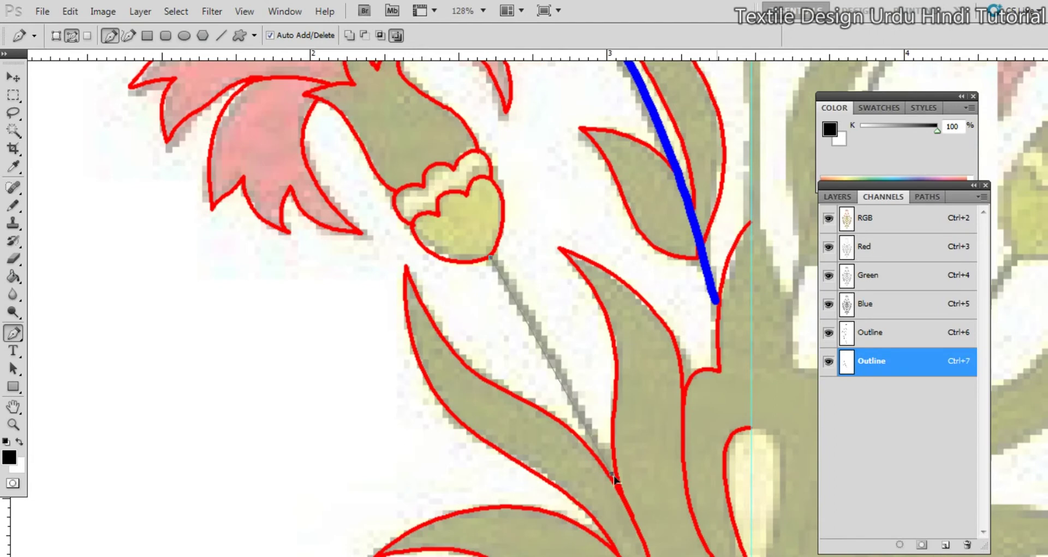
left_click_drag(568, 321, 537, 317)
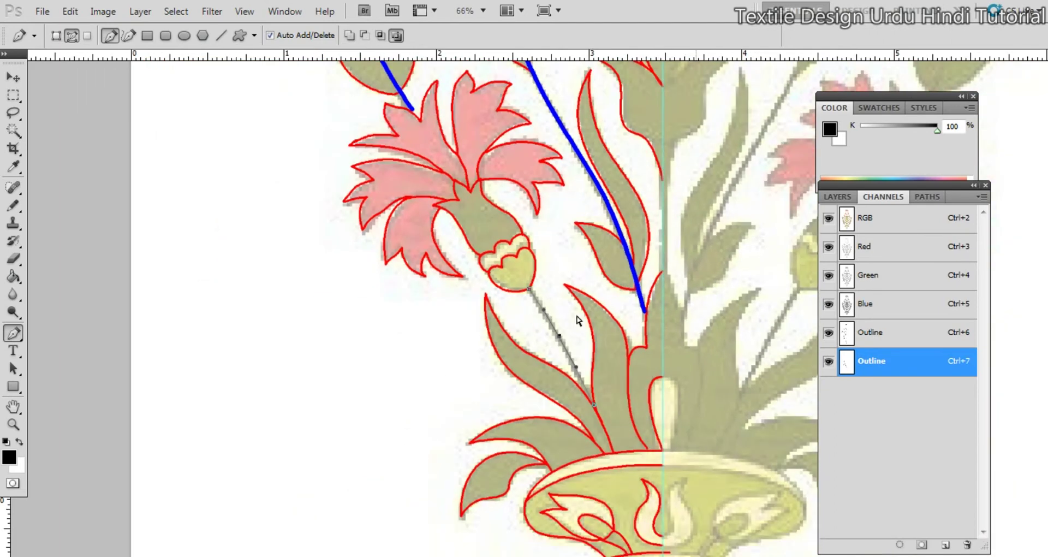
Stroke the lower carnation's stem path in the blue Outline channel and delete the path
right_click(617, 280)
left_click(692, 386)
left_click(622, 323)
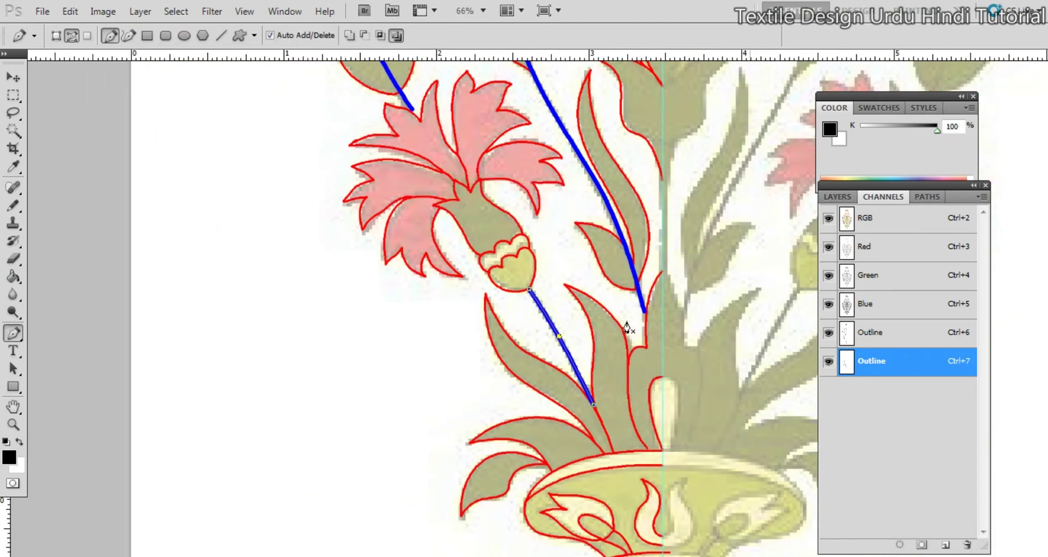
right_click(591, 300)
left_click(641, 330)
Draw the central stem segments above and below the small centre flower along the guide with the 8 px Pencil in the blue channel
left_click_drag(513, 195, 552, 414)
mouse_move(543, 231)
left_mouse_down()
mouse_move(548, 454)
mouse_move(527, 426)
mouse_move(511, 469)
left_mouse_up()
left_click_drag(606, 322, 573, 453)
left_click_drag(579, 383, 576, 462)
left_click_drag(604, 335, 645, 335)
key("b")
left_click_drag(625, 367, 651, 358)
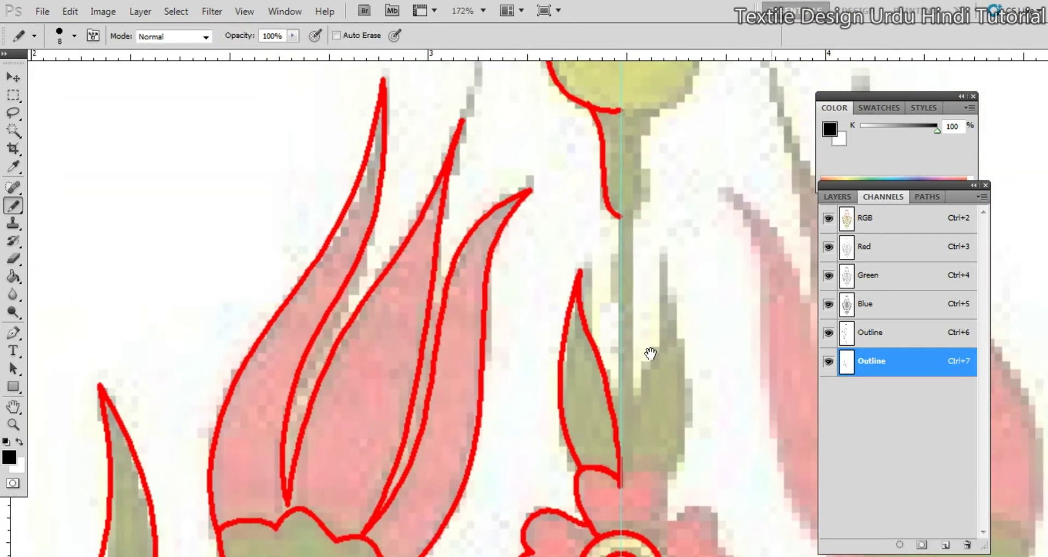
Trace the short stem between the small curved leaf and the large central flower with a Pen path, stroke it and delete the path
key("p")
left_click_drag(524, 240, 628, 306)
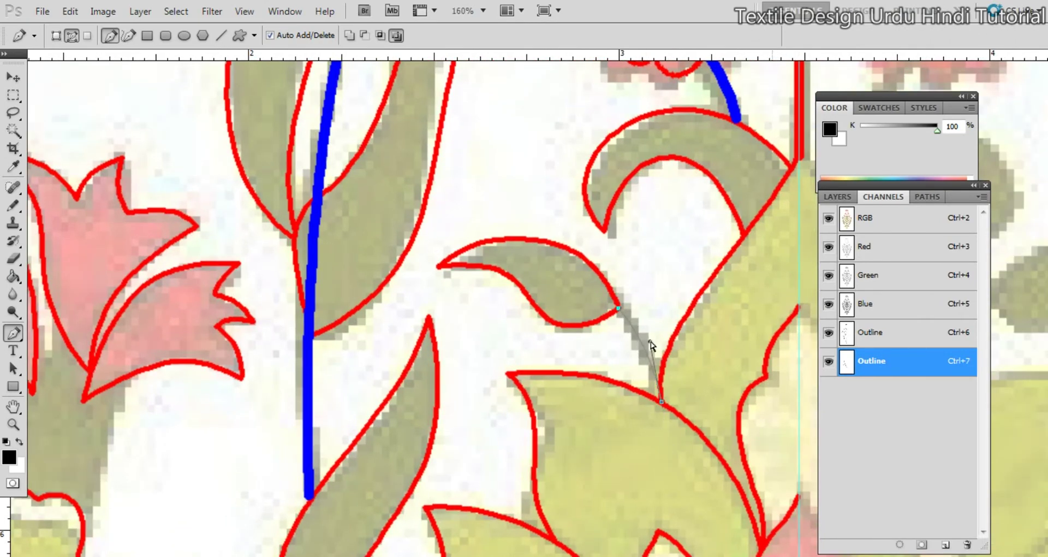
right_click(672, 304)
left_click(745, 411)
key("Return")
right_click(628, 321)
left_click(679, 352)
Draw the green calyx outline of the left carnation with the 4 px Pencil in the red Outline channel
scroll(606, 320, "down", 10)
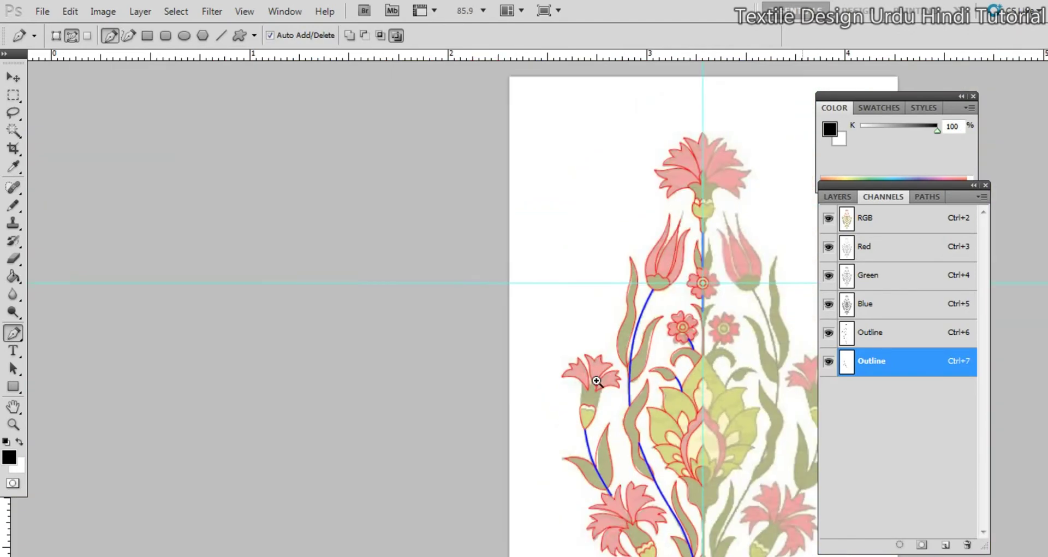
left_click_drag(668, 424, 633, 355)
scroll(623, 327, "up", 5)
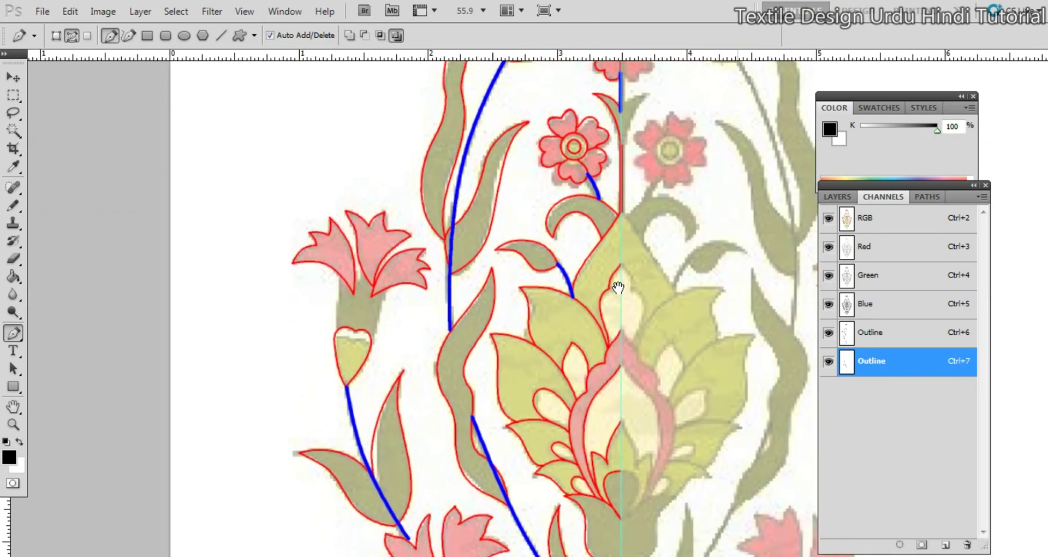
left_click_drag(603, 430, 590, 382)
scroll(601, 309, "up", 5)
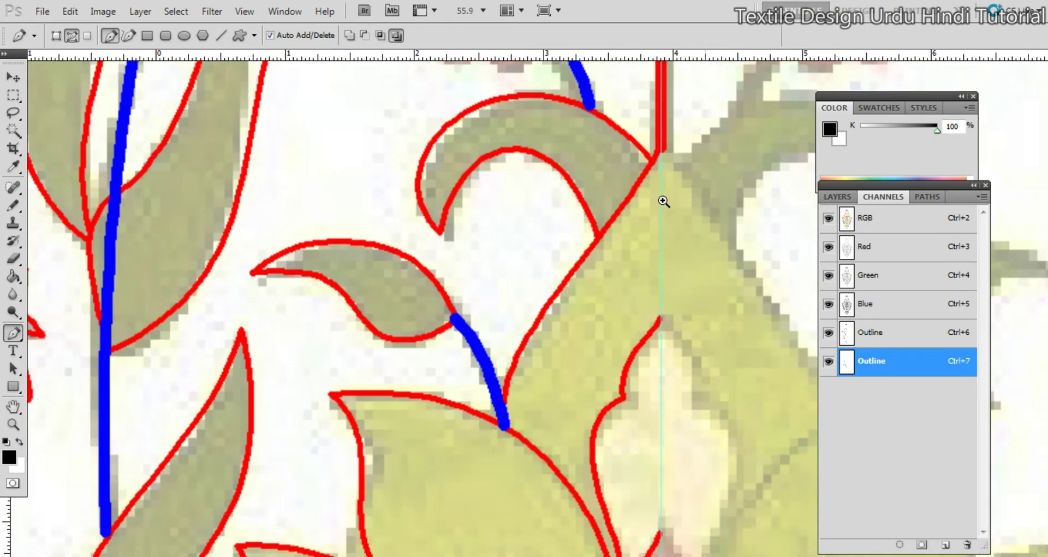
scroll(546, 287, "down", 8)
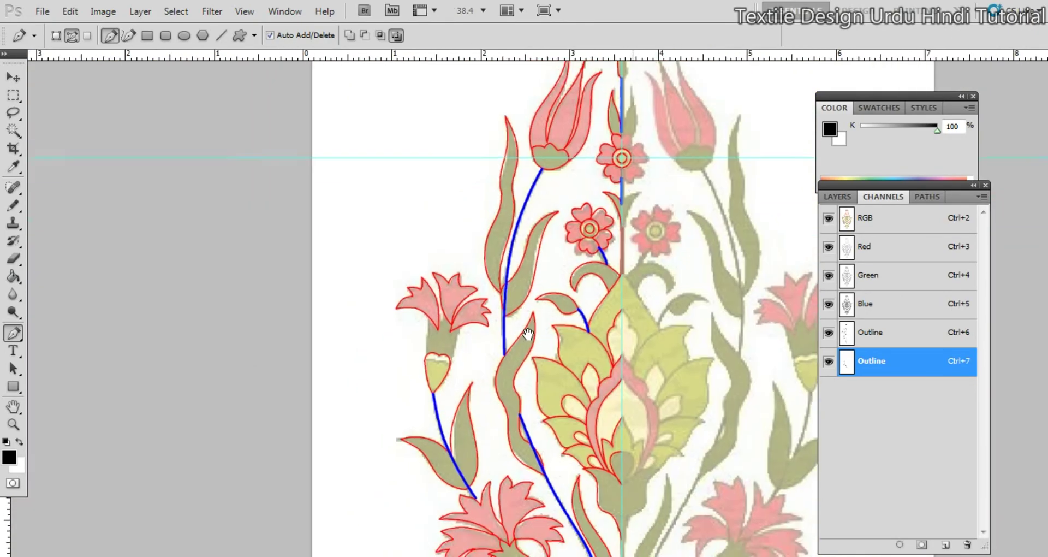
scroll(585, 286, "up", 6)
scroll(530, 387, "up", 4)
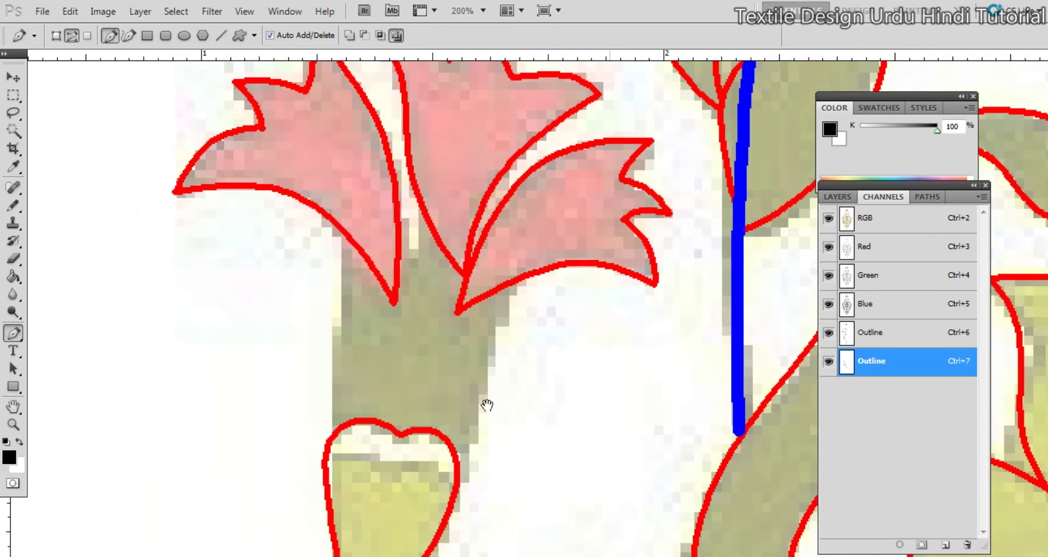
key("b")
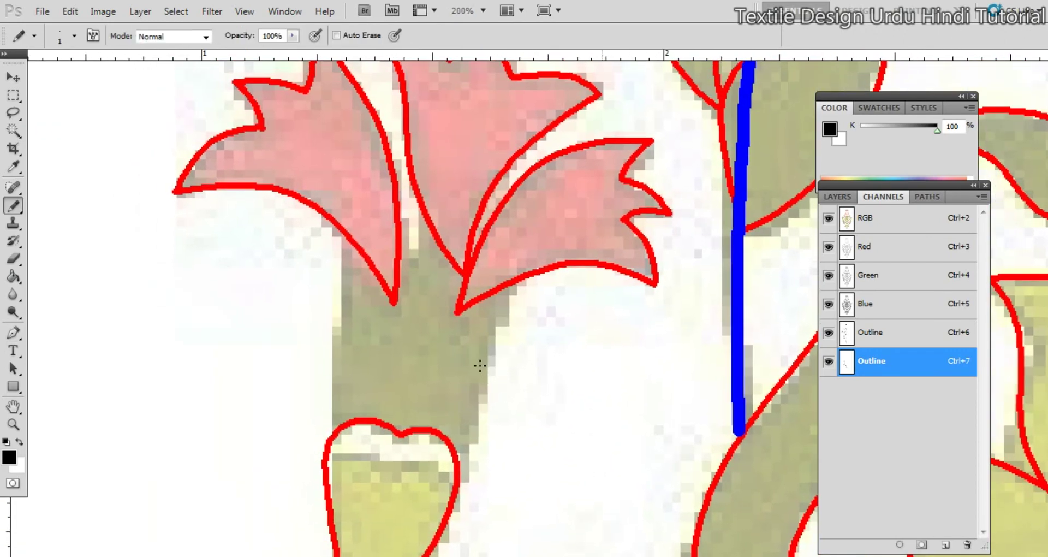
left_click(893, 339)
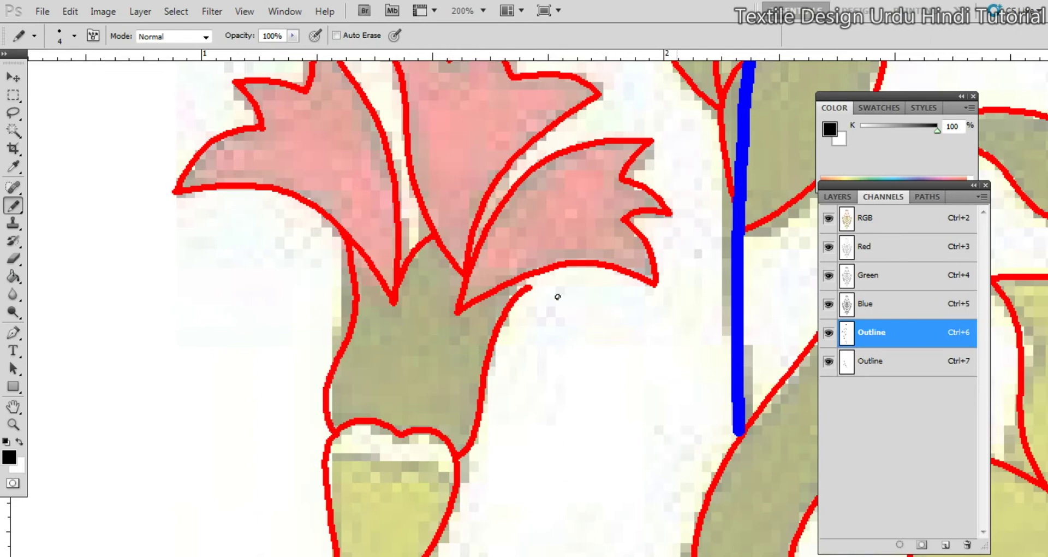
left_click_drag(544, 289, 726, 281)
Toggle the blue stem channel's visibility and hide the RGB artwork to review the red and blue outlines of the whole motif
left_click_drag(493, 277, 587, 220)
left_click_drag(609, 312, 327, 318)
key("ctrl+plus")
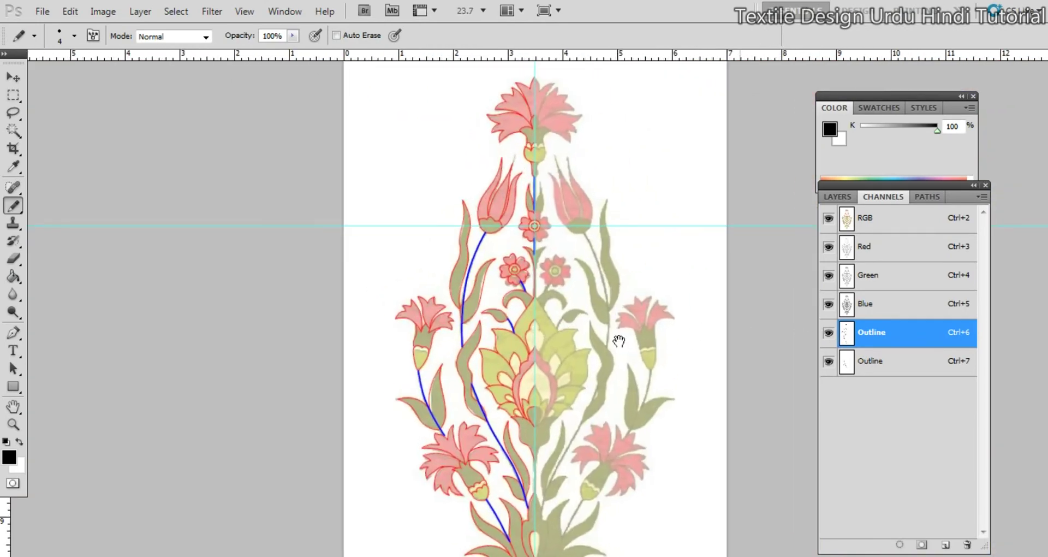
left_click_drag(619, 341, 577, 326)
left_click(827, 362)
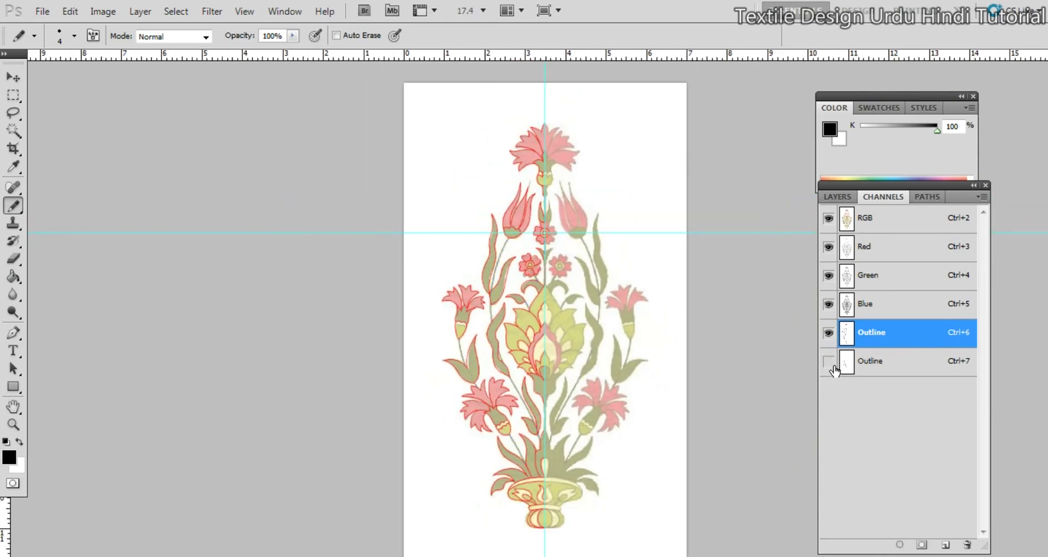
left_click(828, 362)
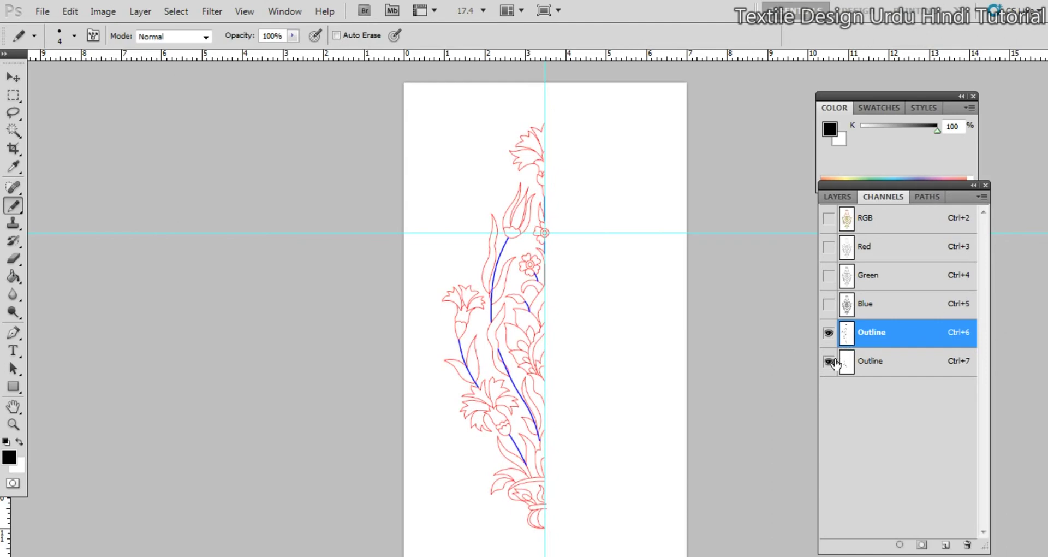
Toggle the blue stem channel off and on and examine where the stems overlap the red leaf and flower outlines
left_click(828, 361)
left_click(828, 362)
left_click_drag(473, 294, 620, 297)
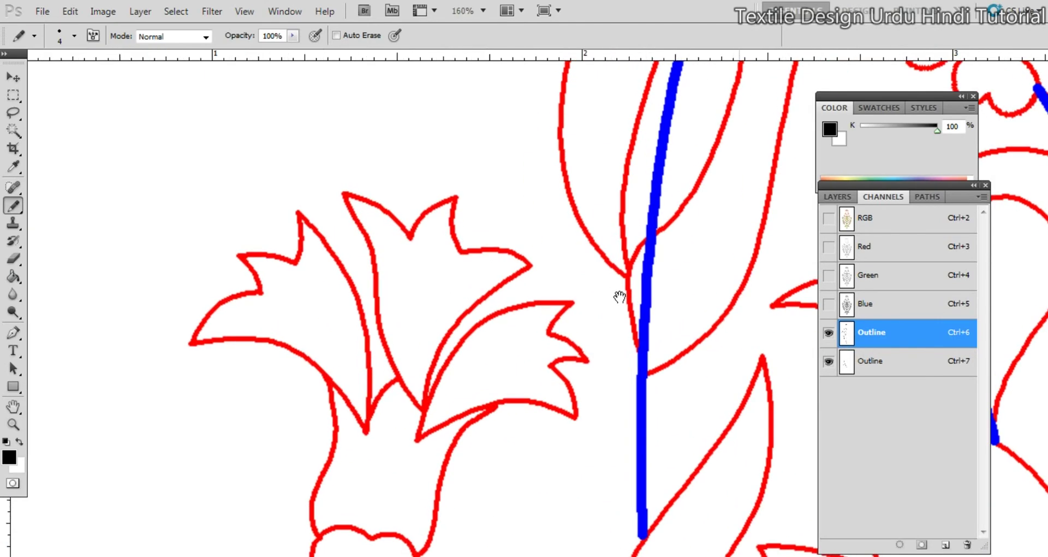
scroll(690, 285, "down", 10)
left_click_drag(728, 286, 595, 293)
scroll(658, 288, "down", 3)
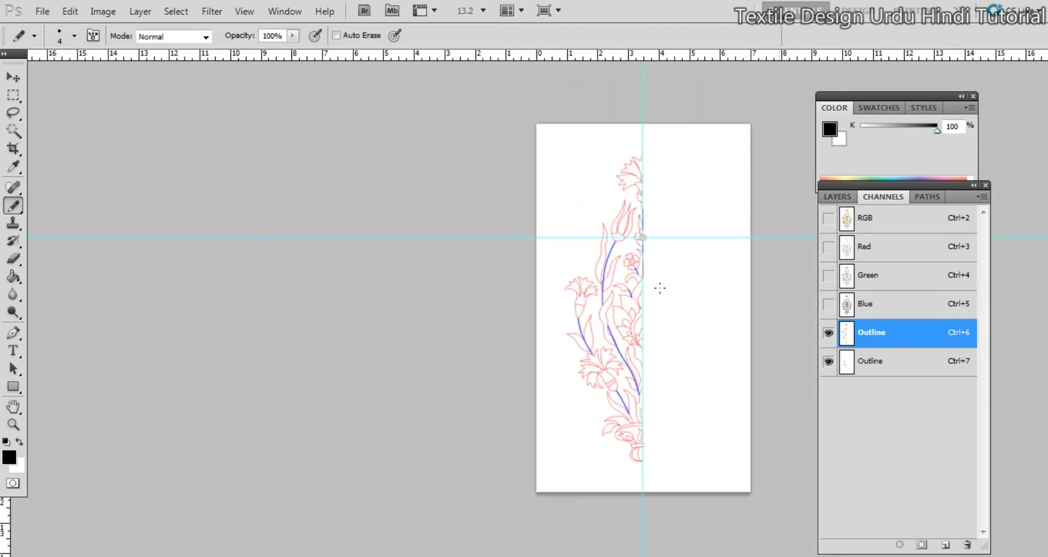
Select the whole red Outline channel and subtract the outer white background with the Magic Wand at tolerance 0, Contiguous on
key("ctrl+a")
key("w")
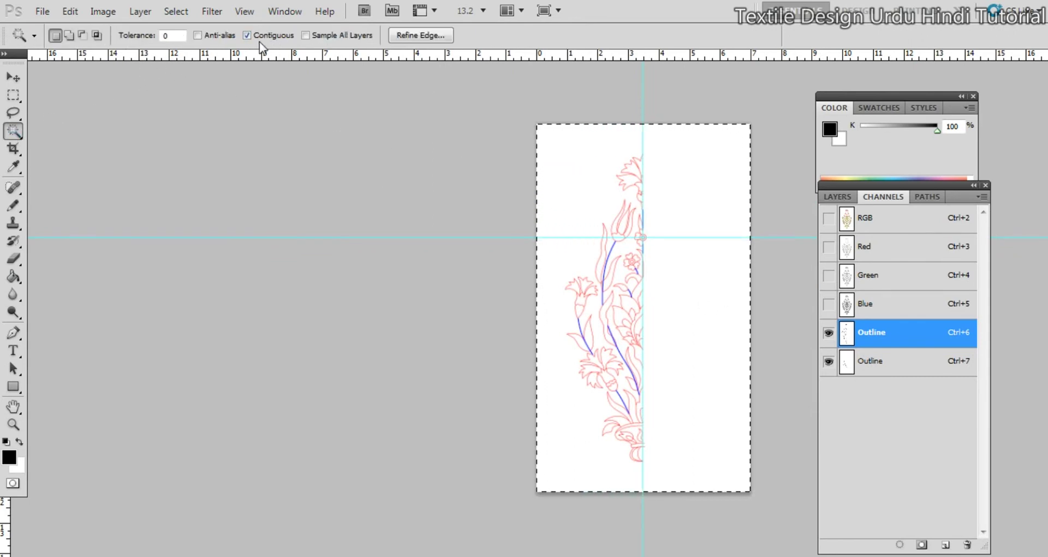
left_click_drag(619, 303, 544, 292)
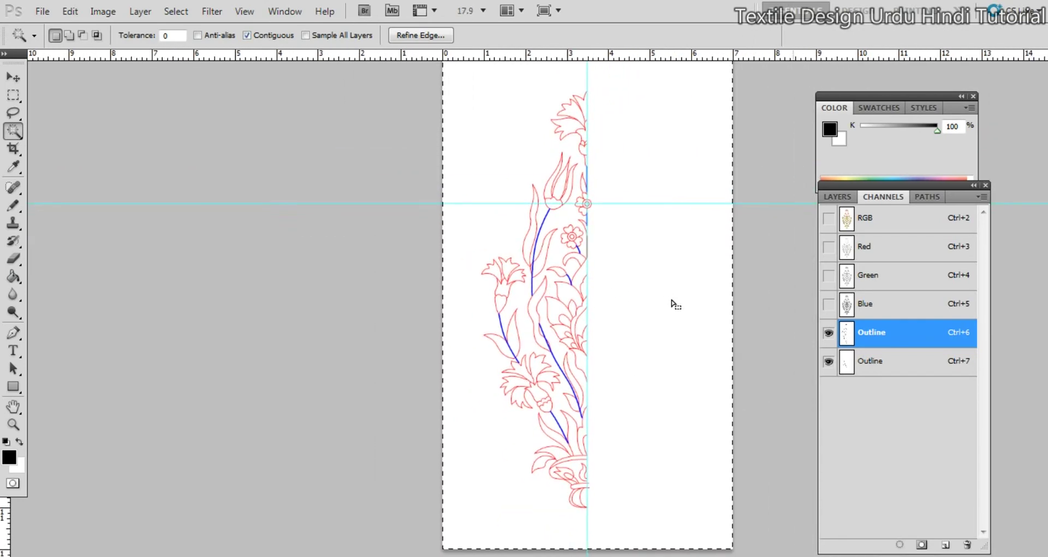
left_click(662, 298)
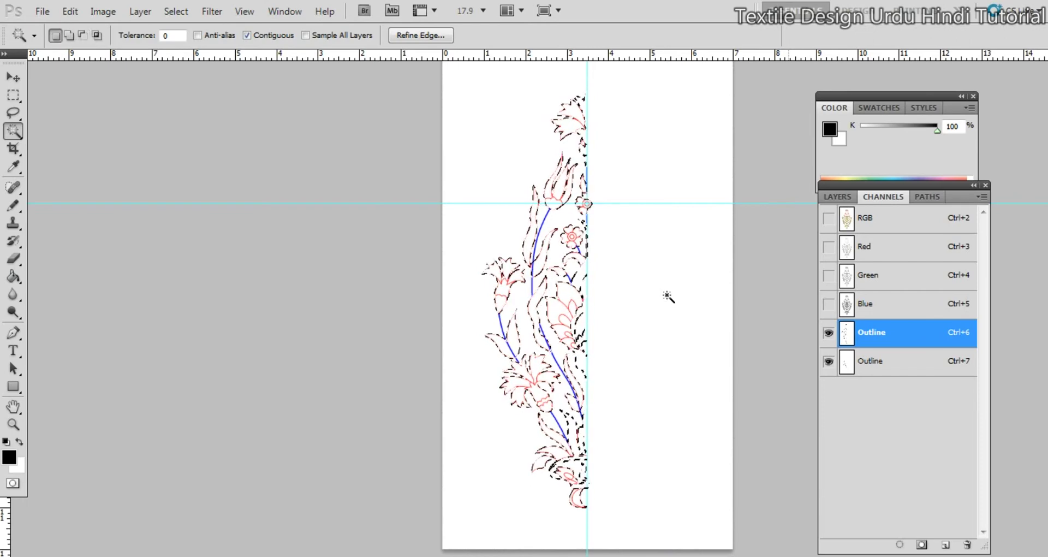
Delete the stem parts that lie inside the leaf and flower shapes from the blue channel and deselect
left_click(906, 366)
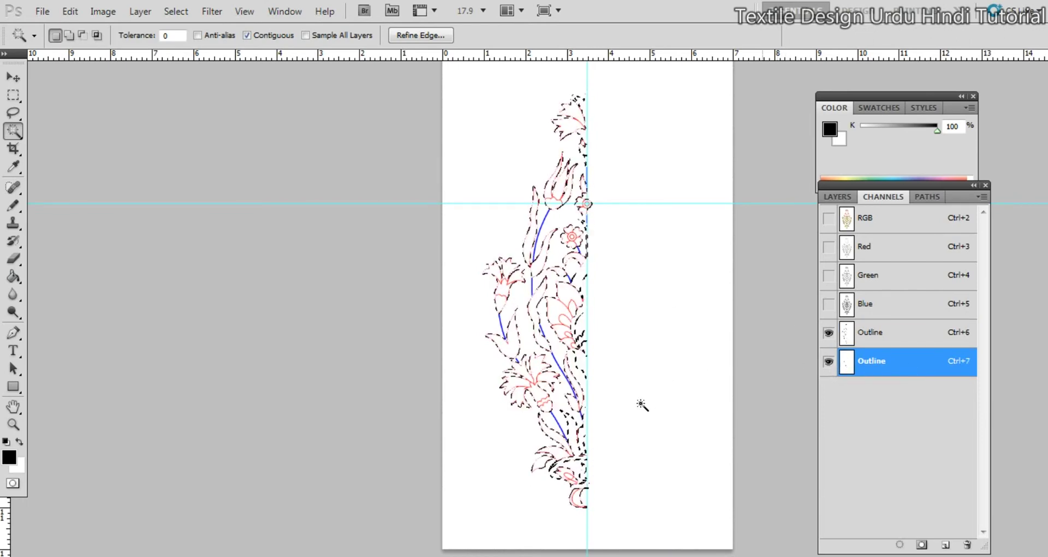
left_click_drag(615, 354, 638, 277)
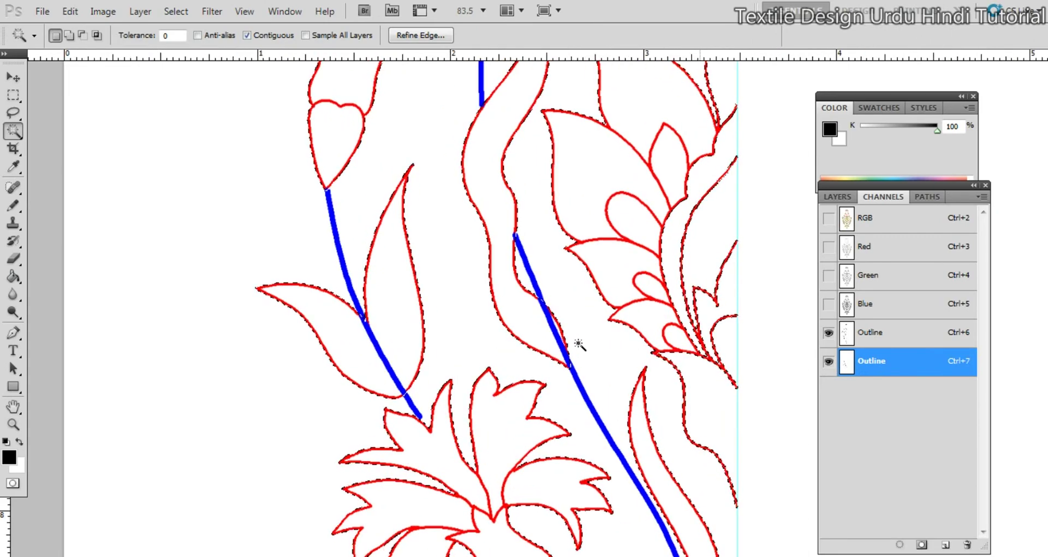
key("ctrl+d")
left_click_drag(618, 376, 592, 390)
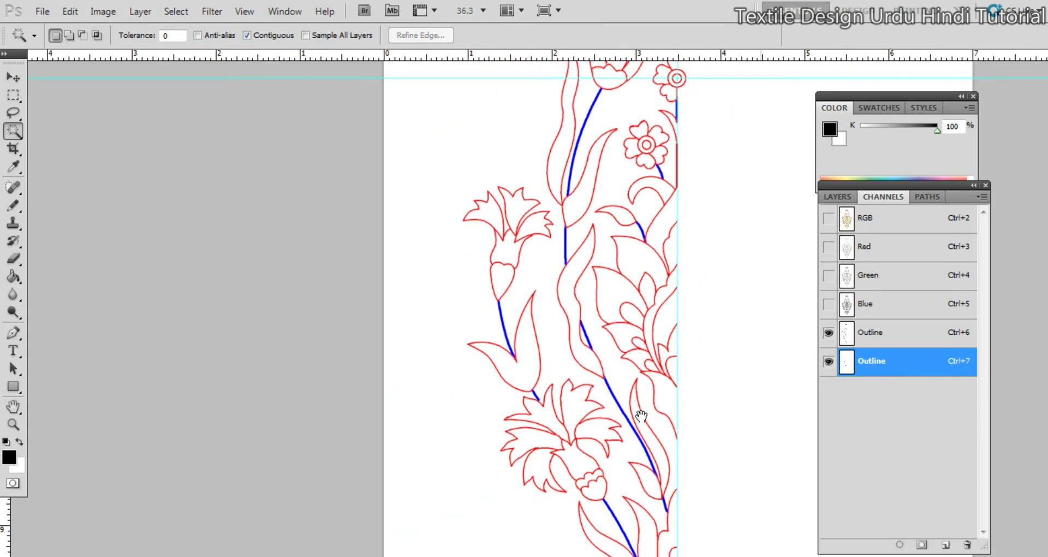
Examine the trimmed blue stems across the whole motif for leftover fragments and wrong joins
left_click_drag(642, 416, 594, 502)
left_click_drag(626, 300, 674, 349)
left_click_drag(673, 350, 721, 272)
left_click_drag(699, 270, 630, 410)
left_click_drag(604, 214, 615, 418)
left_click_drag(641, 345, 631, 371)
left_click_drag(581, 331, 624, 333)
left_click_drag(624, 205, 595, 409)
left_click_drag(604, 277, 582, 459)
left_click_drag(630, 401, 614, 401)
mouse_move(659, 287)
left_mouse_down()
mouse_move(634, 484)
mouse_move(575, 360)
left_mouse_up()
left_click_drag(598, 406, 705, 391)
Erase the leftover stem fragment in the blue channel with the 20 px Eraser
key("e")
left_click(586, 416)
left_click_drag(573, 355, 431, 298)
mouse_move(451, 295)
left_mouse_down()
mouse_move(463, 346)
mouse_move(449, 366)
left_mouse_up()
left_click_drag(529, 425, 548, 291)
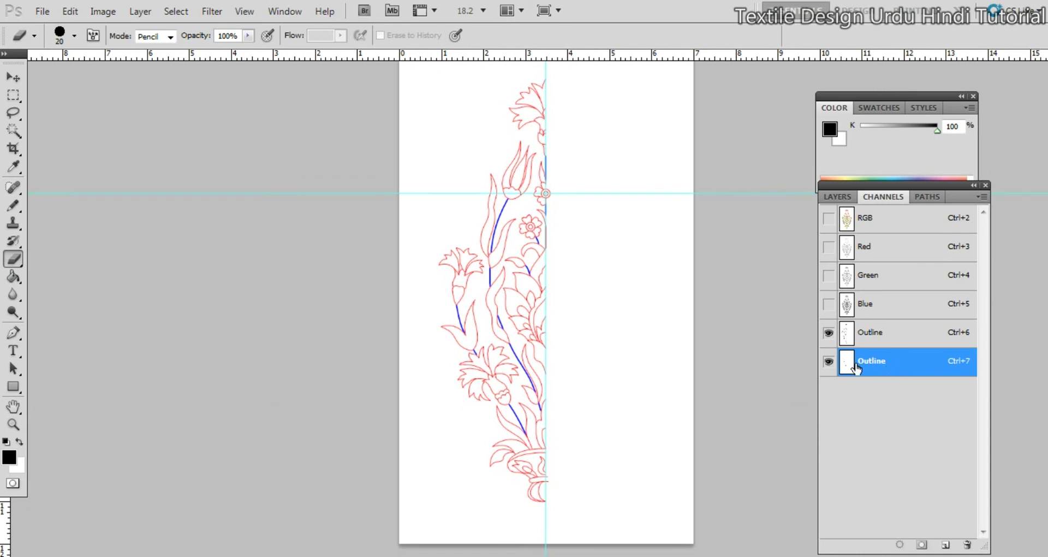
Move the stems into the red Outline channel by loading them as a selection, clearing the blue channel and filling the selection with black
left_click(907, 369, "ctrl")
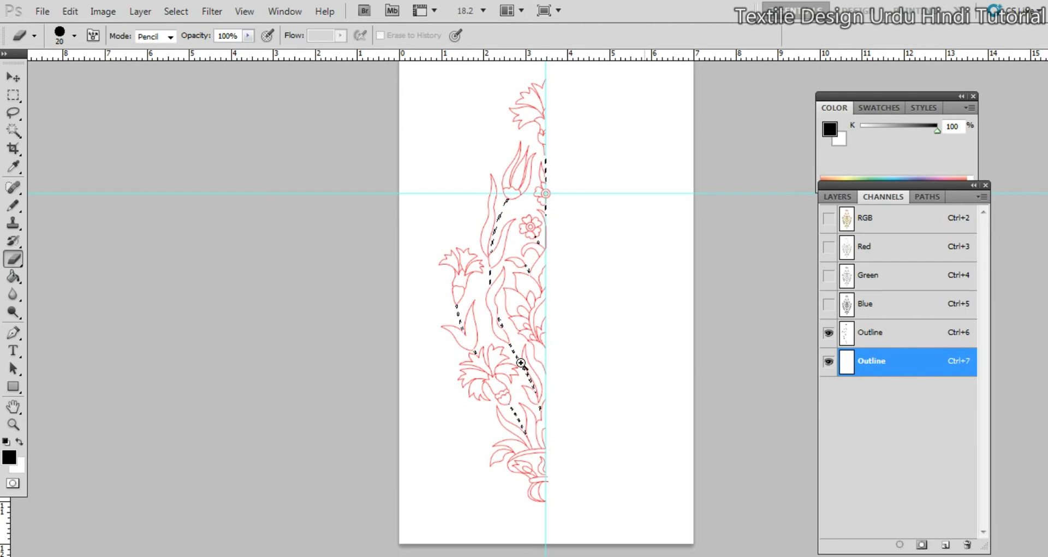
scroll(506, 364, "up", 6)
left_click(915, 340)
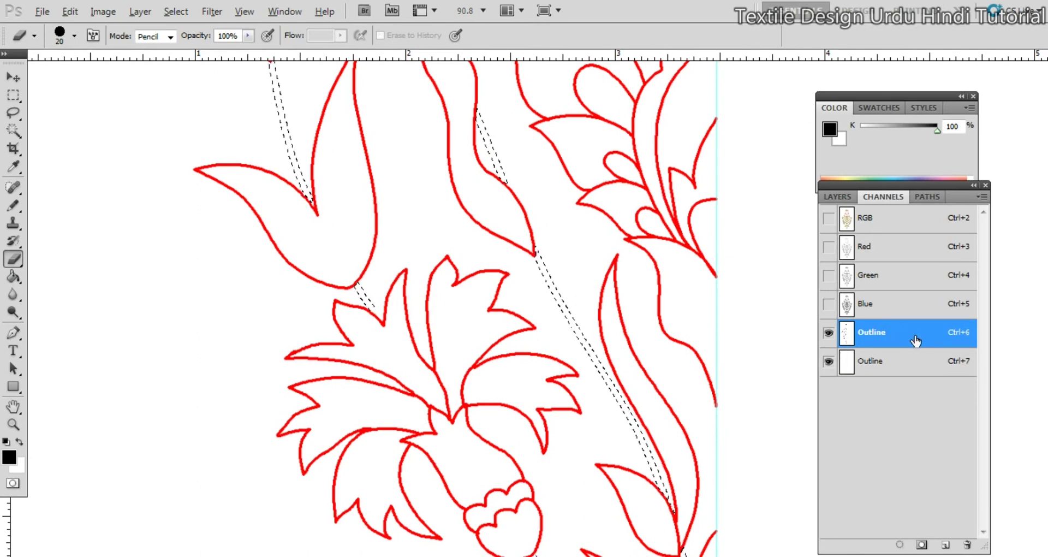
key("alt+BackSpace")
scroll(585, 328, "down", 6)
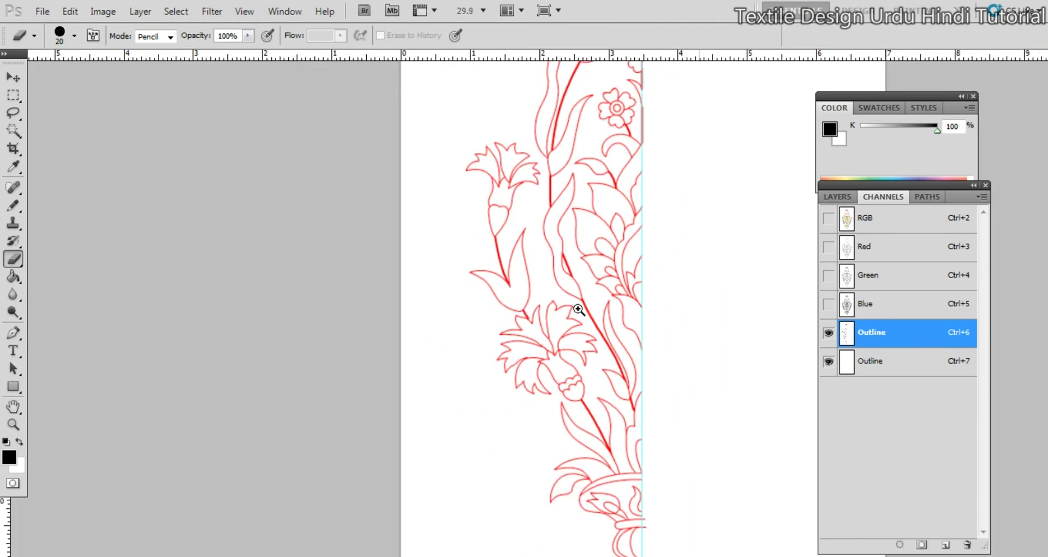
scroll(579, 293, "down", 2)
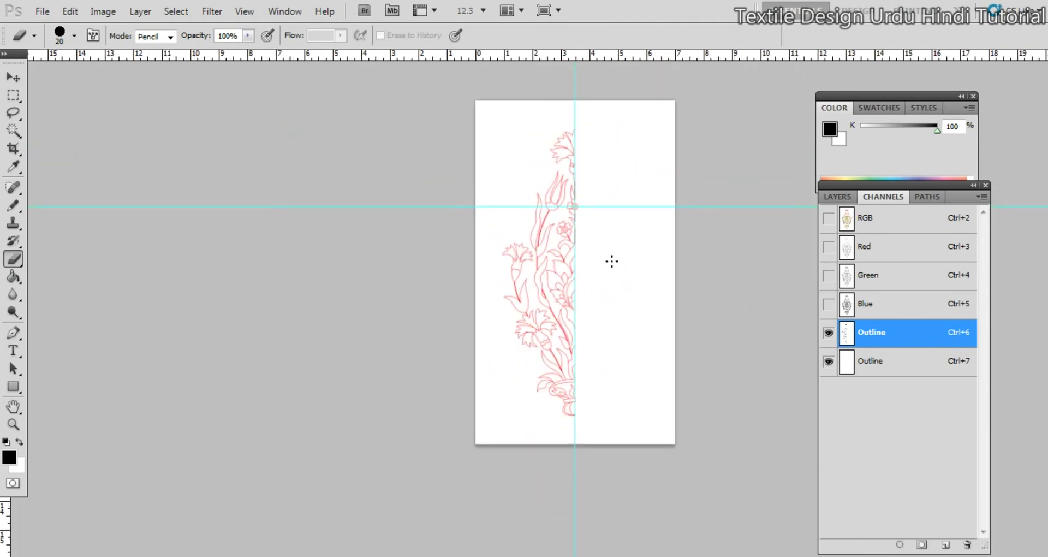
Clear the outline overshoot beyond the vertical centre guide with a rectangular selection snapped to the guide, and deselect
key("m")
scroll(589, 250, "up", 2)
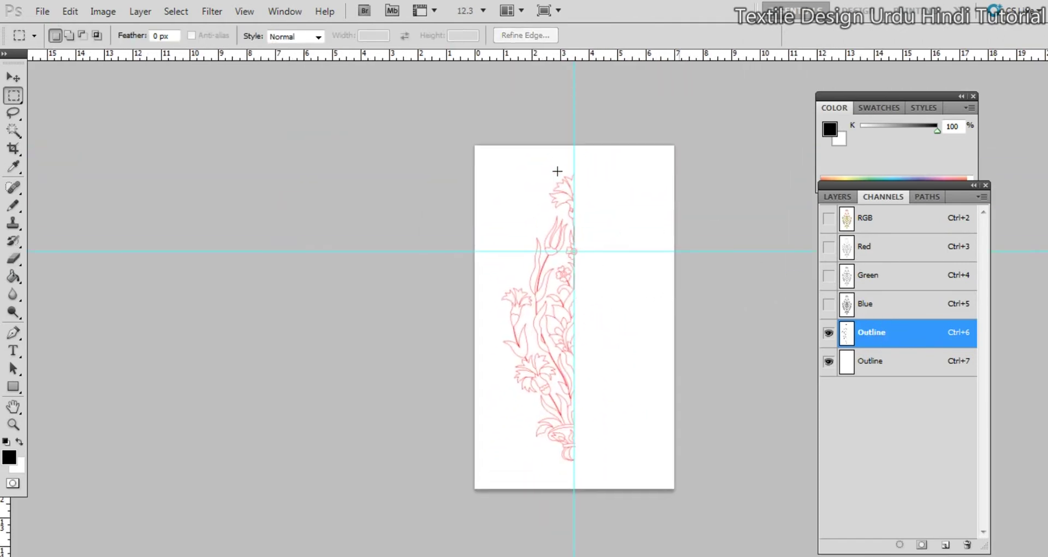
left_click_drag(553, 153, 625, 492)
left_click_drag(589, 463, 613, 445)
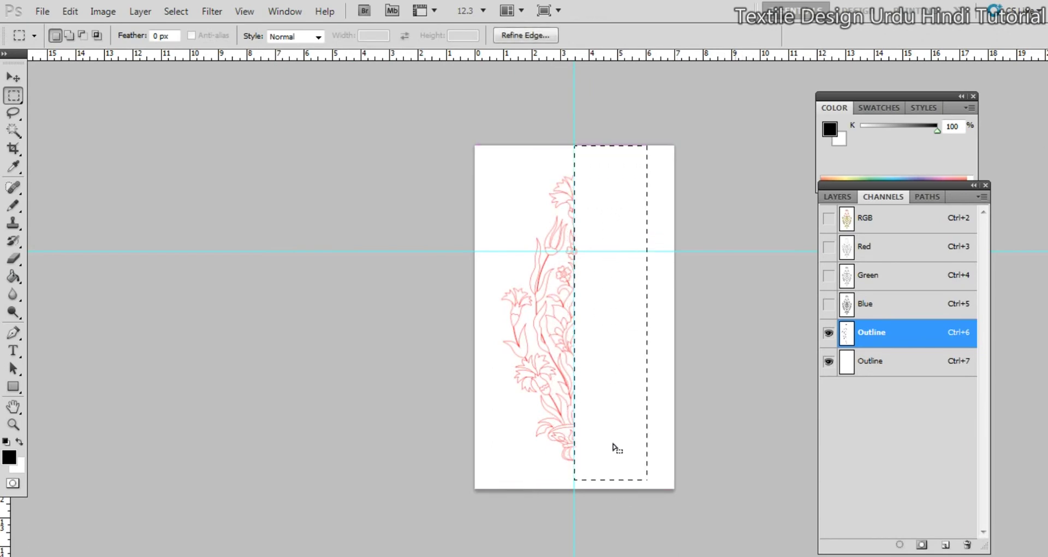
scroll(613, 445, "up", 12)
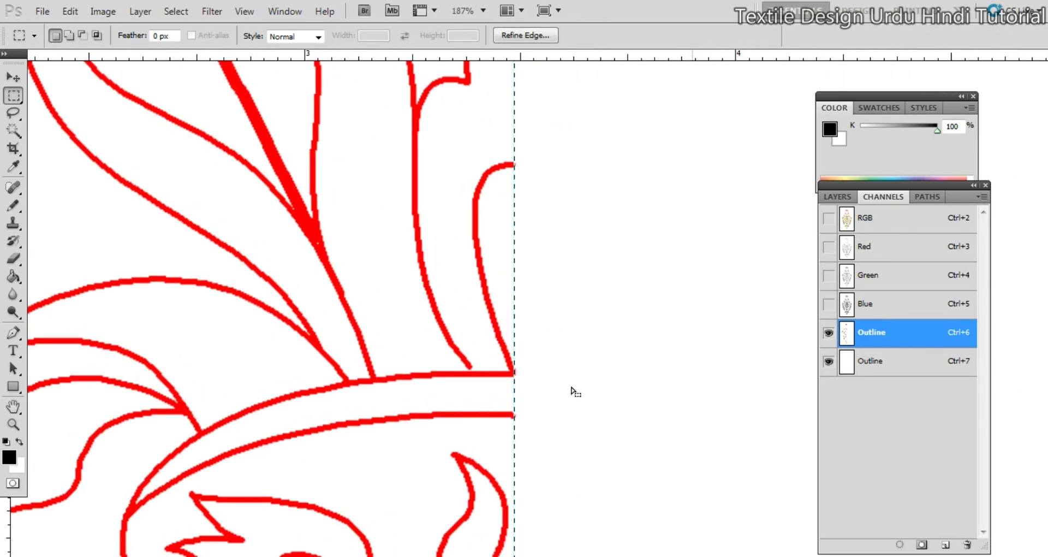
scroll(557, 344, "down", 8)
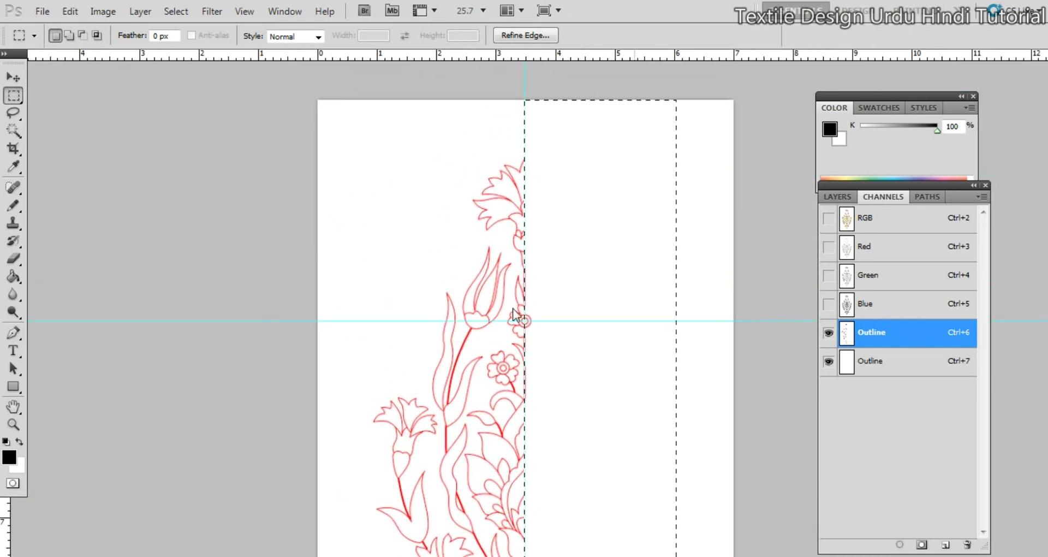
key("ctrl+d")
Load the red Outline channel as a selection and mirror a copy of the half motif horizontally about the centre guide
scroll(631, 380, "down", 3)
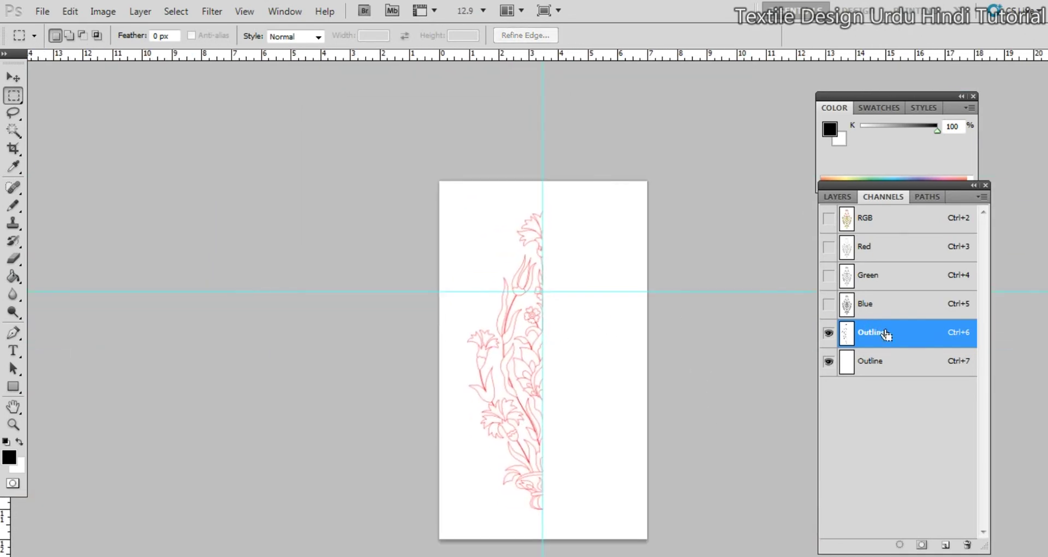
left_click(909, 343, "ctrl")
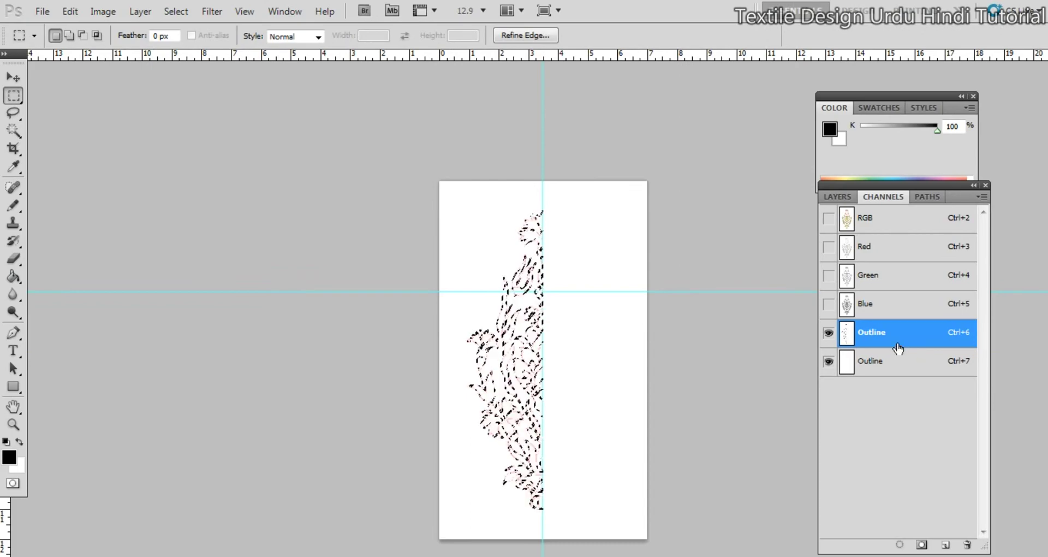
left_click_drag(503, 360, 546, 337)
left_click_drag(647, 330, 604, 328)
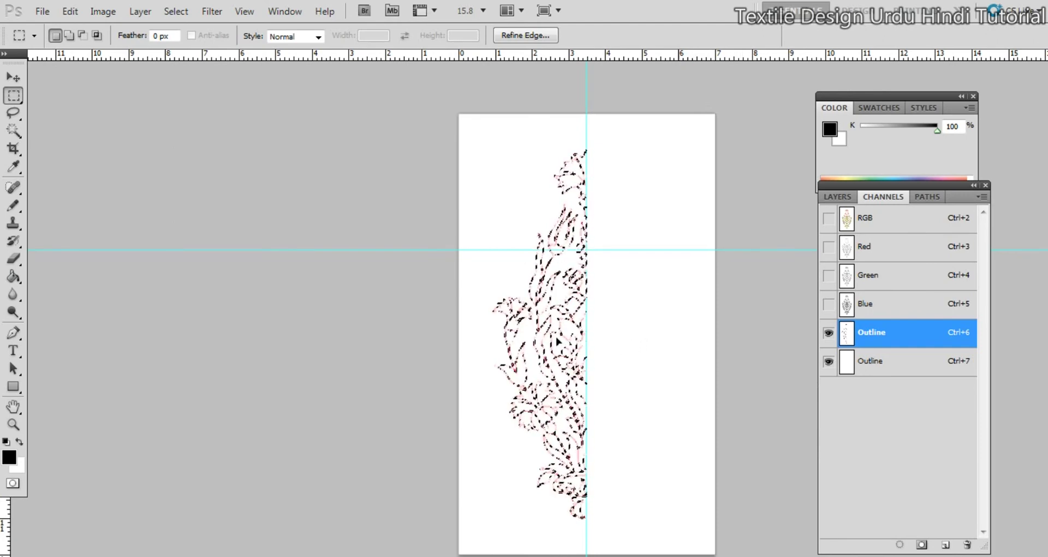
key("ctrl+t")
left_click_drag(544, 335, 585, 334)
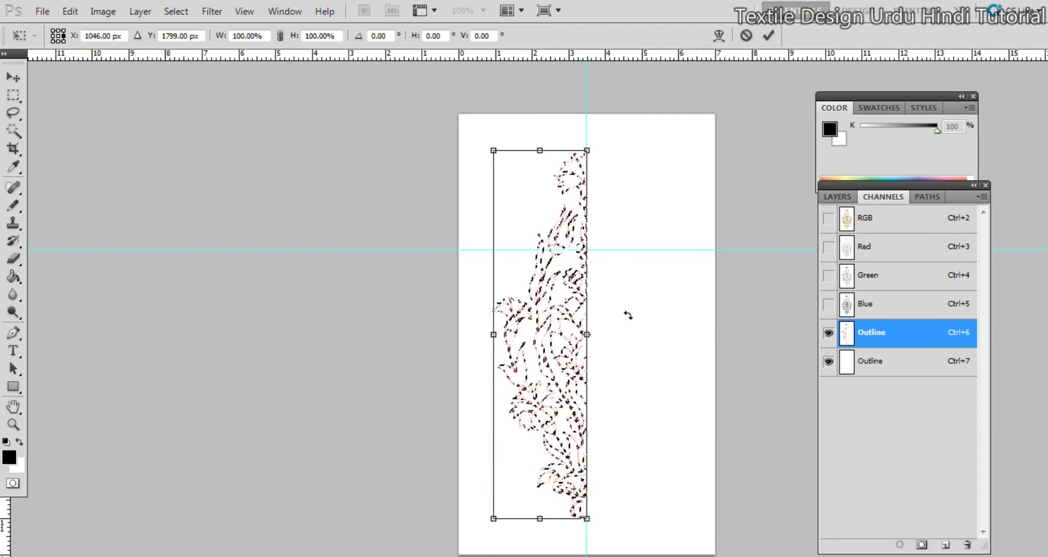
right_click(616, 300)
left_click(675, 515)
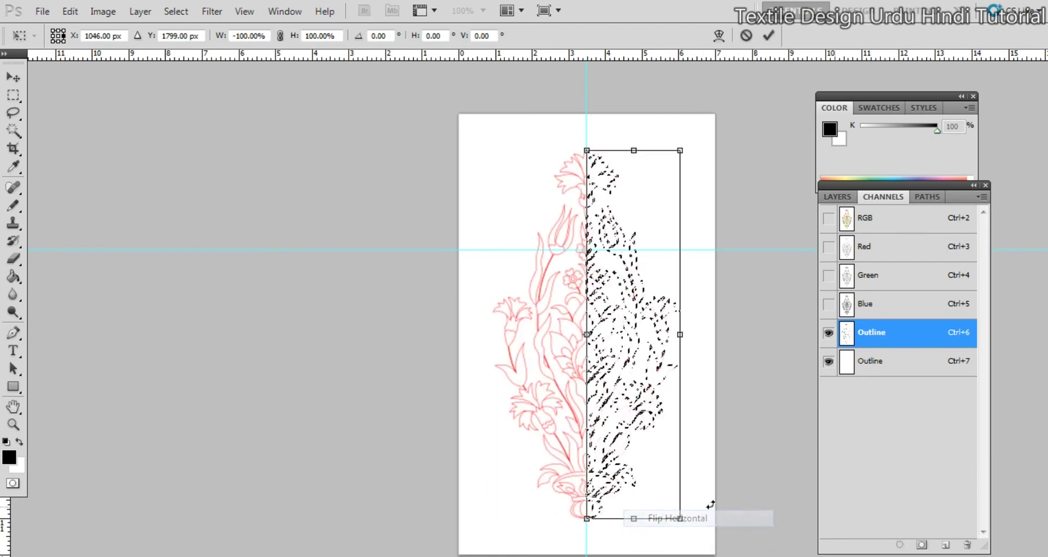
key("Return")
key("ctrl+d")
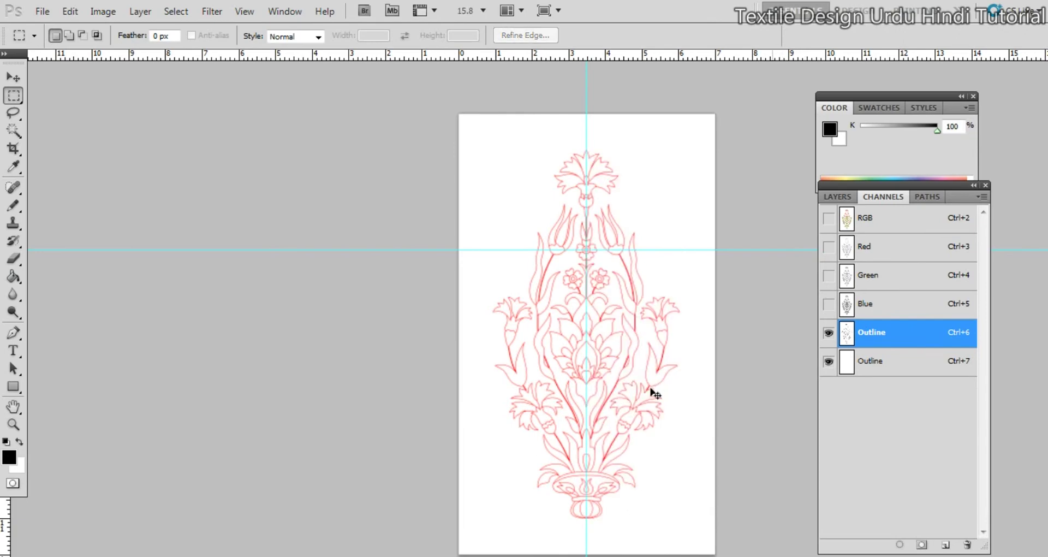
Inspect the mirrored motif from the top carnation down to the vase, checking the joins along the centre line
left_click_drag(608, 374, 716, 363)
left_click_drag(594, 356, 591, 372)
left_click_drag(583, 310, 592, 392)
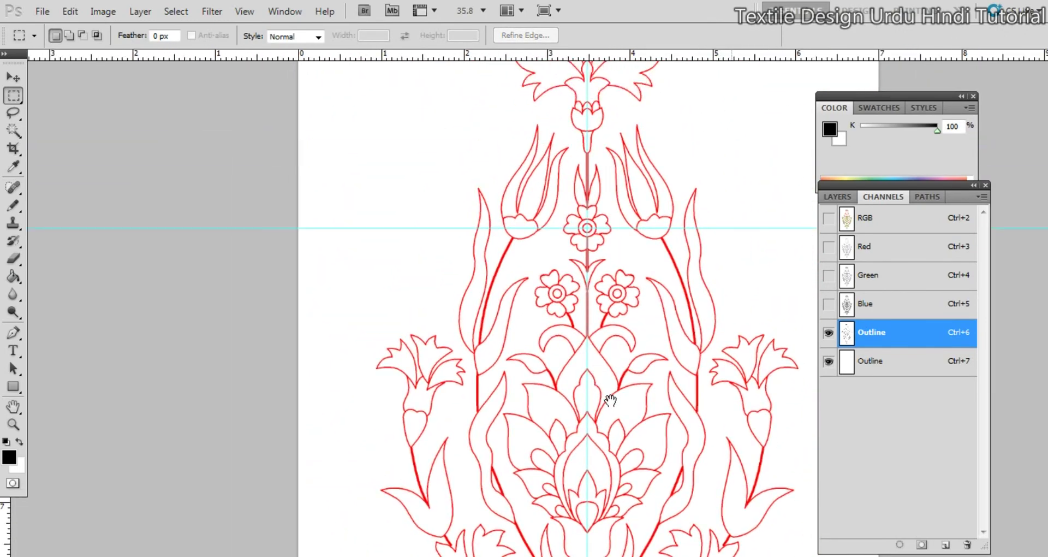
scroll(610, 400, "up", 4)
left_click_drag(602, 309, 609, 359)
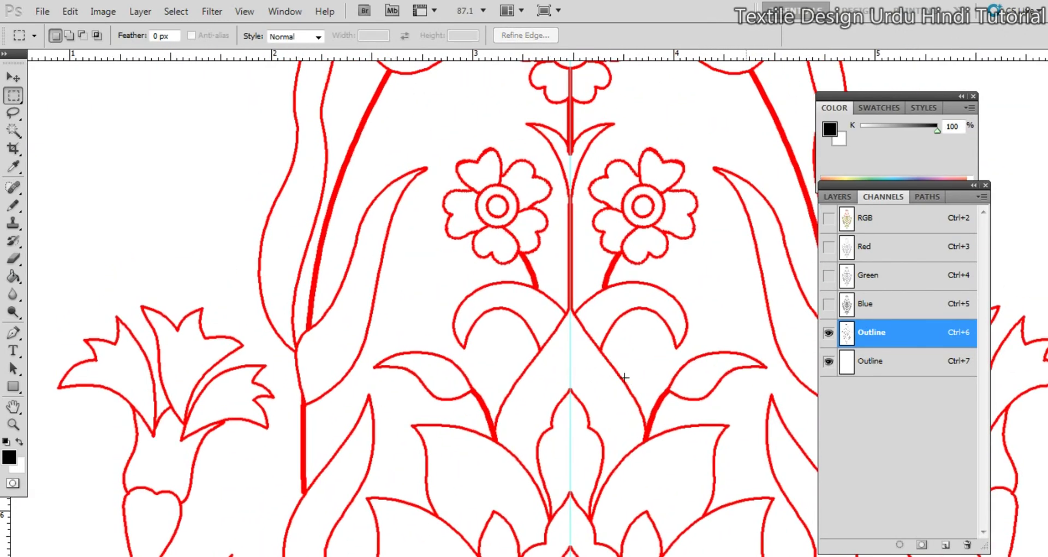
scroll(626, 374, "down", 4)
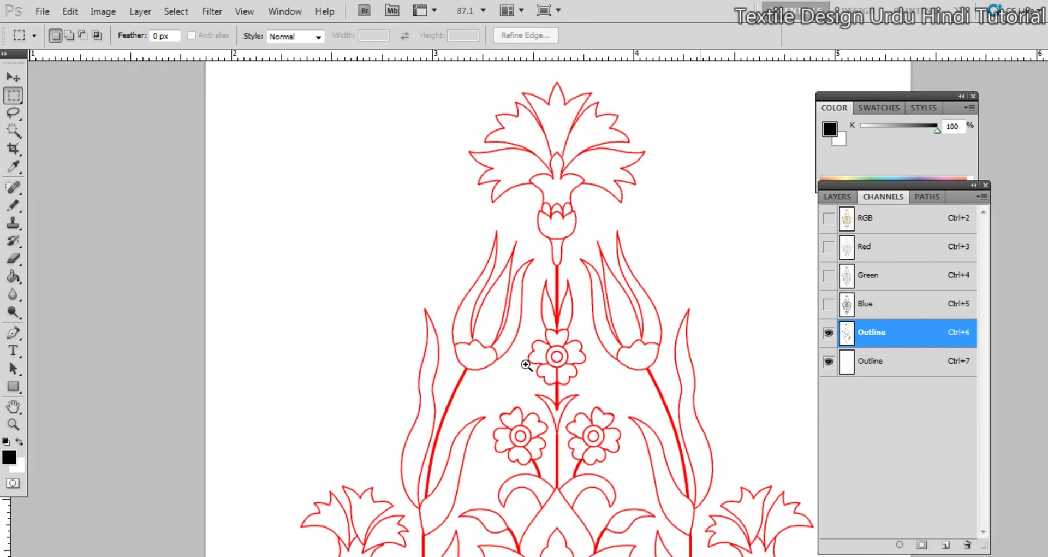
scroll(616, 303, "down", 3)
scroll(613, 409, "up", 4)
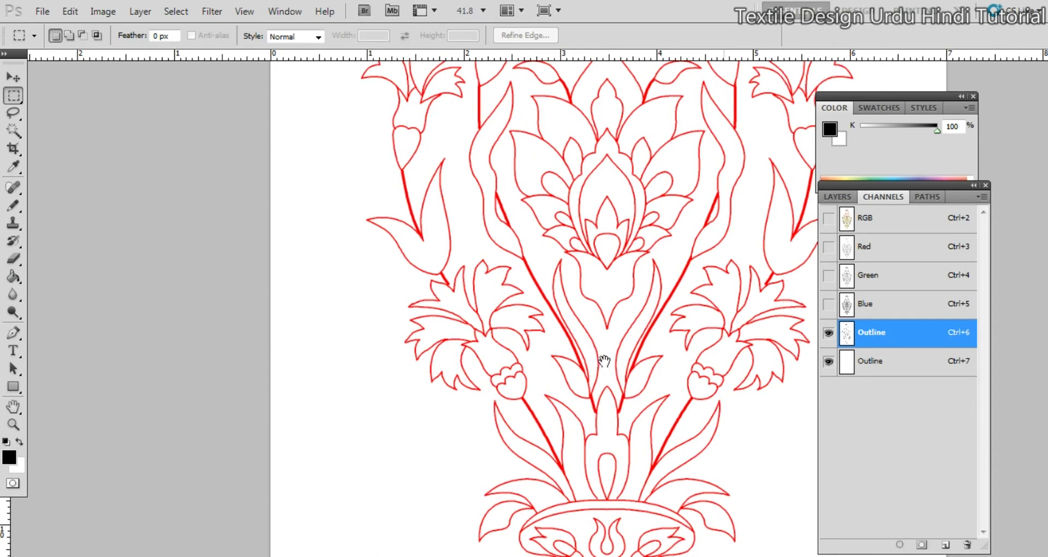
scroll(604, 360, "down", 2)
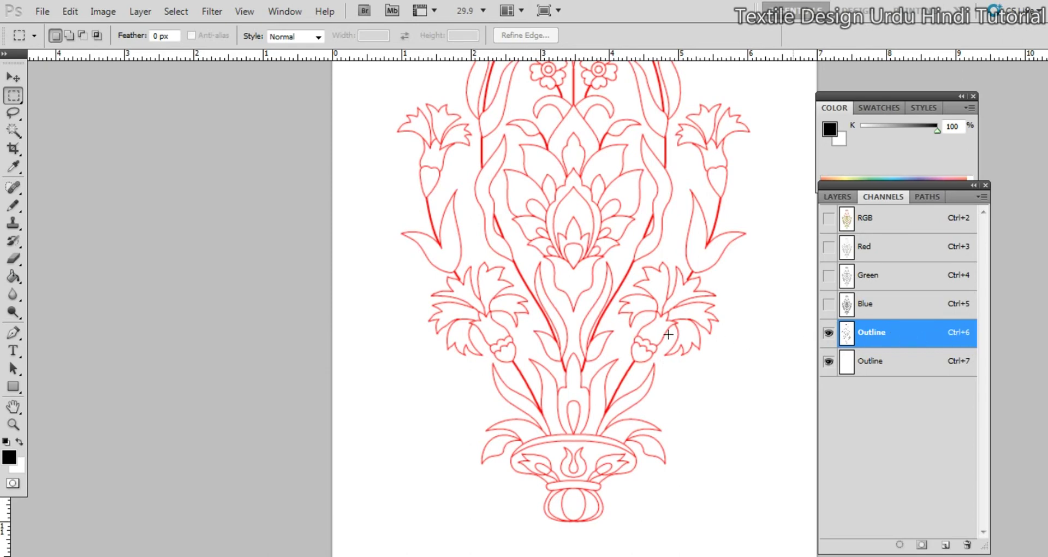
left_click_drag(622, 294, 566, 287)
left_click_drag(602, 246, 562, 286)
left_click_drag(563, 287, 552, 276)
Show the RGB artwork beneath the outlines and make the red Outline channel active at the area below the large central flower
left_click(829, 306)
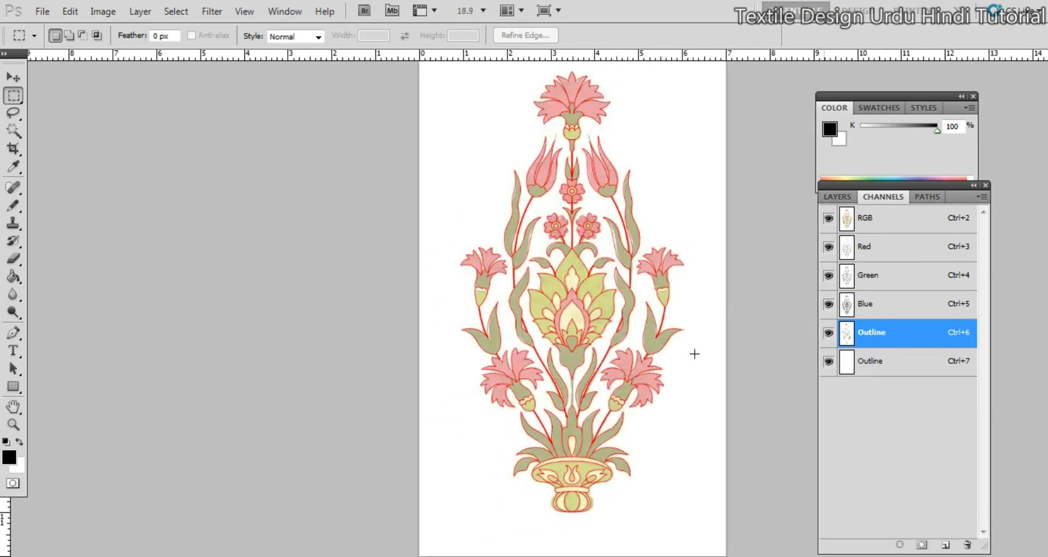
left_click_drag(604, 397, 640, 319)
left_click_drag(590, 290, 604, 355)
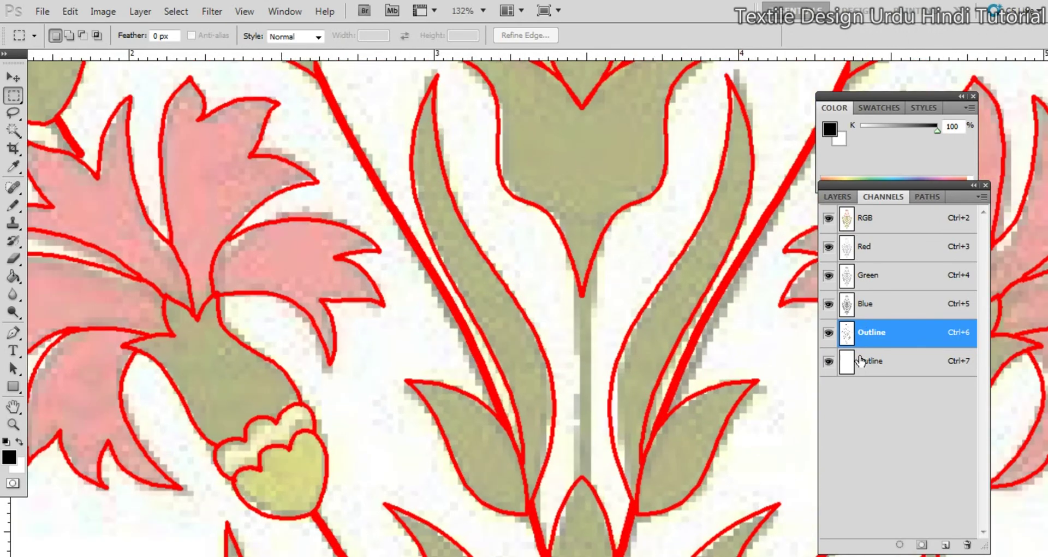
left_click(854, 361)
left_click(846, 337)
Show the guides and draw the missing central stem below the large flower's calyx with the 8 px Pencil in the red Outline channel
key("b")
left_click_drag(557, 444, 564, 471)
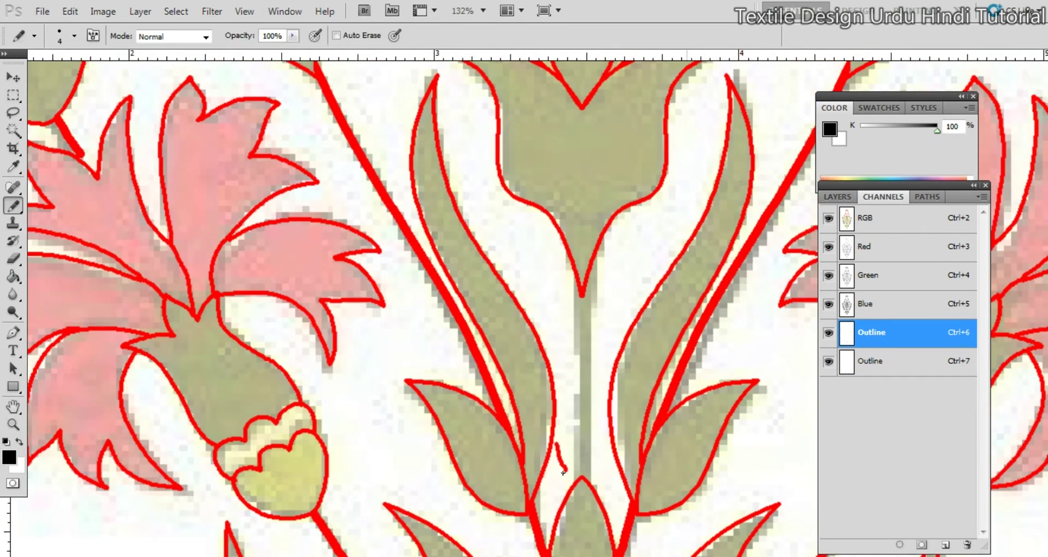
key("ctrl+z")
key("ctrl+h")
left_click_drag(580, 475, 609, 302)
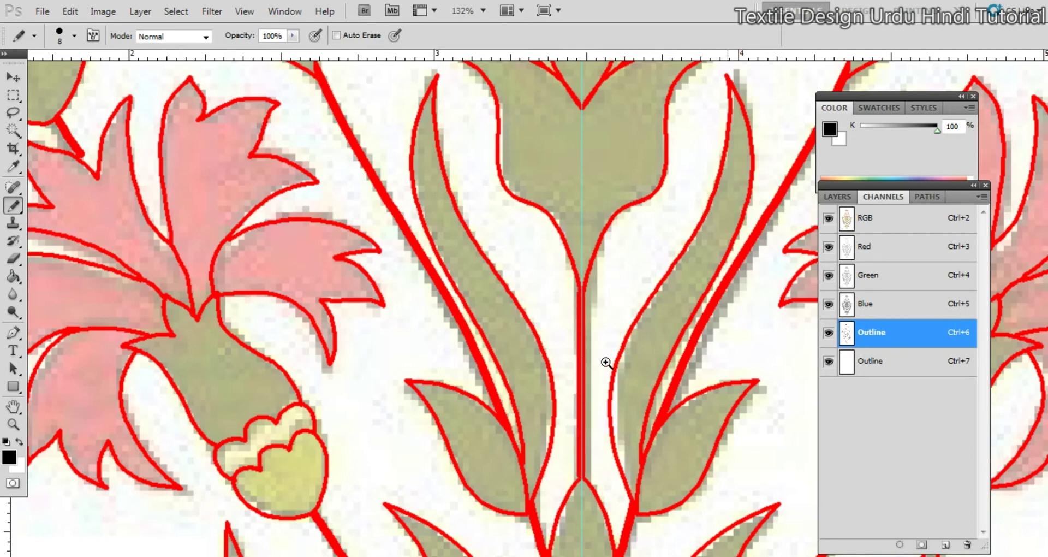
left_click_drag(589, 450, 641, 451)
mouse_move(598, 494)
left_mouse_down()
mouse_move(592, 297)
mouse_move(602, 170)
mouse_move(615, 313)
left_mouse_up()
key("ctrl+z")
Select the upper segment of the central stem outline, excluding the surrounding area, and move a copy up to close the gap below the calyx
key("m")
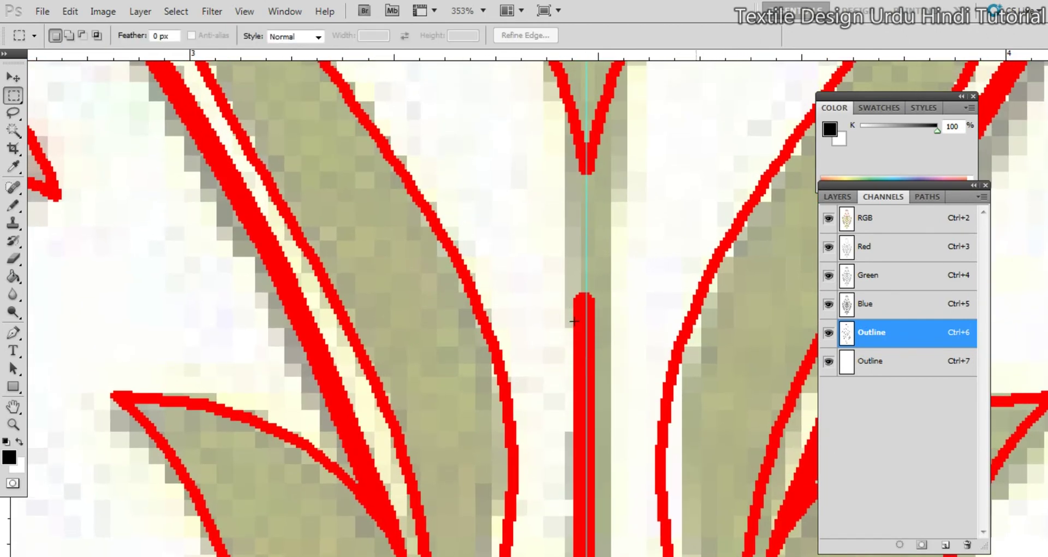
left_click_drag(616, 406, 634, 478)
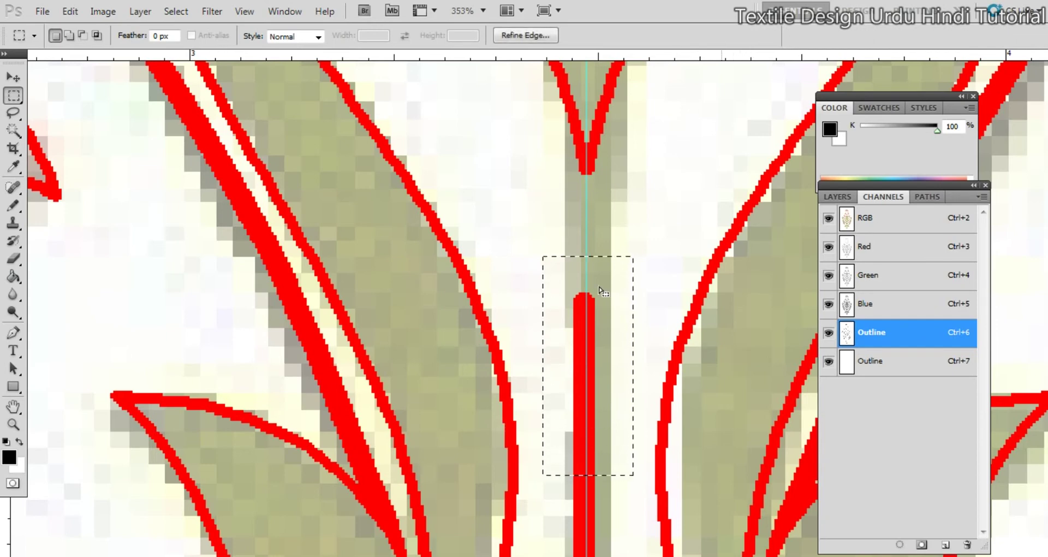
key("w")
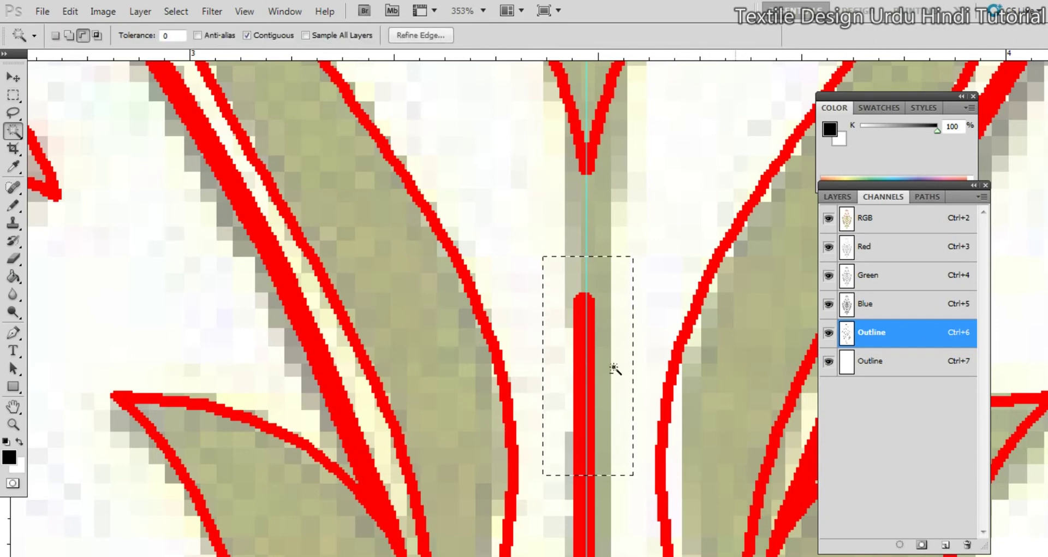
left_click(614, 367, "alt")
key("m")
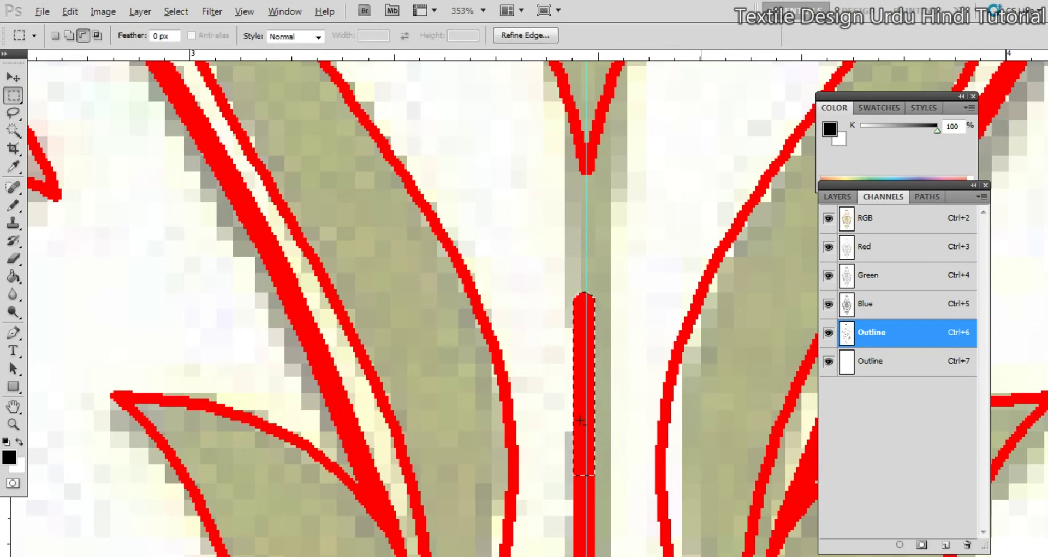
key("alt+v")
key("Escape")
key("v")
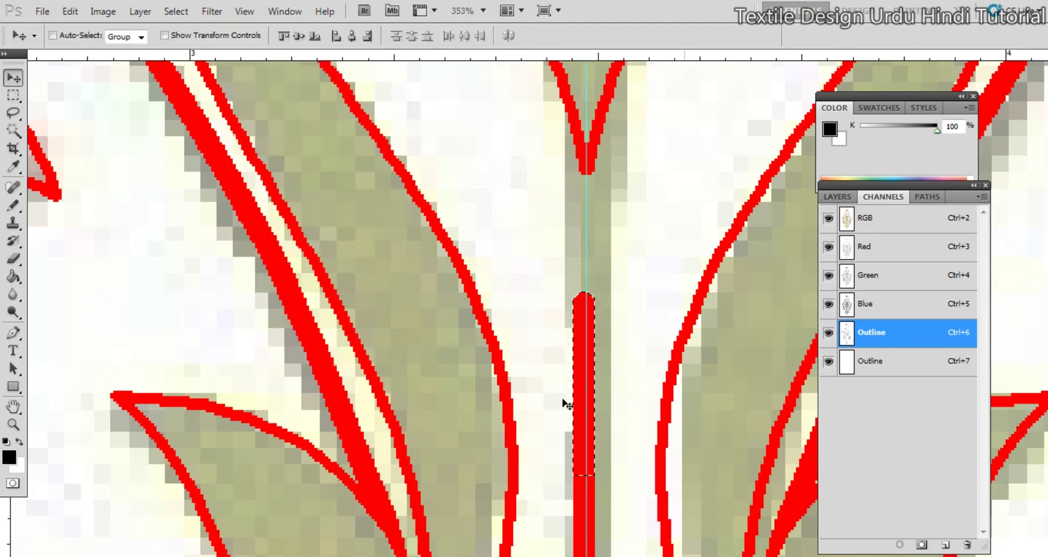
left_click_drag(577, 409, 626, 319)
key("ctrl+d")
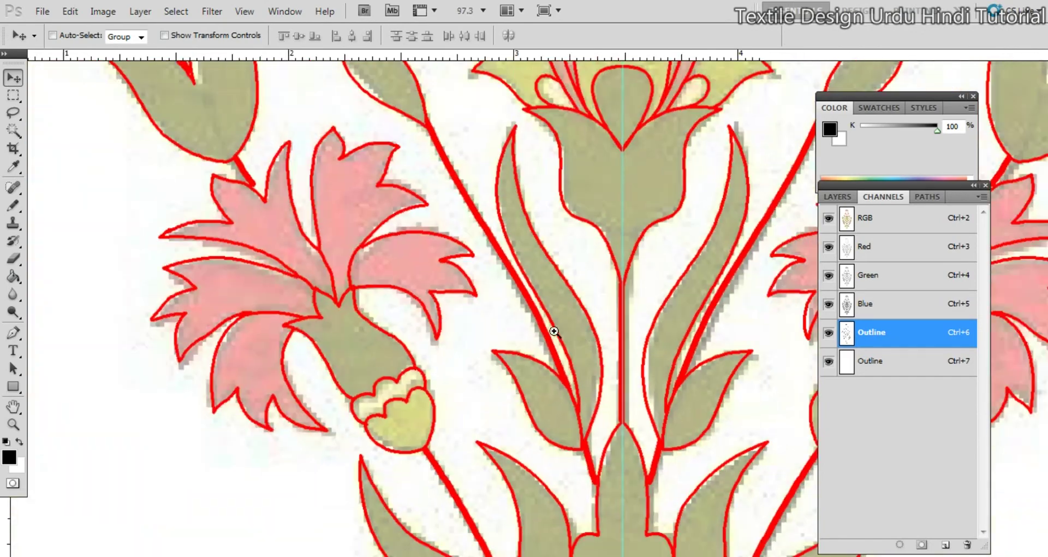
Raise the opacity of Layer 0 to 100%
scroll(622, 351, "down", 10)
scroll(601, 351, "down", 2)
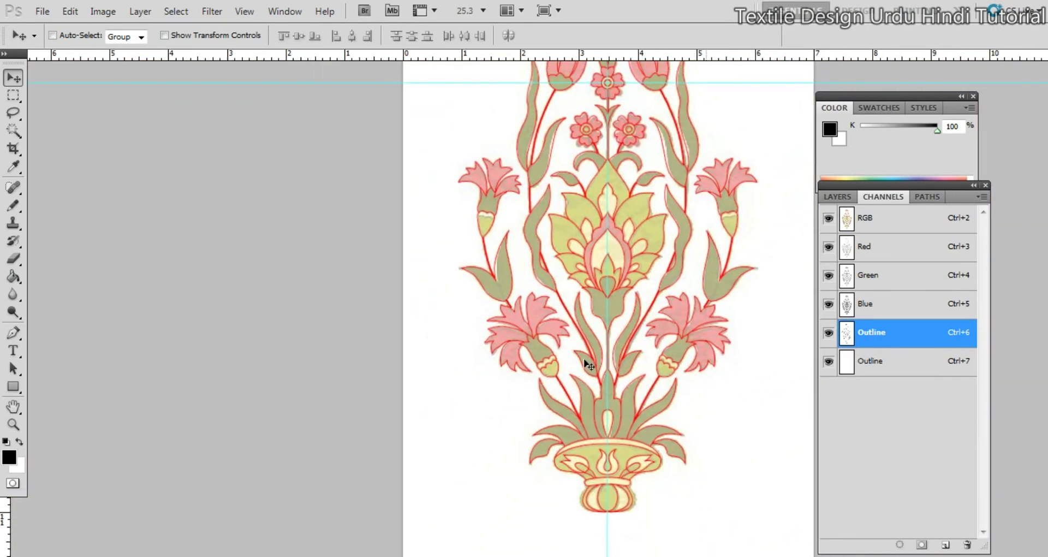
scroll(579, 377, "down", 2)
scroll(611, 393, "up", 5)
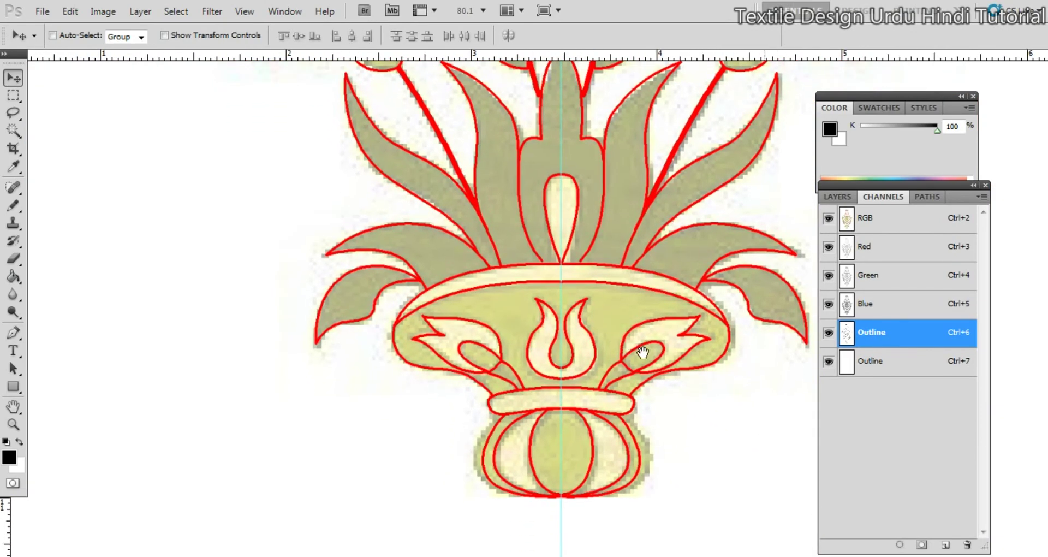
left_click(909, 226)
left_click(837, 196)
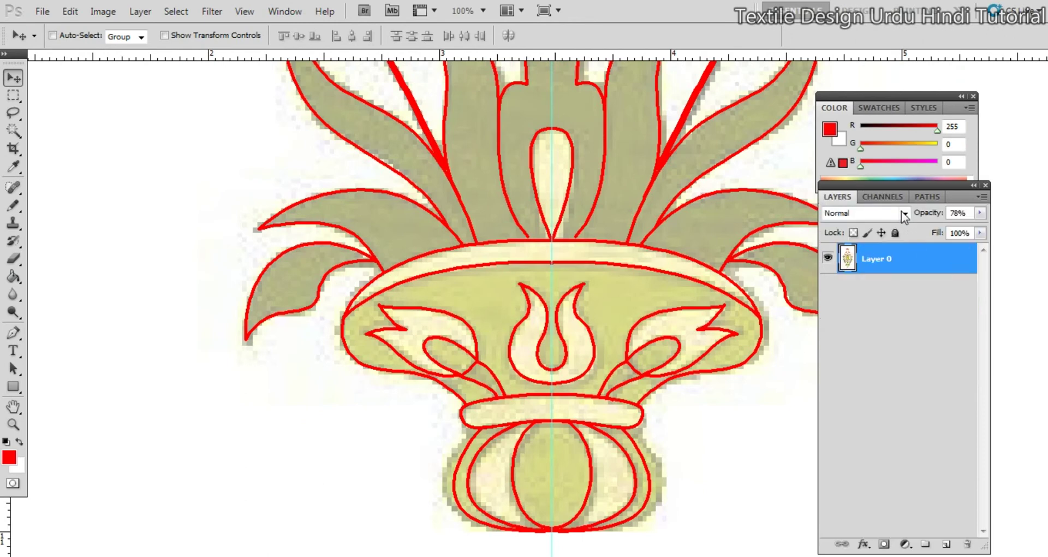
left_click(981, 213)
left_click_drag(975, 227, 982, 227)
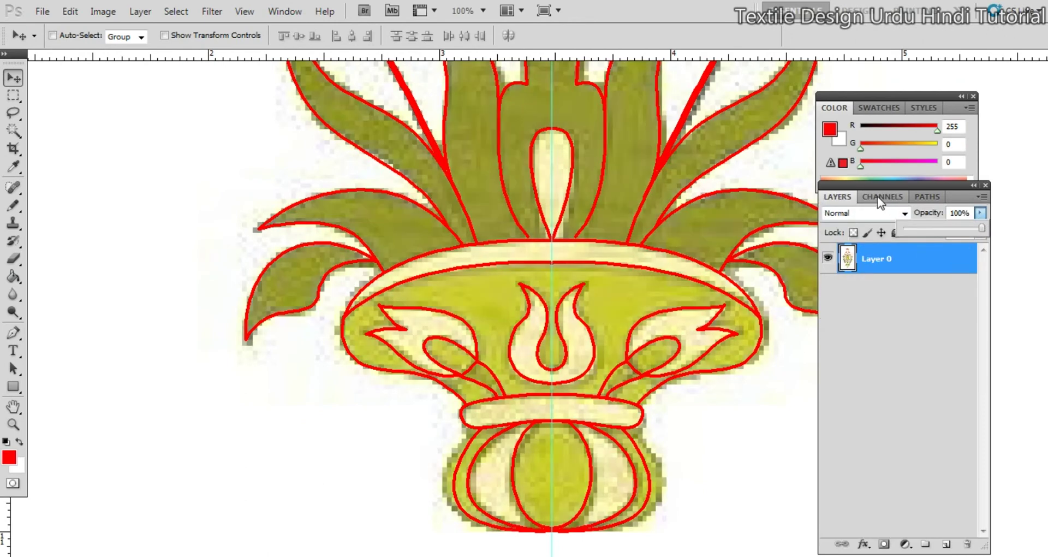
Rename the empty blue Outline spot channel as Light Green and set its ink colour to c3dd74
left_click(882, 197)
scroll(689, 333, "down", 2)
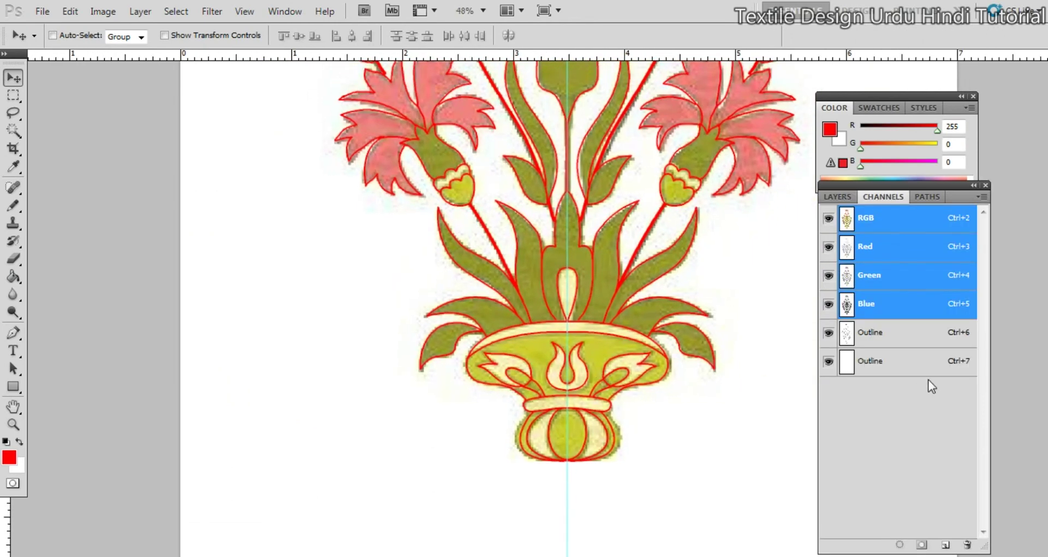
double_click(931, 365)
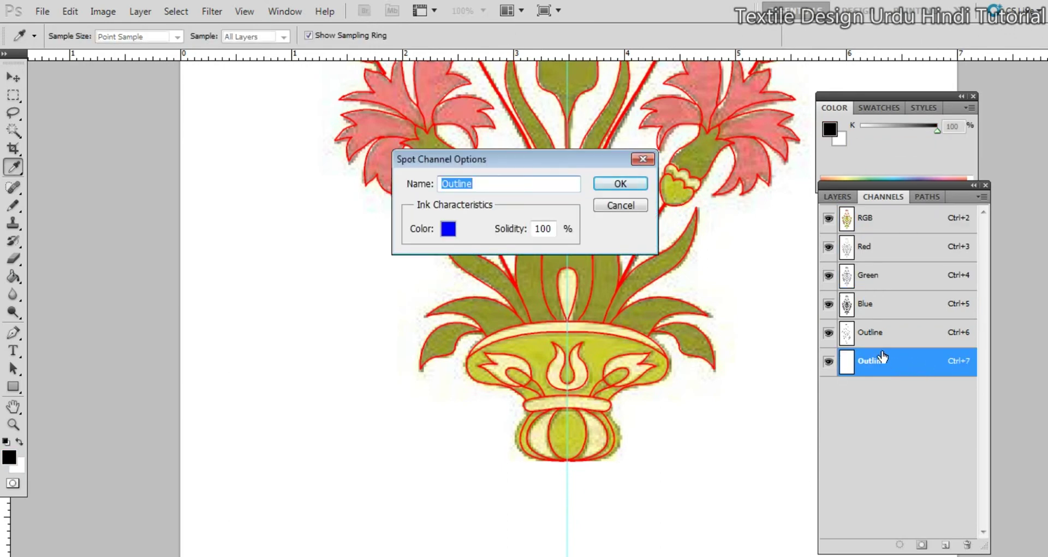
type("Light Green")
left_click(448, 229)
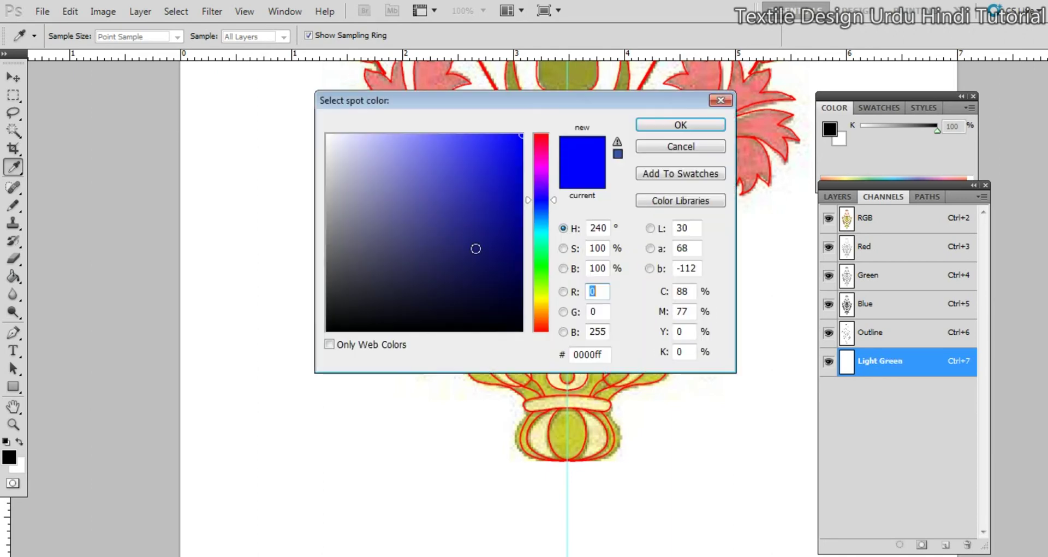
left_click(538, 292)
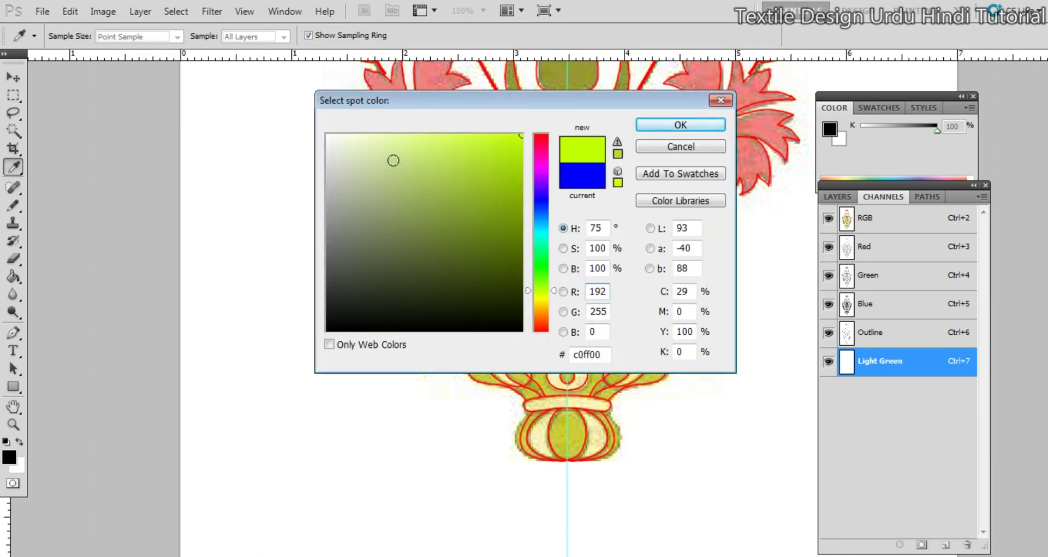
left_click_drag(388, 145, 419, 160)
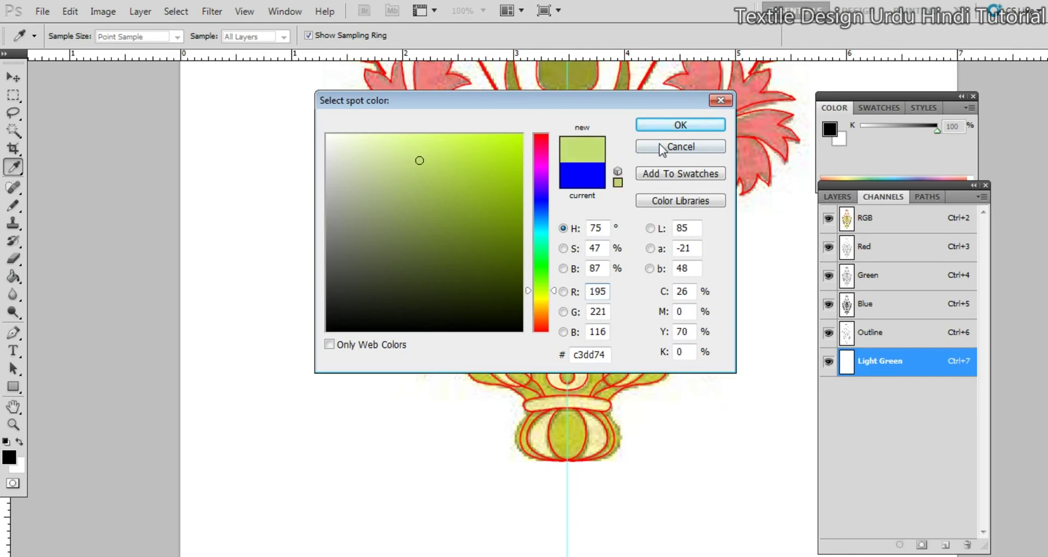
left_click(666, 130)
left_click(637, 187)
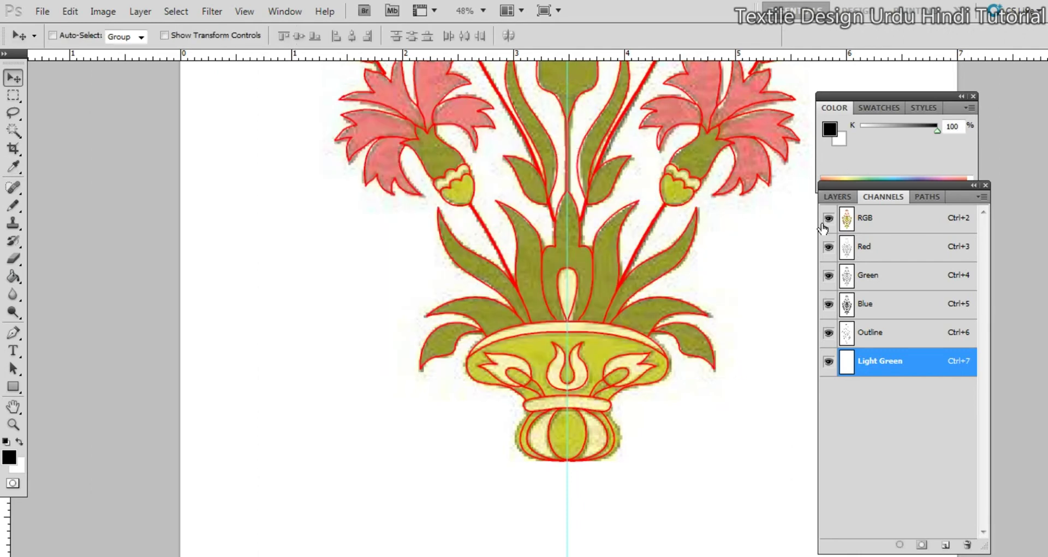
Sample the light green of the vase's base as the foreground colour and copy its hex code c9c83c
left_click(846, 217)
left_click(9, 457)
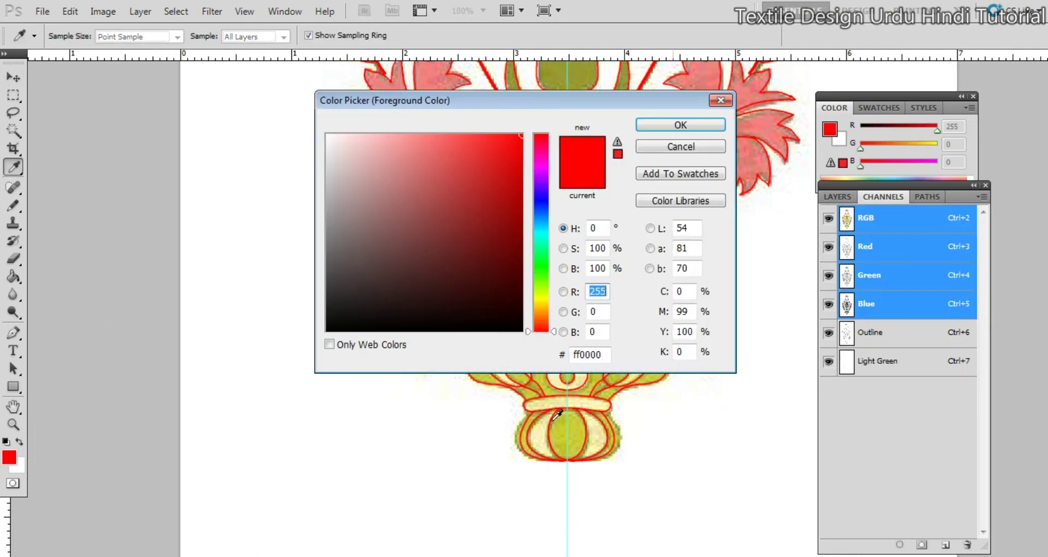
left_click(574, 426)
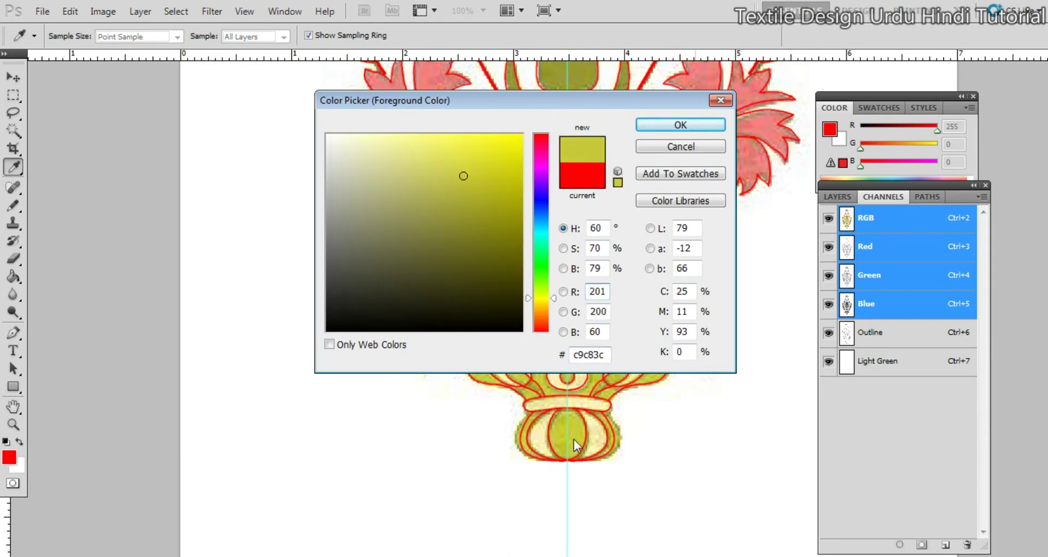
left_click_drag(606, 358, 554, 364)
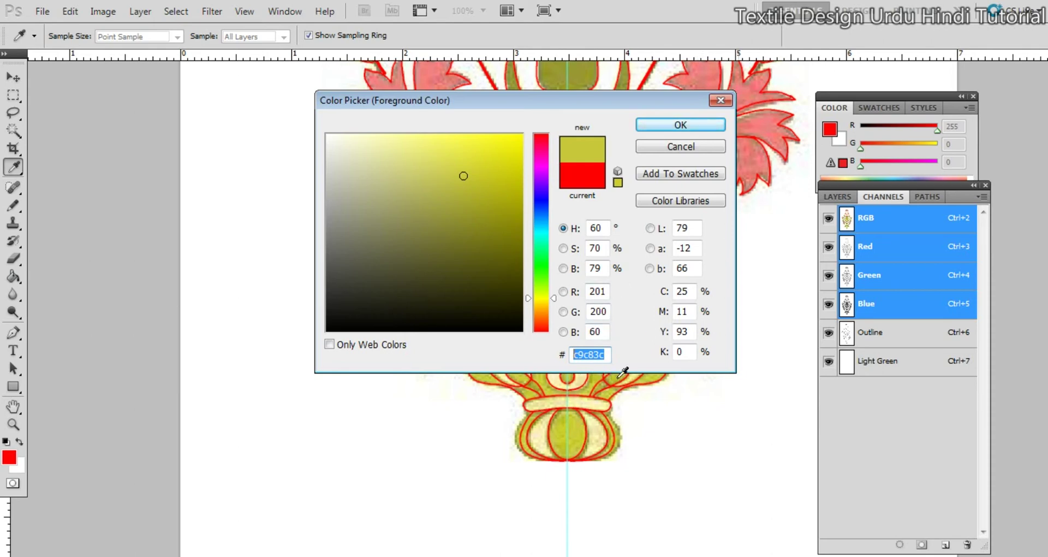
left_click(680, 125)
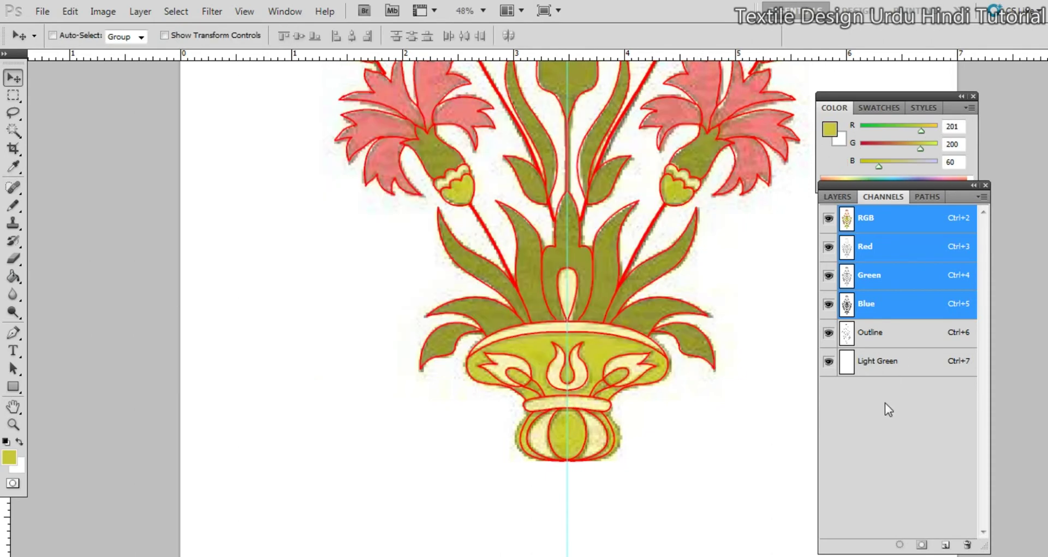
Set the ink colour of the Light Green spot channel to c9c83c
double_click(847, 363)
left_click(449, 231)
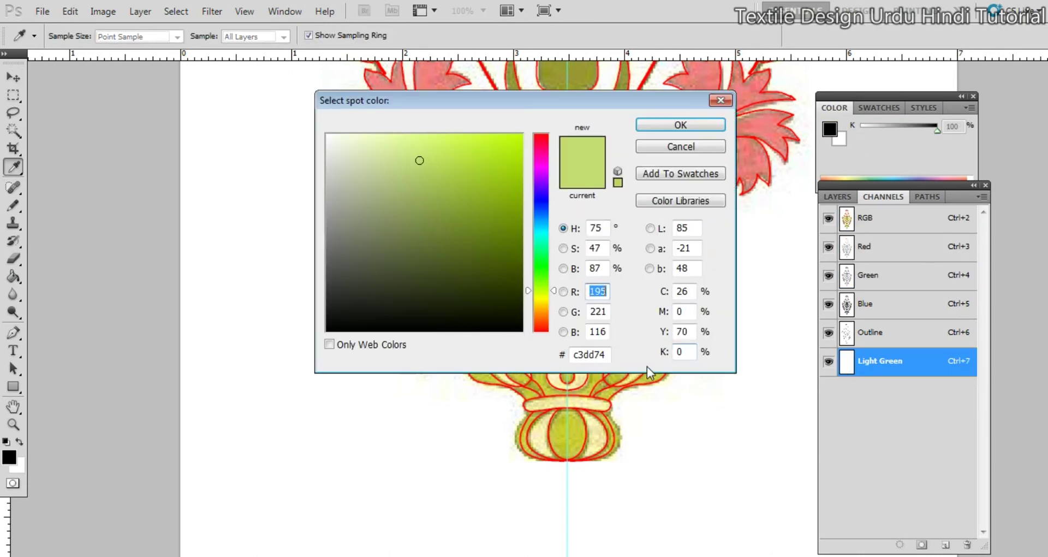
double_click(605, 355)
left_click(614, 381)
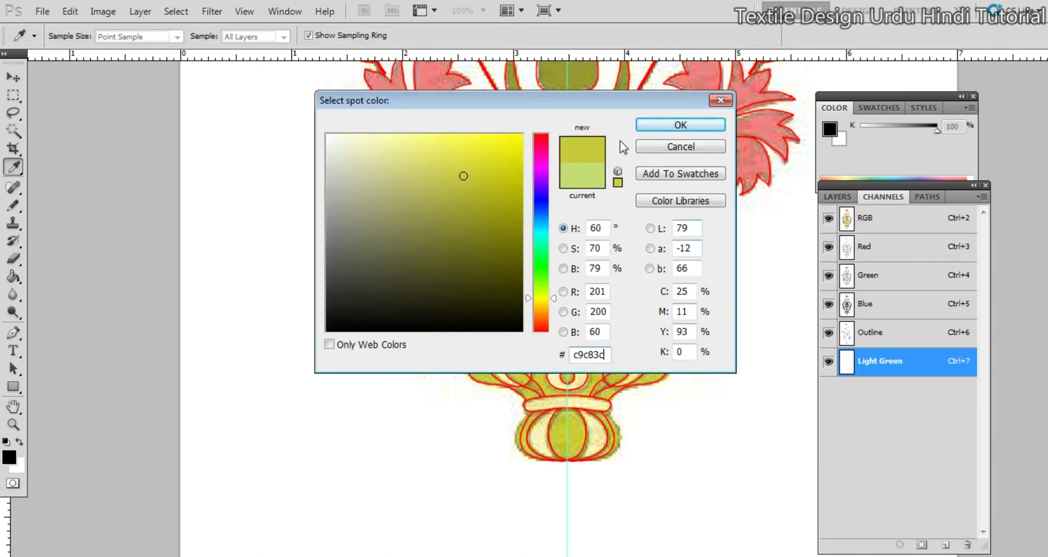
left_click(677, 127)
left_click(614, 188)
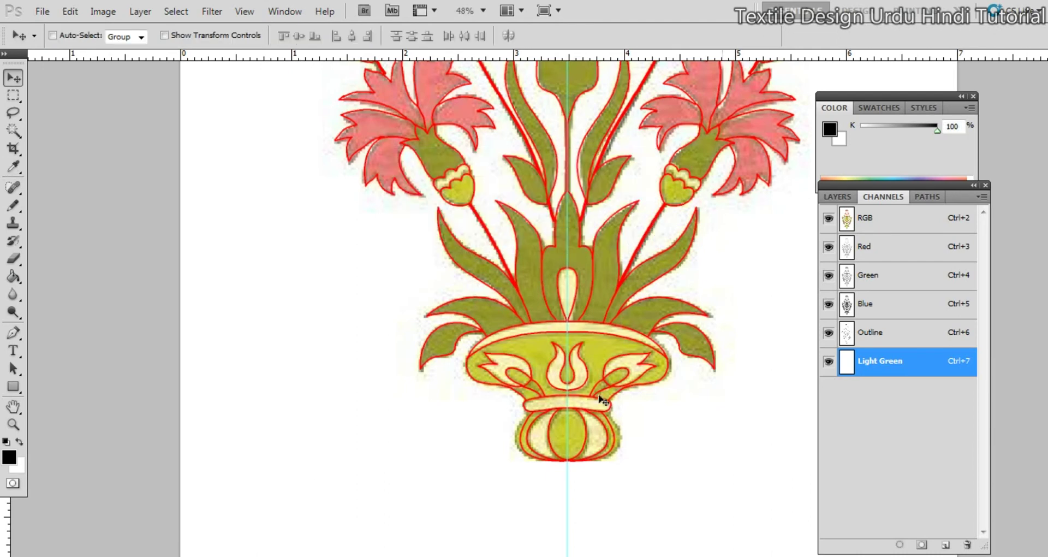
Add a spot channel named Dark Green and change its ink colour to a dark olive green
left_click_drag(947, 544, 947, 544)
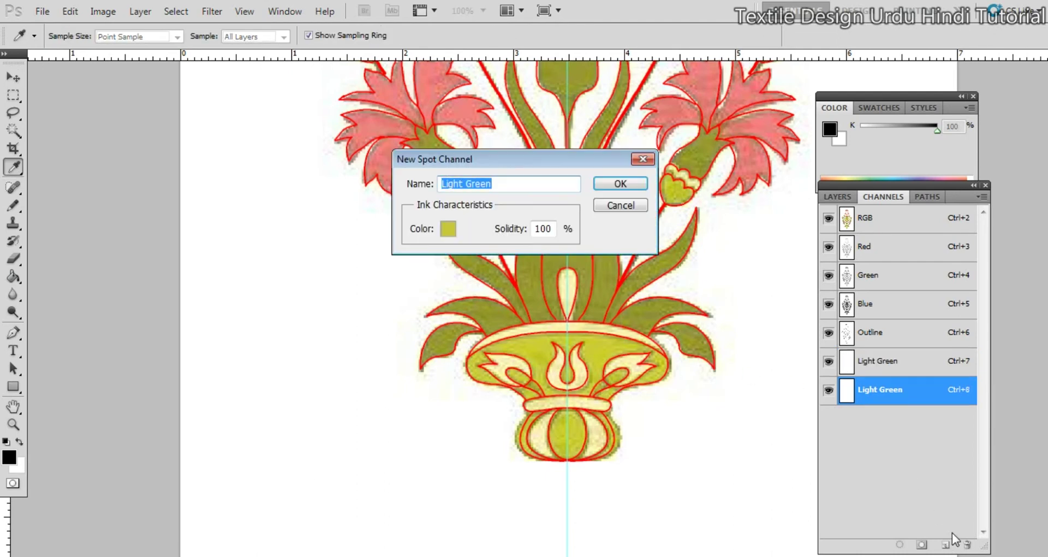
type("Dark")
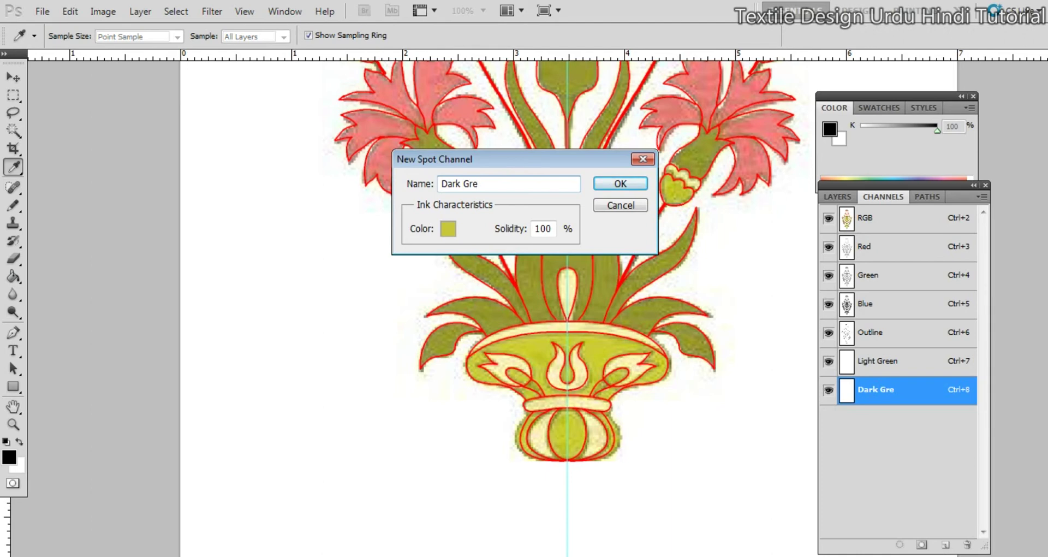
left_click(619, 186)
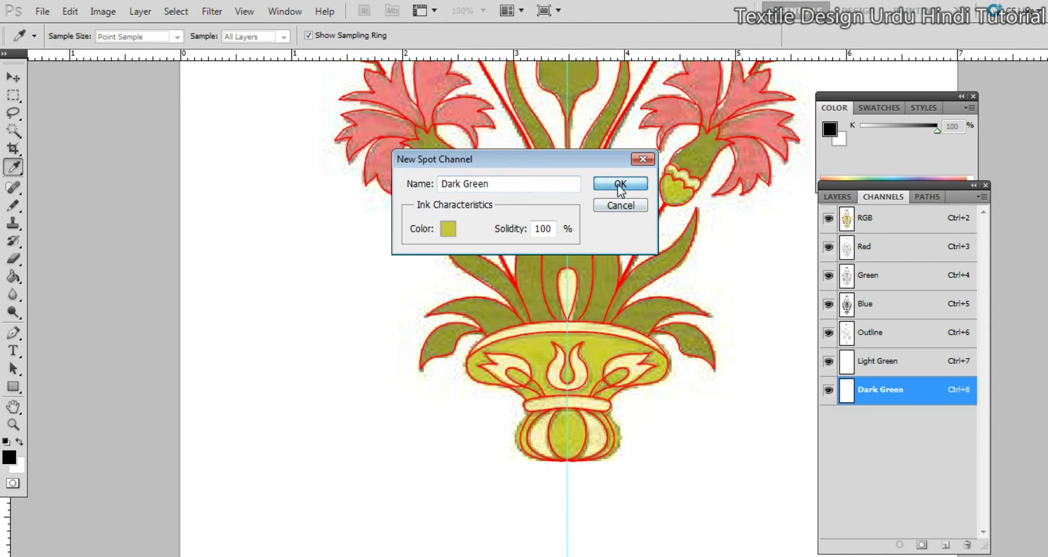
double_click(928, 399)
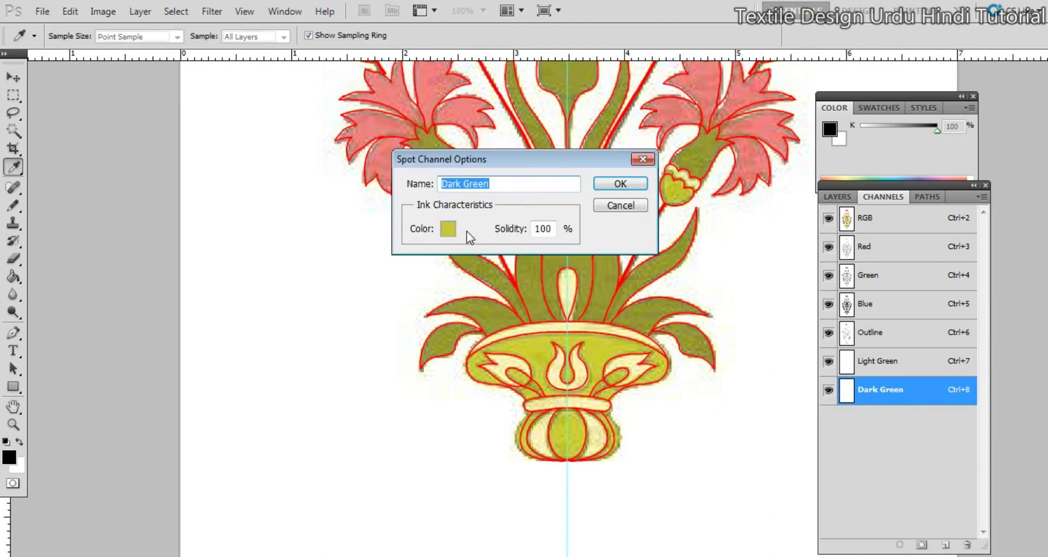
left_click(448, 228)
left_click_drag(458, 235, 488, 249)
left_click(677, 125)
key("BackSpace")
left_click(637, 185)
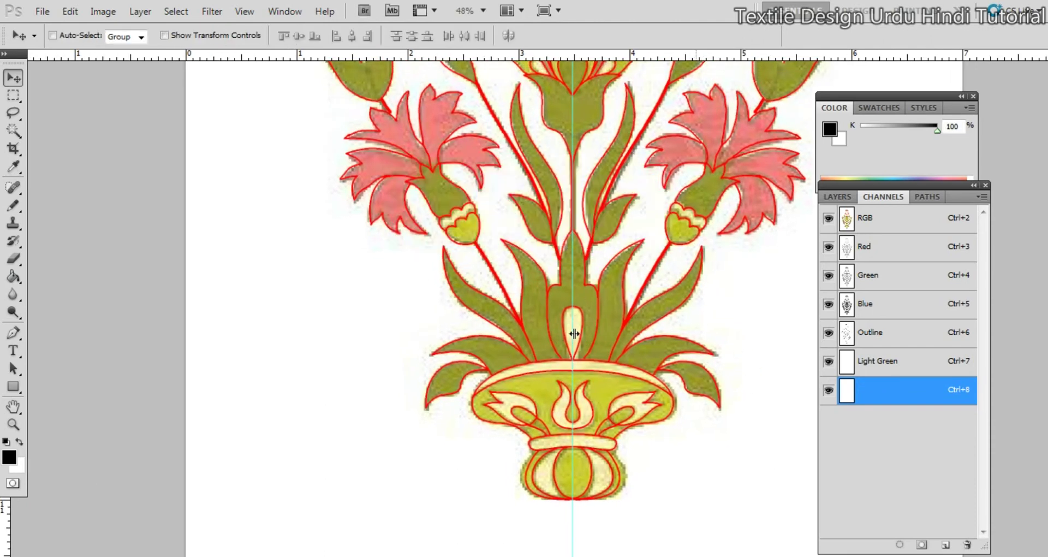
Add a spot channel named Cream with the ink colour f3f3cd
left_click(947, 543, "ctrl")
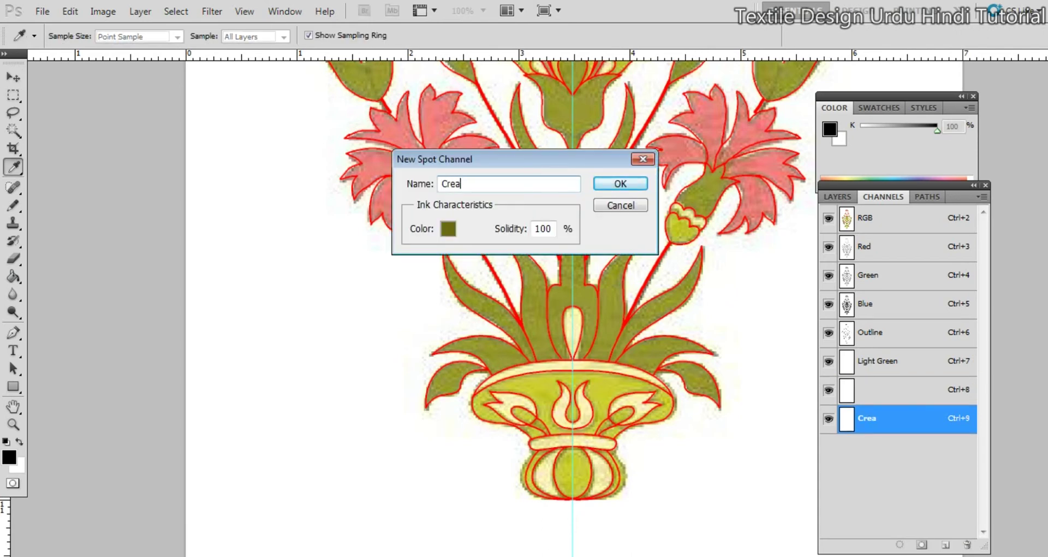
left_click(620, 185)
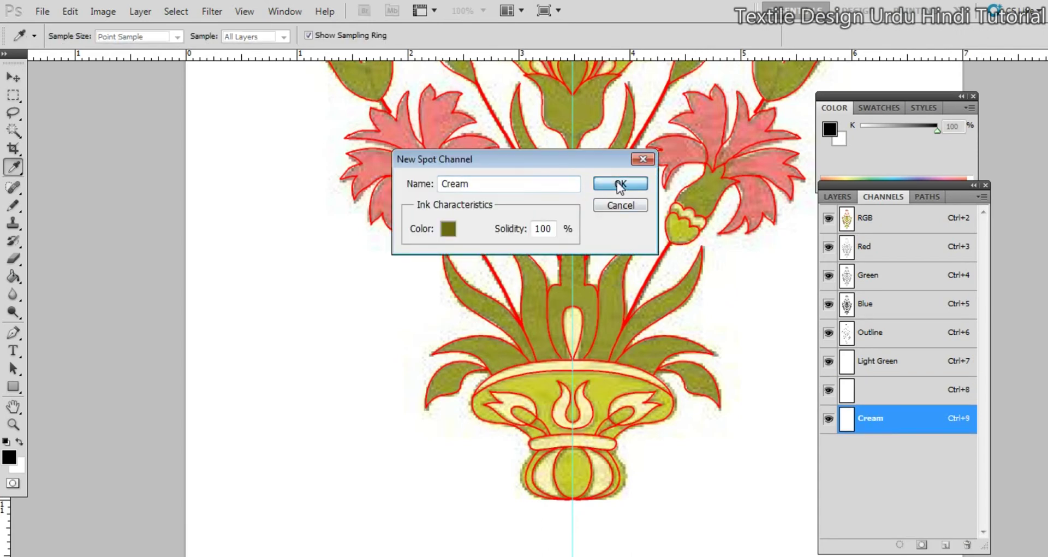
left_click(448, 228)
left_click(358, 144)
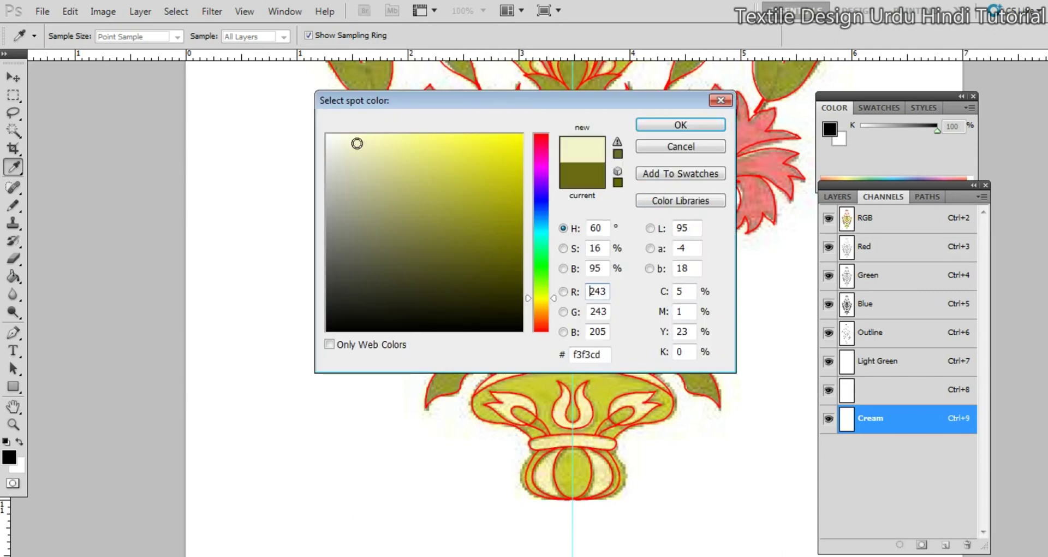
left_click(680, 125)
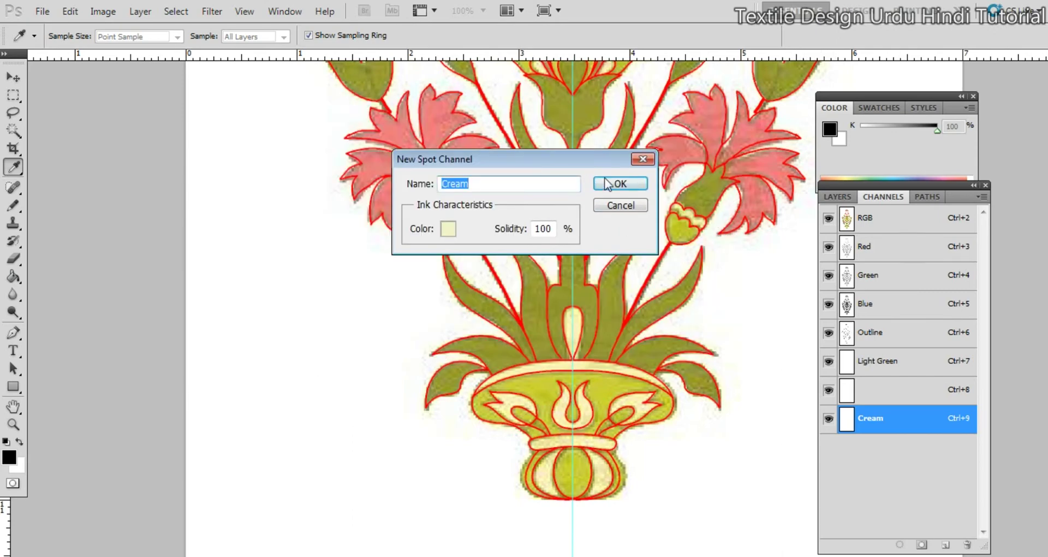
left_click(617, 184)
Name the unnamed dark olive spot channel Dark Green
left_click_drag(577, 237, 553, 405)
left_click_drag(551, 247, 580, 464)
left_click_drag(587, 503, 470, 206)
left_click_drag(515, 333, 543, 264)
left_click_drag(600, 422, 692, 399)
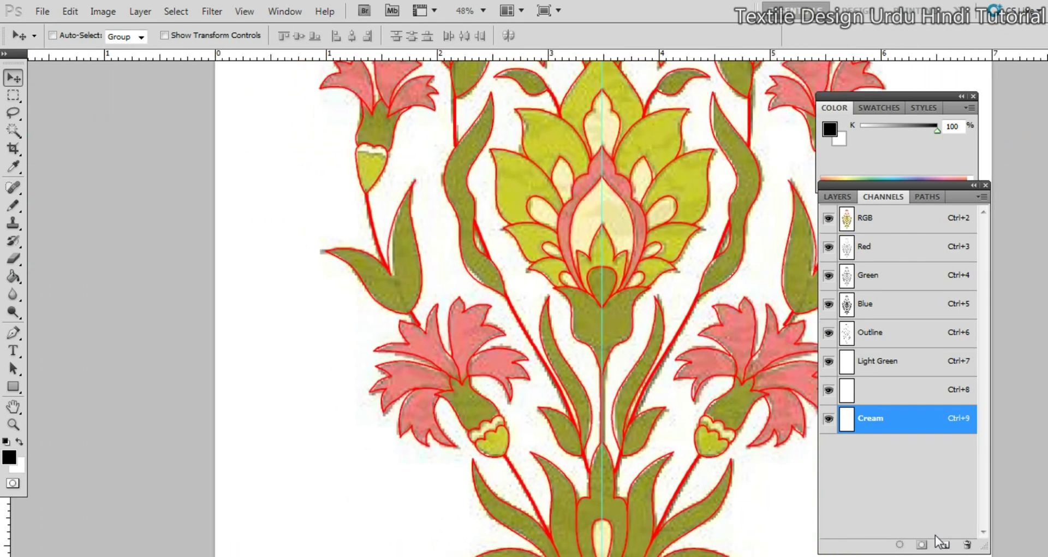
double_click(920, 385)
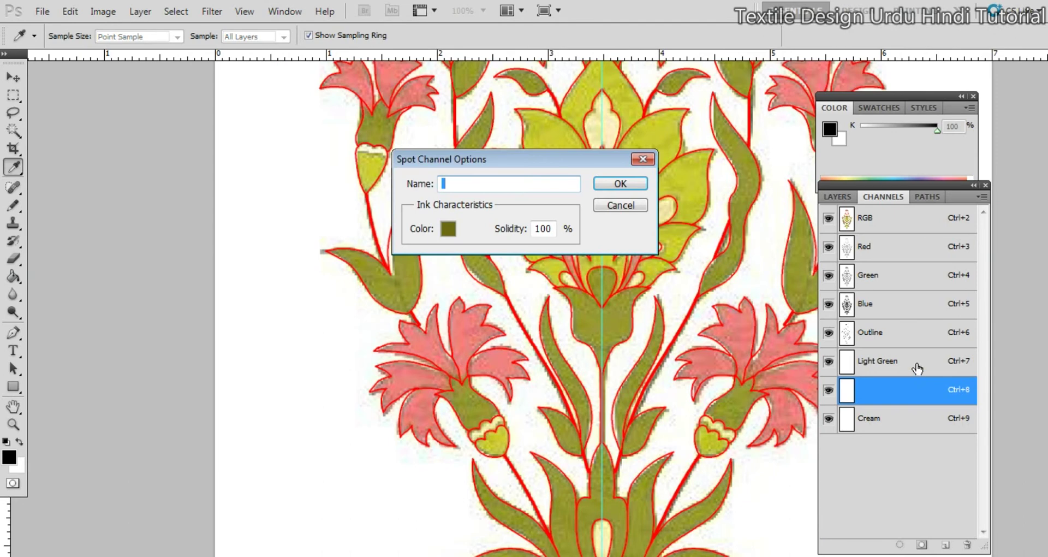
type("Dark Green")
left_click(632, 184)
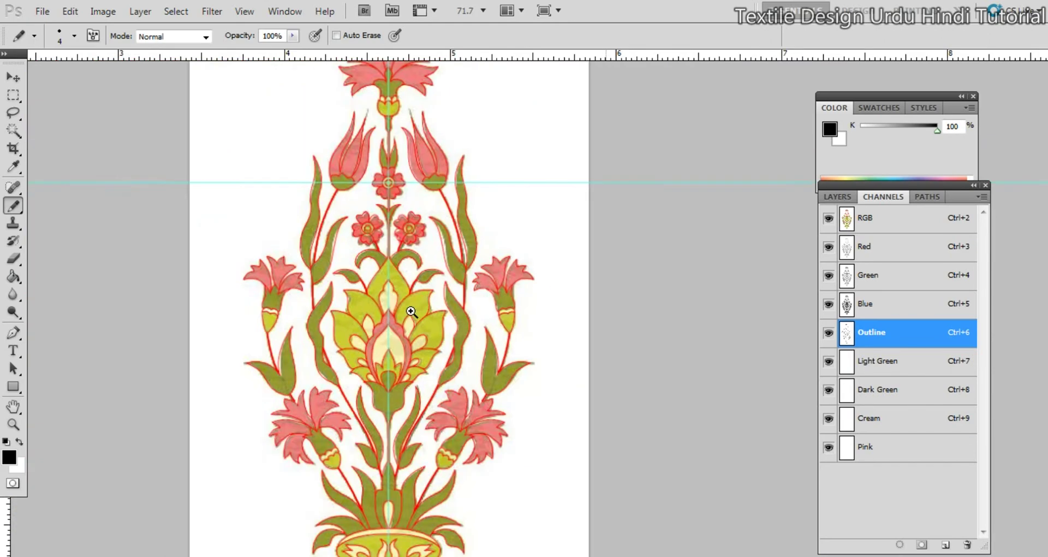
Move the Outline channel below Pink in the channel order
scroll(494, 316, "down", 3)
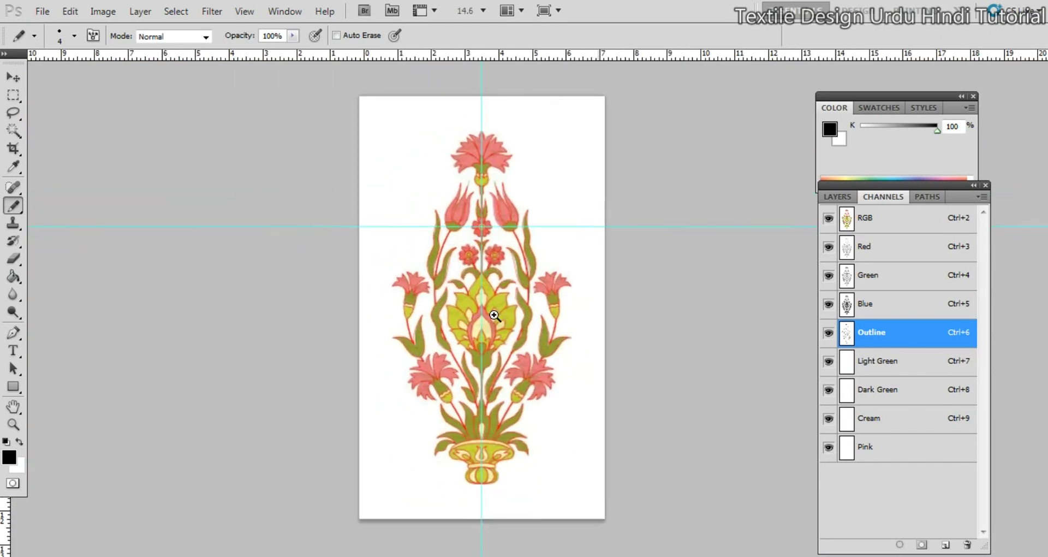
scroll(494, 316, "up", 2)
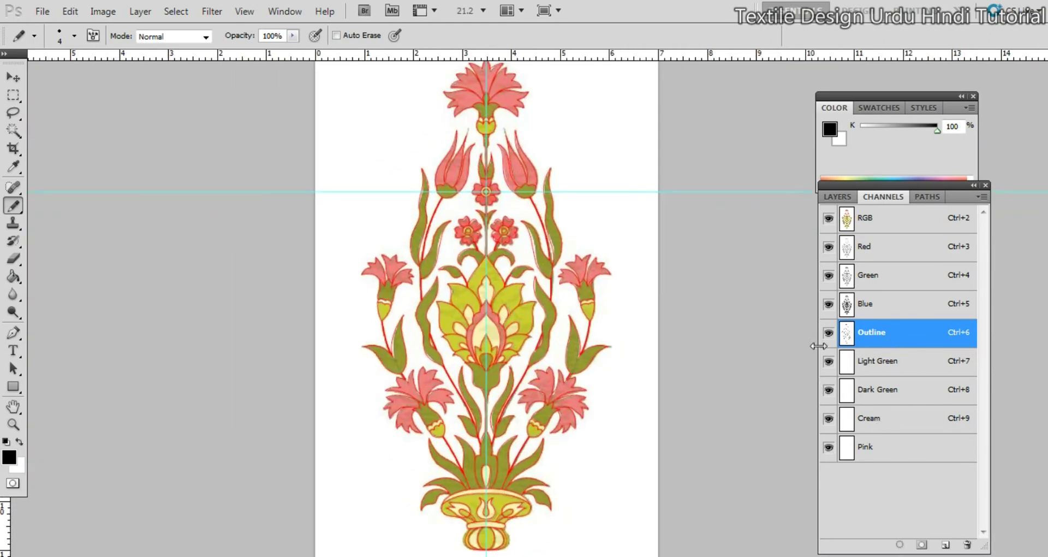
left_click_drag(908, 342, 919, 475)
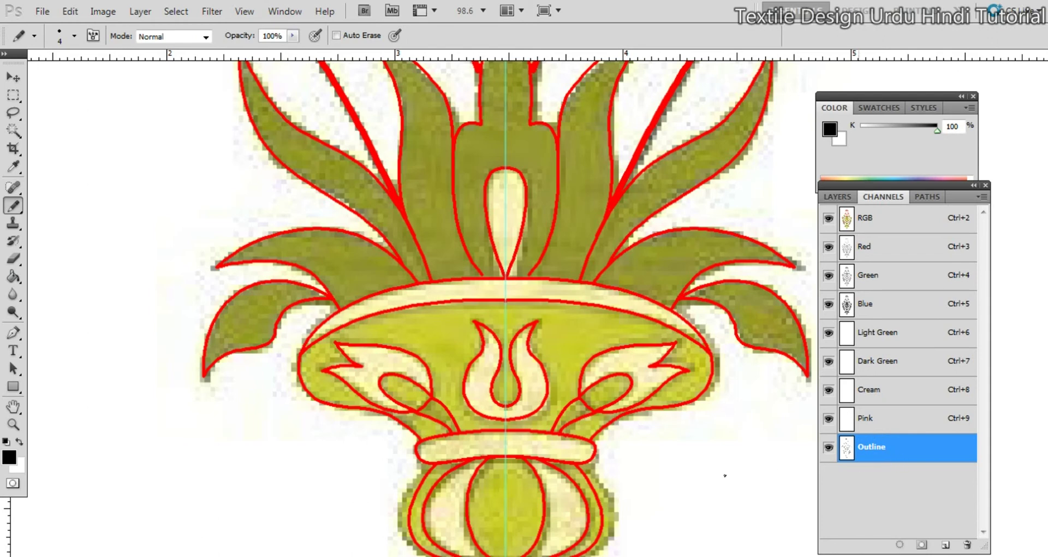
Select the light green areas of the vase's body and the left half of its base with the Magic Wand
key("w")
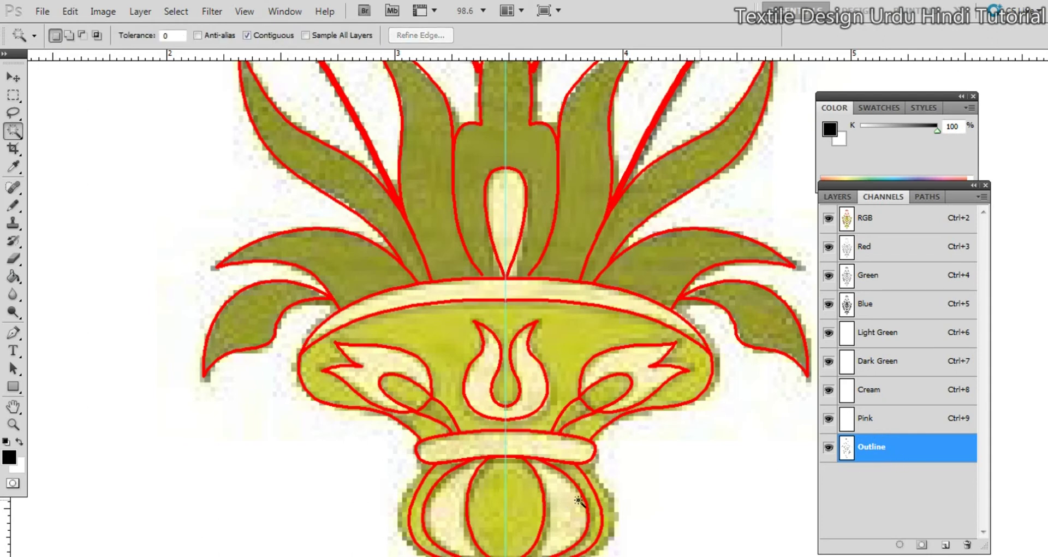
left_click(575, 477)
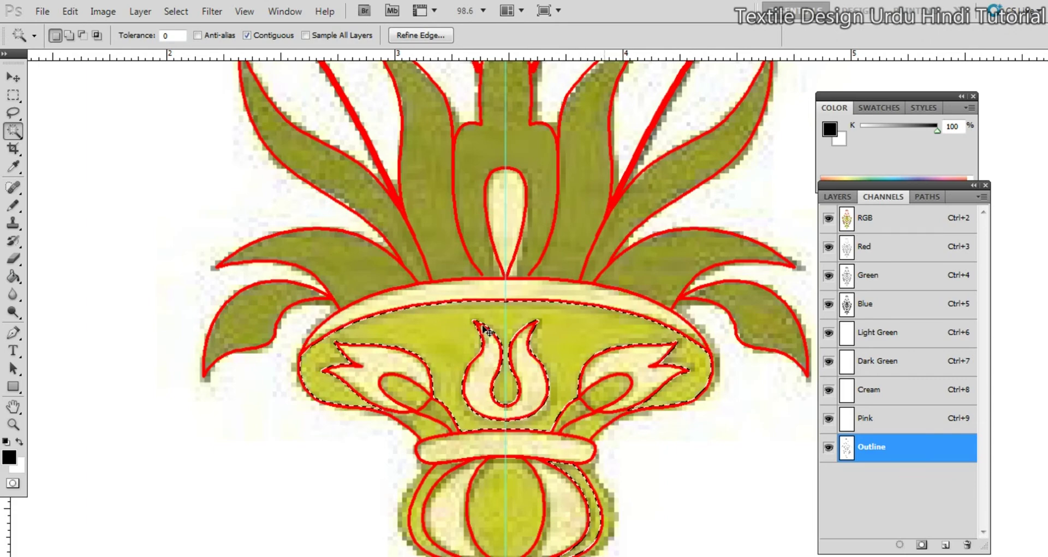
key("ctrl+d")
left_click(435, 326)
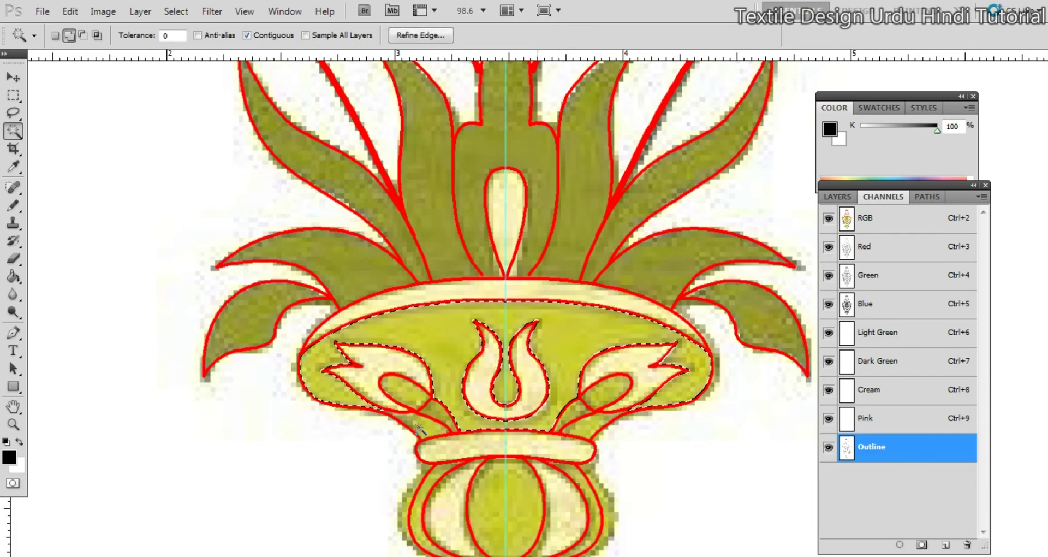
left_click(433, 428, "shift")
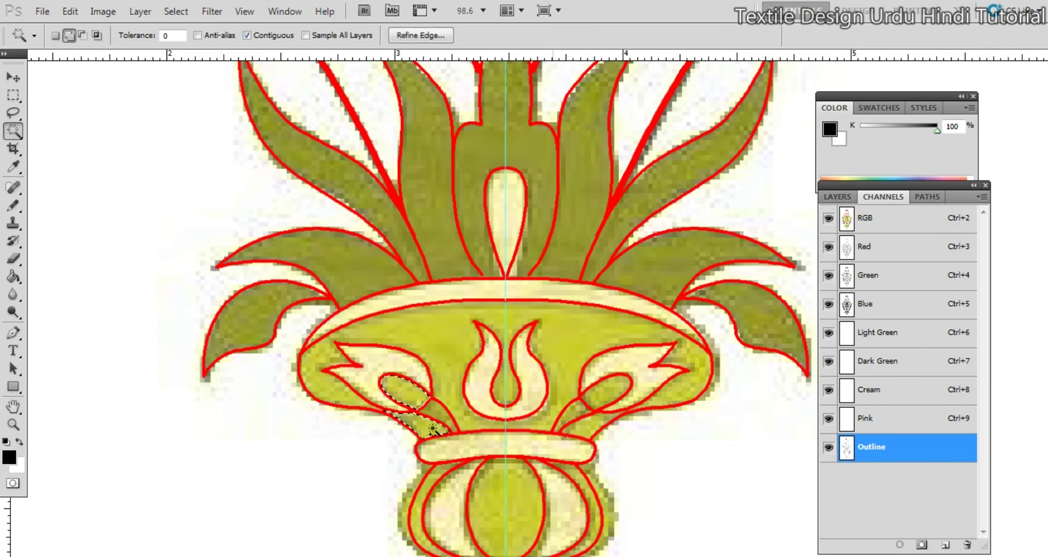
left_click(434, 417, "shift")
left_click(460, 376, "shift")
left_click_drag(510, 472, 490, 398)
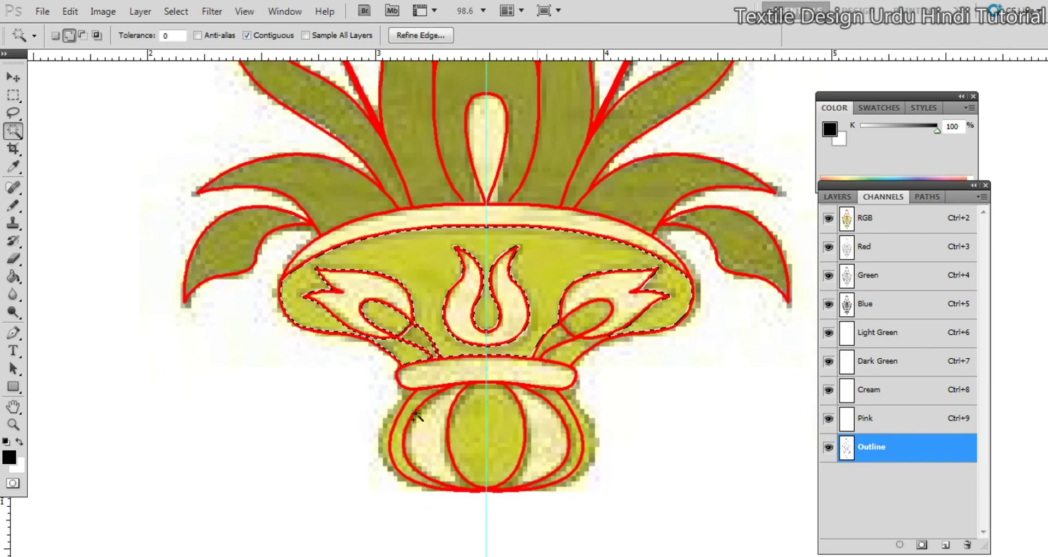
left_click(406, 414, "shift")
Add the light green cup of the lower-left carnation to the selection
left_click_drag(434, 332, 467, 472)
left_click_drag(430, 257, 407, 387)
left_click_drag(428, 338, 503, 377)
left_click(463, 312, "shift")
key("ctrl+minus")
key("ctrl+minus")
key("ctrl+minus")
Add the central flower's top petal, left-side petals and inner light green shape to the selection
left_click_drag(494, 257, 429, 391)
left_click_drag(456, 148, 556, 304)
left_click_drag(534, 175, 505, 465)
left_click(511, 258, "shift")
left_click(456, 305, "shift")
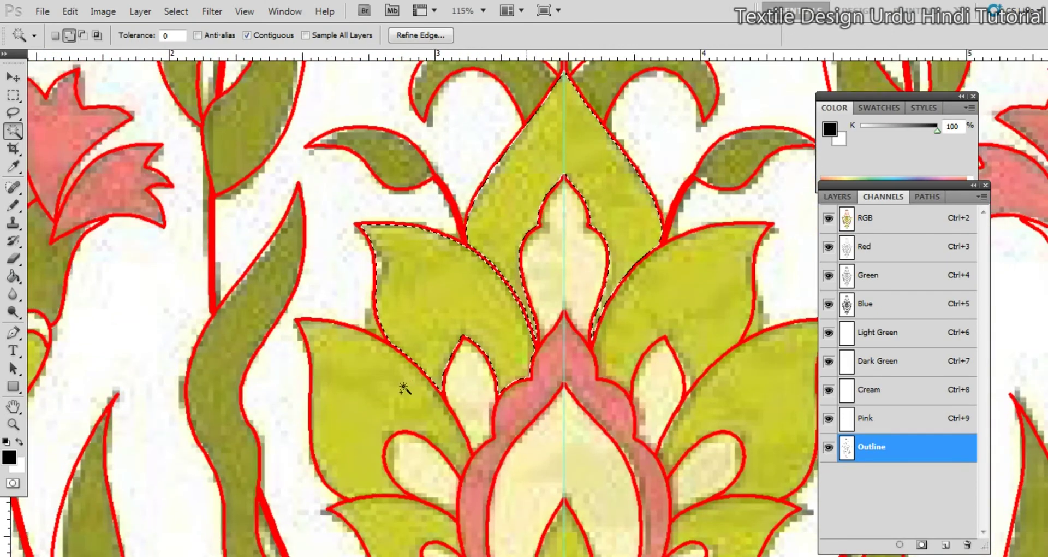
left_click(402, 386, "shift")
left_click_drag(441, 480, 457, 338)
left_click(426, 397, "shift")
left_click(461, 456, "shift")
left_click_drag(499, 380, 418, 387)
left_click(529, 392, "shift")
Add the upper-left carnation's heart-shaped cup and the left small flower's centre to the selection
left_click_drag(463, 284, 532, 341)
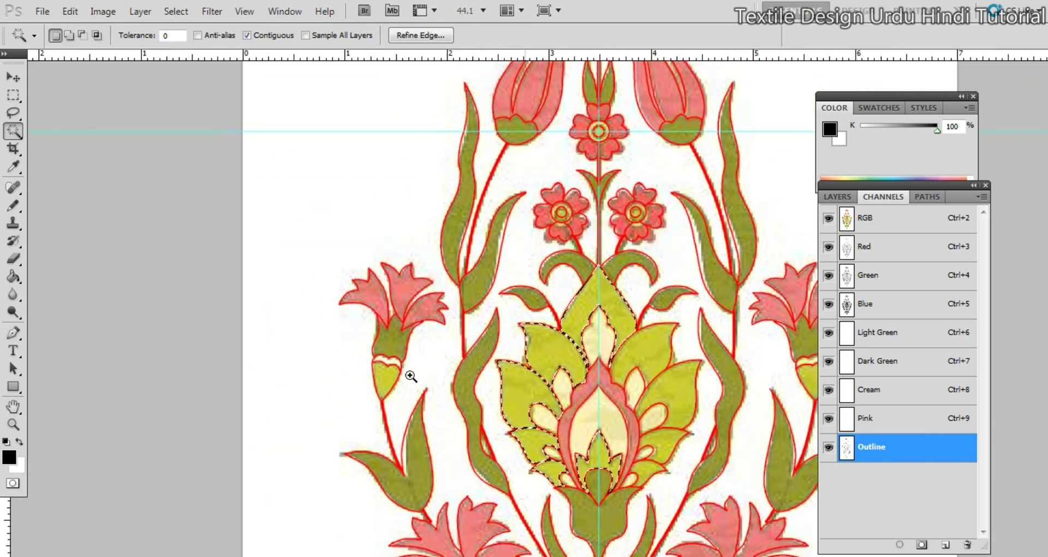
left_click_drag(405, 374, 508, 376)
left_click(359, 361)
left_click_drag(565, 273, 506, 273)
left_click_drag(595, 232, 624, 393)
left_click(533, 414)
Add the centre of the small flower on the axis and the top carnation's light green cup to the selection
left_click_drag(583, 297, 540, 412)
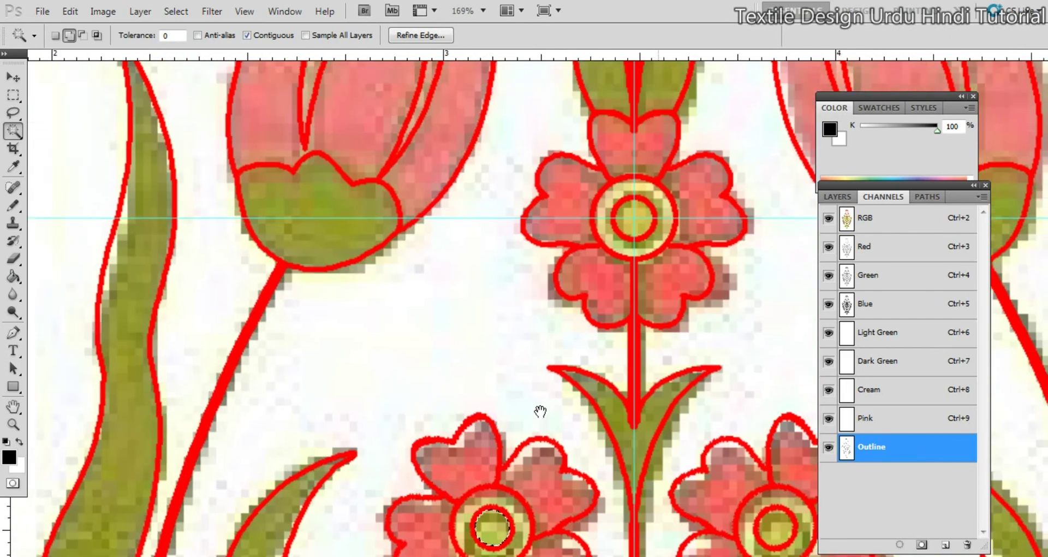
left_click(587, 315, "shift")
left_click_drag(675, 425, 620, 423)
left_click_drag(639, 285, 615, 398)
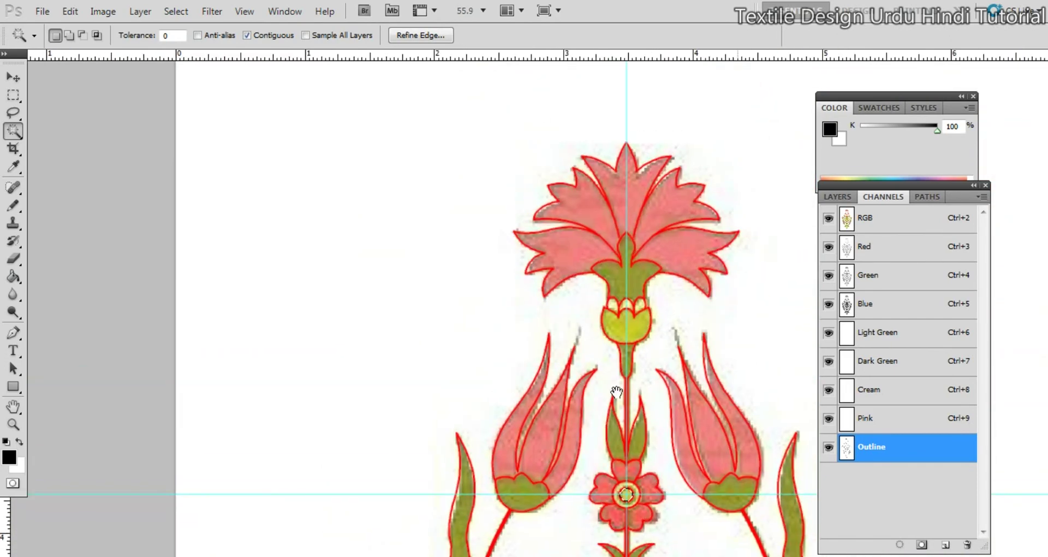
left_click_drag(612, 361, 525, 369)
left_click(645, 269, "shift")
left_click_drag(644, 453, 632, 367)
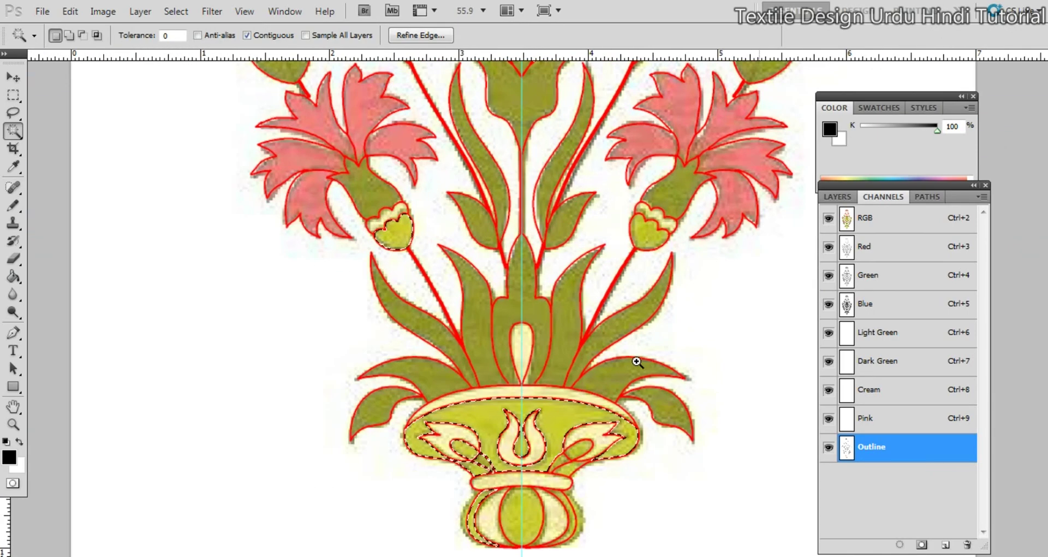
Fill the selected areas with black in the Light Green channel, deselect, and check the whole motif
left_click(894, 334)
key("alt+BackSpace")
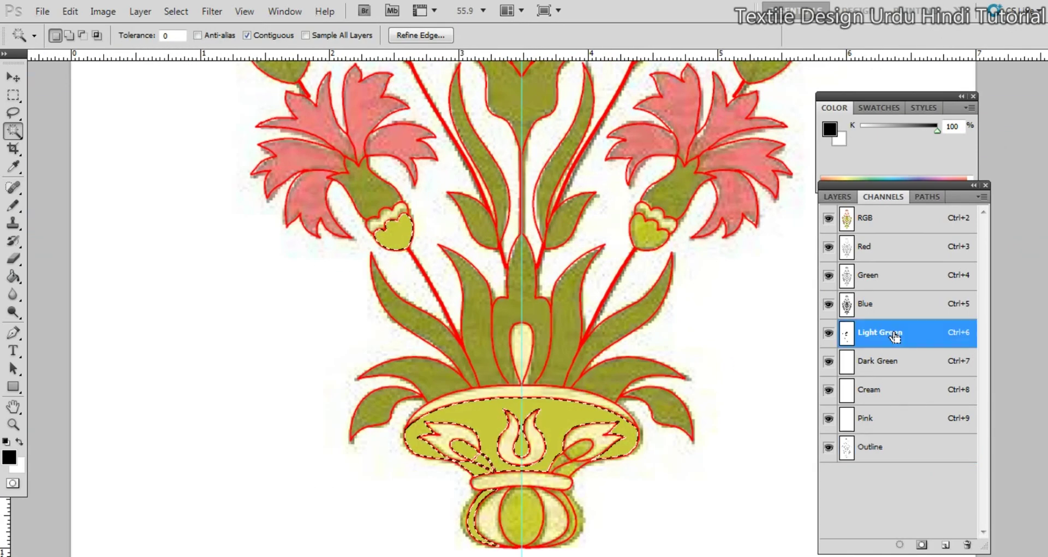
key("ctrl+d")
left_click_drag(536, 302, 556, 382)
left_click_drag(567, 243, 573, 371)
left_click_drag(556, 318, 578, 363)
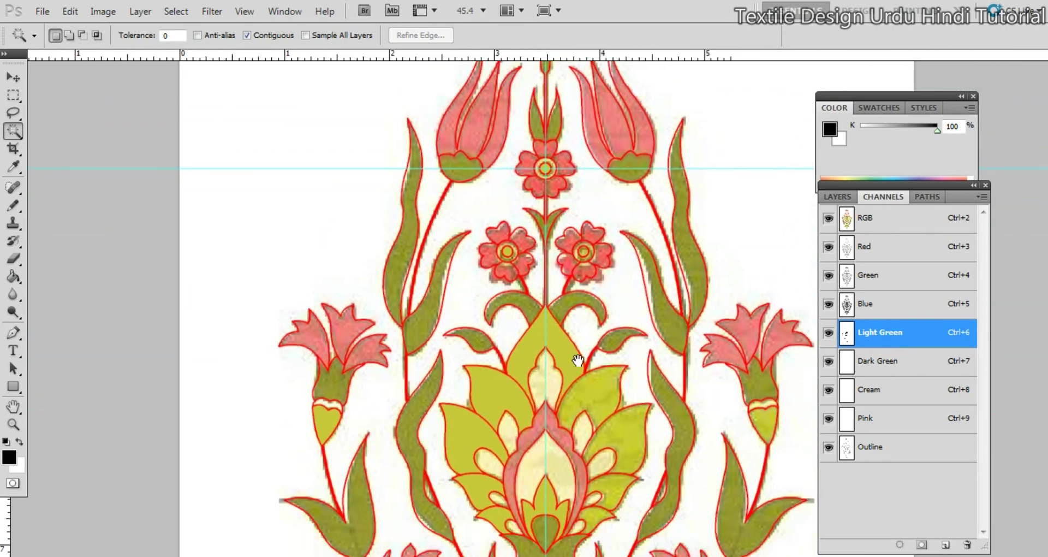
left_click_drag(578, 508, 587, 97)
left_click_drag(589, 437, 606, 362)
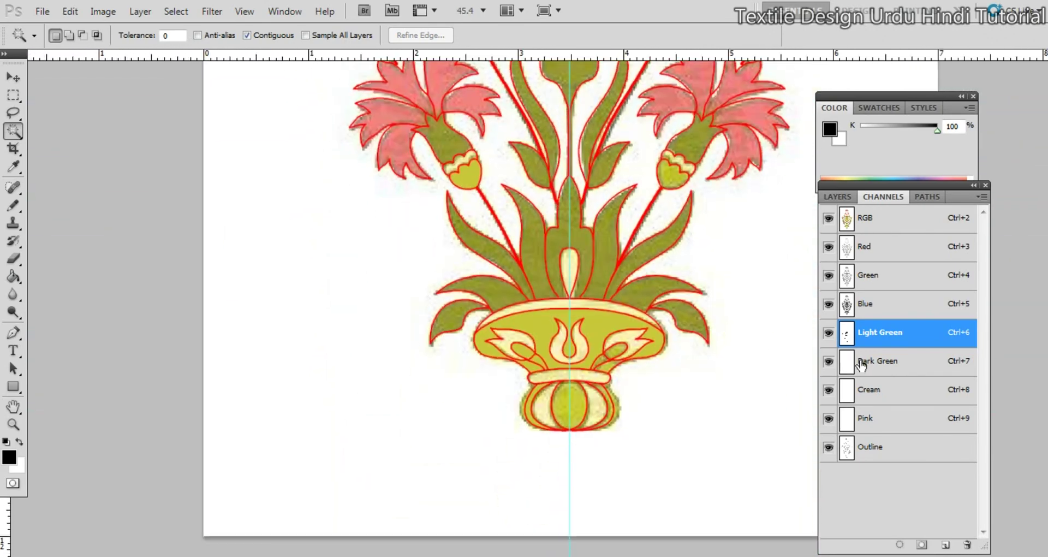
Select the central oval of the vase's base from the Outline channel and fill it in the Light Green channel
left_click(876, 453)
left_click_drag(572, 415, 723, 418)
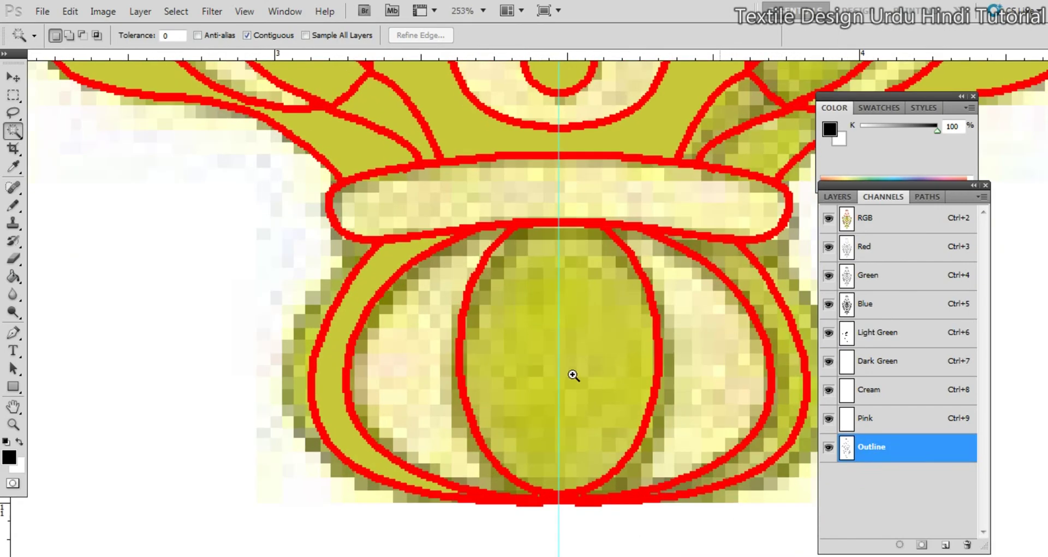
left_click_drag(573, 375, 513, 377)
left_click(612, 377)
left_click(891, 344)
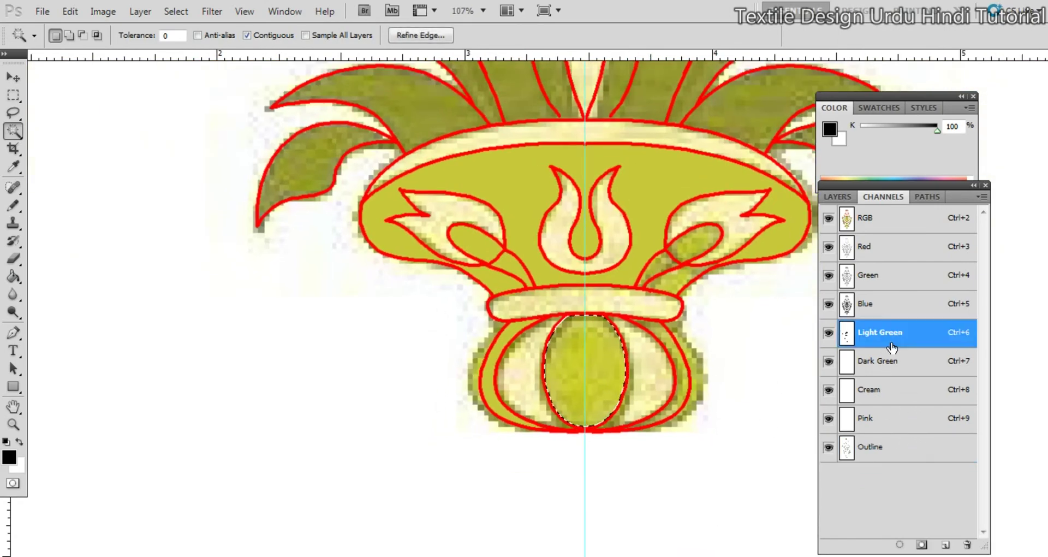
key("alt+BackSpace")
key("ctrl+d")
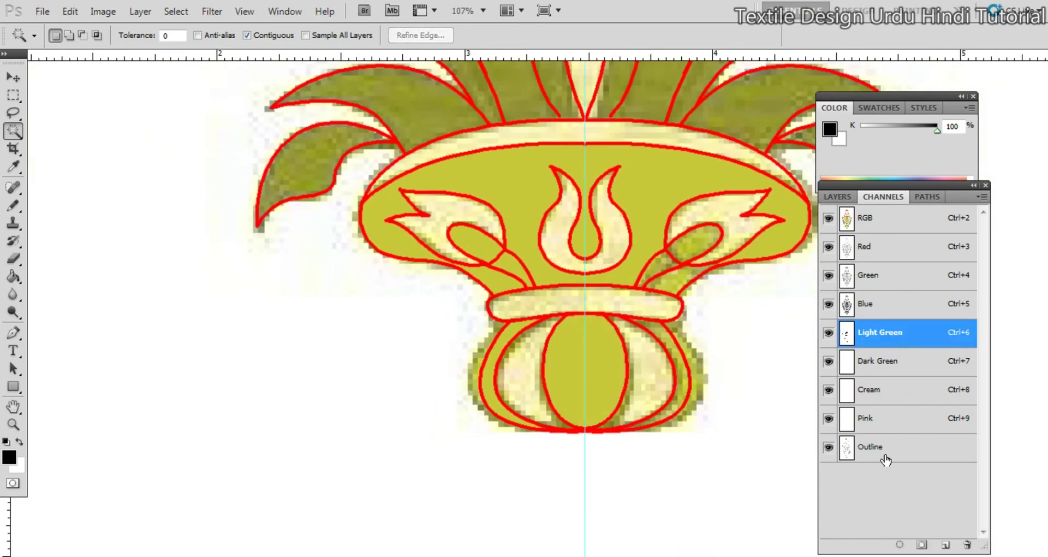
From the Outline channel, select the left and central dark green leaves rising from the vase
left_click(885, 460)
left_click_drag(603, 307, 580, 369)
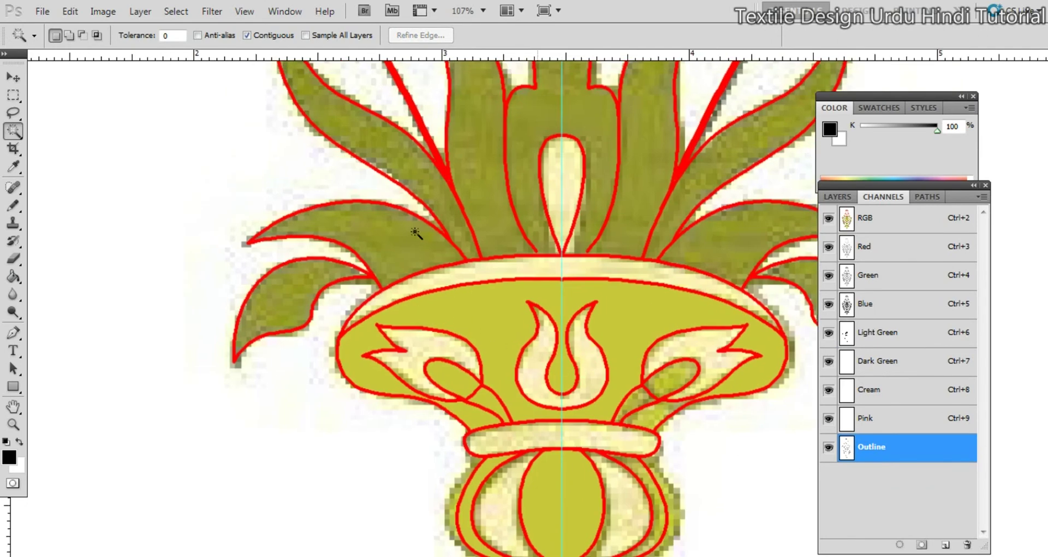
left_click(416, 233)
left_click(296, 282, "shift")
left_click(378, 181, "shift")
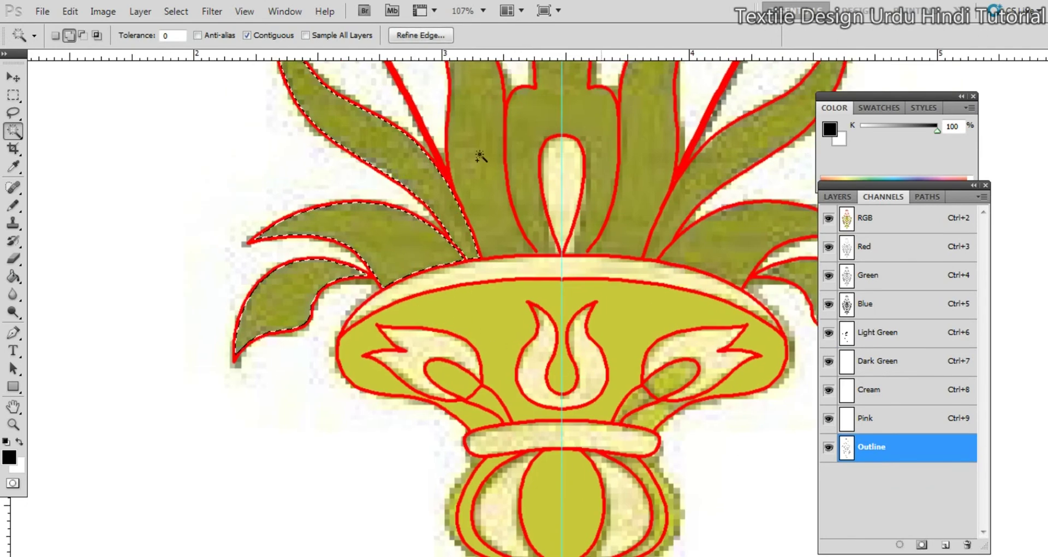
left_click(481, 156, "shift")
left_click(543, 221, "shift")
Add the left slender stem leaves and the lower-left carnation's dark green calyx to the selection
left_click_drag(511, 212, 532, 397)
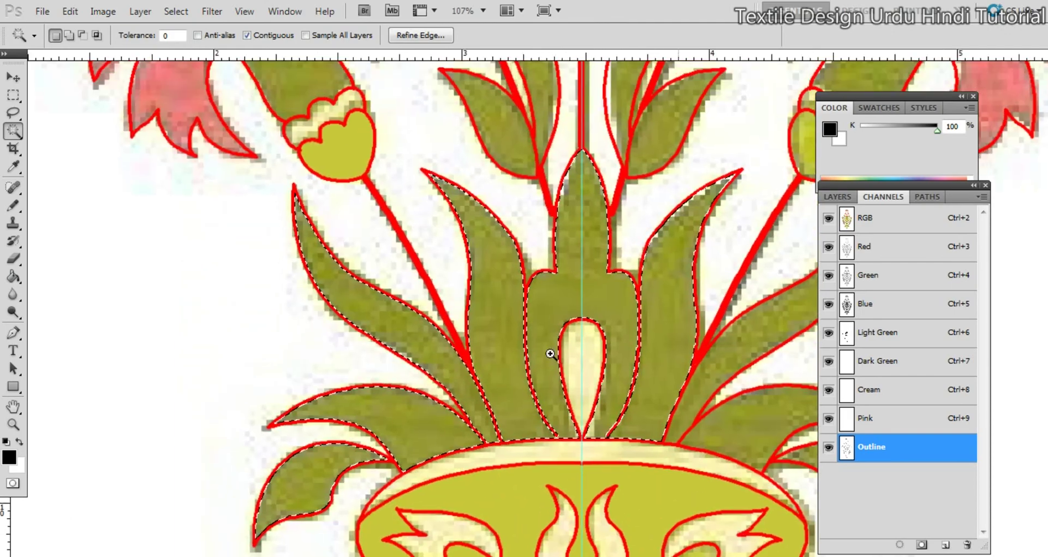
scroll(532, 262, "down", 3)
left_click_drag(532, 262, 533, 356)
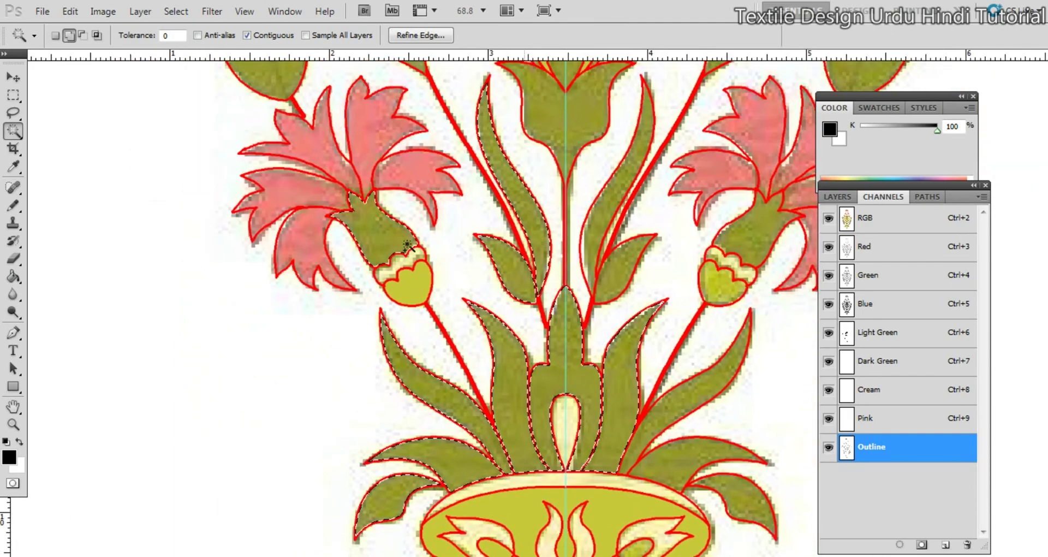
left_click(377, 232, "shift")
Add the central flower's dark green base and inner bud, and the upper-left carnation's calyx, to the selection
left_click_drag(521, 251, 496, 427)
left_click_drag(485, 258, 497, 350)
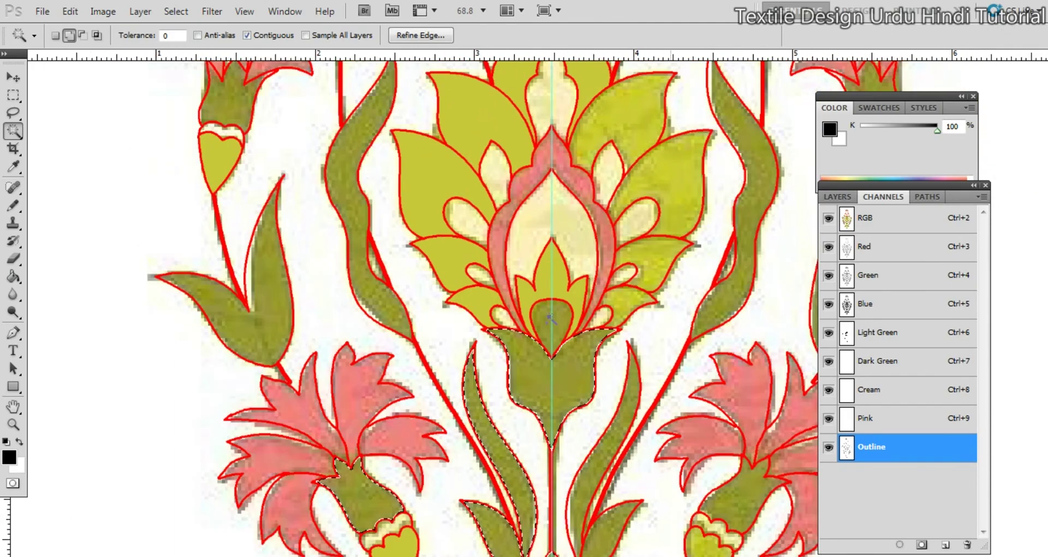
left_click(554, 321, "shift")
left_click_drag(460, 246, 486, 365)
left_click_drag(375, 350, 427, 353)
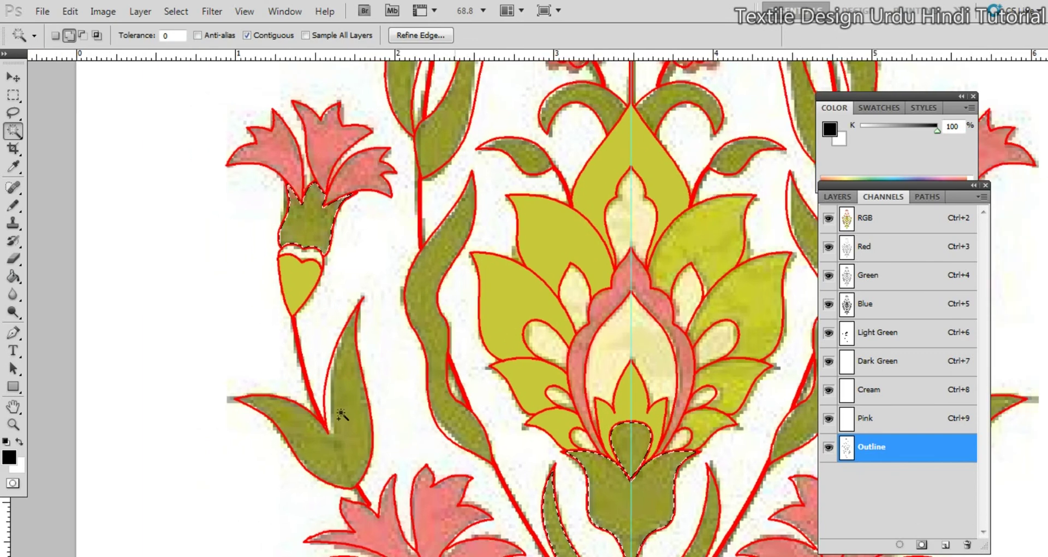
Add the left paired leaf, the wavy stem leaf and the upper-left long leaves to the selection
left_click(341, 413, "shift")
left_click(437, 337, "shift")
mouse_move(498, 278)
left_mouse_down()
mouse_move(439, 275)
mouse_move(418, 395)
left_mouse_up()
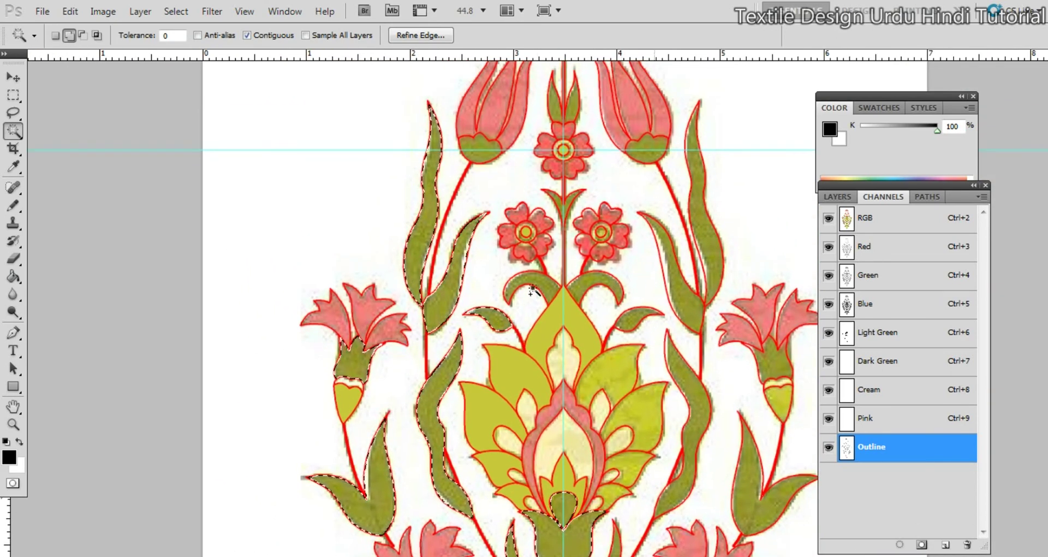
Add the left tulip's green base and the small leaf sprig between the two small flowers to the selection
left_click_drag(529, 196, 518, 368)
left_click(474, 326, "shift")
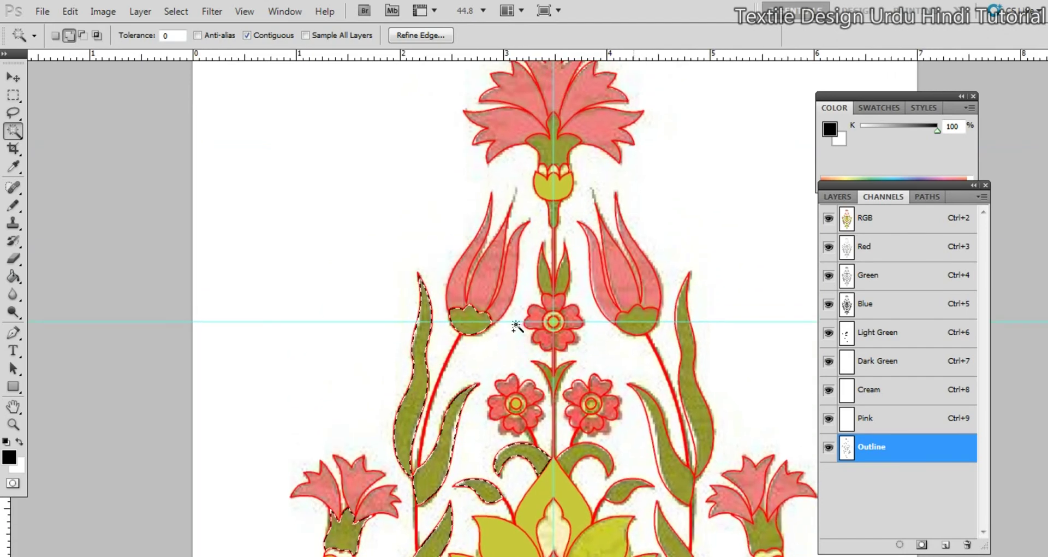
left_click_drag(530, 275, 522, 329)
scroll(580, 357, "down", 3)
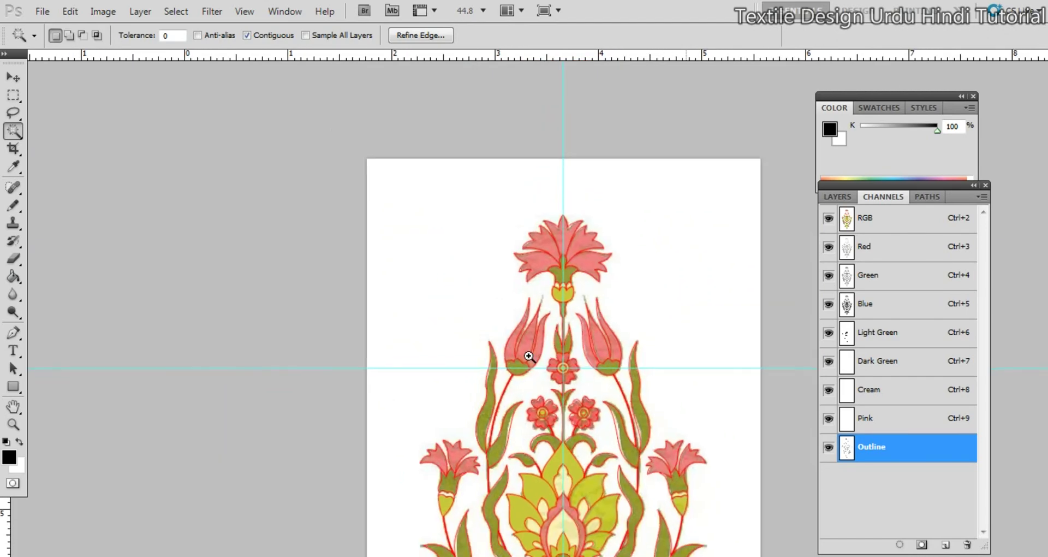
left_click_drag(557, 410, 561, 271)
scroll(558, 273, "up", 7)
left_click(600, 185, "shift")
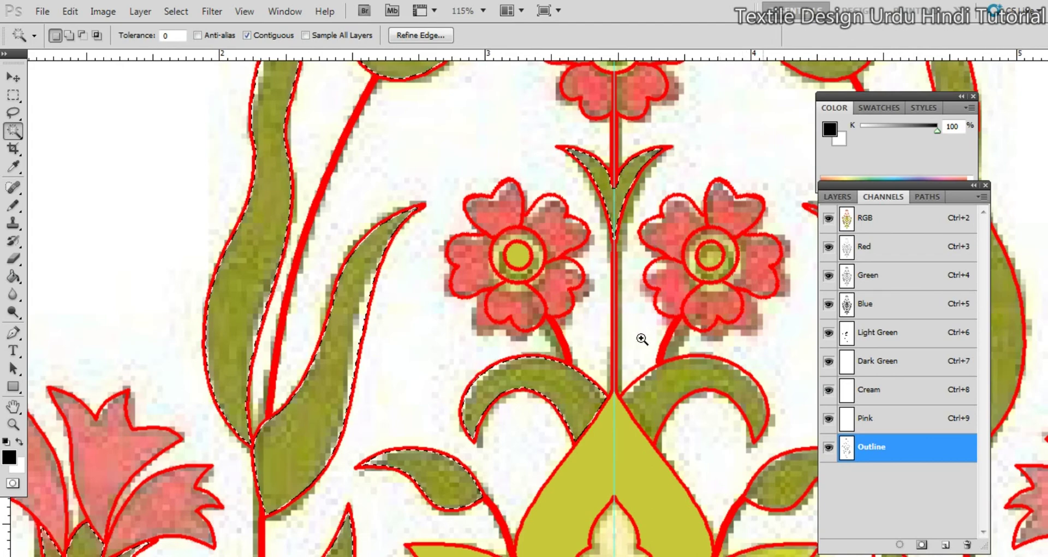
Fill the selected leaves and calyxes with black in the Dark Green channel and deselect
scroll(635, 339, "down", 6)
left_click_drag(606, 437, 565, 246)
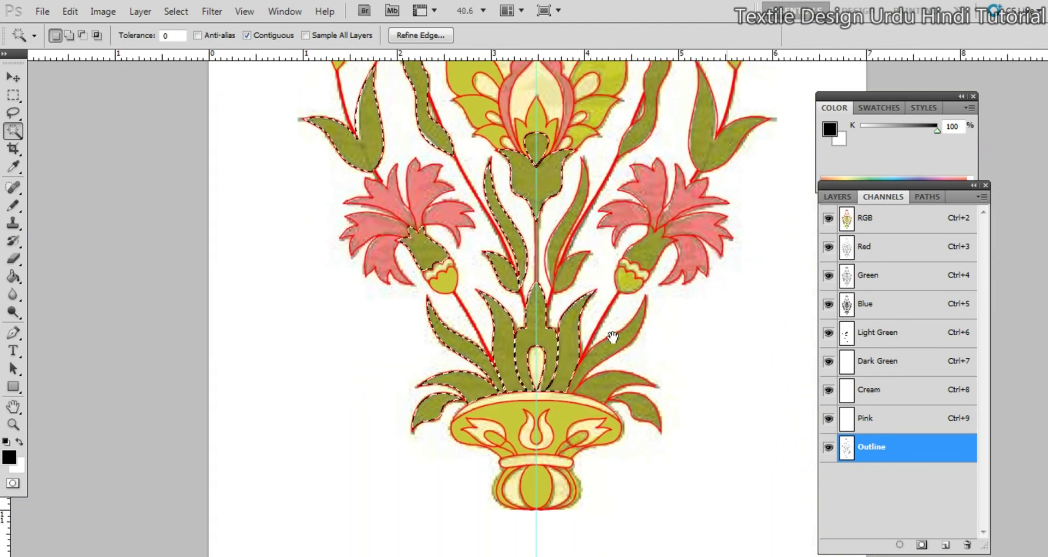
left_click(904, 363)
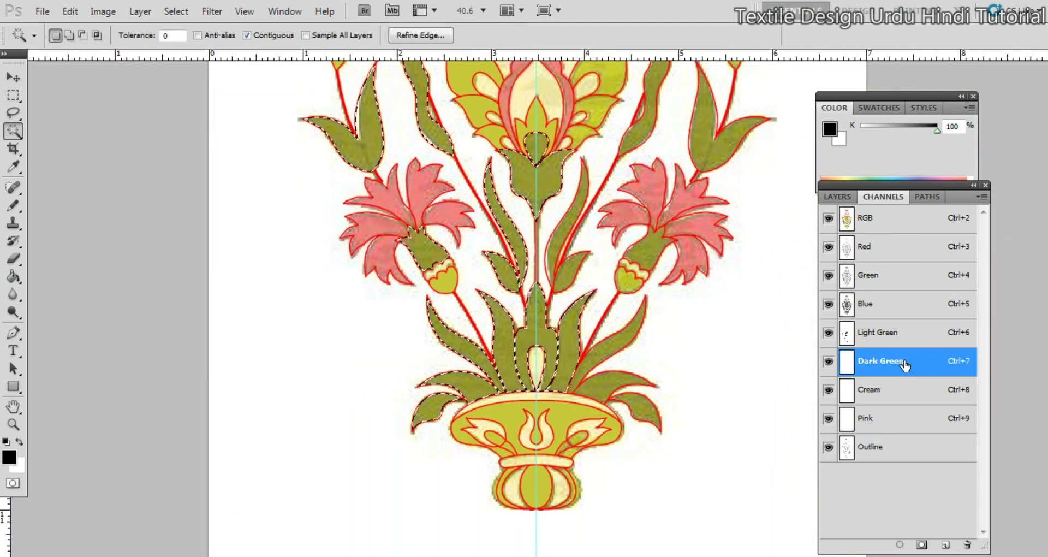
key("alt+BackSpace")
key("ctrl+d")
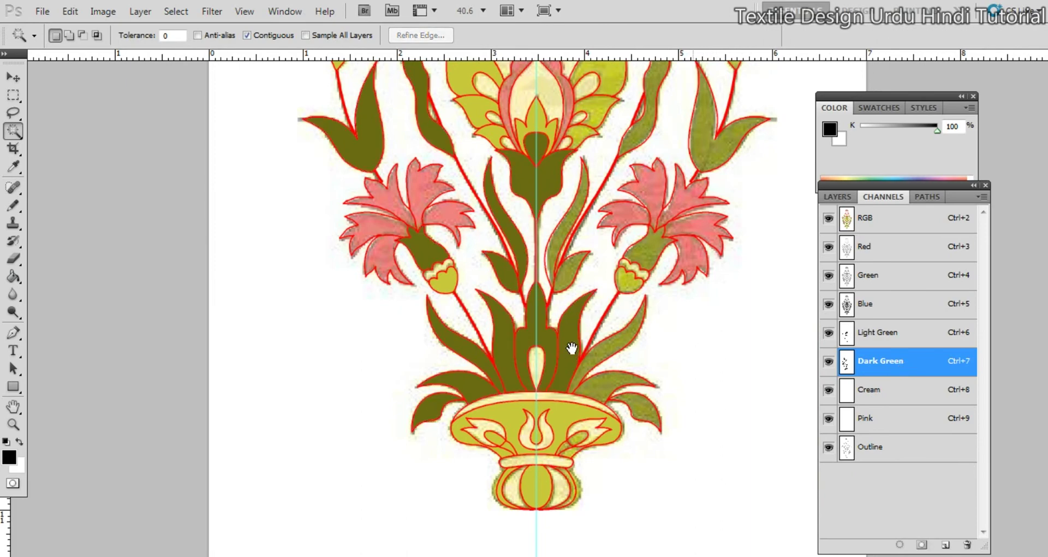
In the Outline channel, select the vase's cream collar and ornaments, plus the lower-left carnation's scalloped cream band
left_click_drag(572, 348, 552, 362)
left_click_drag(598, 410, 576, 315)
left_click_drag(572, 385, 628, 386)
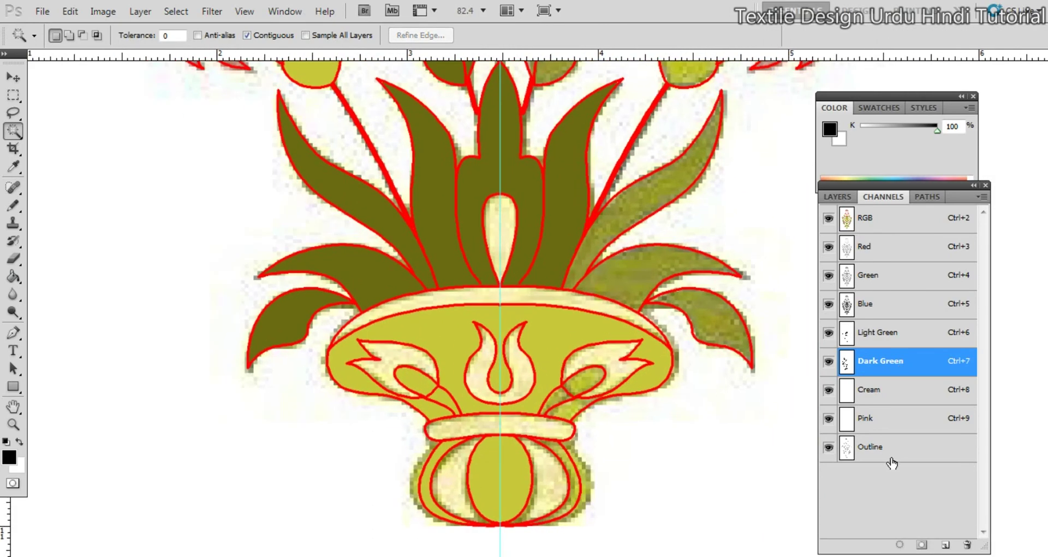
left_click(890, 455)
left_click(467, 427, "shift")
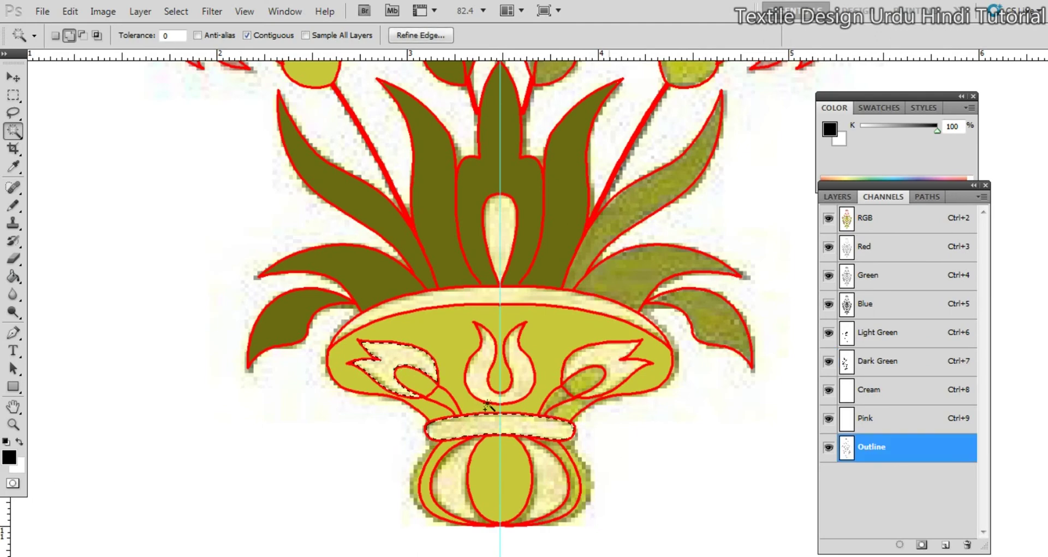
left_click_drag(492, 341, 435, 316)
left_click_drag(395, 210, 421, 415)
scroll(420, 386, "up", 3)
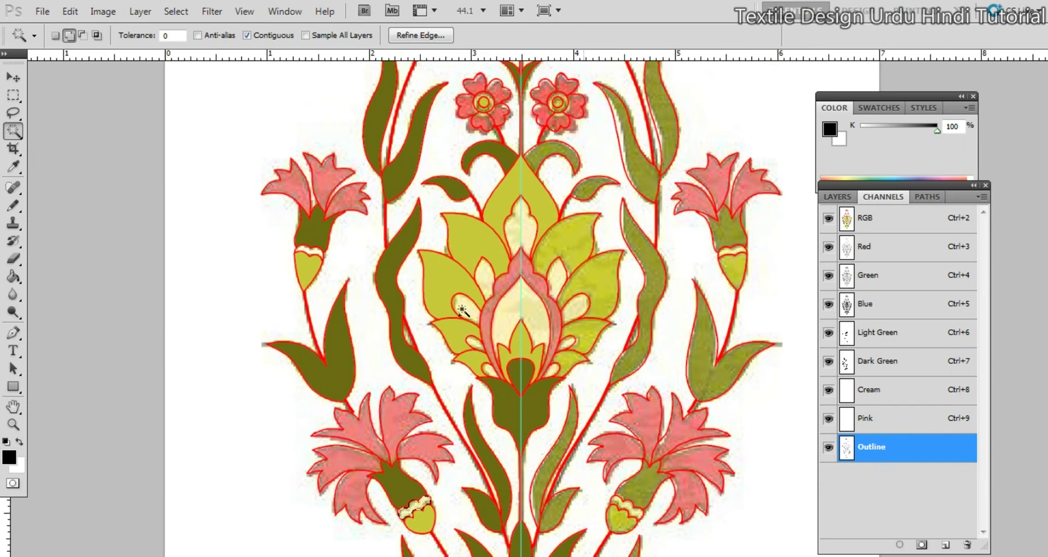
Add the central flower's left teardrops, large inner petal and upper cream shape to the selection
left_click_drag(501, 367, 568, 369)
left_click(472, 378, "shift")
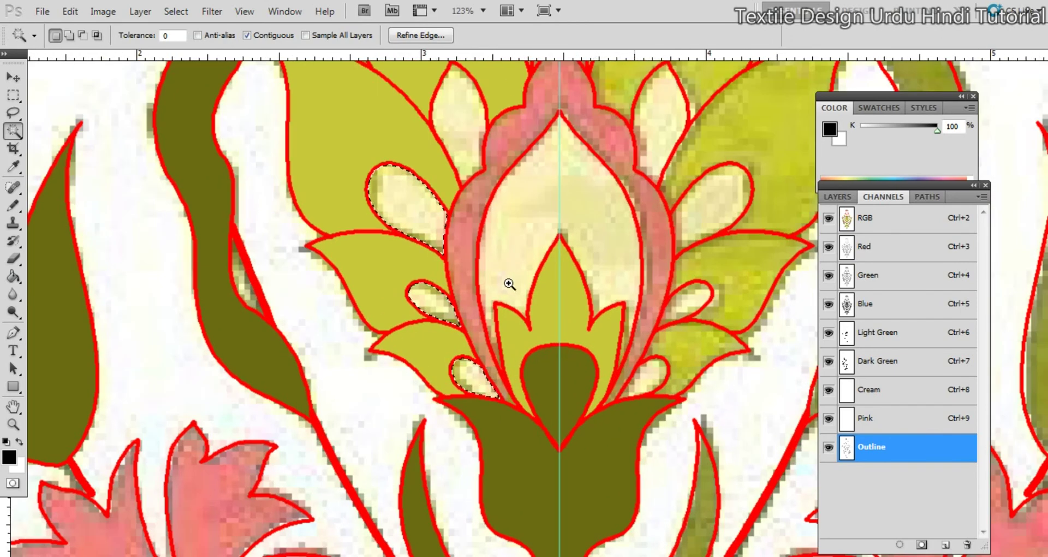
left_click_drag(509, 286, 474, 280)
left_click_drag(494, 262, 470, 355)
left_click(493, 335, "shift")
left_click_drag(508, 298, 499, 385)
left_click(505, 270, "shift")
left_click(448, 347, "shift")
Add the upper-left carnation's cream band and the drop shape between the central base leaves to the selection
mouse_move(417, 346)
left_mouse_down()
mouse_move(540, 360)
mouse_move(430, 352)
left_mouse_up()
left_click(258, 332, "shift")
left_click_drag(566, 402, 538, 286)
left_click(520, 483, "shift")
left_click(522, 527, "shift")
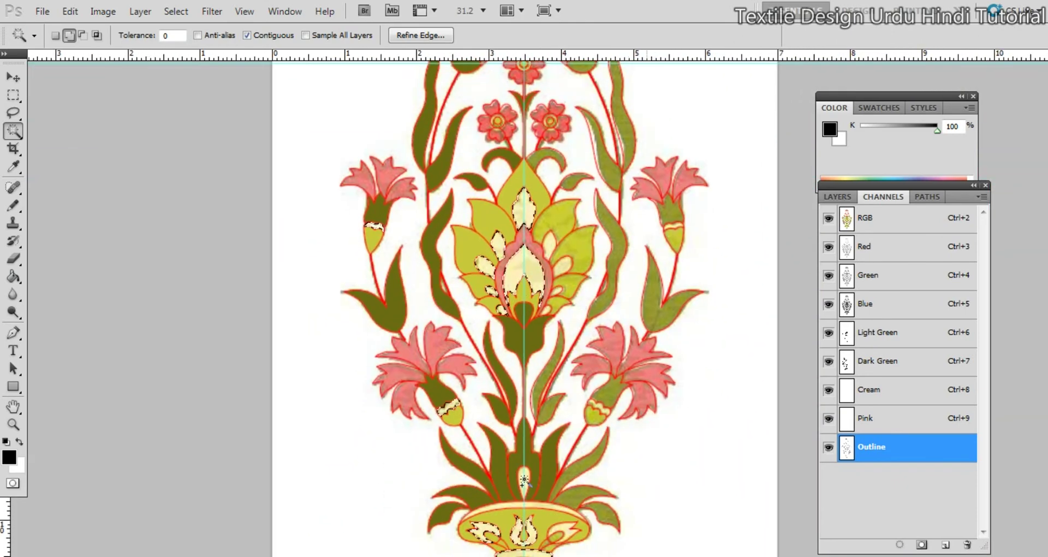
Add the cream rings of the left and middle small flowers and the top carnation's cream scallops to the selection
left_click_drag(529, 231, 539, 431)
scroll(540, 431, "up", 5)
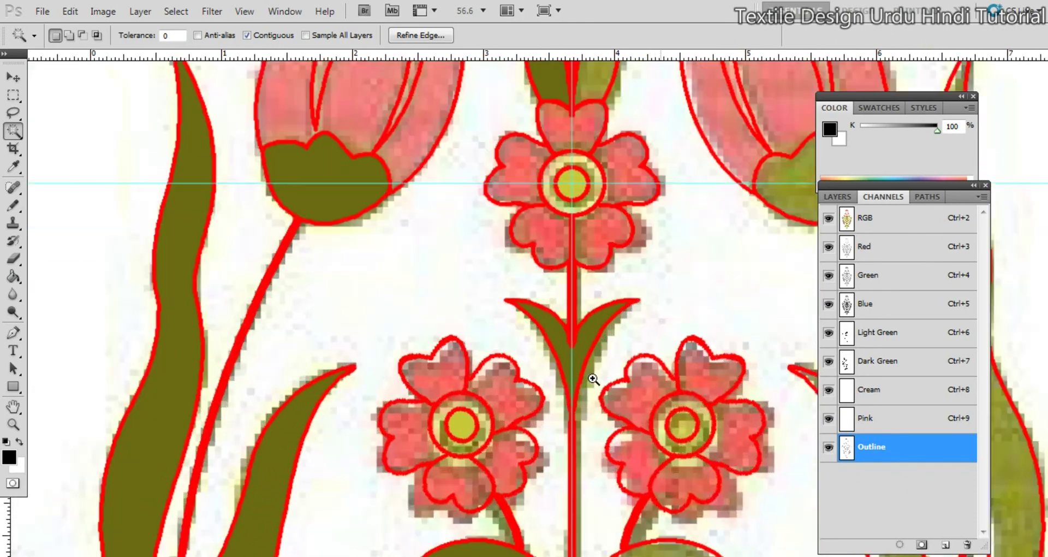
left_click_drag(501, 316, 483, 436)
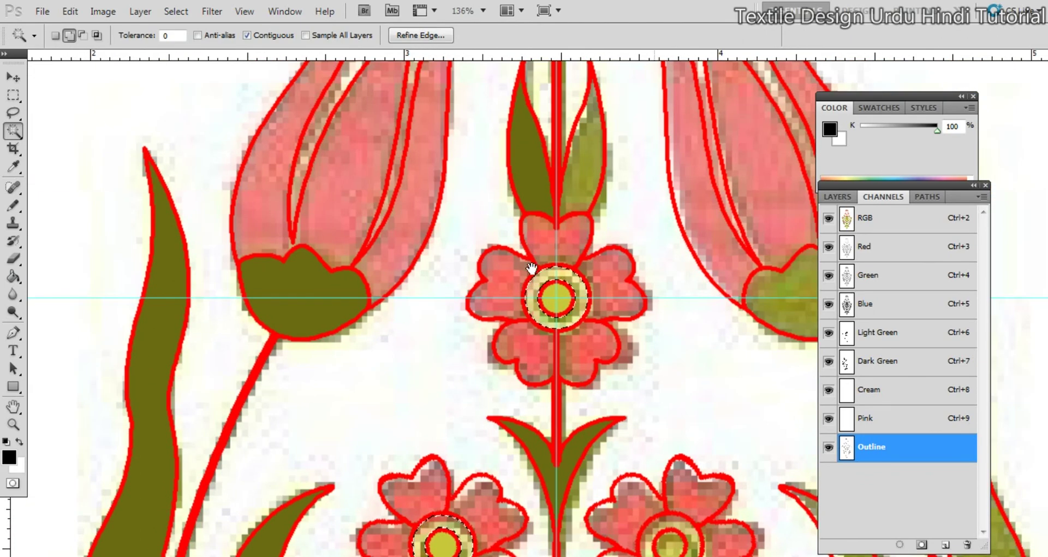
left_click_drag(532, 268, 532, 462)
left_click_drag(516, 286, 494, 555)
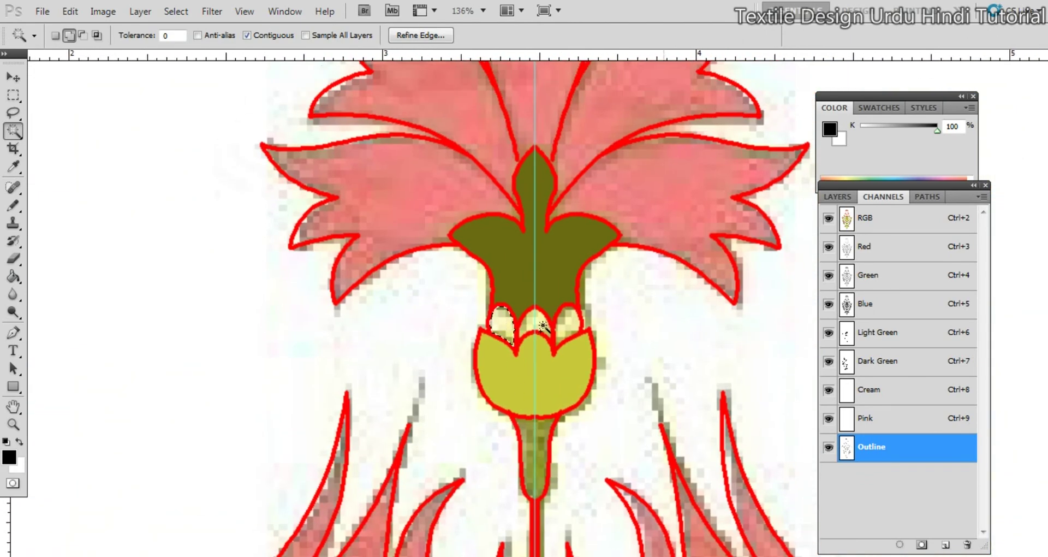
scroll(633, 380, "down", 5)
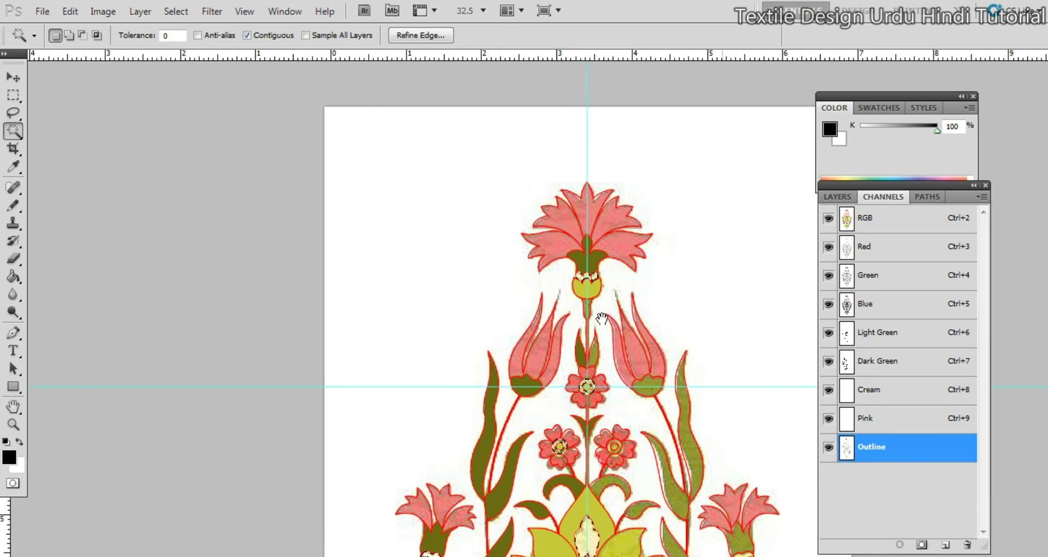
Fill the selected cream areas with black in the Cream channel and deselect
left_click(900, 403)
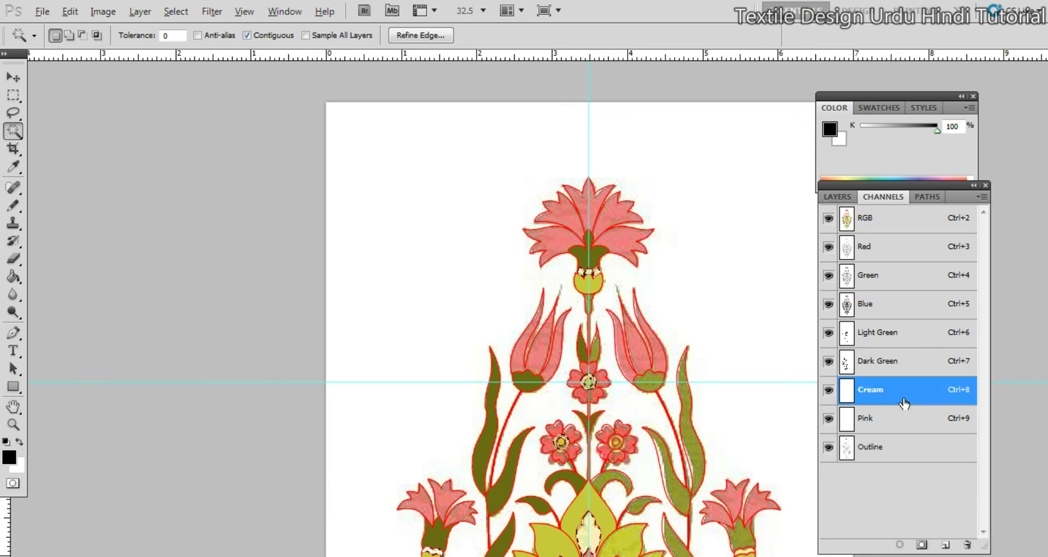
key("ctrl+d")
left_click_drag(657, 410, 643, 362)
scroll(643, 362, "down", 1)
left_click_drag(627, 498, 611, 341)
left_click_drag(600, 434, 646, 330)
scroll(606, 415, "up", 3)
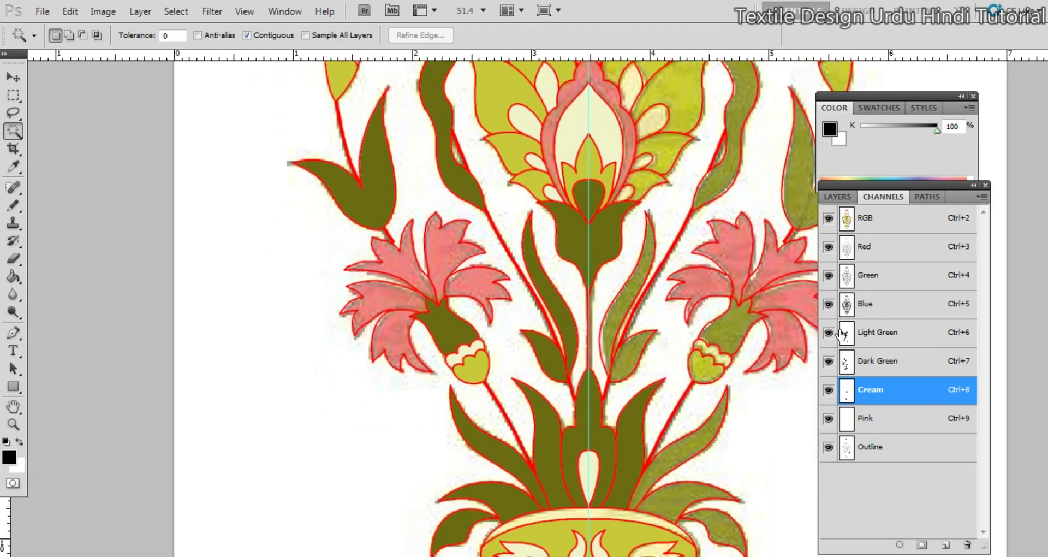
Toggle the RGB artwork's visibility to examine the filled spot channels along the whole motif
key("grave")
scroll(618, 346, "down", 8)
key("grave")
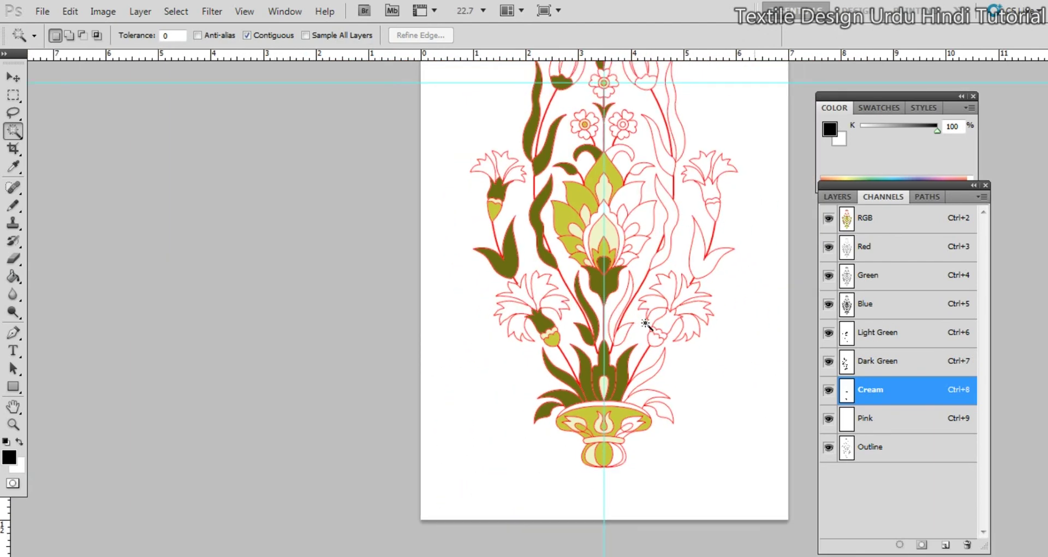
key("grave")
left_click_drag(615, 165, 601, 383)
key("grave")
key("grave")
left_click_drag(639, 449, 652, 311)
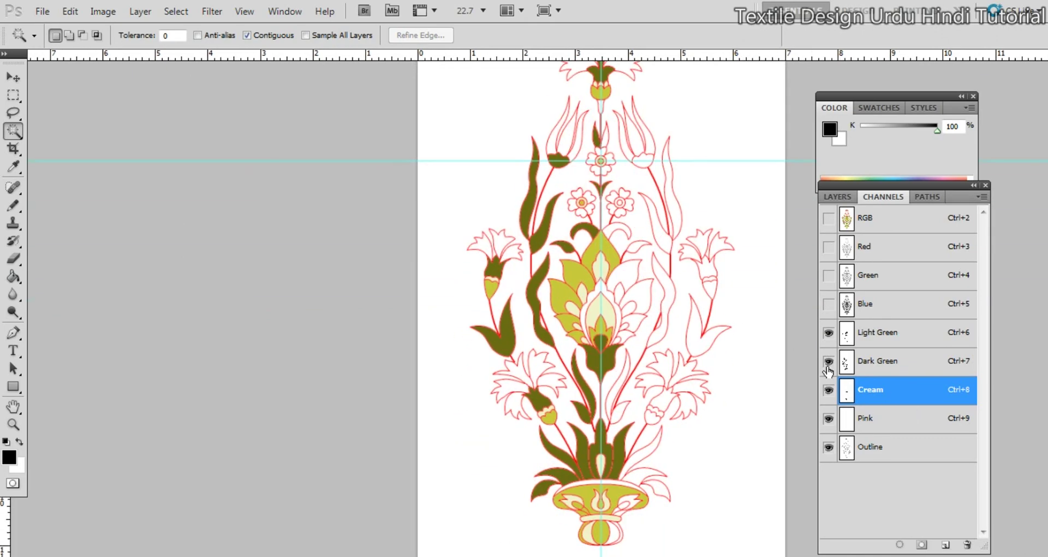
With the RGB artwork shown, select all petals of the lower-left carnation in the Outline channel
left_click(868, 448)
key("grave")
scroll(538, 398, "up", 5)
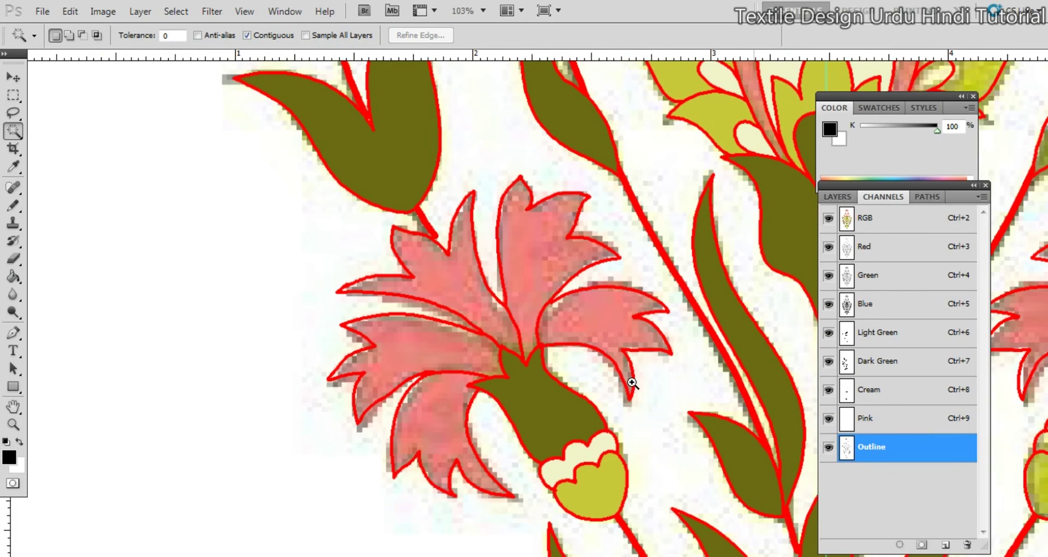
left_click_drag(577, 348, 557, 389)
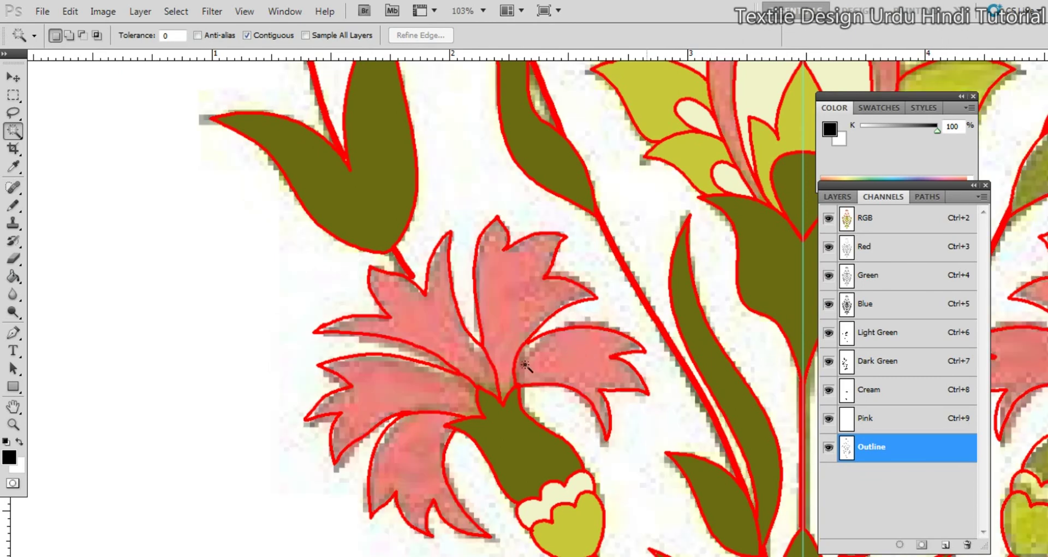
left_click(564, 368)
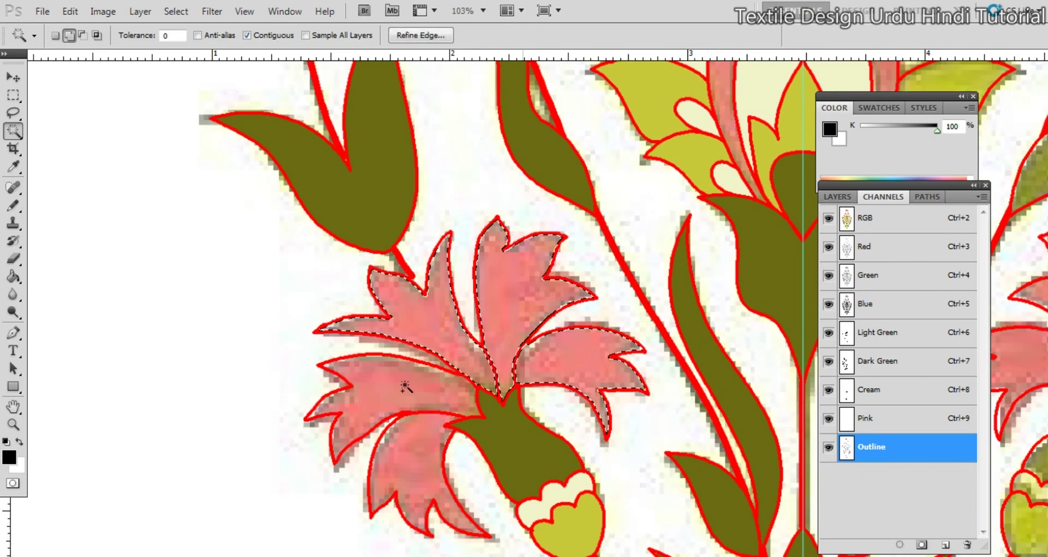
scroll(565, 376, "down", 3)
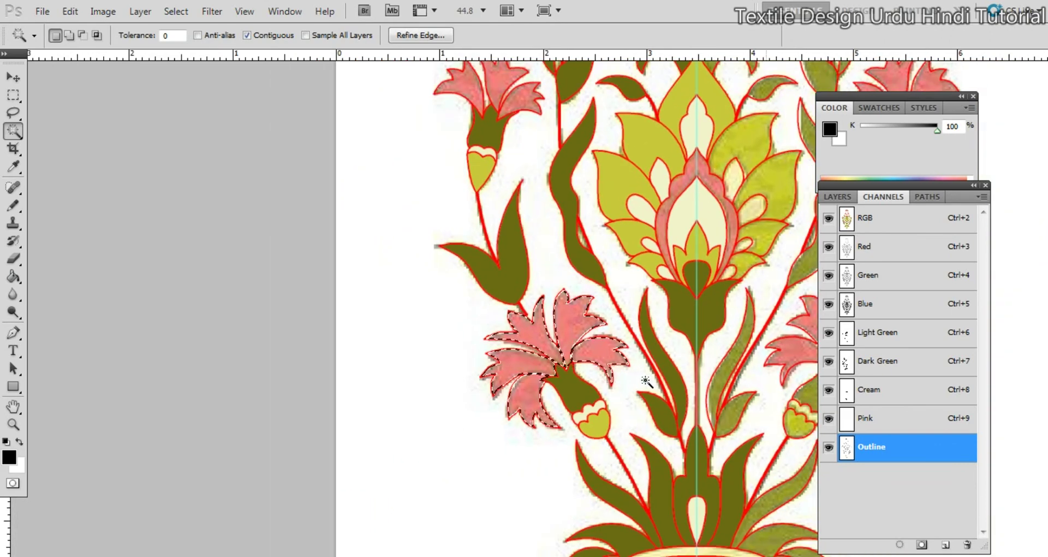
scroll(620, 373, "down", 2)
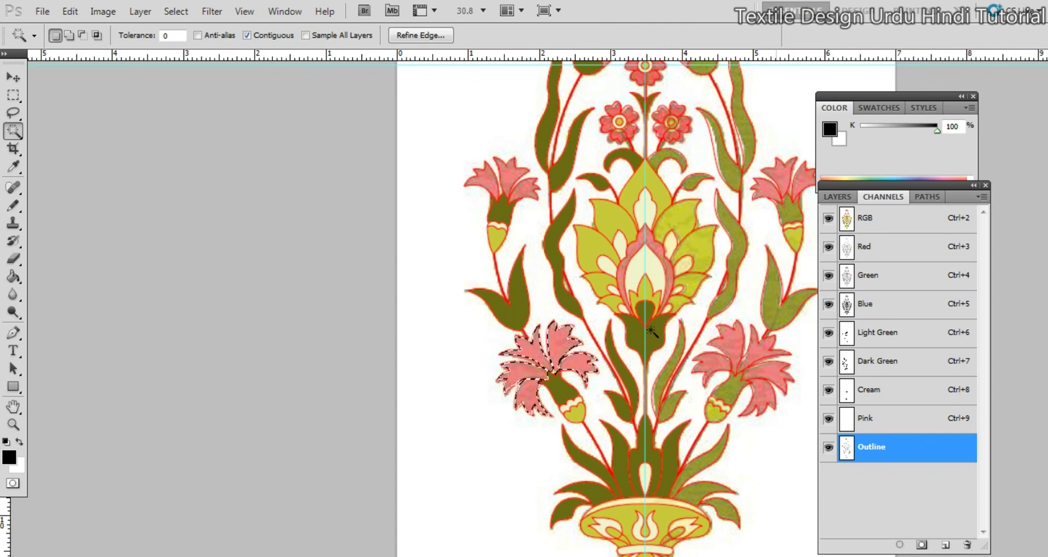
scroll(654, 312, "up", 5)
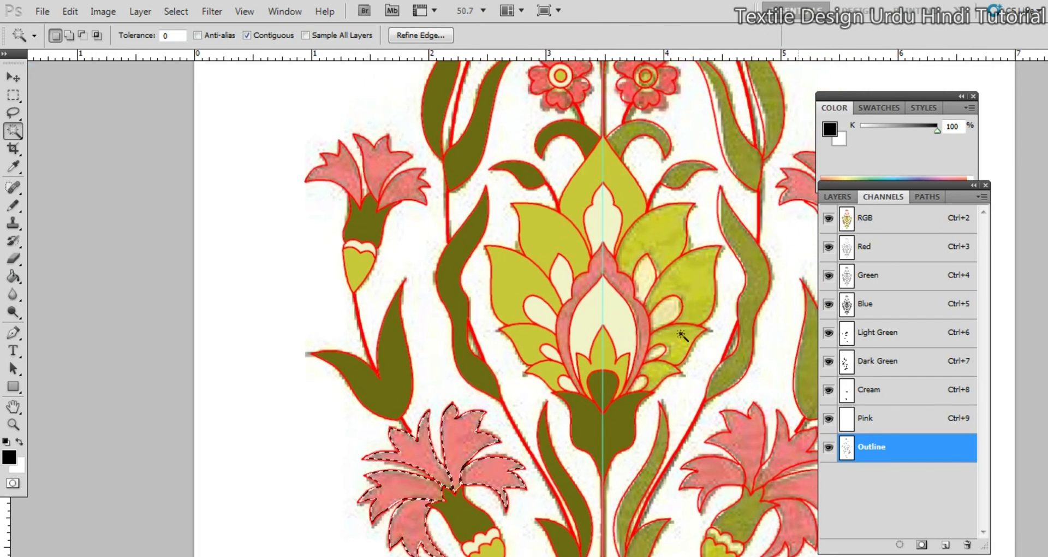
key("shift+w")
left_click_drag(614, 308, 617, 292)
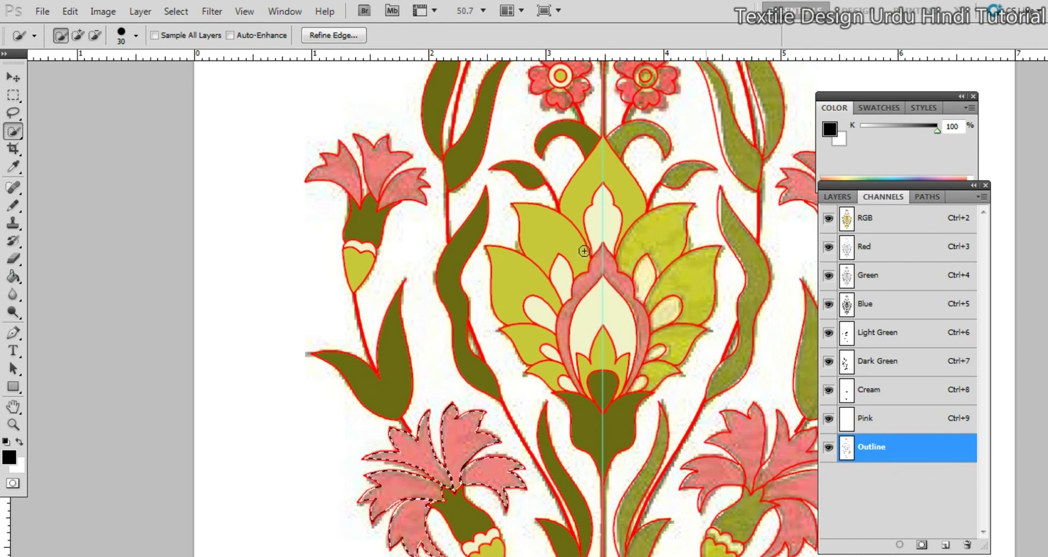
right_click(15, 137)
left_click(70, 145)
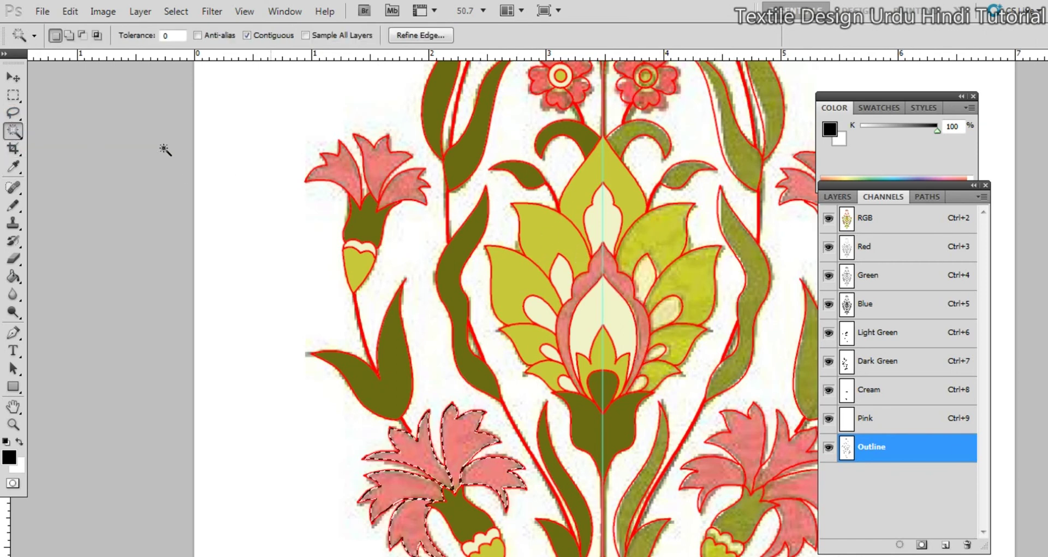
key("shift+w")
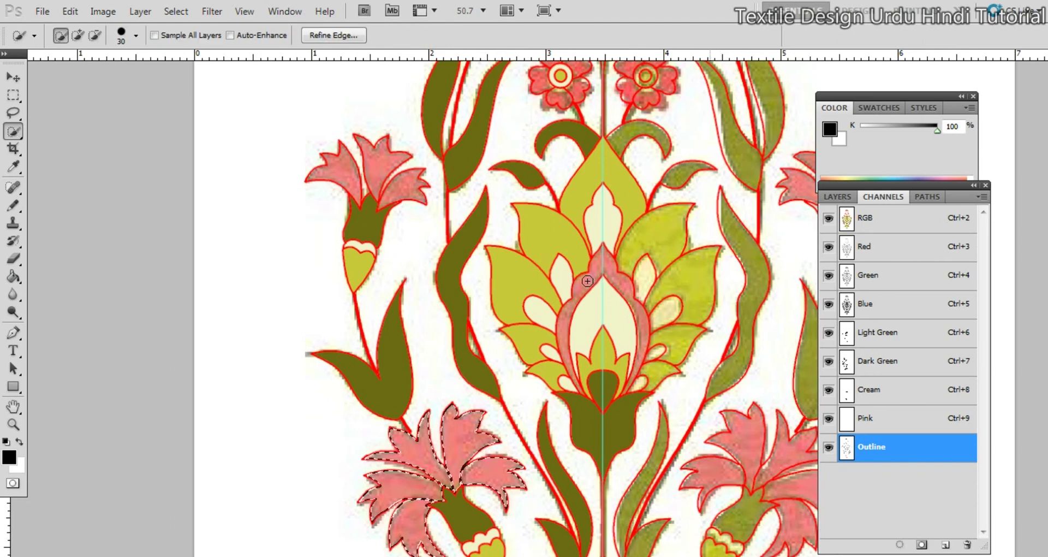
key("shift+w")
Add the central flower's pink border and the upper-left carnation's petals to the Magic Wand selection
left_click(581, 277)
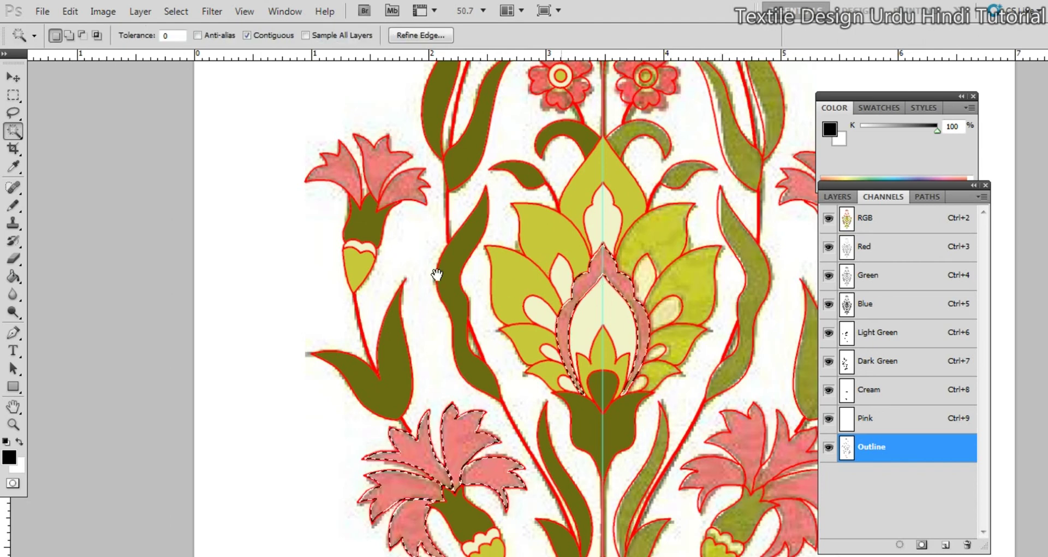
left_click_drag(436, 275, 494, 335)
left_click(395, 232)
left_click(435, 228)
left_click(464, 248)
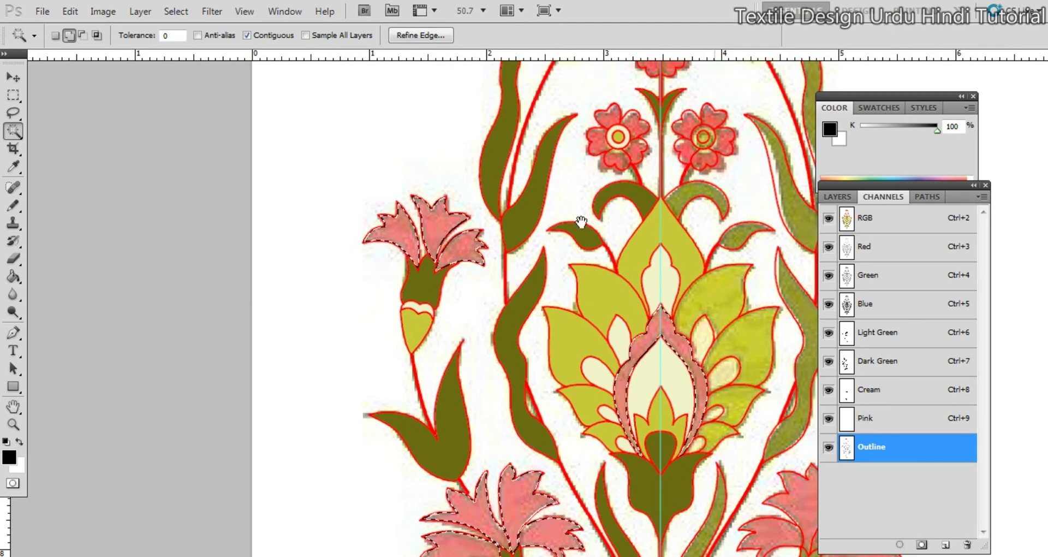
Add the petals of the left small flower and the middle small flower to the selection
left_click_drag(580, 222, 480, 344)
scroll(517, 262, "up", 5)
left_click_drag(507, 256, 498, 317)
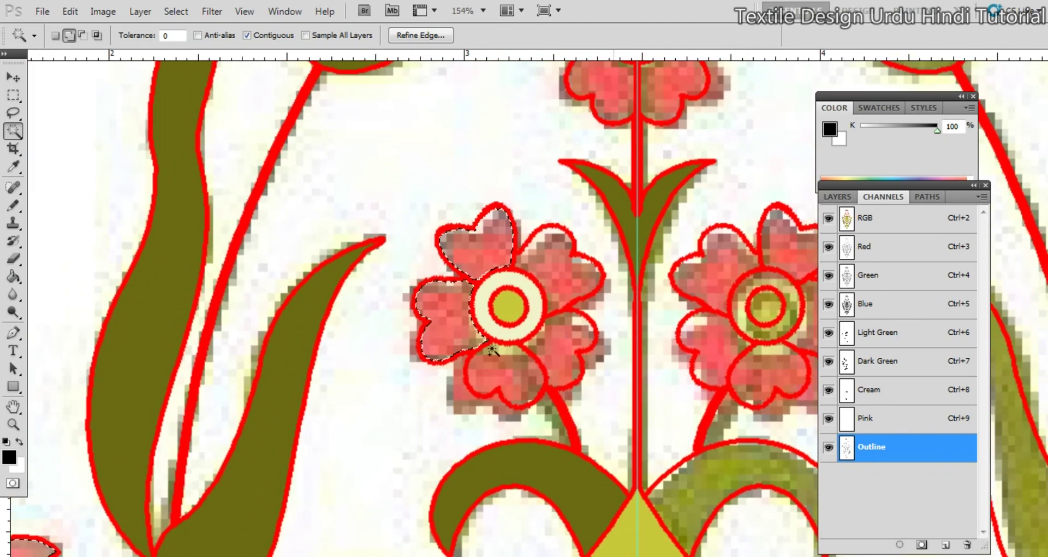
left_click_drag(602, 95, 539, 246)
left_click(516, 169, "shift")
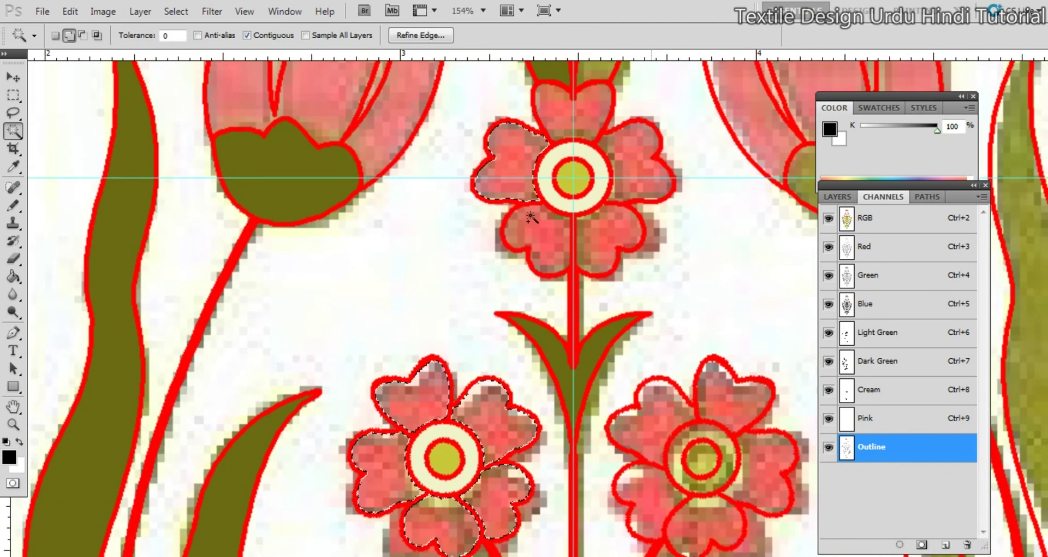
left_click(535, 224, "shift")
left_click(601, 229, "shift")
left_click(624, 155, "shift")
Add the left tulip's left and middle petals to the selection, undoing the attempt on its right petal
left_click_drag(445, 164, 517, 338)
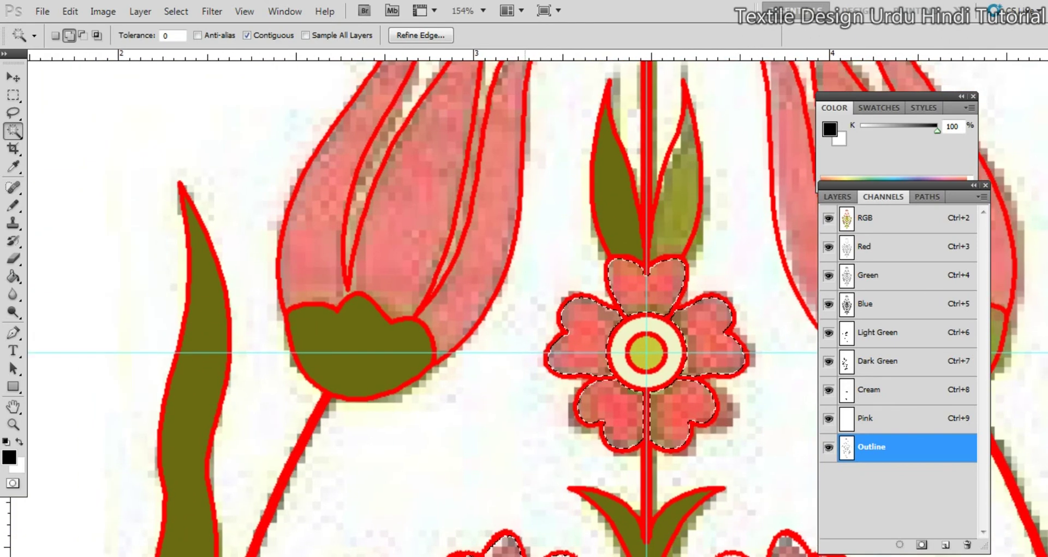
key("ctrl+z")
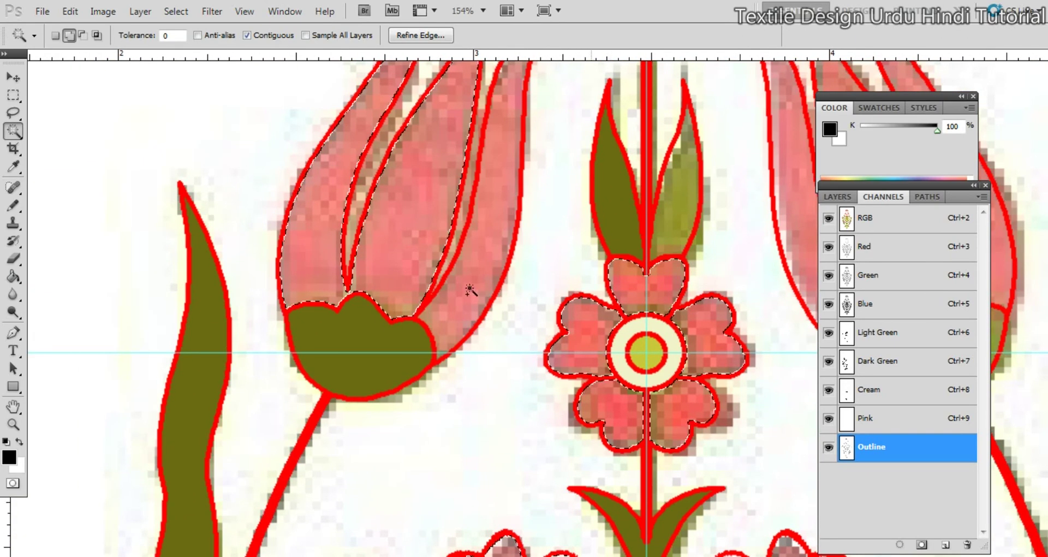
left_click(450, 272, "shift")
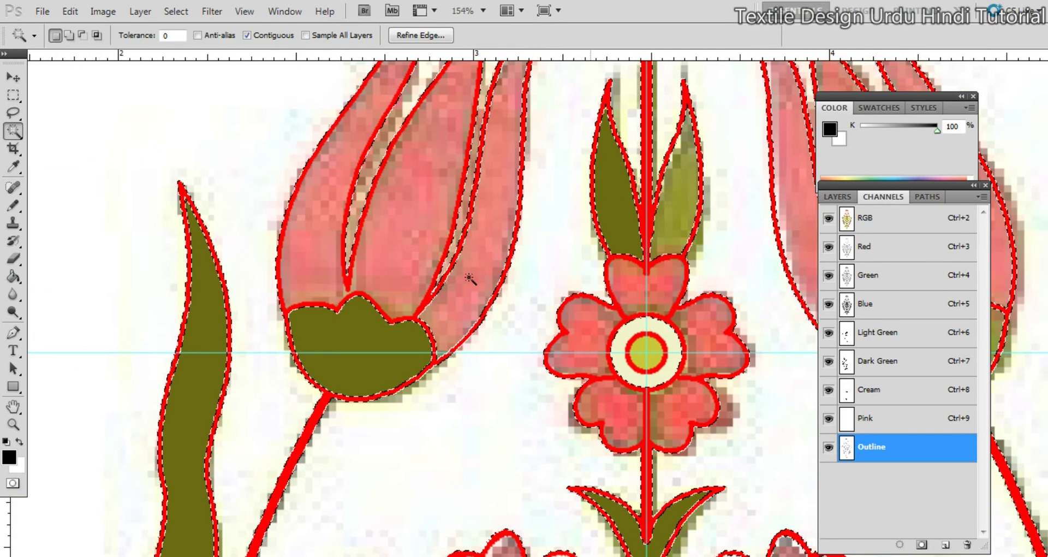
key("ctrl+z")
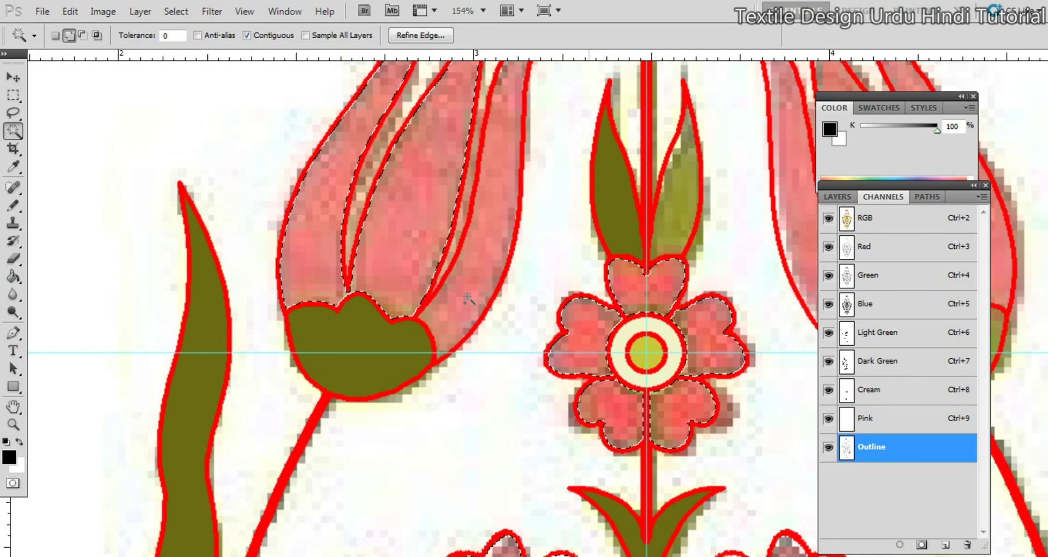
Add the top carnation's left petals and middle petal to the selection
scroll(577, 284, "down", 3)
scroll(597, 246, "up", 3)
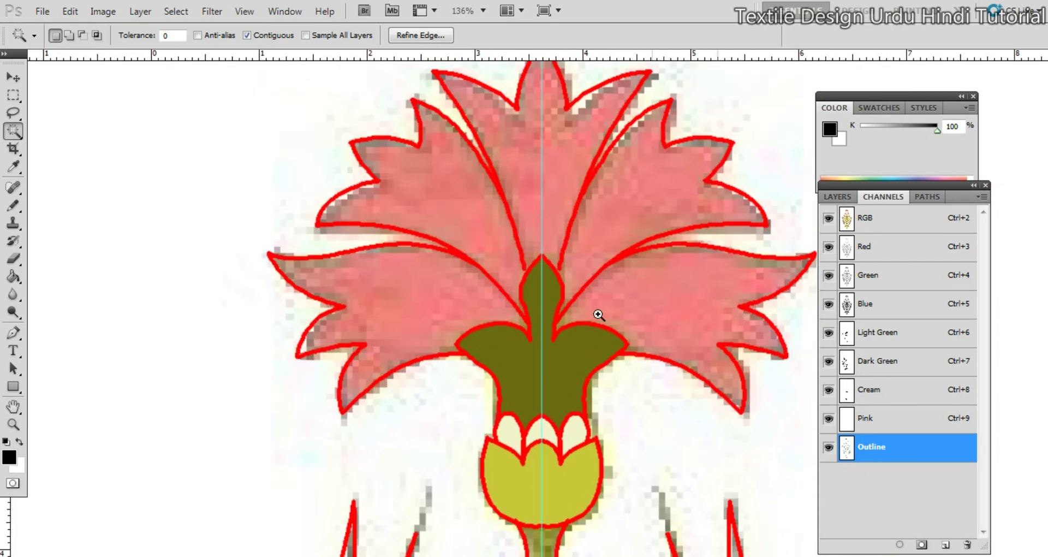
left_click(425, 289, "shift")
scroll(566, 329, "down", 5)
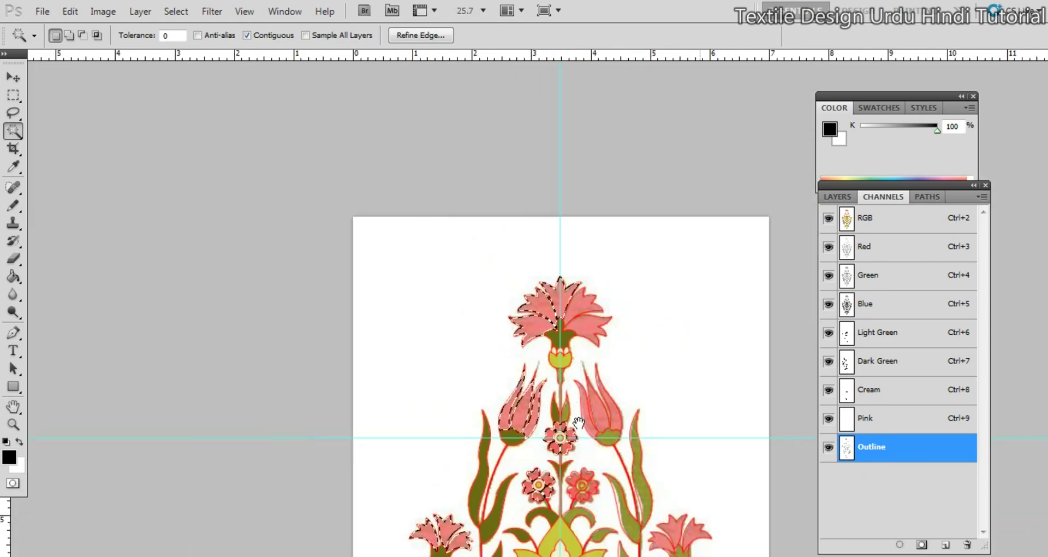
Fill the selected petals with black in the Pink channel and deselect
left_click_drag(599, 500, 563, 258)
left_click_drag(531, 450, 539, 345)
scroll(539, 354, "up", 2)
left_click_drag(543, 449, 552, 334)
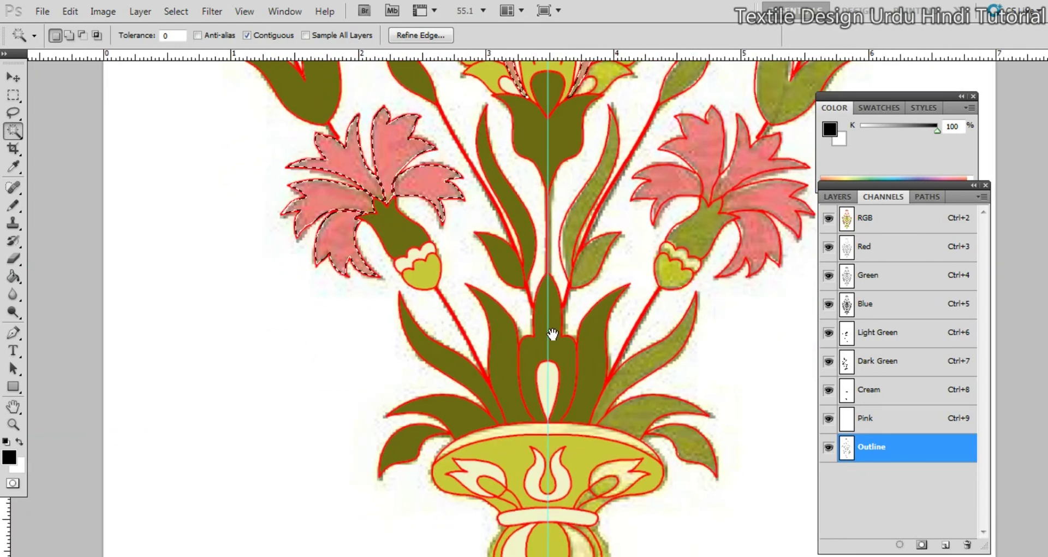
left_click_drag(564, 376, 548, 398)
left_click(902, 431)
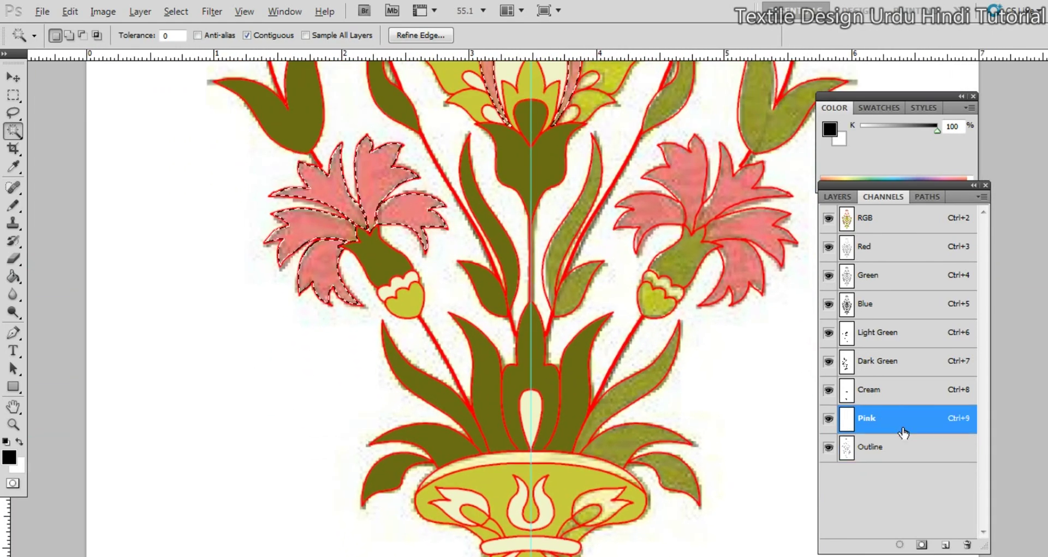
key("ctrl+d")
key("ctrl+minus")
key("ctrl+minus")
key("ctrl+minus")
key("ctrl+minus")
key("ctrl+minus")
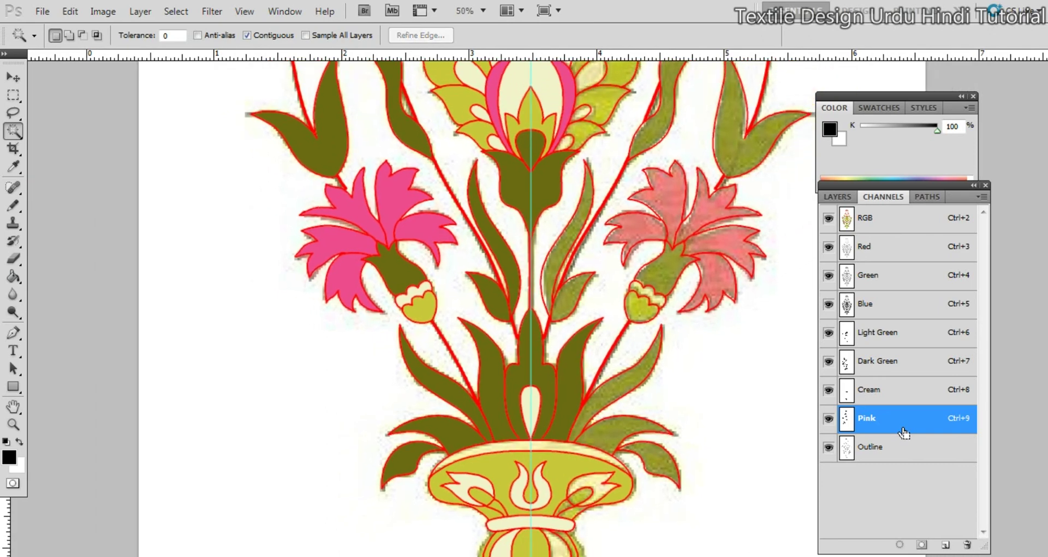
Hide the RGB channels so only the spot channels show, and check the top carnation's base for unfilled areas
key("grave")
scroll(573, 413, "up", 1)
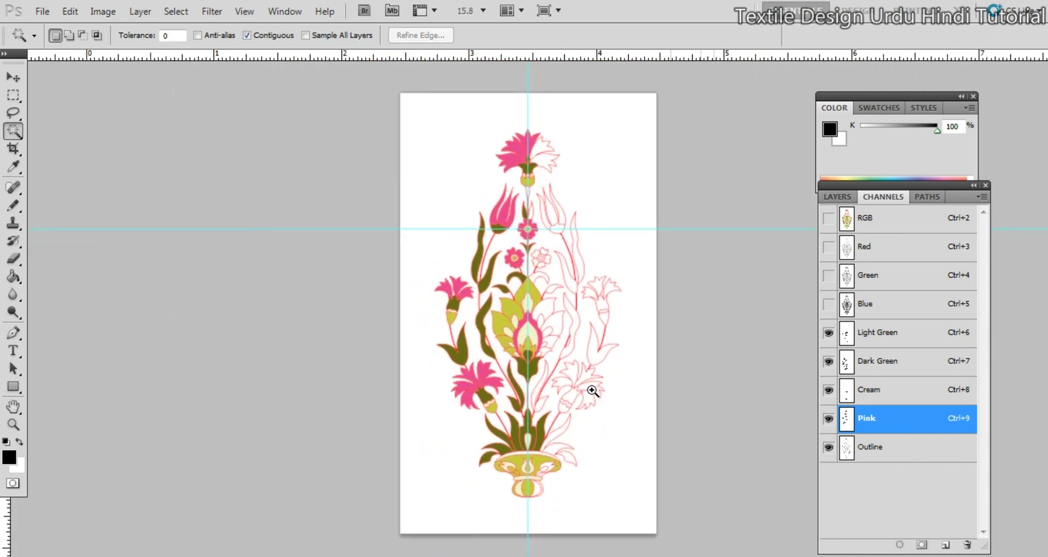
left_click_drag(542, 334, 596, 332)
left_click_drag(535, 248, 559, 460)
left_click_drag(577, 412, 531, 402)
left_click_drag(545, 268, 664, 263)
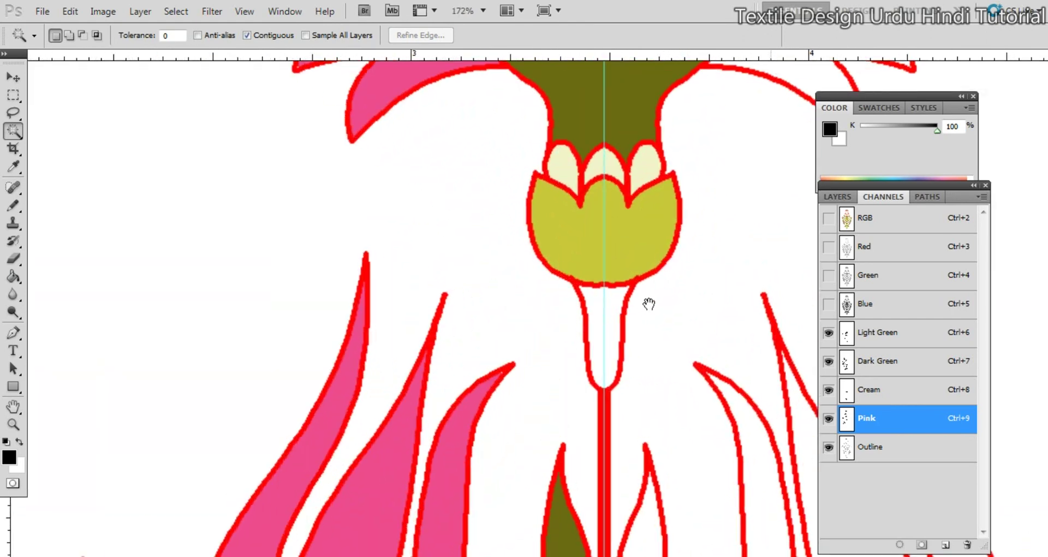
Select the stem piece below the top carnation's cup using the Outline channel, fill it with black in the Dark Green channel and deselect
key("grave")
key("grave")
key("q")
key("q")
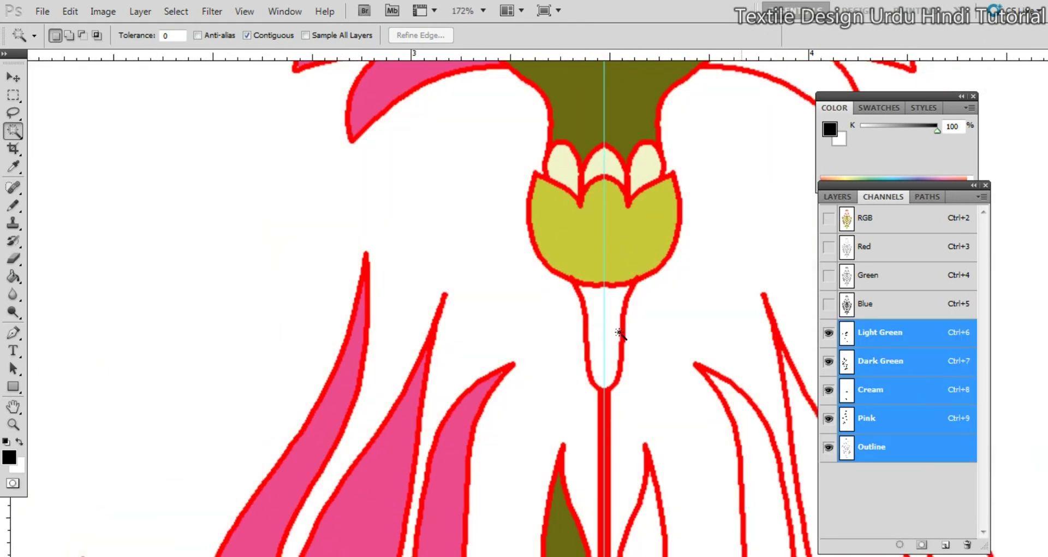
left_click(855, 449)
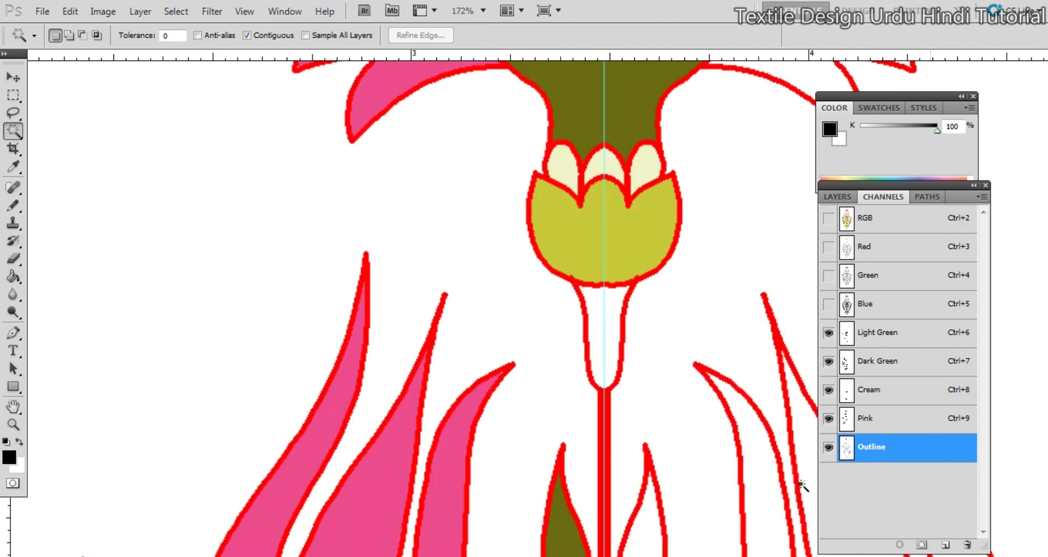
left_click(601, 327)
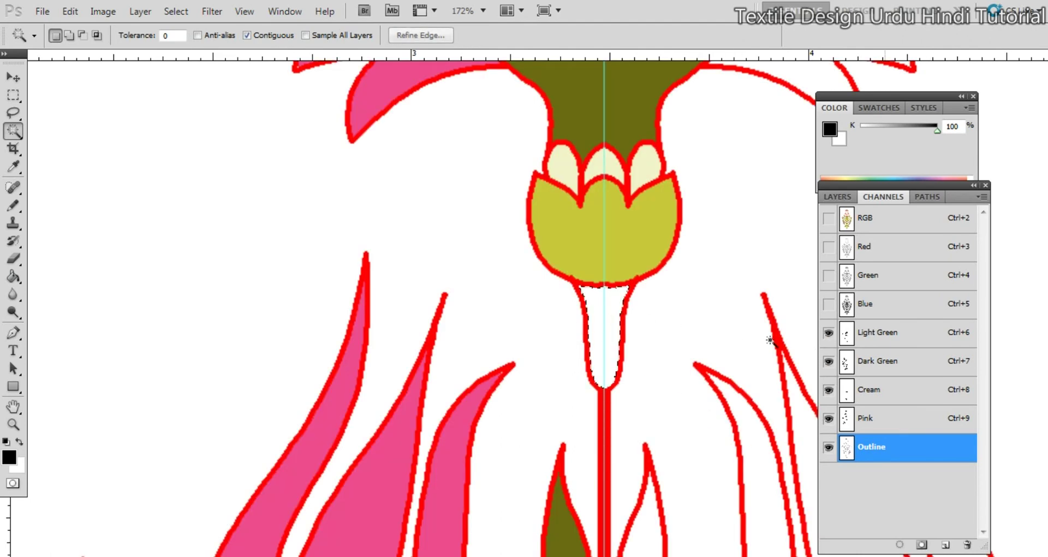
left_click(898, 370)
key("alt+BackSpace")
key("ctrl+d")
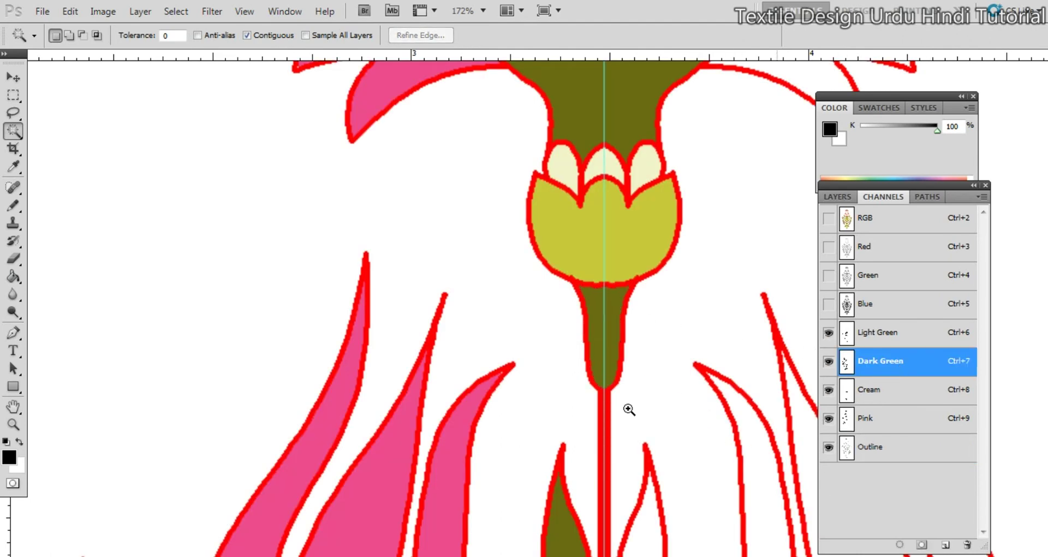
Select the motif's left half with a rectangular marquee that ends at the vertical centre guide
left_click(665, 403, "alt")
left_click_drag(664, 475, 608, 281)
left_click(636, 395, "alt")
left_click_drag(644, 385, 602, 361)
key("m")
left_click_drag(467, 191, 663, 513)
left_click_drag(592, 516, 597, 524)
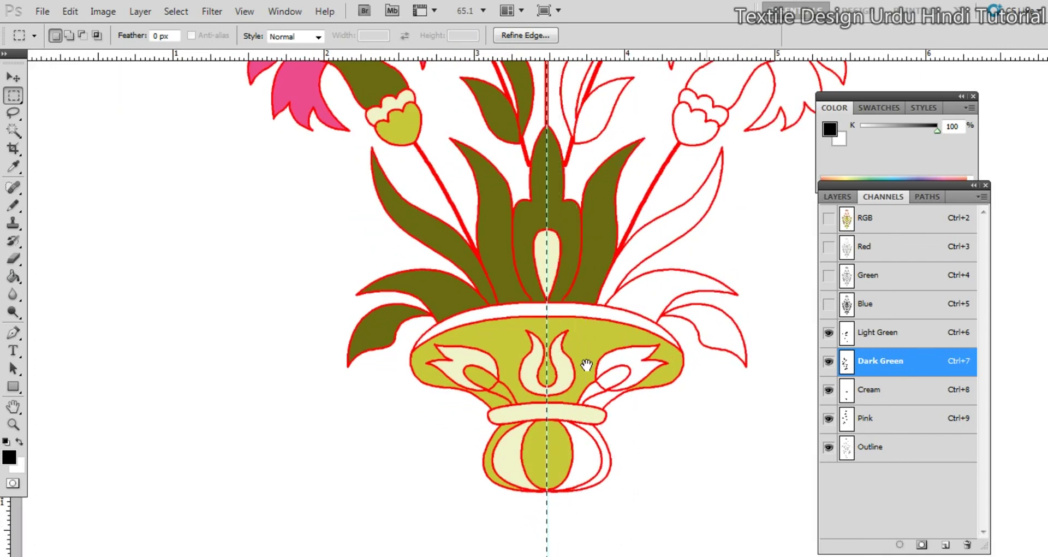
scroll(585, 363, "down", 5)
left_click_drag(548, 223, 535, 399)
scroll(547, 374, "down", 3)
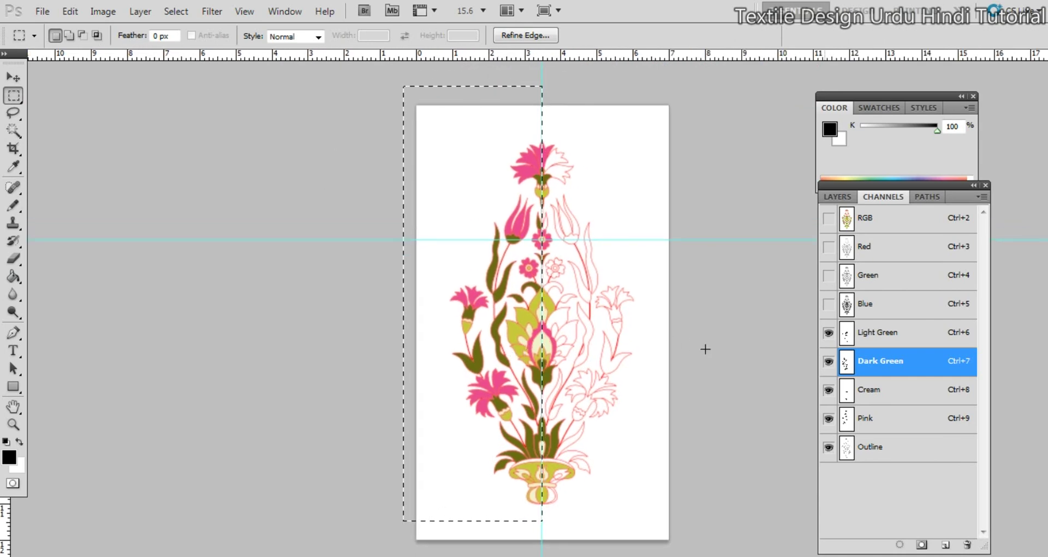
Make the Light Green, Dark Green, Cream, Pink and Outline channels active together, trying both individual selection and switching Quick Mask on and off
left_click(922, 333)
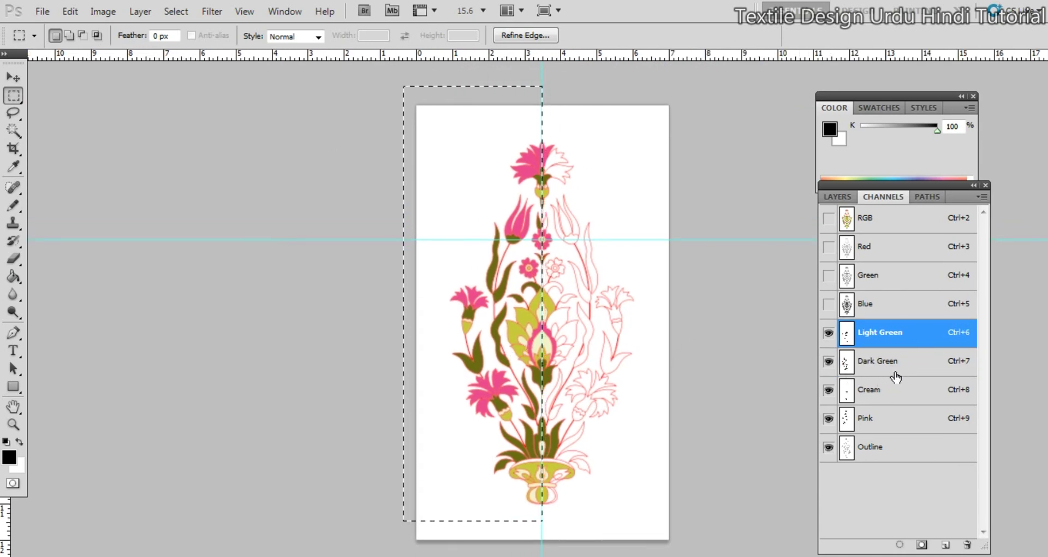
left_click(896, 365, "shift")
left_click(889, 390, "shift")
left_click(885, 419, "shift")
left_click(885, 456, "shift")
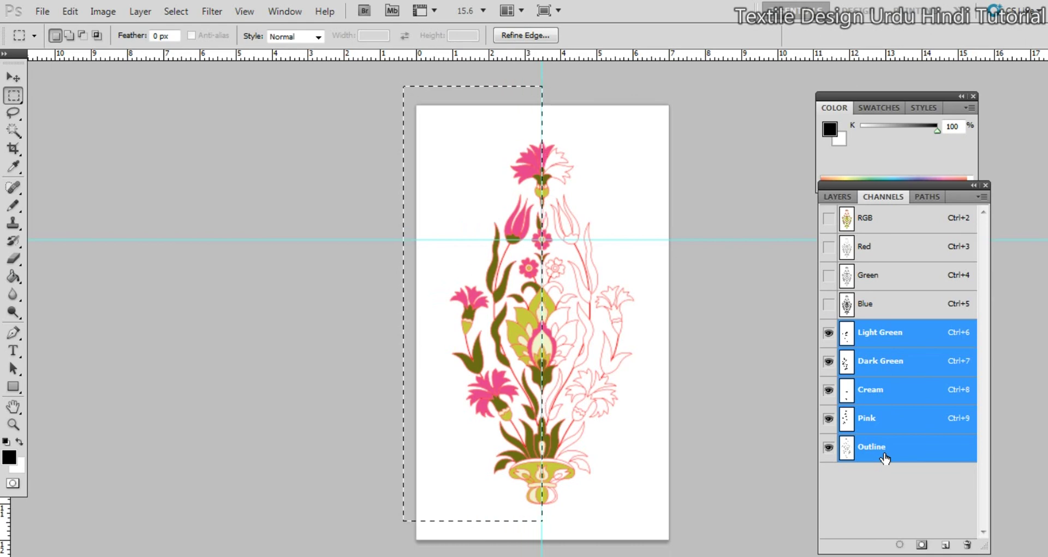
left_click(871, 447)
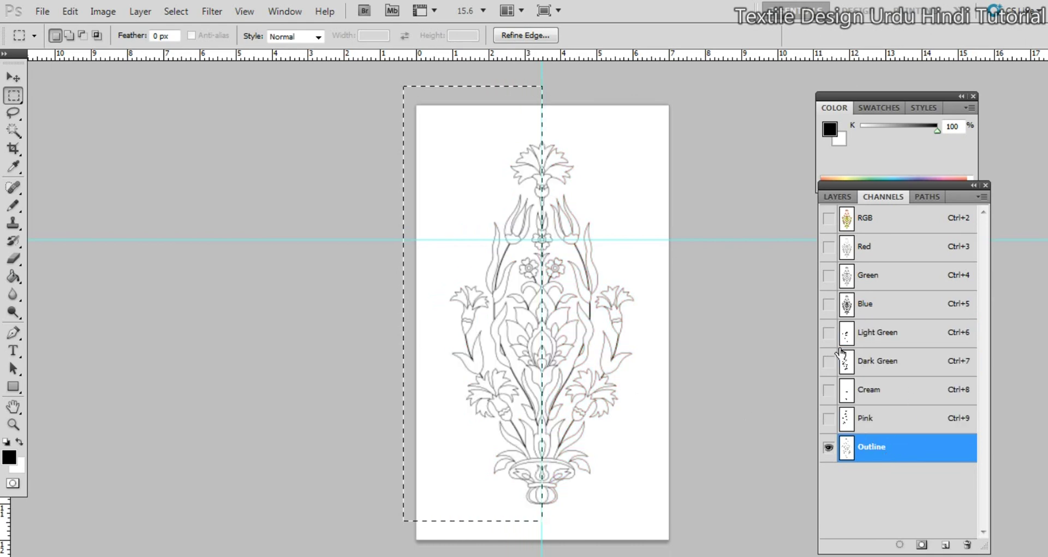
left_click(905, 344)
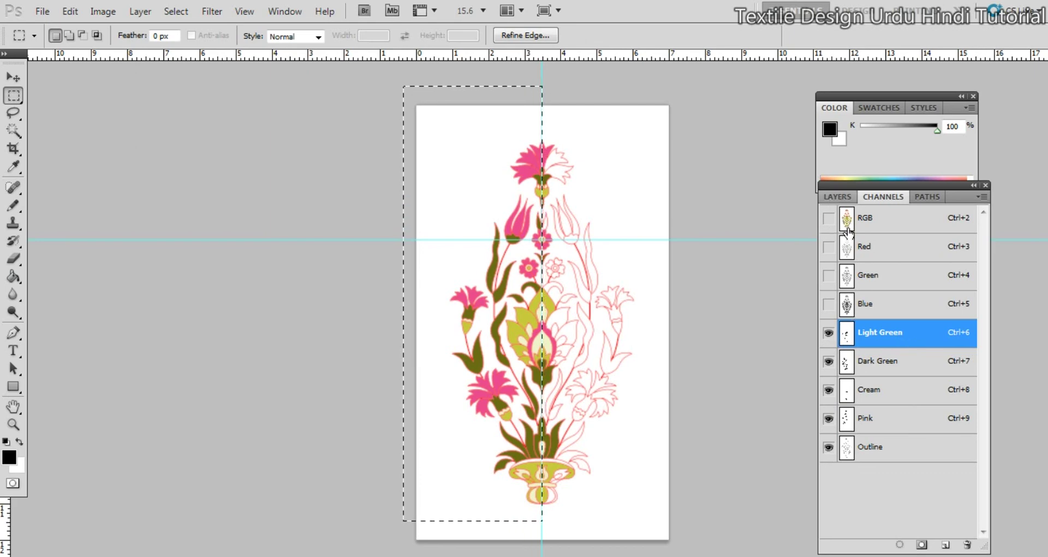
key("q")
key("q")
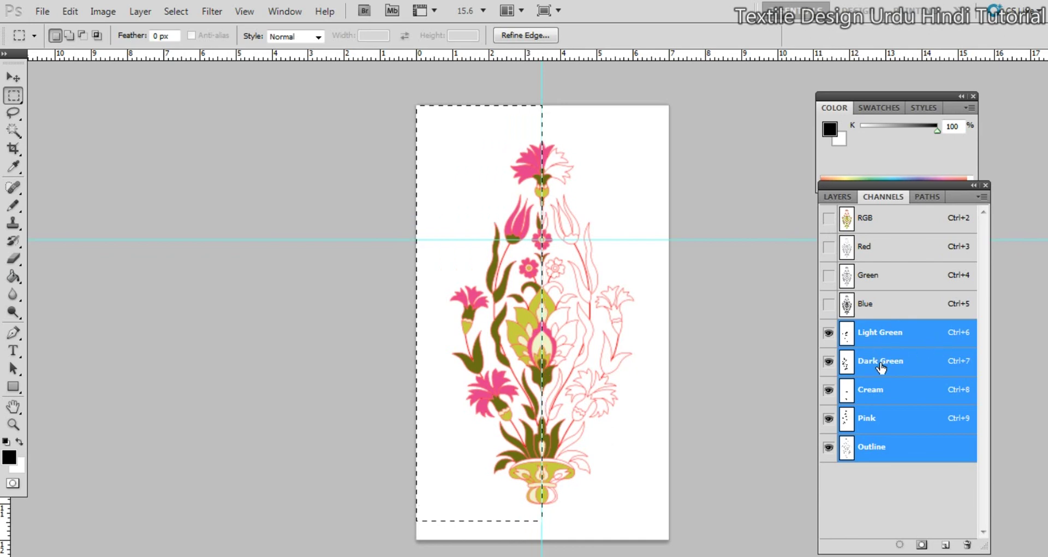
Show the hidden Dark Green and Cream channels again and make Dark Green the only active channel
key("ctrl+7")
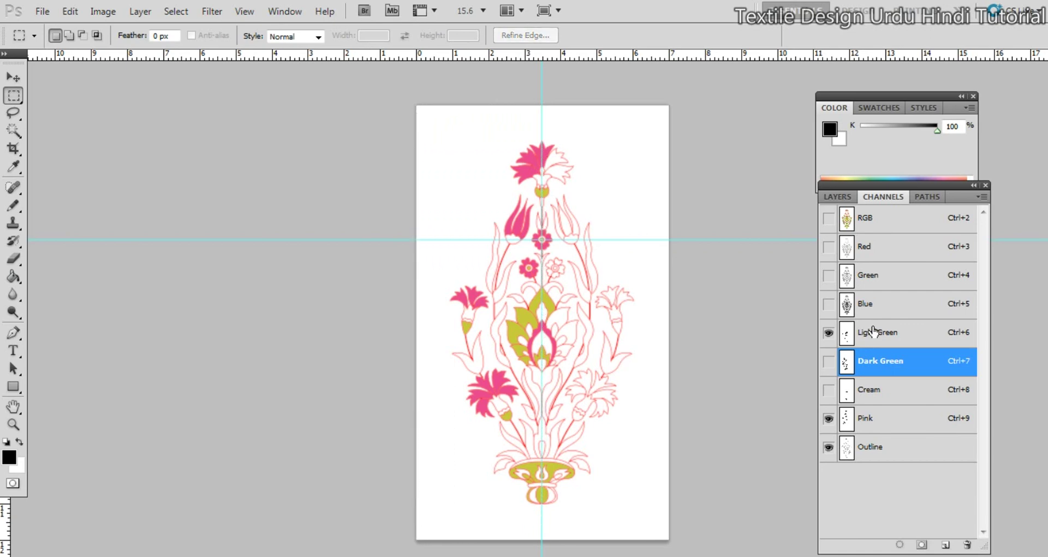
left_click(873, 330)
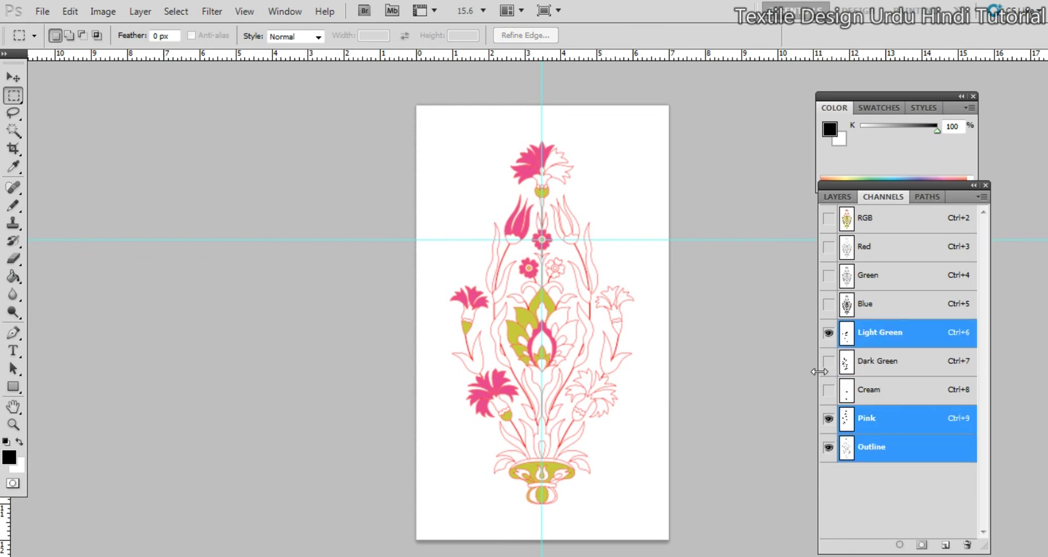
left_click_drag(818, 371, 838, 391)
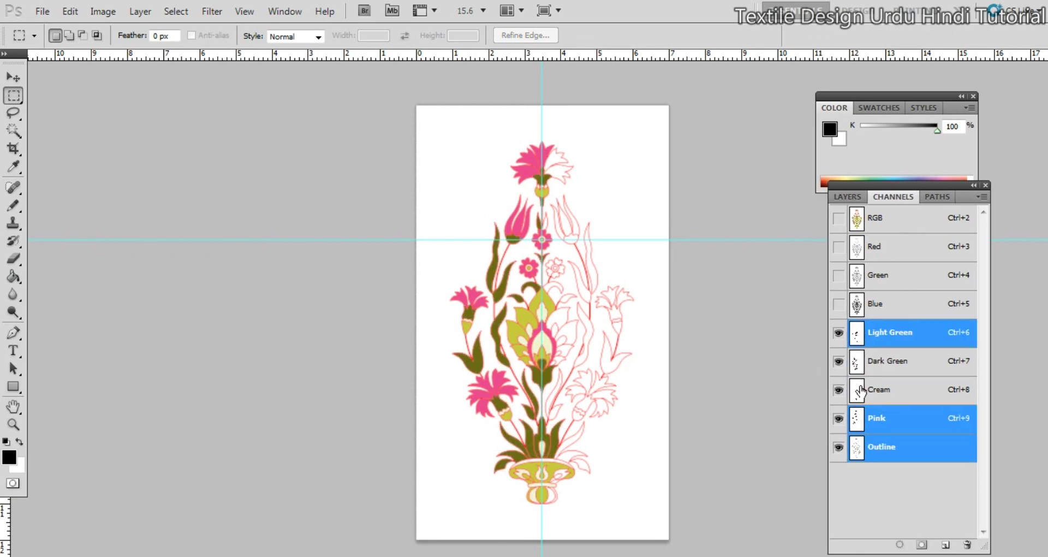
left_click(875, 361)
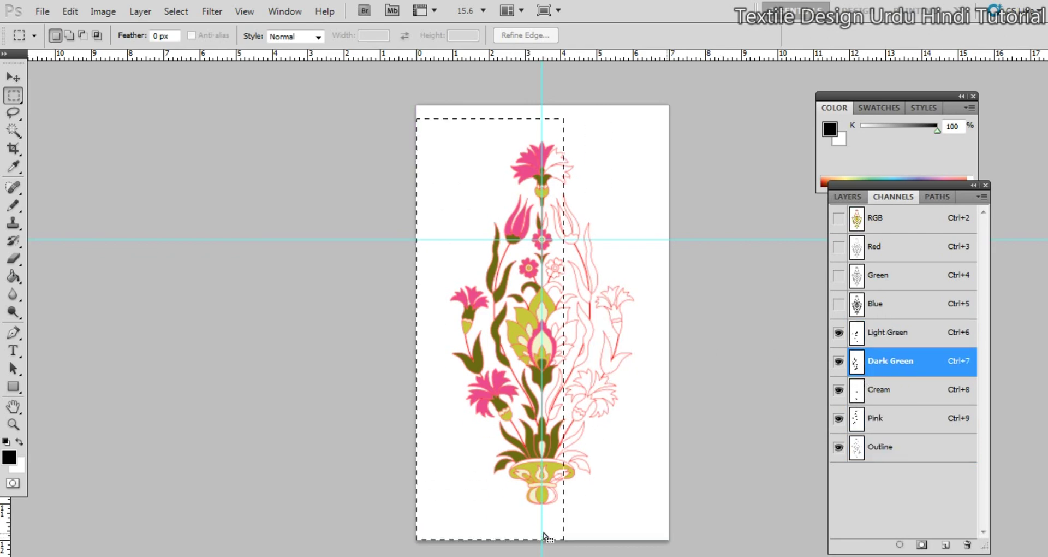
Marquee roughly the left half and switch Quick Mask on and off to activate all five spot channels
left_click_drag(544, 538, 529, 524)
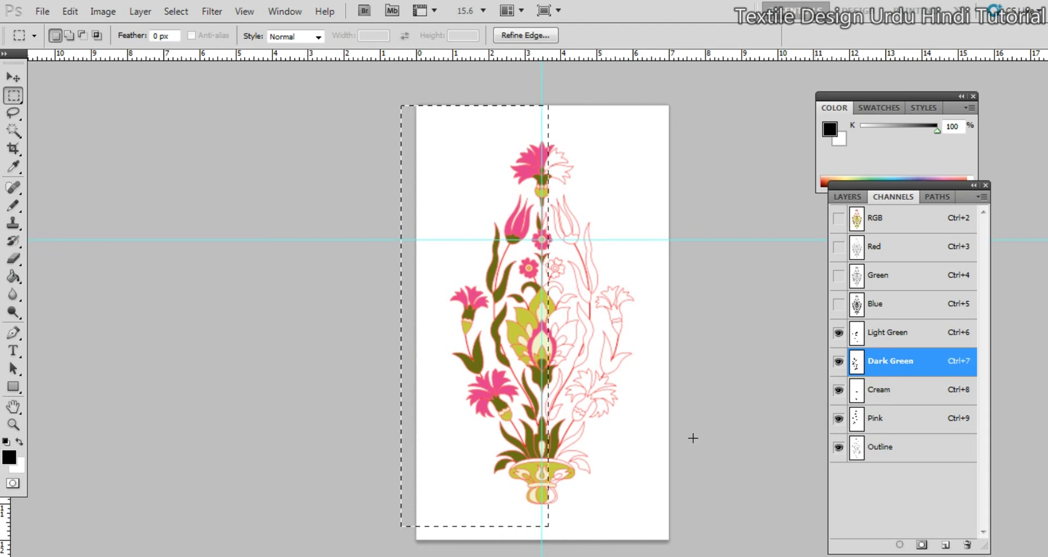
key("q")
key("q")
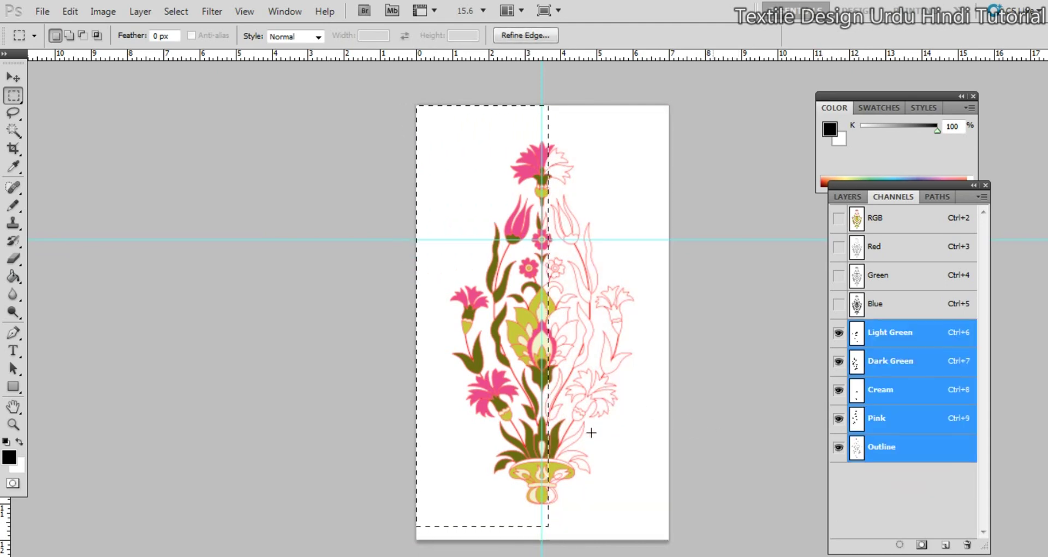
Replace the rough selection with a marquee over the left half whose edge sits exactly on the vertical centre guide
key("ctrl+d")
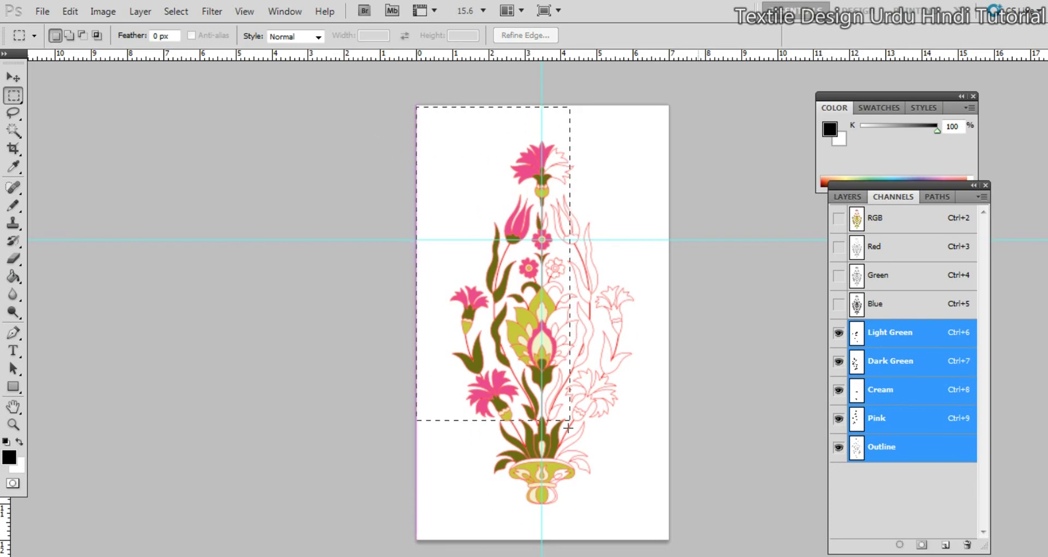
left_click_drag(561, 539, 557, 539)
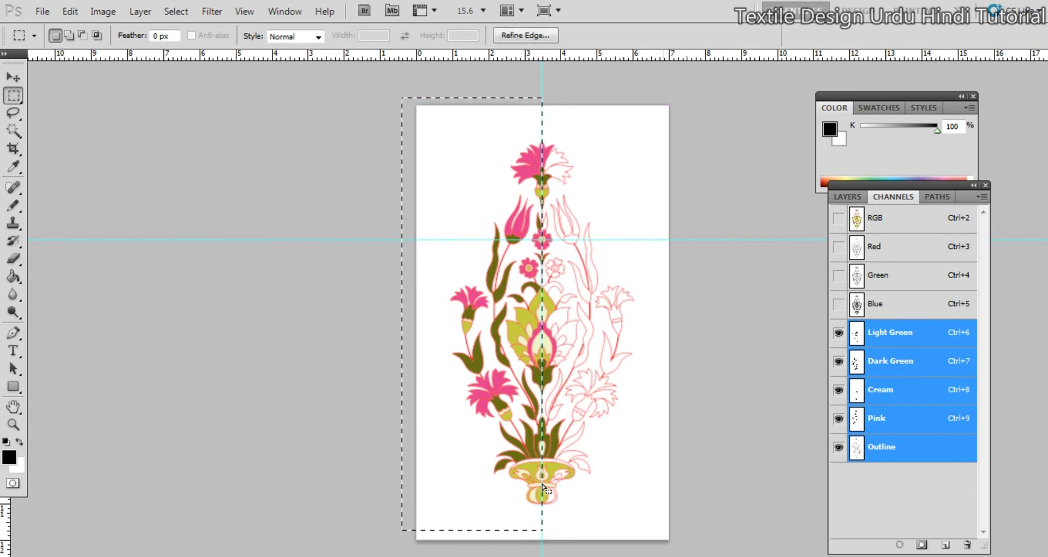
left_click_drag(525, 450, 747, 399)
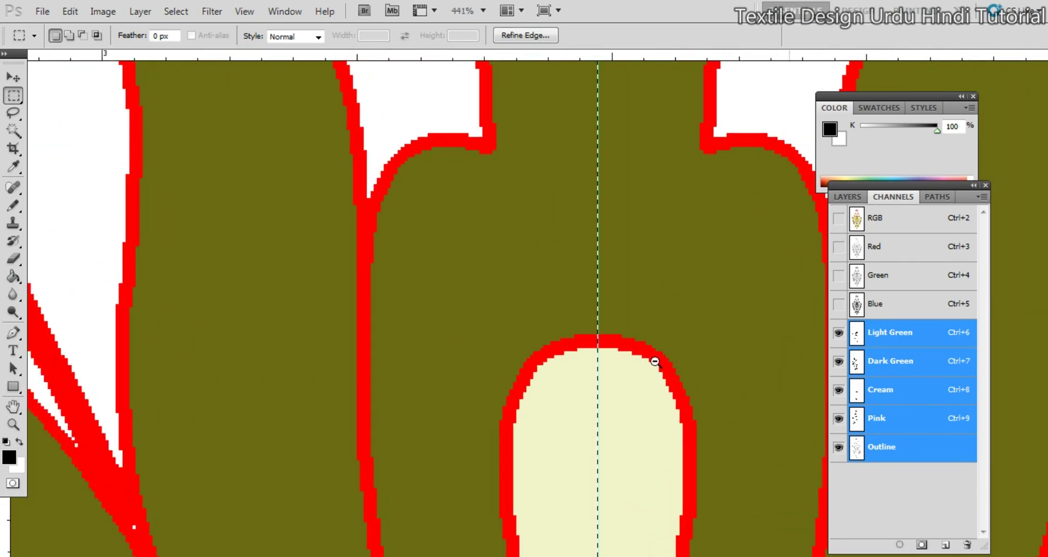
left_click_drag(658, 362, 580, 323)
left_click_drag(665, 282, 573, 362)
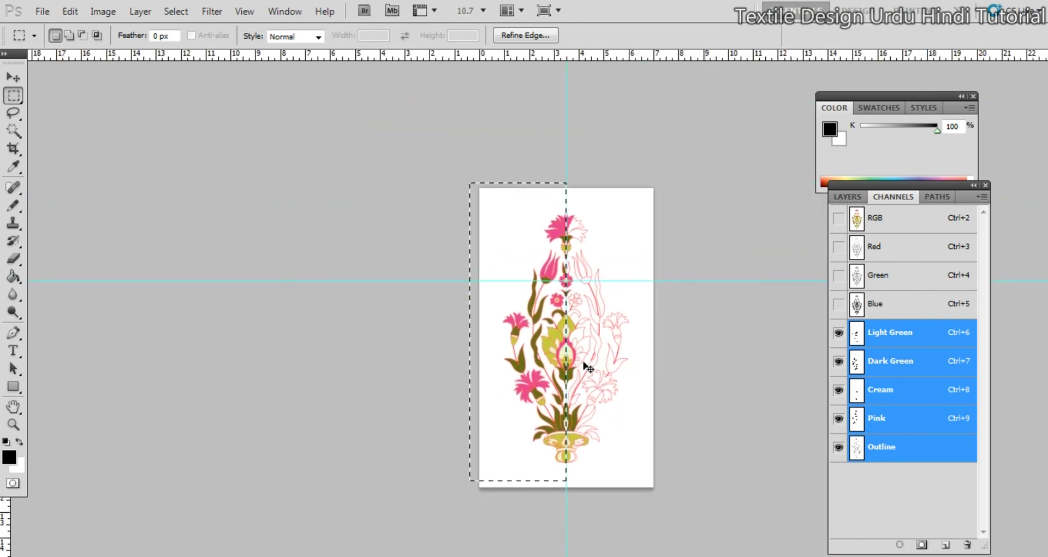
Free-transform a copy of the left half, set its reference point on the centre guide, flip it horizontally onto the right half and deselect
key("ctrl+t")
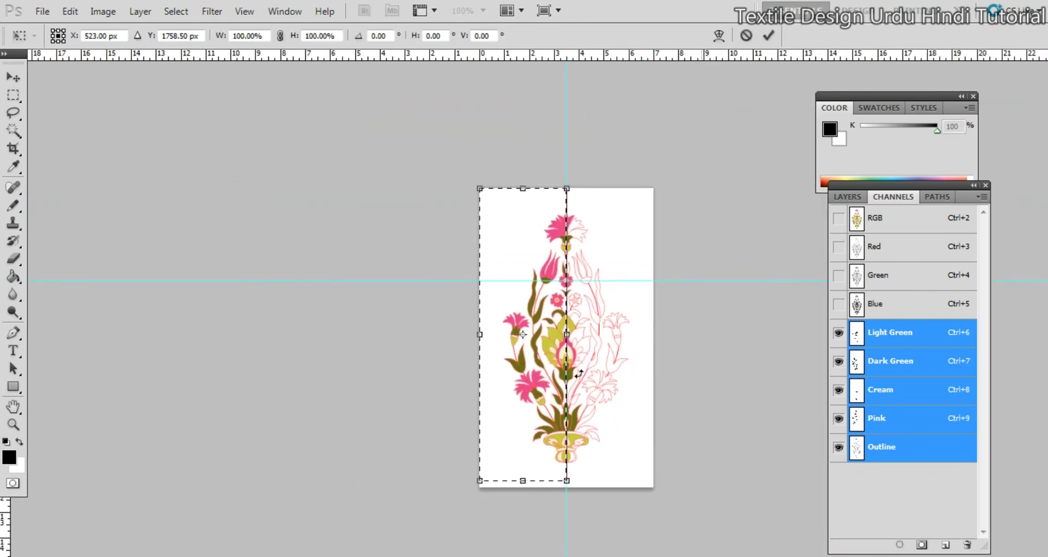
left_click_drag(521, 336, 566, 334)
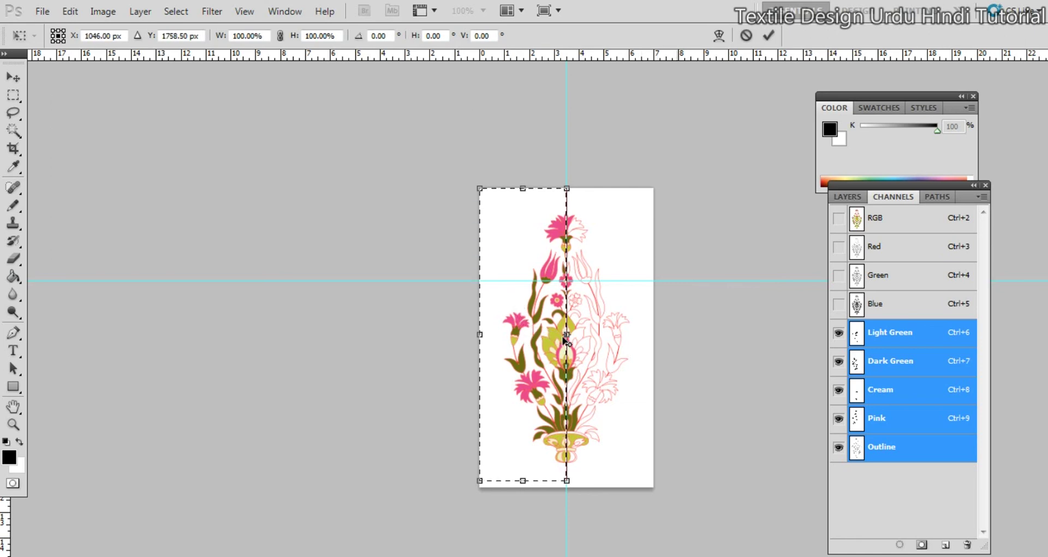
right_click(596, 316)
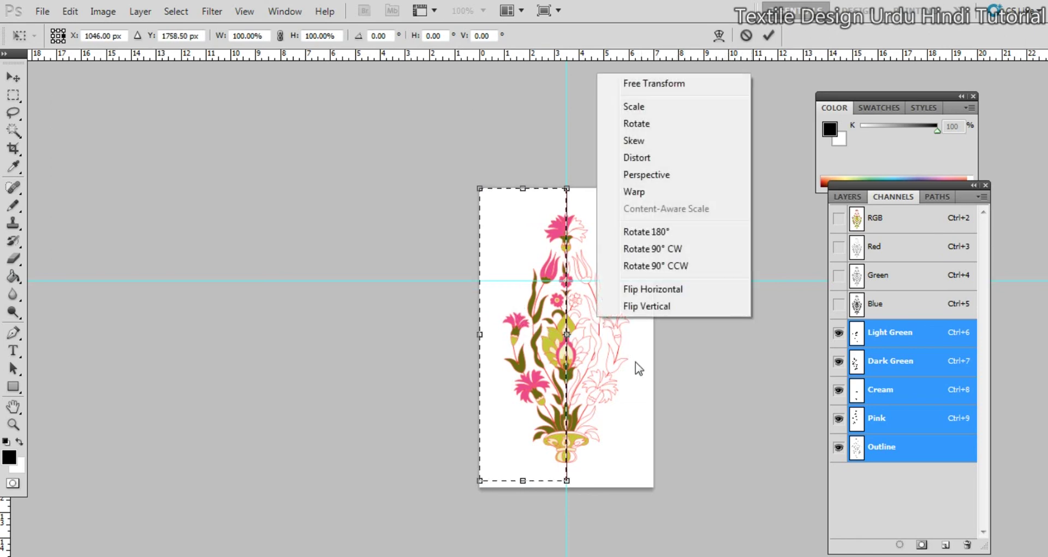
left_click(656, 293)
key("Return")
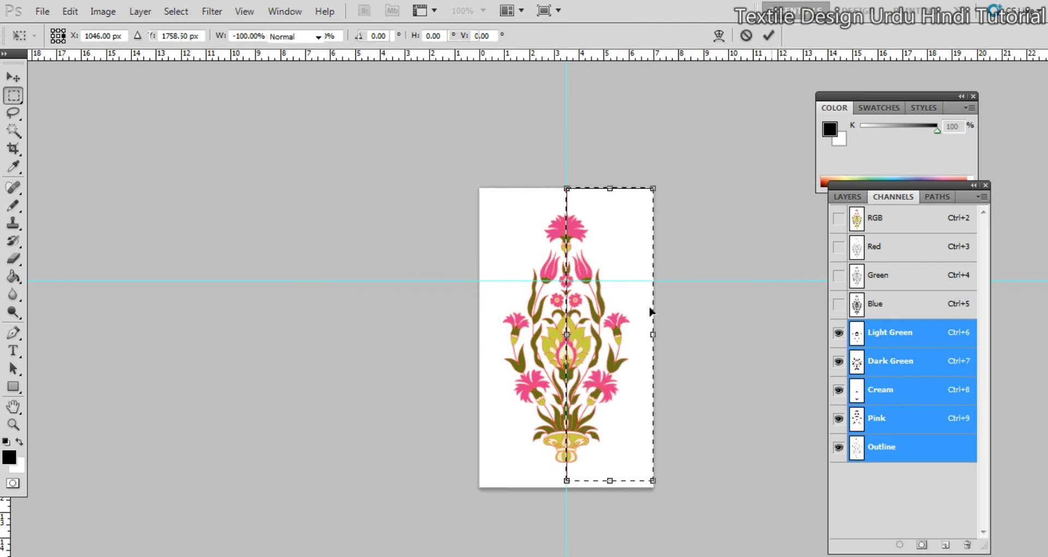
left_click_drag(578, 371, 636, 375)
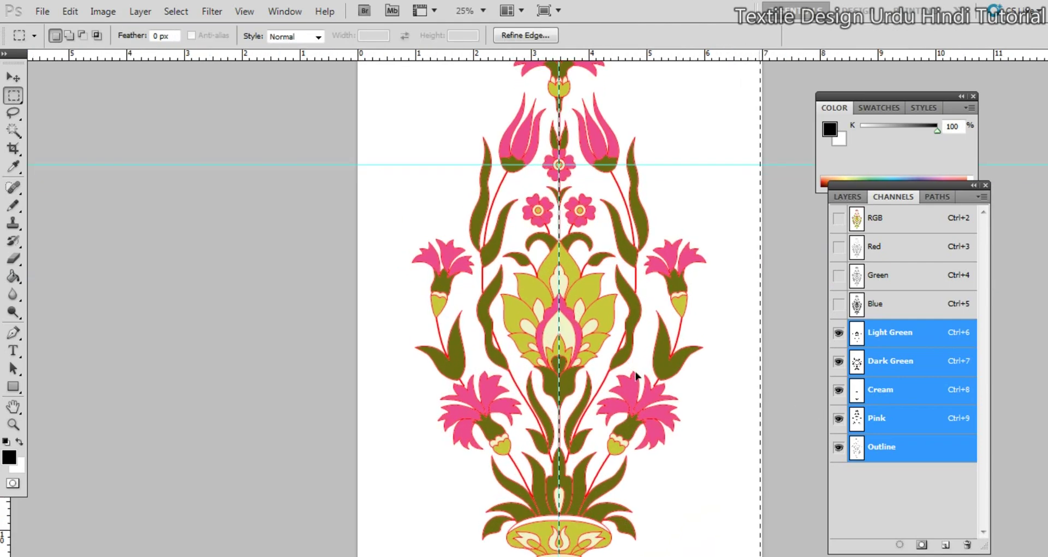
key("ctrl+d")
Make Outline the only active channel and show the Light Green, Dark Green, Cream and Pink channels with it
mouse_move(575, 384)
left_mouse_down()
mouse_move(643, 412)
mouse_move(632, 336)
mouse_move(557, 359)
mouse_move(593, 383)
left_mouse_up()
left_click_drag(594, 384, 568, 360)
left_click_drag(721, 357, 702, 360)
left_click(931, 455)
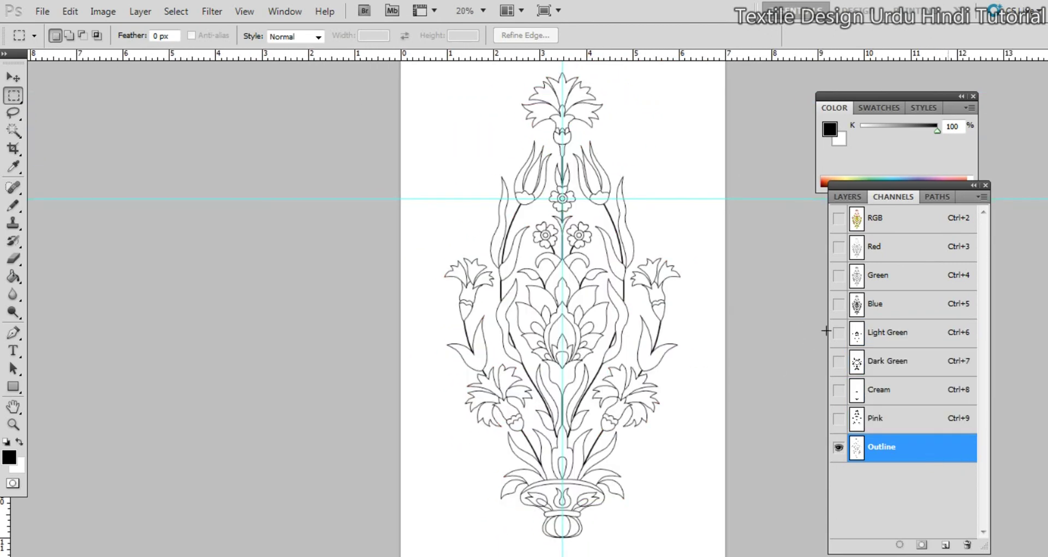
left_click_drag(839, 332, 838, 417)
Change the Outline spot channel's ink colour to a very dark green
double_click(934, 451)
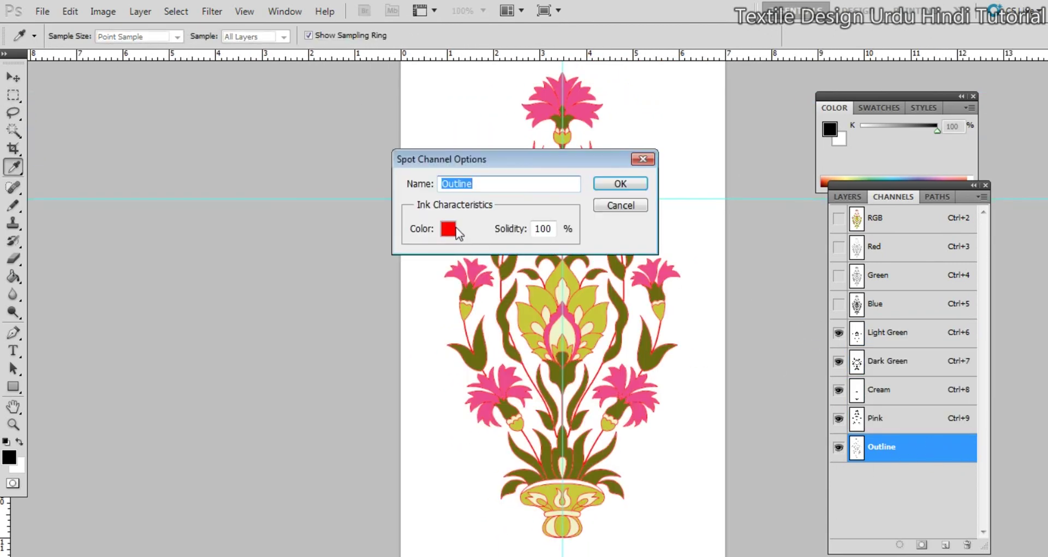
left_click(448, 228)
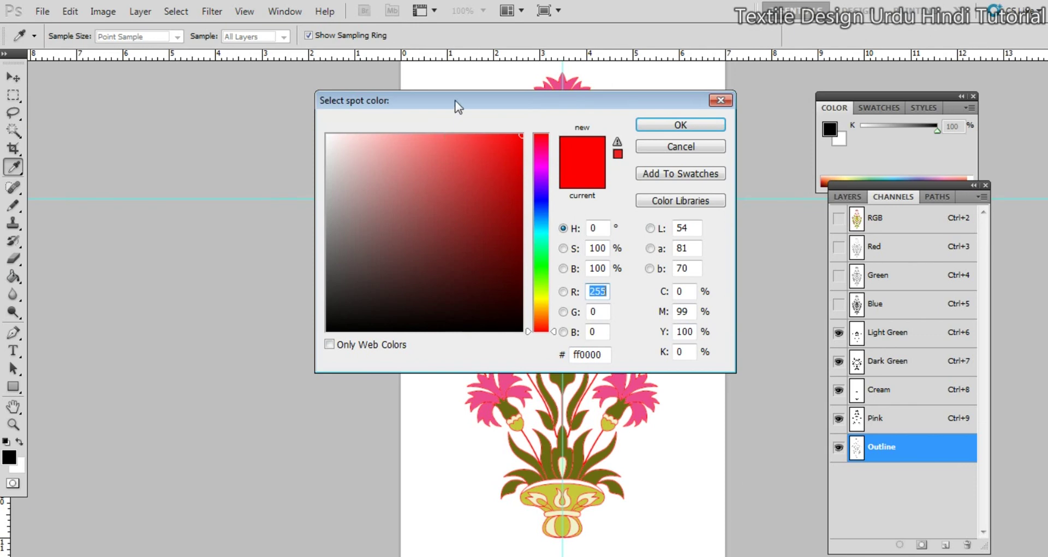
left_click_drag(457, 107, 795, 122)
mouse_move(814, 234)
left_mouse_down()
mouse_move(820, 294)
mouse_move(804, 372)
mouse_move(853, 350)
mouse_move(847, 296)
mouse_move(767, 221)
mouse_move(733, 237)
mouse_move(736, 246)
left_mouse_up()
left_click(877, 287)
left_click_drag(792, 289, 825, 305)
left_click(1019, 143)
left_click(631, 183)
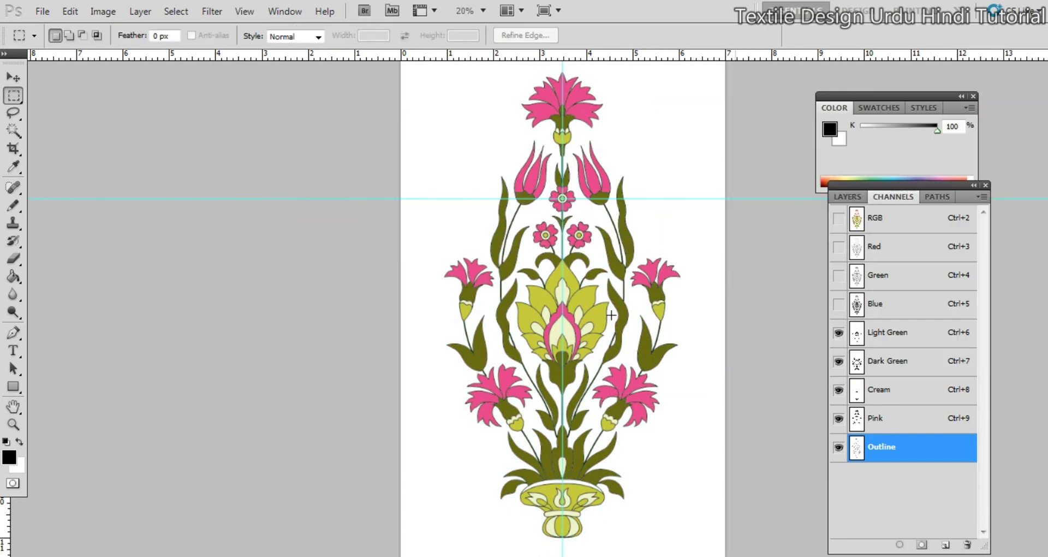
Examine the recoloured outlines around the vase, lower leaves and carnations at closer range
left_click_drag(558, 465, 704, 447)
left_click_drag(704, 450, 582, 374)
scroll(582, 374, "up", 3)
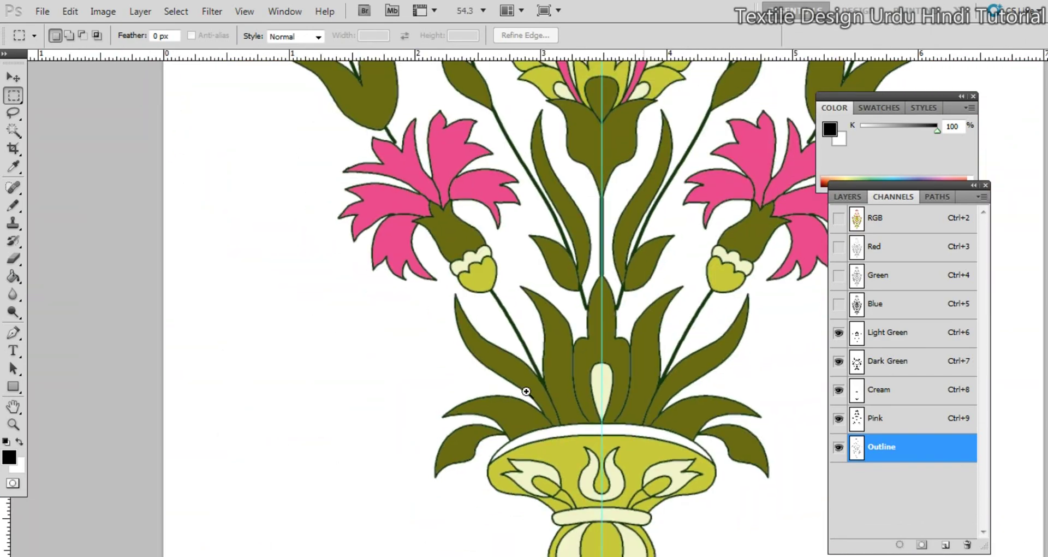
scroll(630, 384, "down", 8)
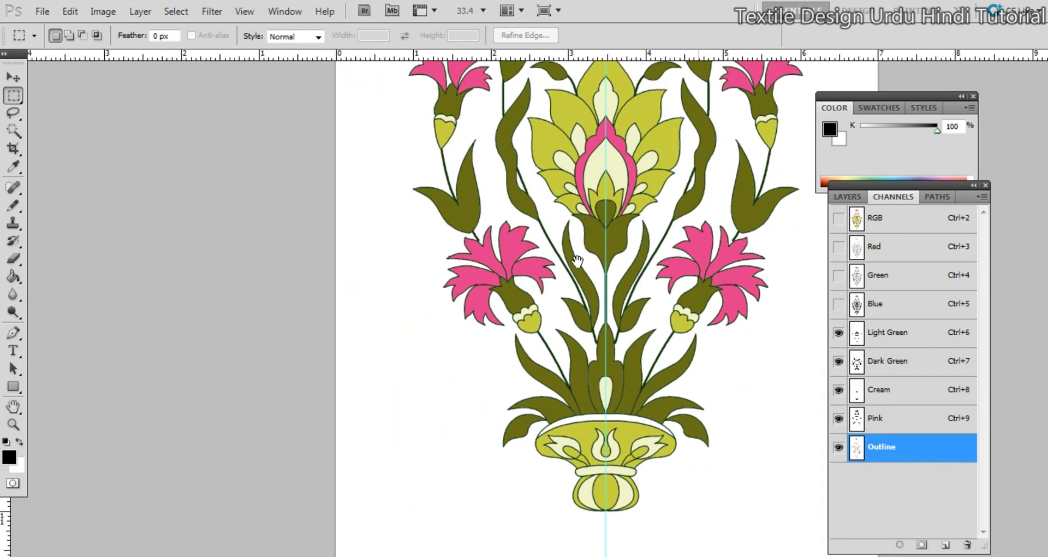
scroll(597, 378, "up", 1)
scroll(628, 383, "up", 2)
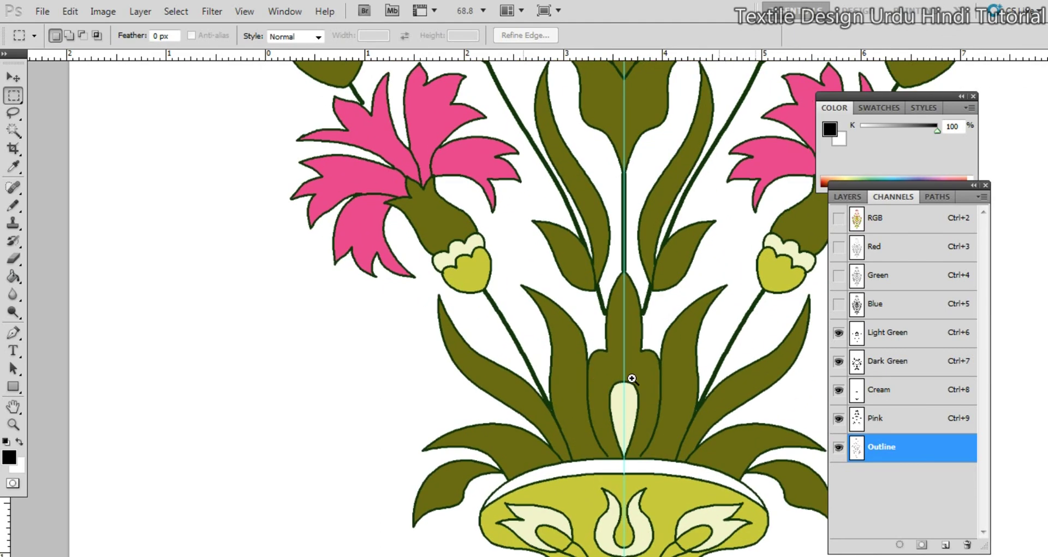
Add a spot channel named Outline and place it directly above the Light Green channel
scroll(609, 318, "down", 4)
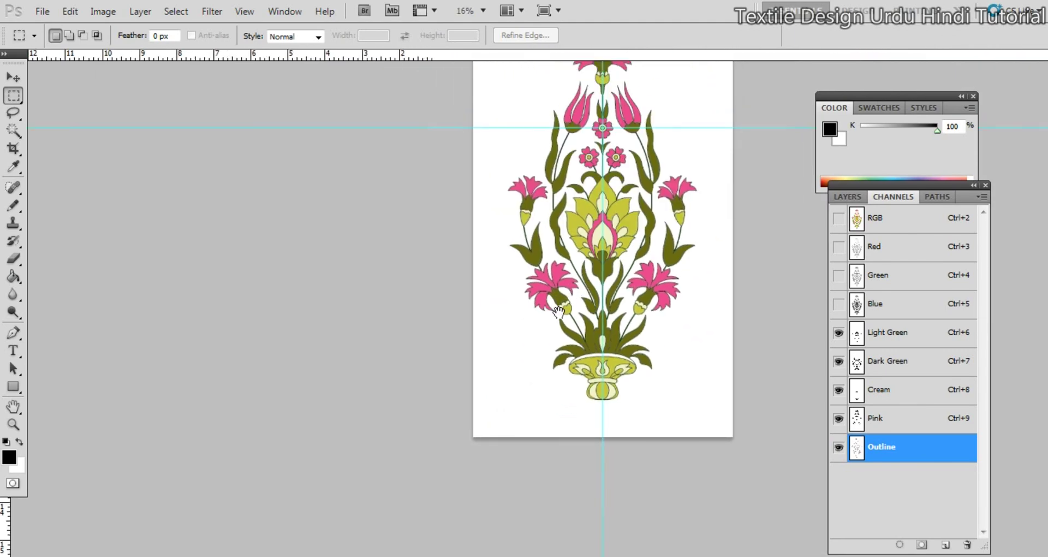
scroll(608, 414, "up", 3)
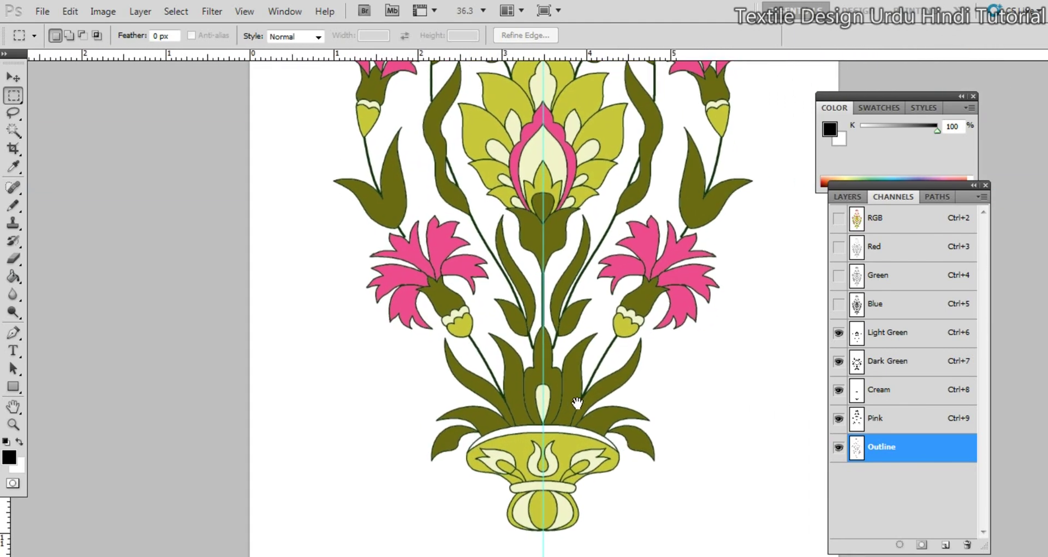
left_click(942, 545, "ctrl")
key("Return")
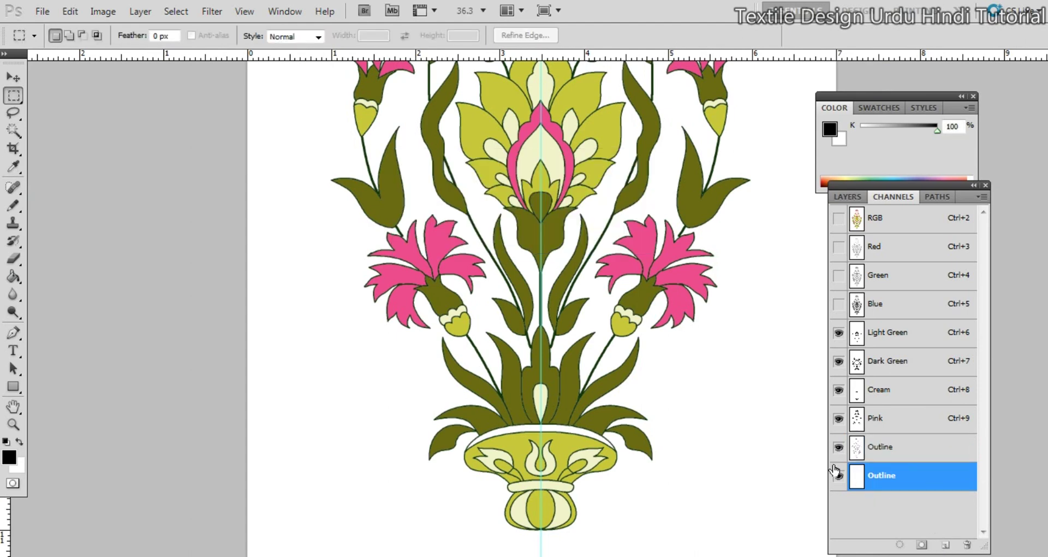
left_click_drag(924, 483, 894, 334)
Set the new spot channel's ink colour to white and fill the whole channel solid
double_click(930, 339)
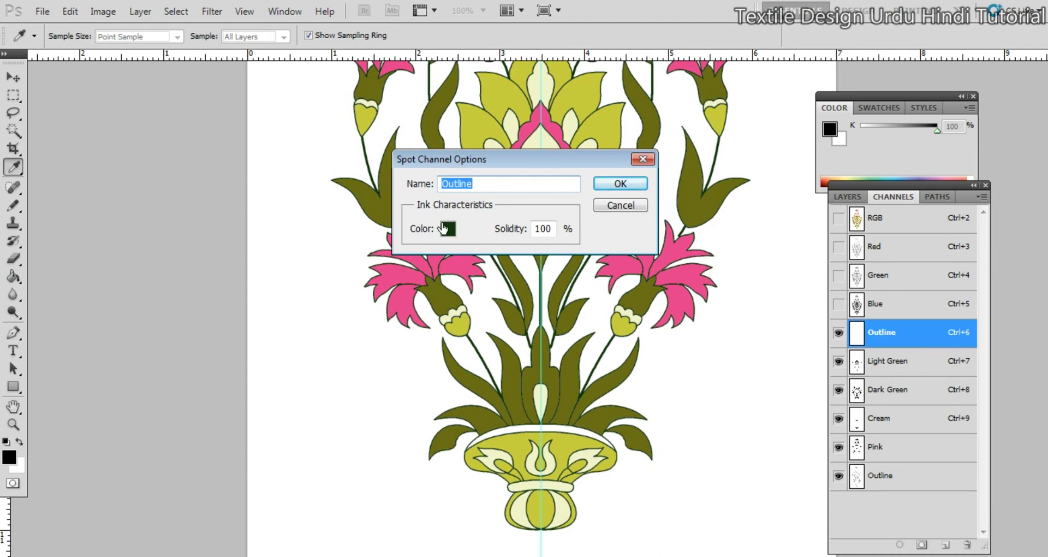
left_click(448, 228)
left_click_drag(736, 233, 662, 147)
left_click(1018, 140)
left_click(621, 184)
key("alt+Delete")
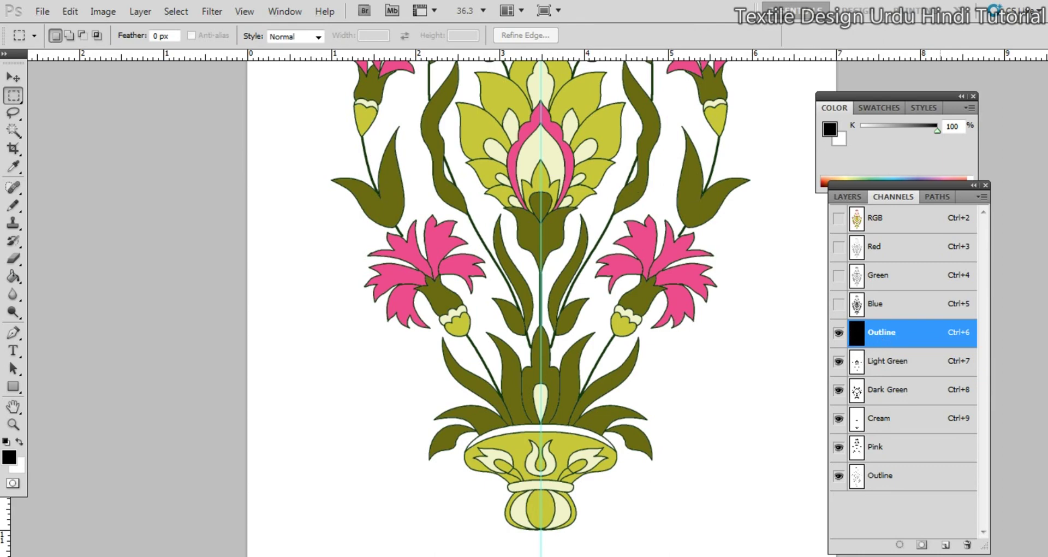
Inspect the outlines over the white ground at the lower leaves, vase and central flower, checking the original Outline channel as a selection
scroll(587, 386, "up", 5)
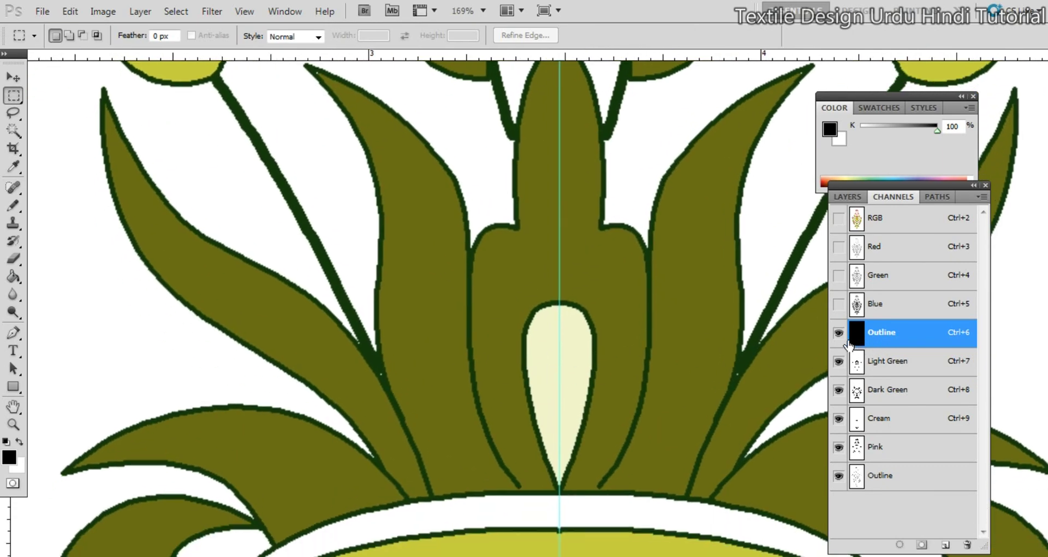
scroll(757, 352, "down", 5)
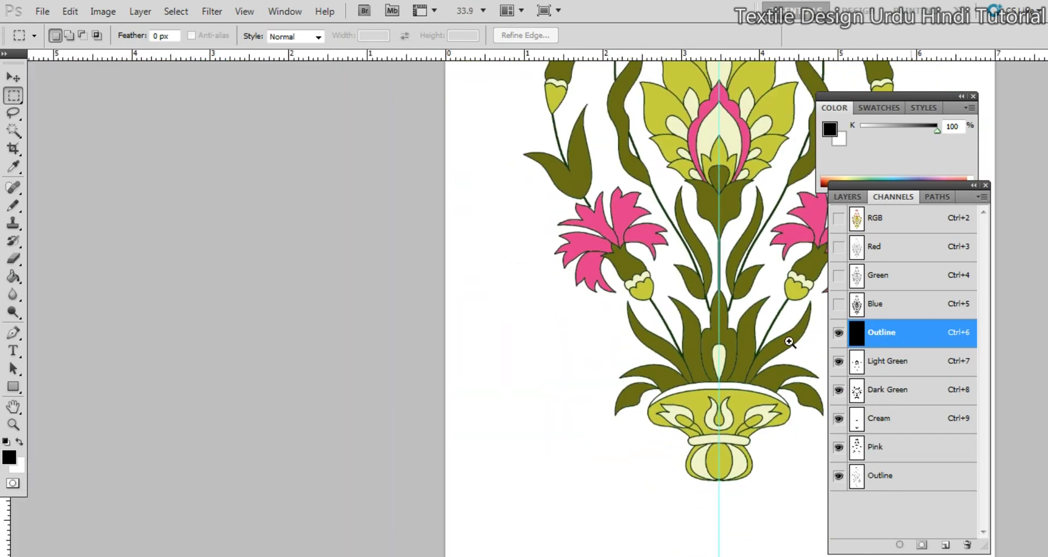
scroll(803, 428, "right", 2)
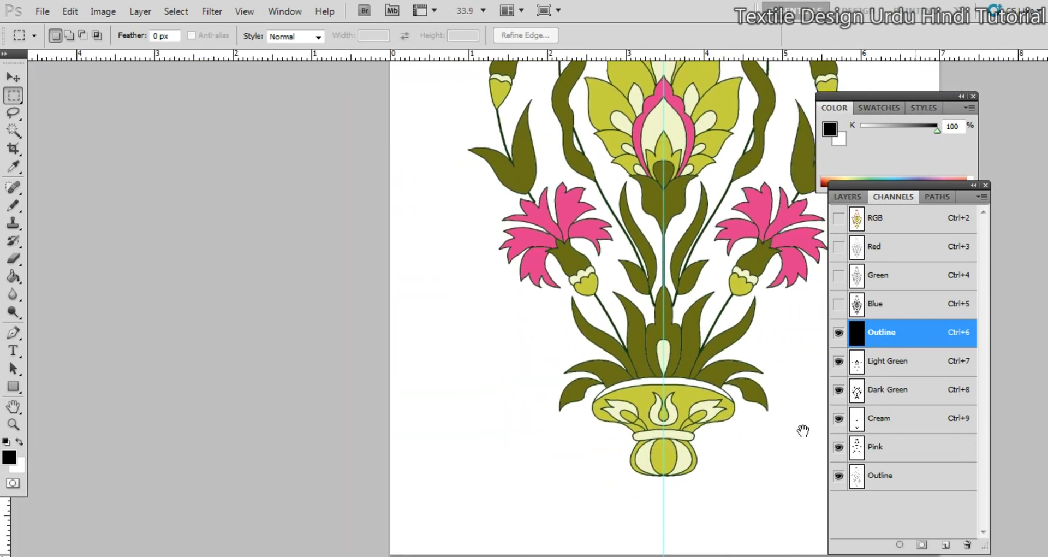
left_click(912, 480)
left_click(906, 483, "ctrl")
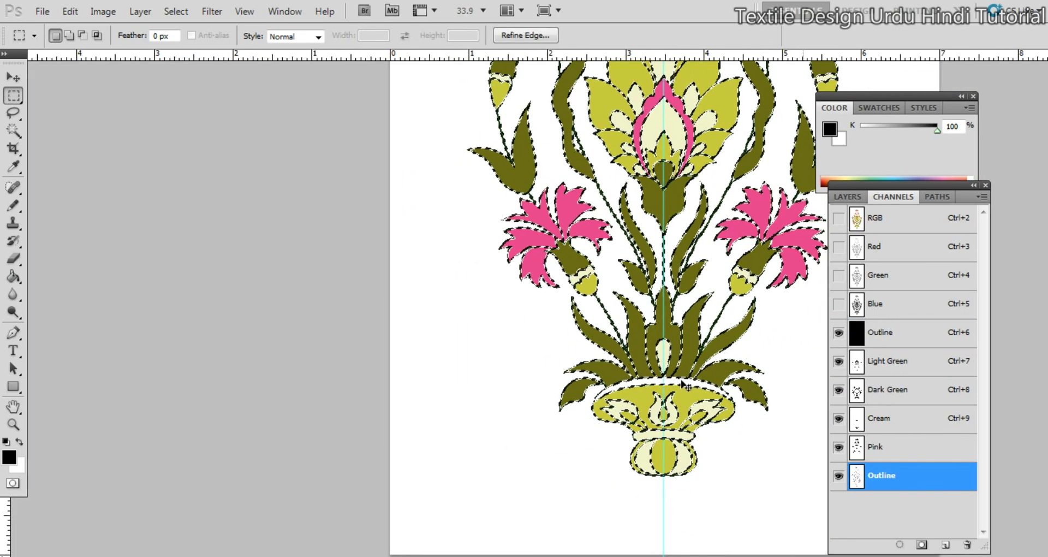
key("ctrl+d")
scroll(700, 356, "up", 2)
scroll(639, 339, "down", 3)
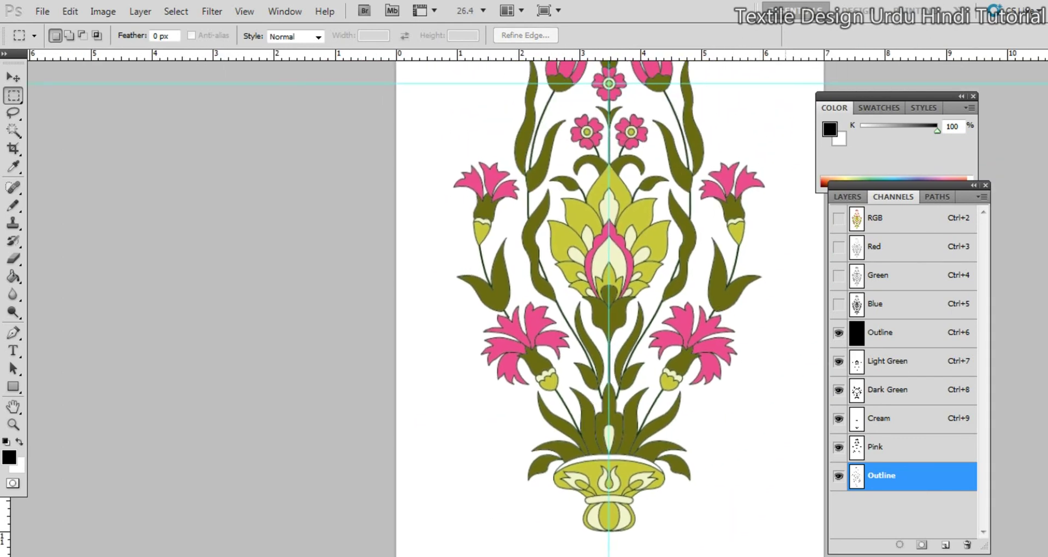
left_click_drag(630, 285, 608, 358)
scroll(605, 305, "up", 3)
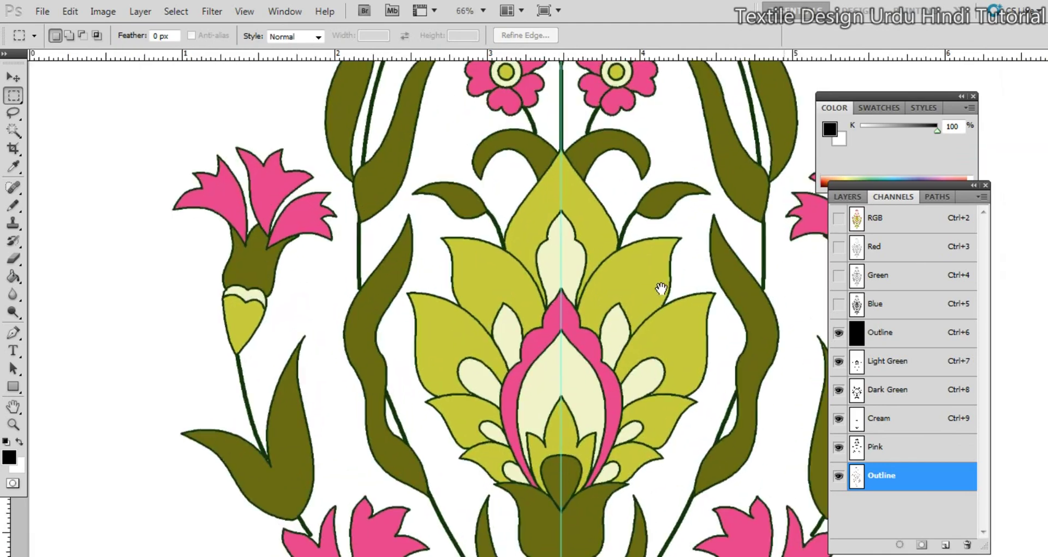
left_click_drag(679, 254, 685, 316)
Review the white spot channel's ink options and examine the outlines from the central flower down to the vase
double_click(855, 334)
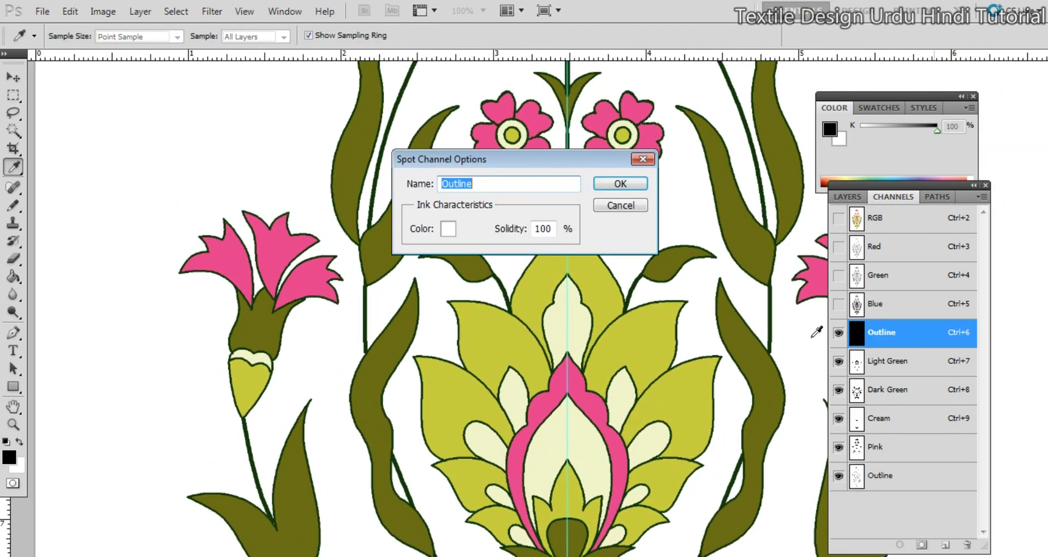
key("Return")
key("m")
left_click_drag(650, 447, 650, 328)
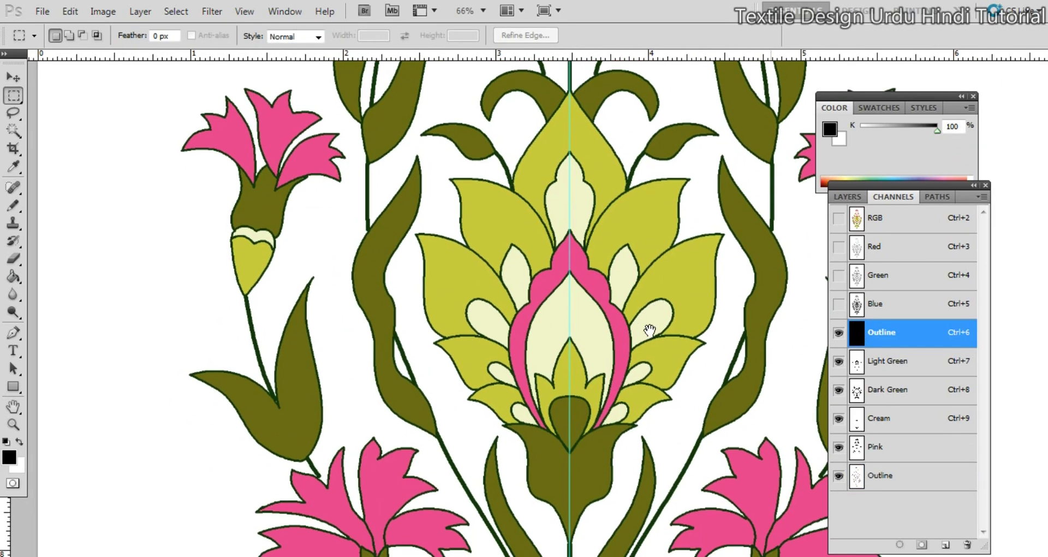
left_click(630, 449, "ctrl+alt")
left_click_drag(628, 456, 637, 284)
left_click_drag(621, 498, 629, 357)
left_click(617, 398, "ctrl")
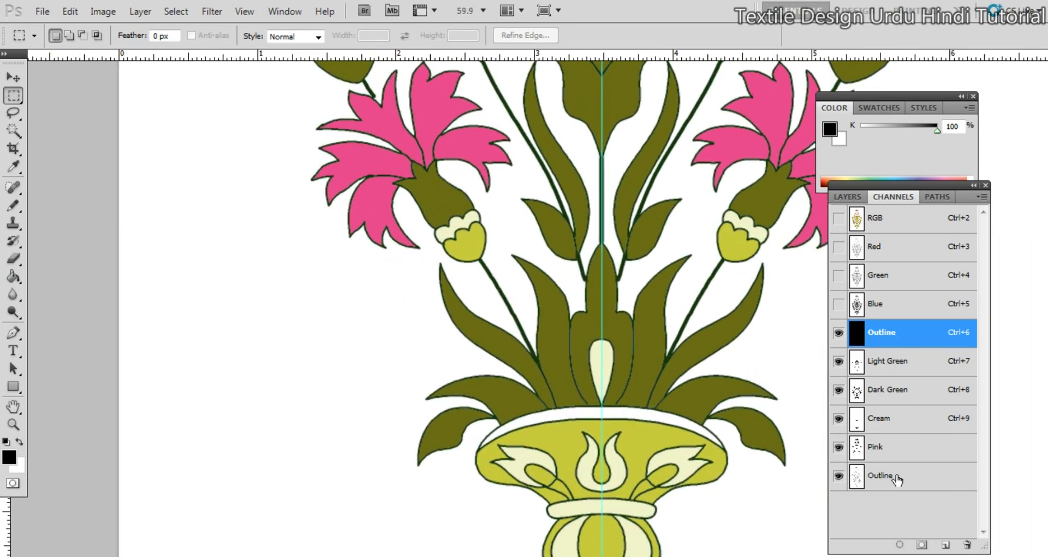
Try to thicken the outlines by loading the original Outline channel as a selection, expanding it by 1 pixel and filling it
left_click(907, 484)
left_click(924, 485, "ctrl")
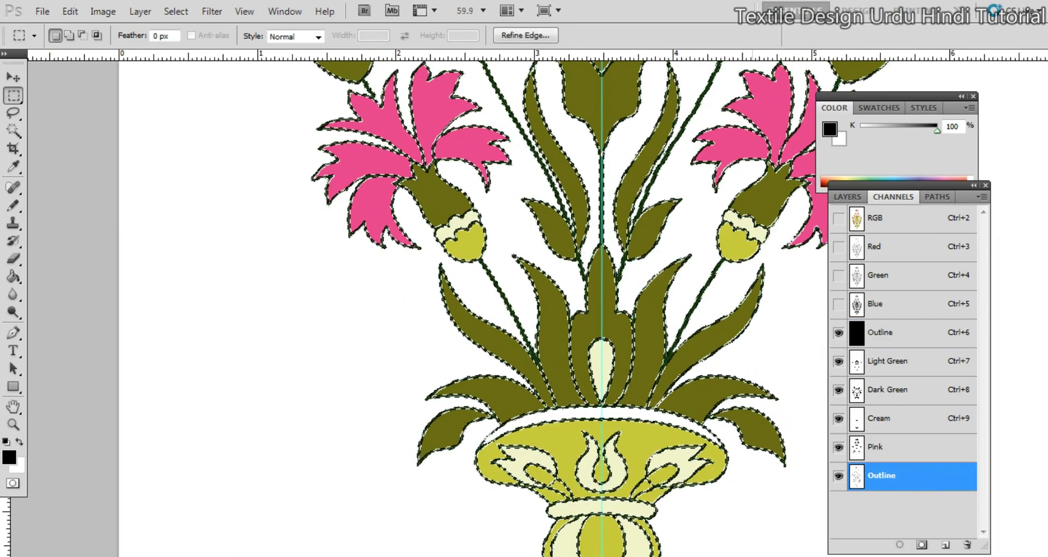
key("alt+s")
key("m")
key("e")
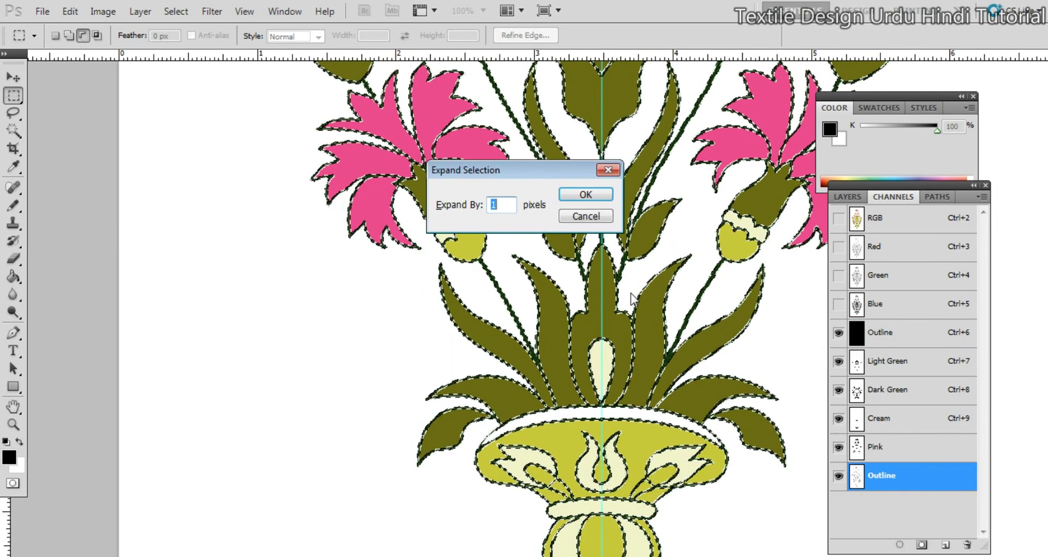
key("Return")
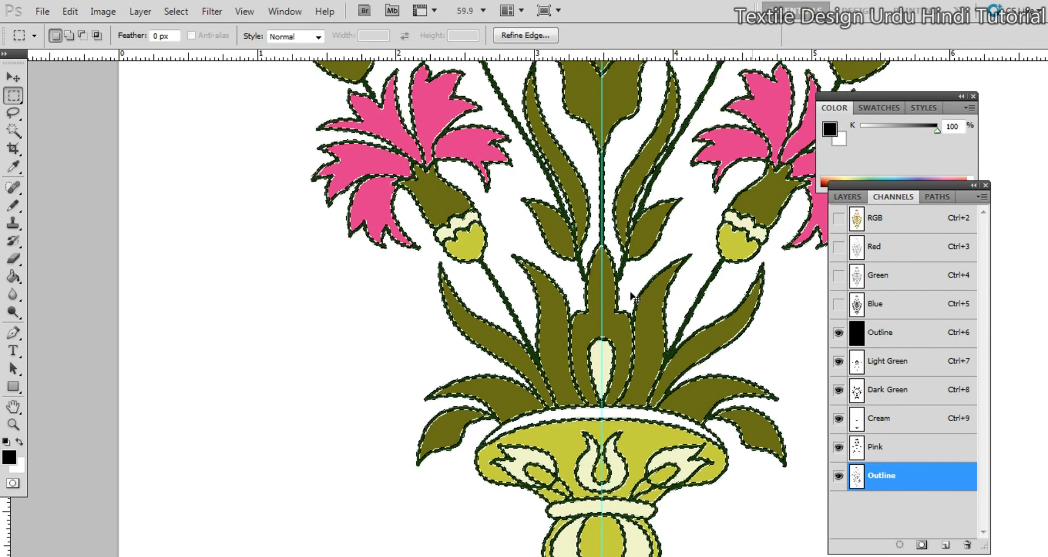
key("ctrl+d")
right_click(702, 399)
left_click(736, 437)
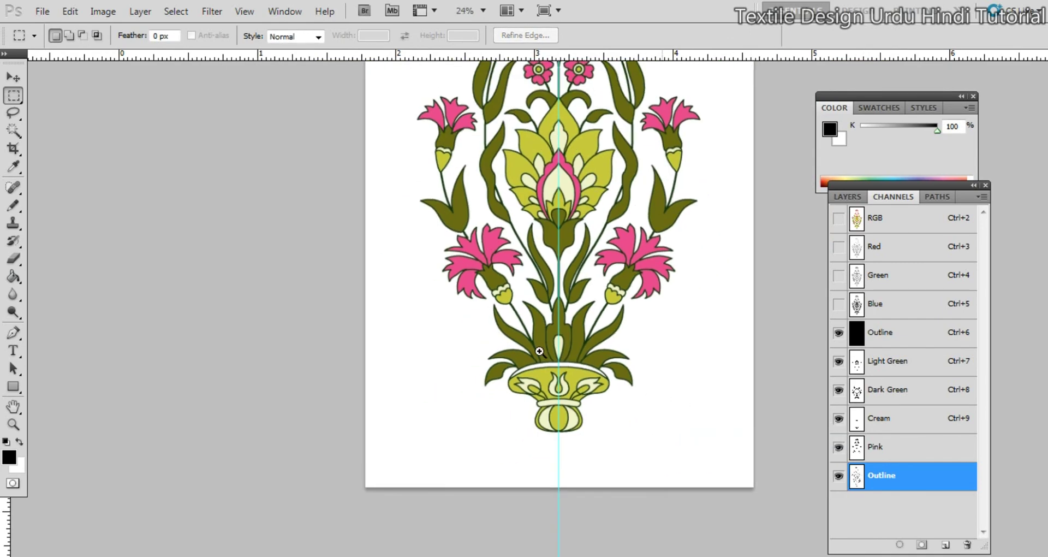
left_click(540, 351, "ctrl")
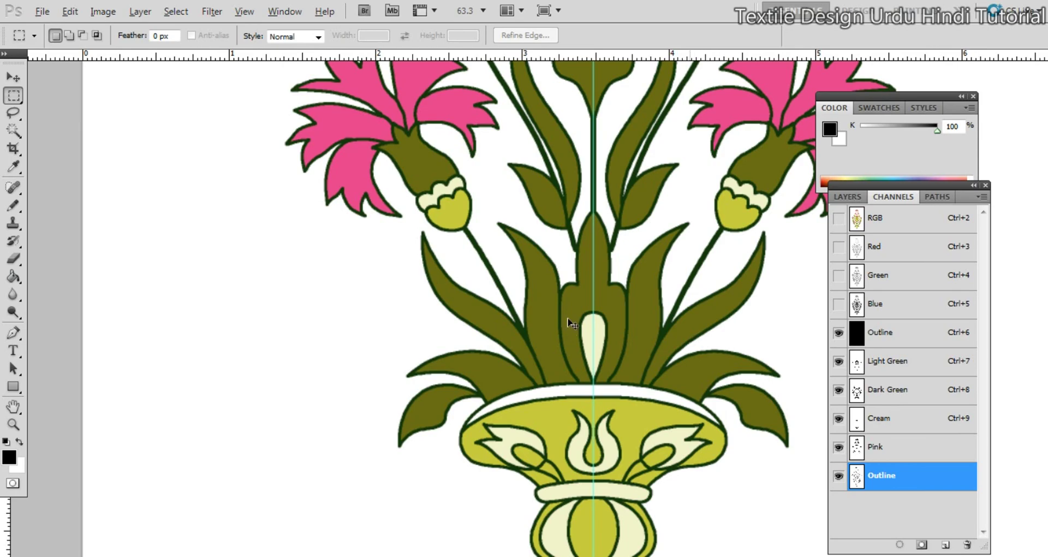
Undo the outline thickening and clear the selection
key("ctrl+shift+d")
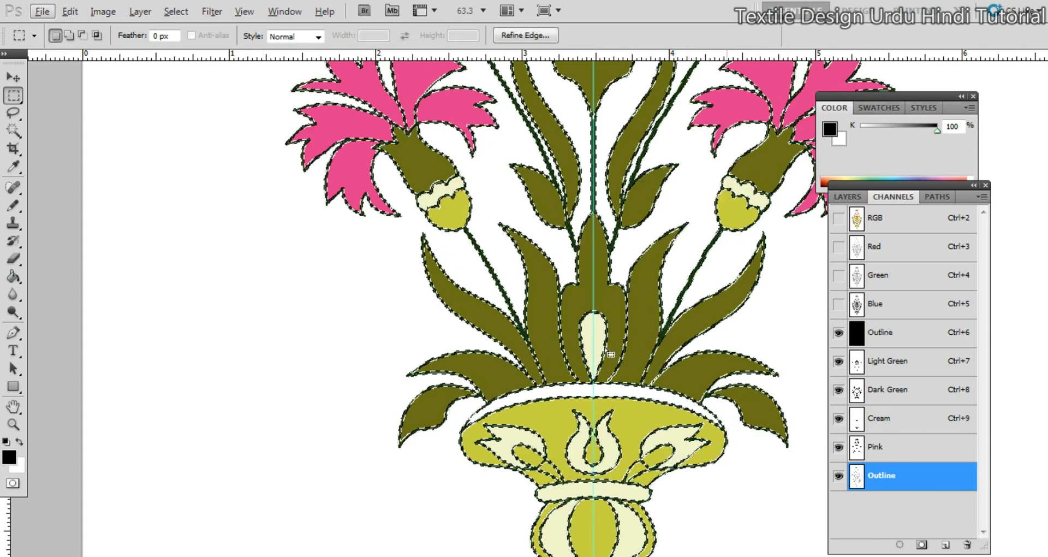
key("ctrl+d")
key("ctrl+0")
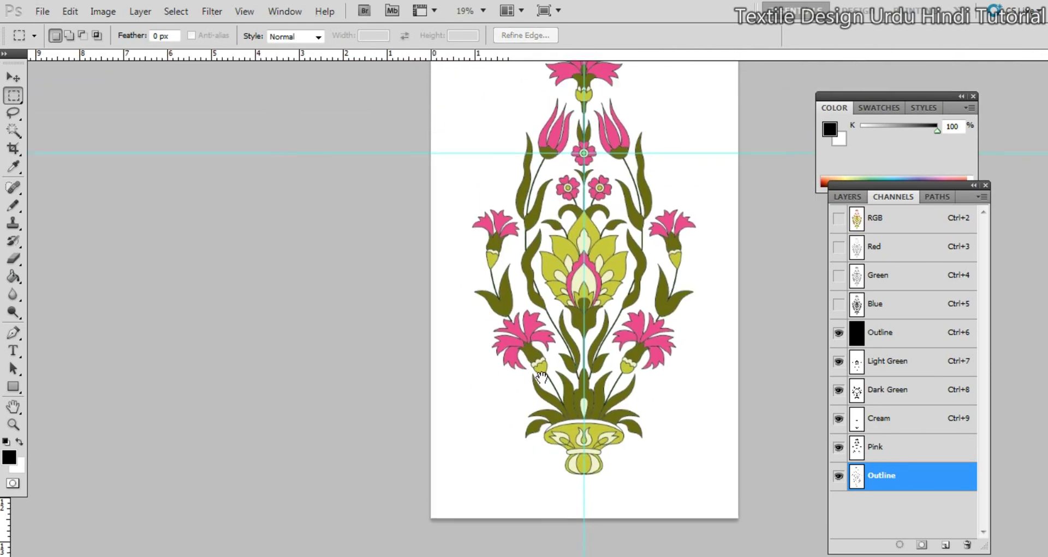